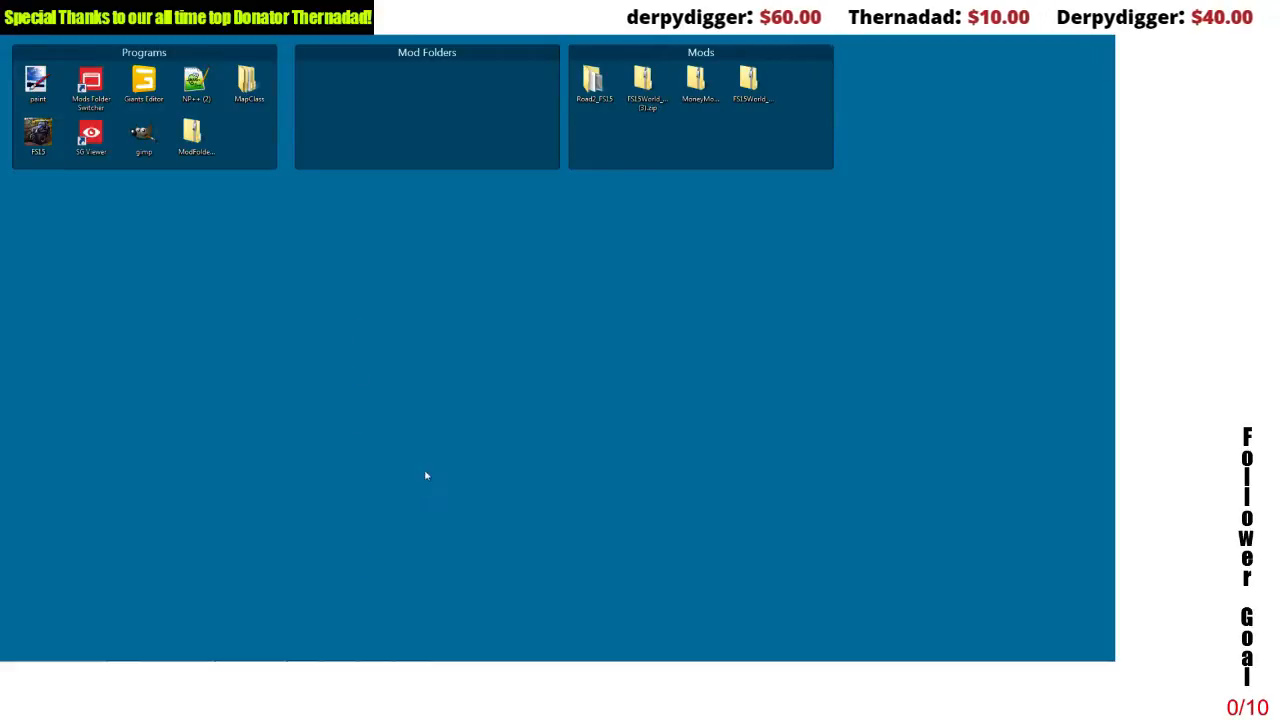
- Switch to Chrome and run a Google image search for "seamless slate texture"
{"action": "mouse_move", "coordinate": [304, 659]}
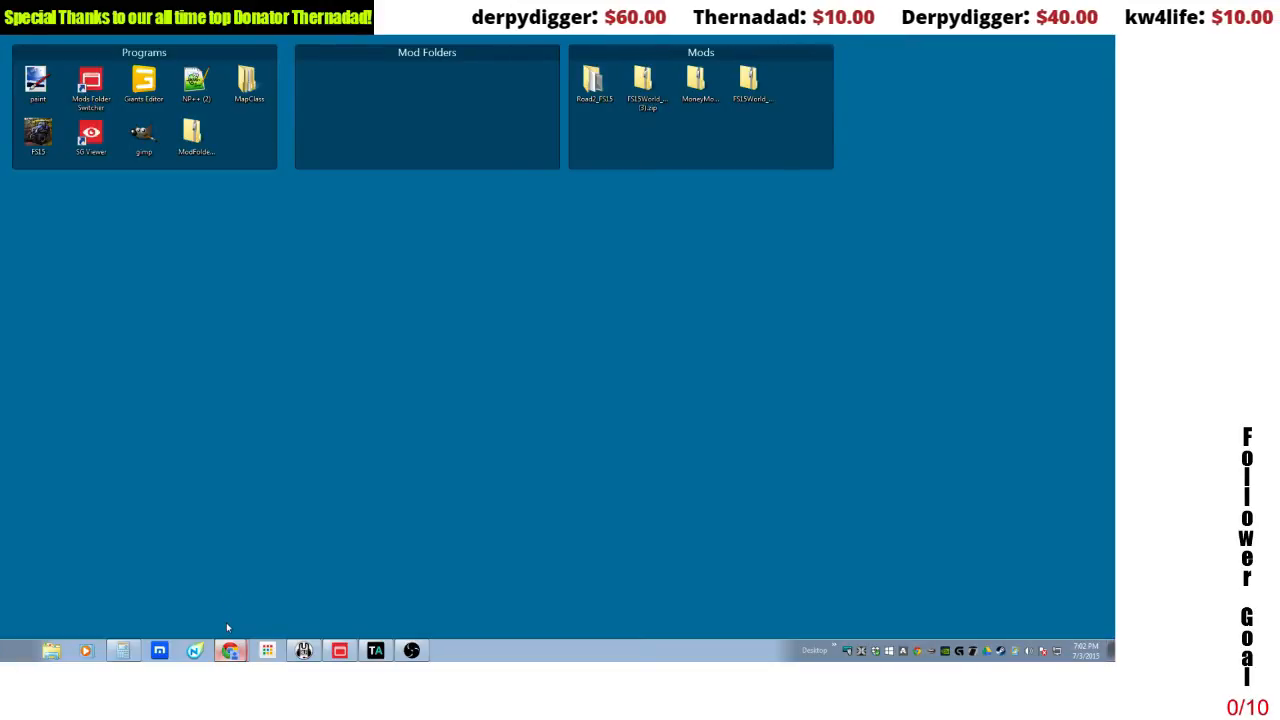
{"action": "left_click", "coordinate": [230, 650]}
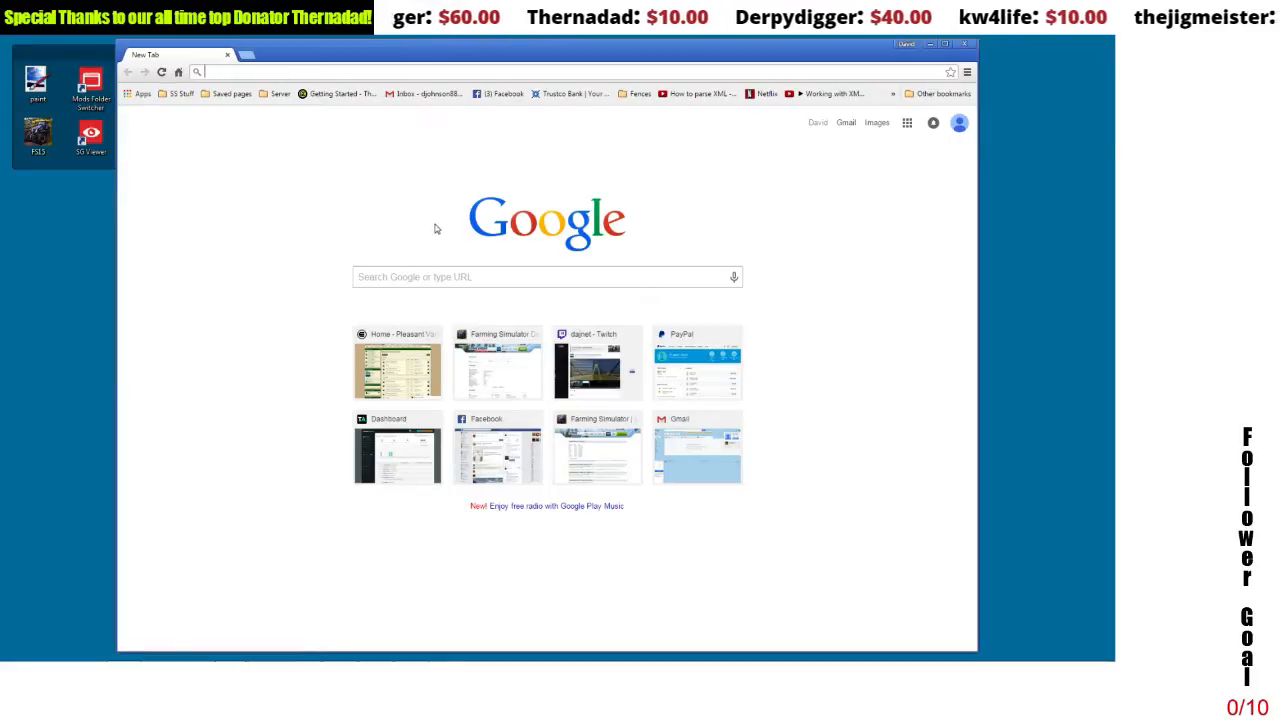
{"action": "left_click", "coordinate": [423, 287]}
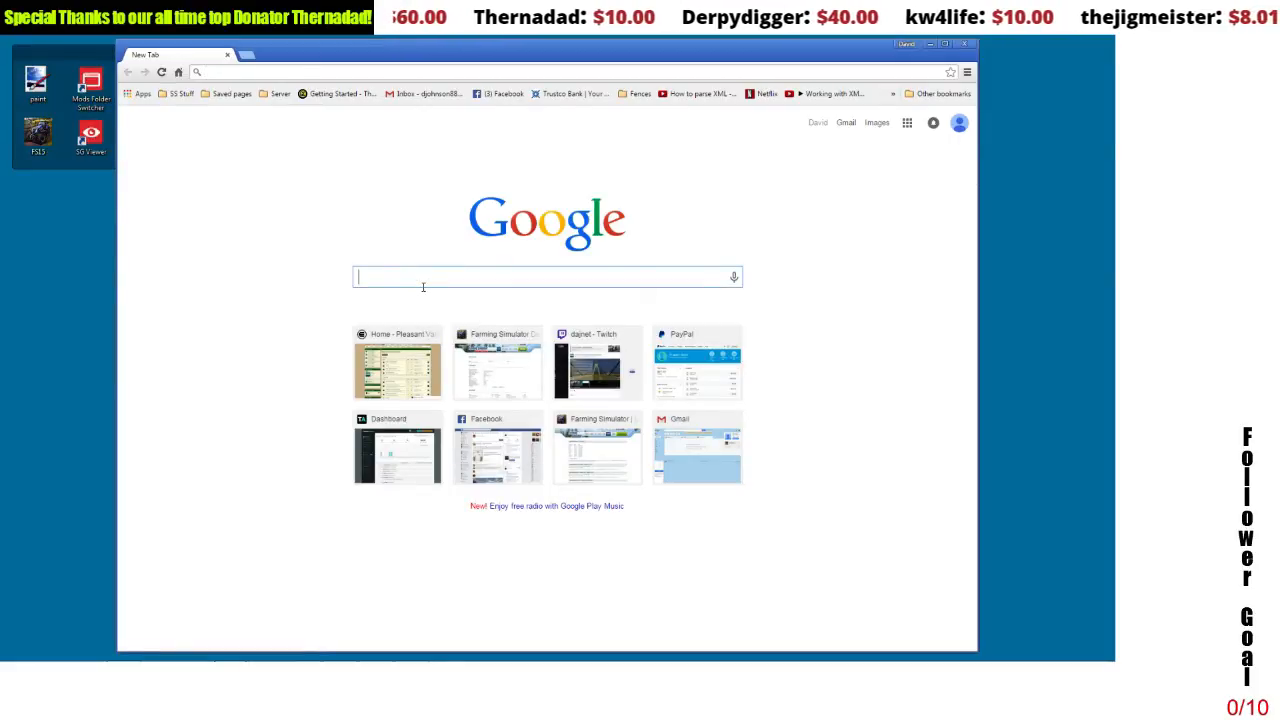
{"action": "type", "text": "seamless"}
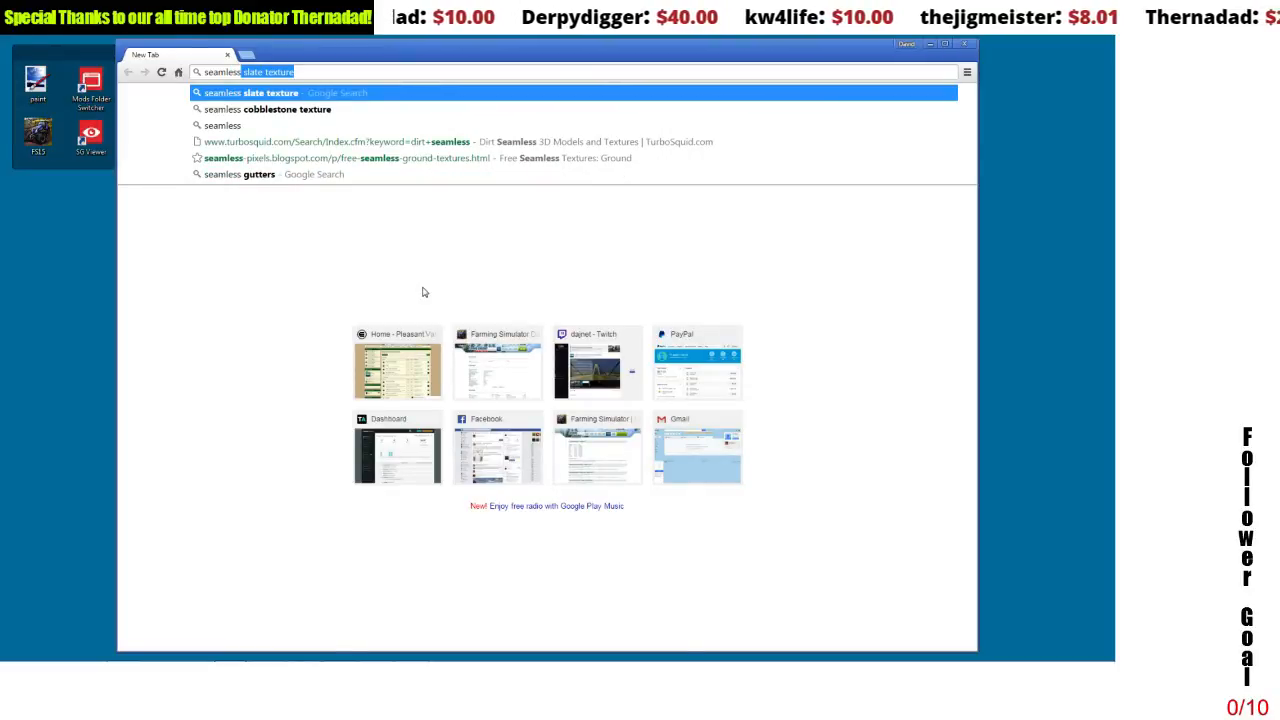
{"action": "key", "text": "Return"}
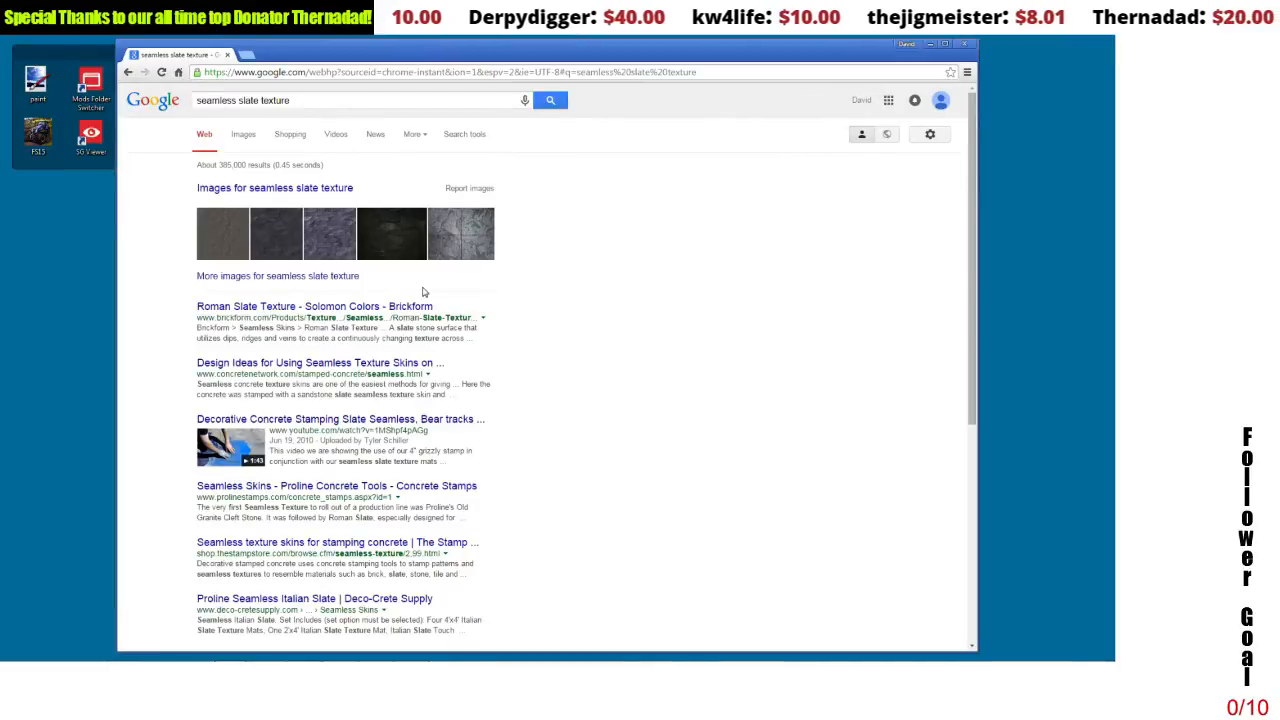
{"action": "left_click", "coordinate": [266, 191]}
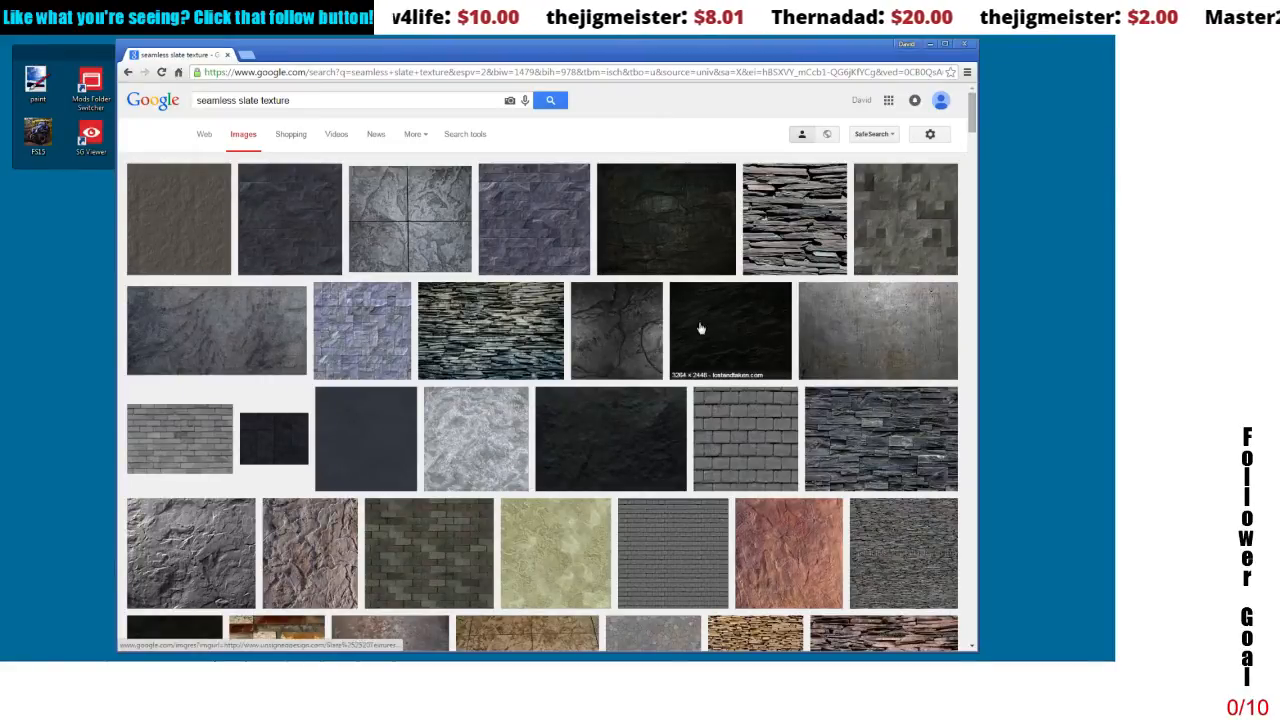
- Browse the image results for a suitable slate texture and preview the old gray roof slates picture
{"action": "left_click_drag", "start_coordinate": [974, 122], "coordinate": [973, 140]}
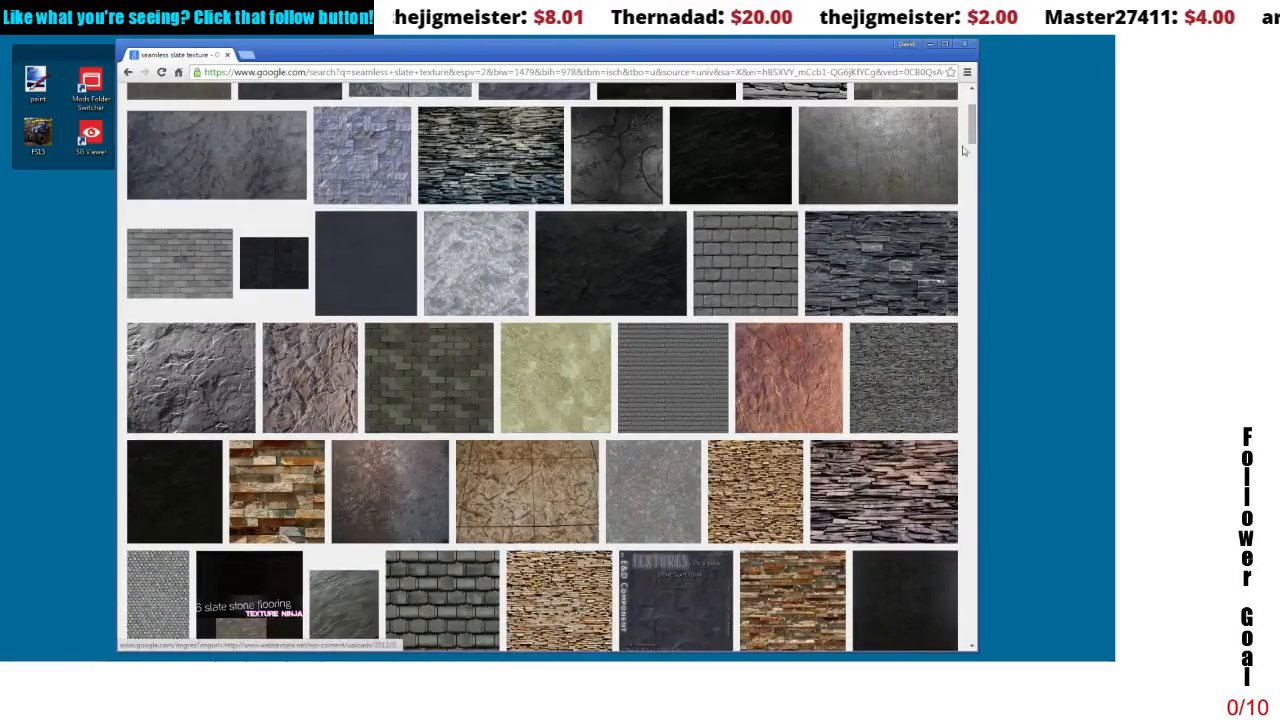
{"action": "left_click_drag", "start_coordinate": [972, 140], "coordinate": [1000, 320]}
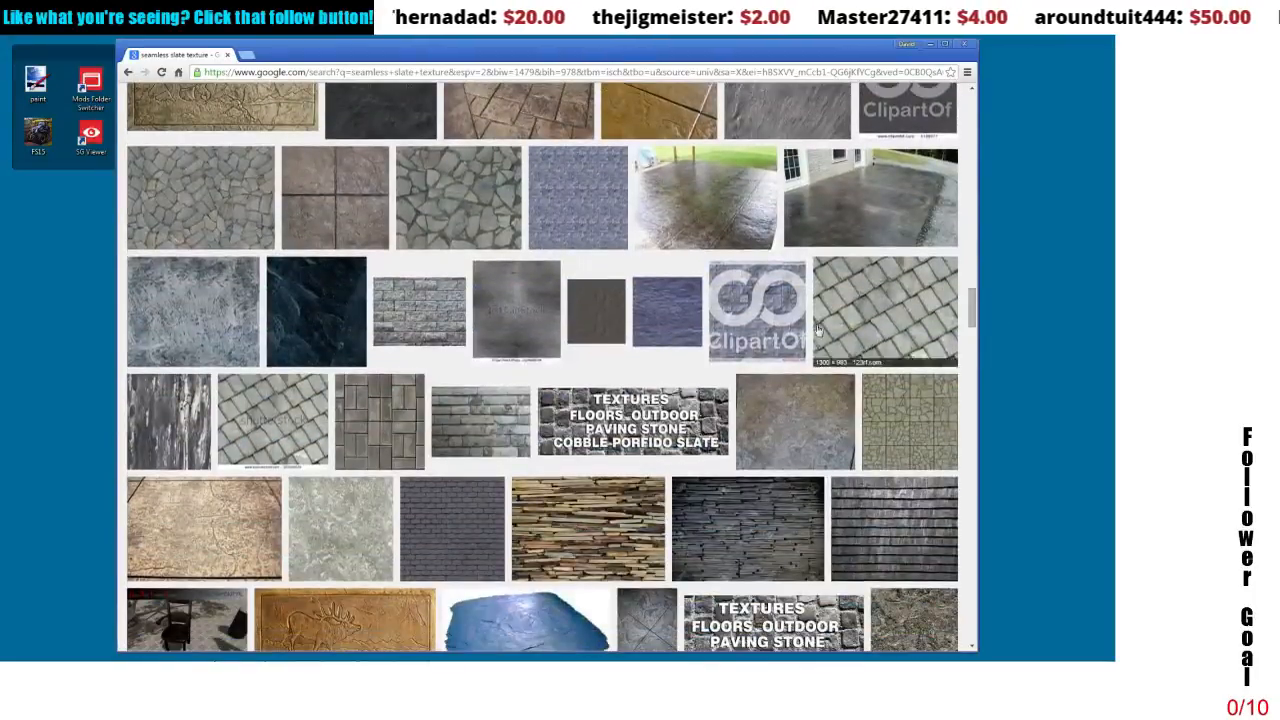
{"action": "left_click", "coordinate": [262, 427]}
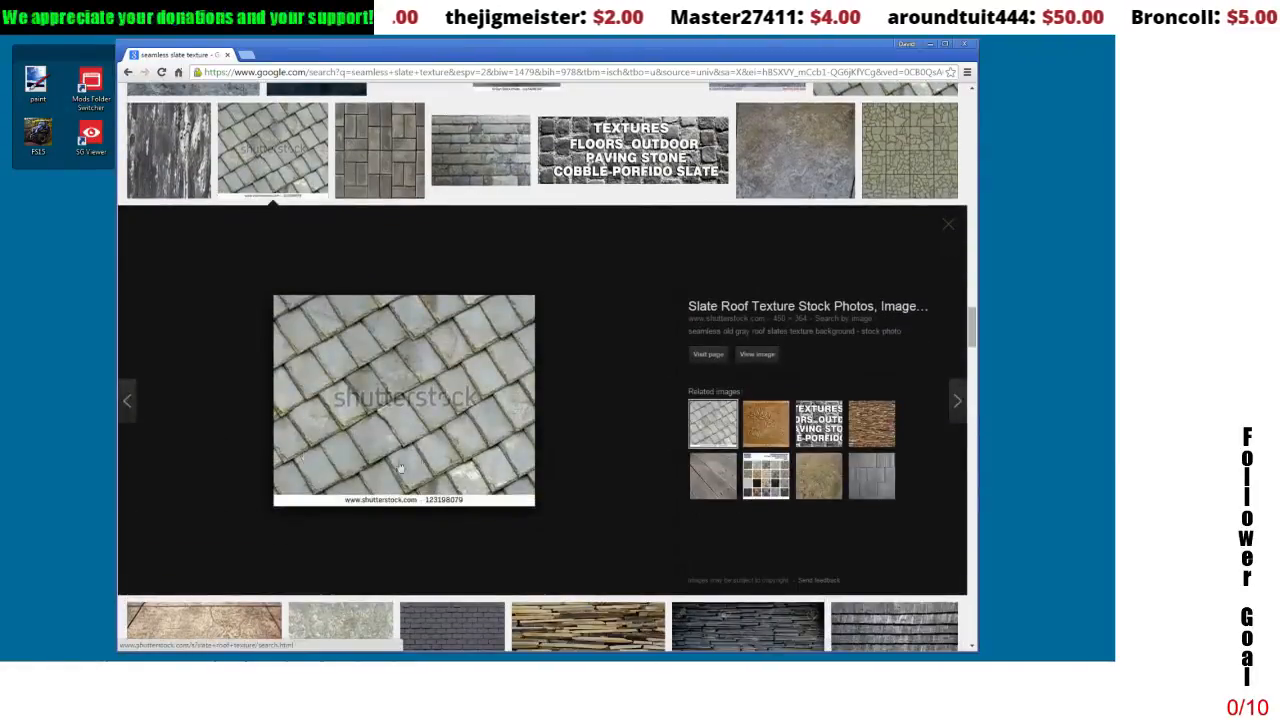
{"action": "left_click", "coordinate": [948, 226]}
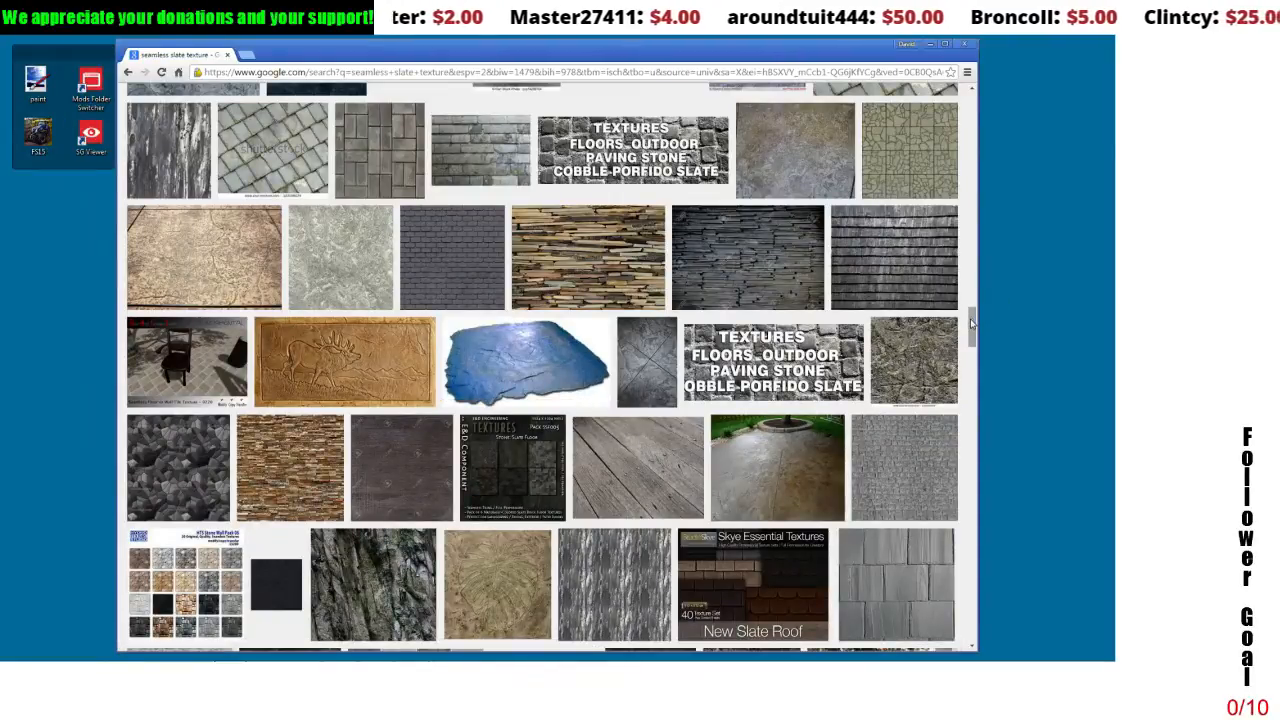
{"action": "scroll", "coordinate": [970, 322], "scroll_direction": "up", "scroll_amount": 1}
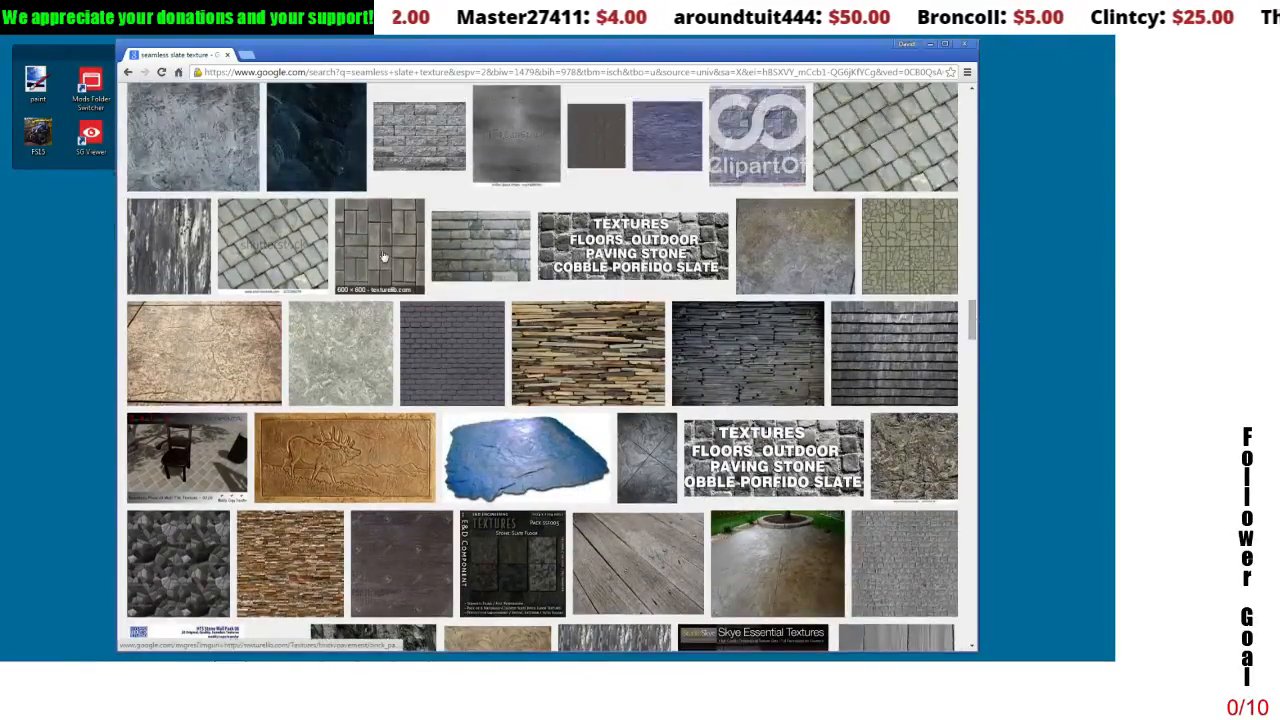
- Preview the Texturelib pavement texture of rectangular stones and compare it with its related paver and stone block images
{"action": "left_click", "coordinate": [383, 257]}
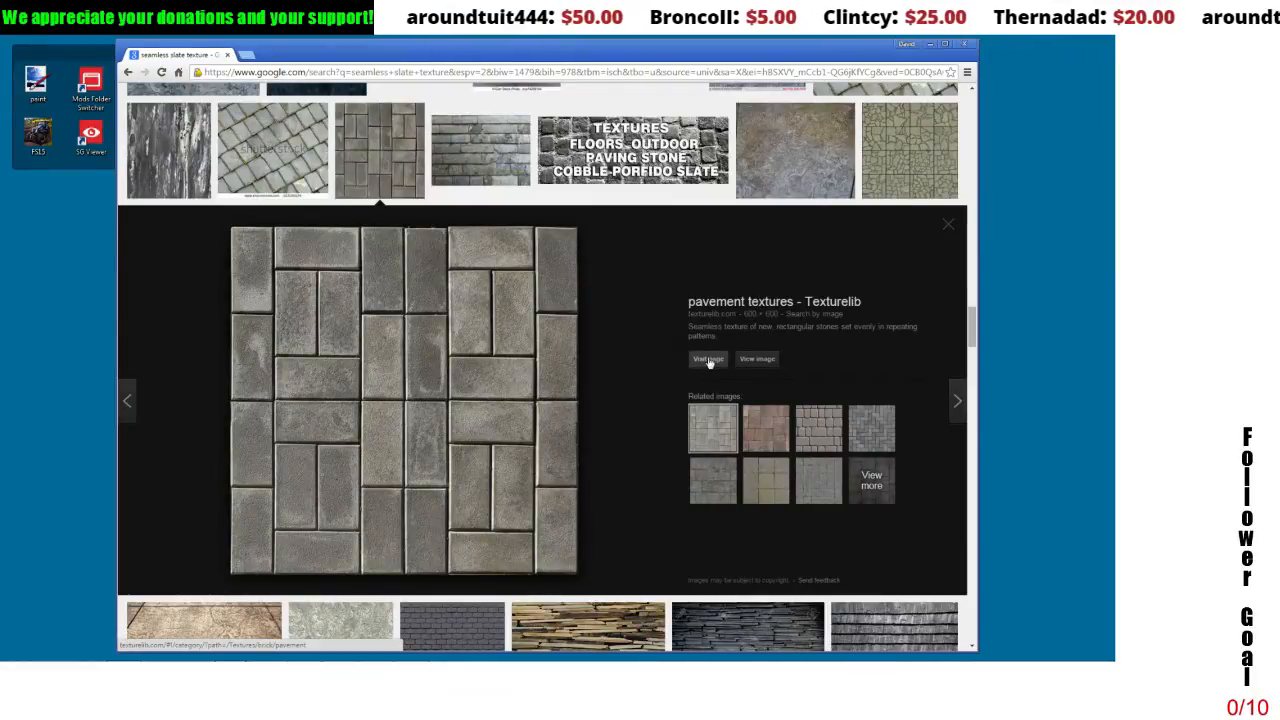
{"action": "left_click", "coordinate": [773, 438]}
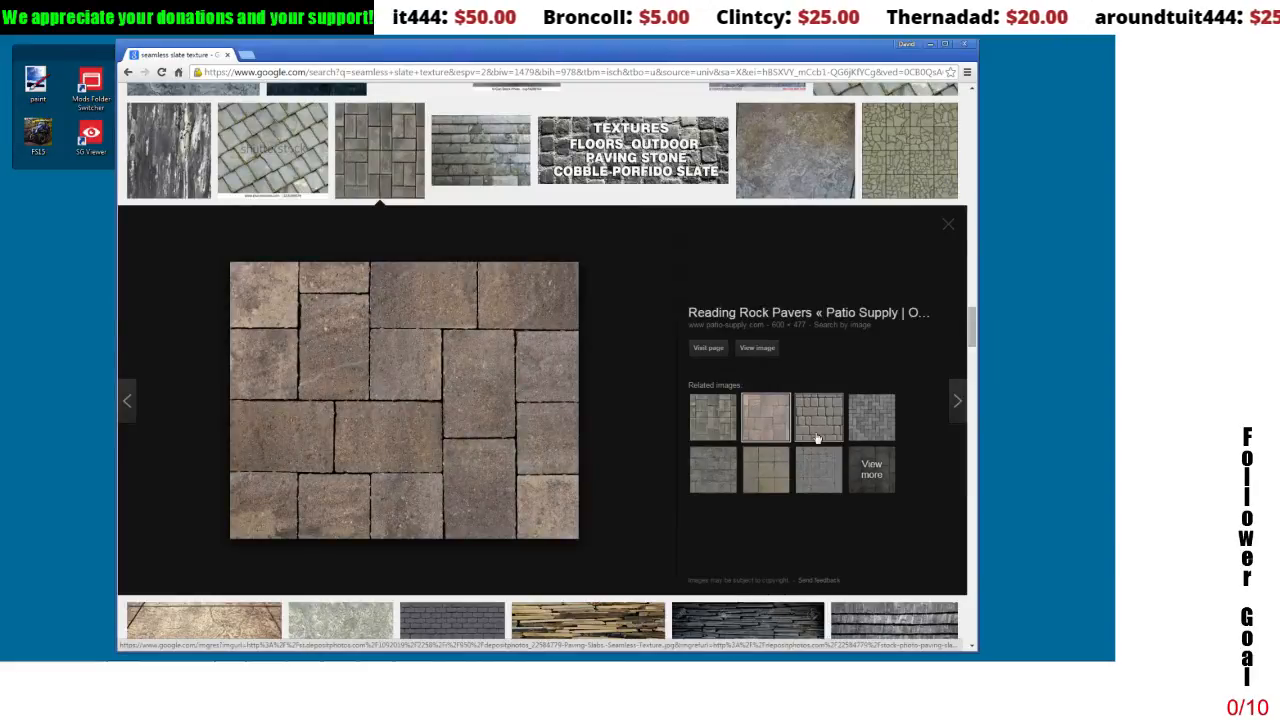
{"action": "left_click", "coordinate": [872, 432]}
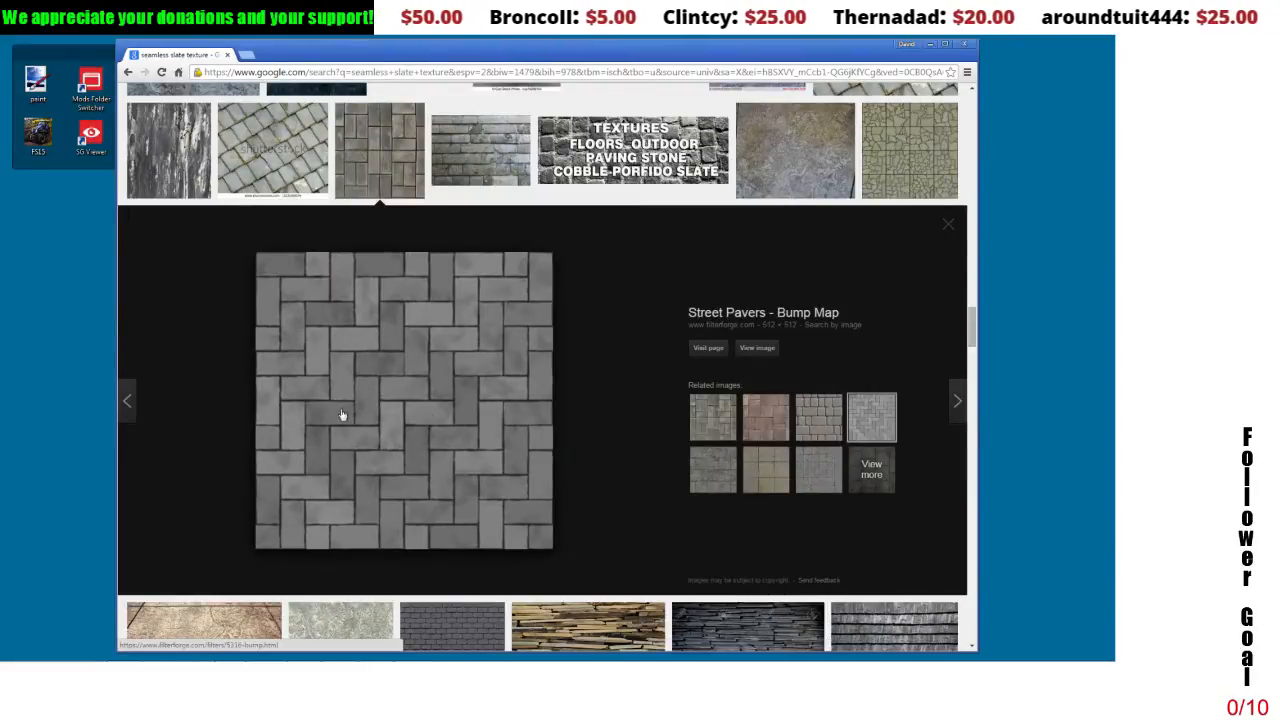
{"action": "left_click", "coordinate": [721, 471]}
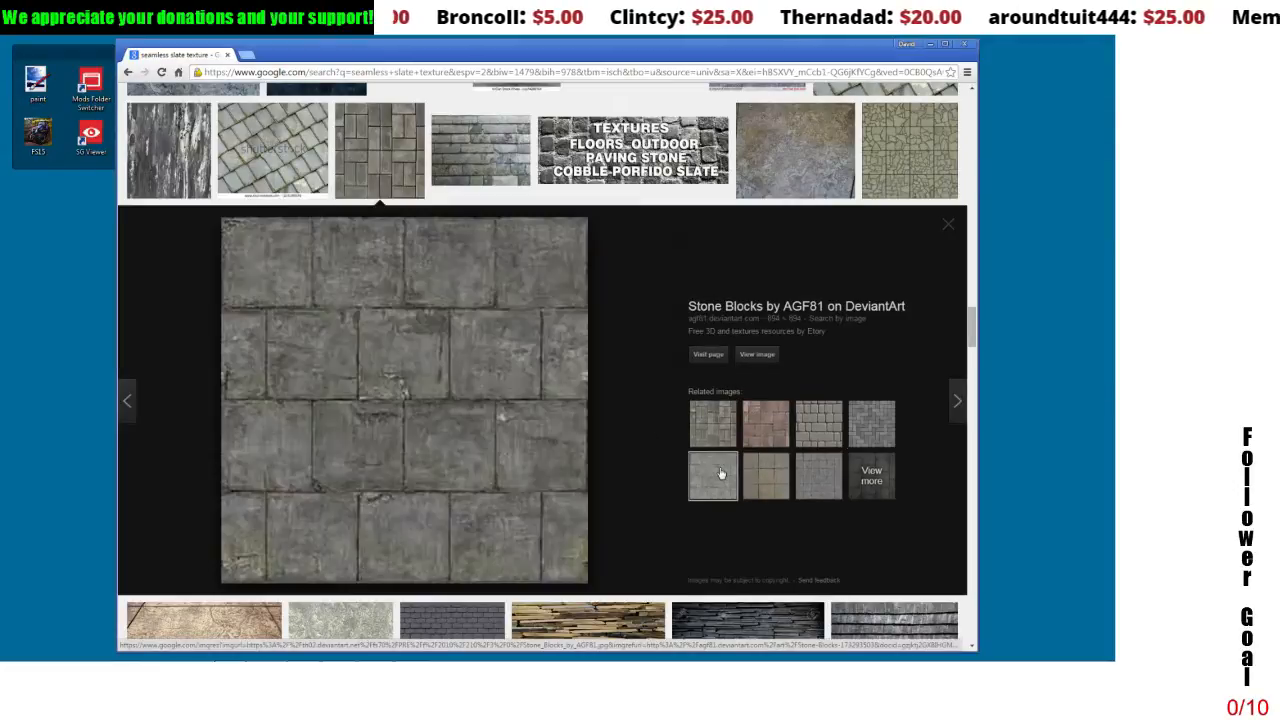
{"action": "left_click", "coordinate": [715, 438]}
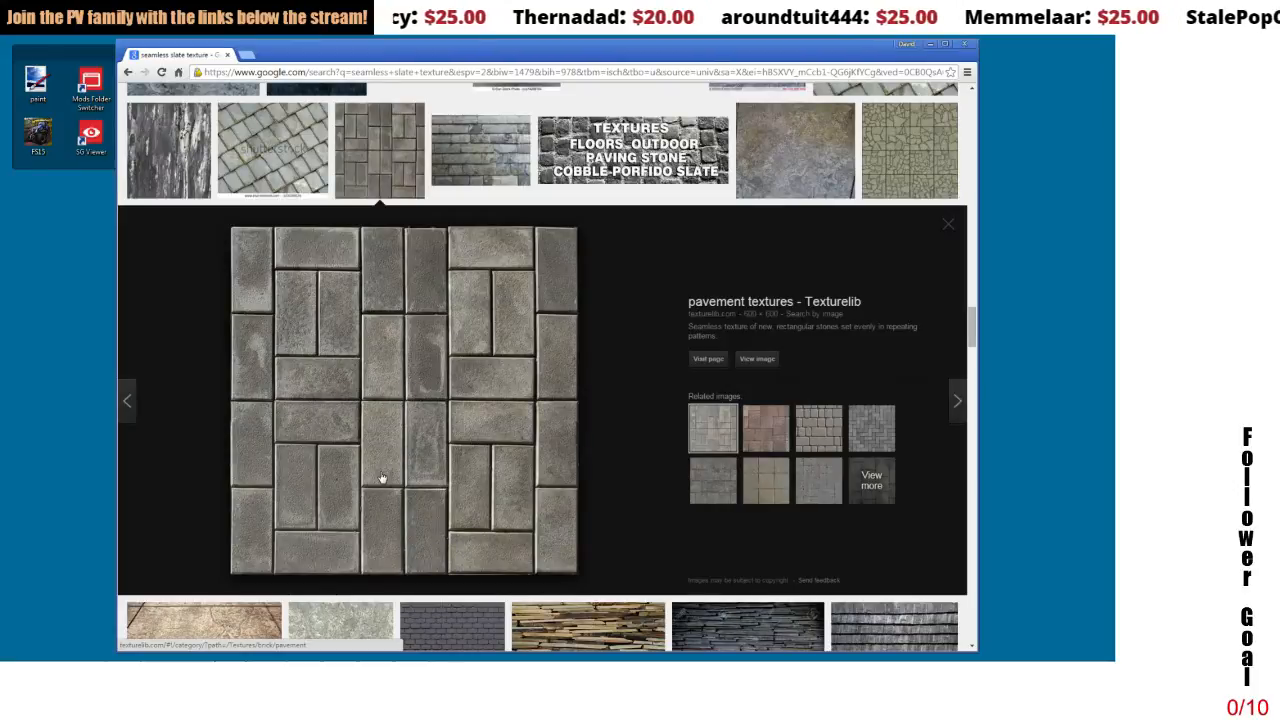
{"action": "right_click", "coordinate": [373, 432]}
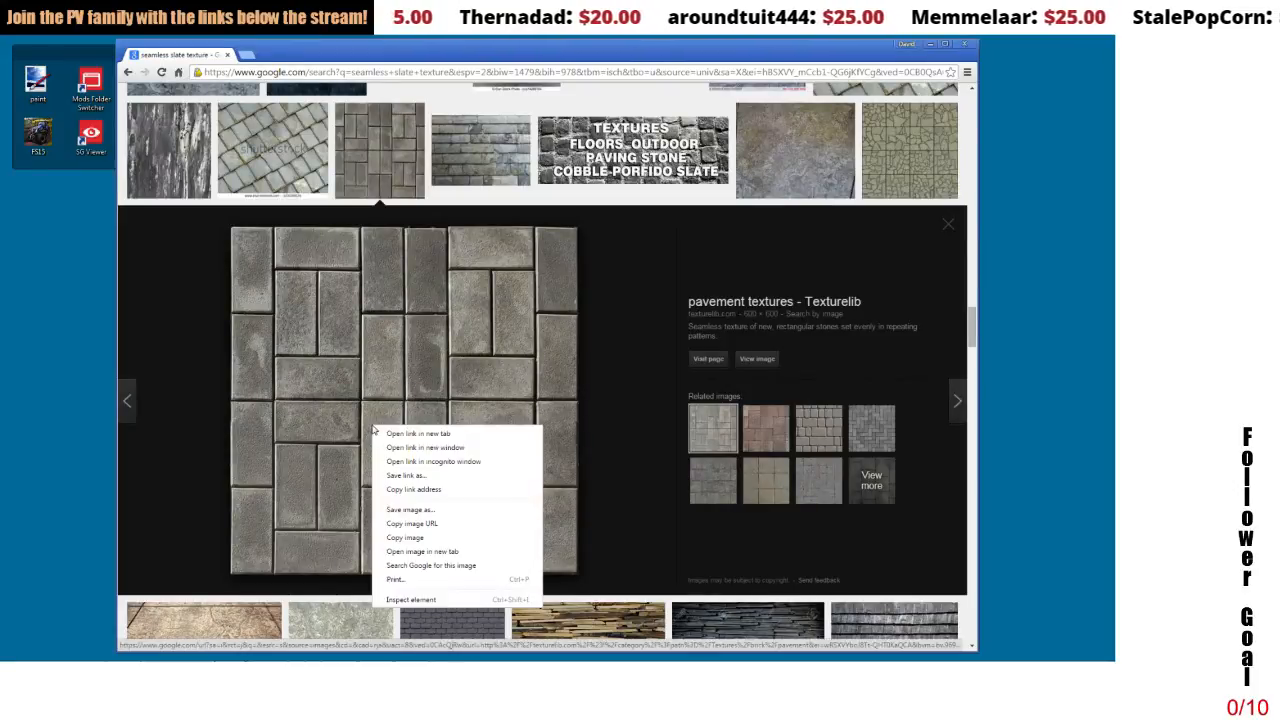
{"action": "left_click", "coordinate": [396, 352]}
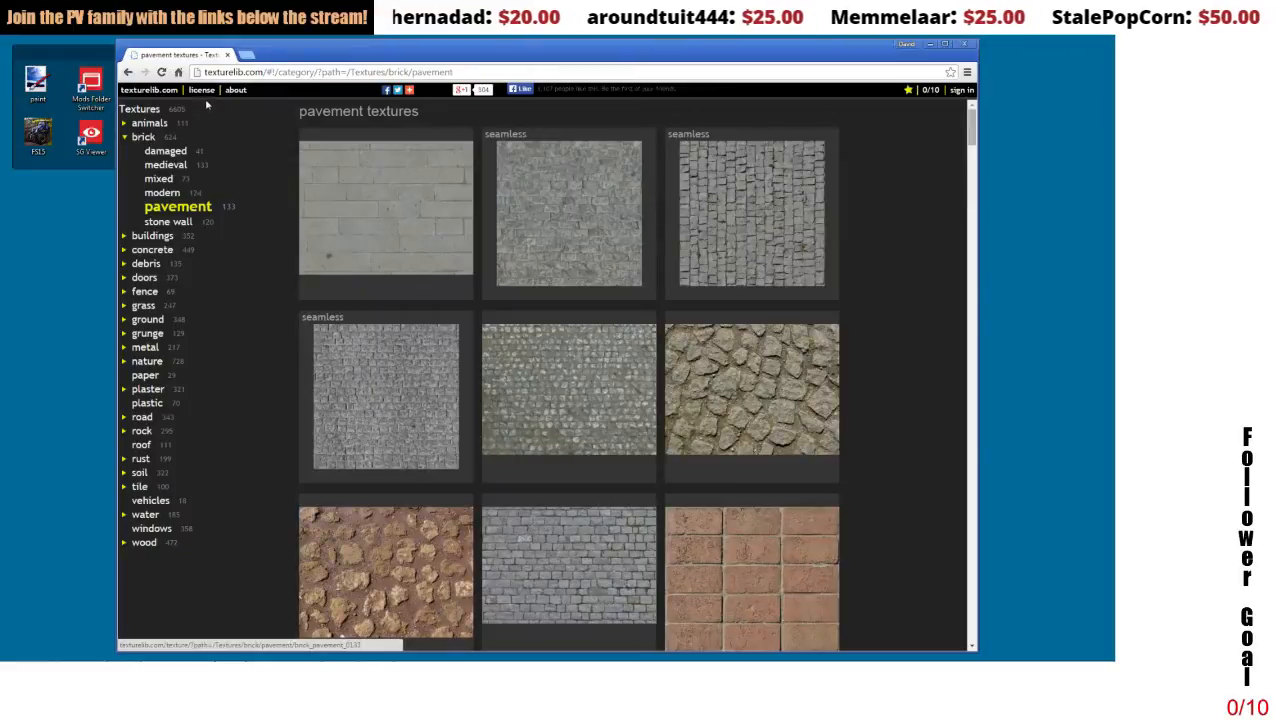
{"action": "left_click", "coordinate": [127, 72]}
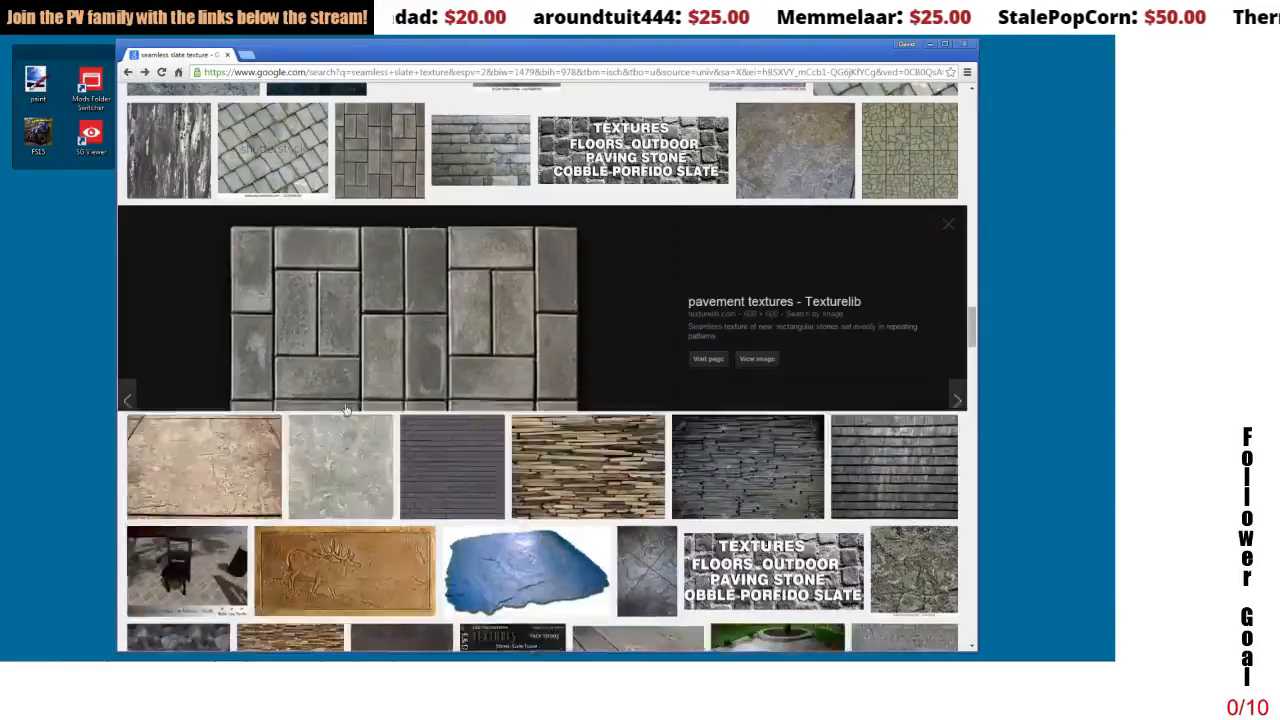
{"action": "right_click", "coordinate": [393, 397]}
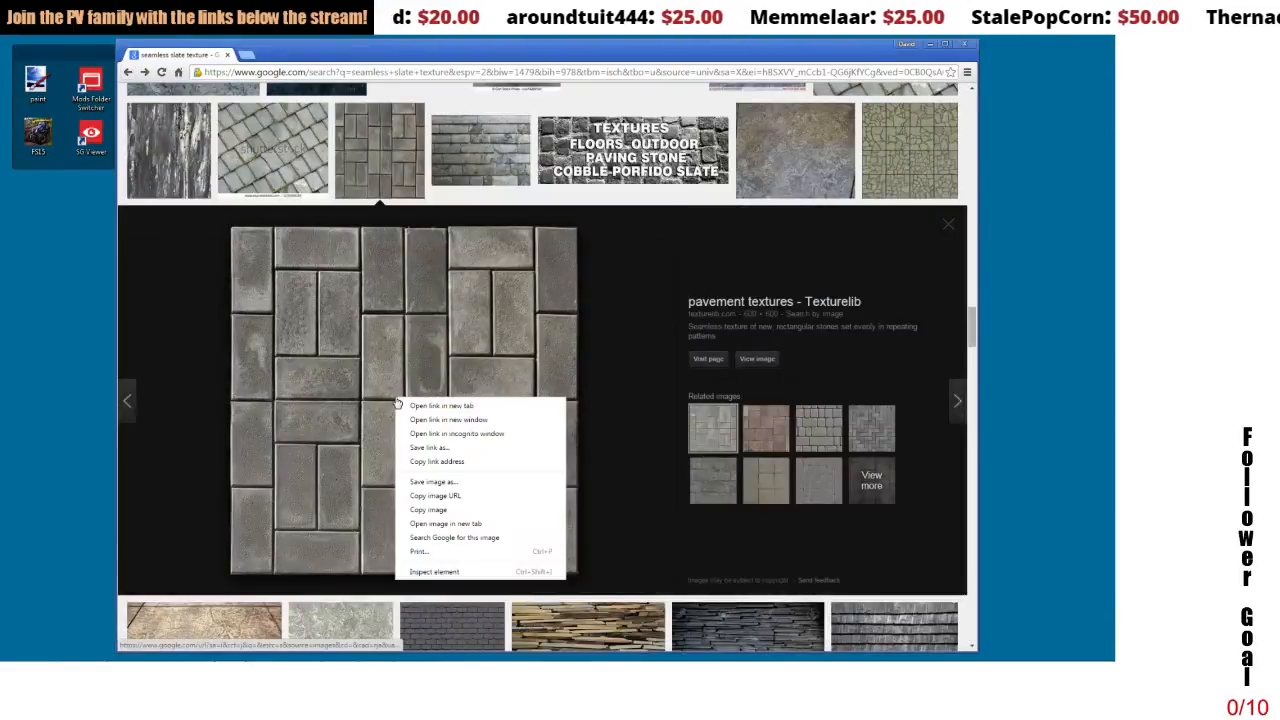
{"action": "left_click", "coordinate": [417, 406]}
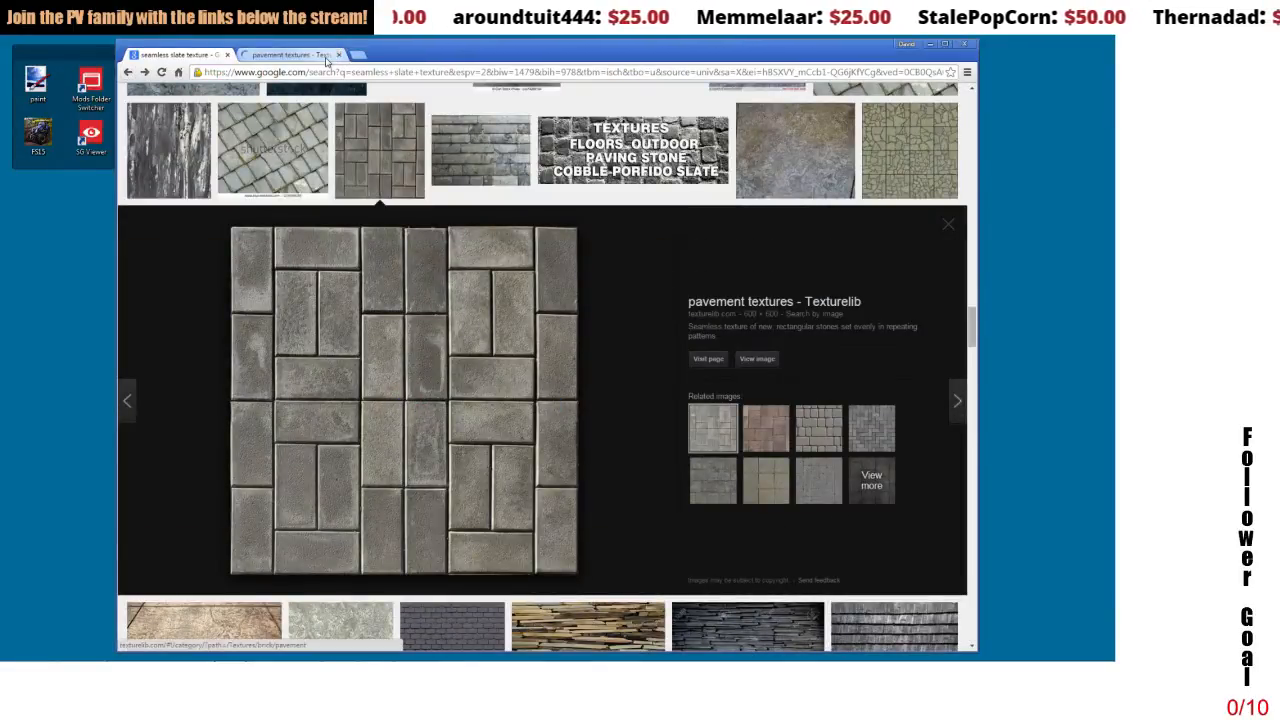
{"action": "left_click", "coordinate": [290, 54]}
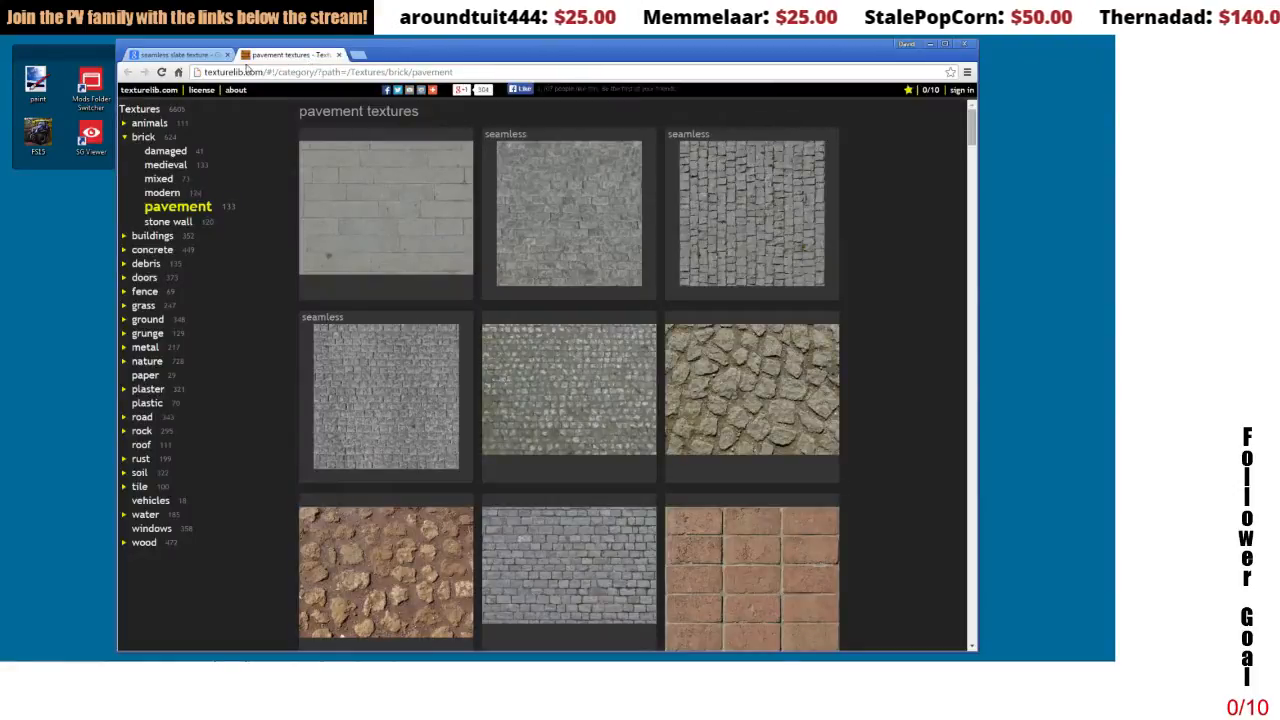
{"action": "left_click", "coordinate": [339, 55]}
- Open the previewed Texturelib pavement image by itself in a new browser tab and show it
{"action": "right_click", "coordinate": [308, 364]}
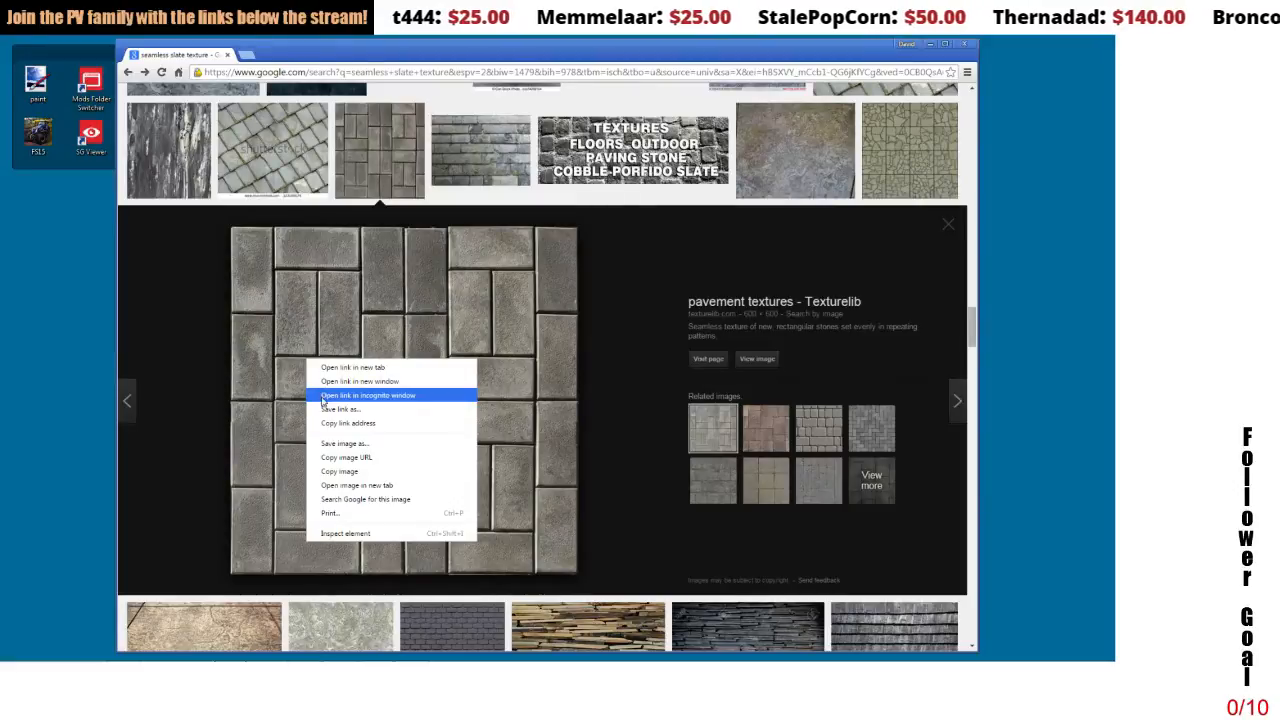
{"action": "left_click", "coordinate": [332, 487]}
{"action": "left_click", "coordinate": [284, 58]}
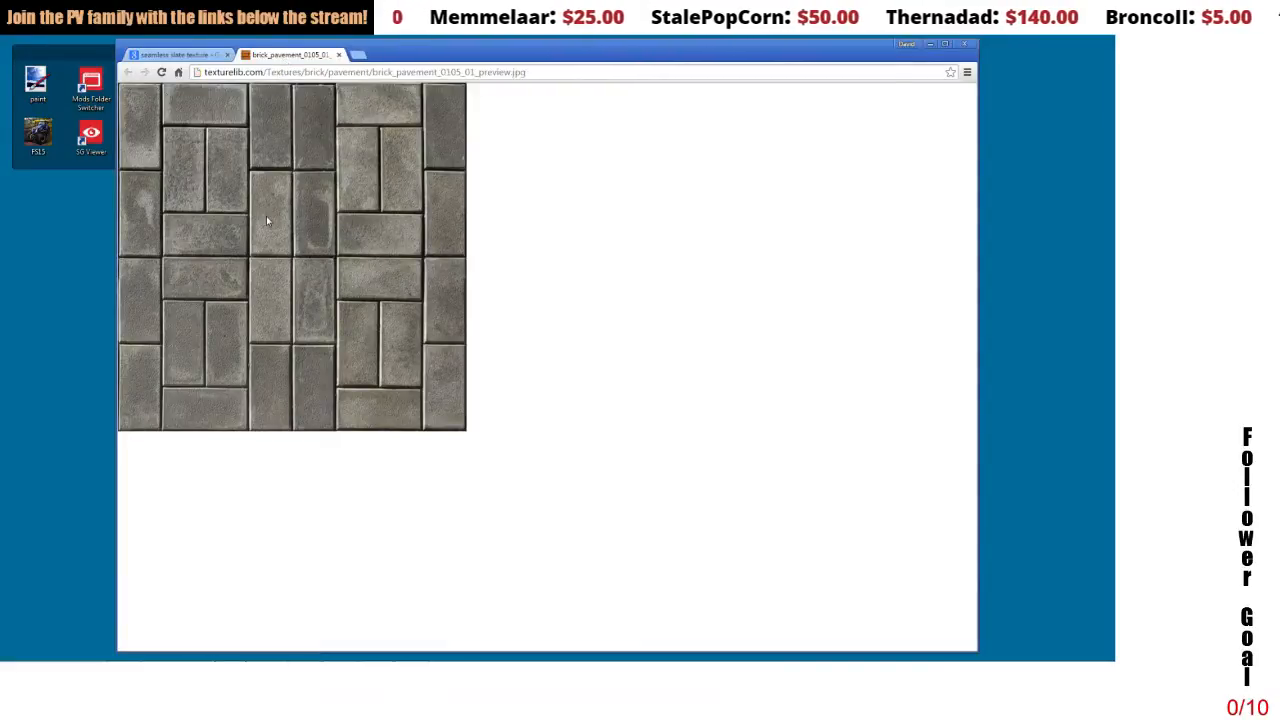
- Save the pavement image to the Desktop as paver.jpg
{"action": "right_click", "coordinate": [298, 201]}
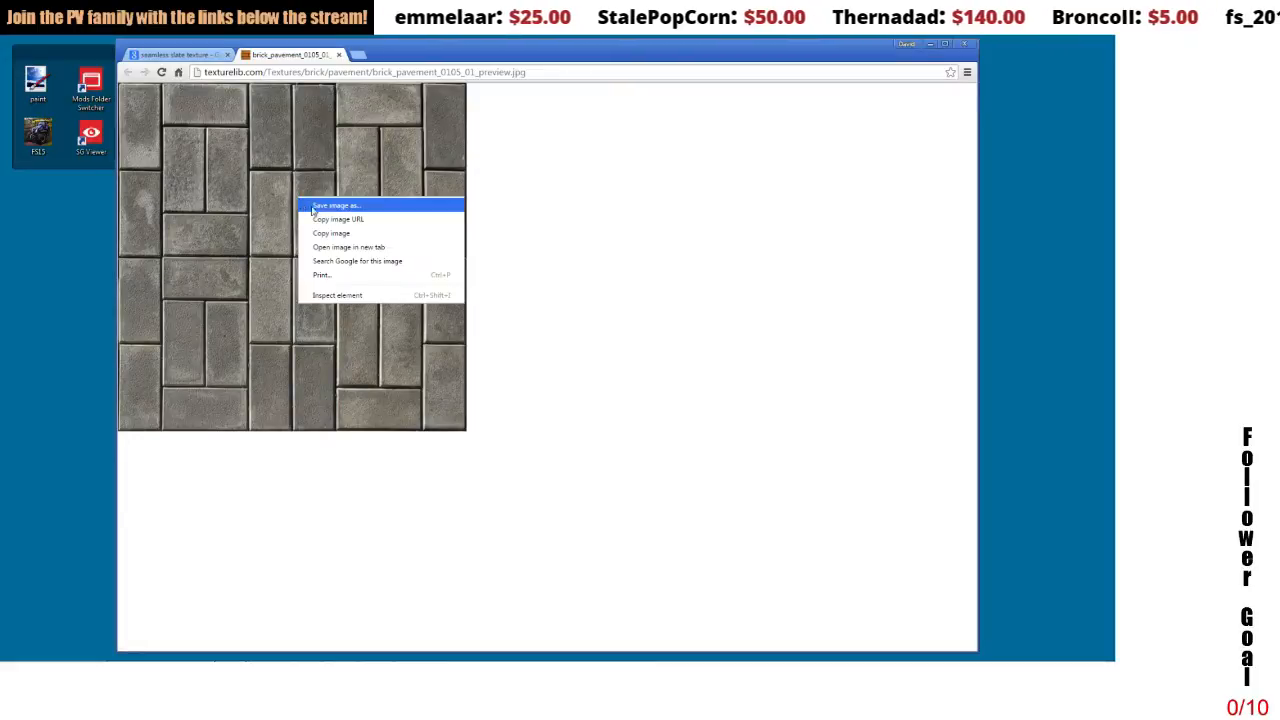
{"action": "left_click", "coordinate": [325, 210]}
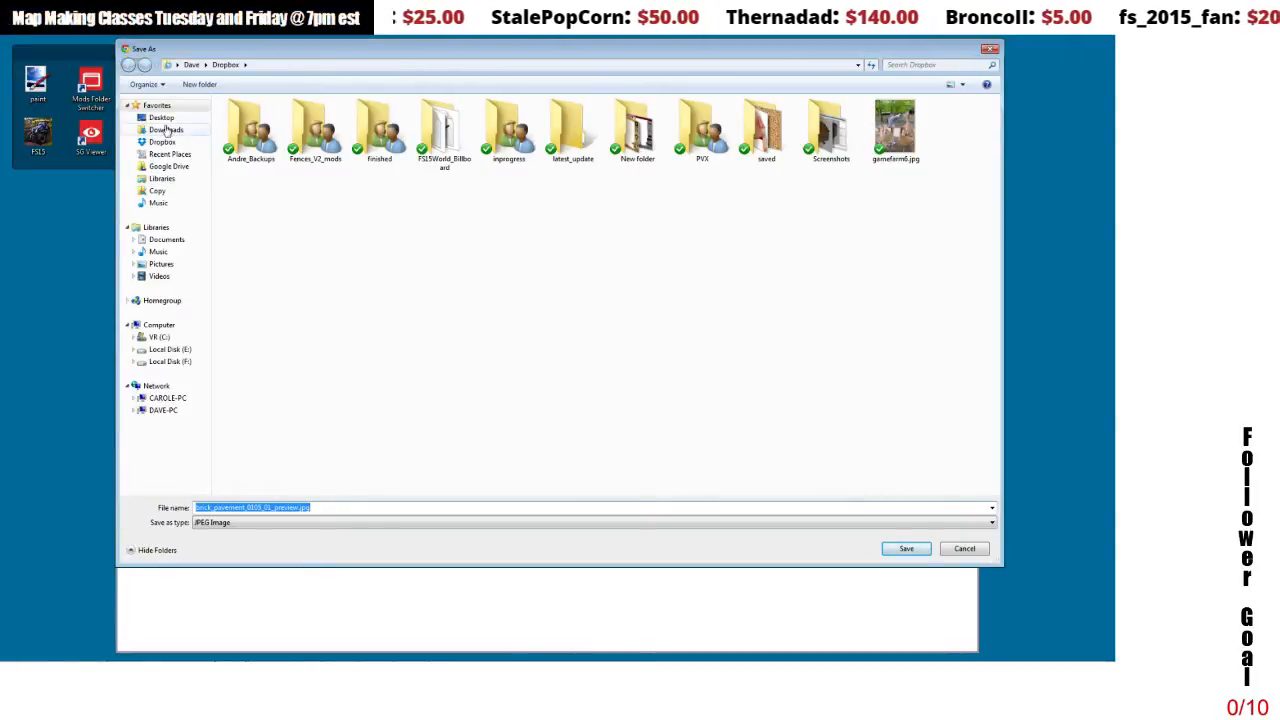
{"action": "left_click", "coordinate": [162, 118]}
{"action": "left_click", "coordinate": [321, 507]}
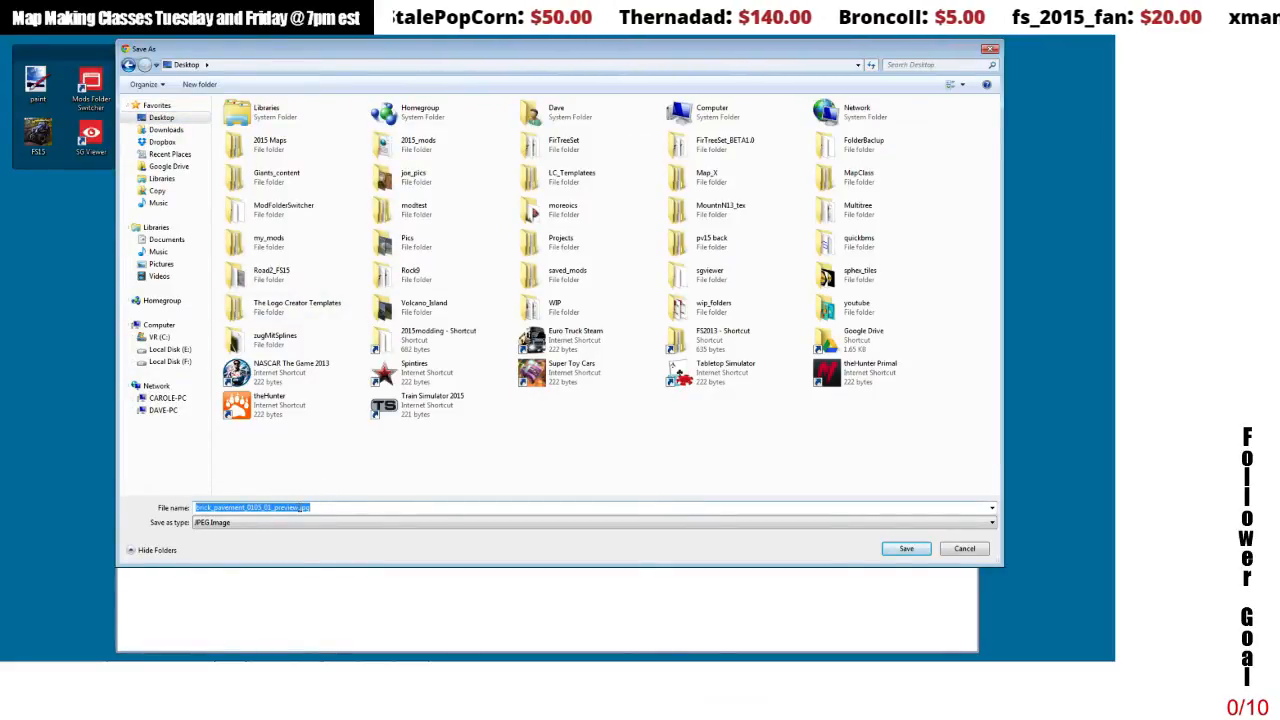
{"action": "left_click_drag", "start_coordinate": [300, 507], "coordinate": [185, 508]}
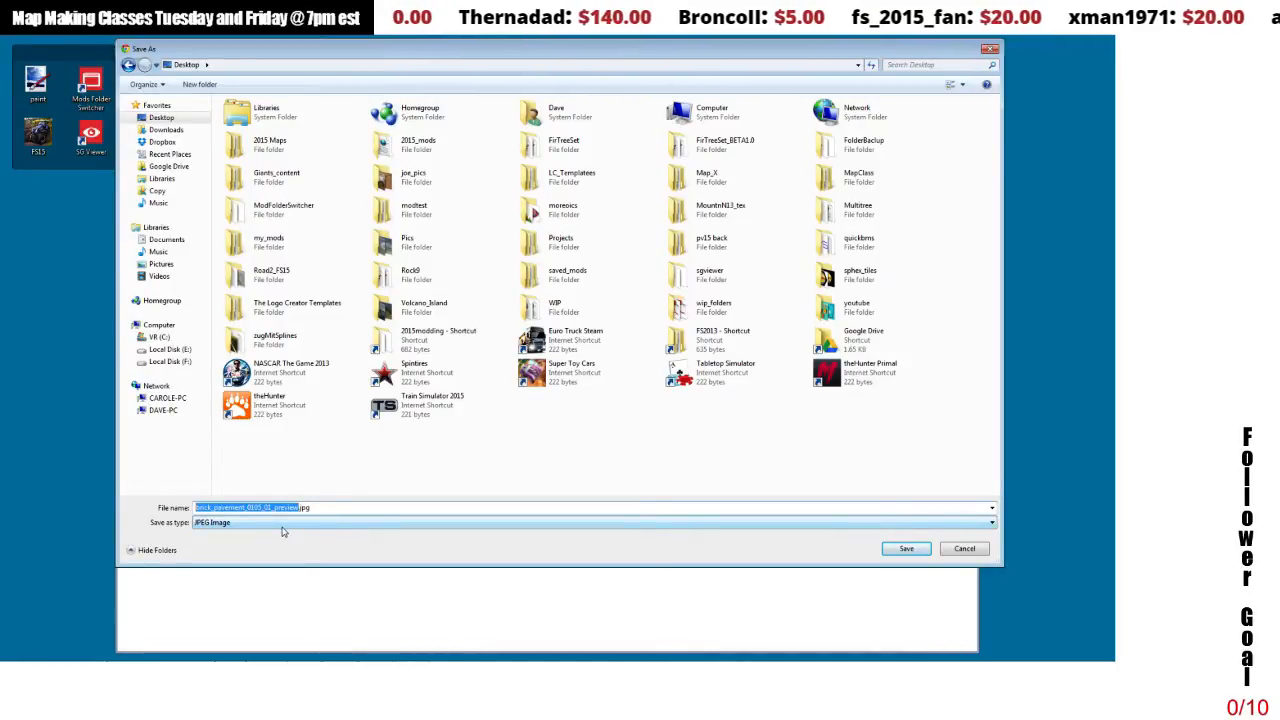
{"action": "type", "text": "pa"}
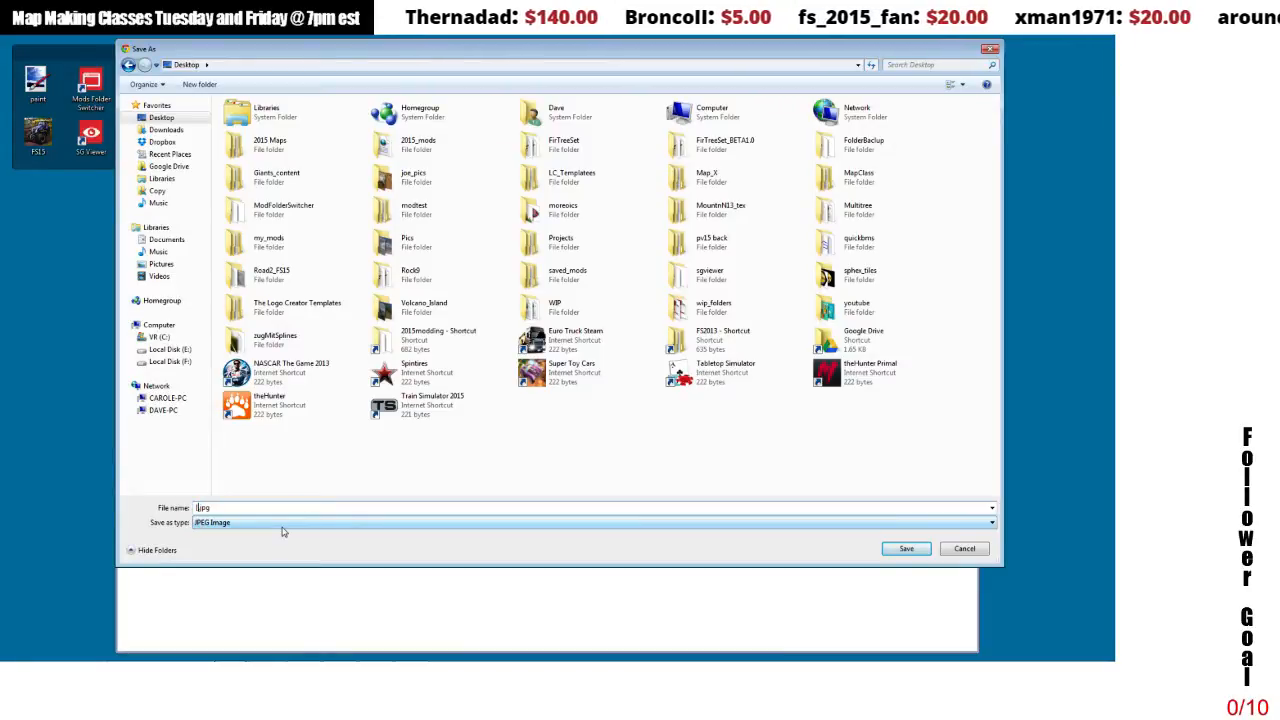
{"action": "type", "text": "ver"}
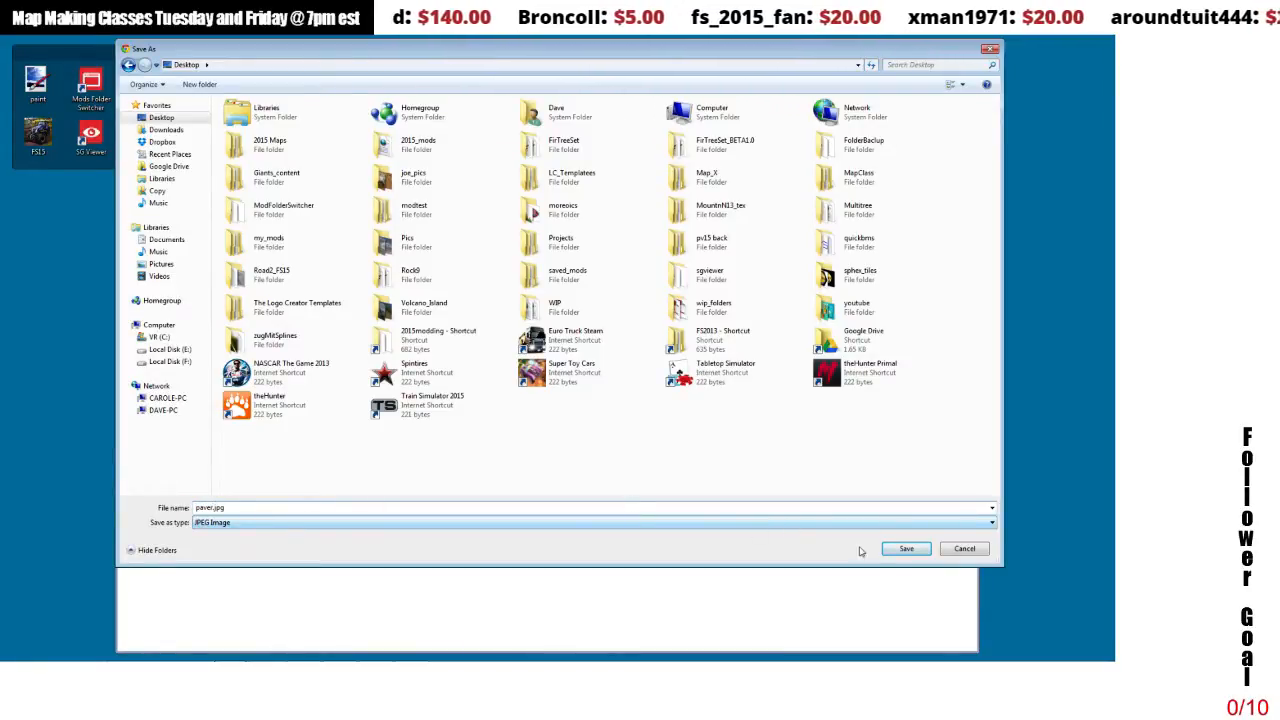
{"action": "left_click", "coordinate": [896, 548]}
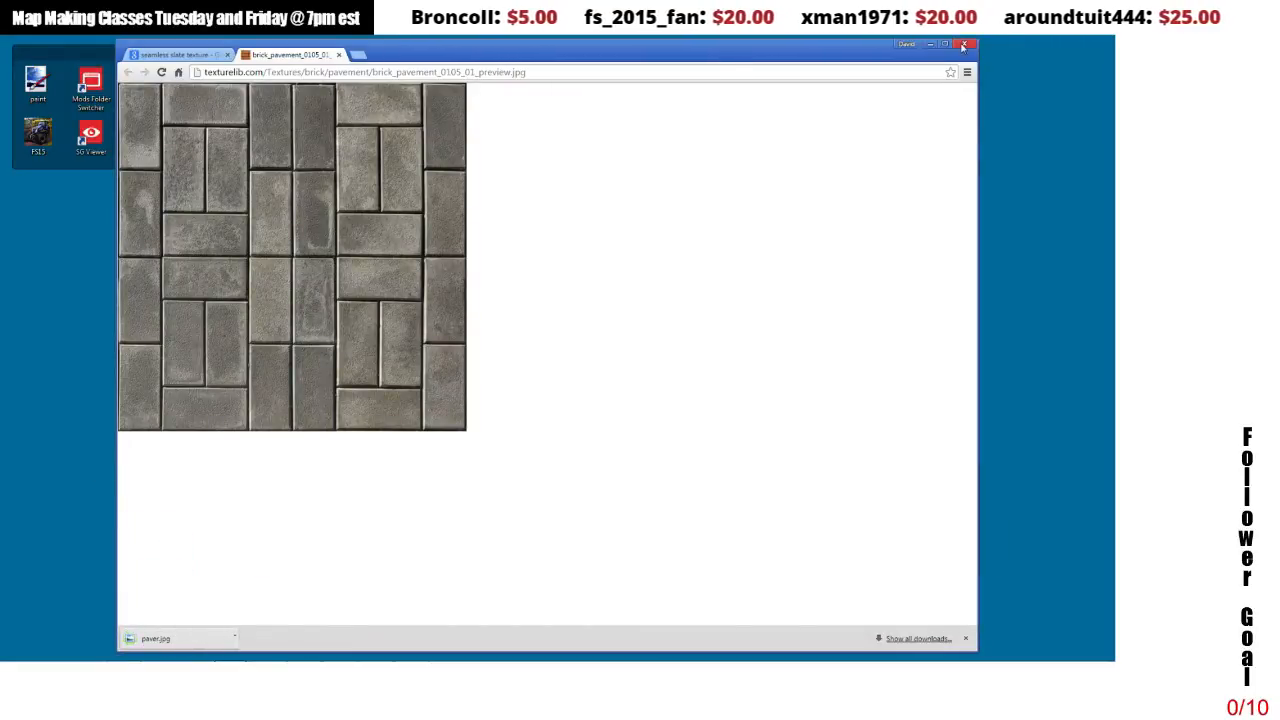
- Switch from the browser to GIMP and open paver.jpg from the Desktop
{"action": "left_click", "coordinate": [963, 46]}
{"action": "double_click", "coordinate": [139, 152]}
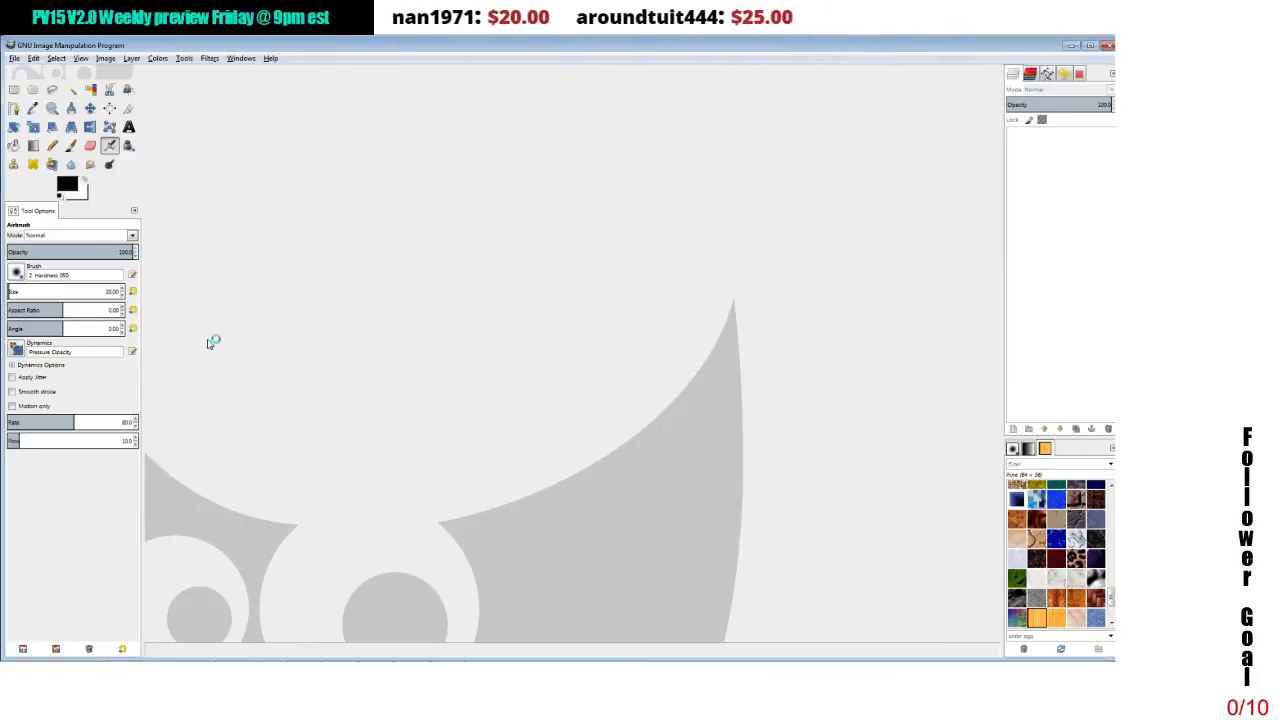
{"action": "left_click", "coordinate": [15, 58]}
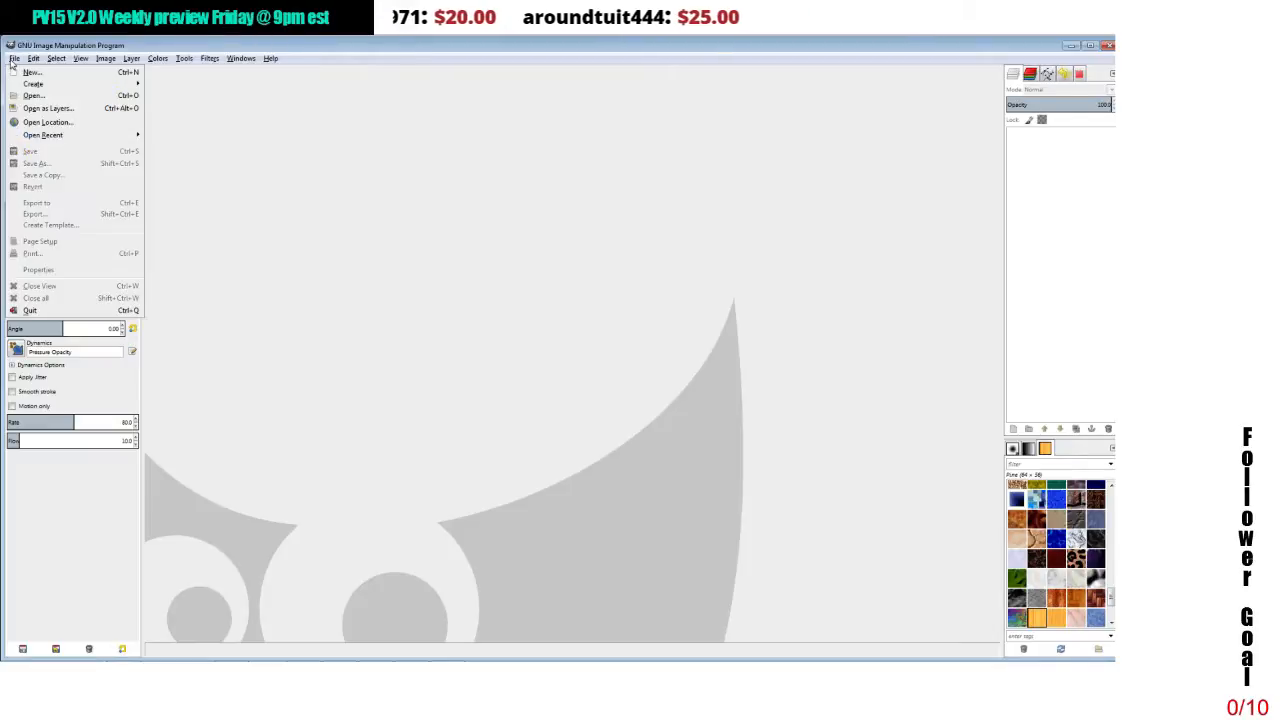
{"action": "left_click", "coordinate": [42, 96]}
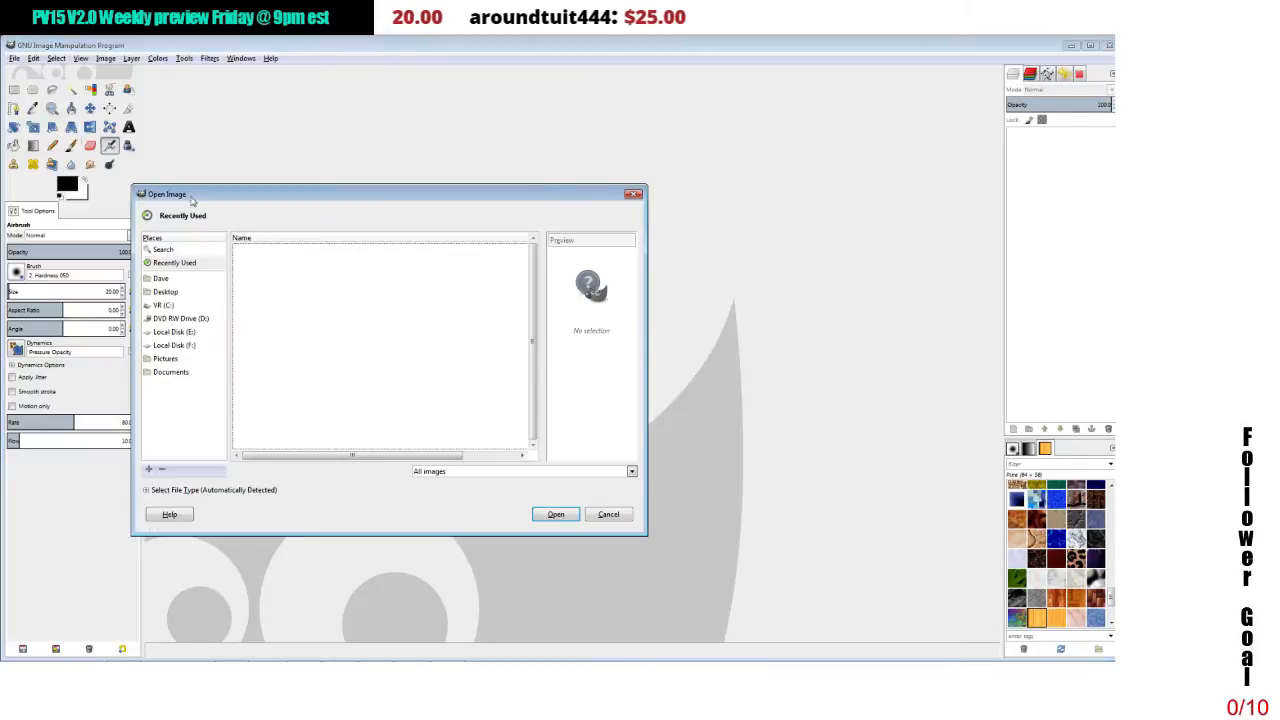
{"action": "left_click", "coordinate": [166, 292]}
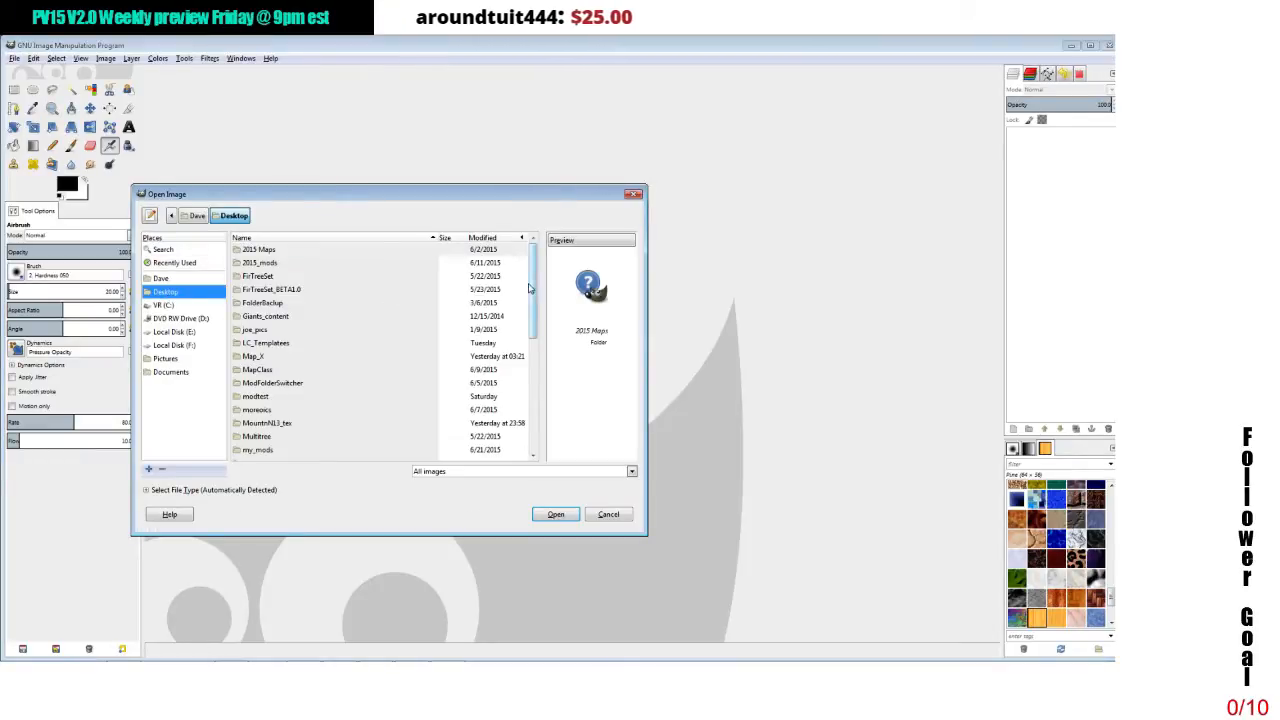
{"action": "left_click_drag", "start_coordinate": [530, 289], "coordinate": [533, 408]}
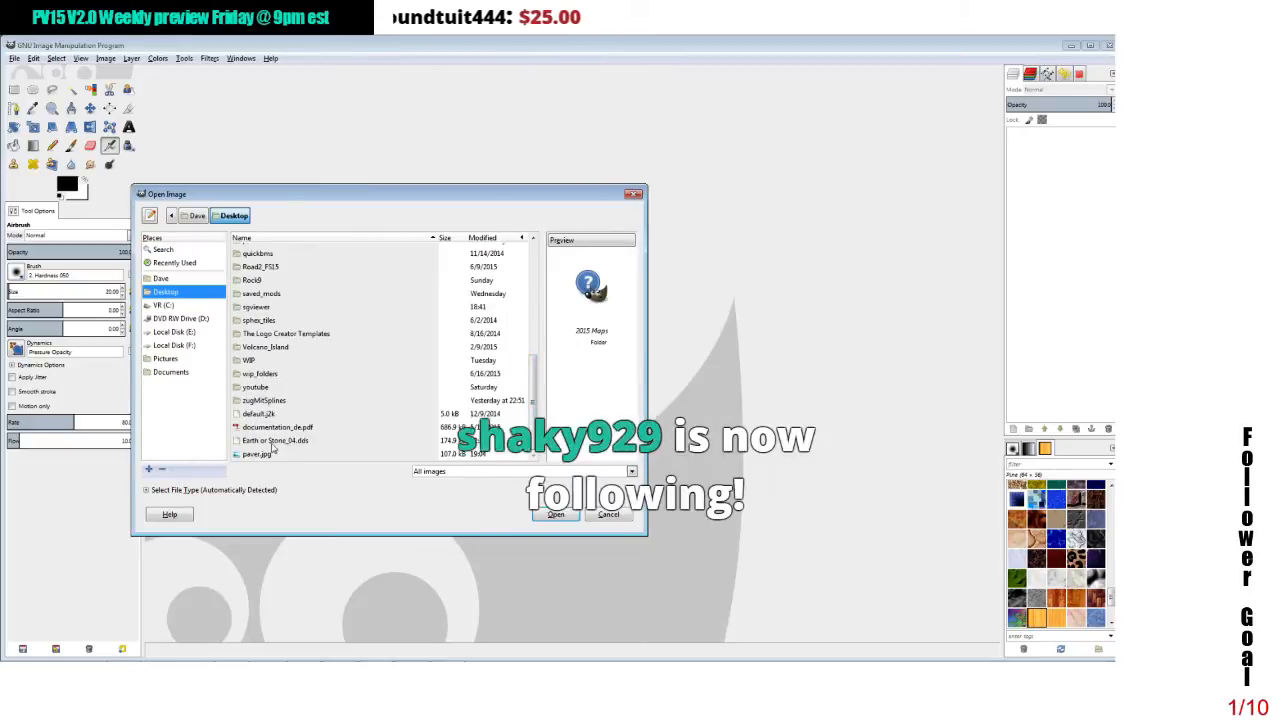
{"action": "left_click", "coordinate": [515, 454]}
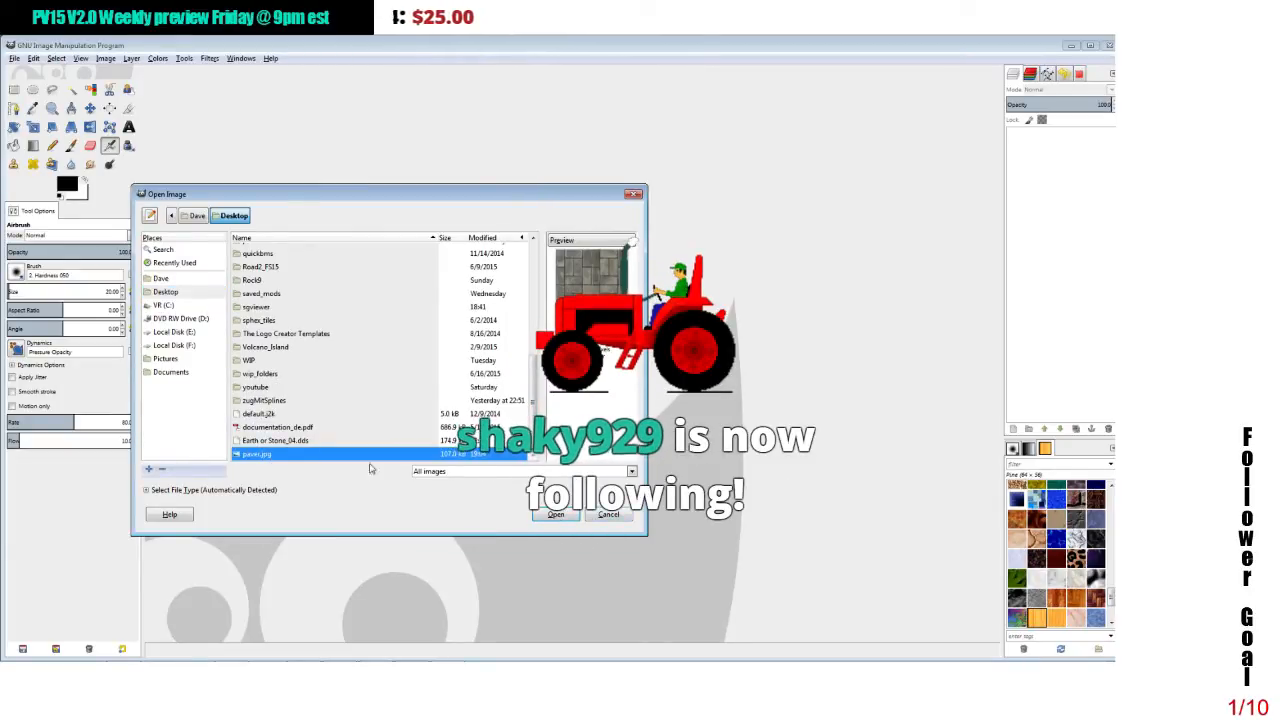
{"action": "left_click", "coordinate": [555, 515]}
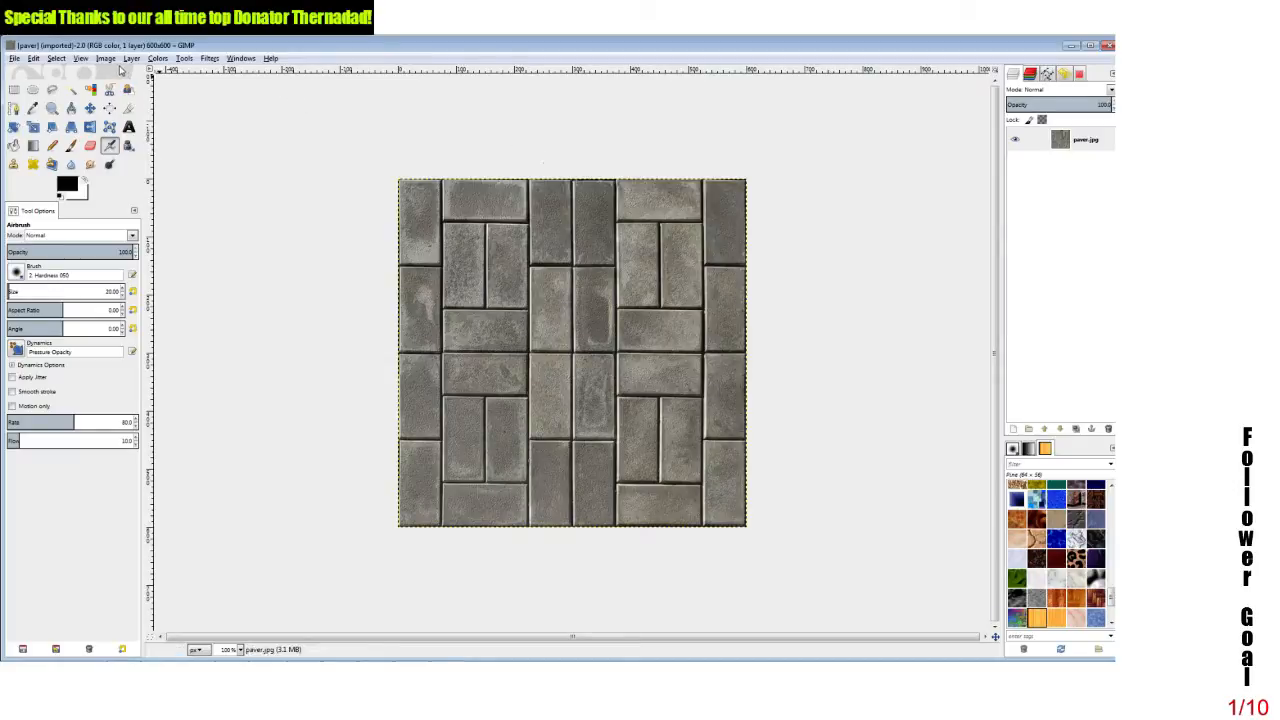
- Create a new blank image of 512 × 512 pixels
{"action": "left_click", "coordinate": [15, 59]}
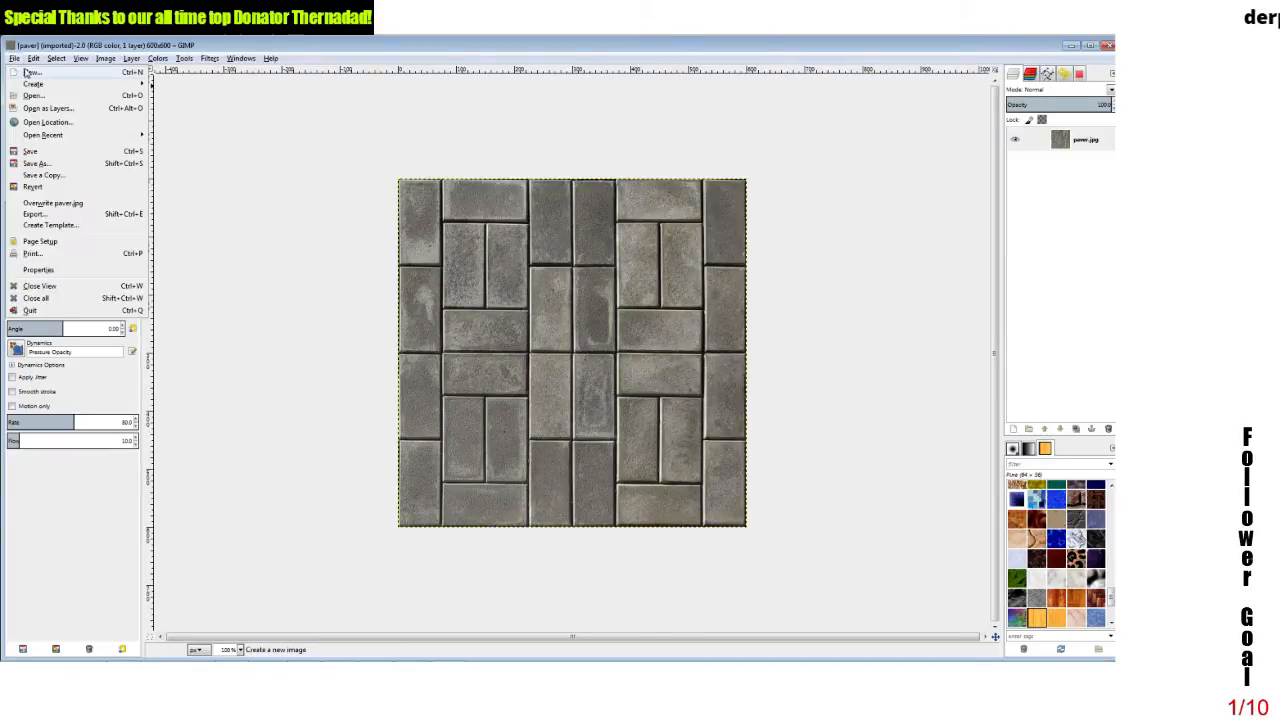
{"action": "left_click", "coordinate": [27, 74]}
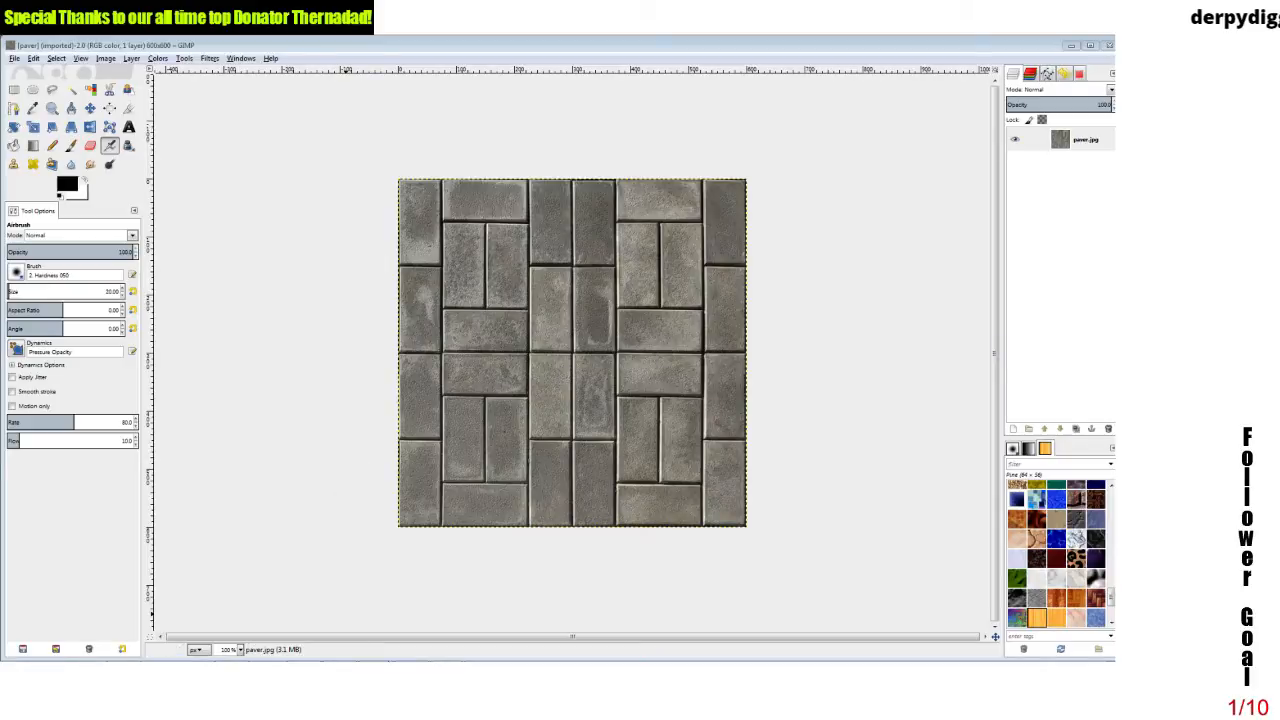
{"action": "mouse_move", "coordinate": [450, 655]}
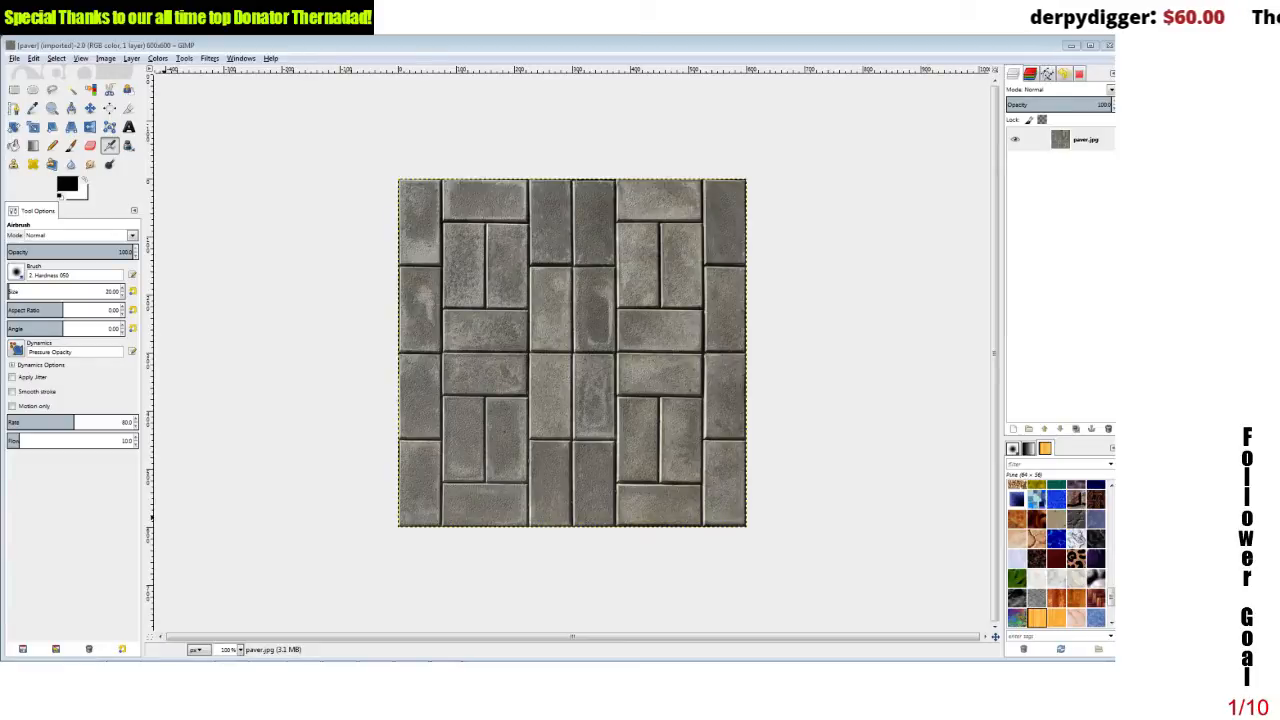
{"action": "key", "text": "ctrl+n"}
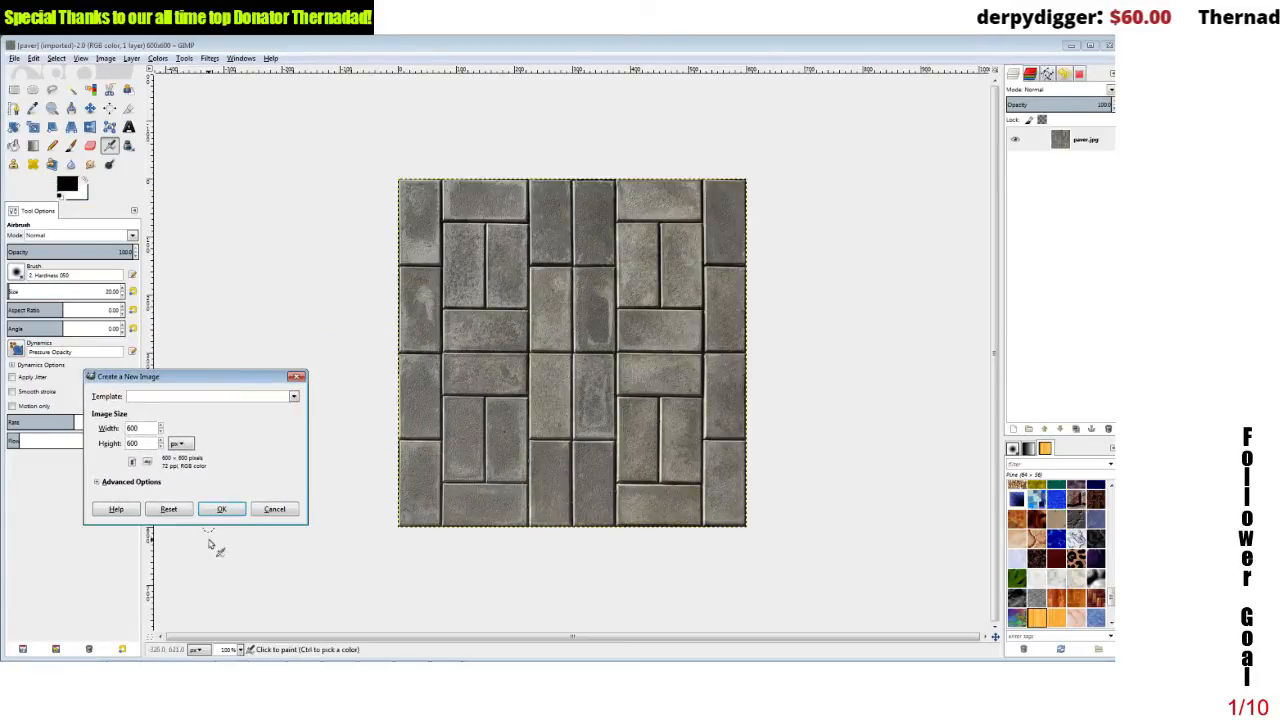
{"action": "left_click_drag", "start_coordinate": [155, 428], "coordinate": [120, 428]}
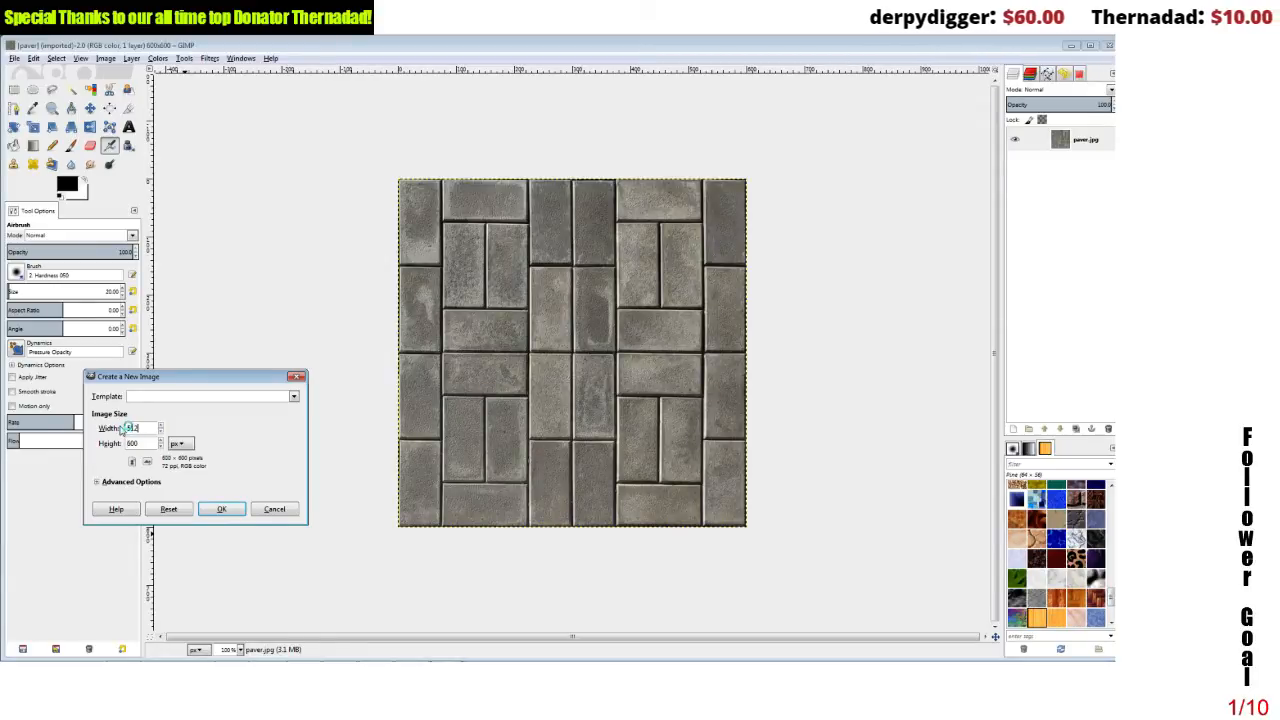
{"action": "left_click", "coordinate": [222, 509]}
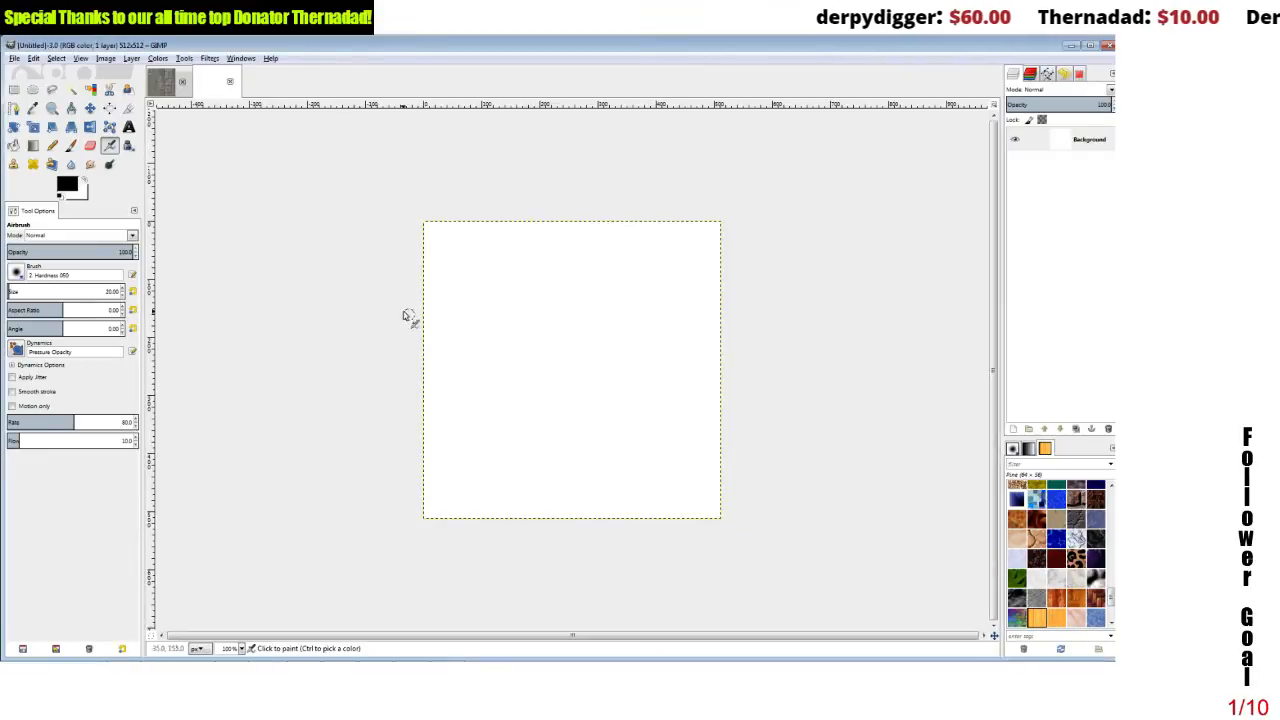
- Scale the paver.jpg image to 256 × 256 pixels, keeping cubic interpolation
{"action": "left_click", "coordinate": [161, 82]}
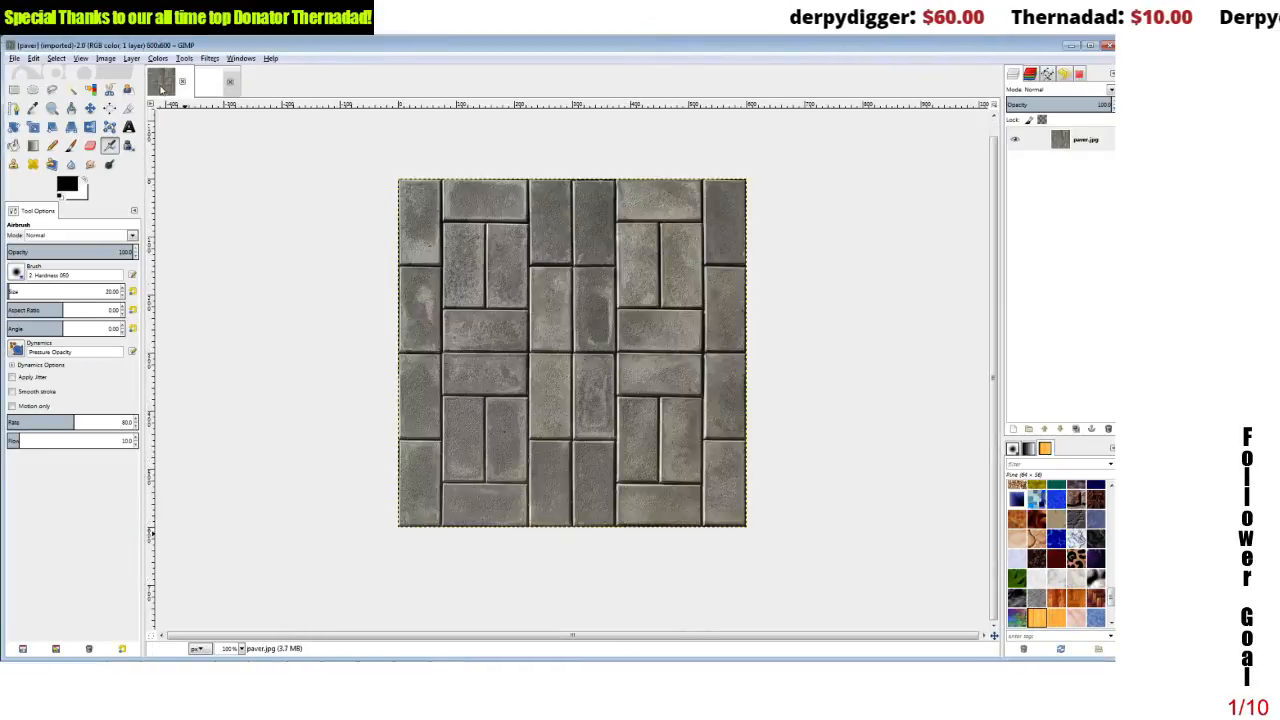
{"action": "left_click", "coordinate": [106, 59]}
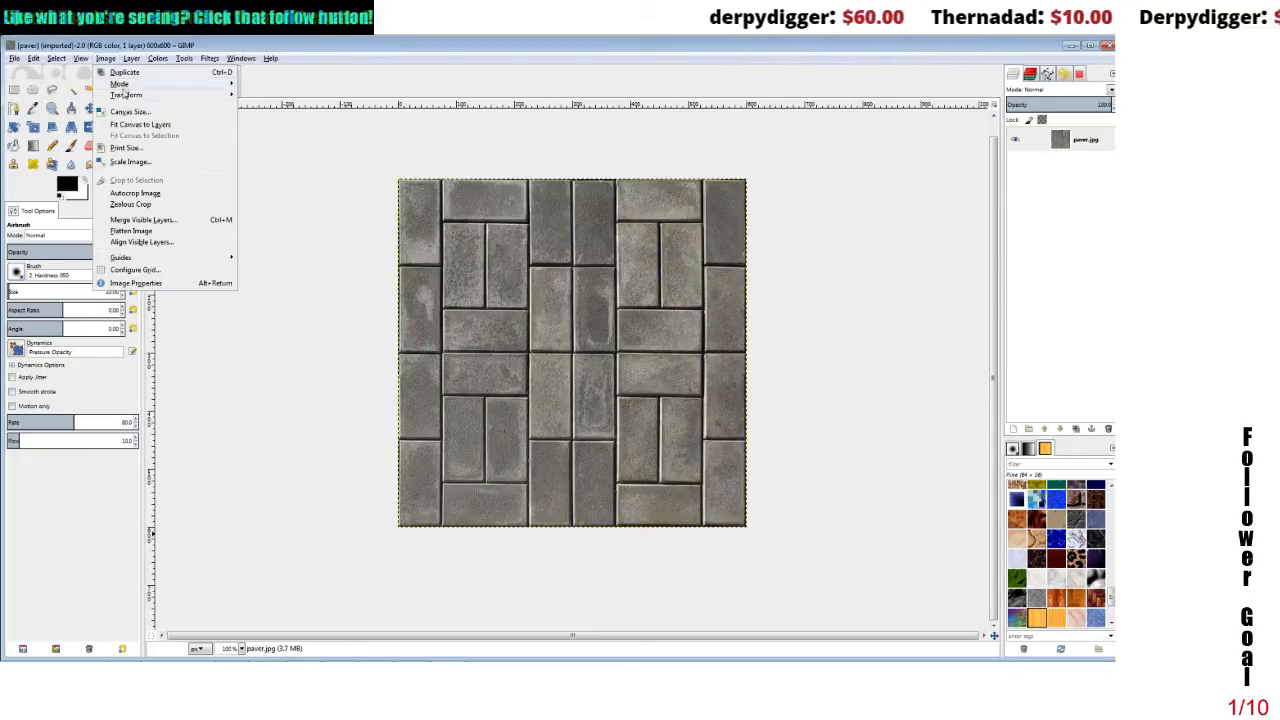
{"action": "left_click", "coordinate": [128, 161]}
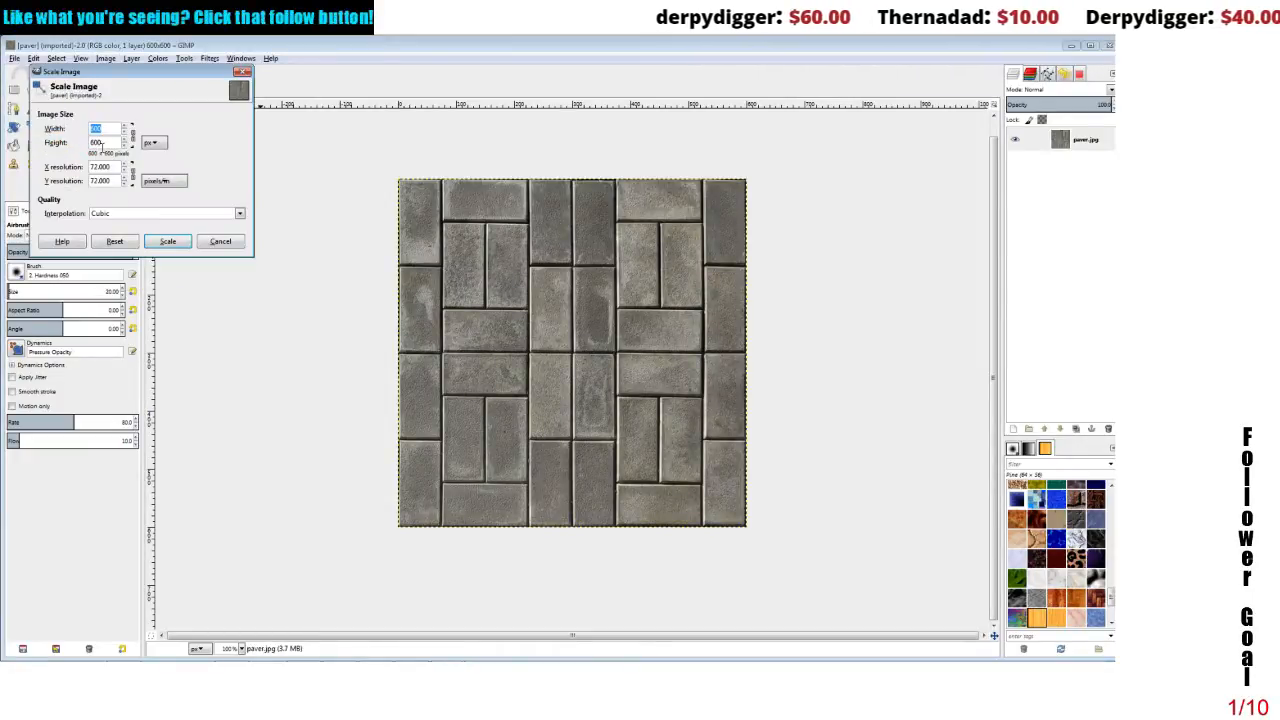
{"action": "type", "text": "256"}
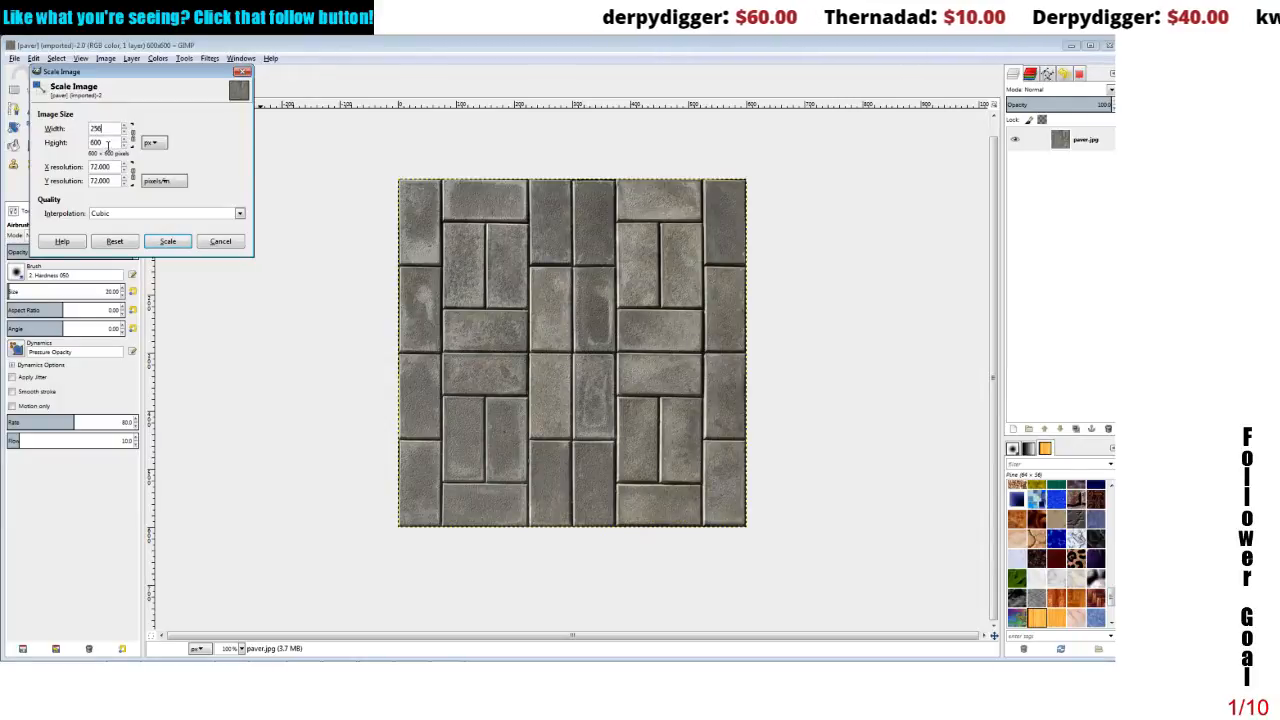
{"action": "key", "text": "Tab"}
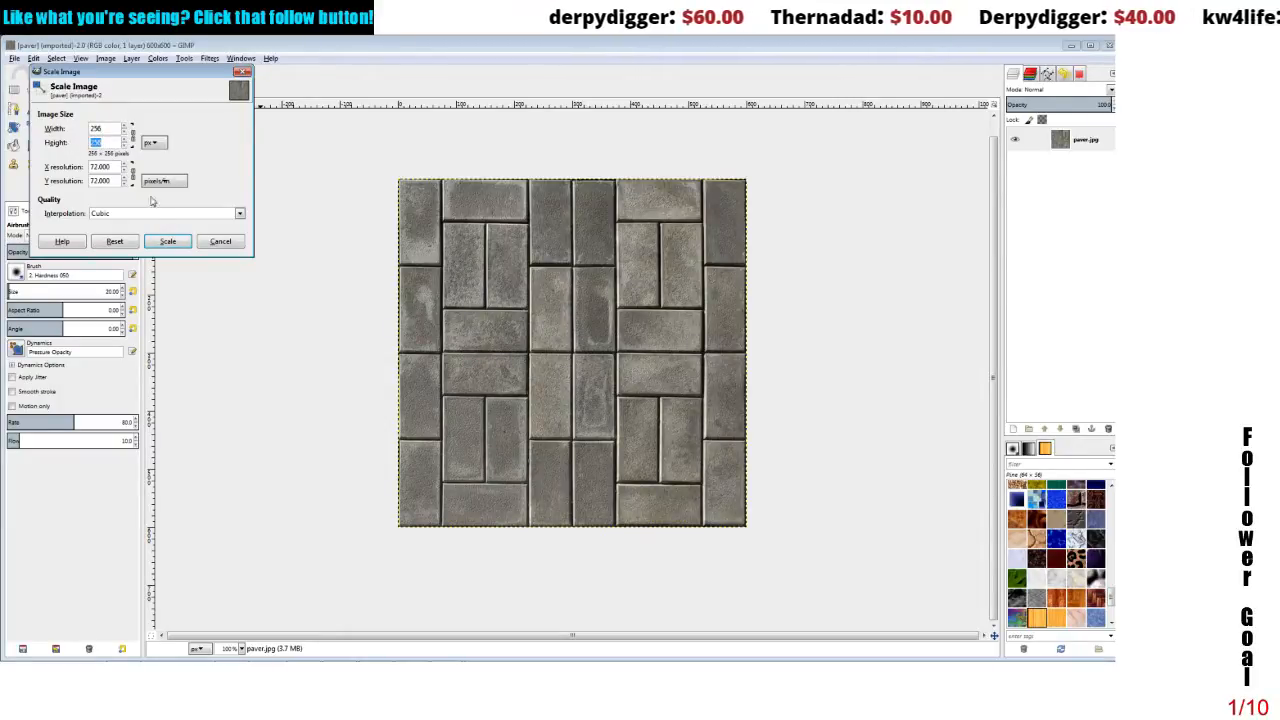
{"action": "left_click", "coordinate": [167, 241]}
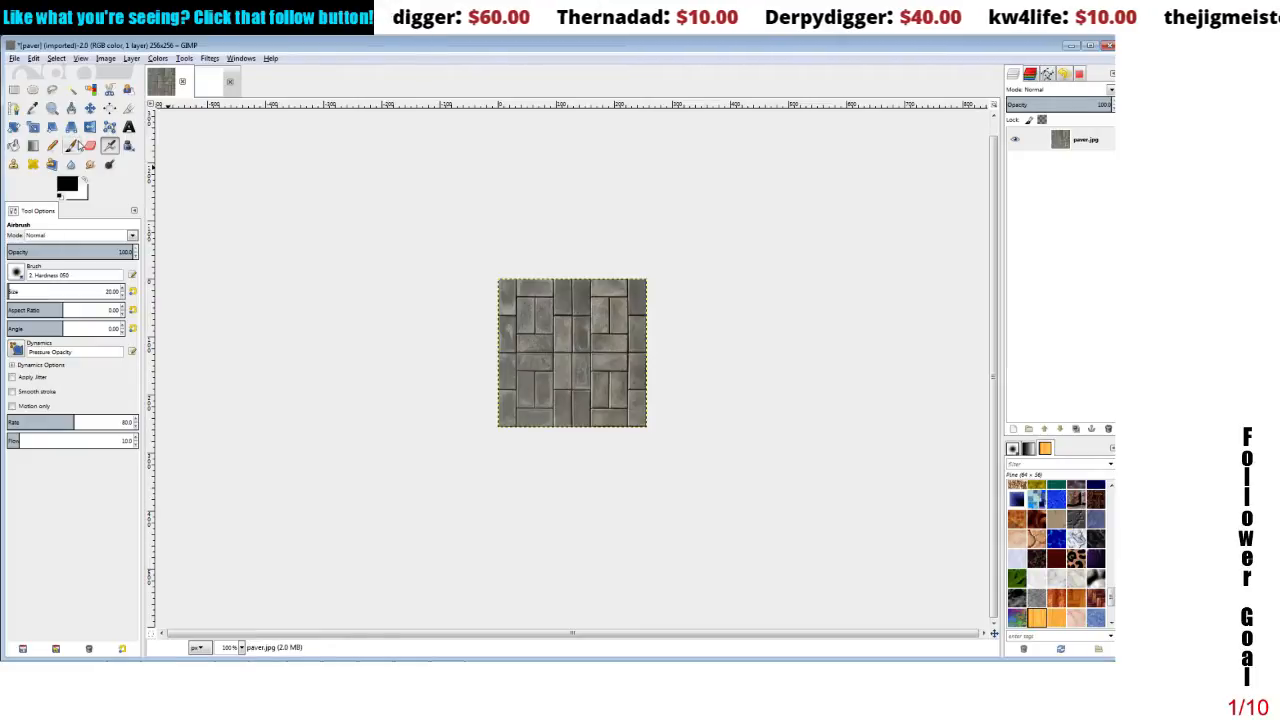
- Select the entire scaled paver image and copy it to the clipboard
{"action": "left_click", "coordinate": [15, 59]}
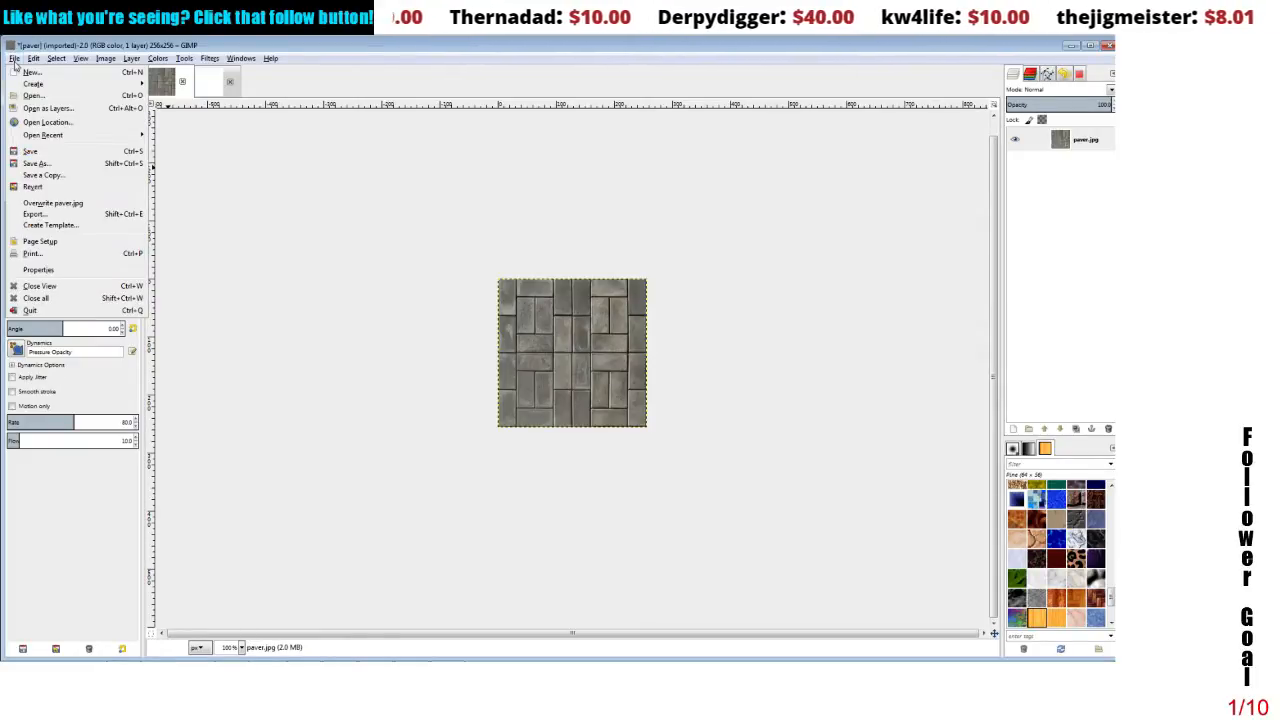
{"action": "mouse_move", "coordinate": [33, 58]}
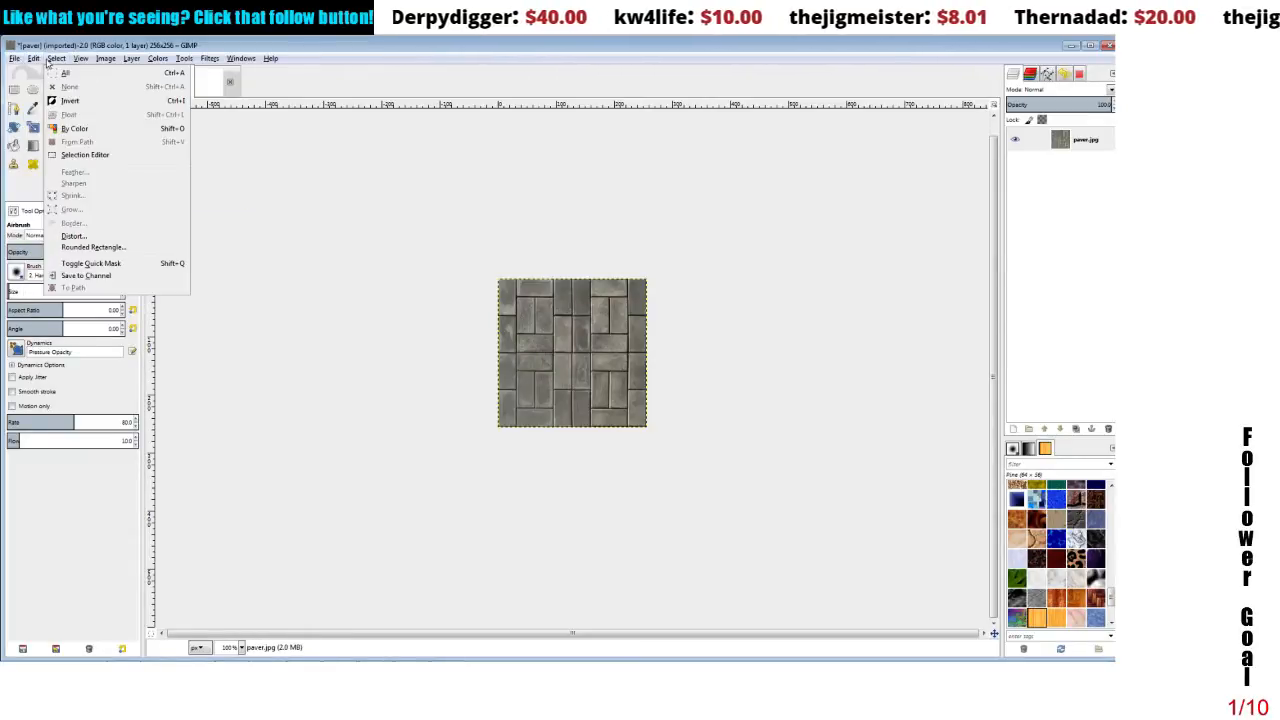
{"action": "left_click", "coordinate": [68, 72]}
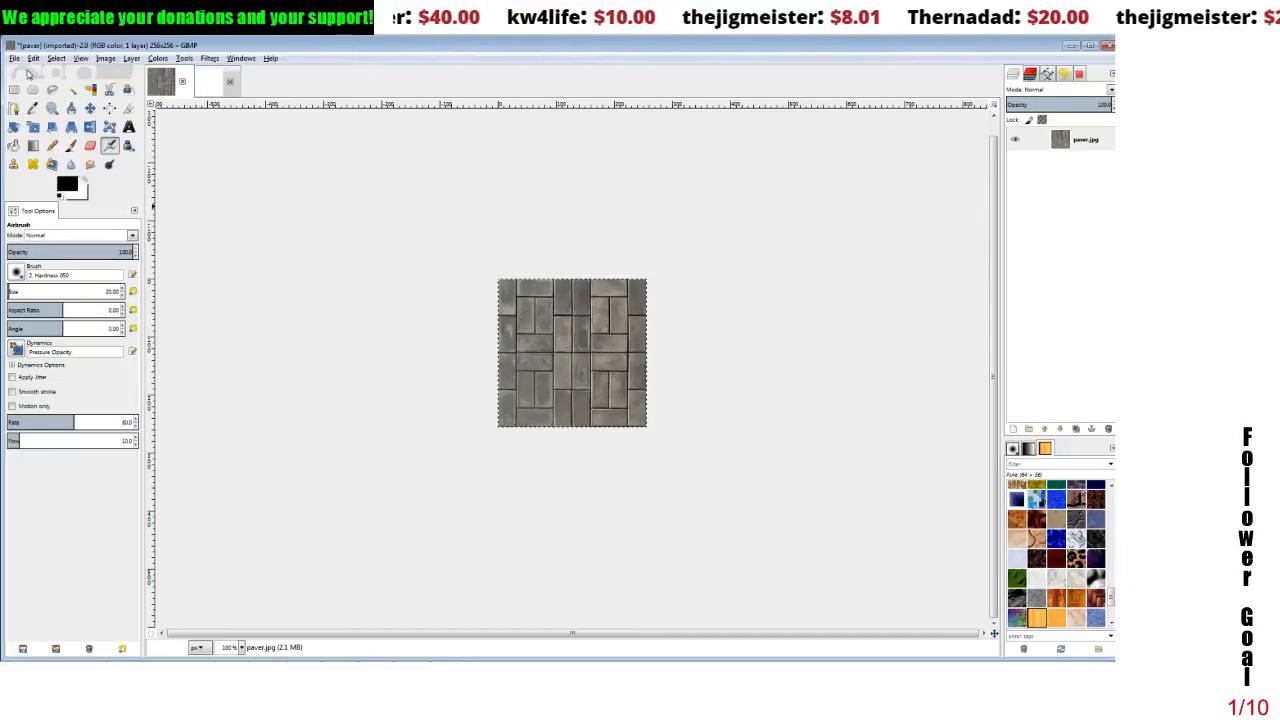
{"action": "left_click", "coordinate": [33, 59]}
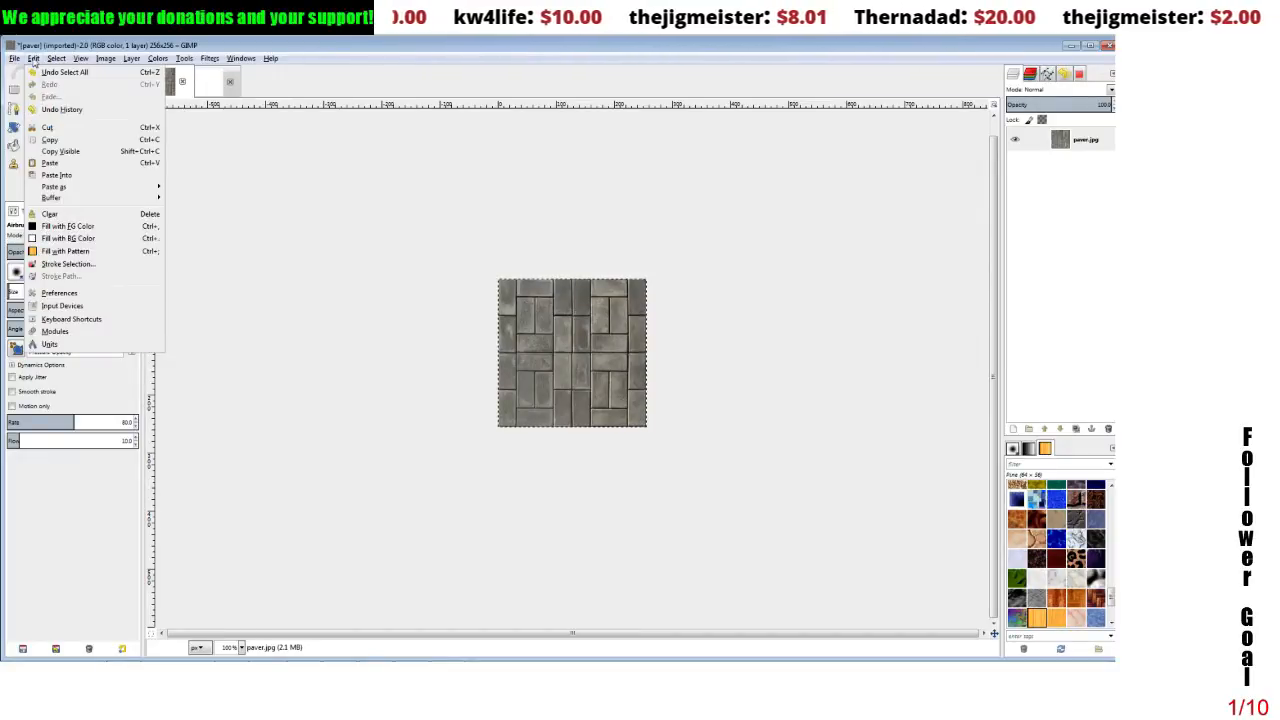
{"action": "left_click", "coordinate": [52, 139]}
- Paste the copied paver image as a new pattern, with both pattern name and file name set to paver
{"action": "left_click", "coordinate": [35, 59]}
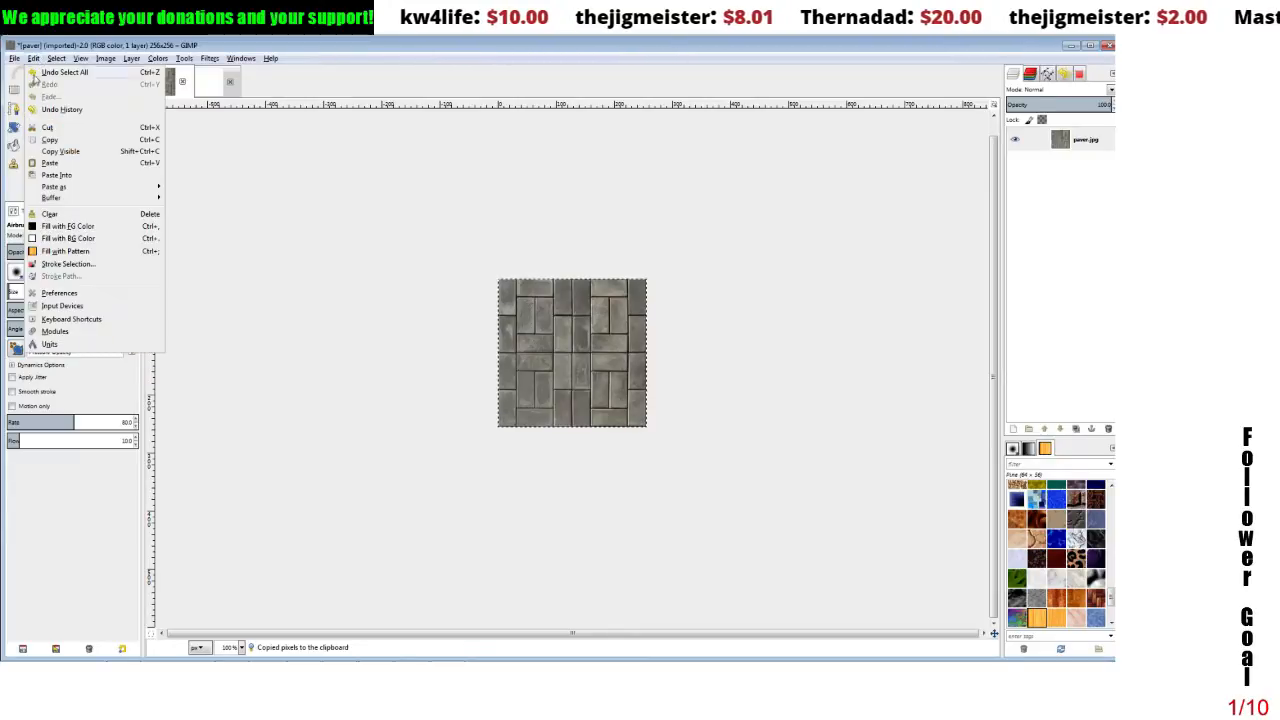
{"action": "mouse_move", "coordinate": [44, 190]}
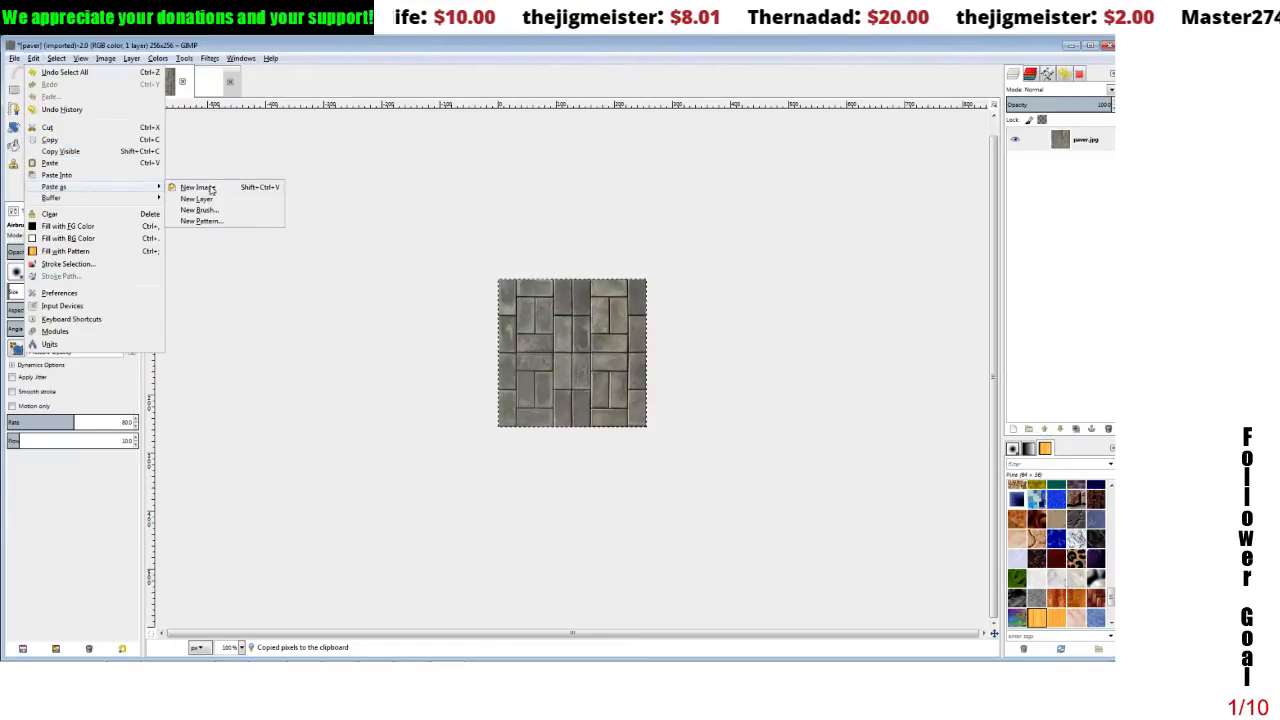
{"action": "left_click", "coordinate": [201, 221]}
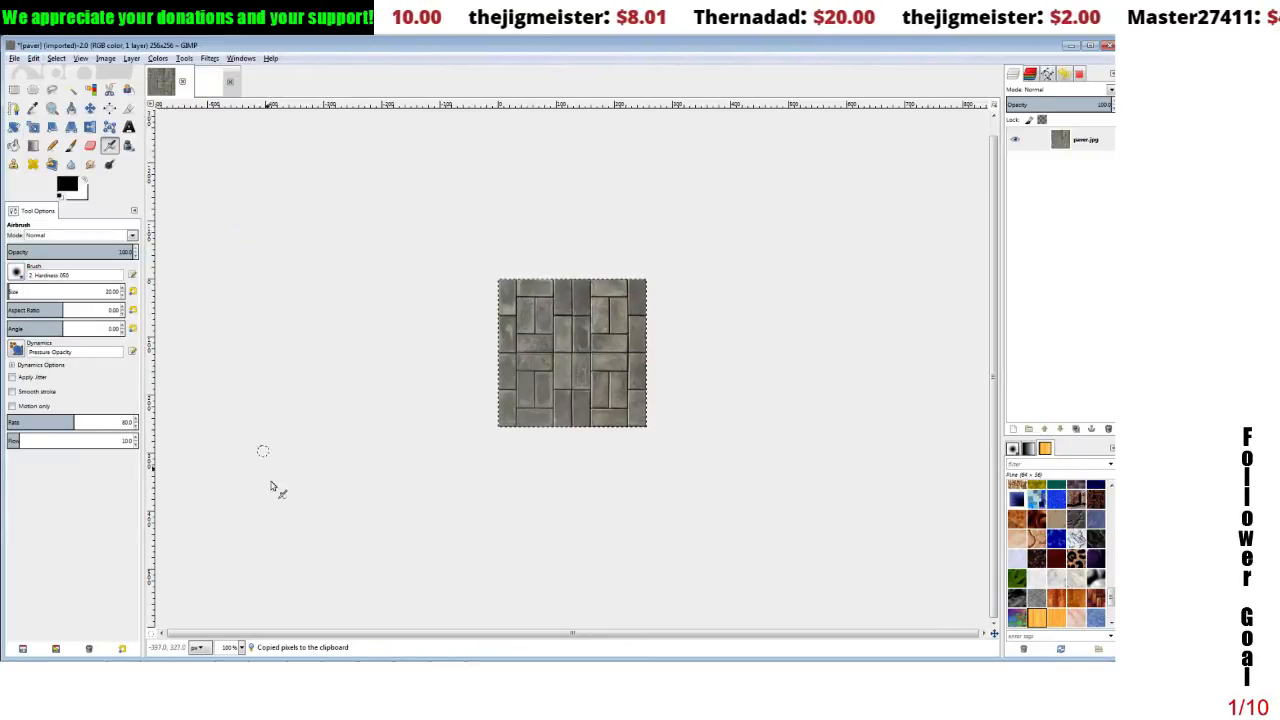
{"action": "mouse_move", "coordinate": [272, 658]}
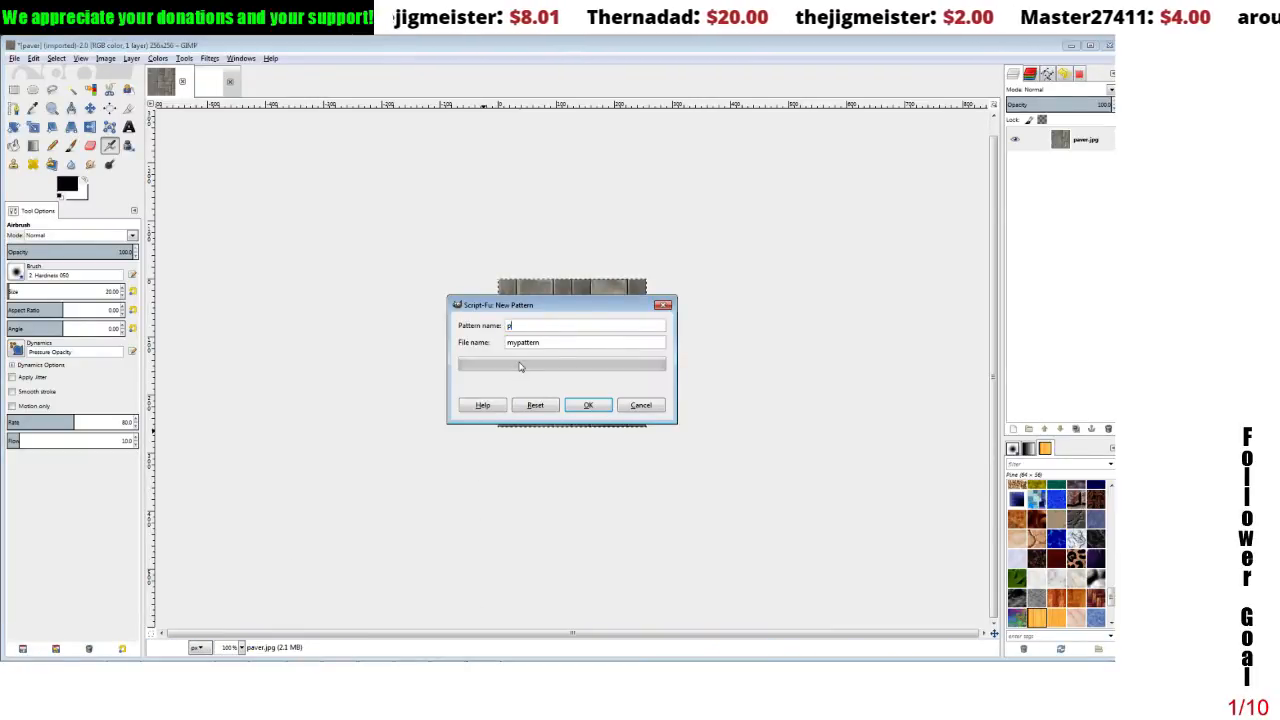
{"action": "key", "text": "Tab"}
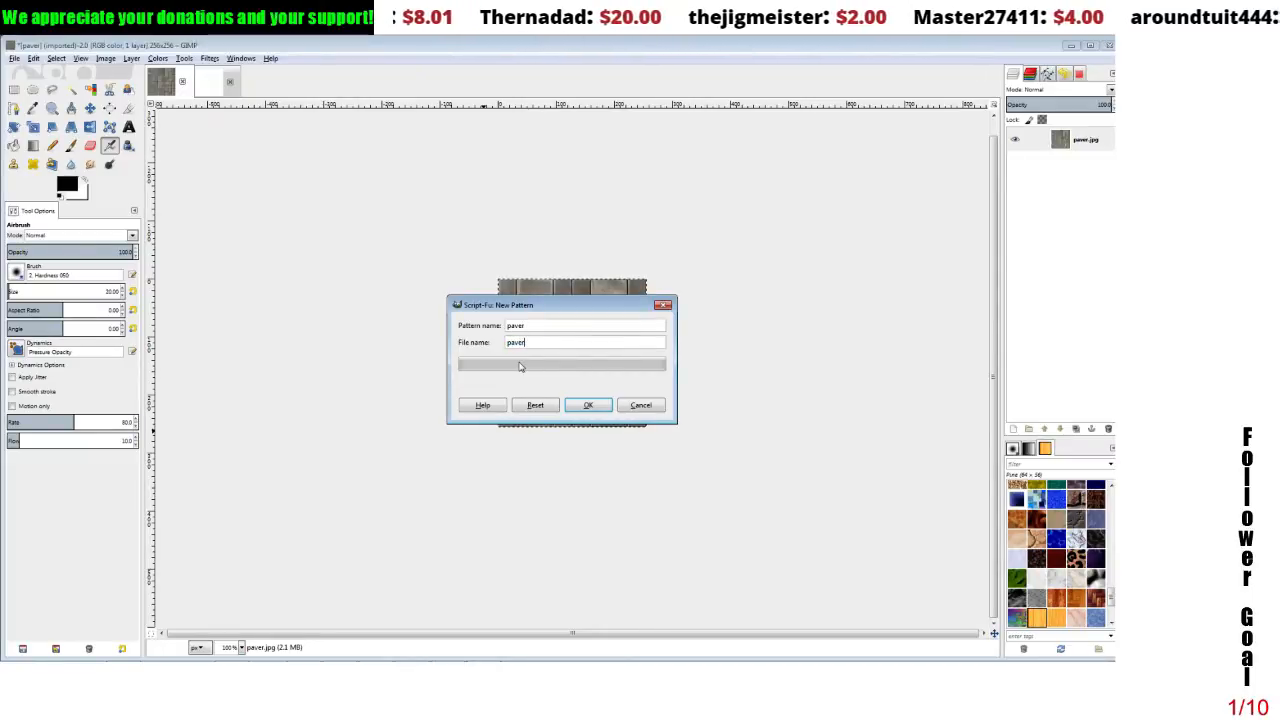
{"action": "left_click", "coordinate": [590, 406]}
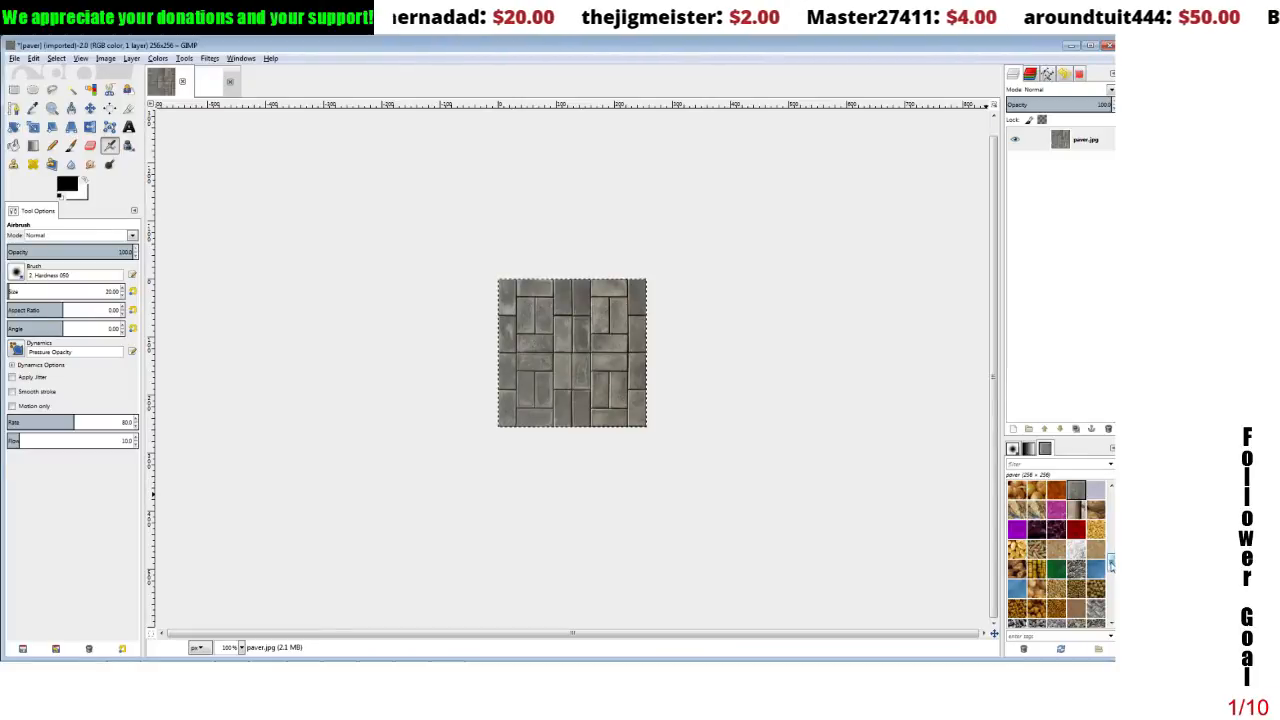
- Fill the blank 512 × 512 image with the 256 × 256 clipboard pattern of the pavers
{"action": "left_click_drag", "start_coordinate": [1110, 566], "coordinate": [1110, 497]}
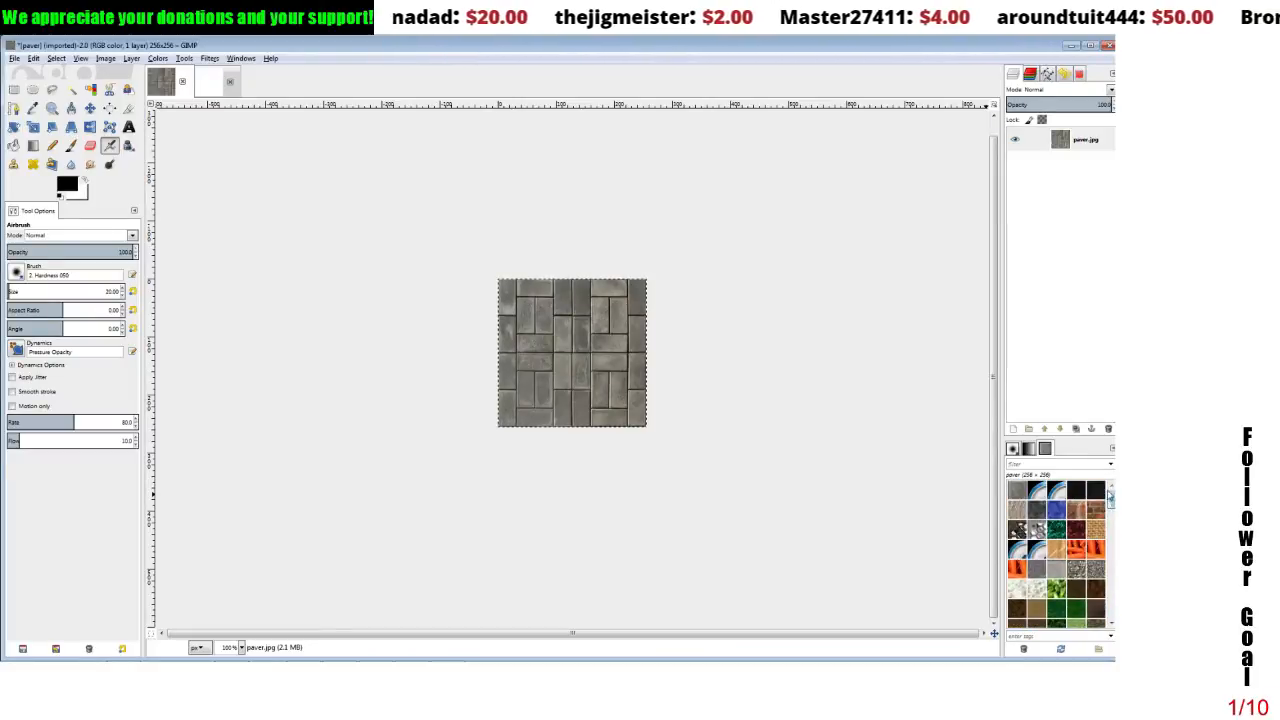
{"action": "left_click", "coordinate": [1018, 490]}
{"action": "left_click", "coordinate": [211, 82]}
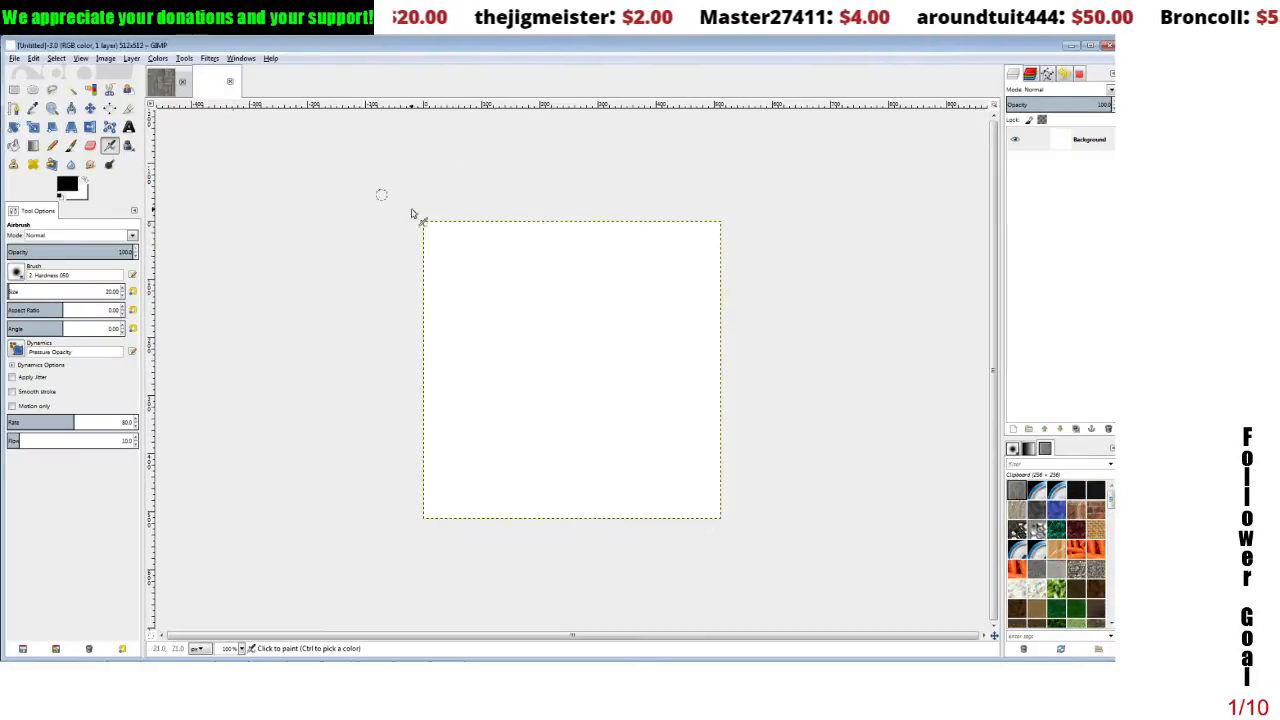
{"action": "left_click_drag", "start_coordinate": [1016, 492], "coordinate": [620, 443]}
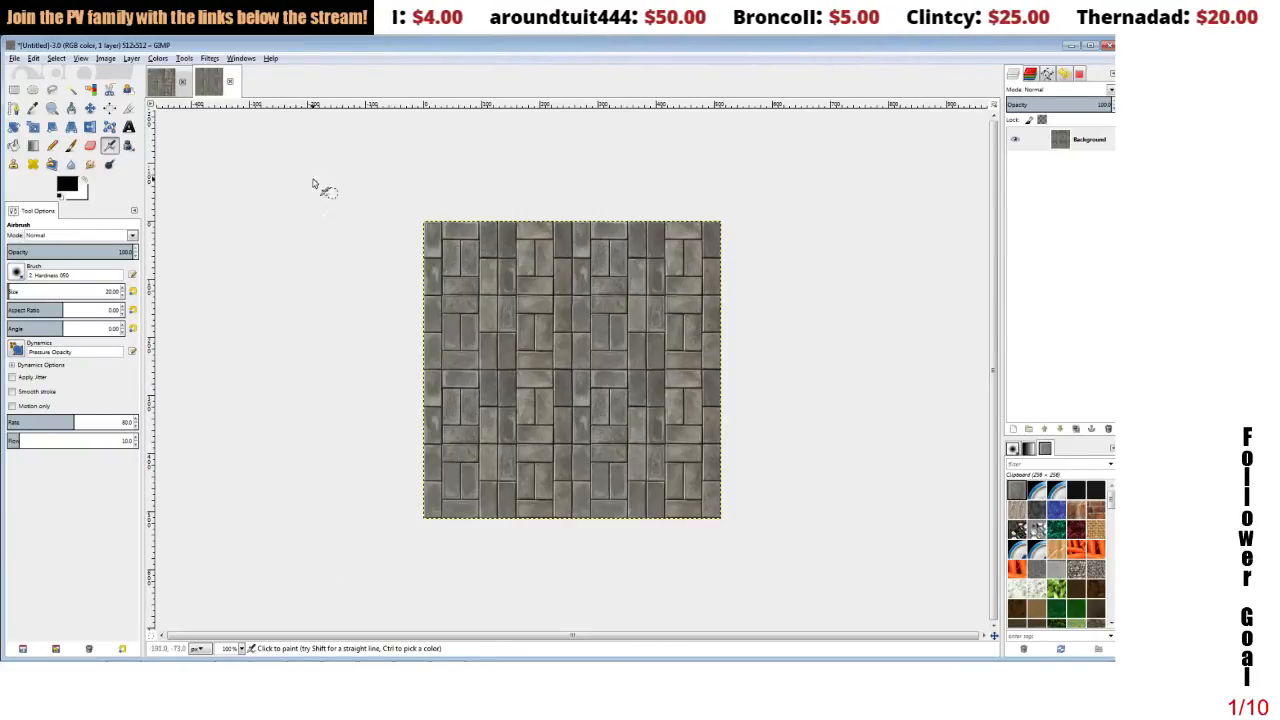
- Export the tiled paver image to the Desktop folder under the file name paver.dds
{"action": "left_click", "coordinate": [15, 58]}
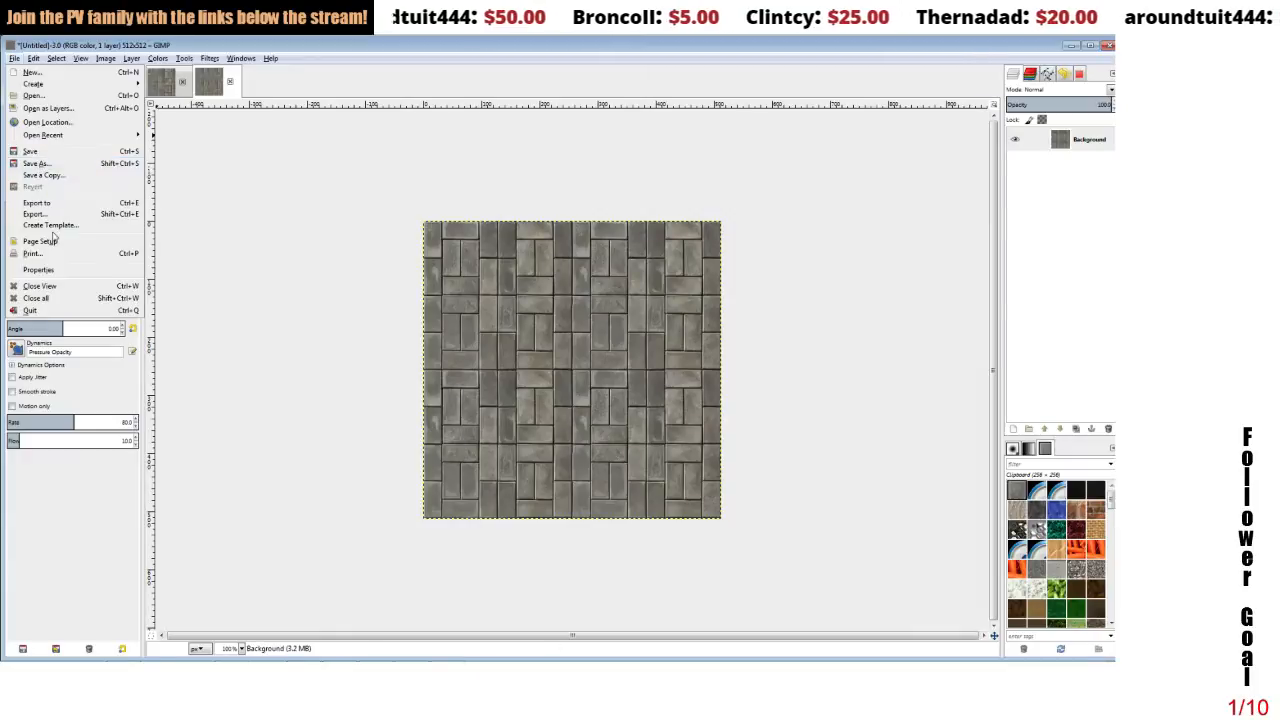
{"action": "left_click", "coordinate": [46, 214]}
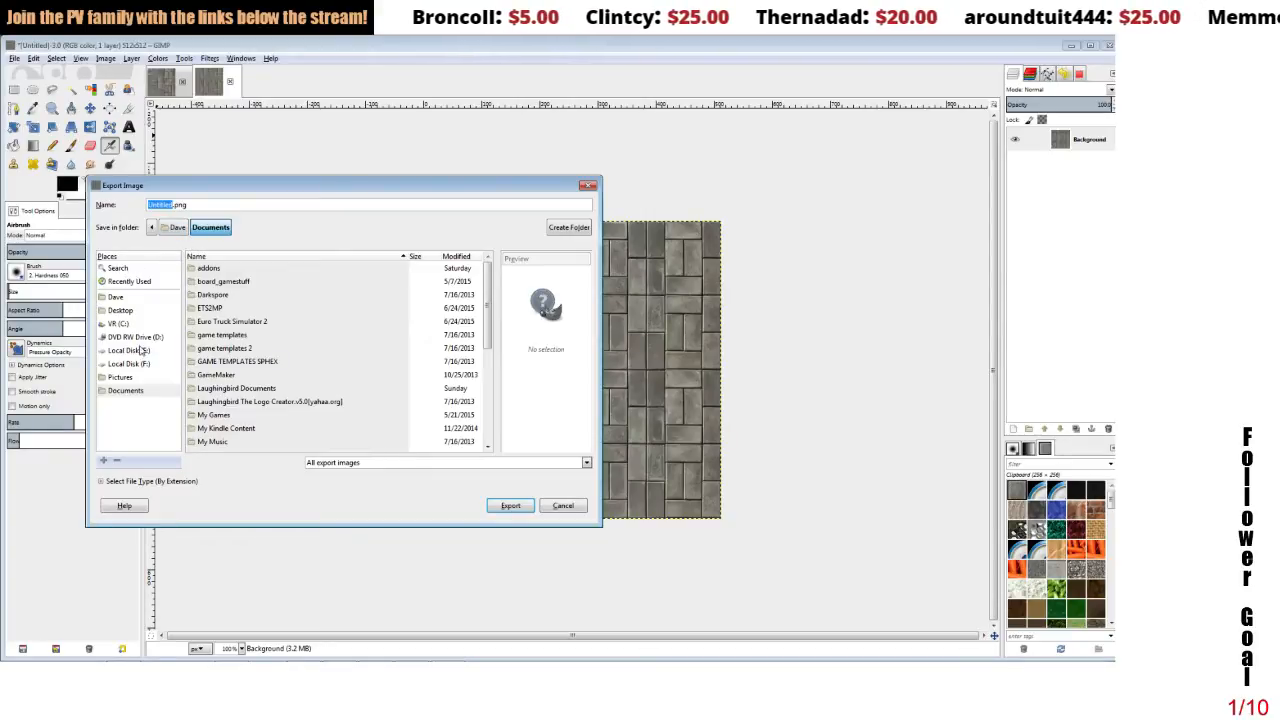
{"action": "left_click", "coordinate": [122, 311]}
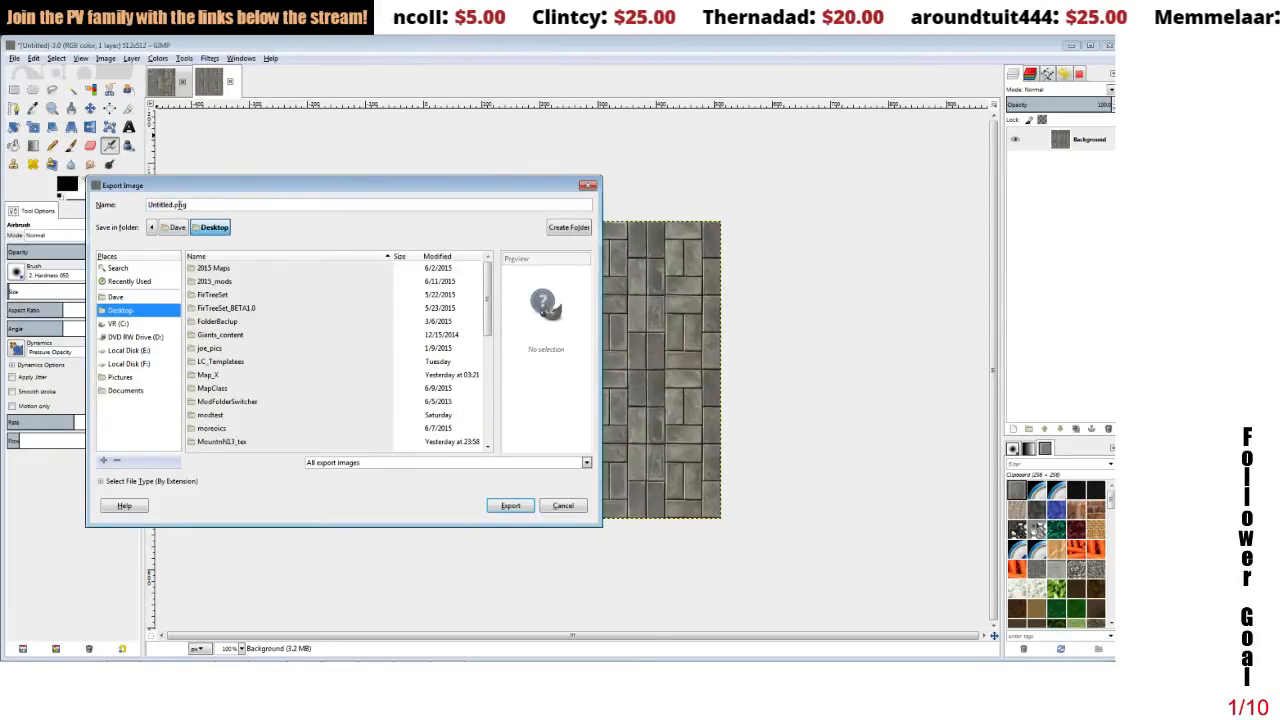
{"action": "left_click", "coordinate": [174, 204]}
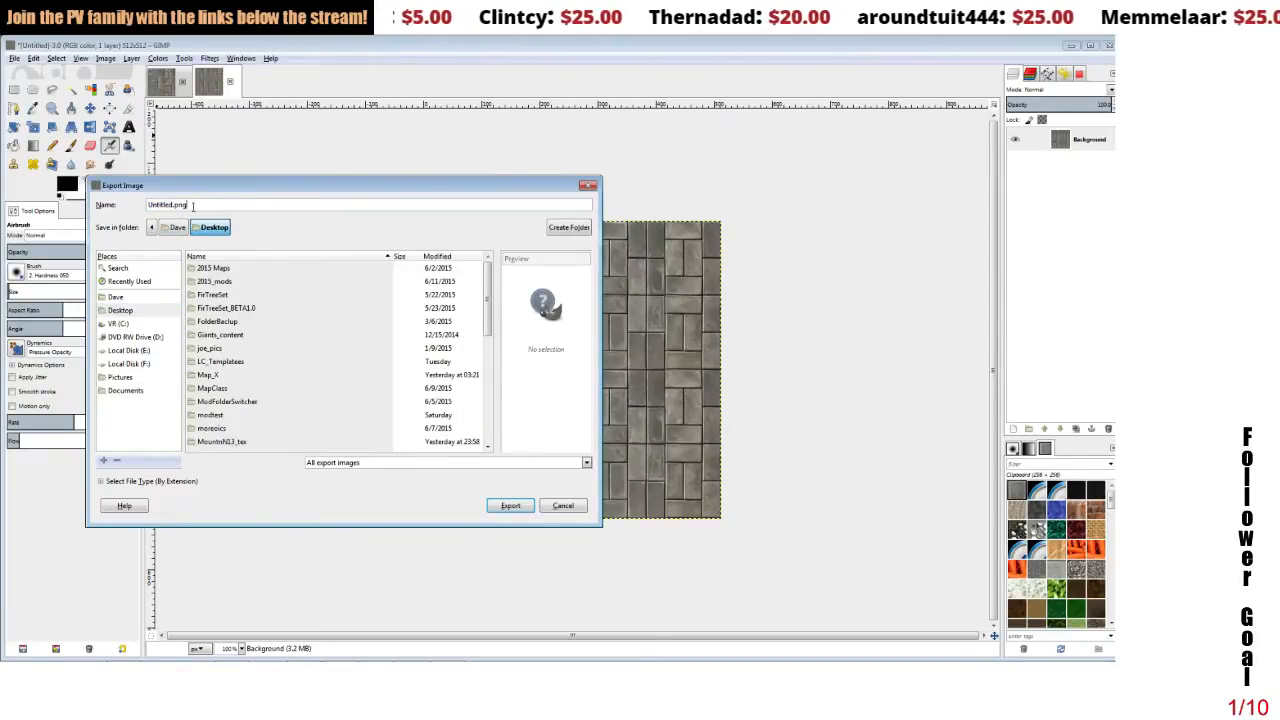
{"action": "triple_click", "coordinate": [193, 205]}
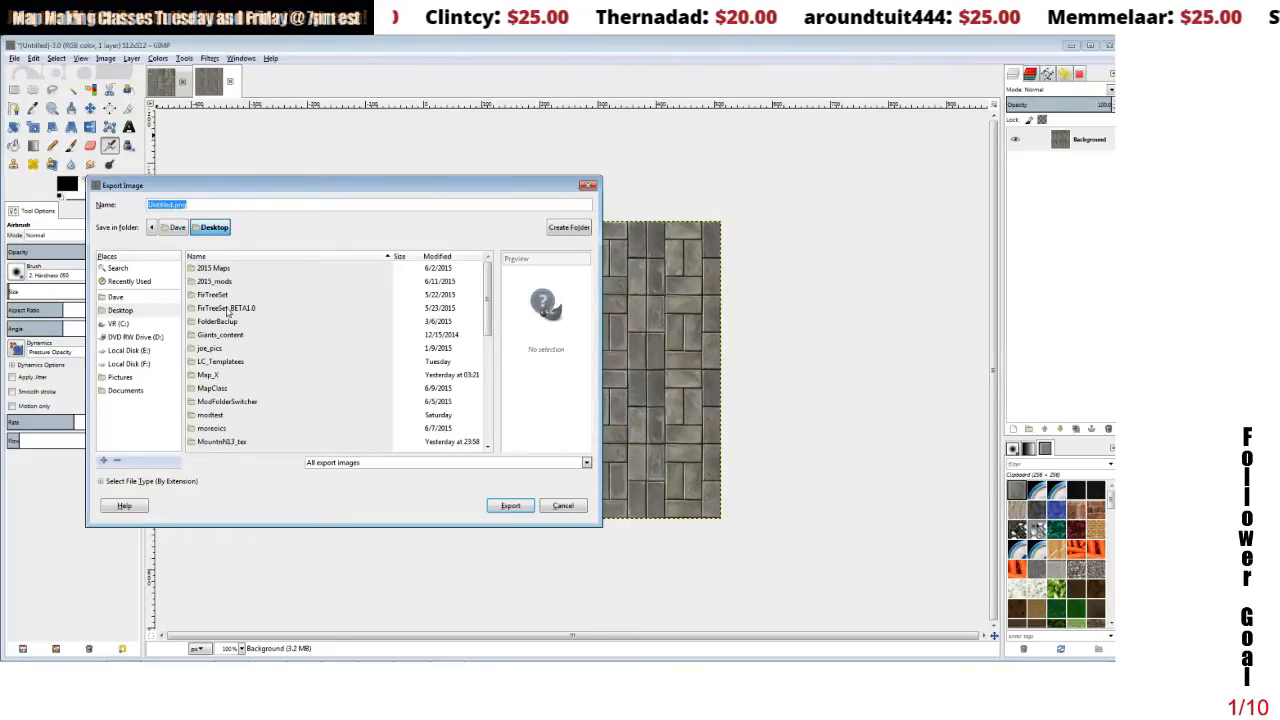
{"action": "type", "text": "paver.dds"}
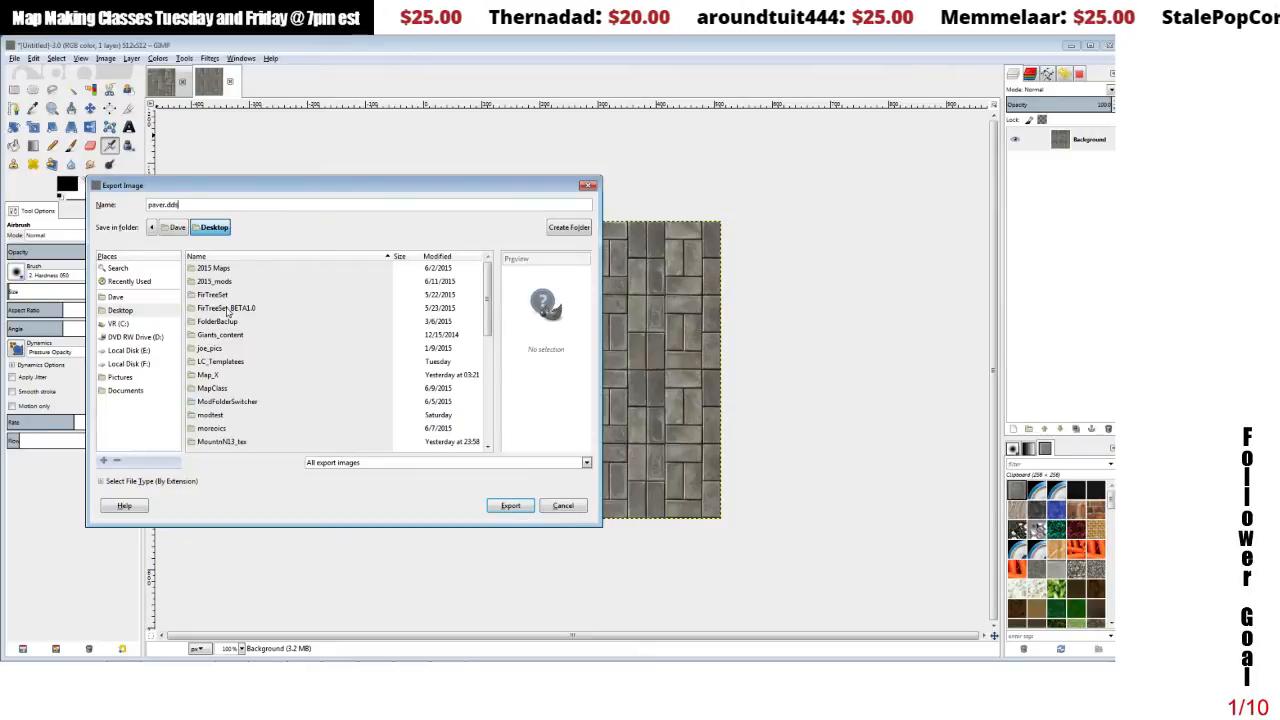
{"action": "left_click", "coordinate": [511, 505]}
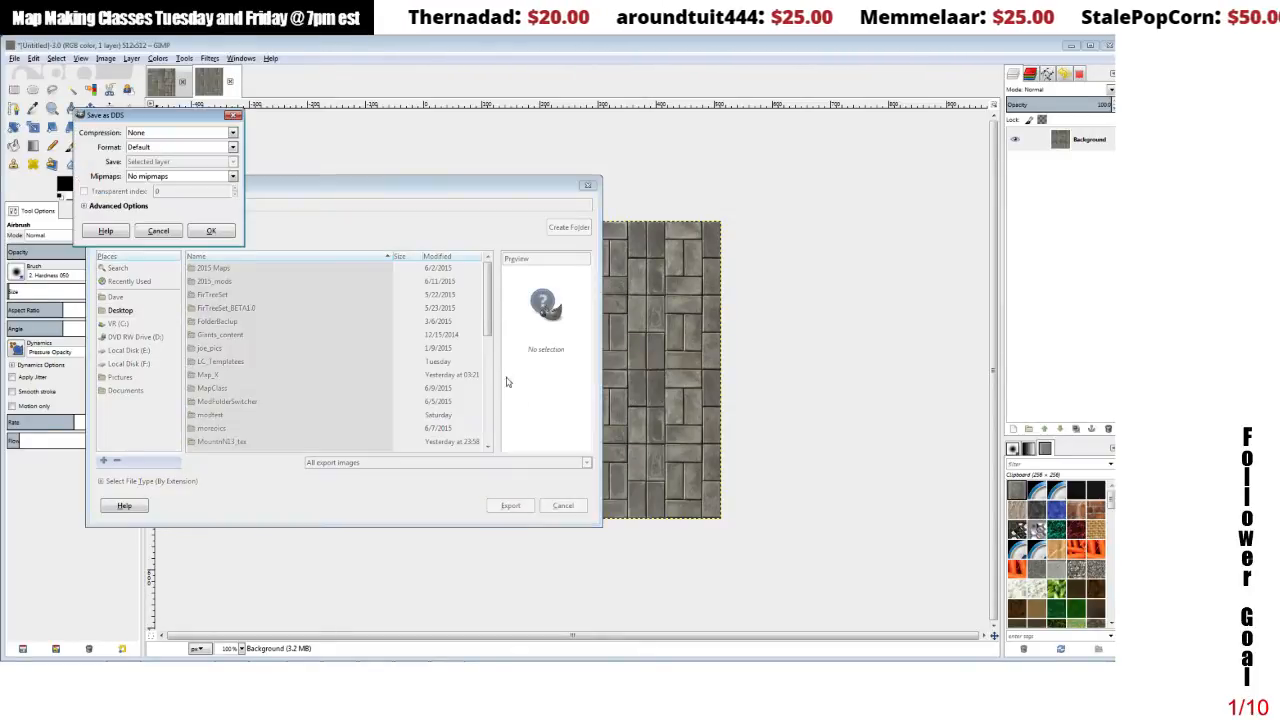
- Set the DDS export to BC1 / DXT1 compression with generated mipmaps and complete the export
{"action": "left_click", "coordinate": [138, 132]}
{"action": "left_click", "coordinate": [142, 149]}
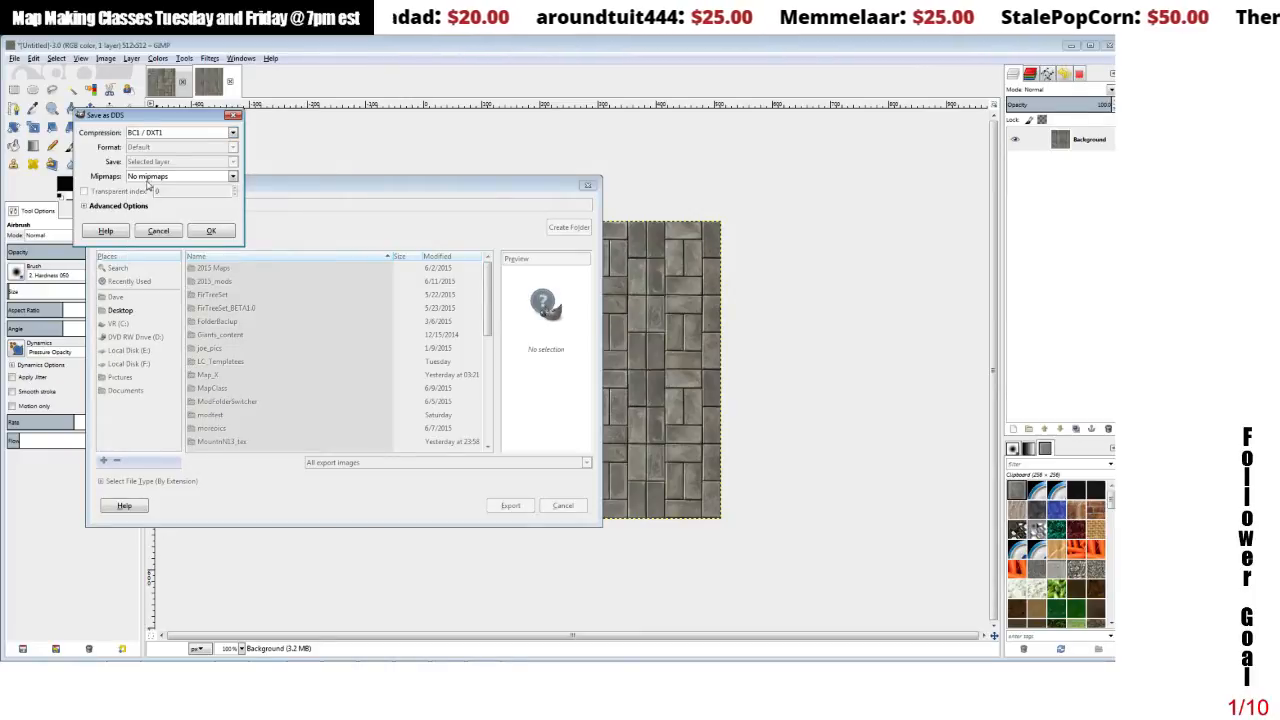
{"action": "left_click", "coordinate": [148, 177]}
{"action": "left_click", "coordinate": [151, 204]}
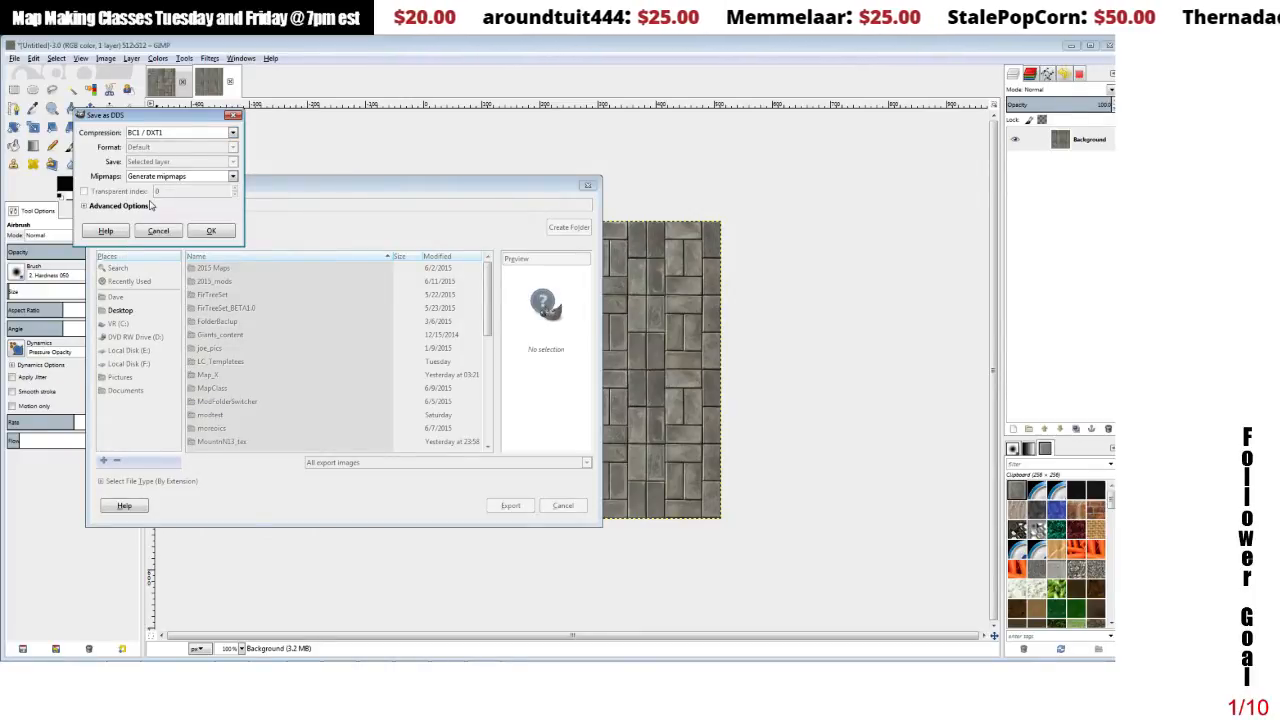
{"action": "left_click", "coordinate": [208, 232]}
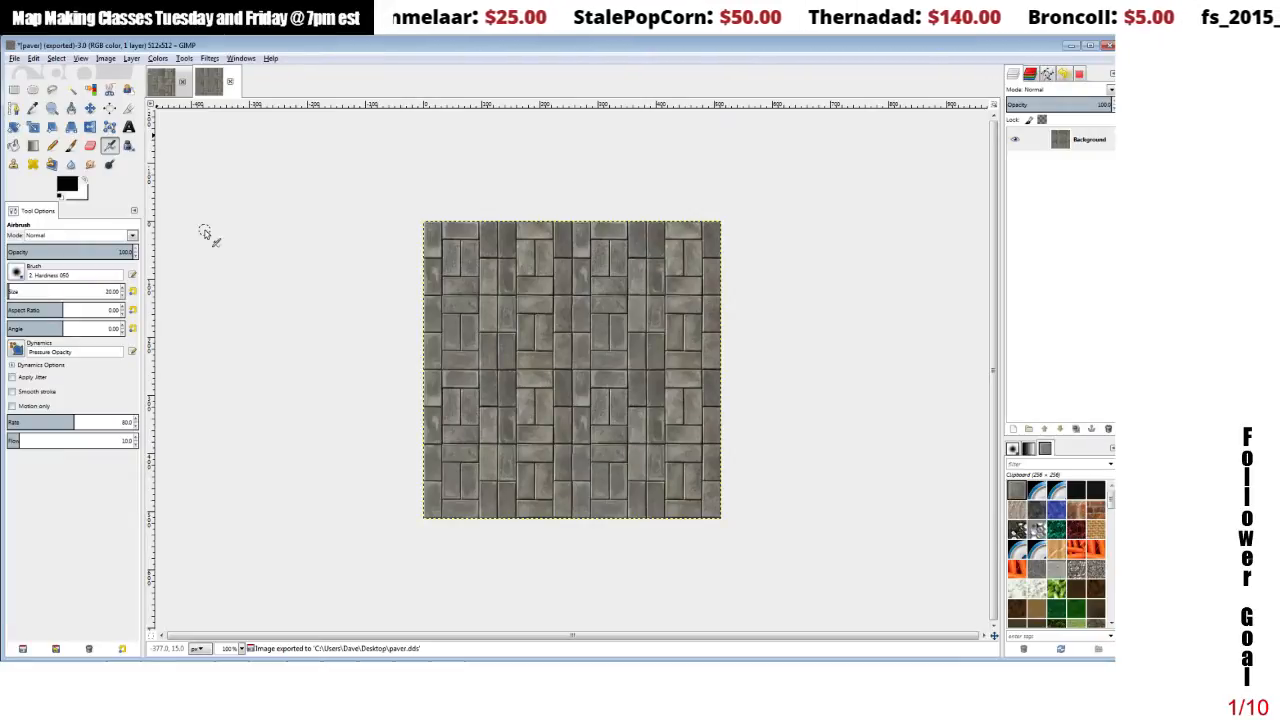
- Convert the paver image into a normal map using the Normalmap filter with the Sobel 3x3 option
{"action": "mouse_move", "coordinate": [344, 656]}
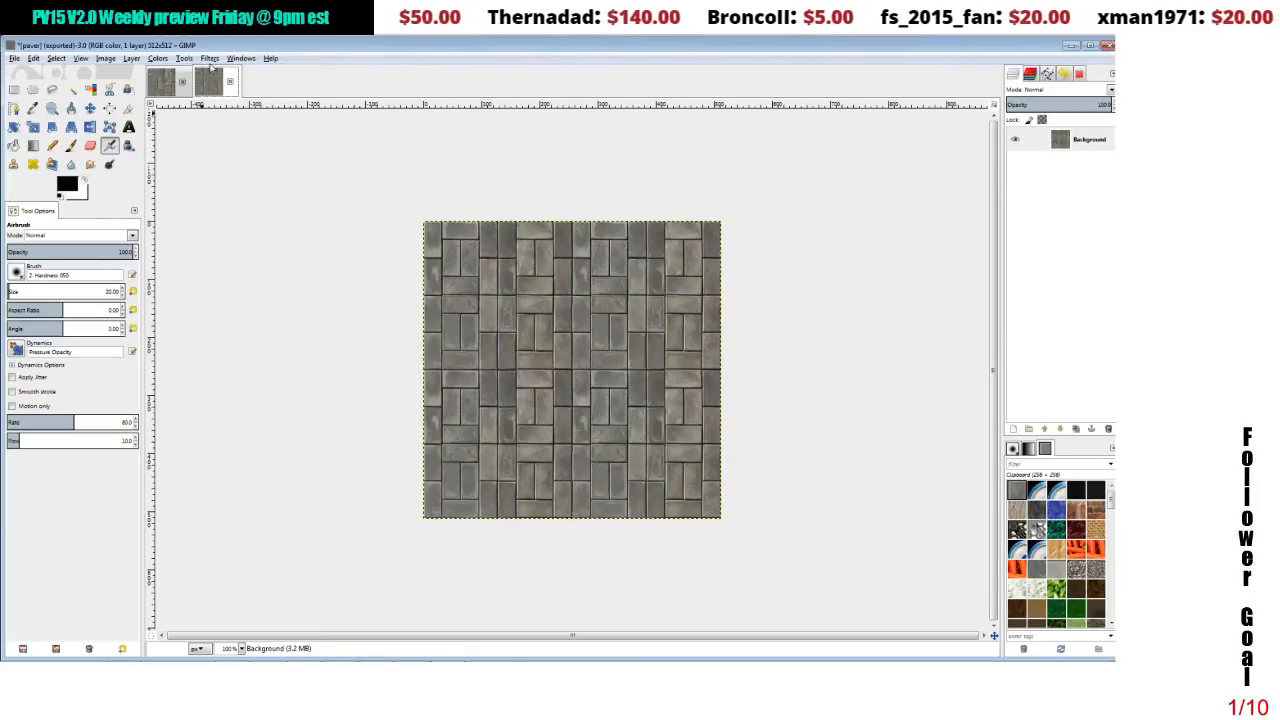
{"action": "left_click", "coordinate": [210, 58]}
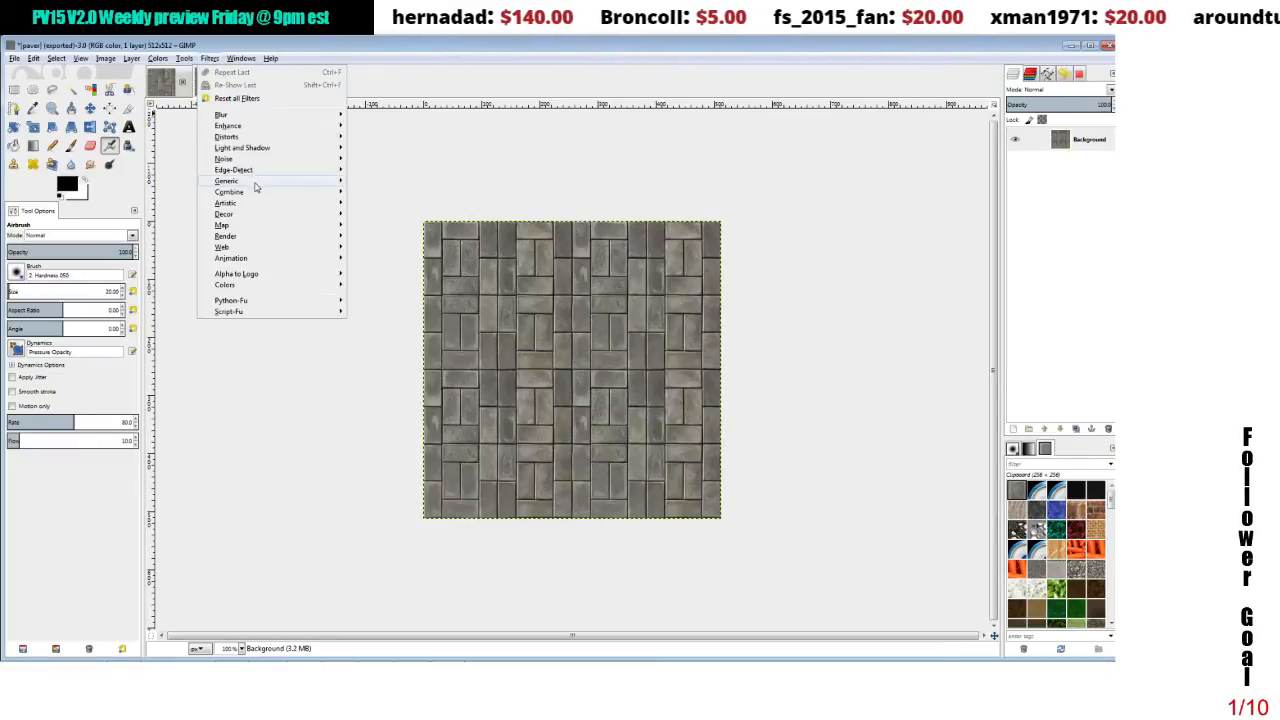
{"action": "mouse_move", "coordinate": [256, 229]}
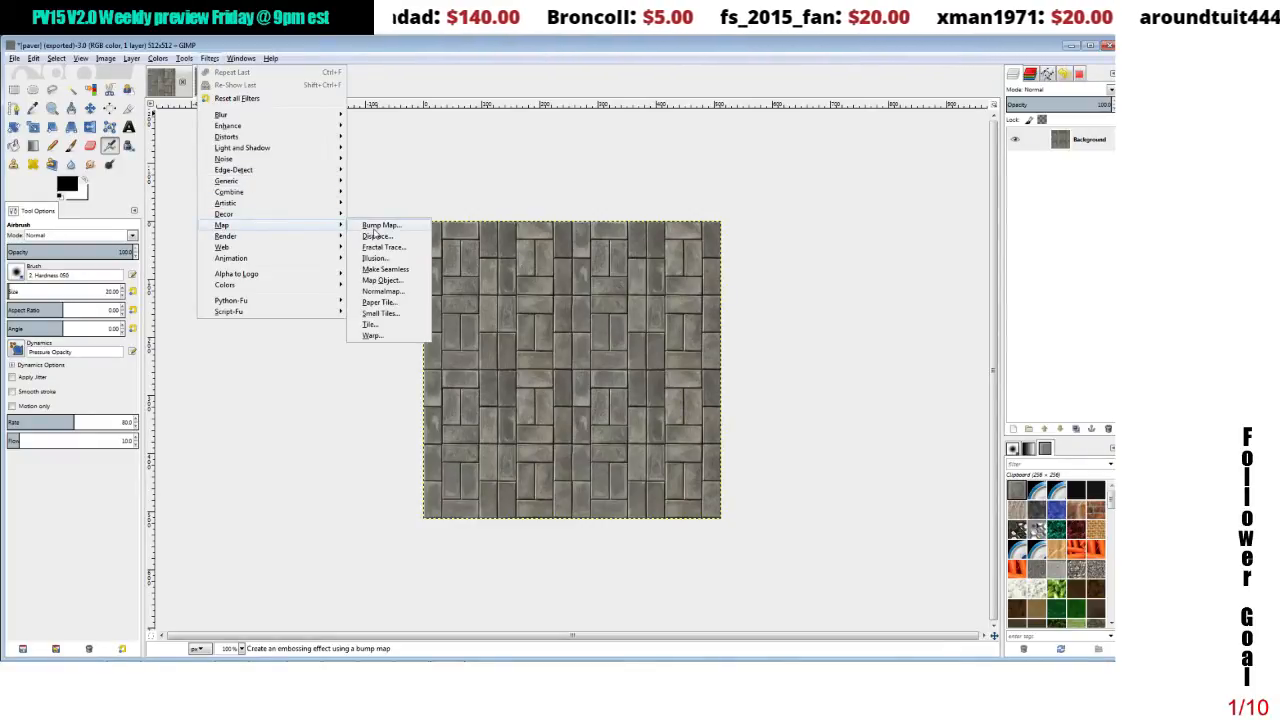
{"action": "left_click", "coordinate": [381, 292]}
{"action": "left_click", "coordinate": [281, 151]}
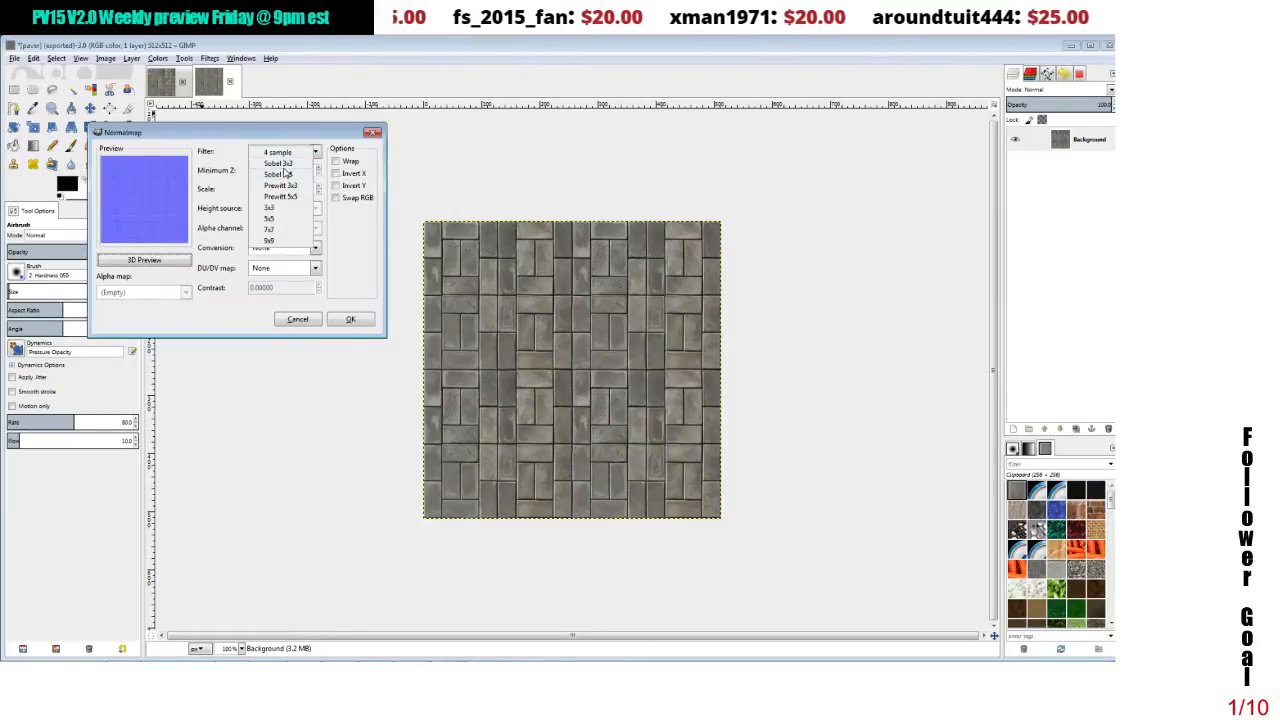
{"action": "left_click", "coordinate": [284, 166]}
{"action": "left_click", "coordinate": [284, 152]}
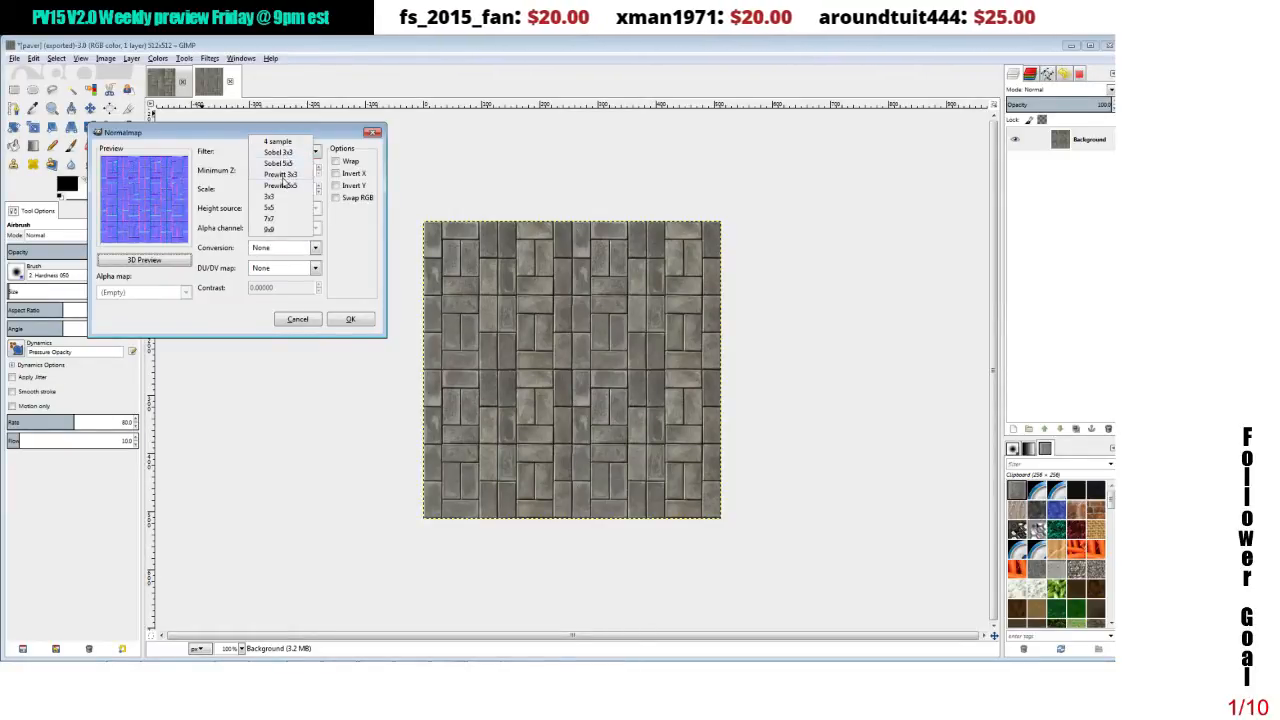
{"action": "left_click", "coordinate": [283, 168]}
{"action": "left_click", "coordinate": [284, 151]}
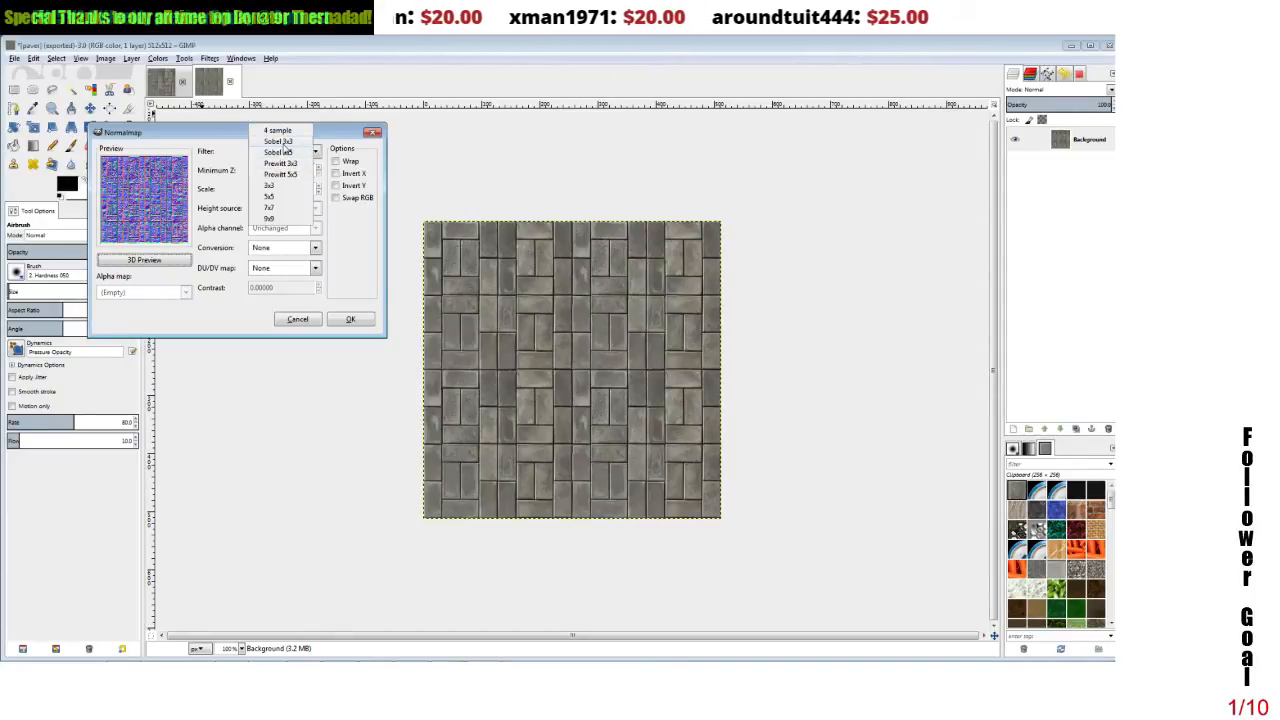
{"action": "left_click", "coordinate": [285, 143]}
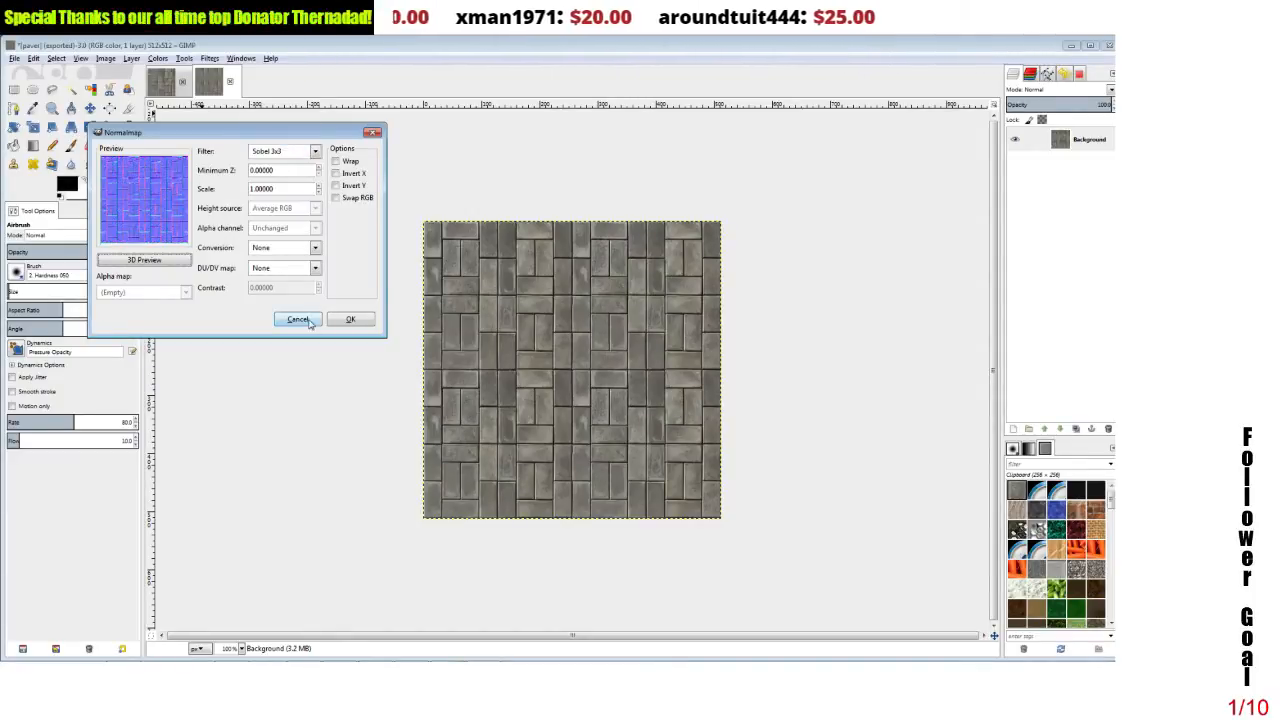
{"action": "left_click", "coordinate": [351, 321]}
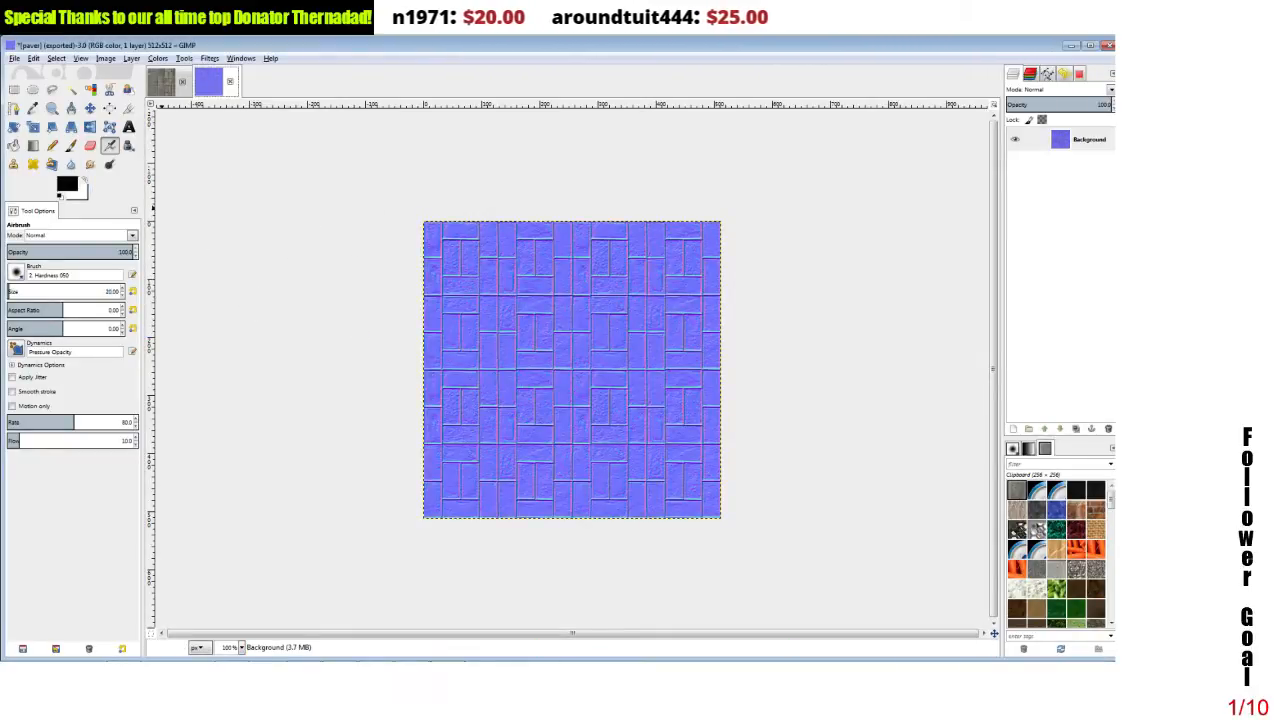
{"action": "left_click", "coordinate": [16, 59]}
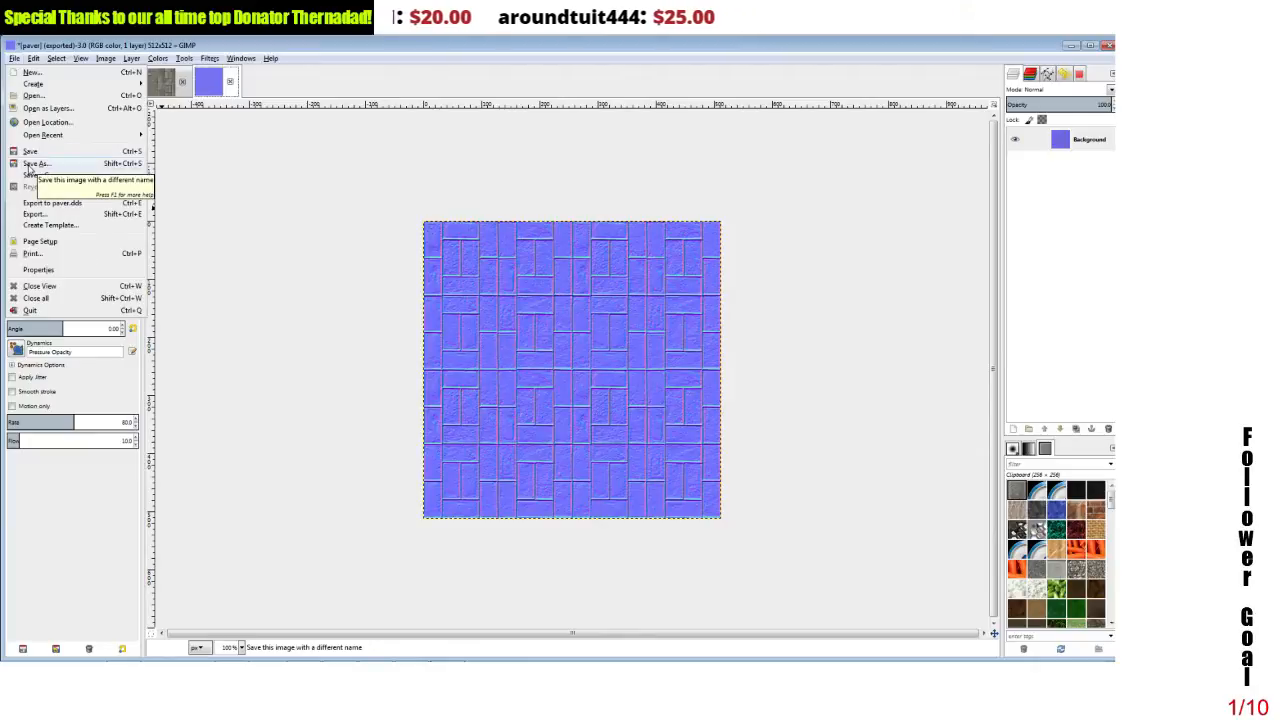
{"action": "left_click", "coordinate": [30, 164]}
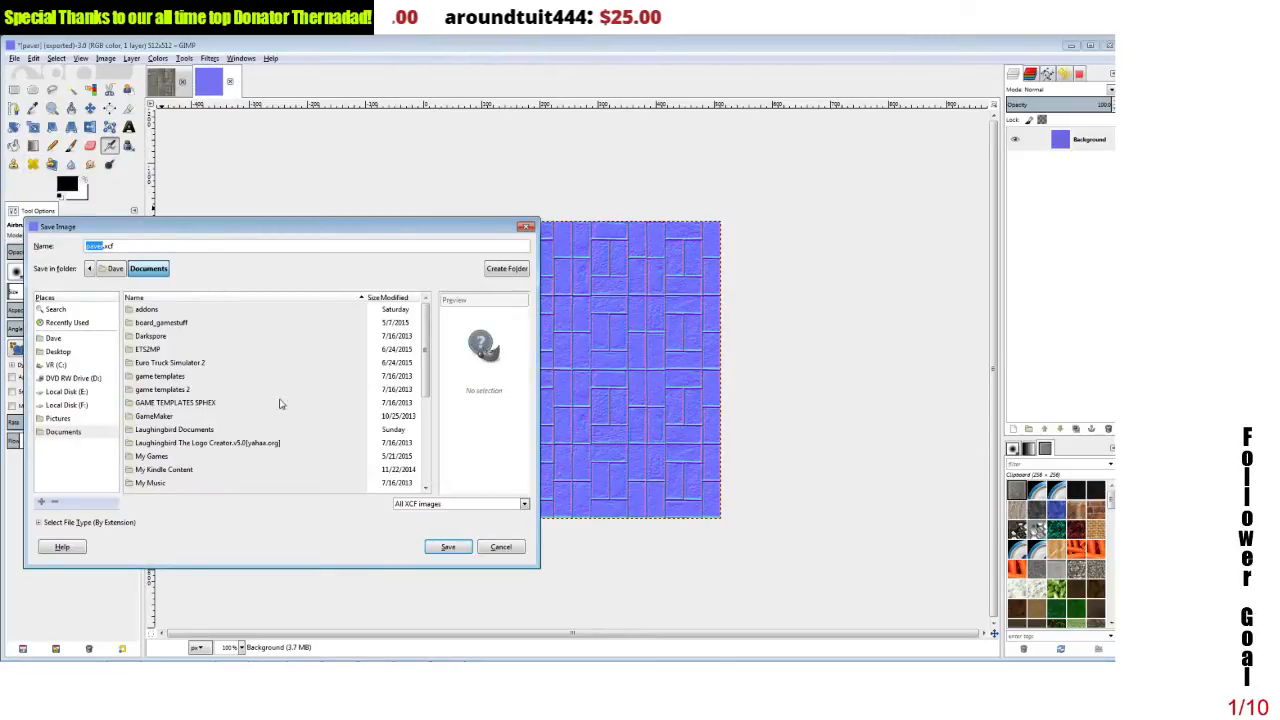
{"action": "left_click", "coordinate": [500, 547]}
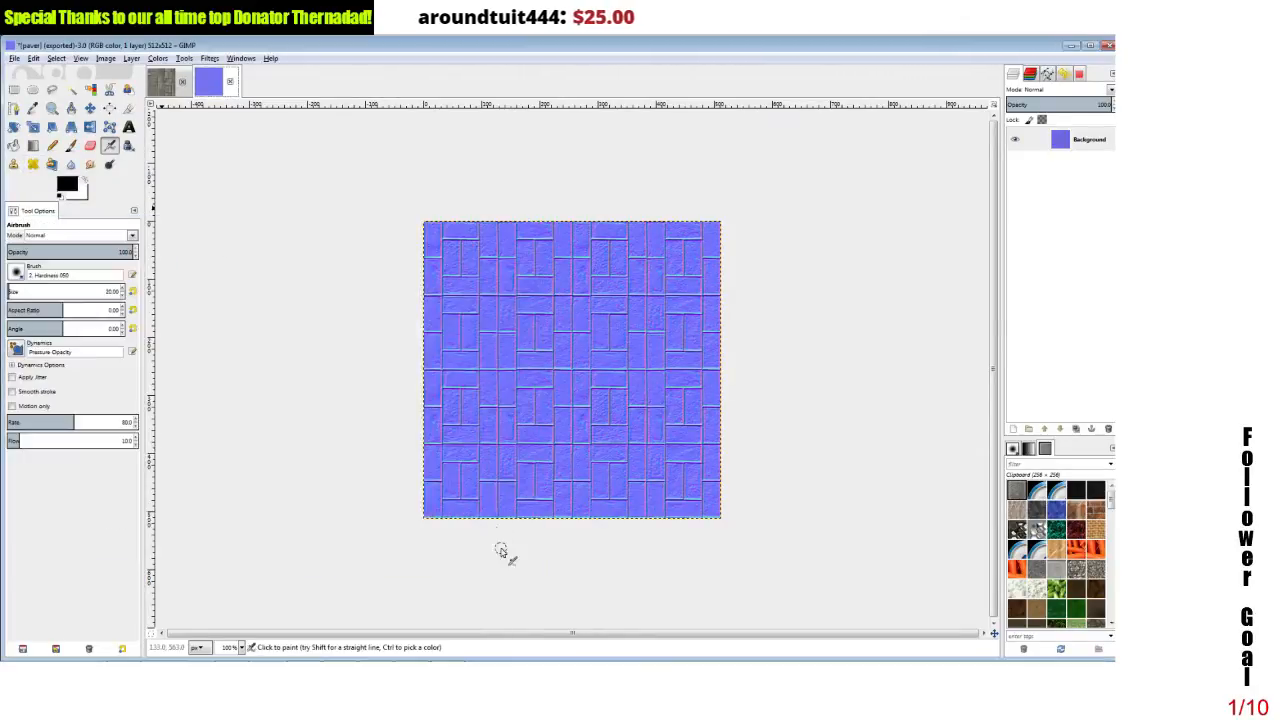
- Export the normal map to the Desktop as paver_normal.dds, using BC1 / DXT1 compression and generated mipmaps
{"action": "left_click", "coordinate": [15, 59]}
{"action": "left_click", "coordinate": [33, 214]}
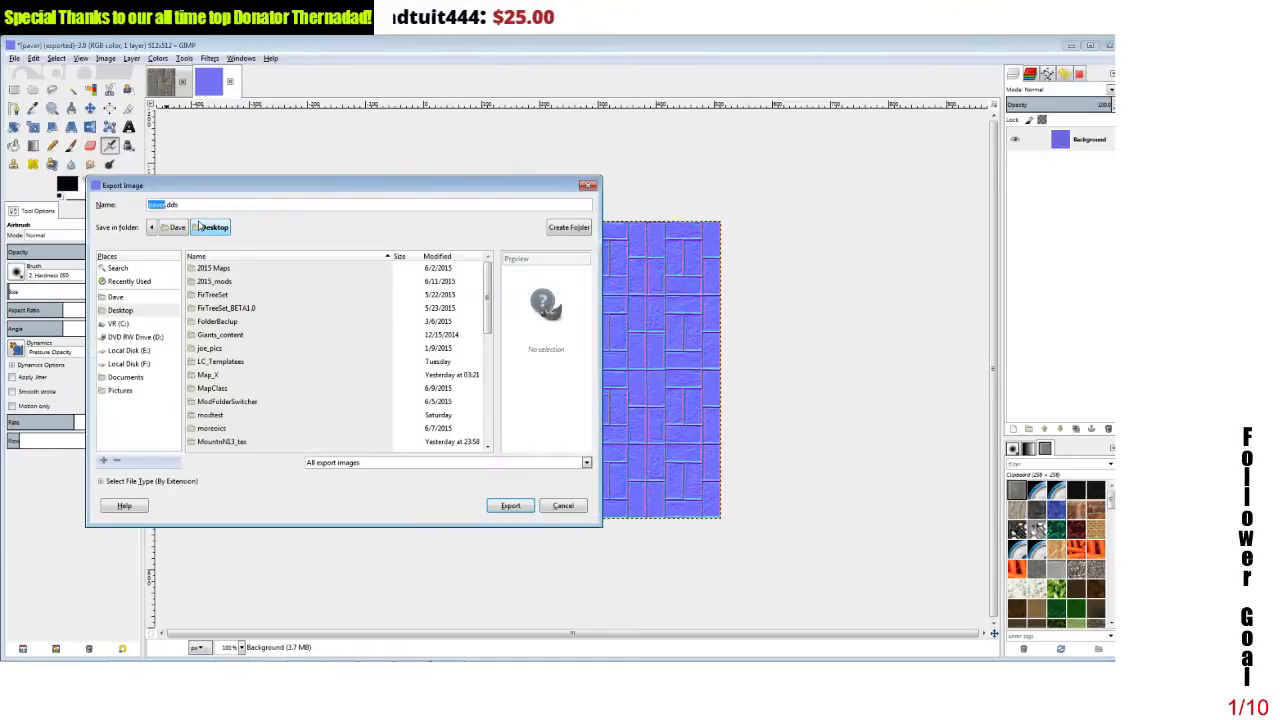
{"action": "left_click", "coordinate": [193, 207]}
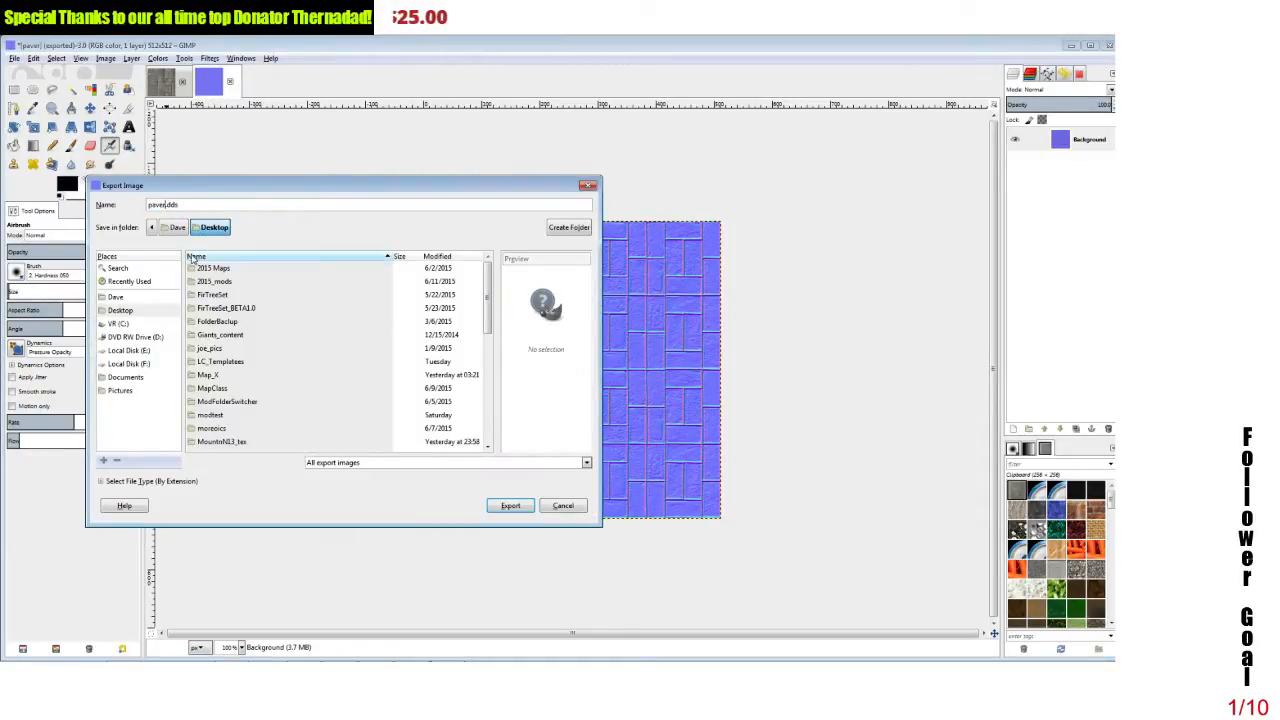
{"action": "type", "text": "_n"}
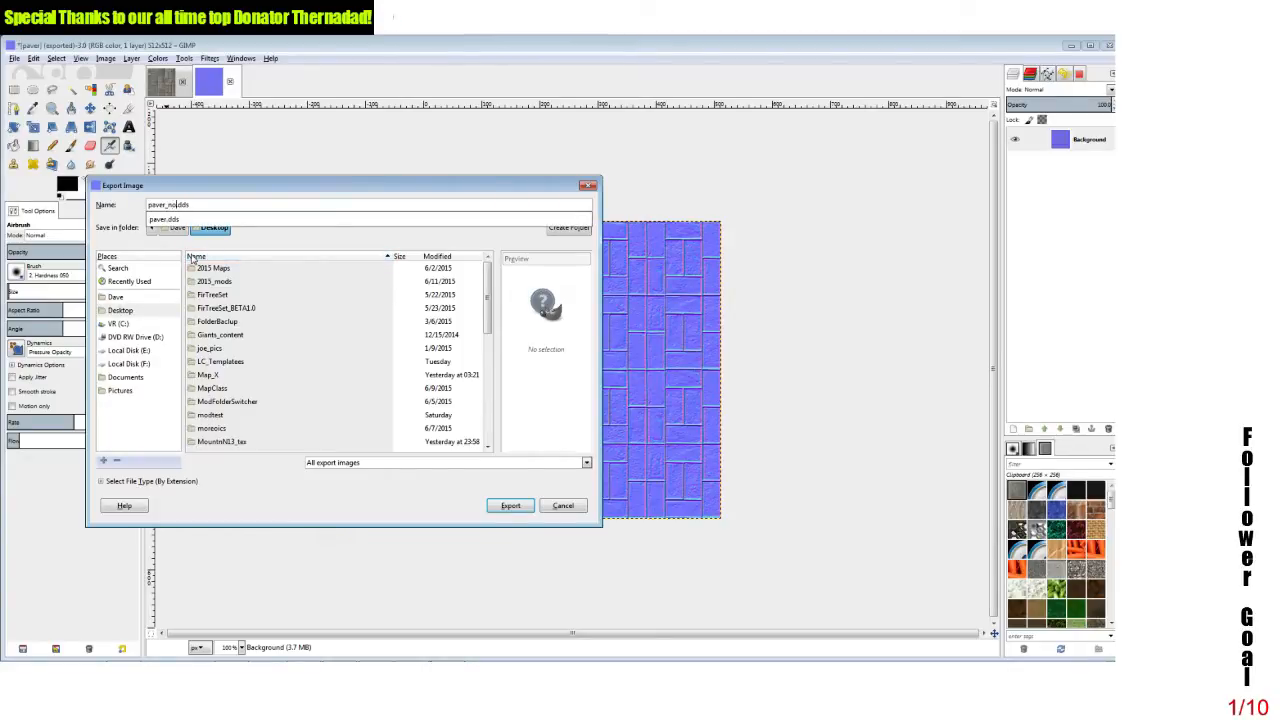
{"action": "type", "text": "ormal"}
{"action": "left_click", "coordinate": [511, 507]}
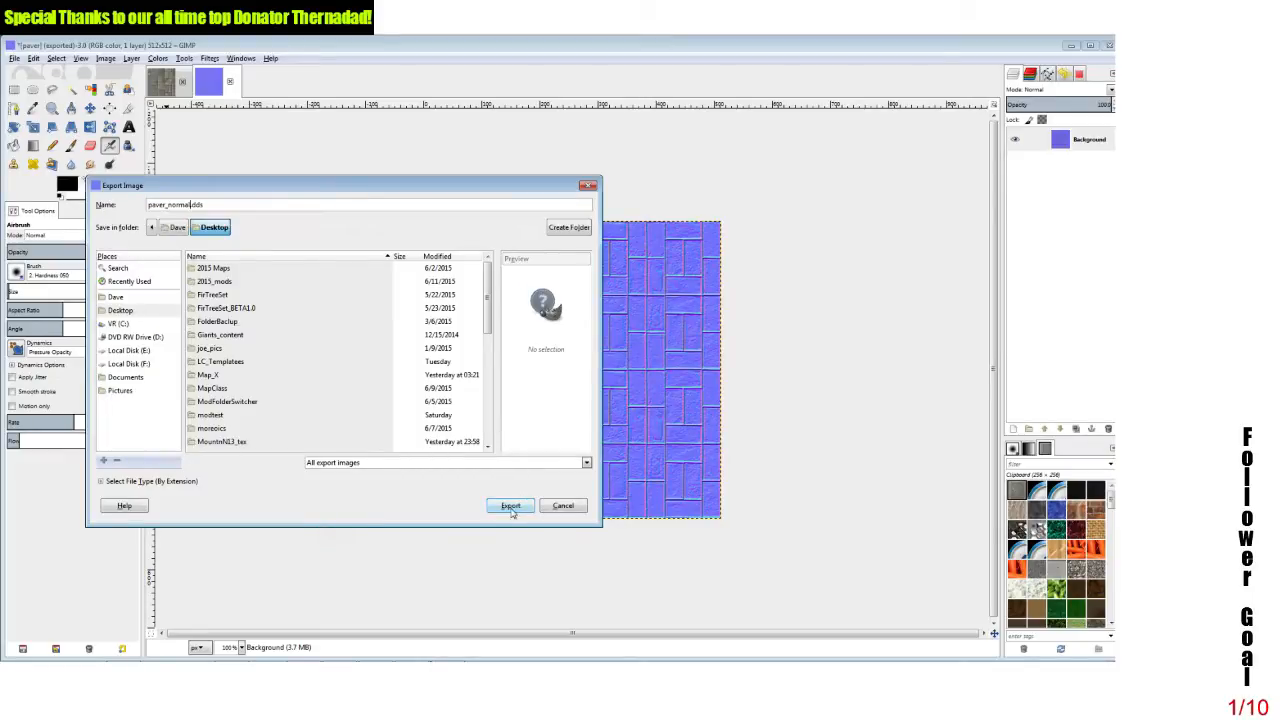
{"action": "left_click", "coordinate": [511, 506]}
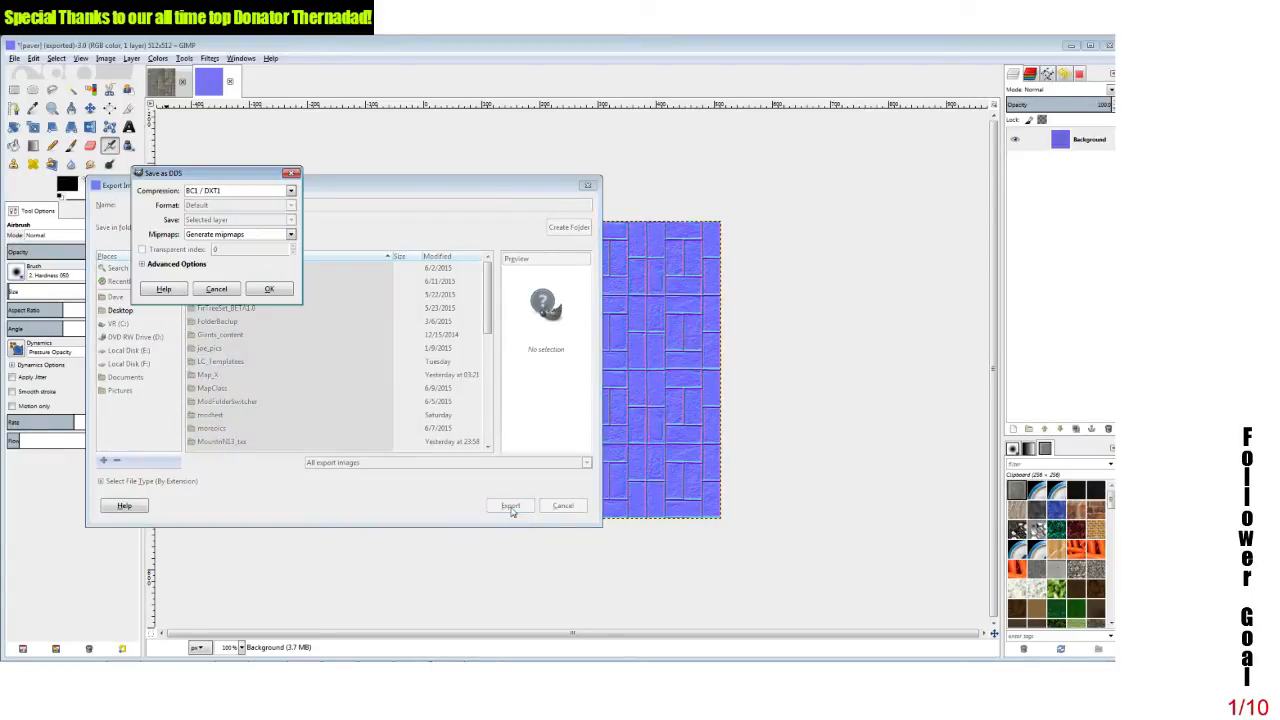
{"action": "left_click", "coordinate": [258, 290]}
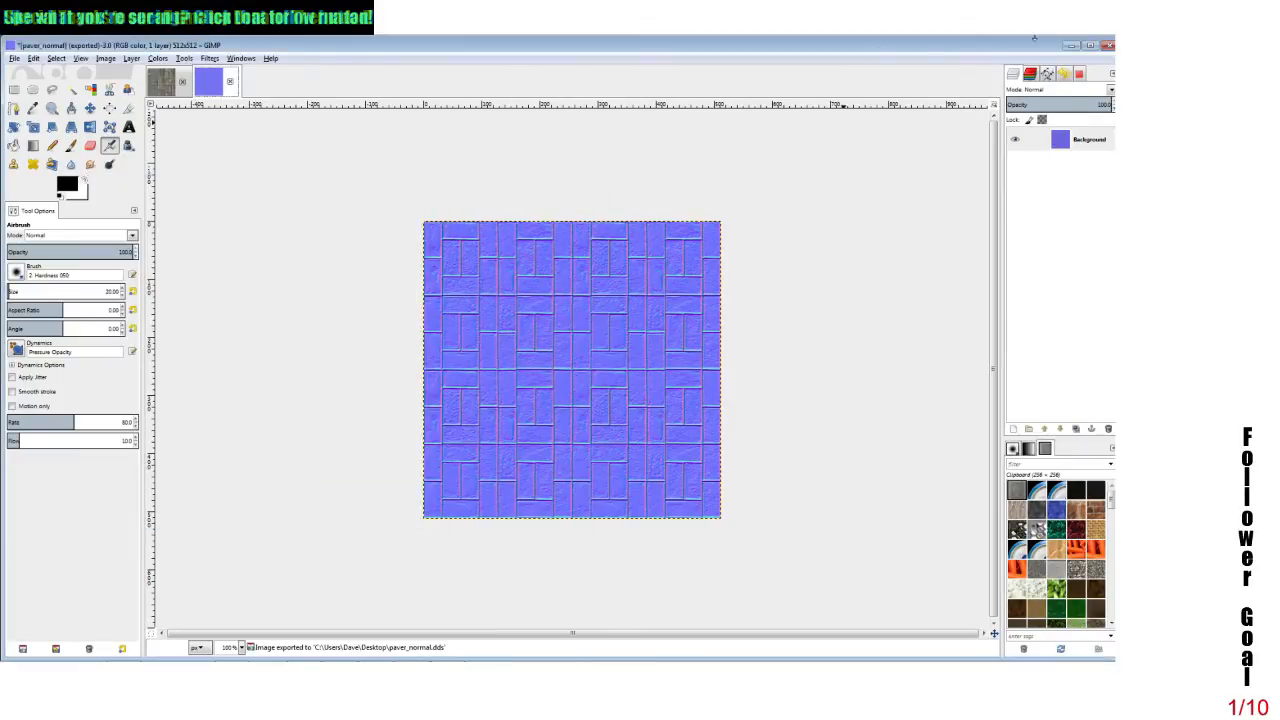
- Minimize GIMP without quitting it and bring up the desktop page that holds the exported texture files
{"action": "left_click", "coordinate": [1107, 46]}
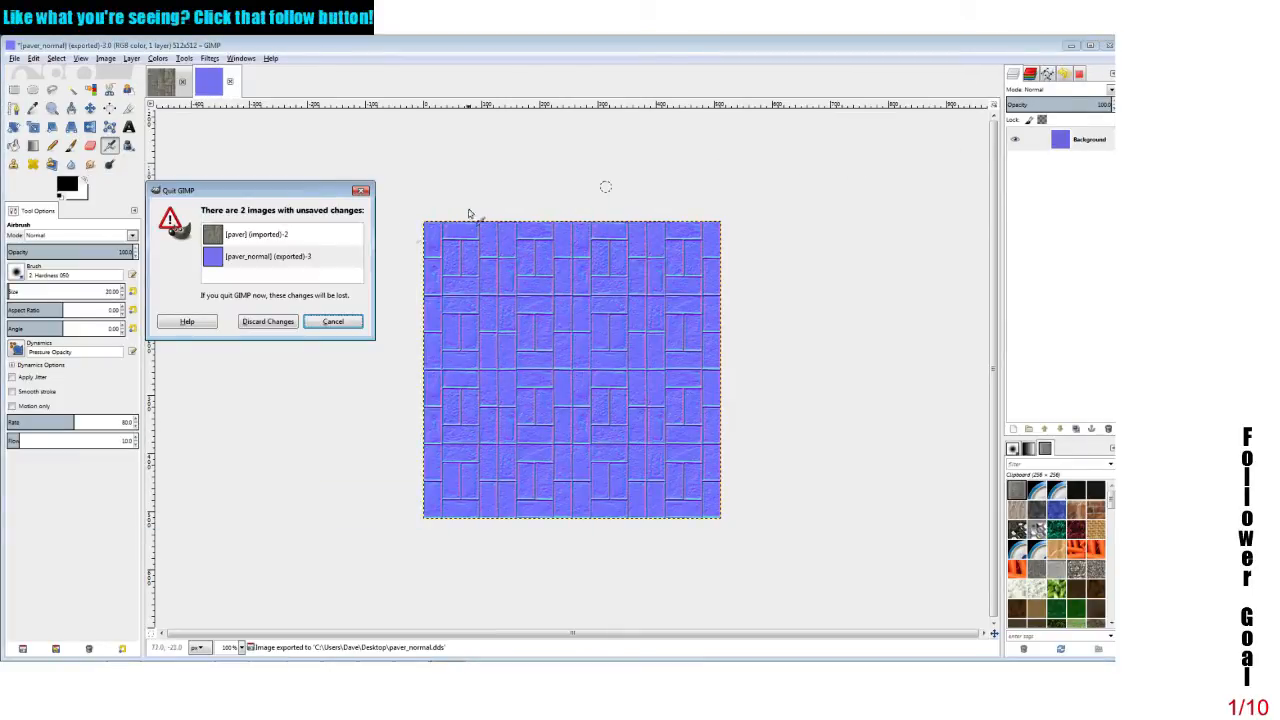
{"action": "left_click", "coordinate": [333, 321]}
{"action": "left_click", "coordinate": [1069, 46]}
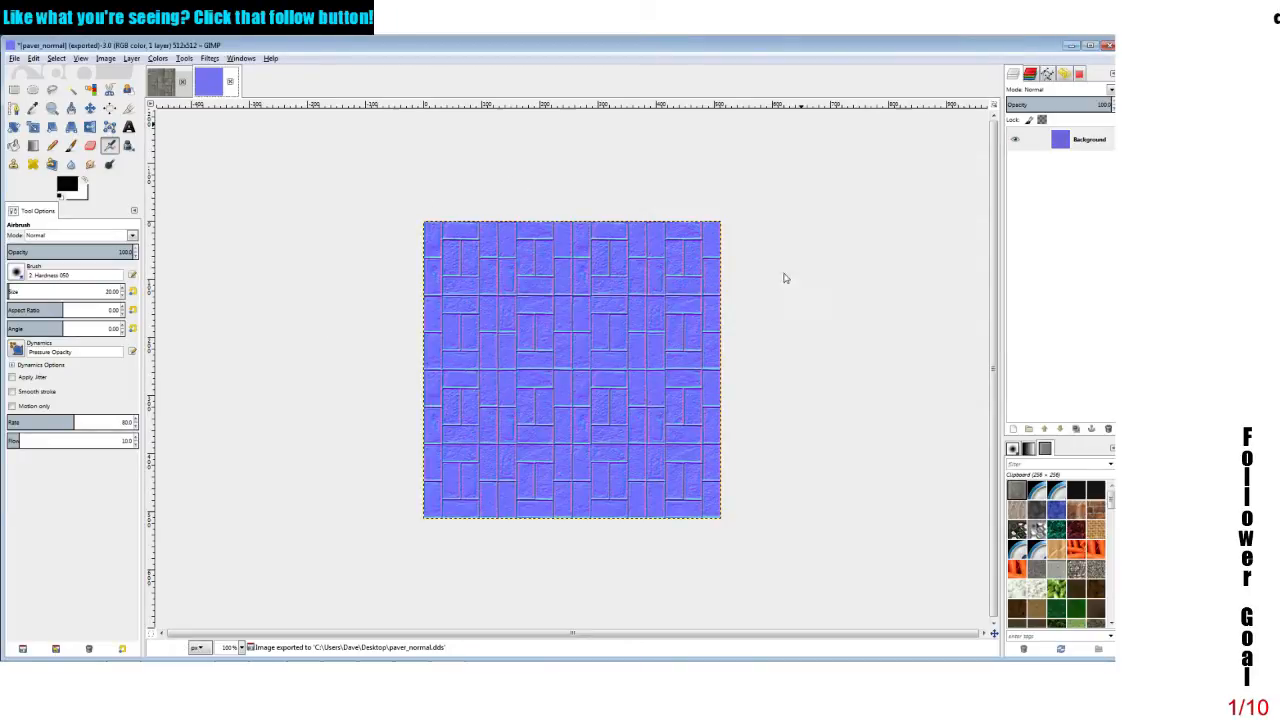
{"action": "double_click", "coordinate": [548, 288]}
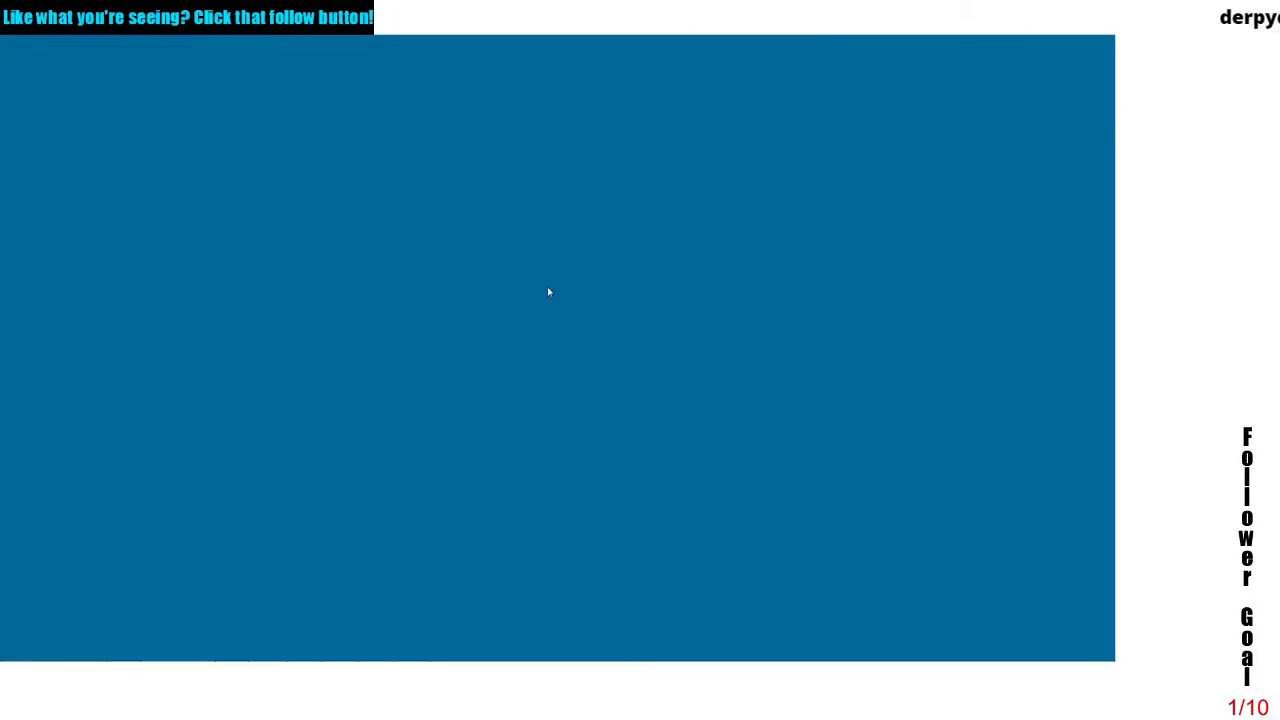
{"action": "double_click", "coordinate": [548, 288]}
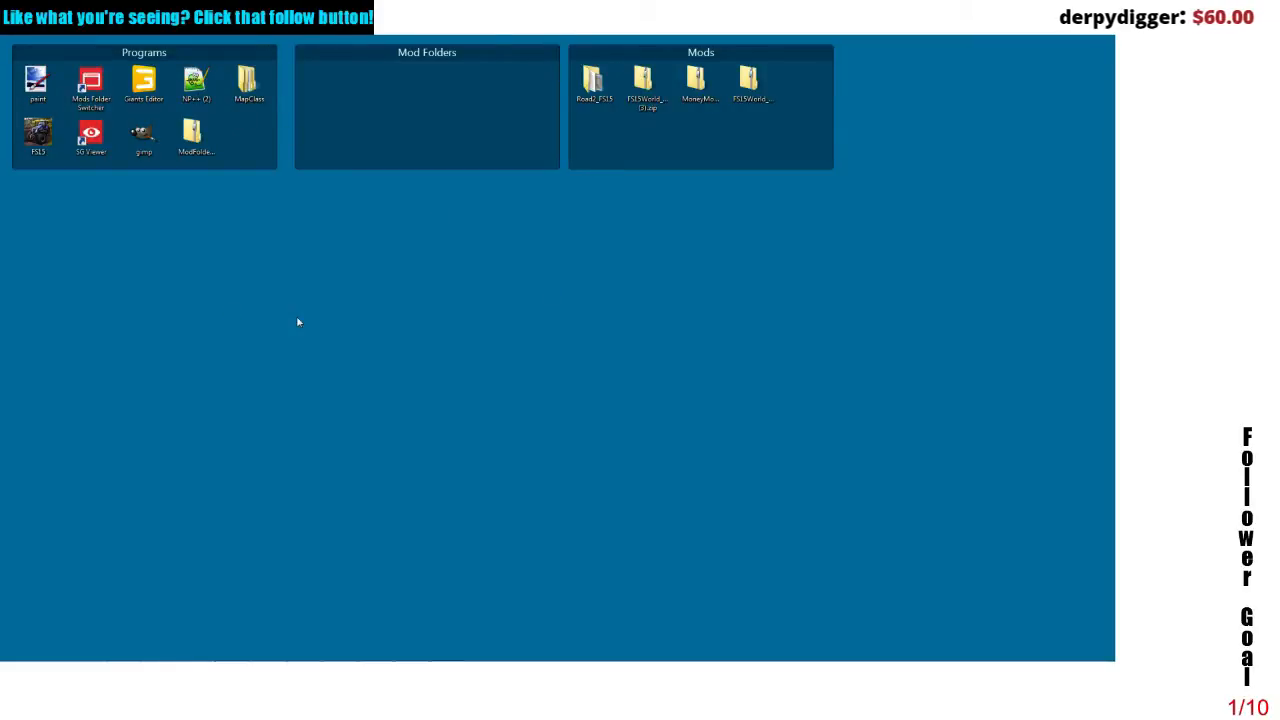
{"action": "scroll", "coordinate": [297, 322], "scroll_direction": "up", "scroll_amount": 1}
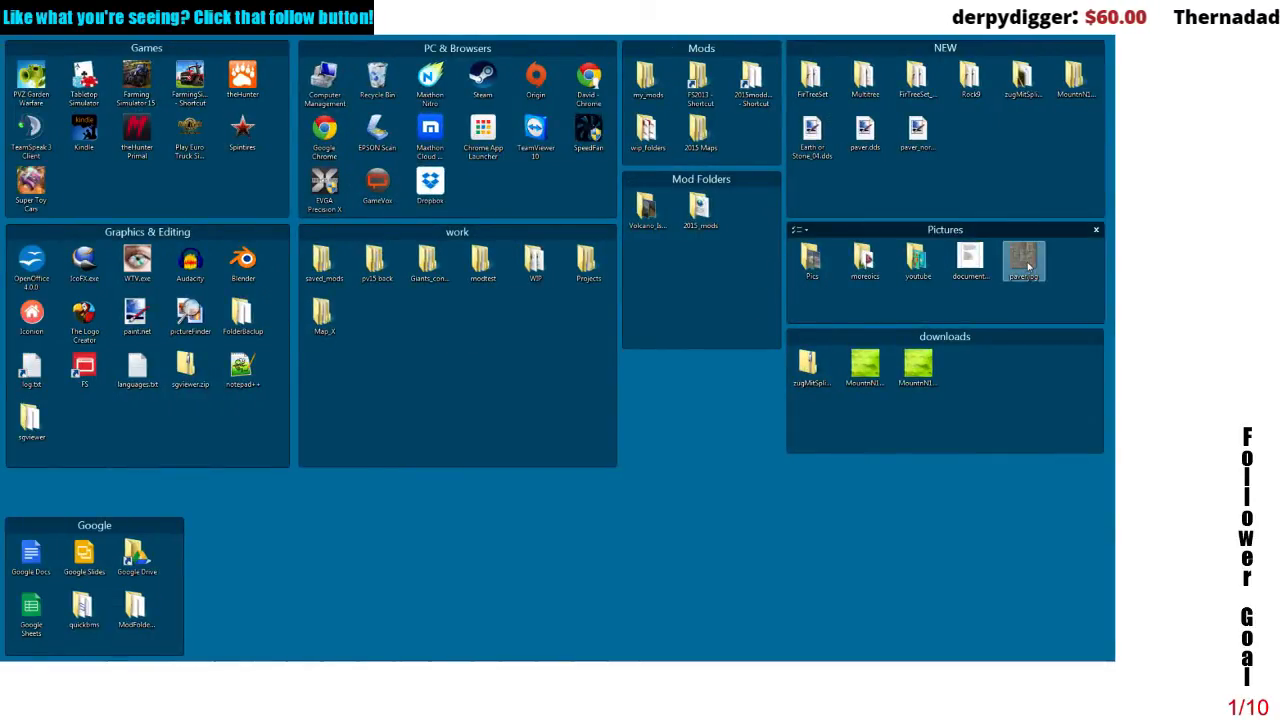
- Copy the exported paver.dds and paver_normal.dds files from the desktop
{"action": "left_click", "coordinate": [910, 135]}
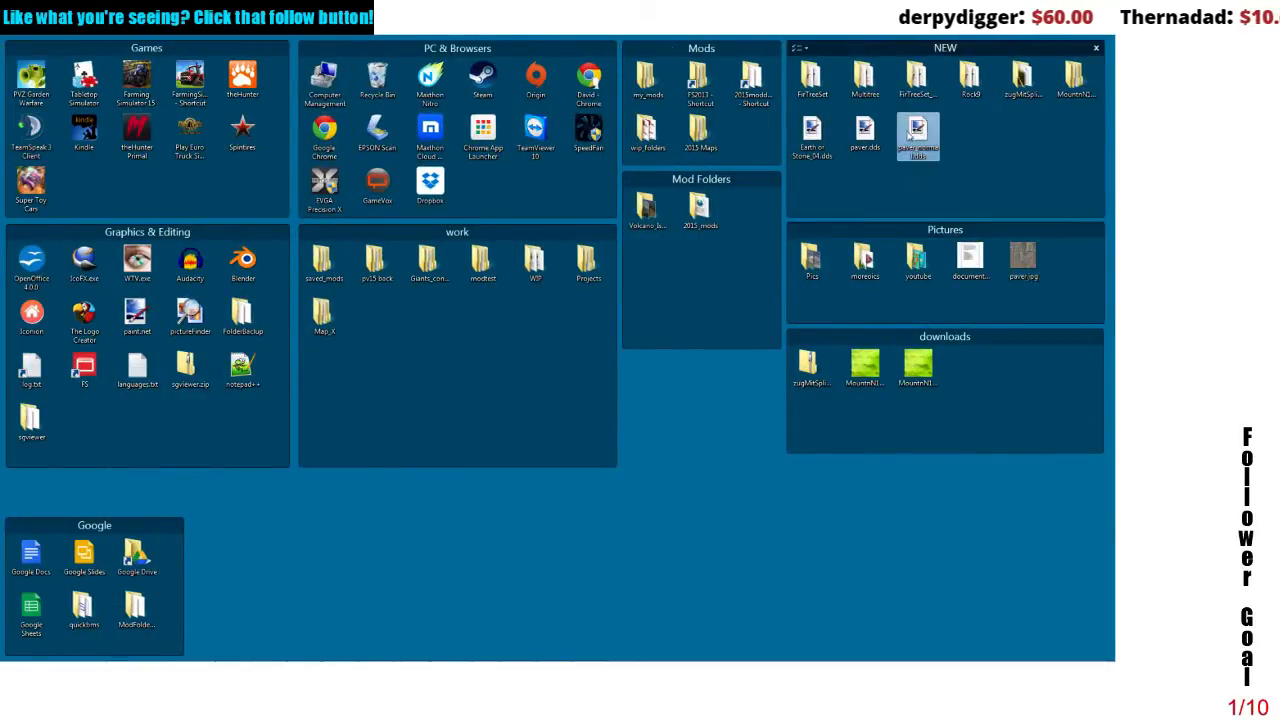
{"action": "left_click", "coordinate": [871, 136], "text": "ctrl"}
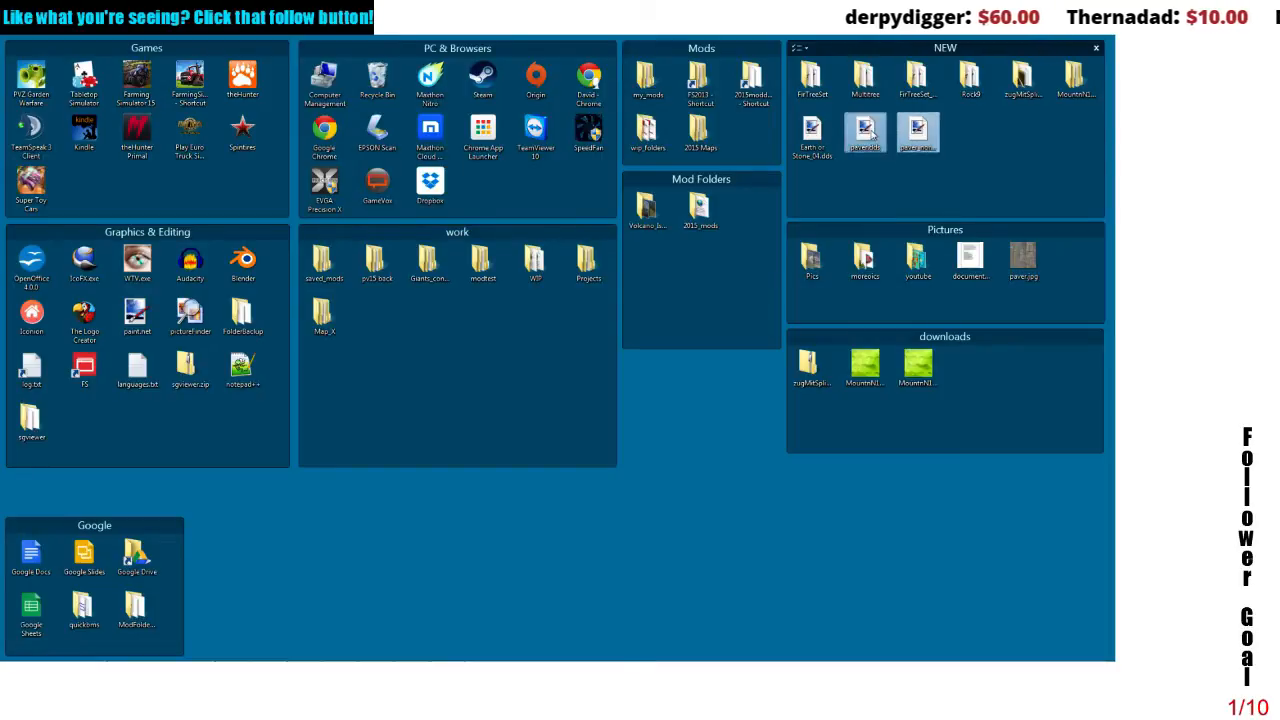
{"action": "right_click", "coordinate": [873, 135]}
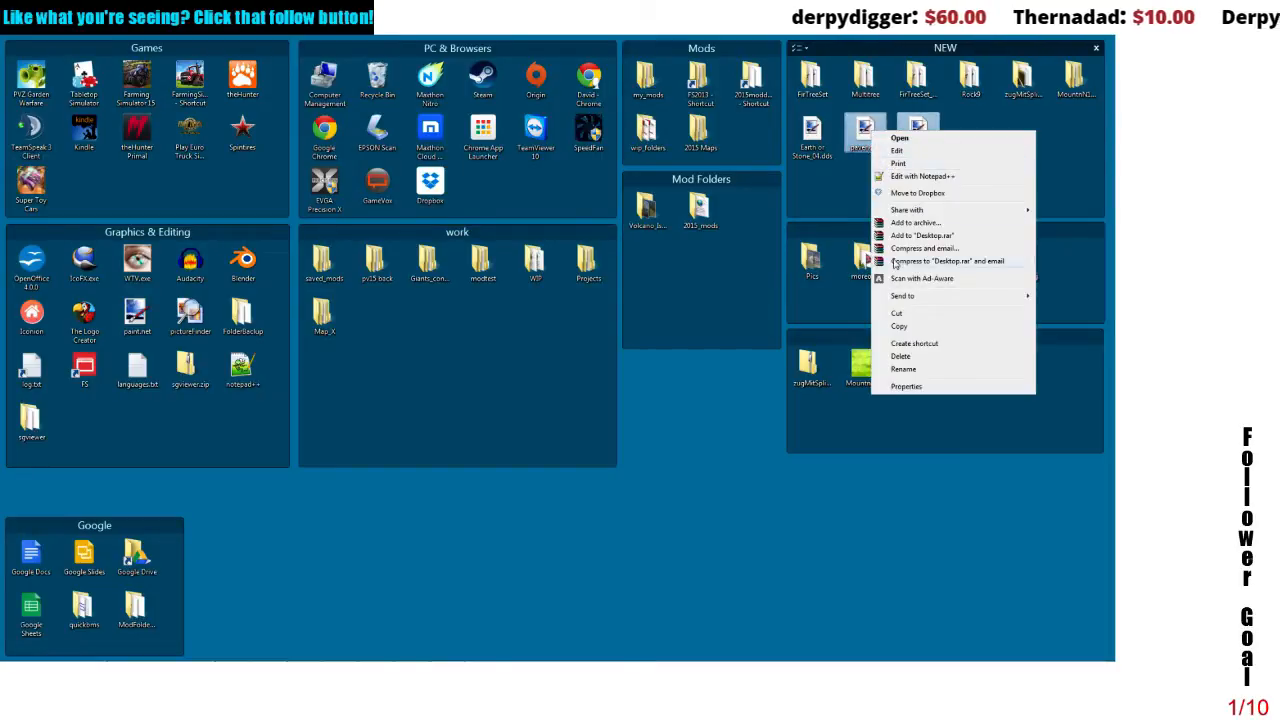
{"action": "left_click", "coordinate": [898, 325]}
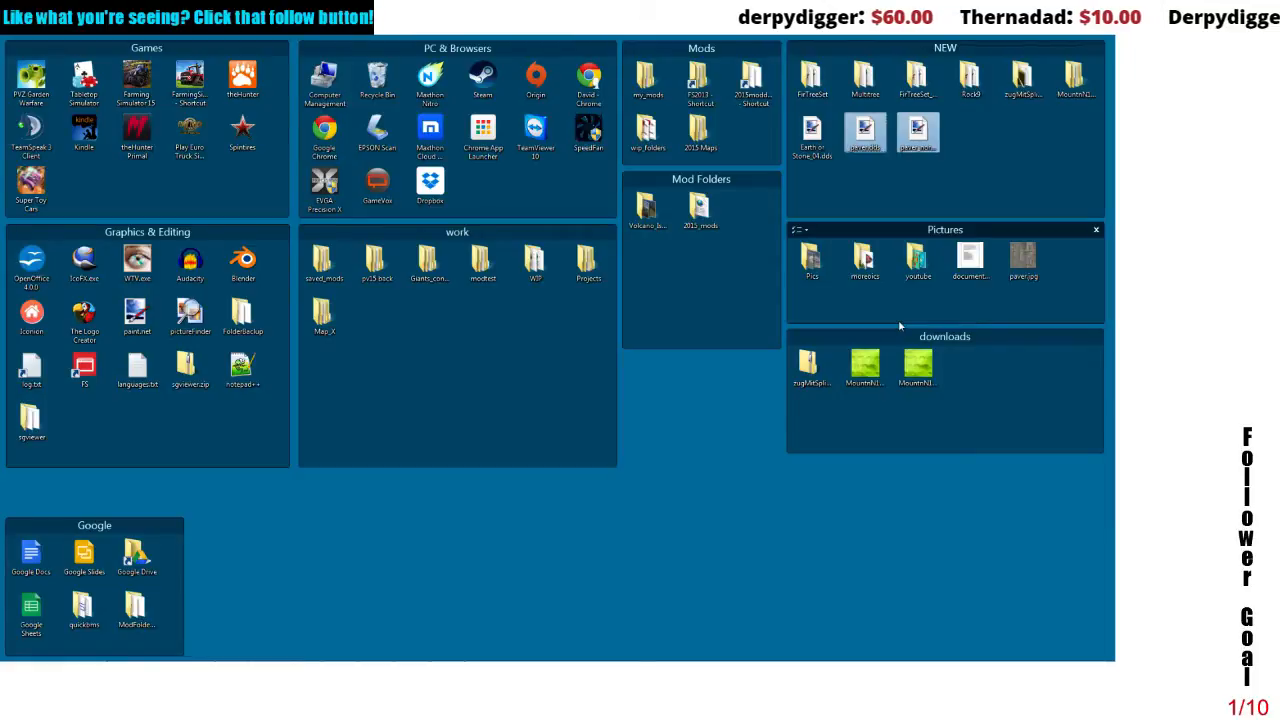
- Paste the two paver texture files into the MapClass > Map_Class > map > textures > terrain folder
{"action": "scroll", "coordinate": [898, 322], "scroll_direction": "down", "scroll_amount": 1}
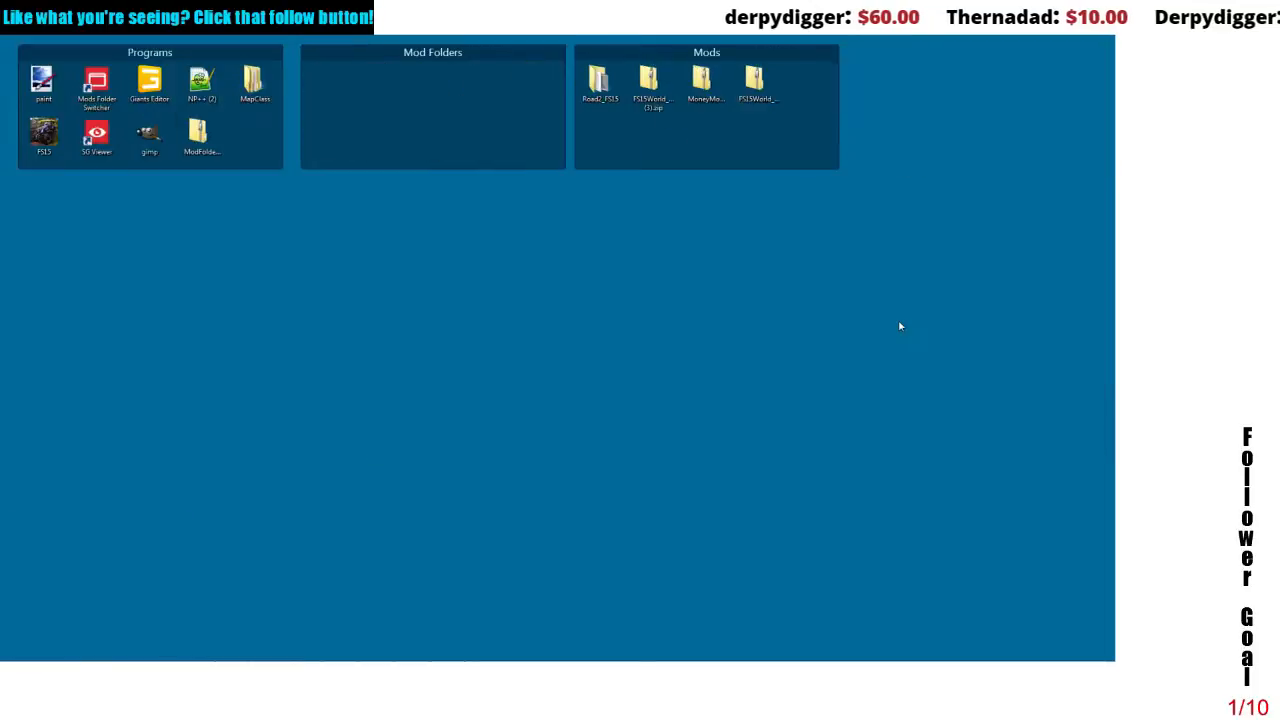
{"action": "double_click", "coordinate": [250, 90]}
{"action": "double_click", "coordinate": [241, 144]}
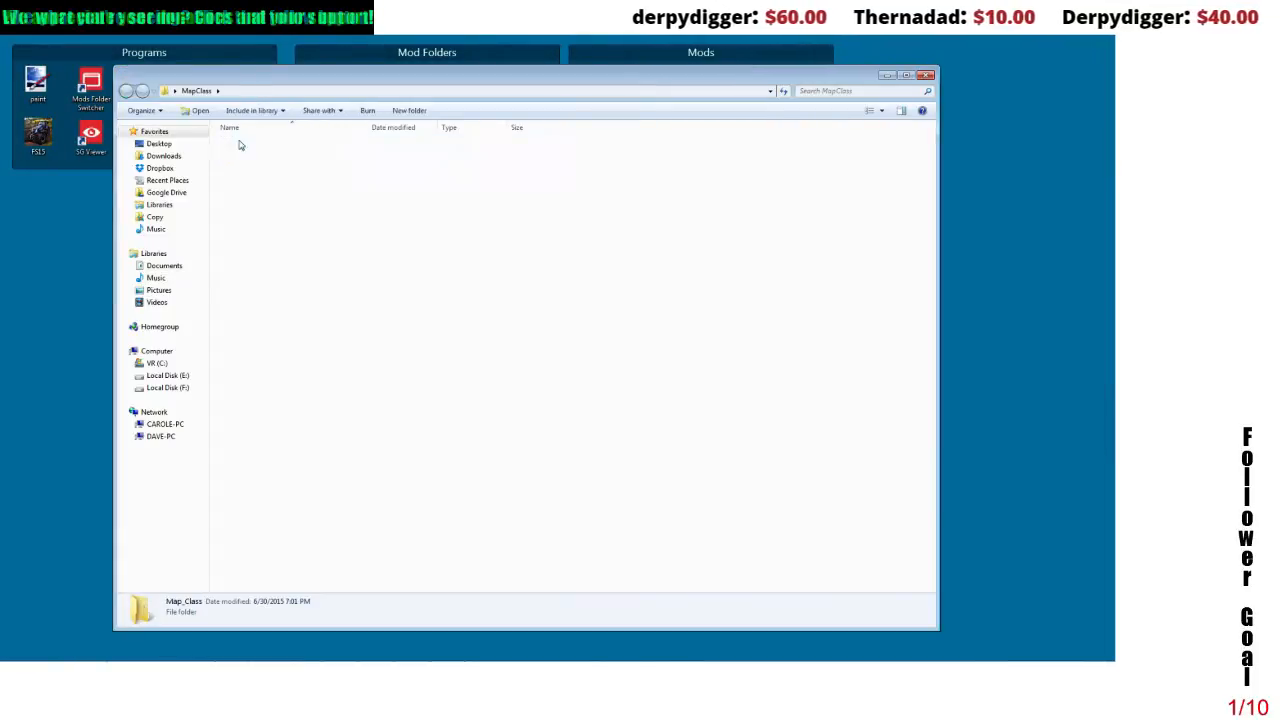
{"action": "double_click", "coordinate": [239, 144]}
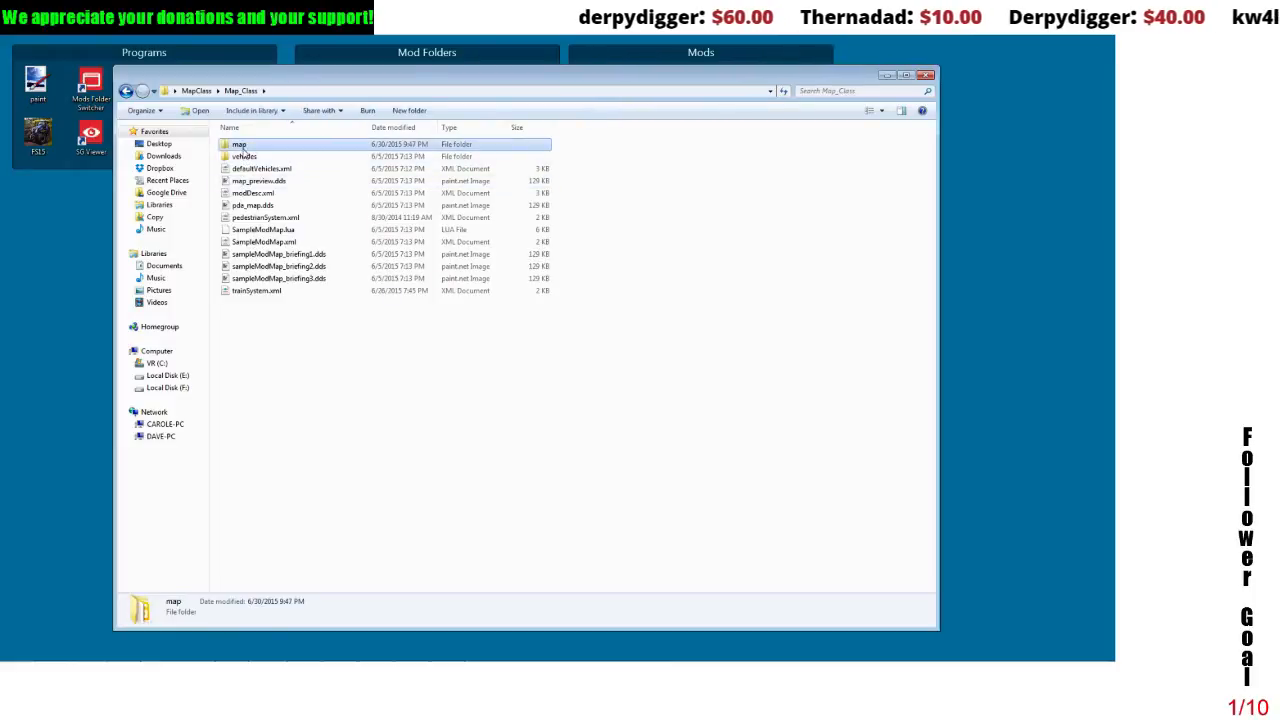
{"action": "double_click", "coordinate": [247, 264]}
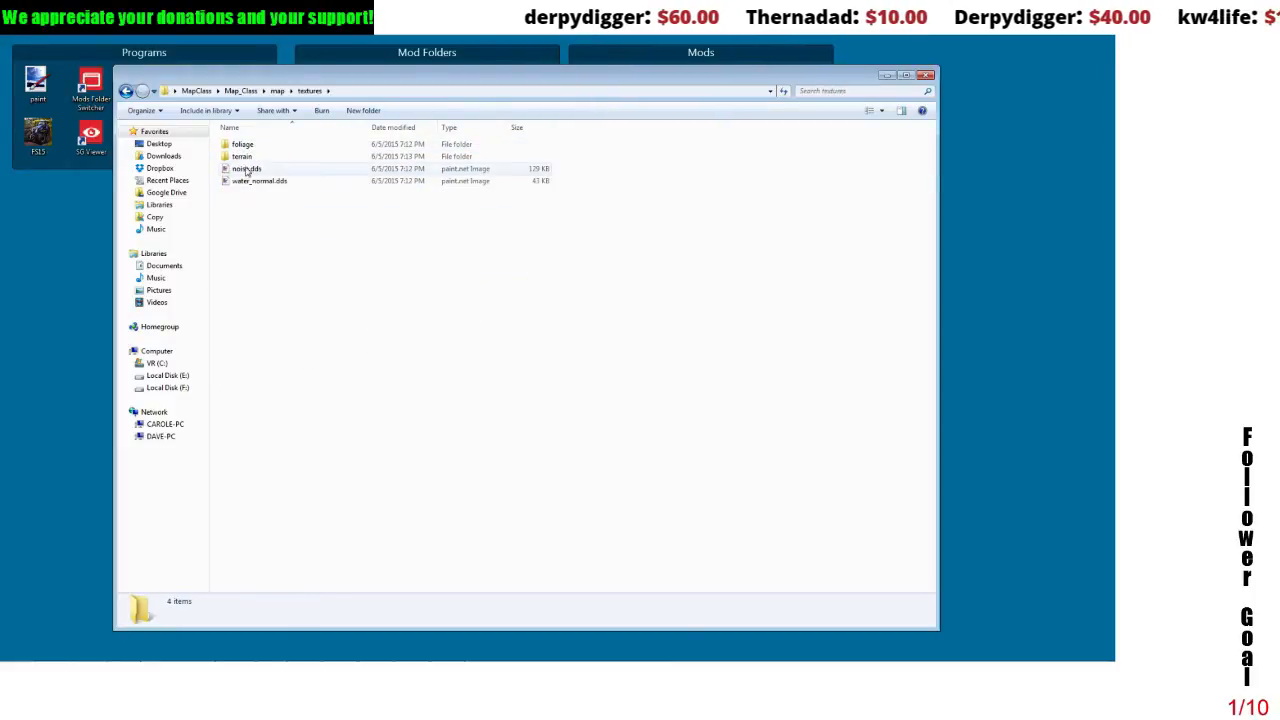
{"action": "double_click", "coordinate": [245, 156]}
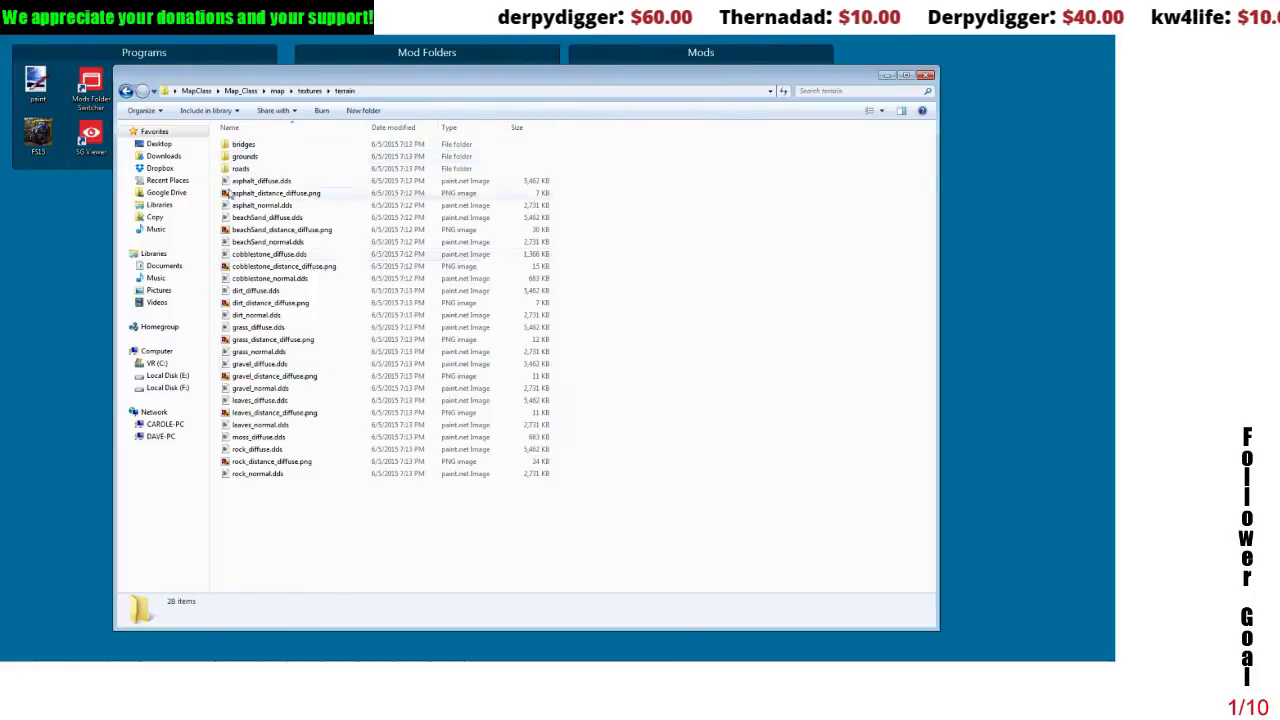
{"action": "right_click", "coordinate": [730, 324]}
{"action": "left_click", "coordinate": [763, 419]}
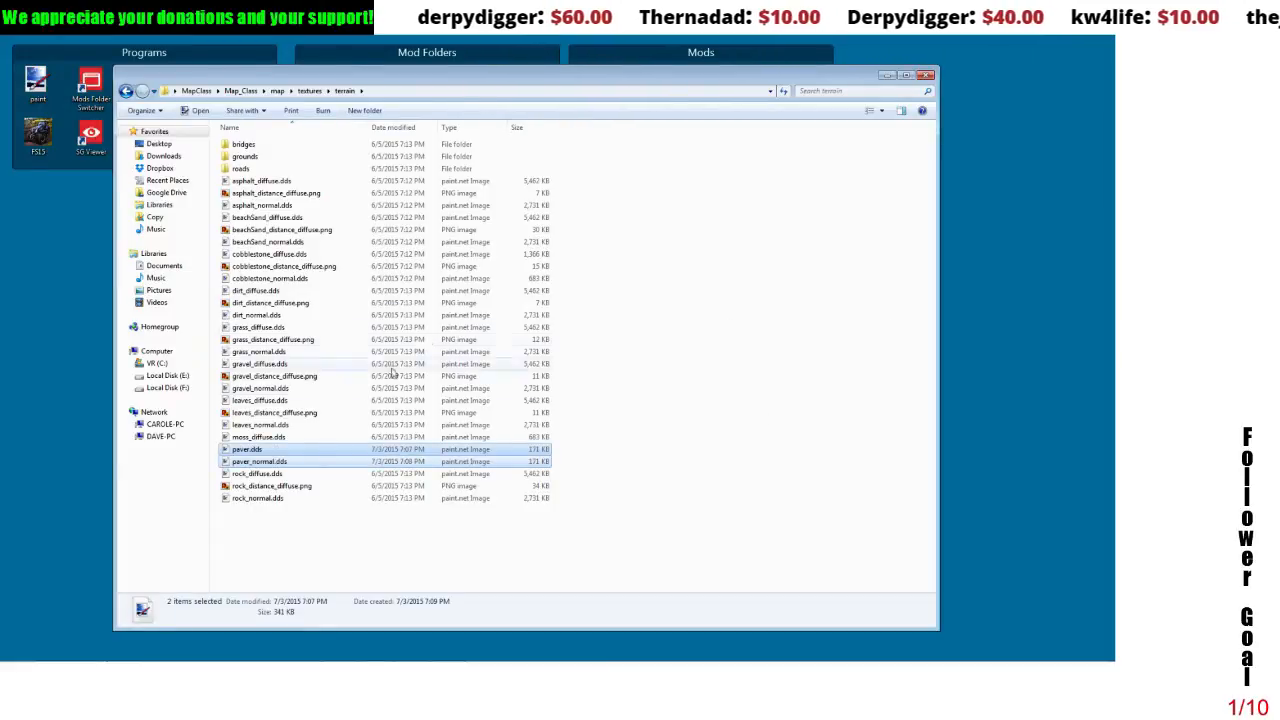
{"action": "left_click", "coordinate": [236, 462]}
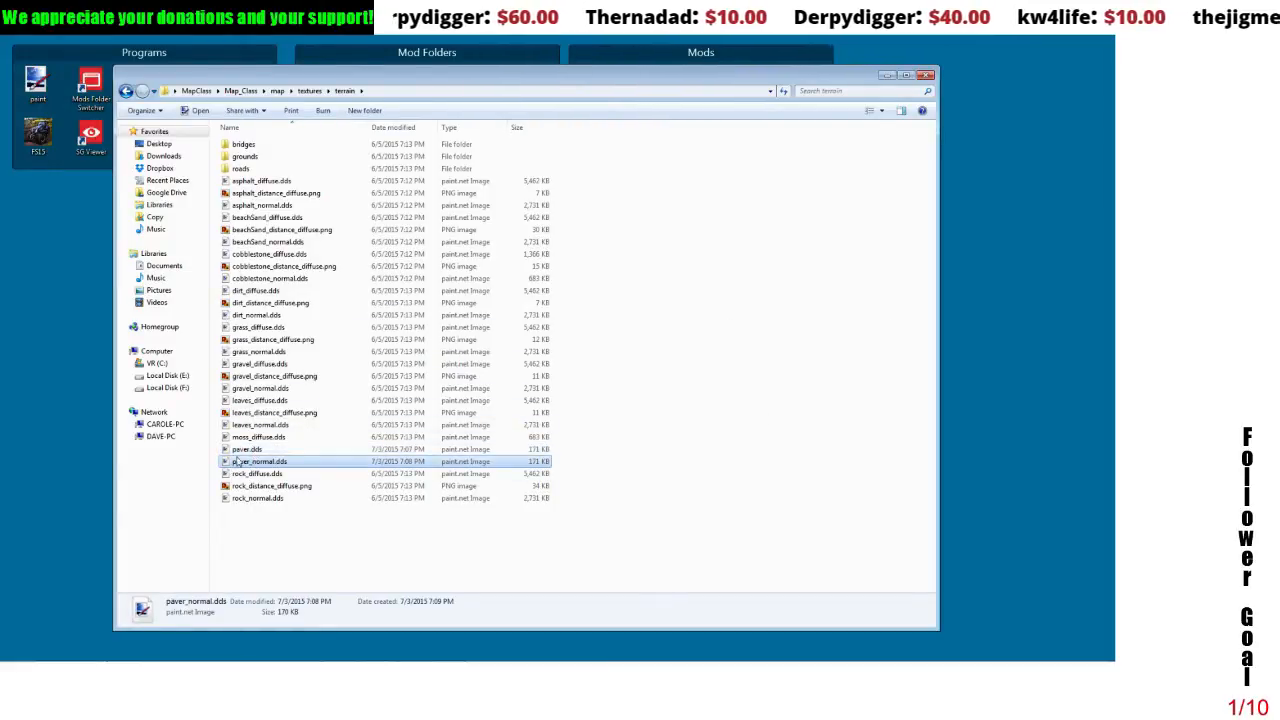
{"action": "left_click", "coordinate": [241, 450]}
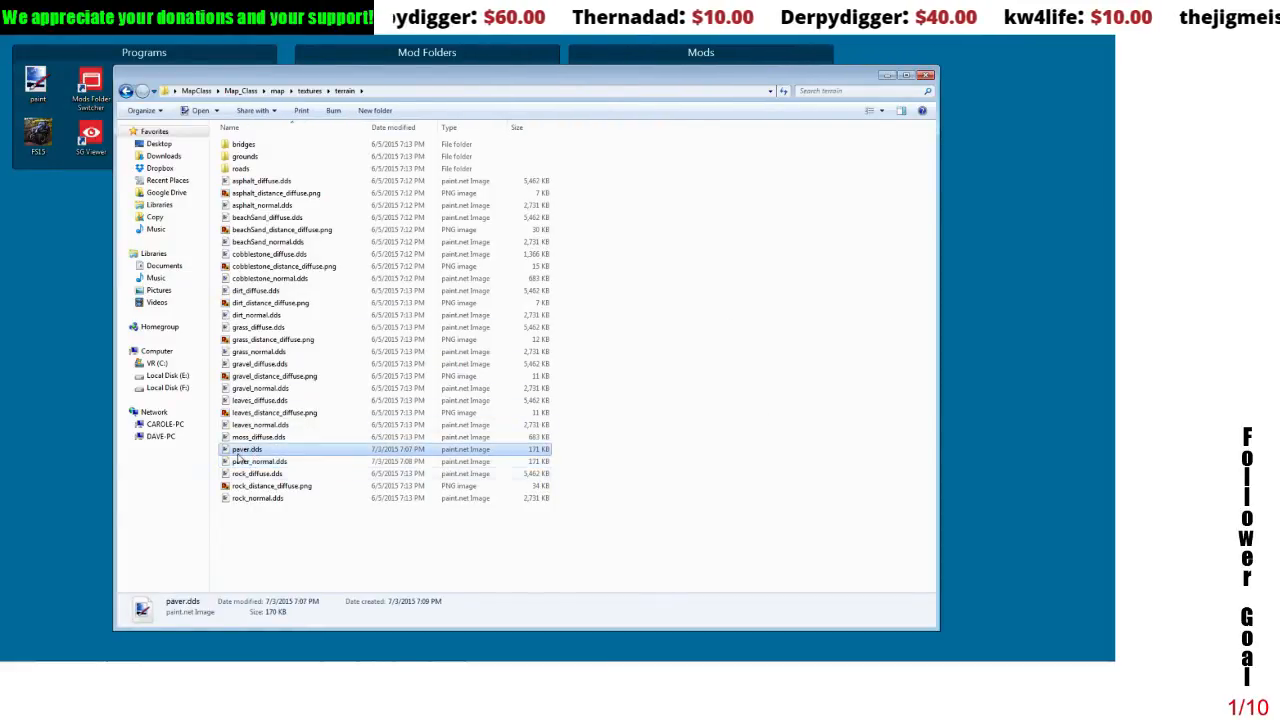
{"action": "left_click", "coordinate": [305, 521]}
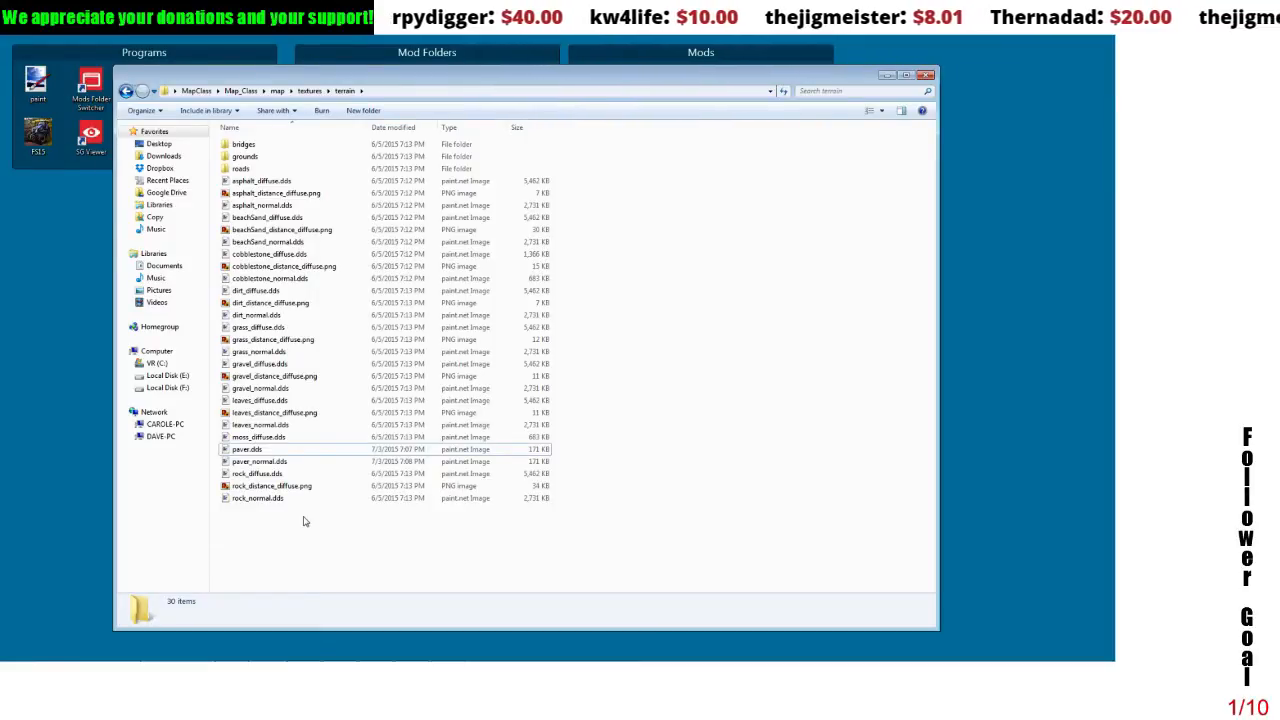
- Return to the map folder and open its map01 subfolder
{"action": "left_click", "coordinate": [128, 96]}
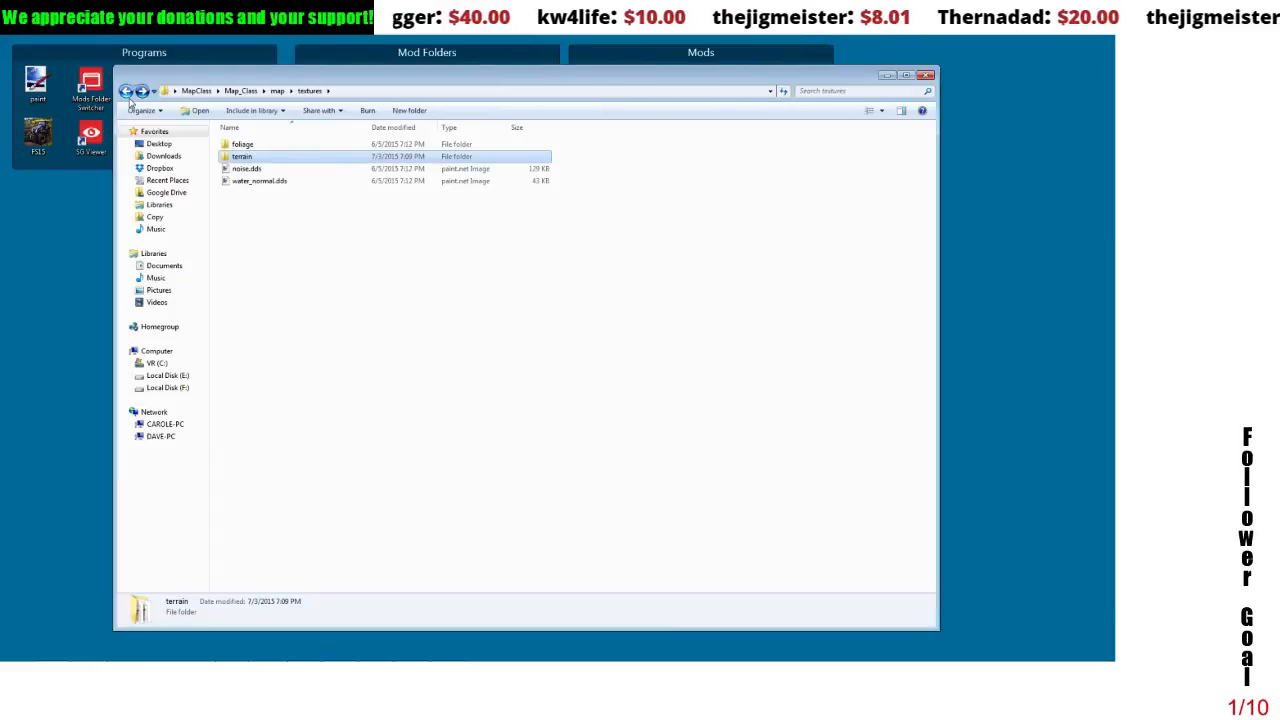
{"action": "left_click", "coordinate": [127, 93]}
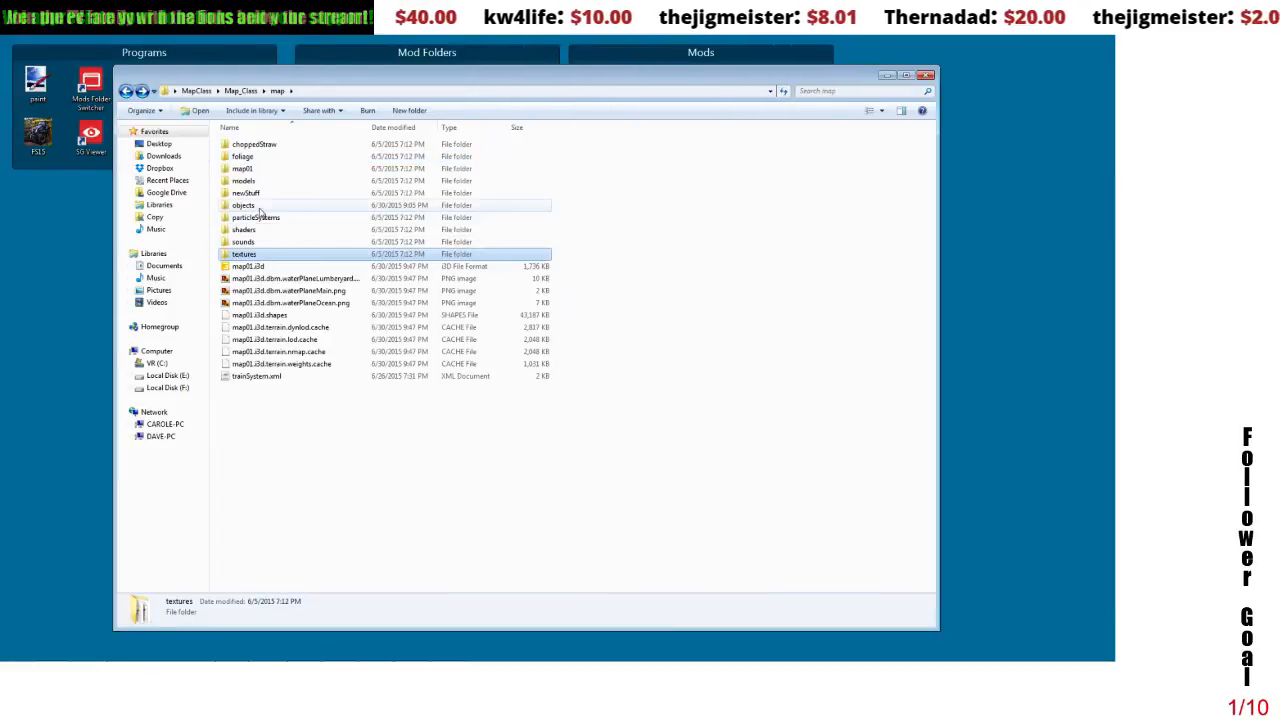
{"action": "left_click", "coordinate": [449, 196]}
{"action": "left_click", "coordinate": [250, 169]}
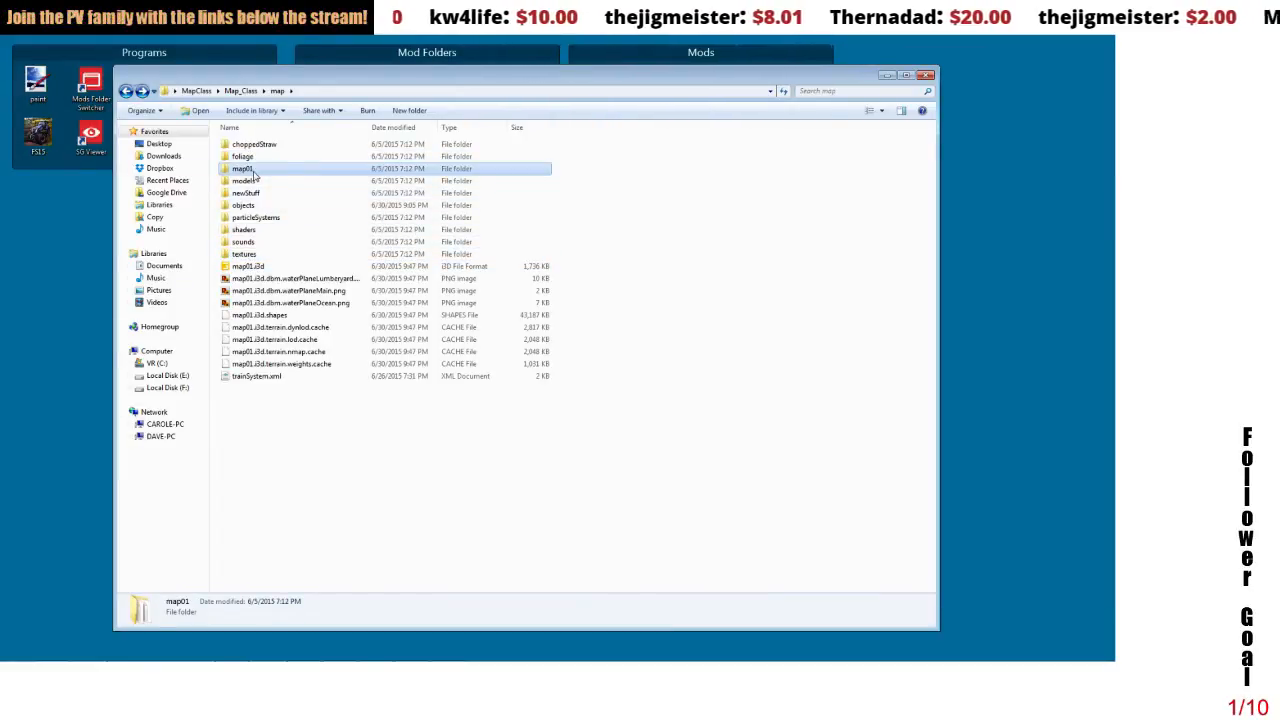
{"action": "double_click", "coordinate": [253, 170]}
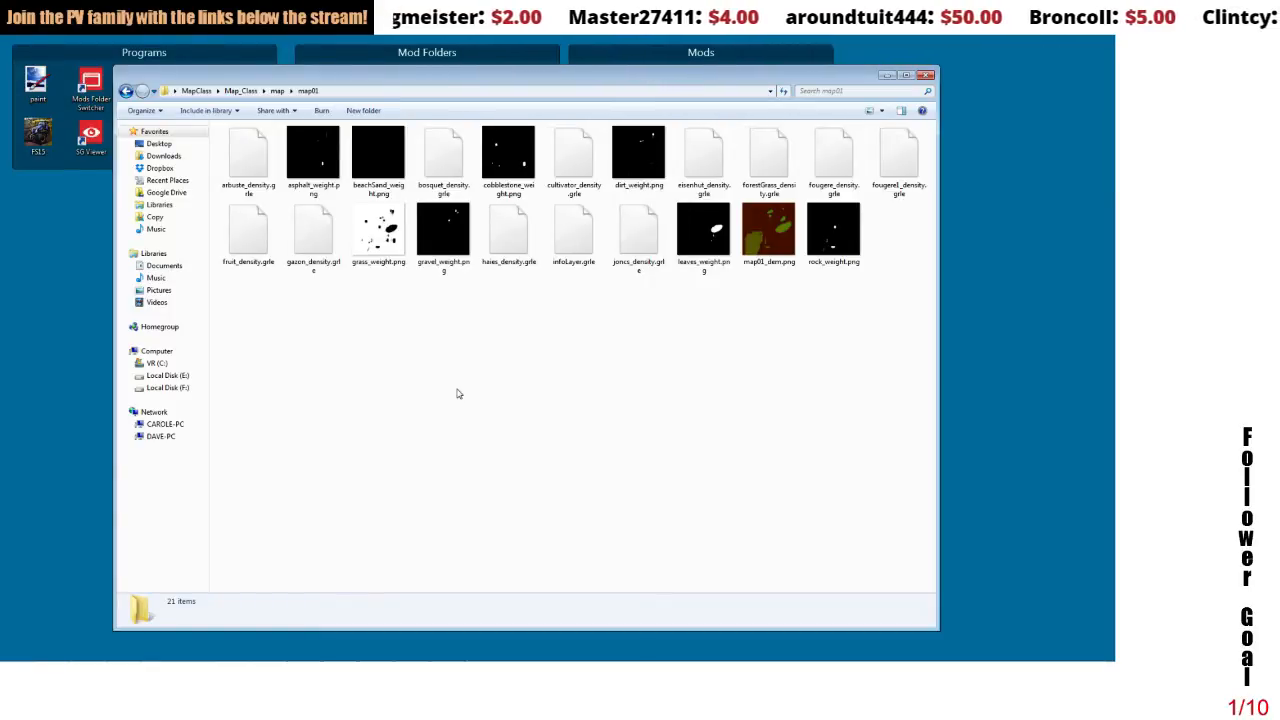
{"action": "left_click", "coordinate": [377, 155]}
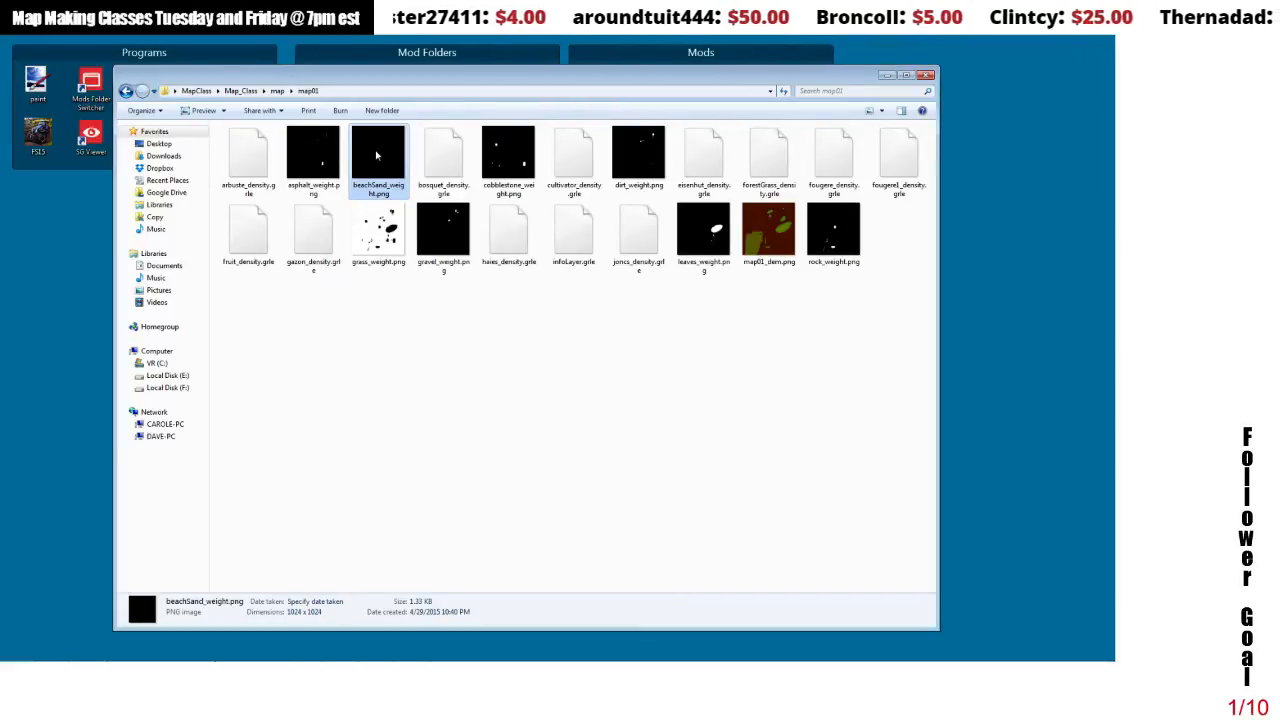
{"action": "right_click", "coordinate": [377, 155]}
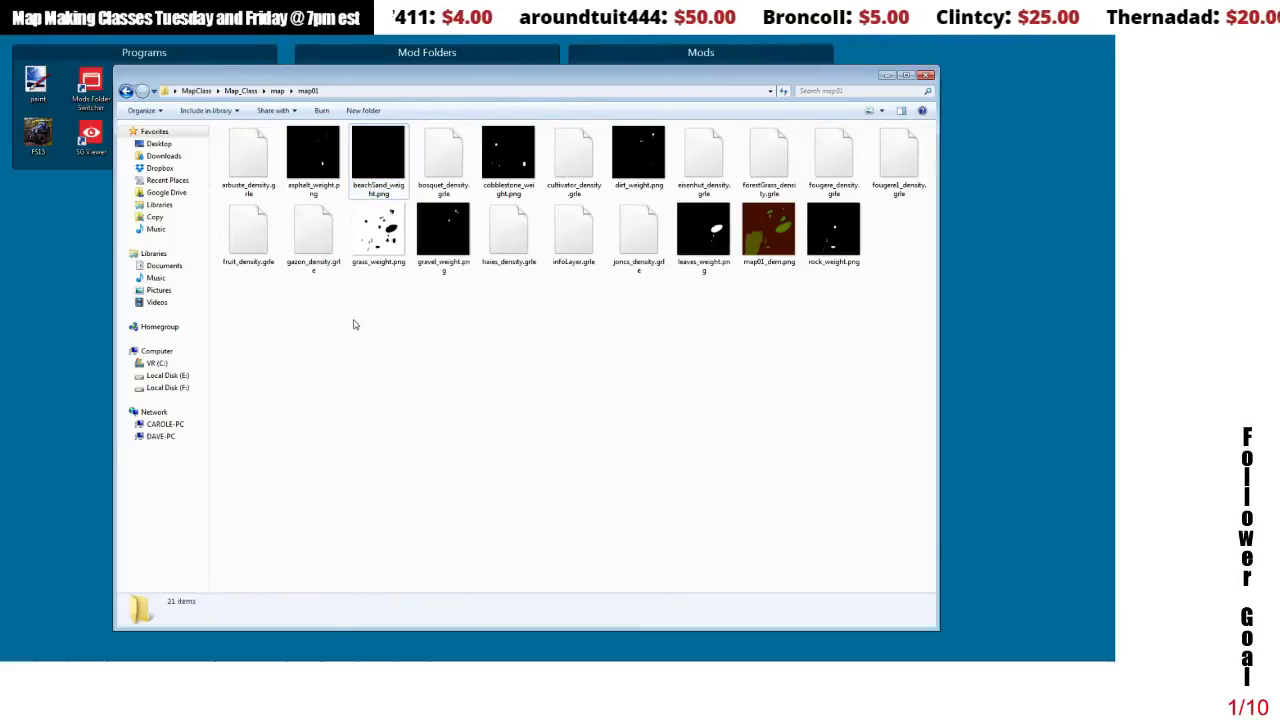
{"action": "left_click", "coordinate": [354, 320]}
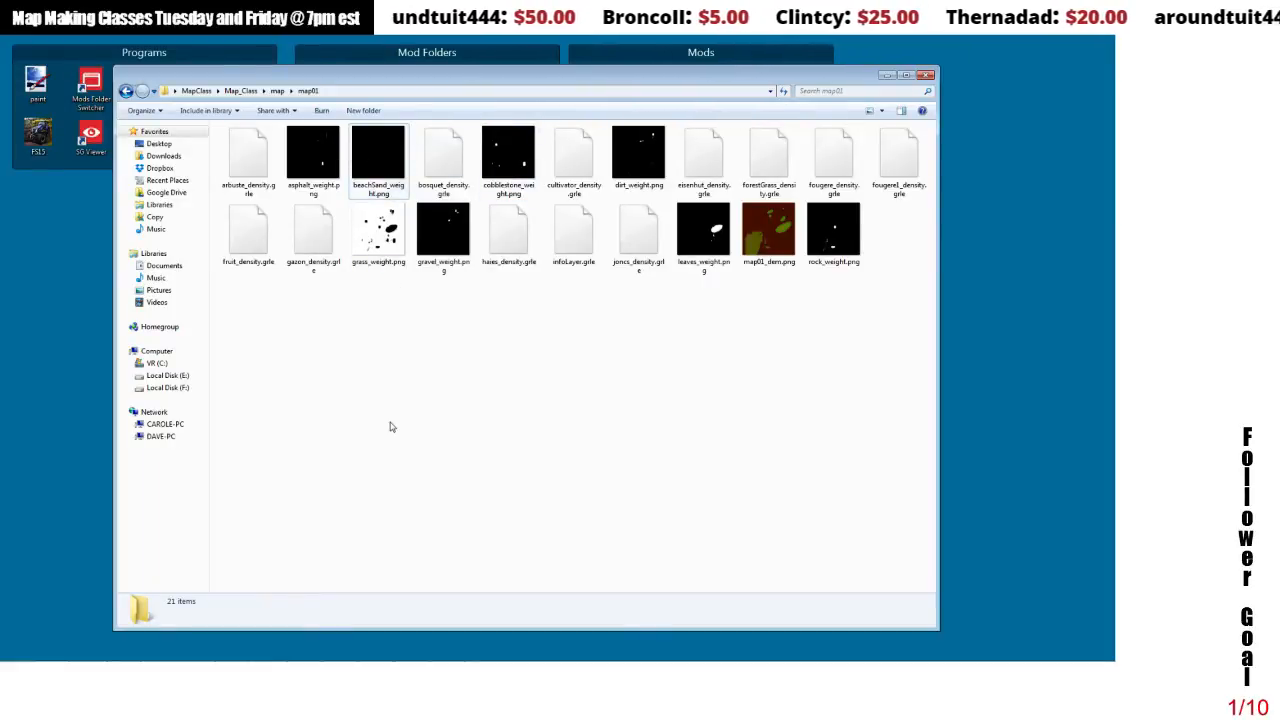
{"action": "left_click", "coordinate": [366, 178]}
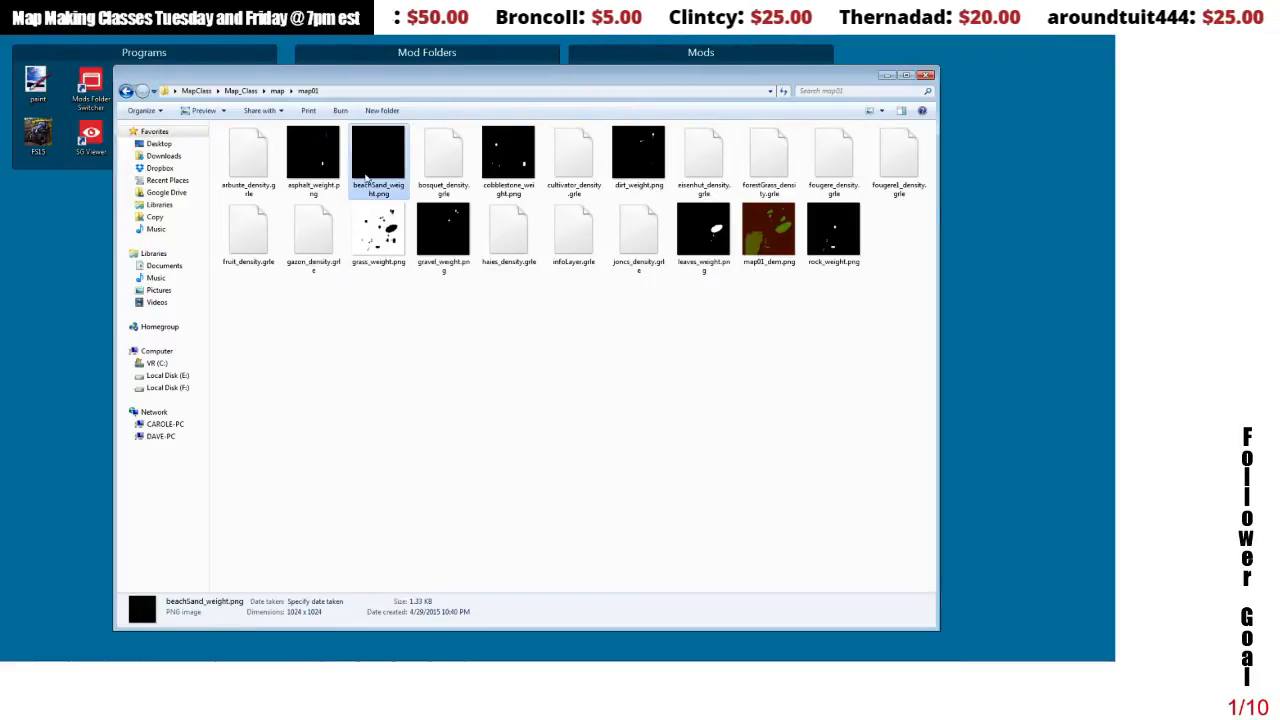
{"action": "left_click", "coordinate": [377, 340]}
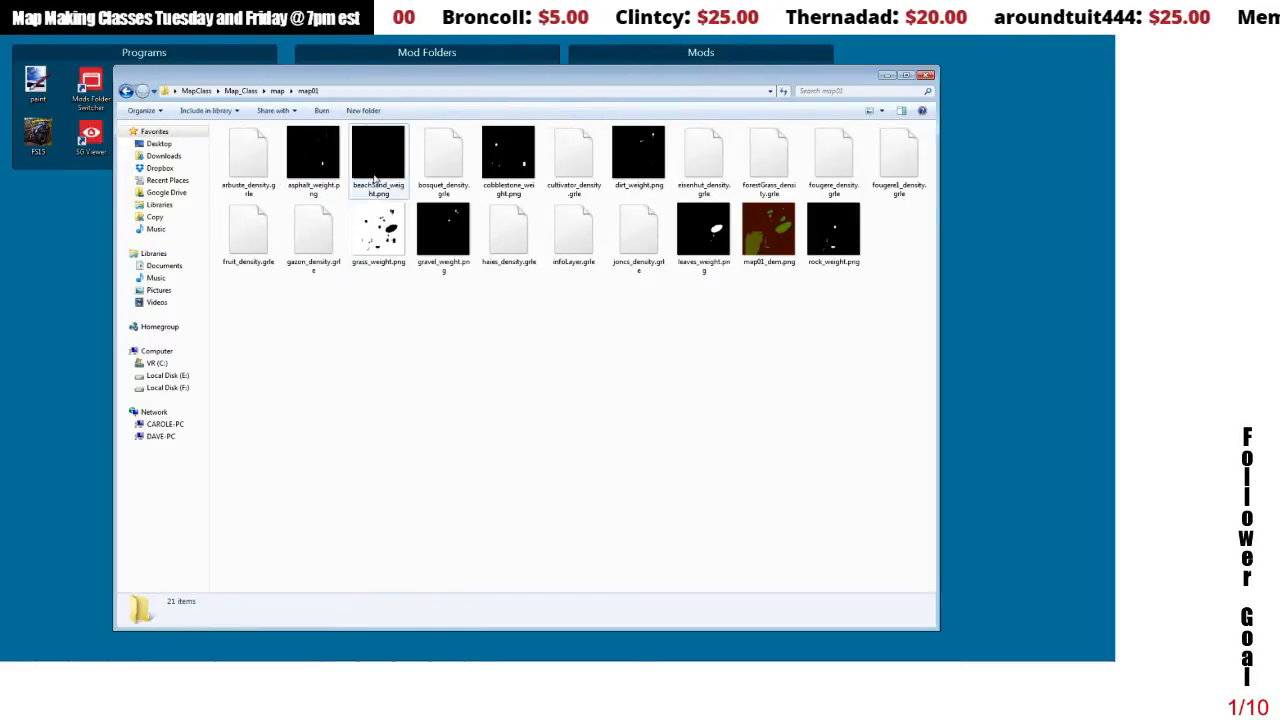
- Duplicate beachSand_weight.png within the map01 folder
{"action": "left_click", "coordinate": [375, 176]}
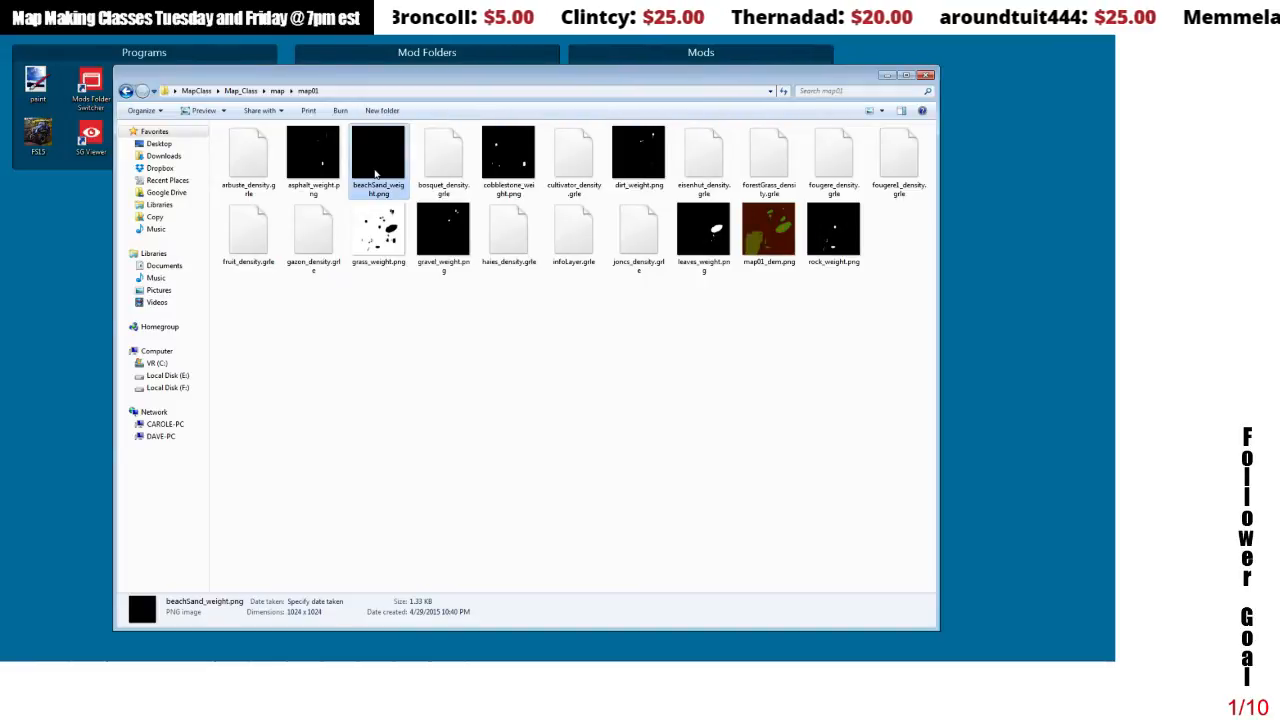
{"action": "right_click", "coordinate": [375, 174]}
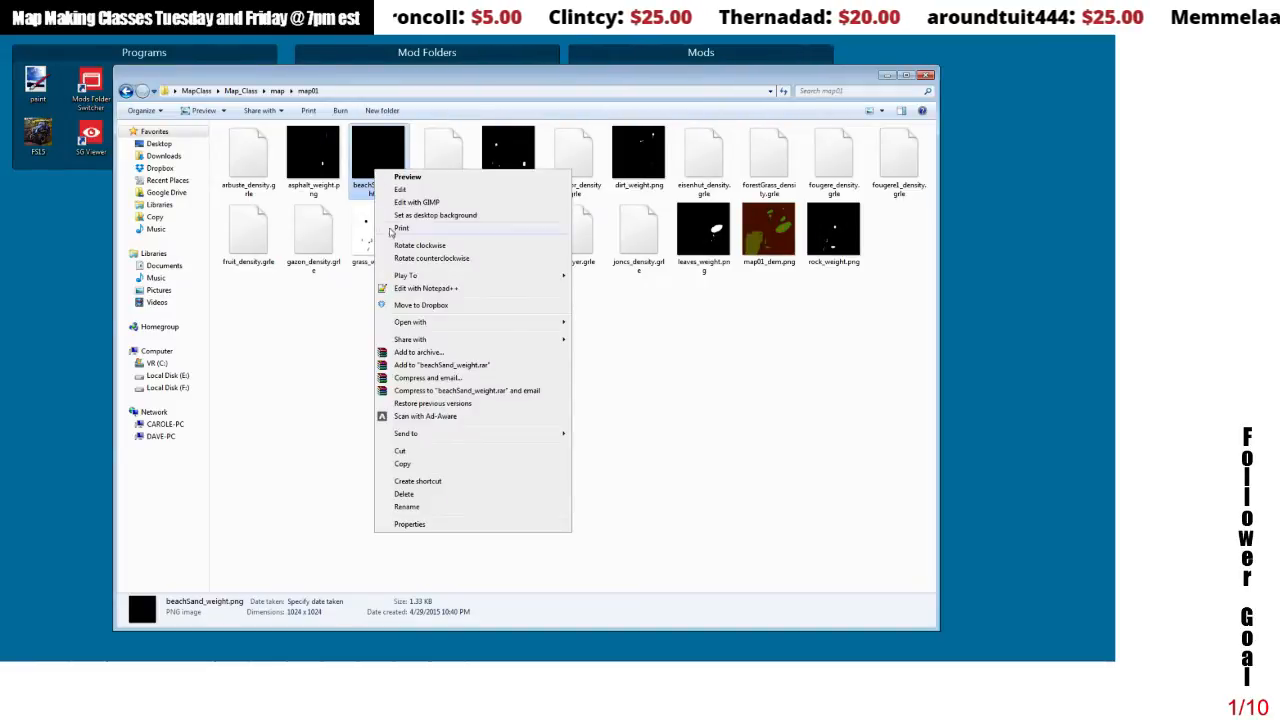
{"action": "left_click", "coordinate": [415, 465]}
{"action": "left_click", "coordinate": [419, 452]}
{"action": "right_click", "coordinate": [418, 449]}
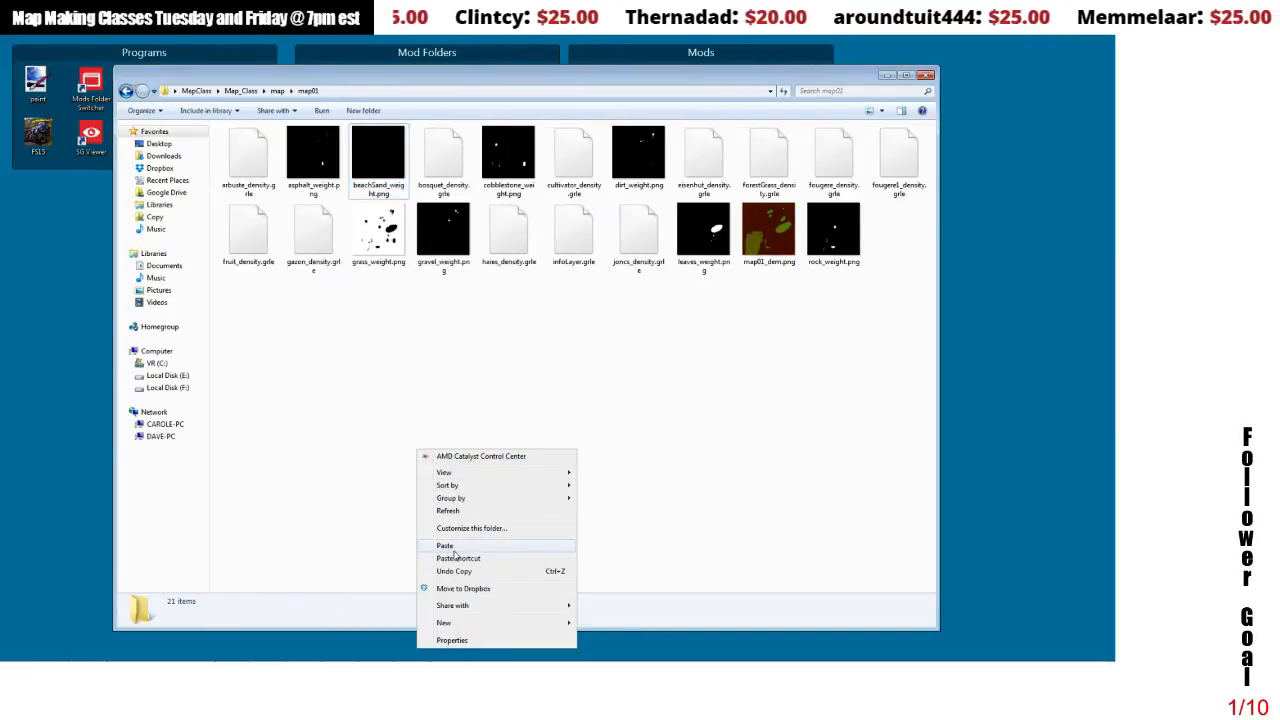
{"action": "left_click", "coordinate": [445, 546]}
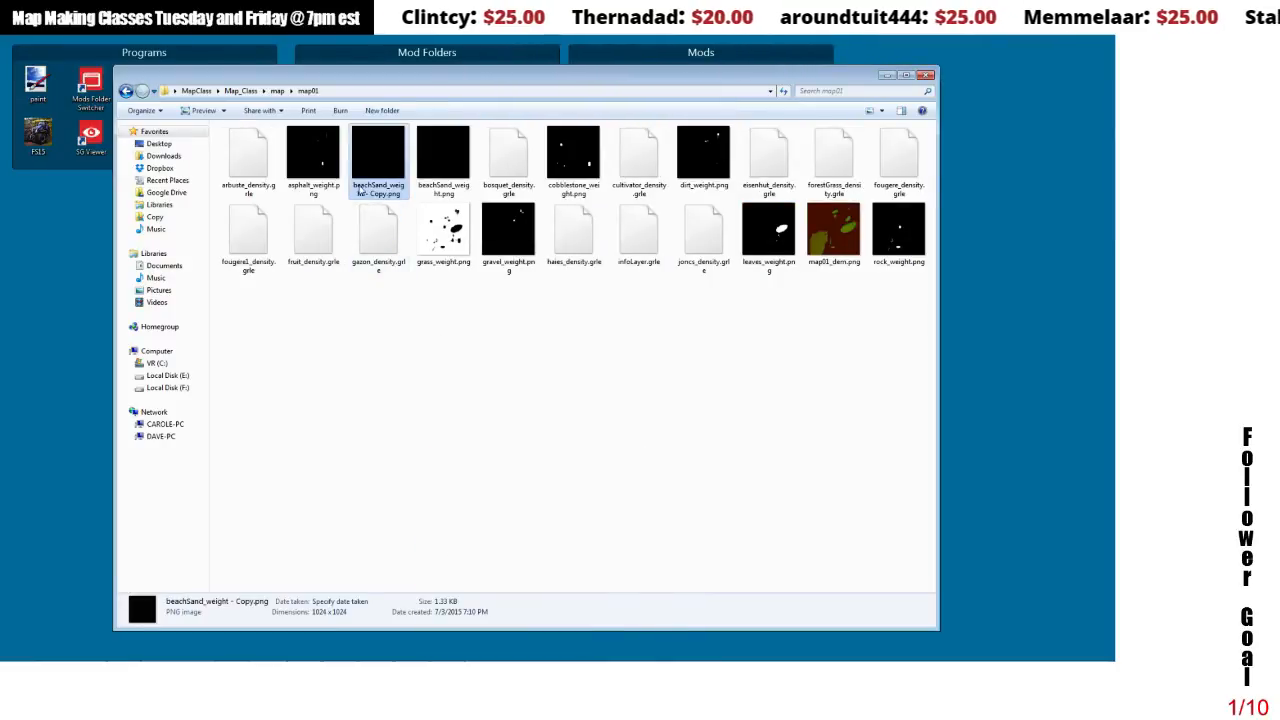
- Rename the copy of the beach sand weight image as paver_weight.png
{"action": "key", "text": "F2"}
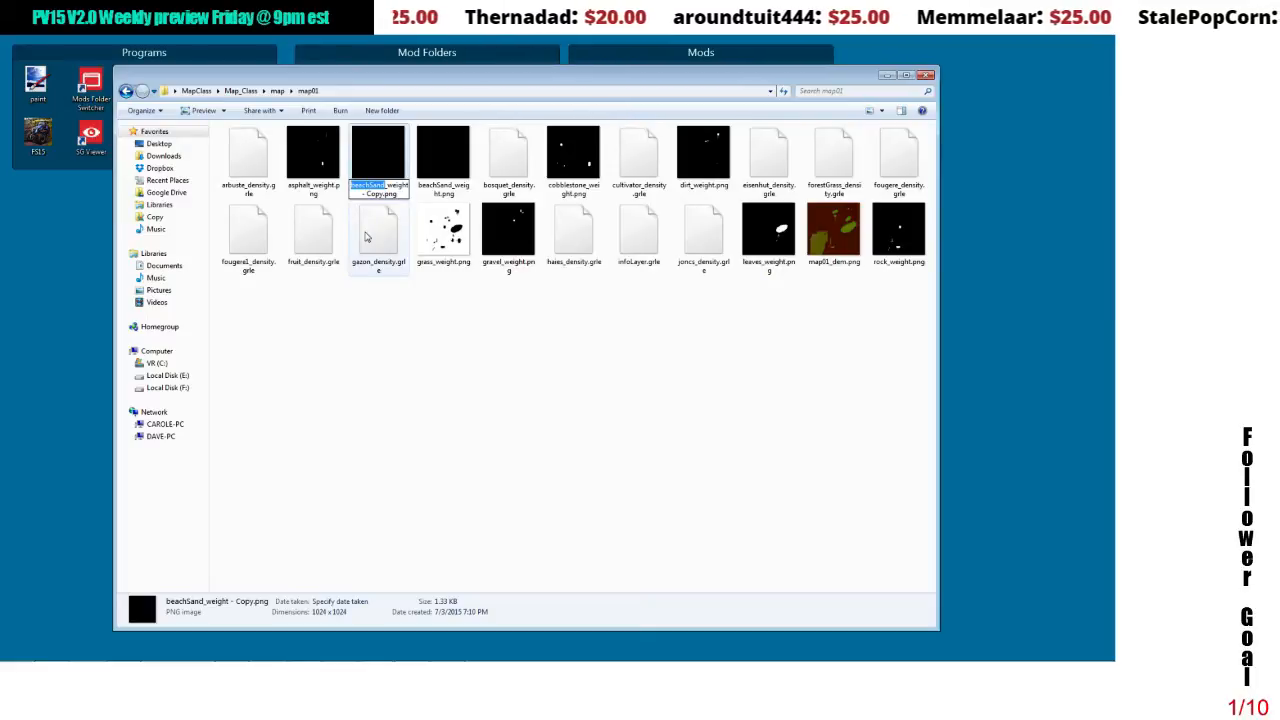
{"action": "type", "text": "paved"}
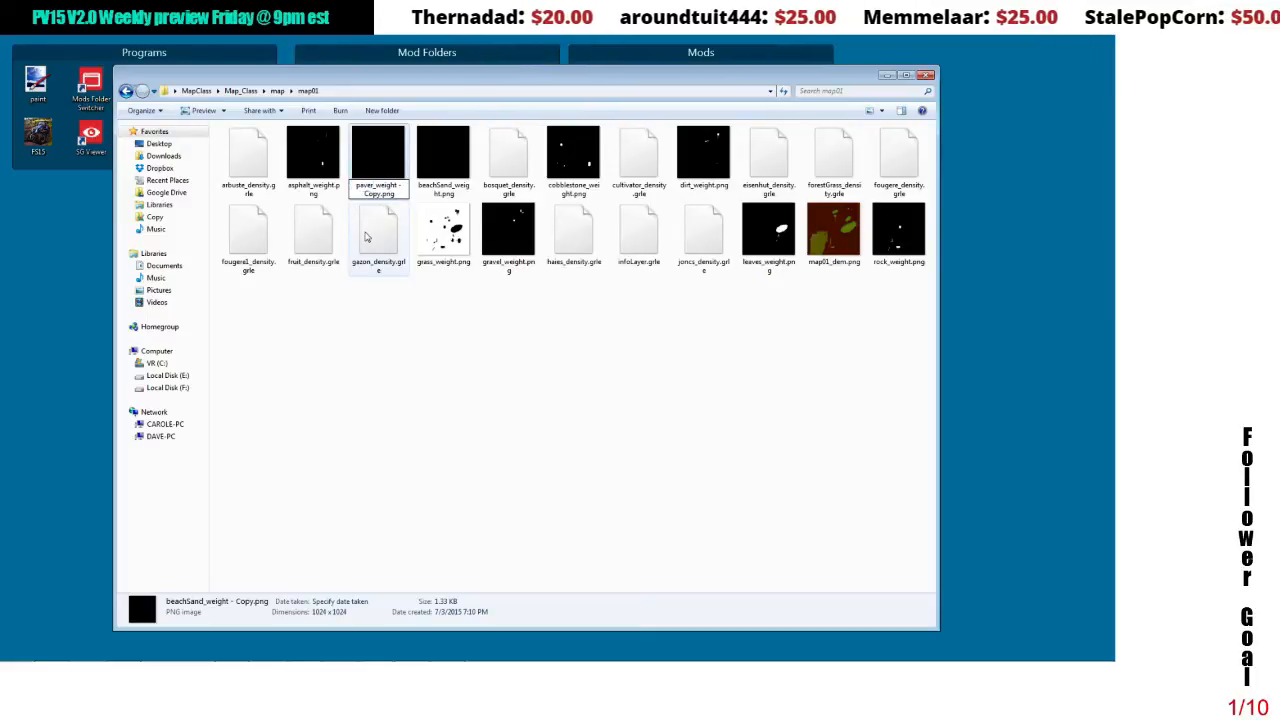
{"action": "double_click", "coordinate": [377, 195]}
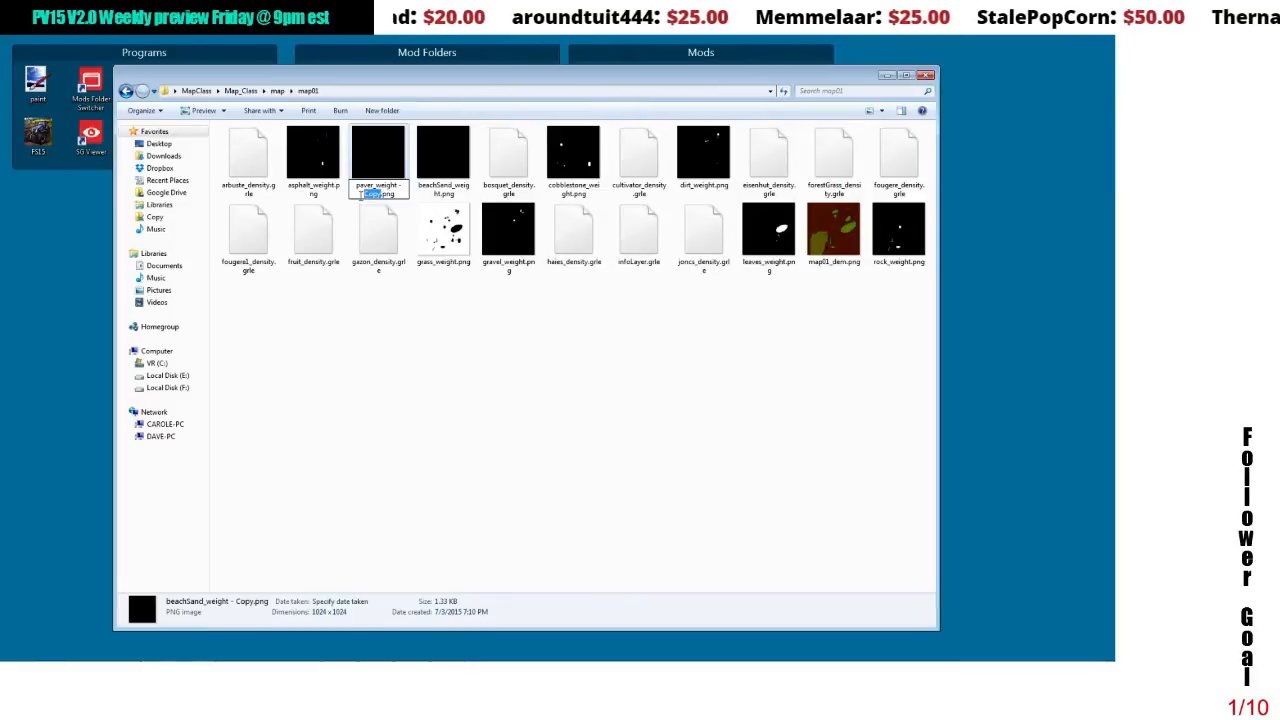
{"action": "key", "text": "BackSpace"}
{"action": "key", "text": "BackSpace"}
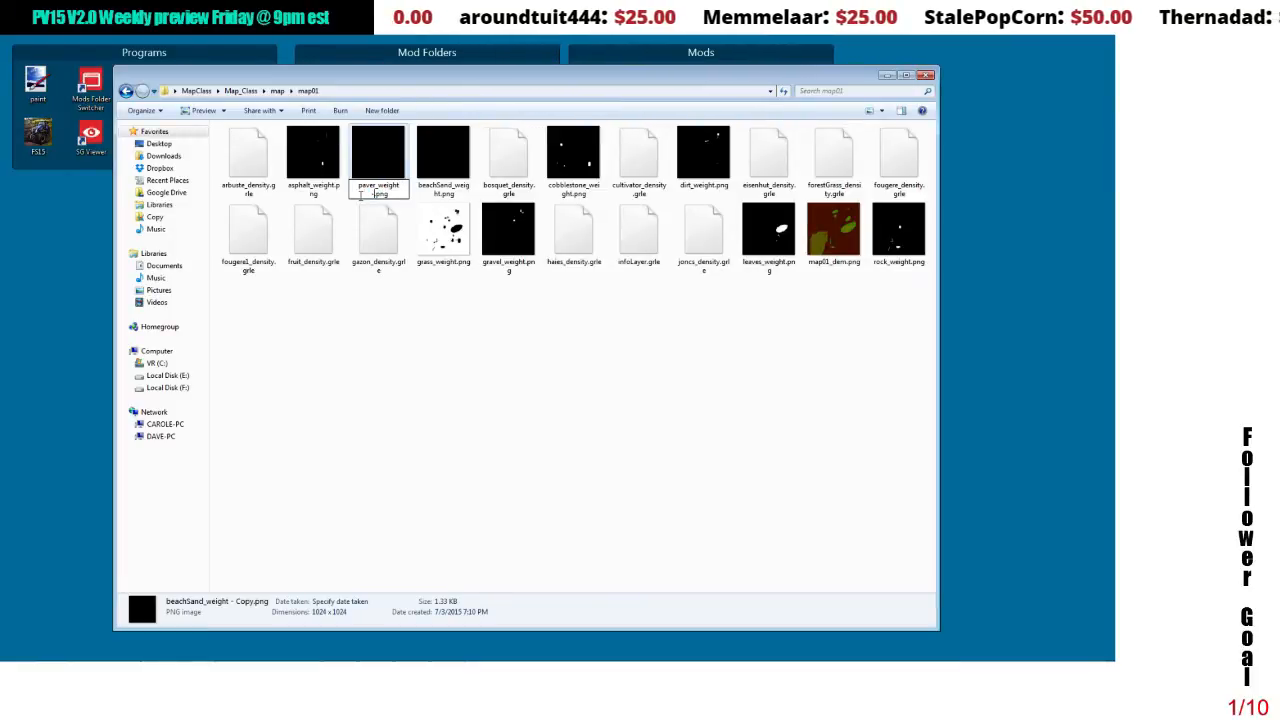
{"action": "key", "text": "BackSpace"}
{"action": "key", "text": "BackSpace"}
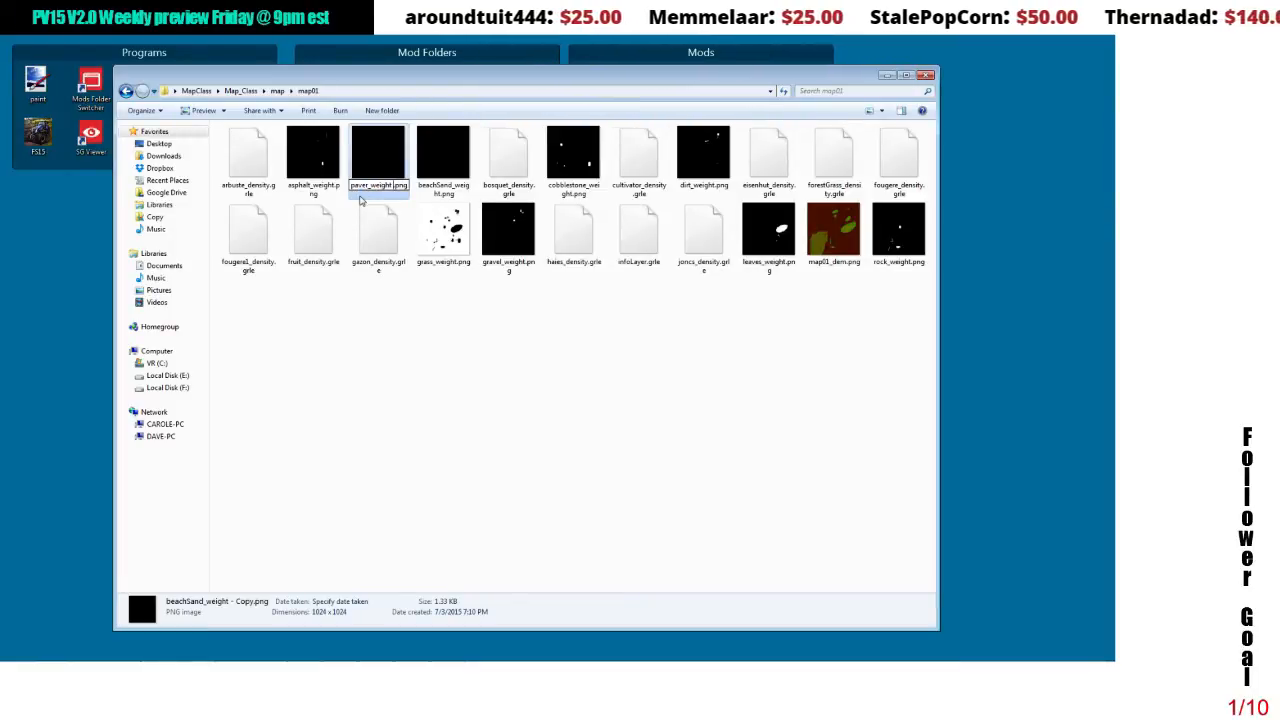
{"action": "key", "text": "Return"}
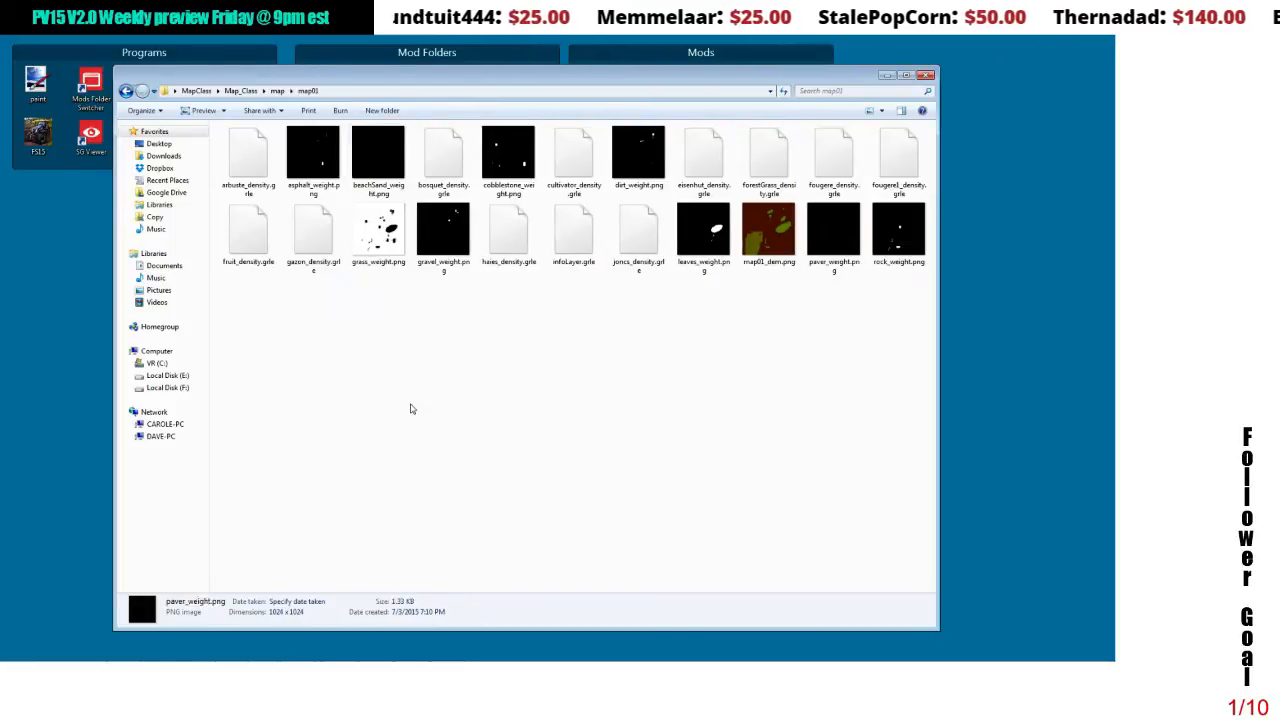
{"action": "left_click", "coordinate": [410, 408]}
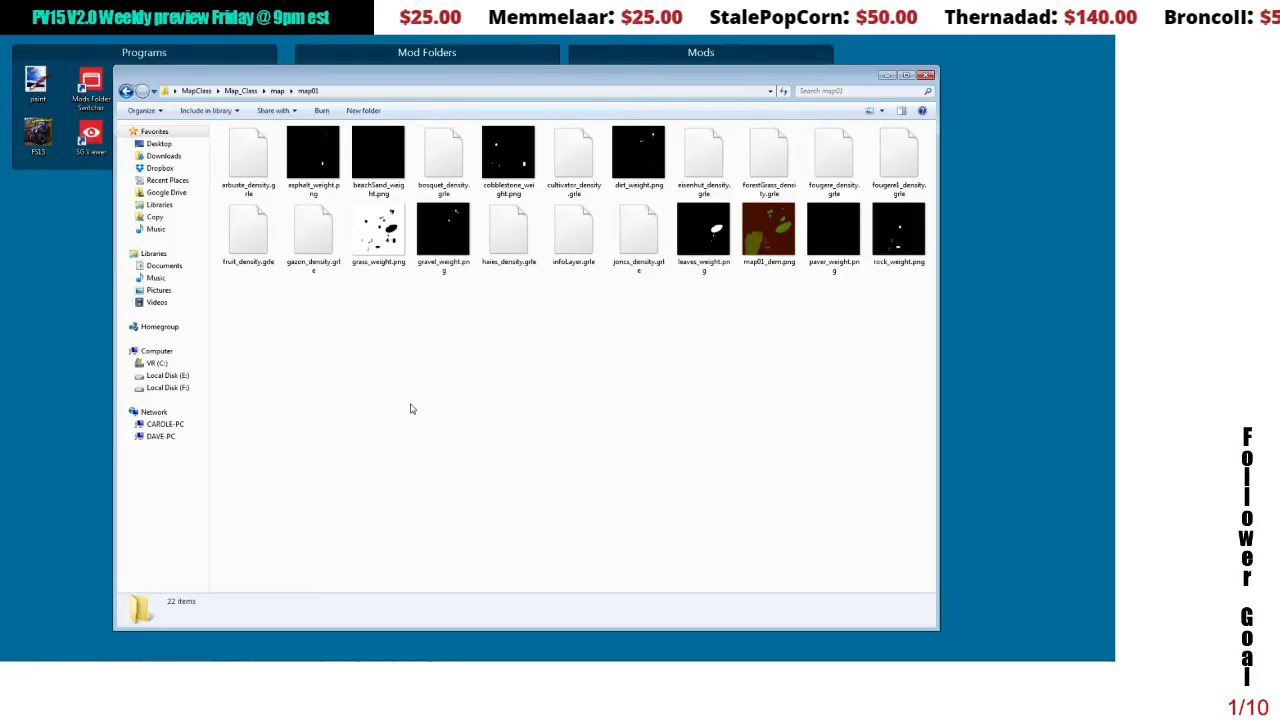
- Close the map01 folder window and open map01.i3d from MapClass > Map_Class > map in Notepad++ for editing
{"action": "left_click", "coordinate": [926, 76]}
{"action": "double_click", "coordinate": [255, 90]}
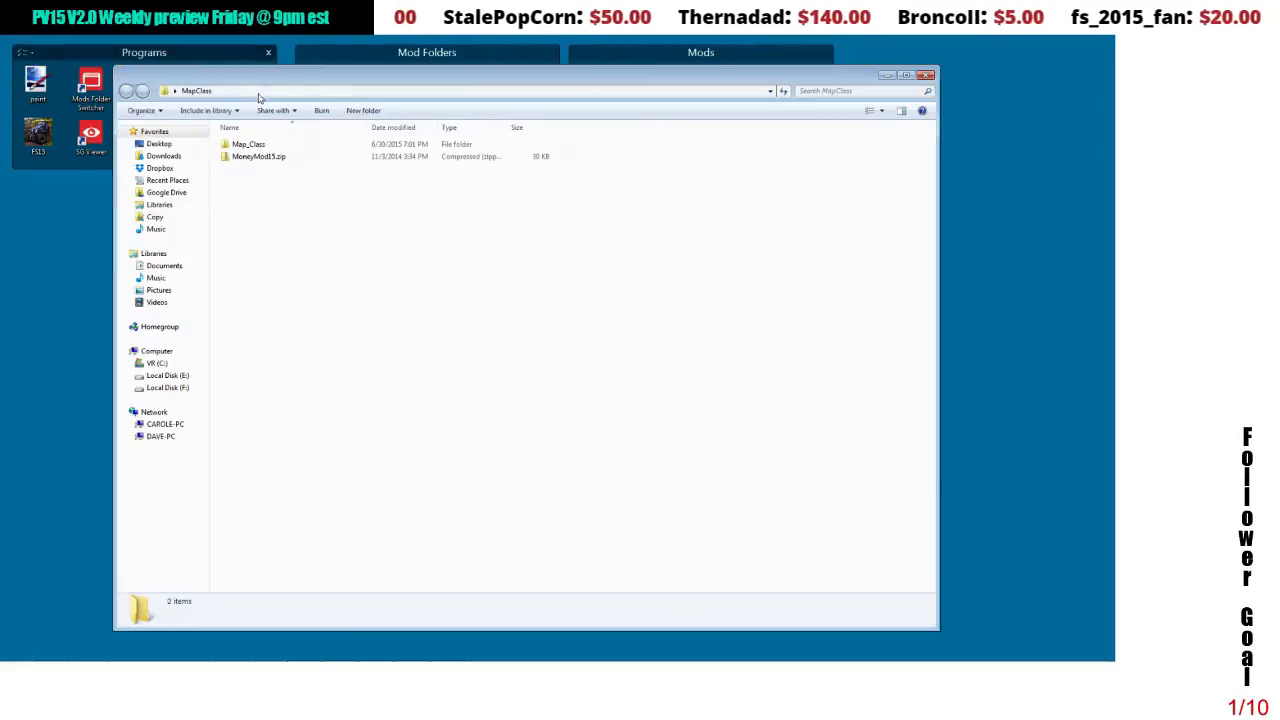
{"action": "double_click", "coordinate": [262, 145]}
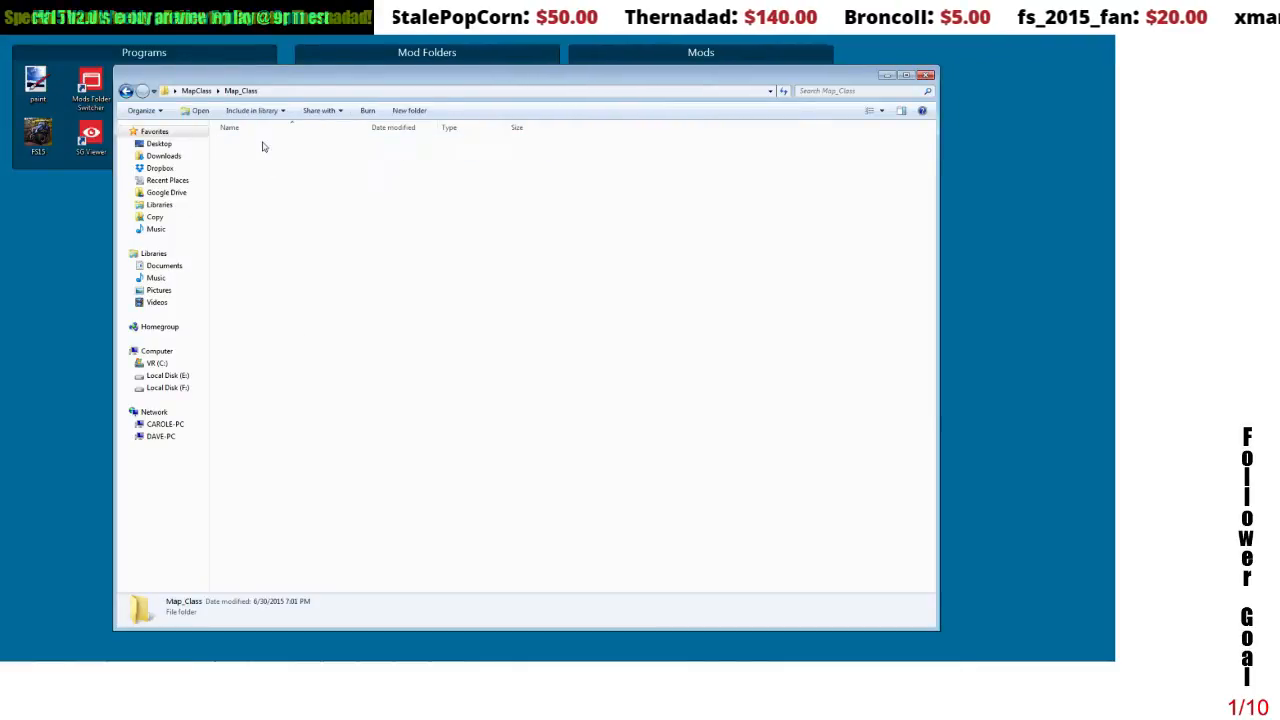
{"action": "double_click", "coordinate": [262, 145]}
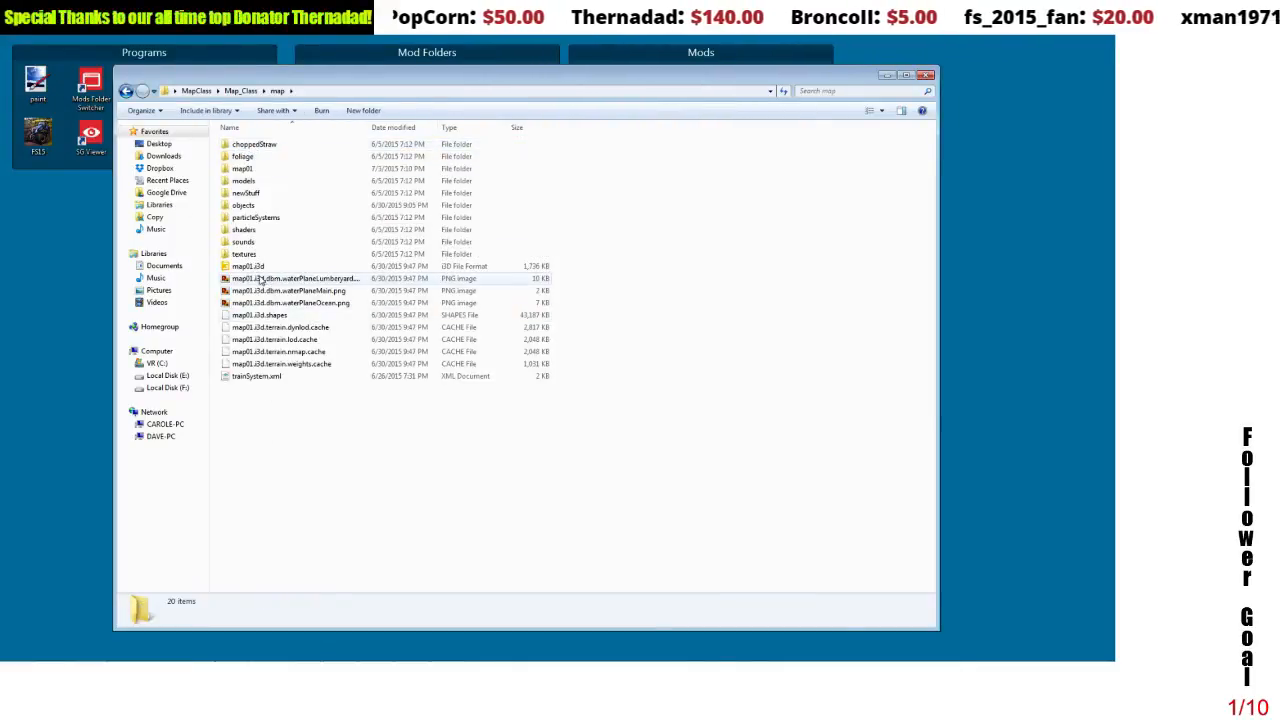
{"action": "left_click", "coordinate": [262, 267]}
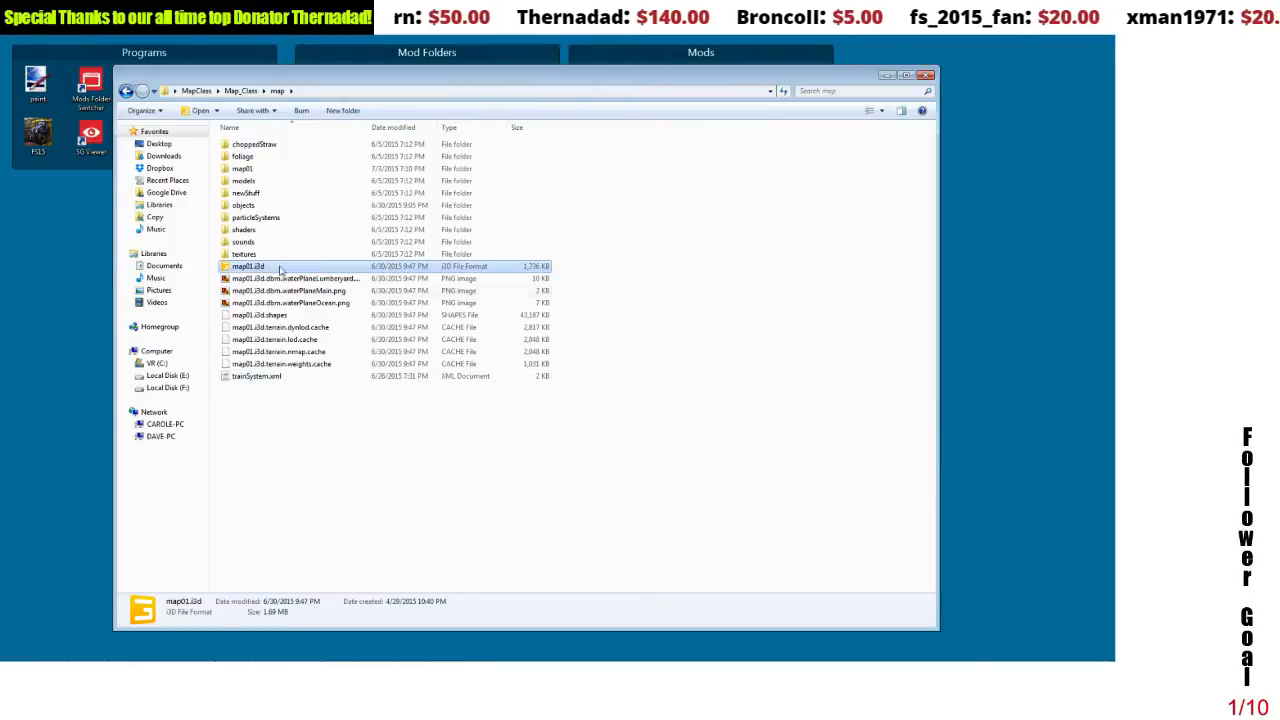
{"action": "right_click", "coordinate": [281, 268]}
{"action": "left_click", "coordinate": [283, 283]}
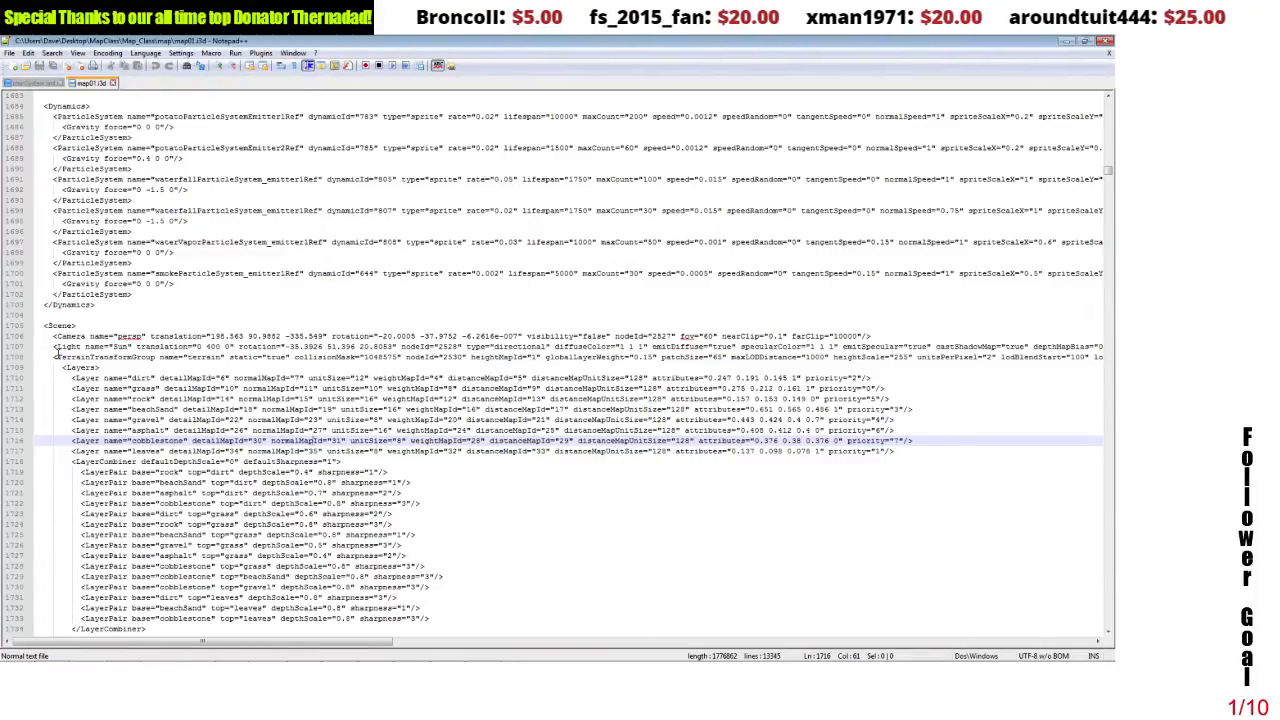
- Examine the TerrainTransformGroup entry and the Layer definitions listed beneath it in the Scene section
{"action": "left_click_drag", "start_coordinate": [57, 357], "coordinate": [155, 357]}
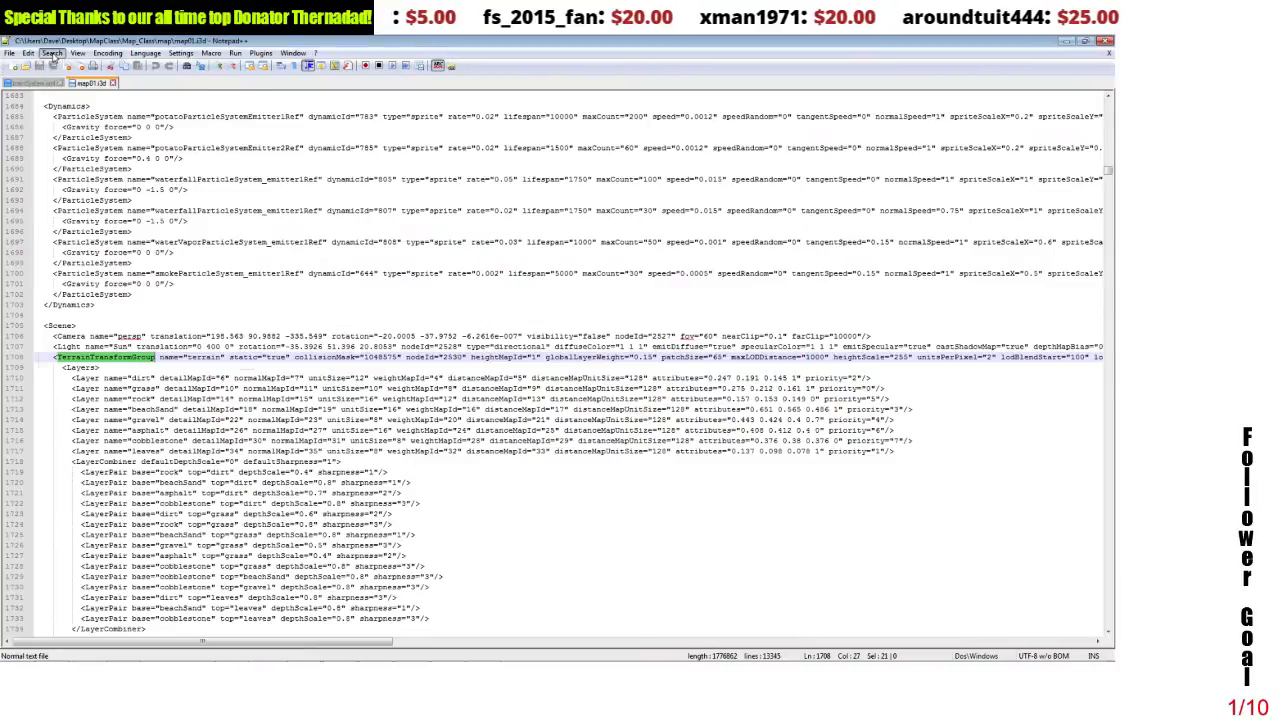
{"action": "left_click", "coordinate": [52, 53]}
{"action": "left_click", "coordinate": [128, 482]}
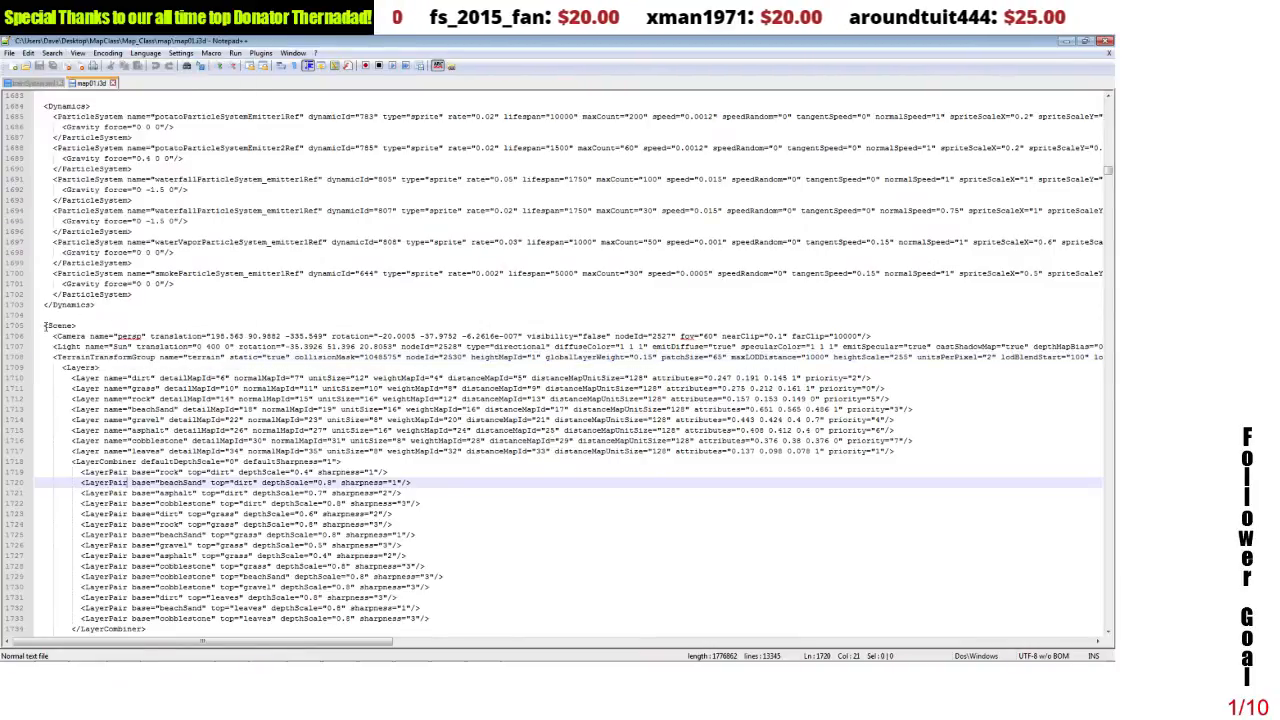
{"action": "left_click", "coordinate": [52, 54]}
{"action": "left_click", "coordinate": [66, 67]}
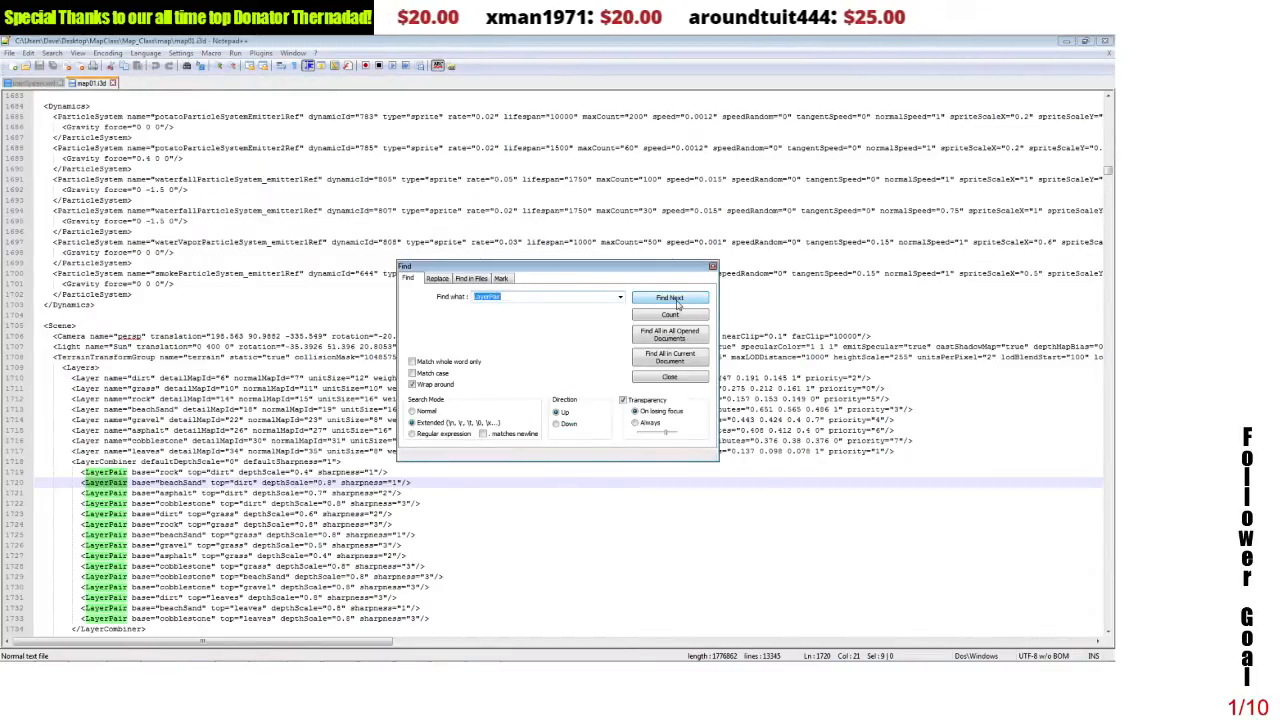
{"action": "left_click", "coordinate": [665, 378]}
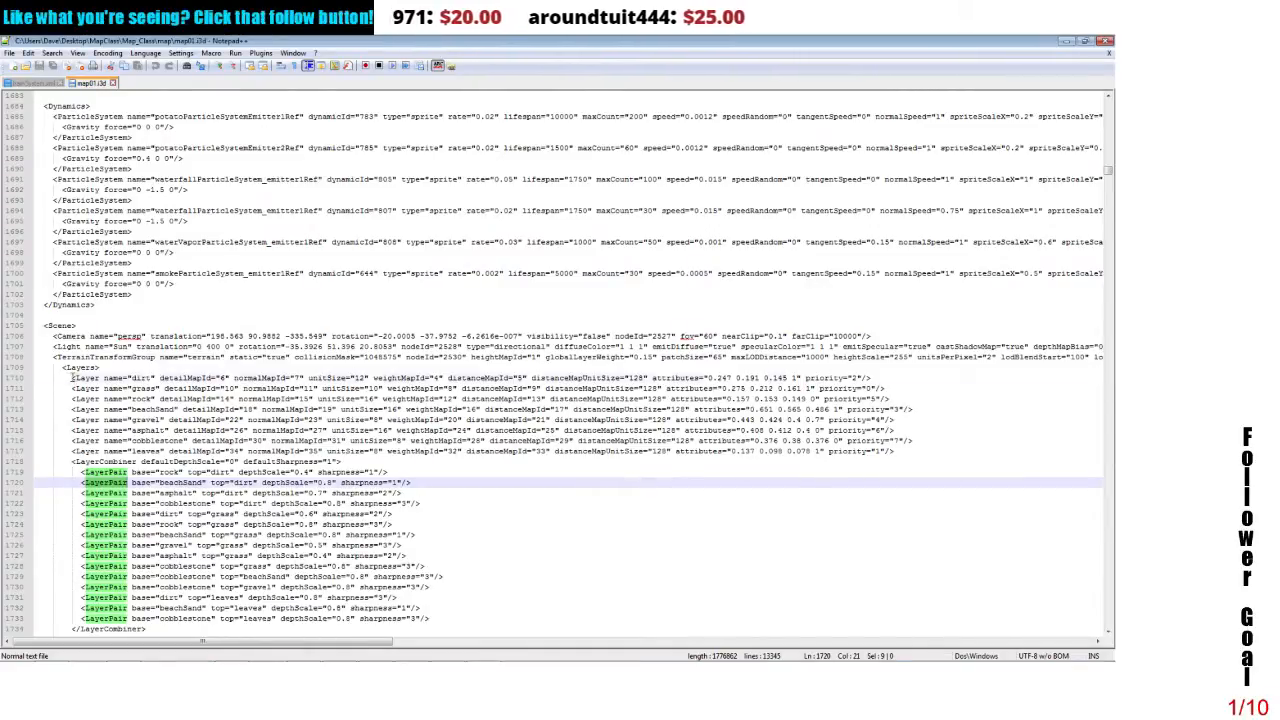
{"action": "left_click_drag", "start_coordinate": [72, 378], "coordinate": [911, 452]}
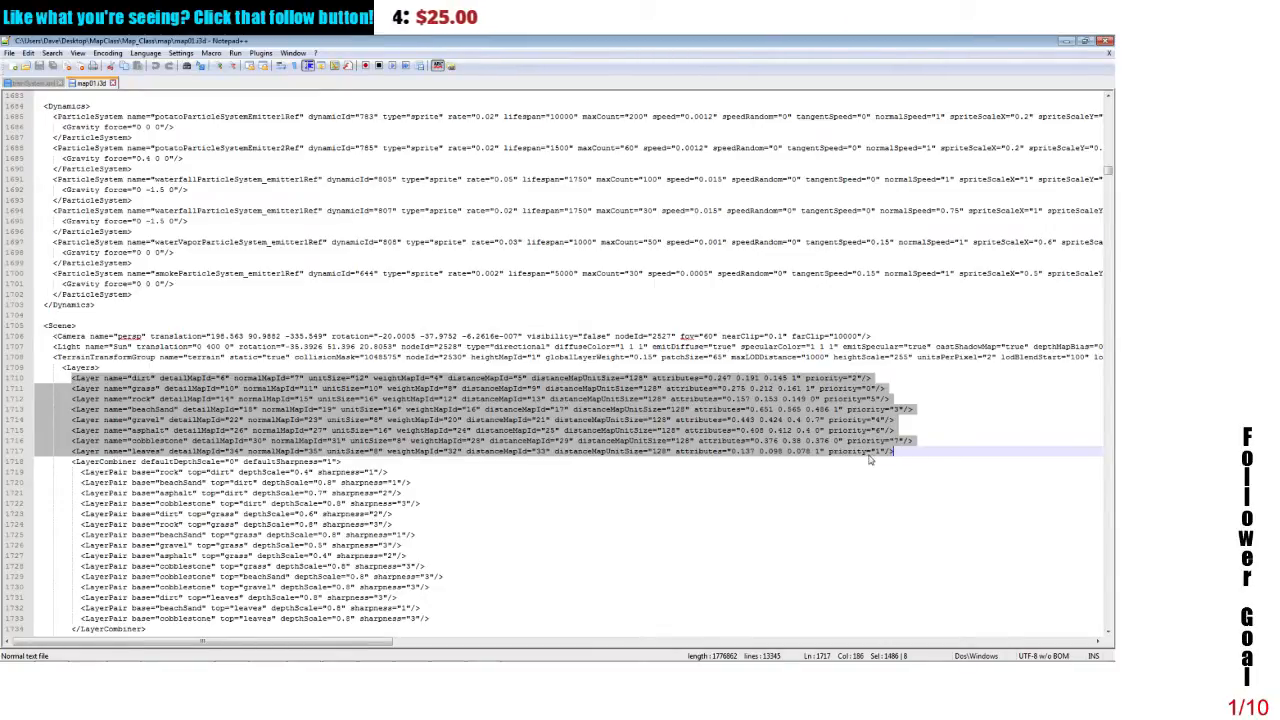
{"action": "left_click", "coordinate": [920, 388]}
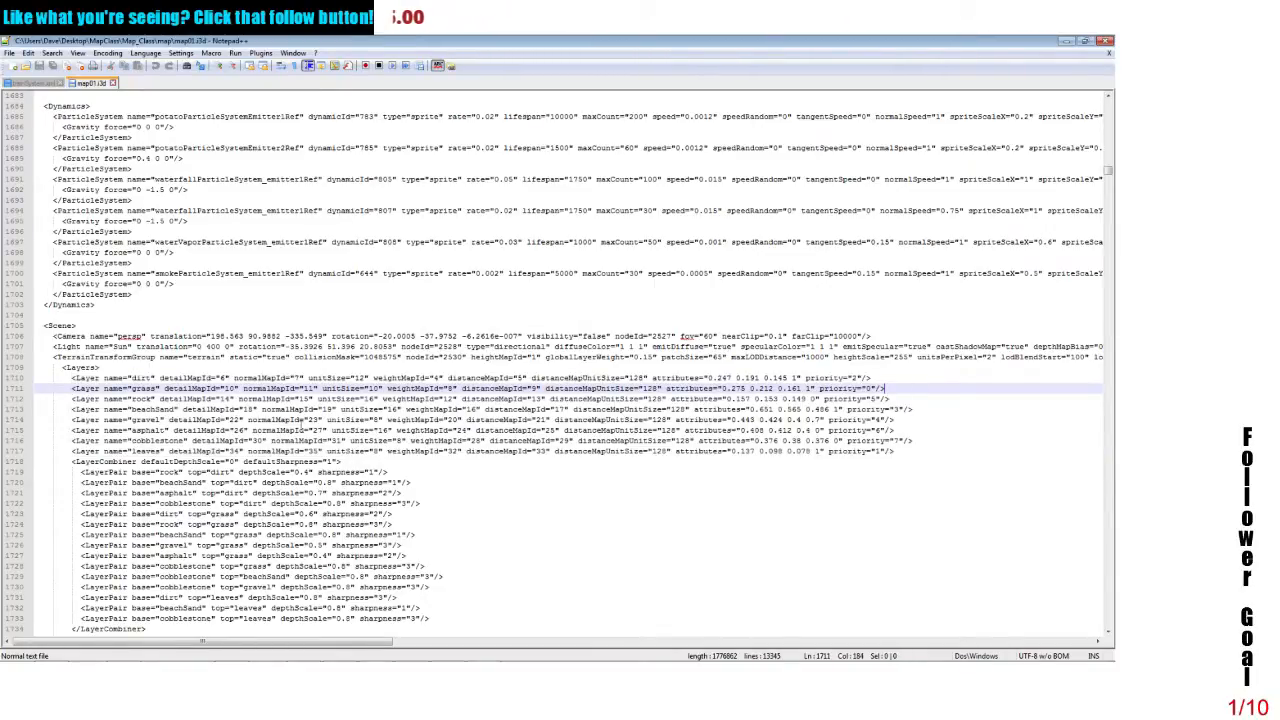
- Copy the cobblestone Layer line and paste it on a new line after the leaves layer
{"action": "left_click_drag", "start_coordinate": [72, 440], "coordinate": [890, 450]}
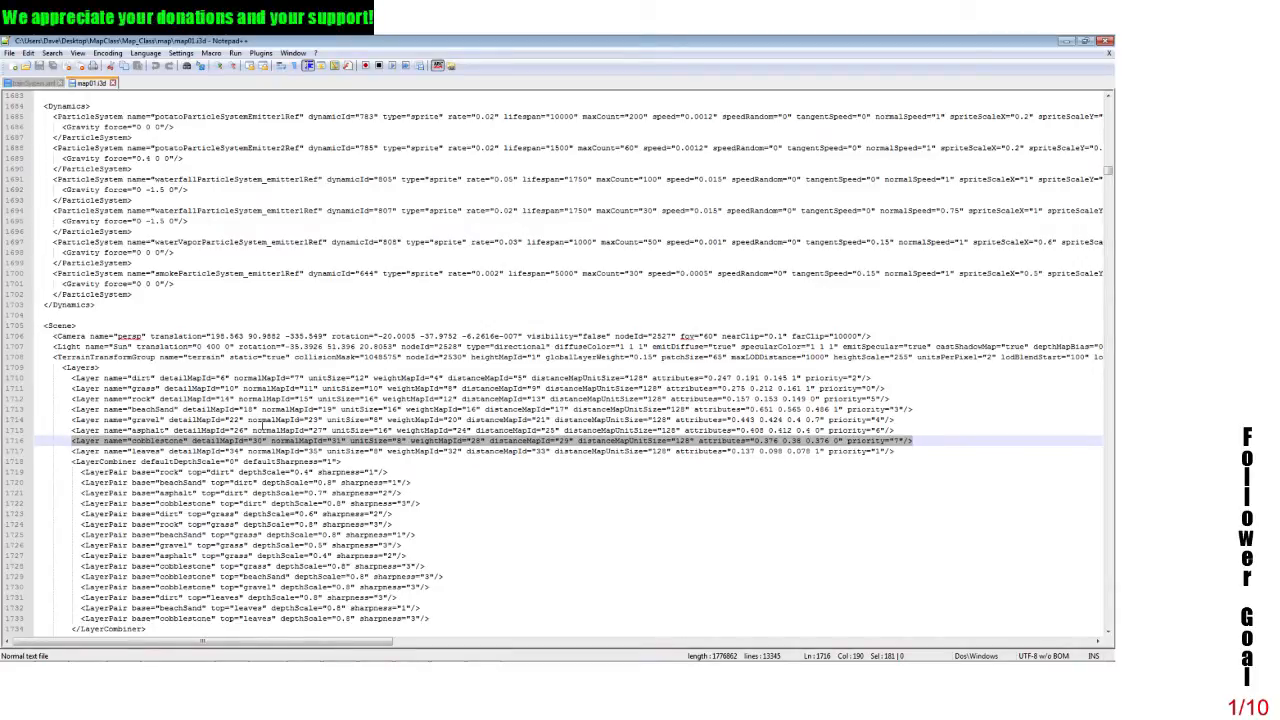
{"action": "right_click", "coordinate": [373, 446]}
{"action": "left_click", "coordinate": [390, 458]}
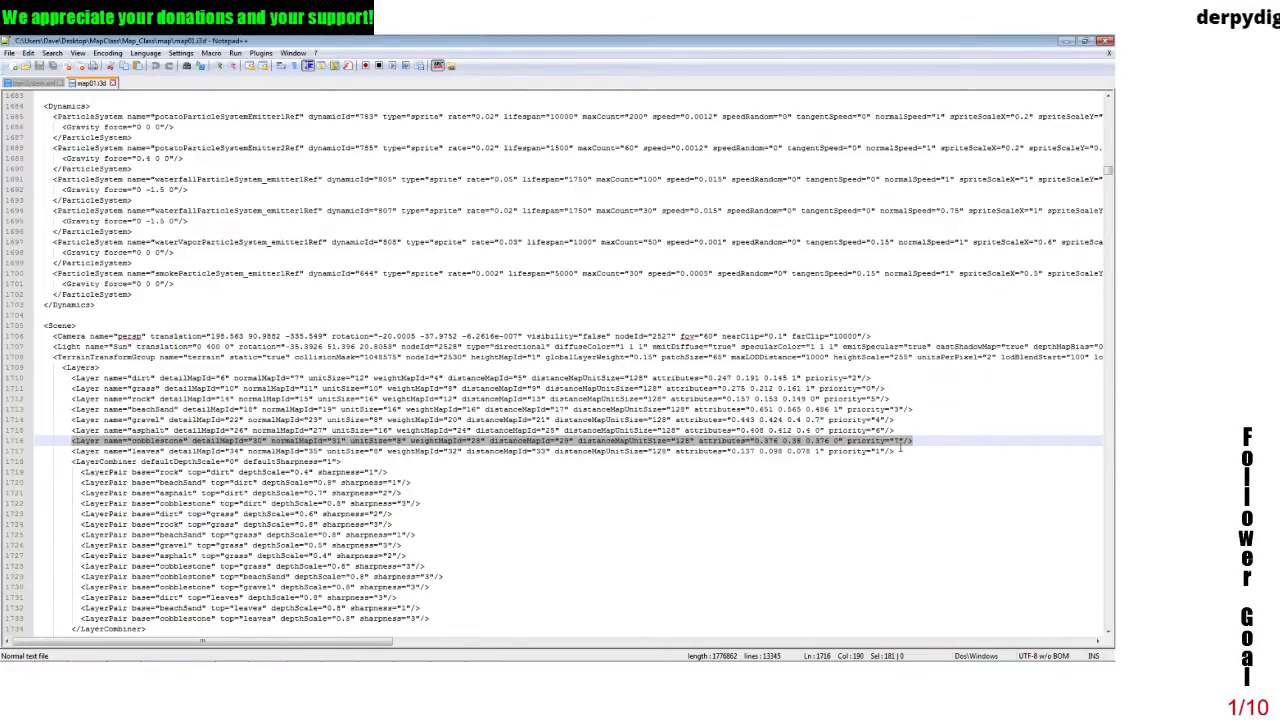
{"action": "left_click", "coordinate": [902, 452]}
{"action": "key", "text": "Return"}
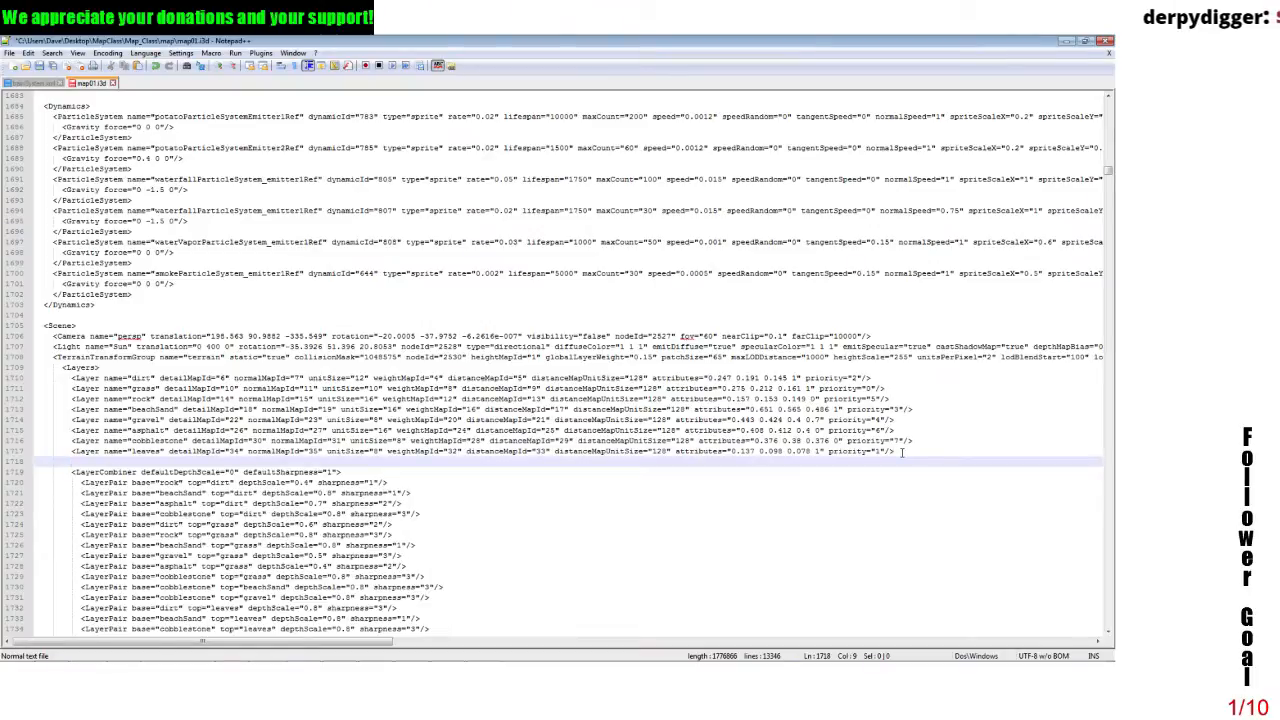
{"action": "key", "text": "ctrl+v"}
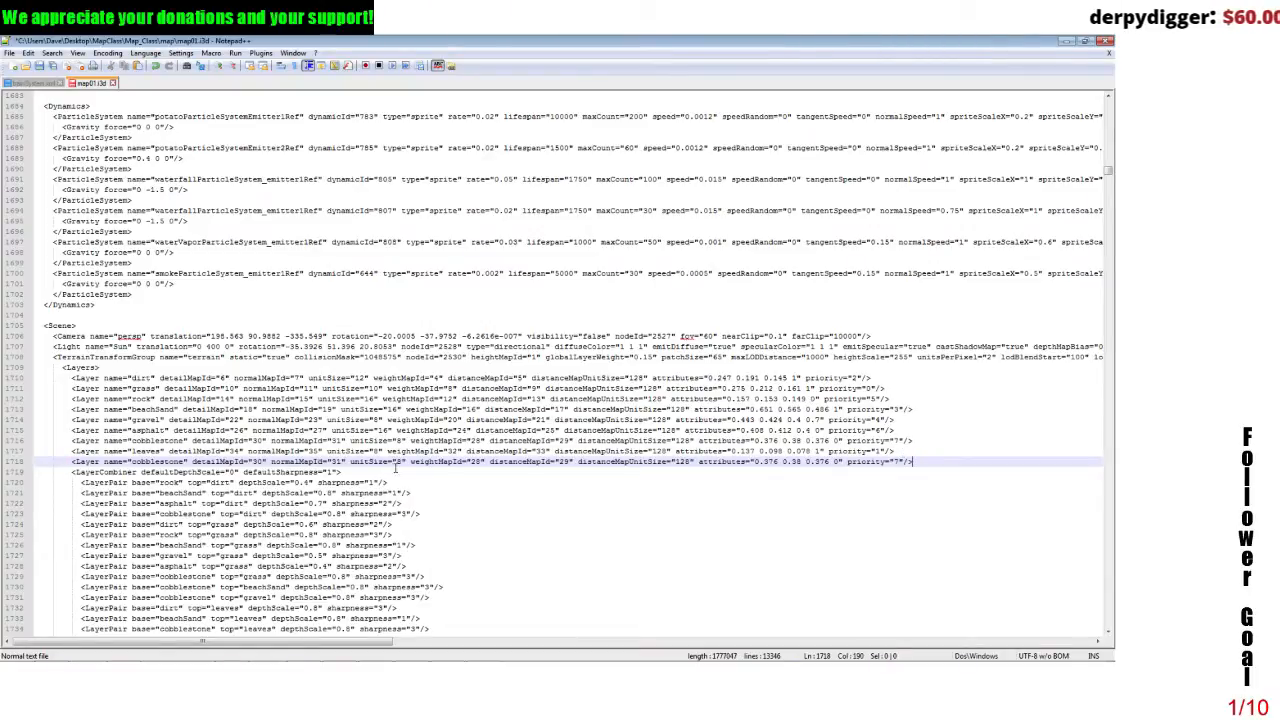
- Rename the pasted cobblestone layer as paver and set its priority to 8
{"action": "left_click", "coordinate": [133, 461]}
{"action": "double_click", "coordinate": [140, 461]}
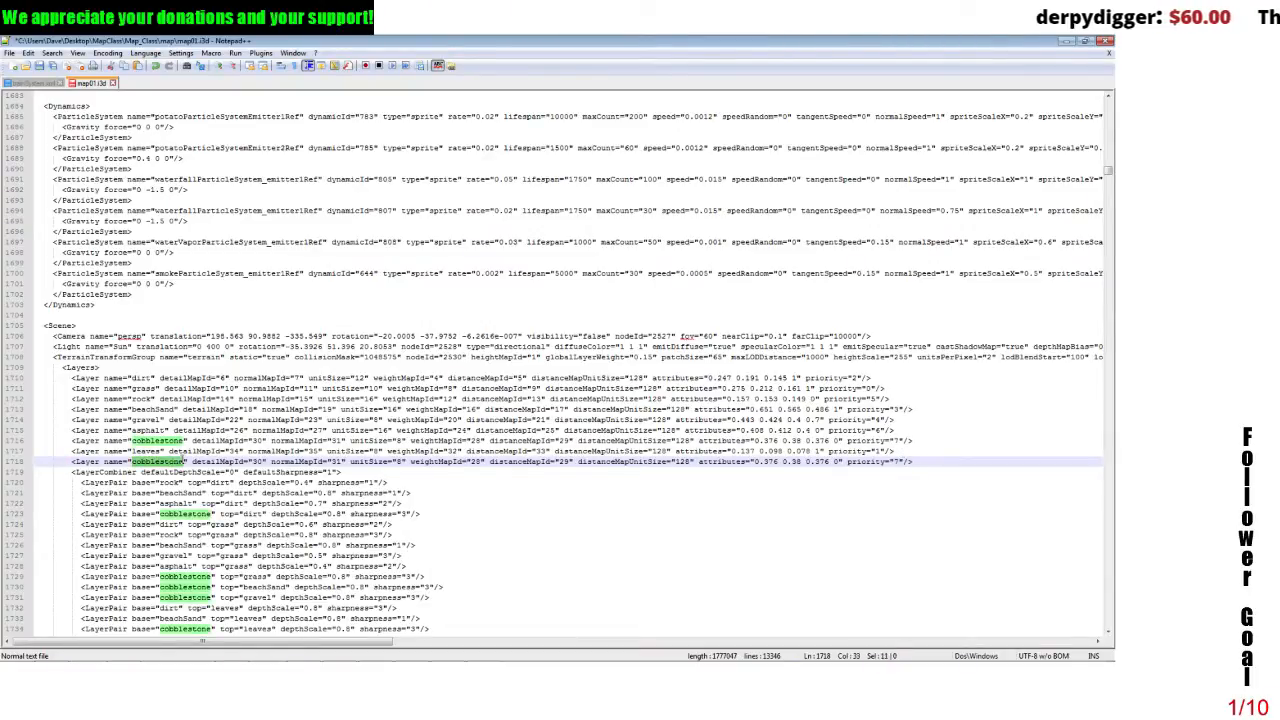
{"action": "type", "text": "gravel"}
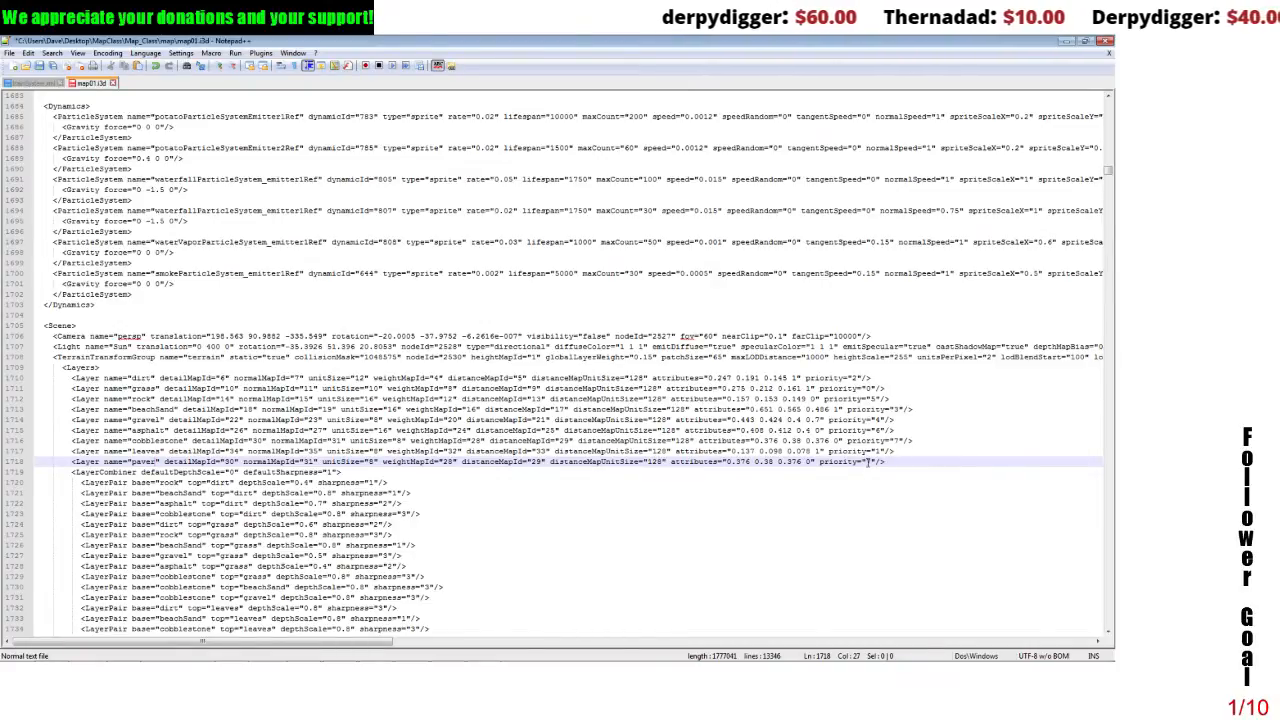
{"action": "double_click", "coordinate": [867, 462]}
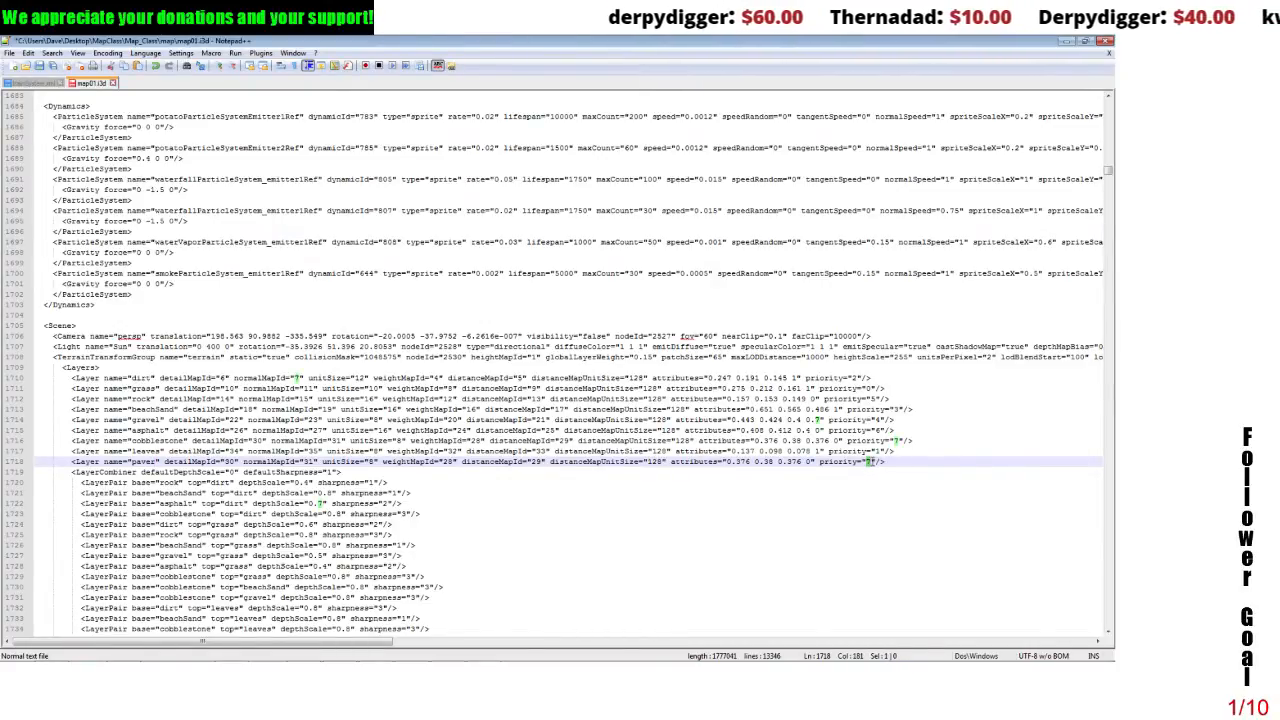
{"action": "type", "text": "8"}
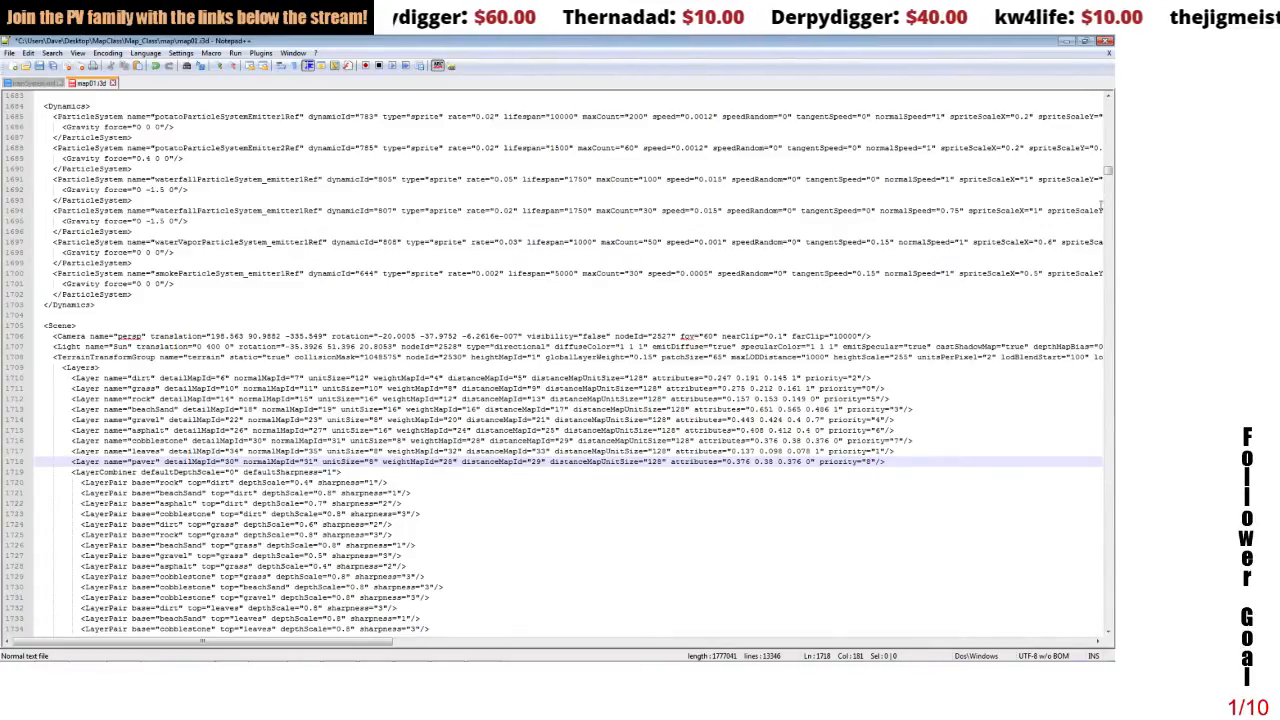
- Copy the three consecutive cobblestone LayerPair lines for grass, beachSand and gravel, and paste them after the last LayerPair
{"action": "left_click", "coordinate": [1108, 633]}
{"action": "left_click", "coordinate": [1108, 633]}
{"action": "left_click", "coordinate": [1108, 633]}
{"action": "left_click", "coordinate": [1108, 633]}
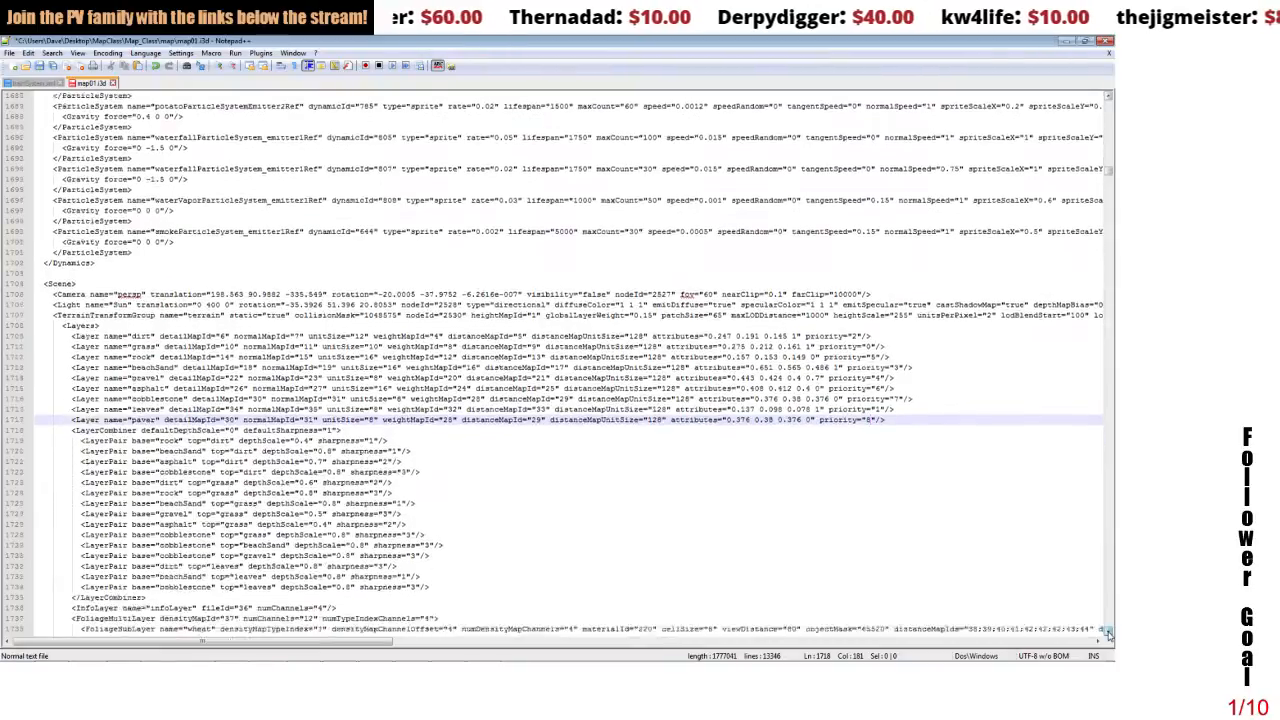
{"action": "left_click", "coordinate": [1108, 633]}
{"action": "left_click", "coordinate": [1108, 633]}
{"action": "left_click", "coordinate": [1108, 633]}
{"action": "left_click", "coordinate": [1108, 633]}
{"action": "left_click", "coordinate": [1108, 633]}
{"action": "left_click", "coordinate": [1108, 633]}
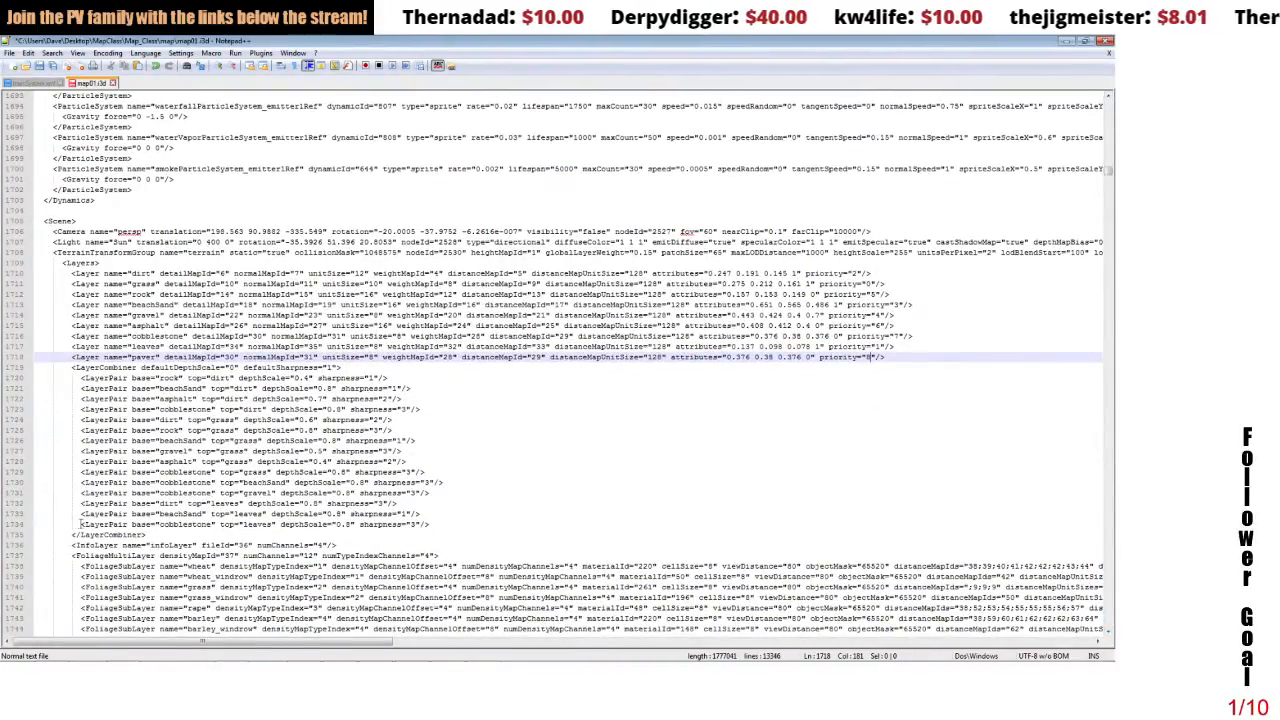
{"action": "left_click_drag", "start_coordinate": [80, 524], "coordinate": [436, 526]}
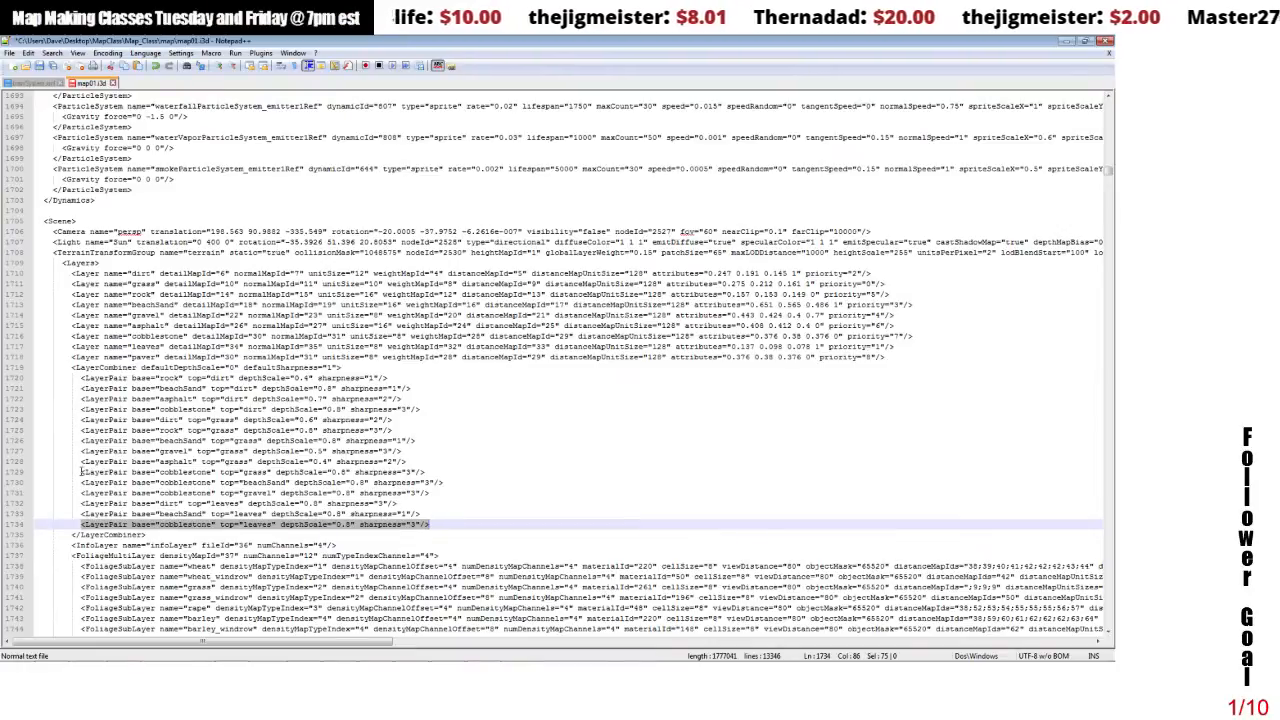
{"action": "left_click_drag", "start_coordinate": [81, 471], "coordinate": [453, 493]}
{"action": "right_click", "coordinate": [333, 475]}
{"action": "left_click", "coordinate": [360, 498]}
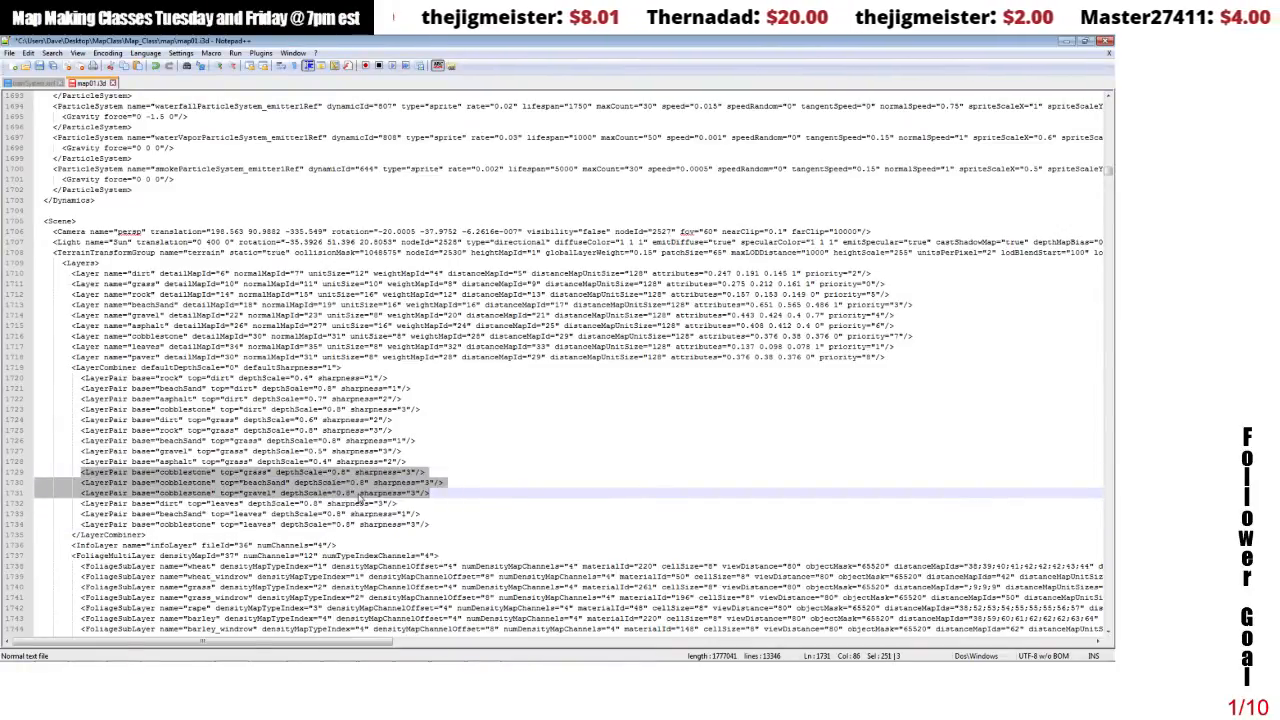
{"action": "left_click", "coordinate": [440, 524]}
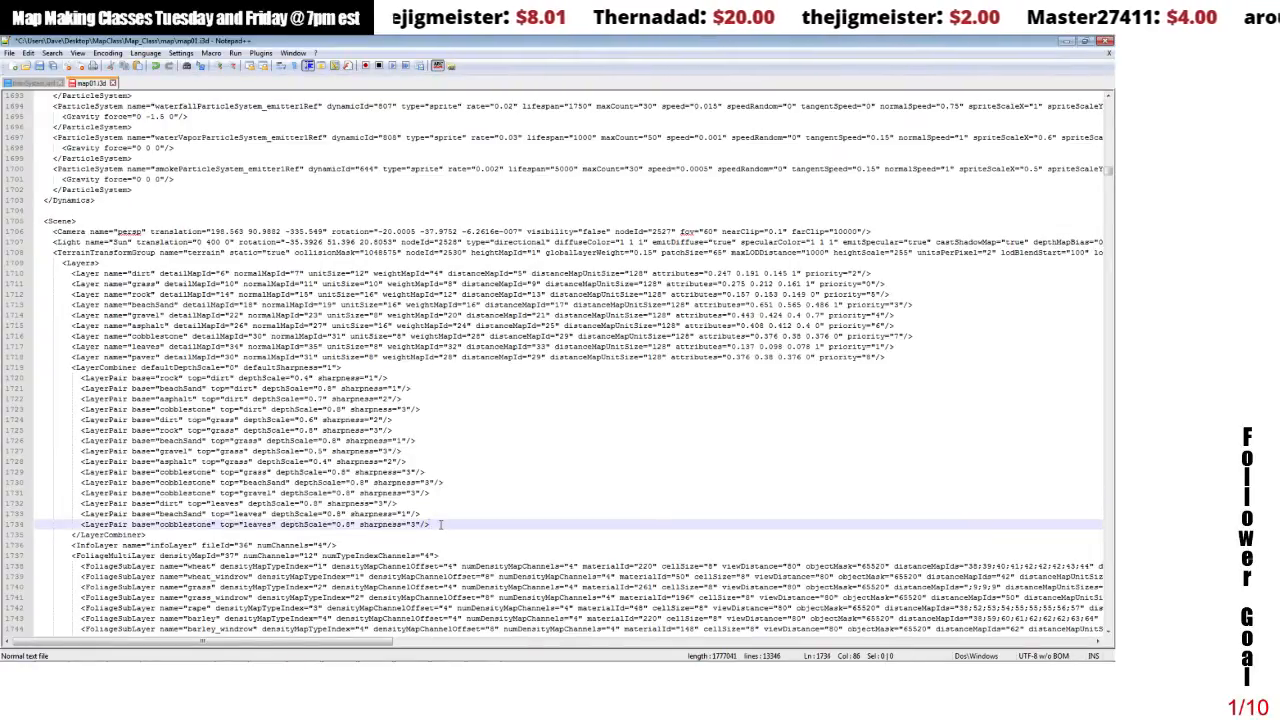
{"action": "key", "text": "Return"}
{"action": "key", "text": "ctrl+v"}
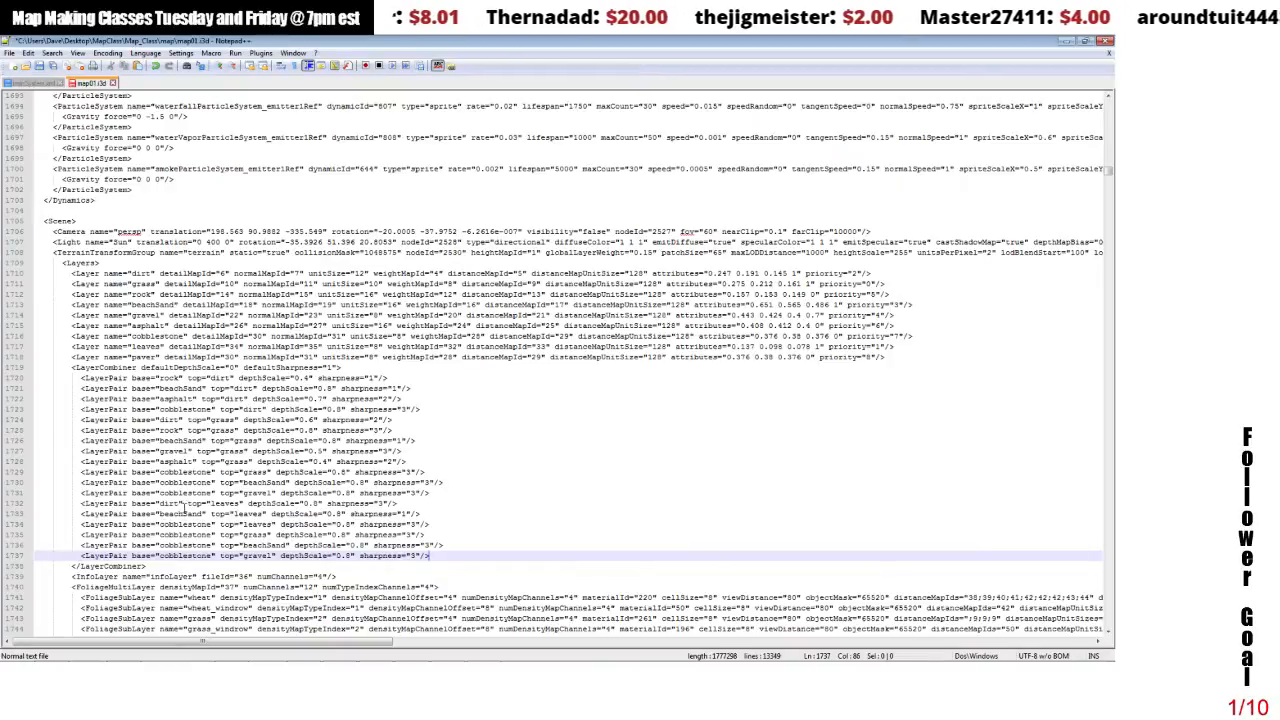
{"action": "left_click", "coordinate": [82, 513]}
{"action": "left_click_drag", "start_coordinate": [82, 513], "coordinate": [430, 515]}
{"action": "right_click", "coordinate": [405, 525]}
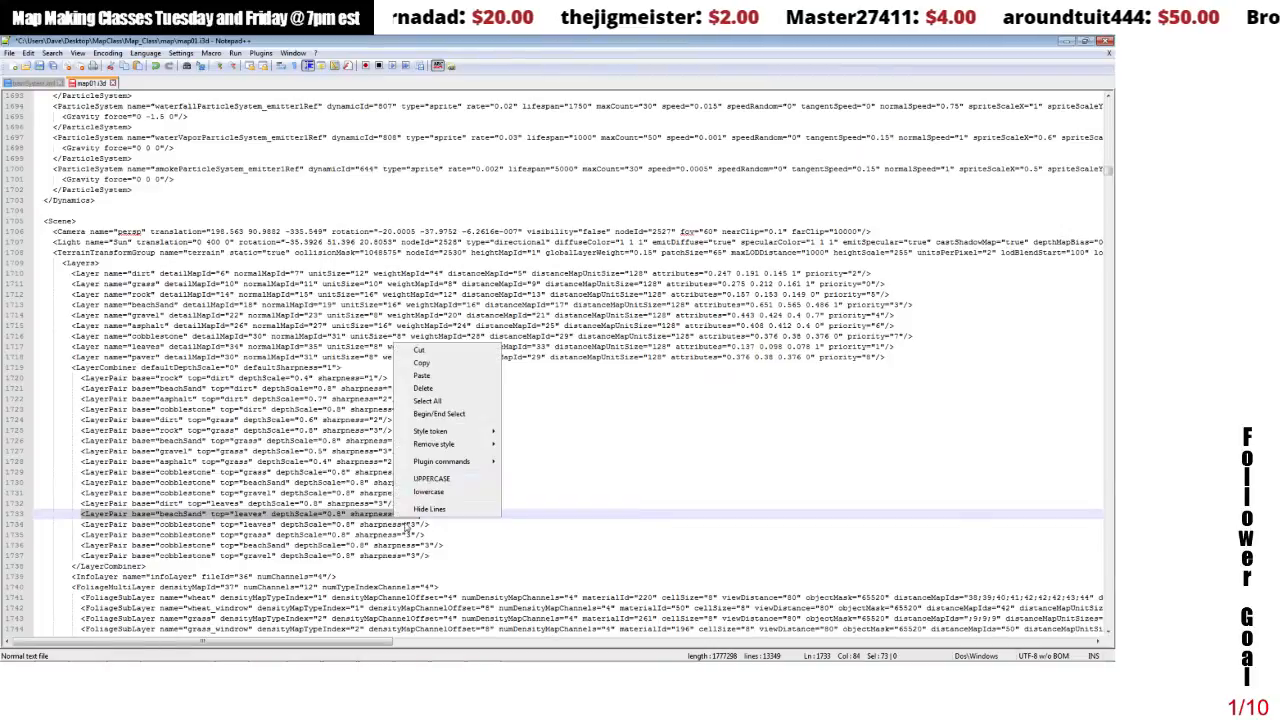
{"action": "left_click", "coordinate": [422, 363]}
{"action": "left_click", "coordinate": [443, 557]}
{"action": "key", "text": "Return"}
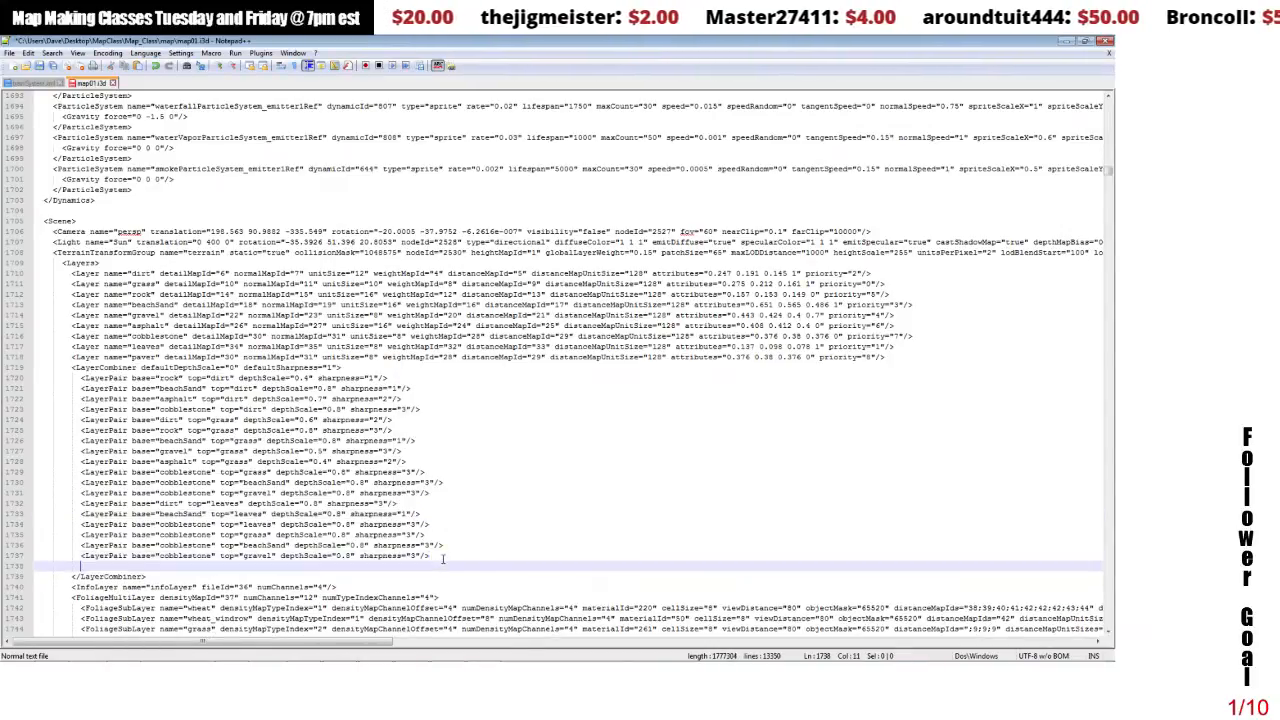
{"action": "key", "text": "ctrl+v"}
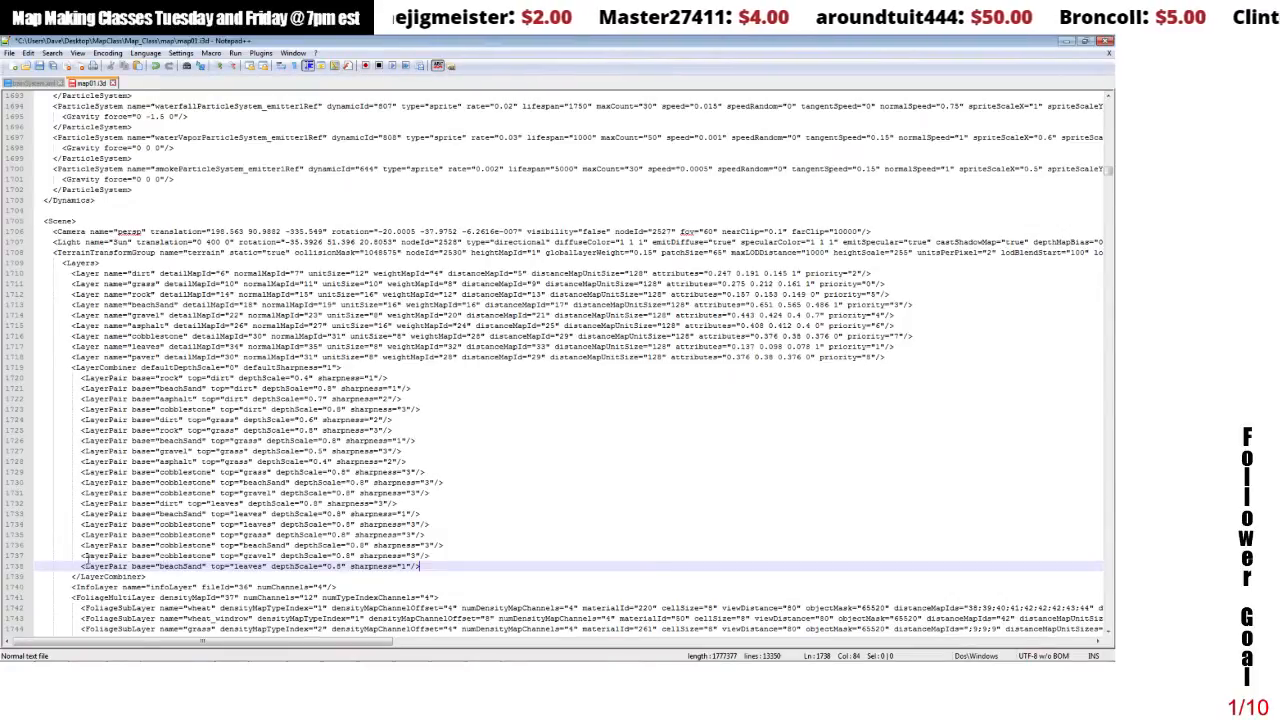
{"action": "left_click_drag", "start_coordinate": [81, 566], "coordinate": [437, 566]}
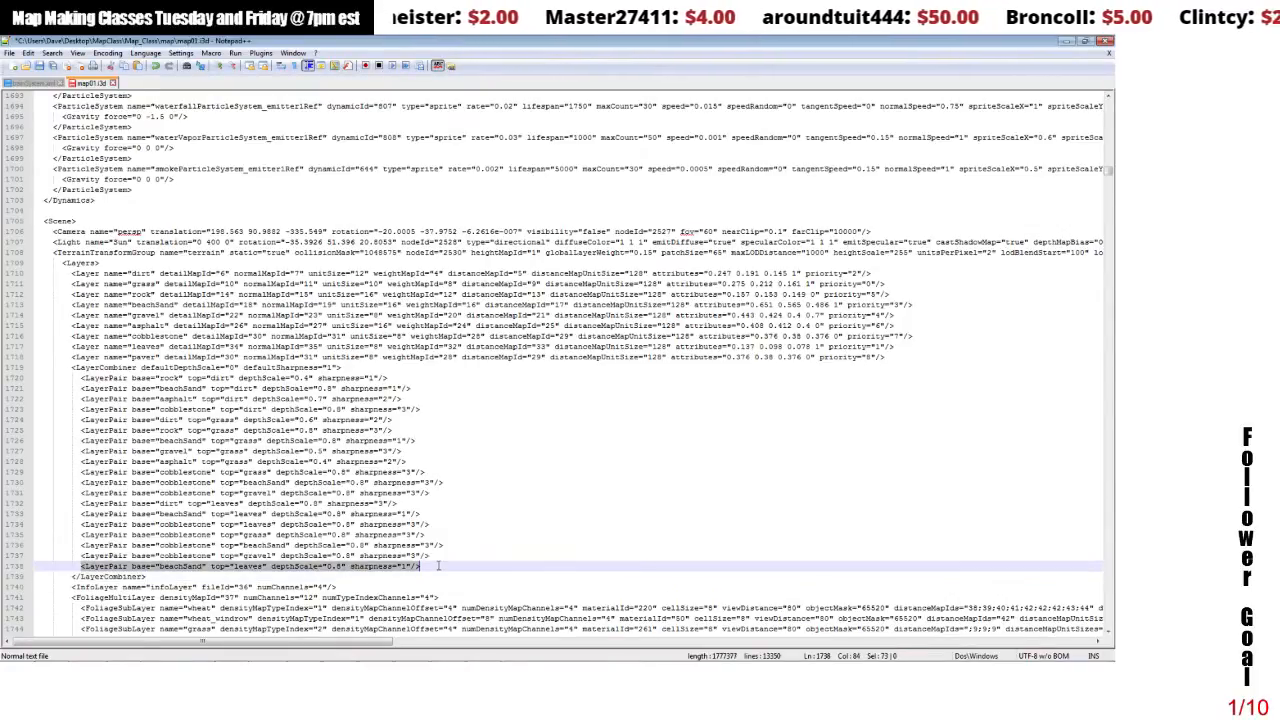
{"action": "key", "text": "Delete"}
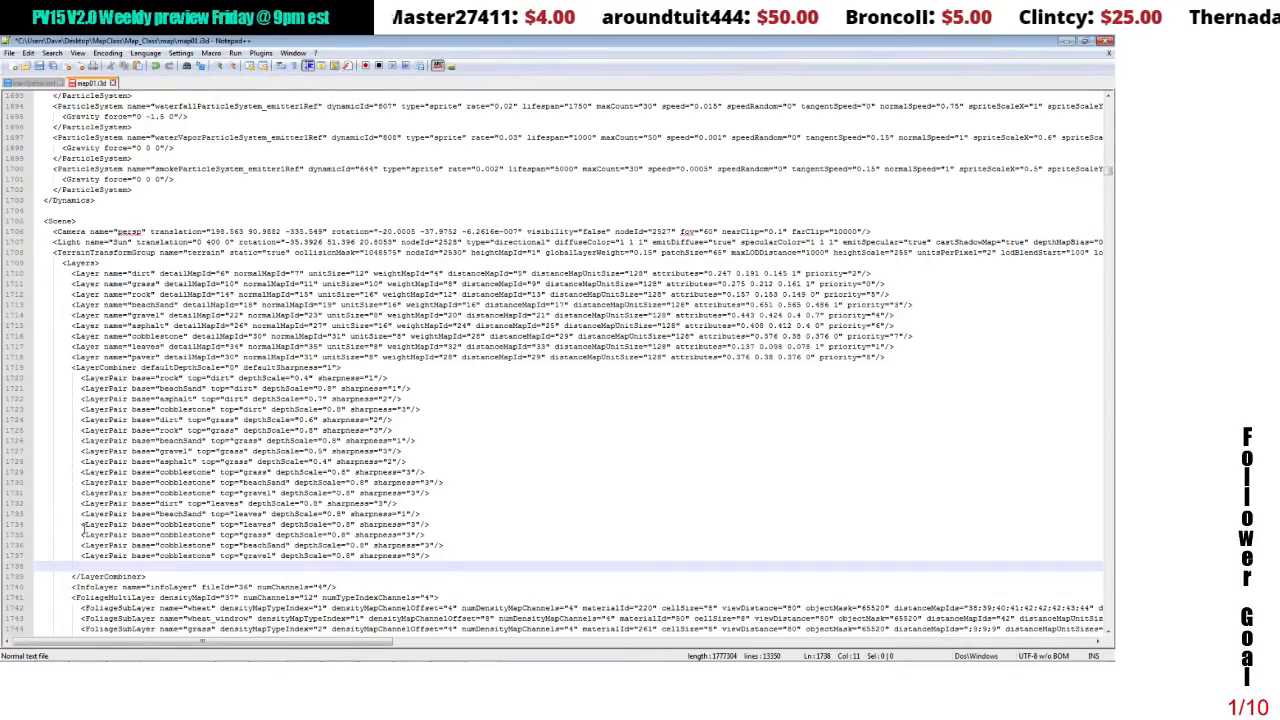
- Copy the cobblestone and leaves LayerPair line and paste it below the last pasted cobblestone and gravel pair
{"action": "left_click_drag", "start_coordinate": [82, 524], "coordinate": [432, 525]}
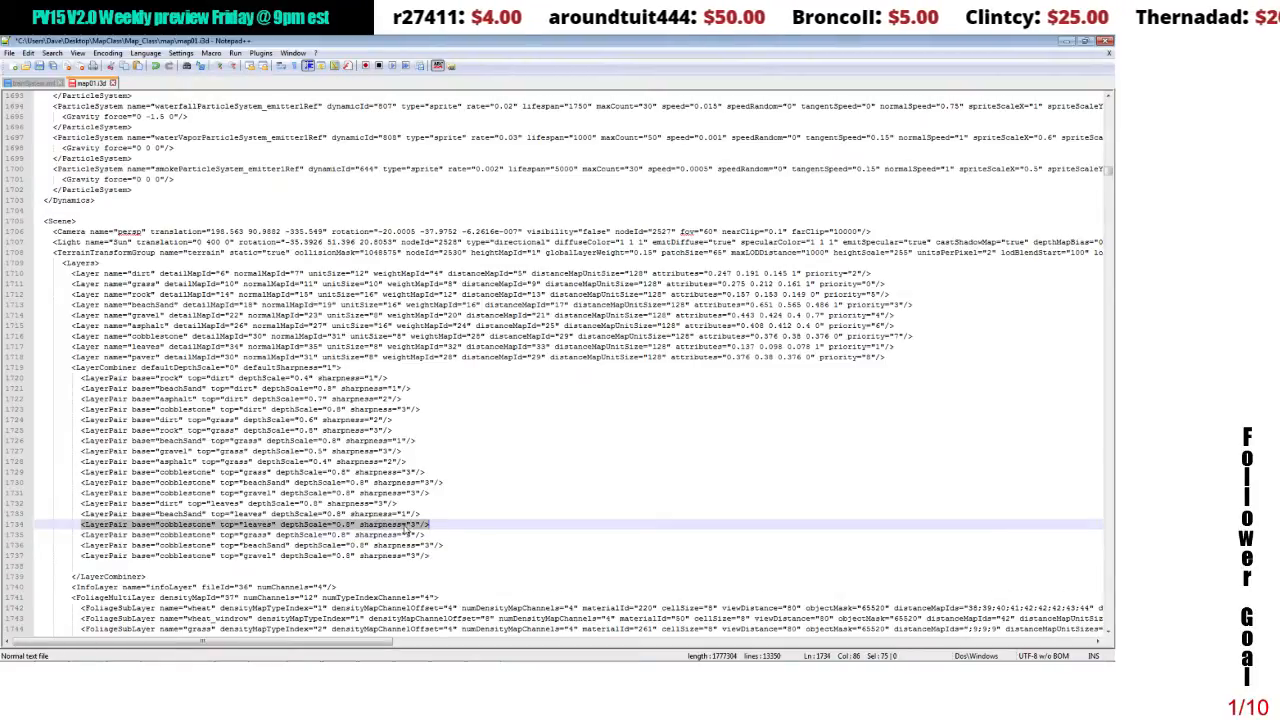
{"action": "right_click", "coordinate": [404, 526]}
{"action": "left_click", "coordinate": [445, 558]}
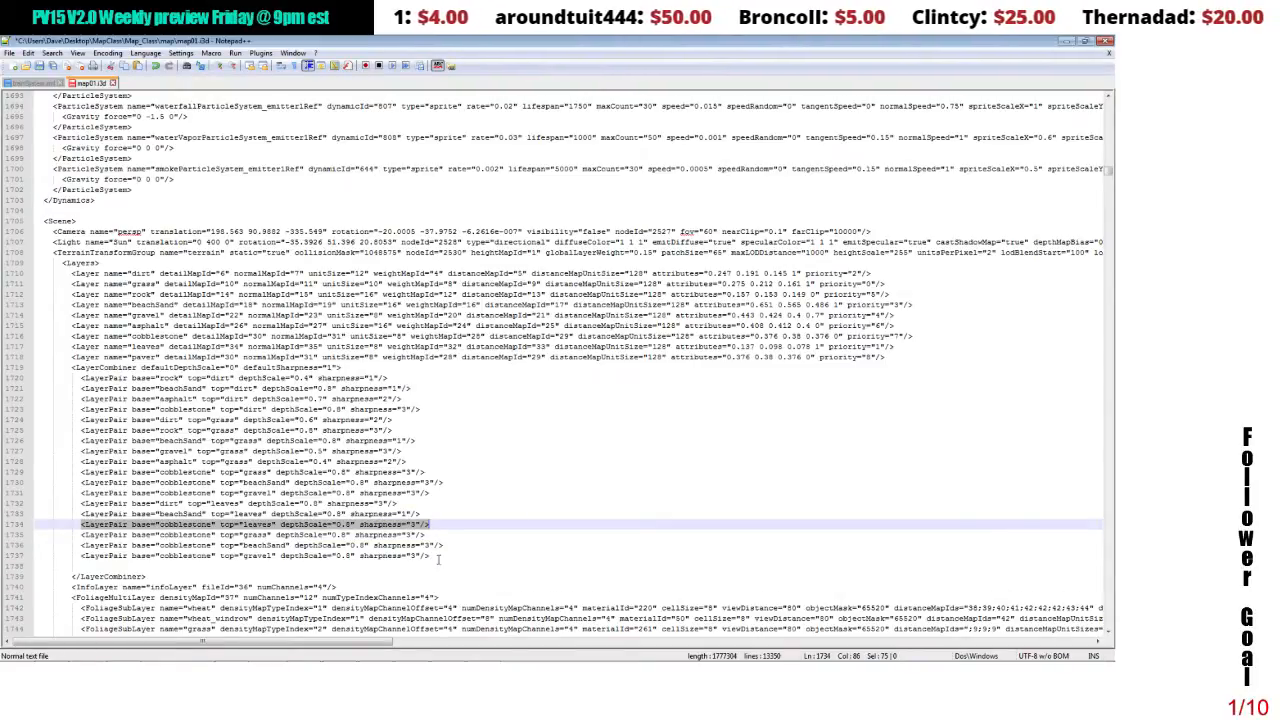
{"action": "left_click", "coordinate": [445, 558]}
{"action": "key", "text": "Return"}
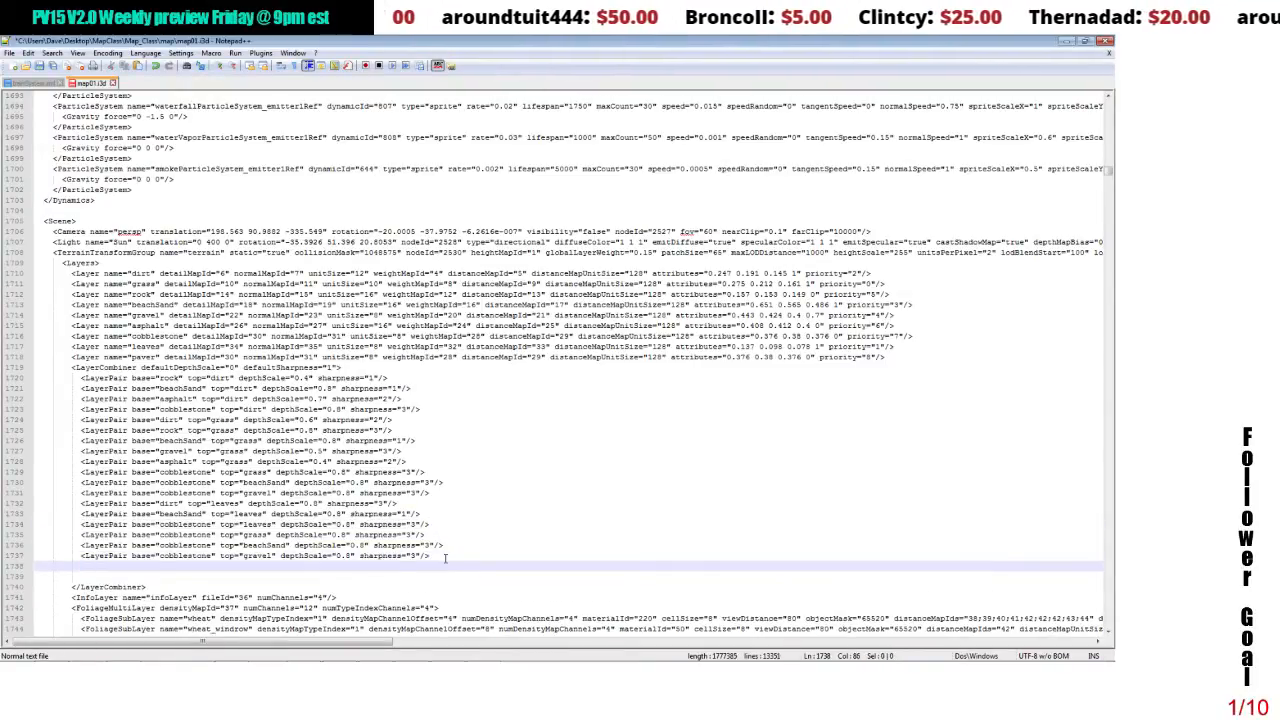
{"action": "key", "text": "ctrl+v"}
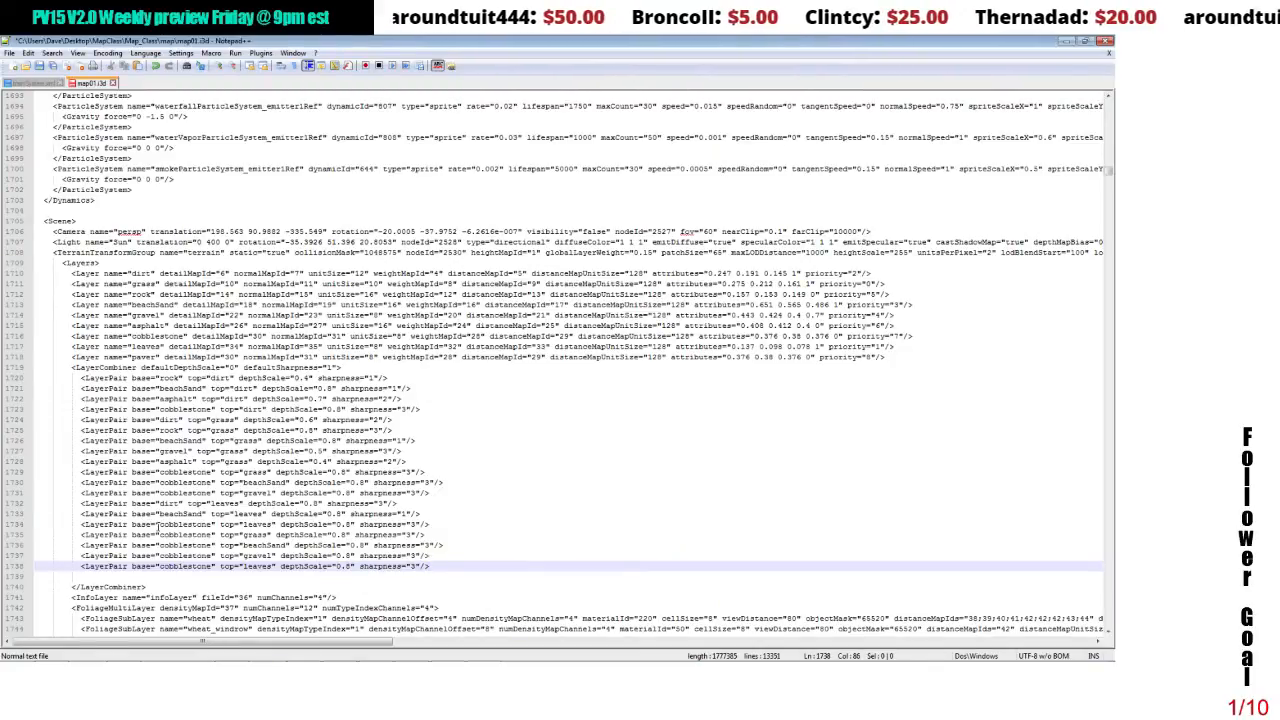
- Change the base to paver in the LayerPair lines on 1734, 1735 and 1736, covering leaves, grass and beachSand
{"action": "left_click_drag", "start_coordinate": [160, 524], "coordinate": [212, 528]}
{"action": "type", "text": "paver"}
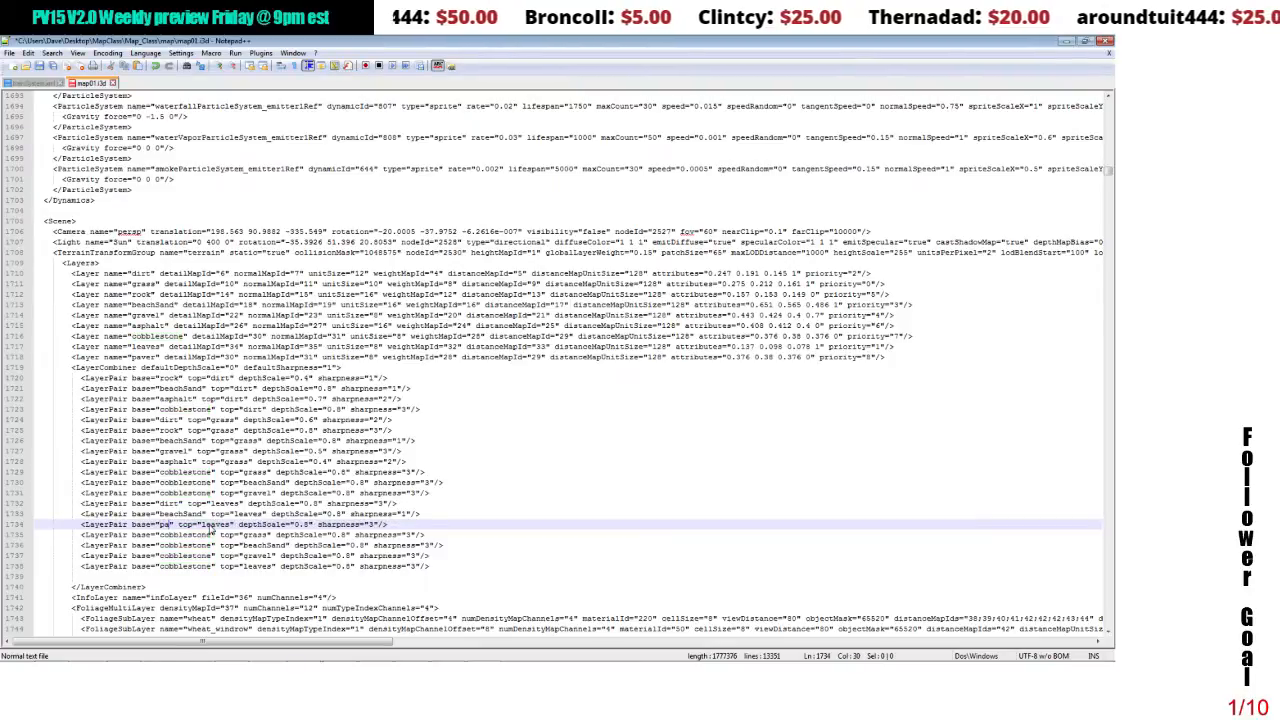
{"action": "left_click_drag", "start_coordinate": [162, 535], "coordinate": [212, 538]}
{"action": "type", "text": "paver"}
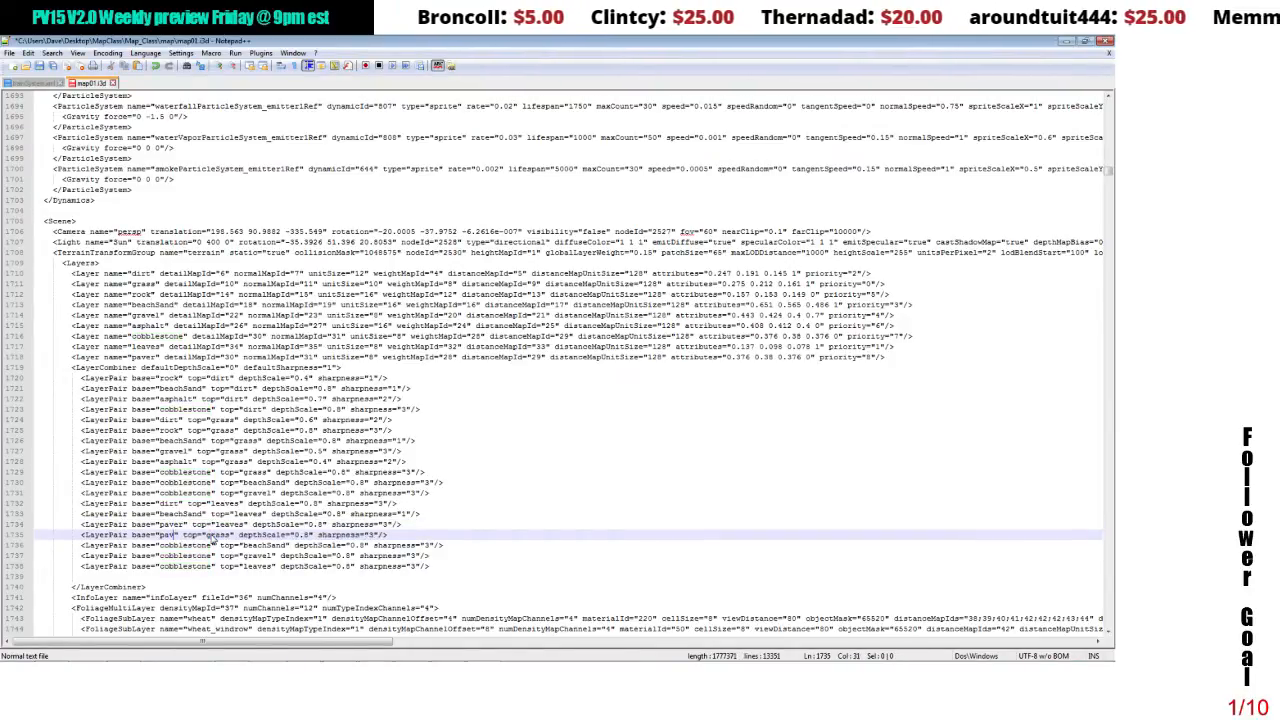
{"action": "left_click_drag", "start_coordinate": [160, 545], "coordinate": [212, 553]}
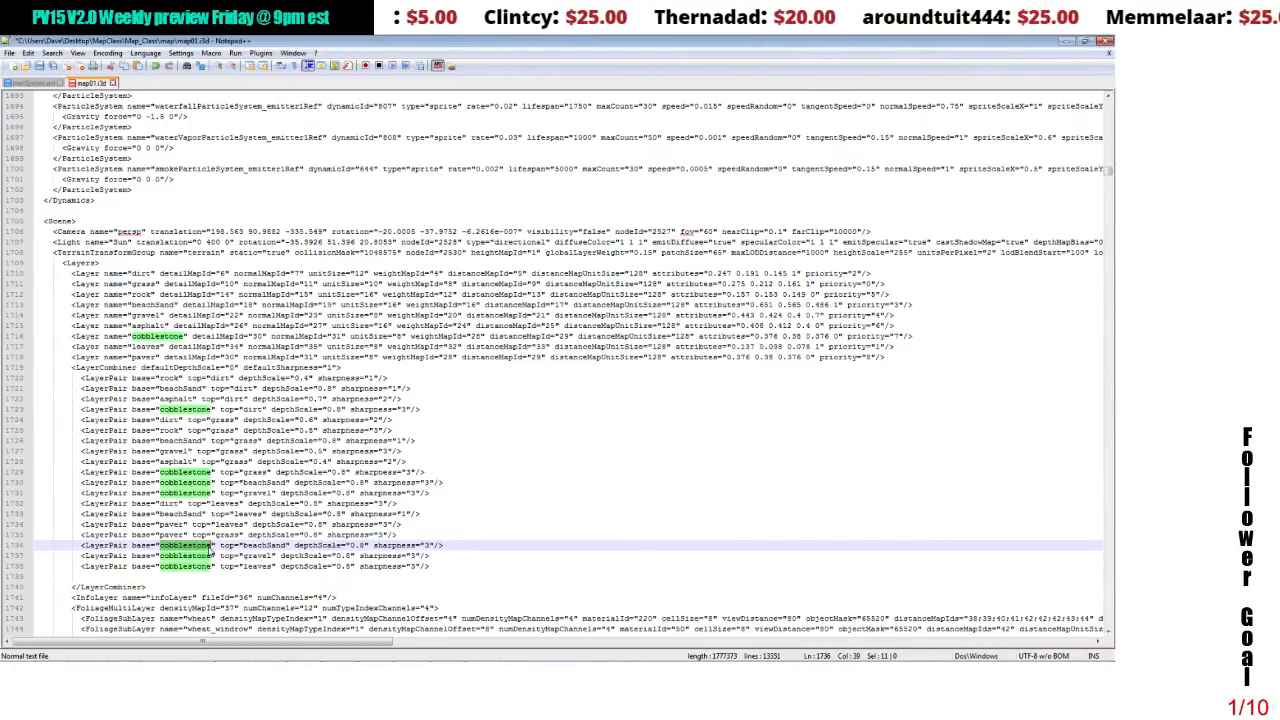
{"action": "type", "text": "paver"}
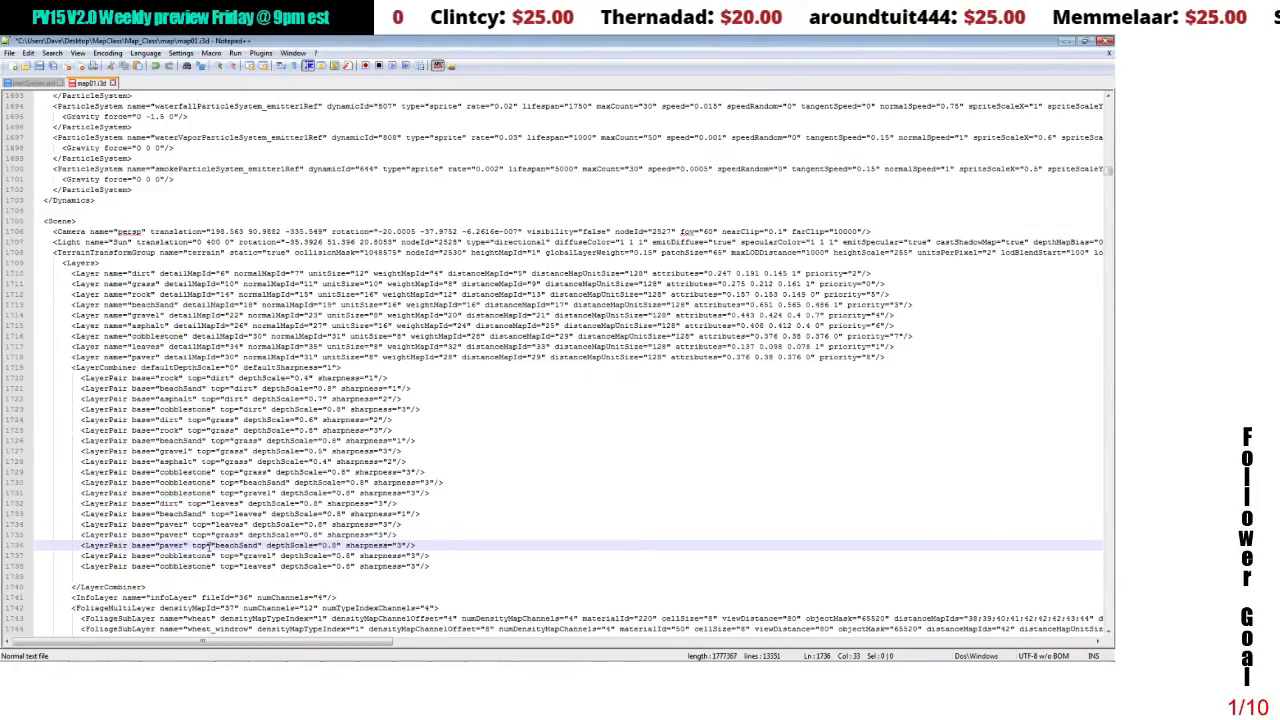
- Restore the base of the original leaves LayerPair on line 1734 to cobblestone
{"action": "double_click", "coordinate": [162, 524]}
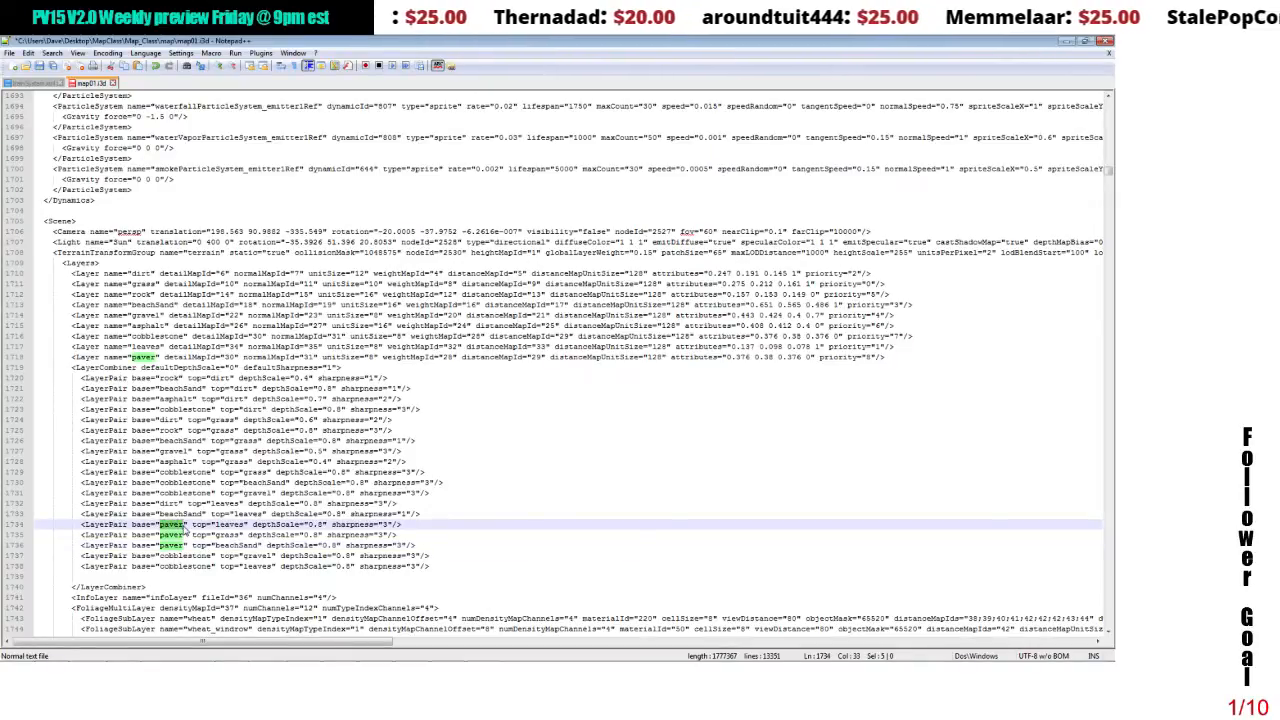
{"action": "type", "text": "cobbles"}
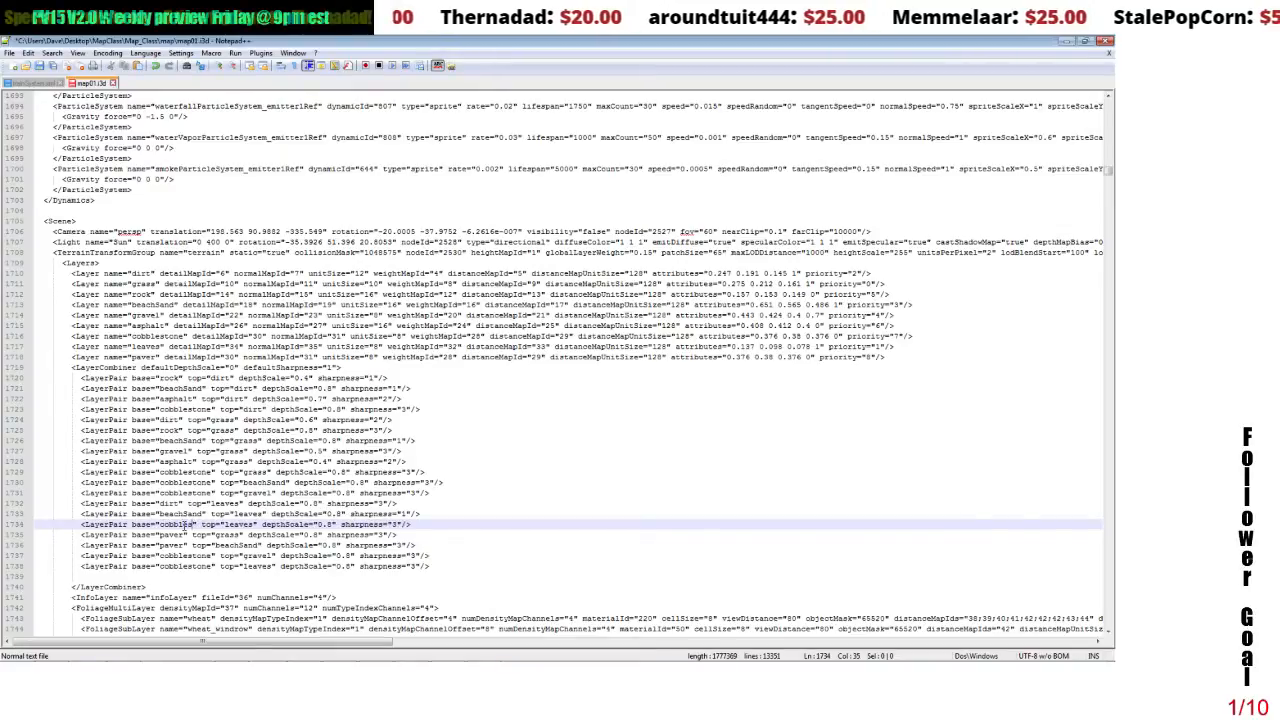
{"action": "type", "text": "tone"}
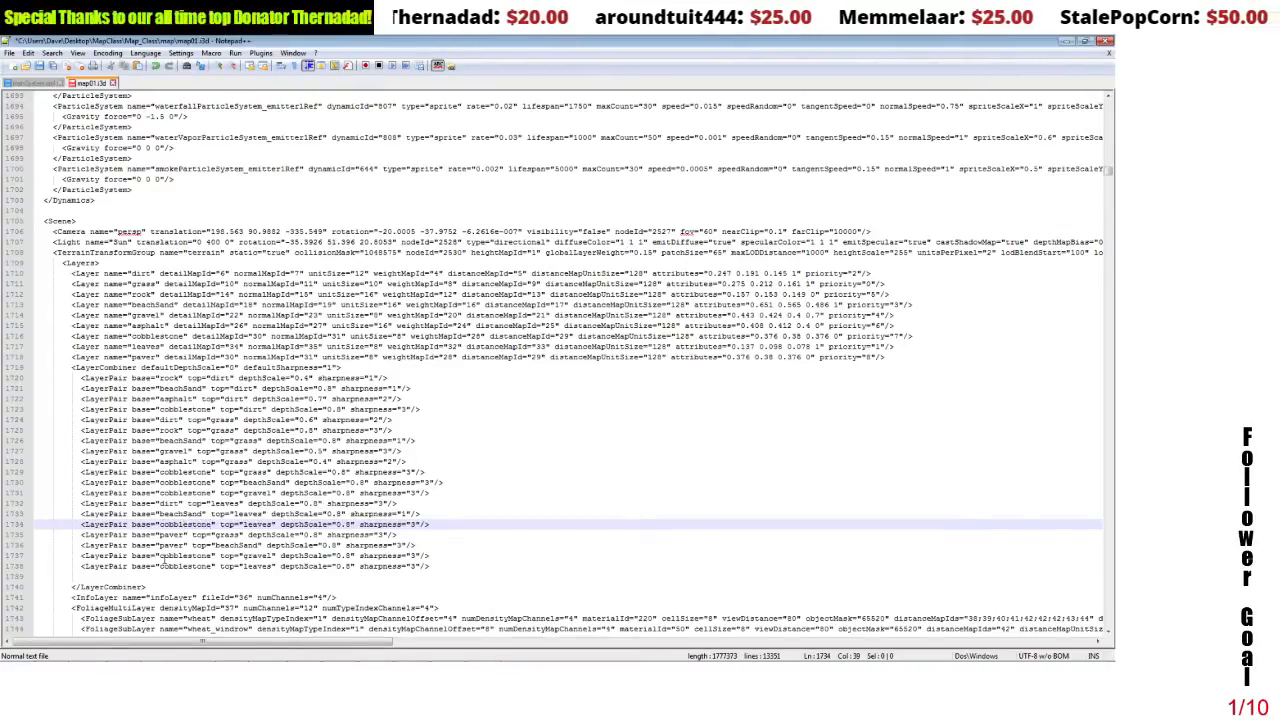
- Change the base from cobblestone to paver in the pasted gravel and leaves LayerPair lines, 1737 and 1738
{"action": "left_click_drag", "start_coordinate": [160, 556], "coordinate": [212, 556]}
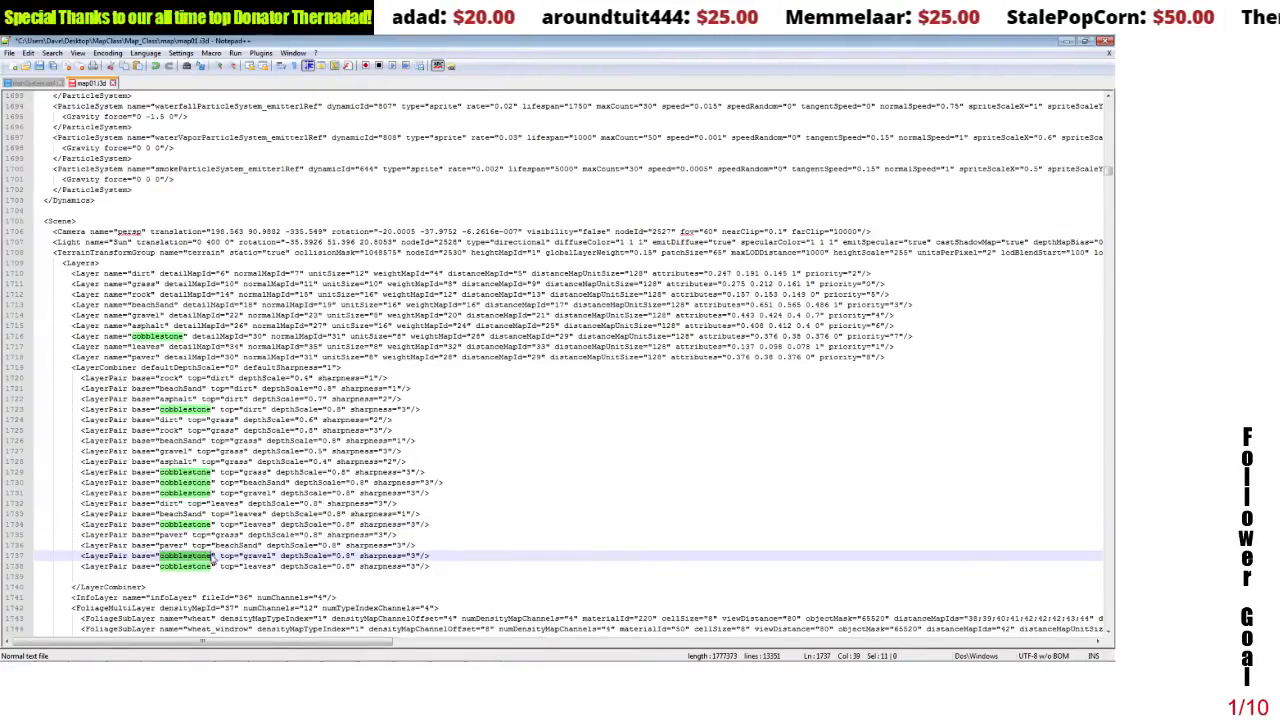
{"action": "type", "text": "paver"}
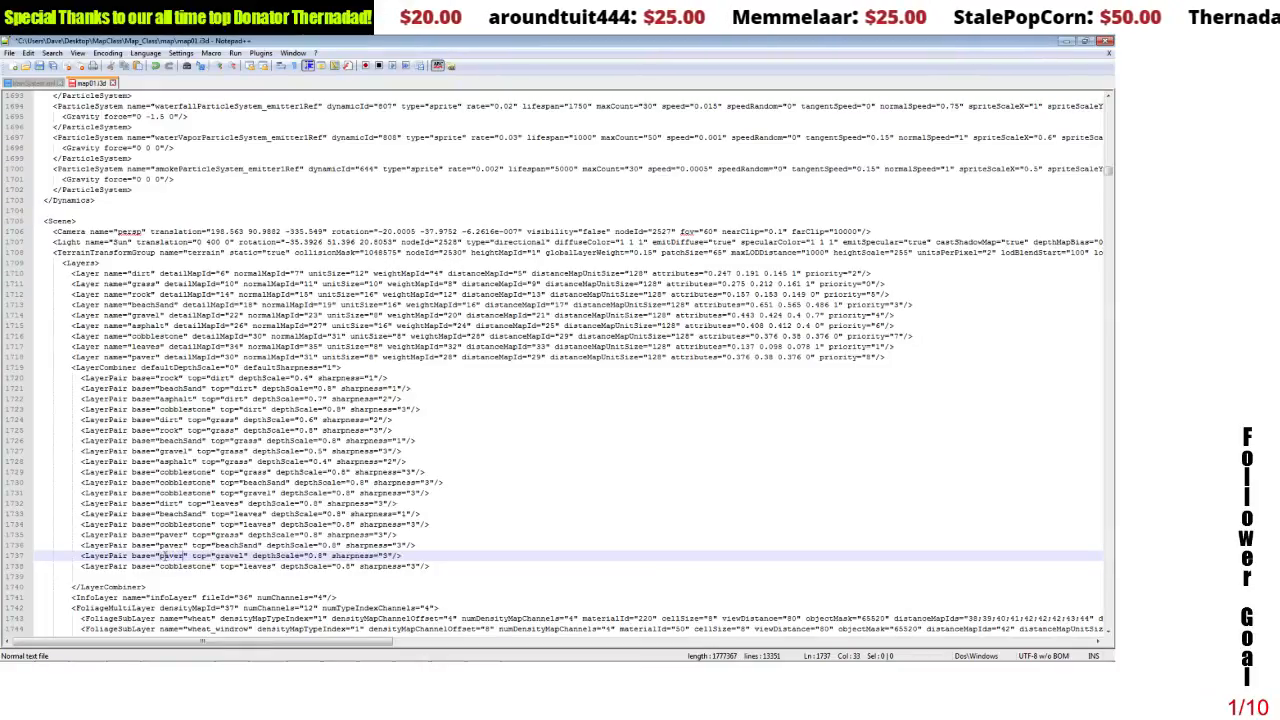
{"action": "left_click_drag", "start_coordinate": [160, 566], "coordinate": [212, 566]}
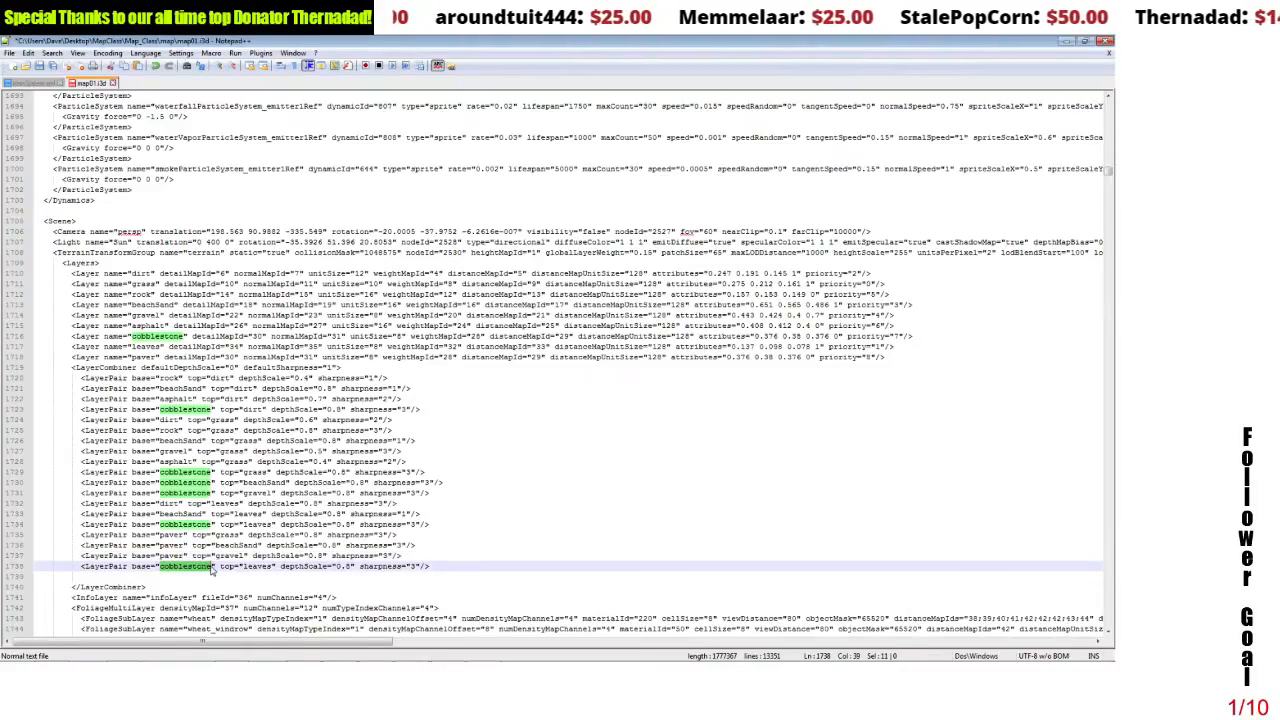
{"action": "type", "text": "pa"}
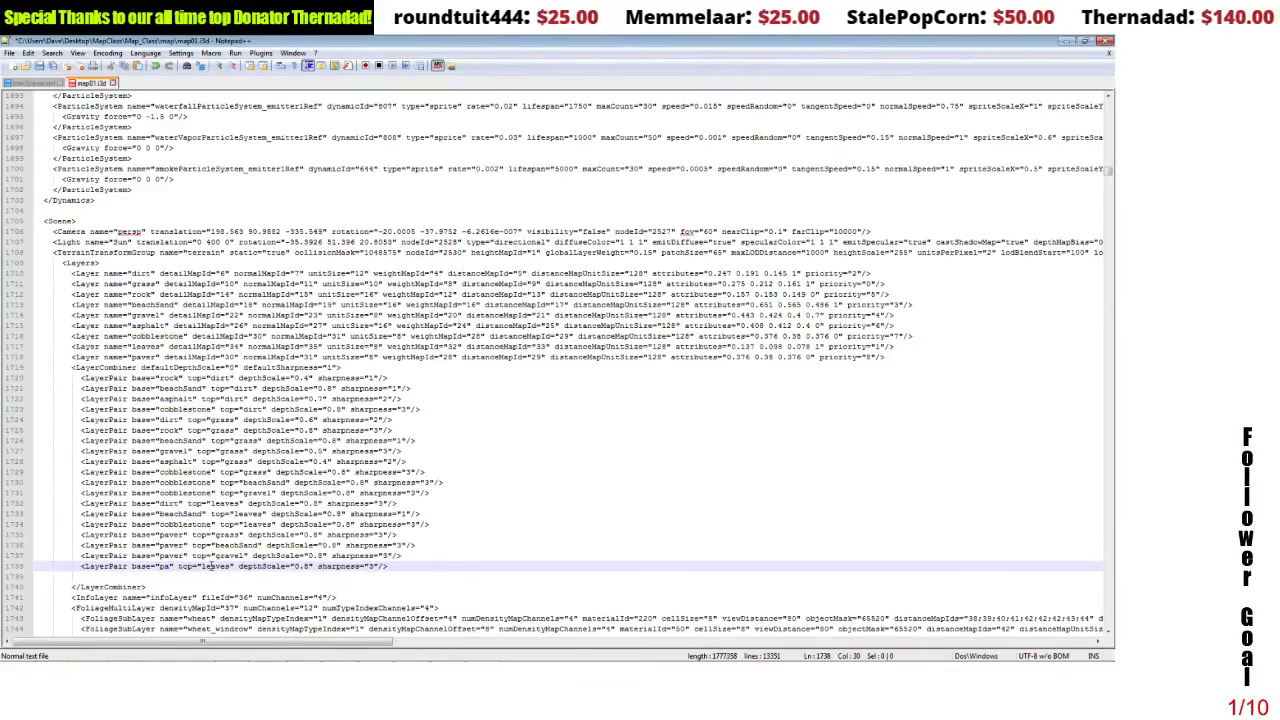
{"action": "type", "text": "ver"}
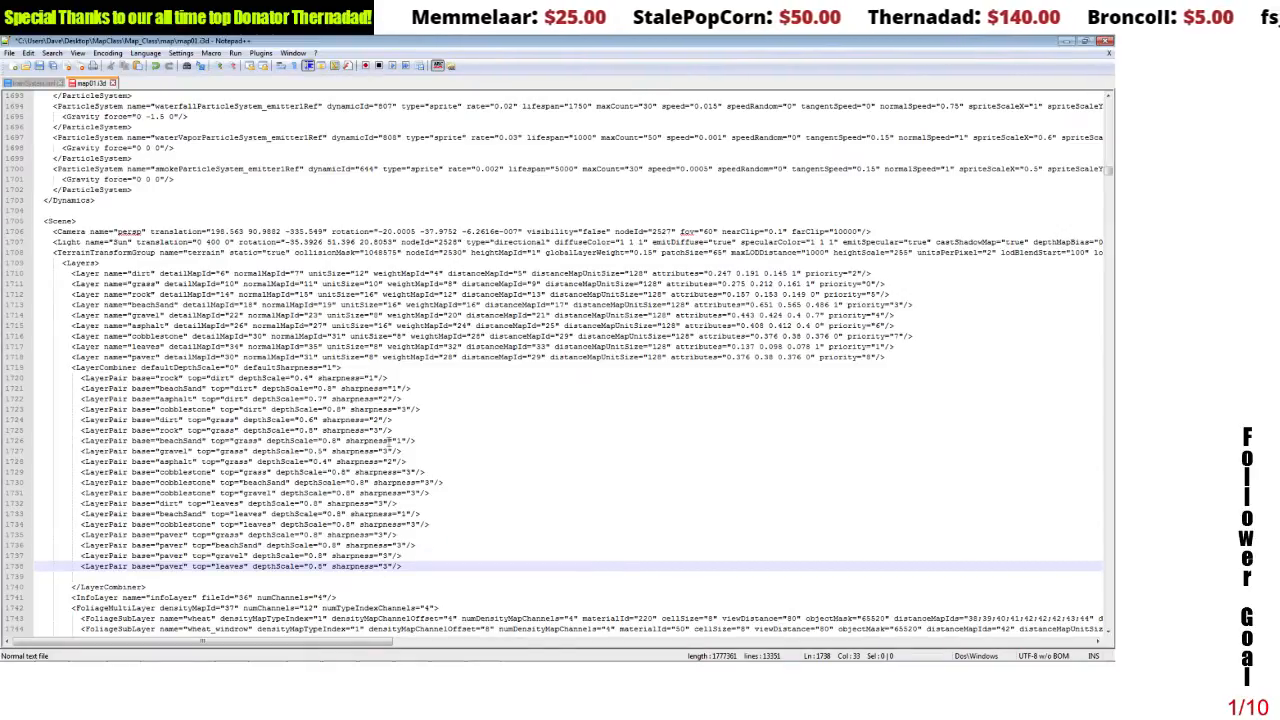
{"action": "left_click", "coordinate": [392, 440]}
{"action": "left_click", "coordinate": [384, 461]}
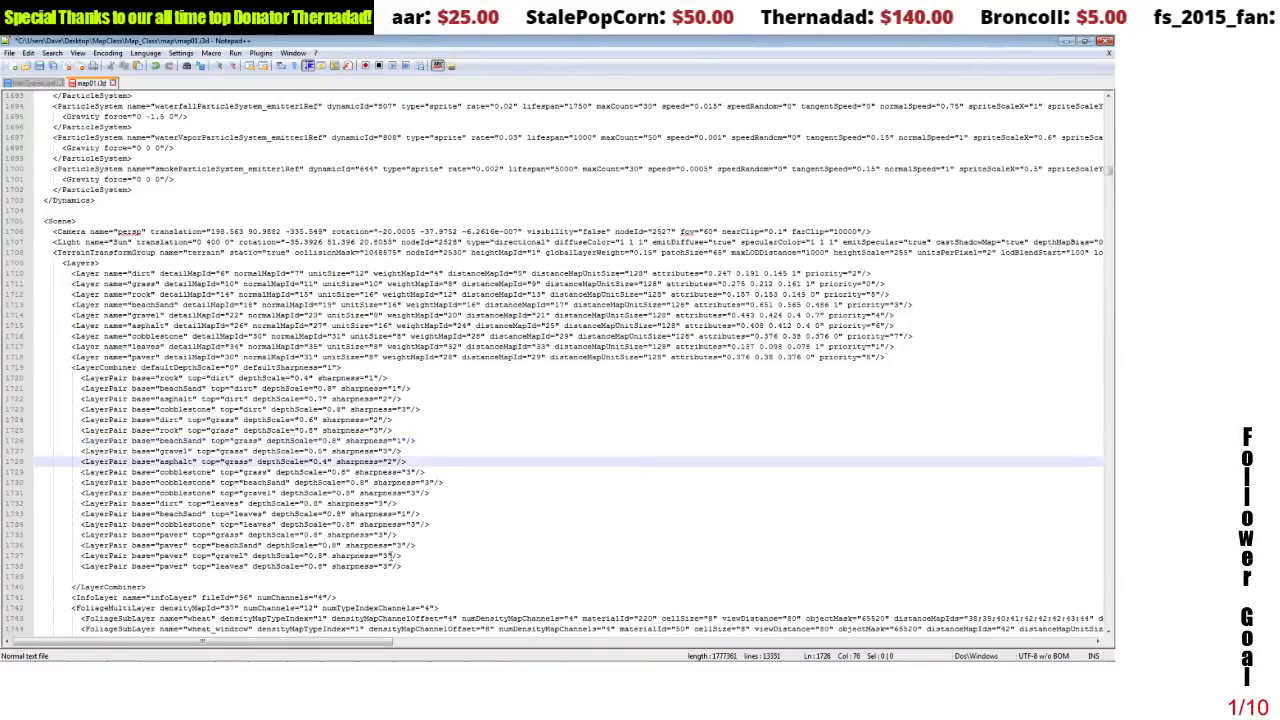
{"action": "left_click_drag", "start_coordinate": [242, 546], "coordinate": [173, 556]}
{"action": "left_click", "coordinate": [190, 537]}
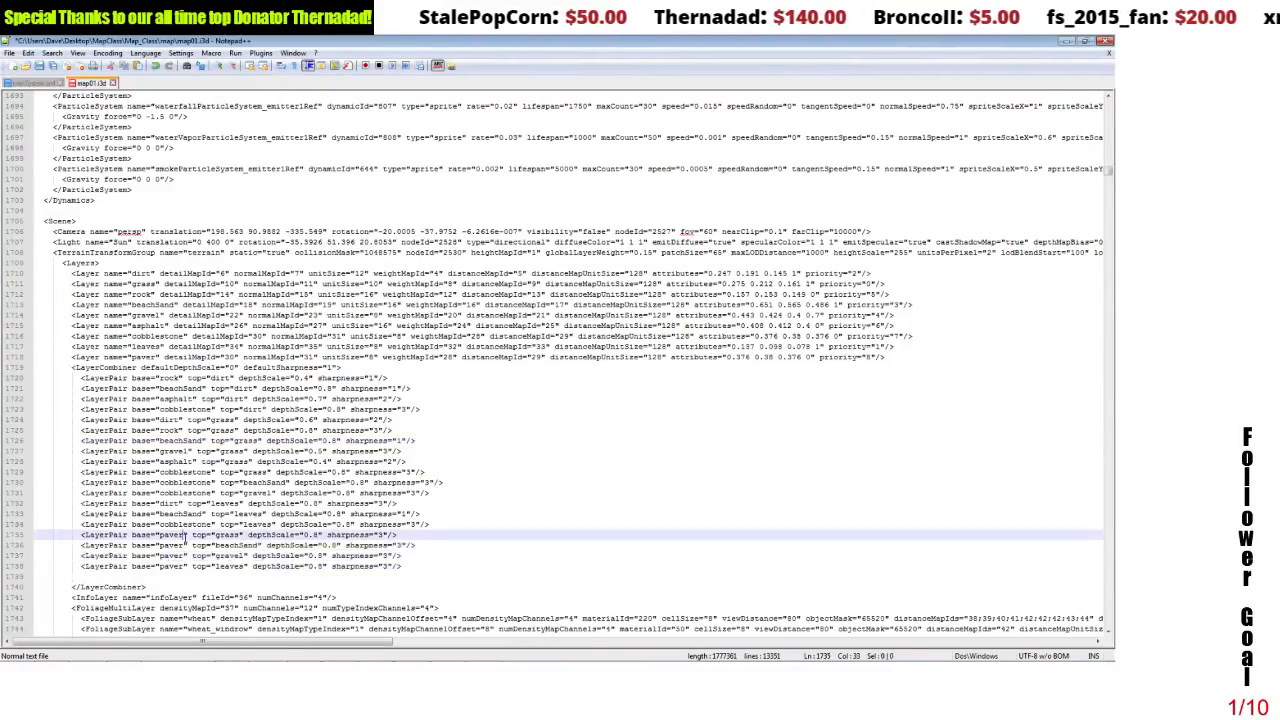
{"action": "left_click", "coordinate": [194, 557]}
{"action": "left_click", "coordinate": [194, 574]}
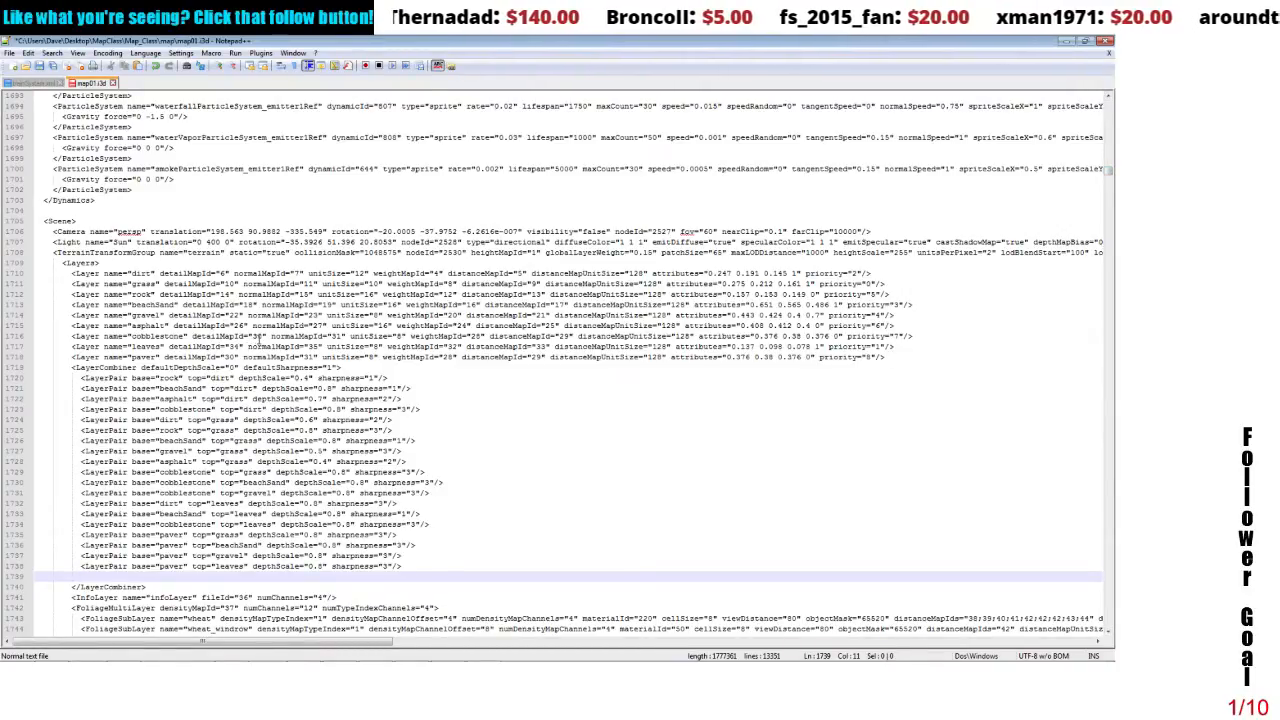
- Prefix the paver layer's detailMapId and normalMapId with 999, making them 99930 and 99931
{"action": "left_click", "coordinate": [254, 338]}
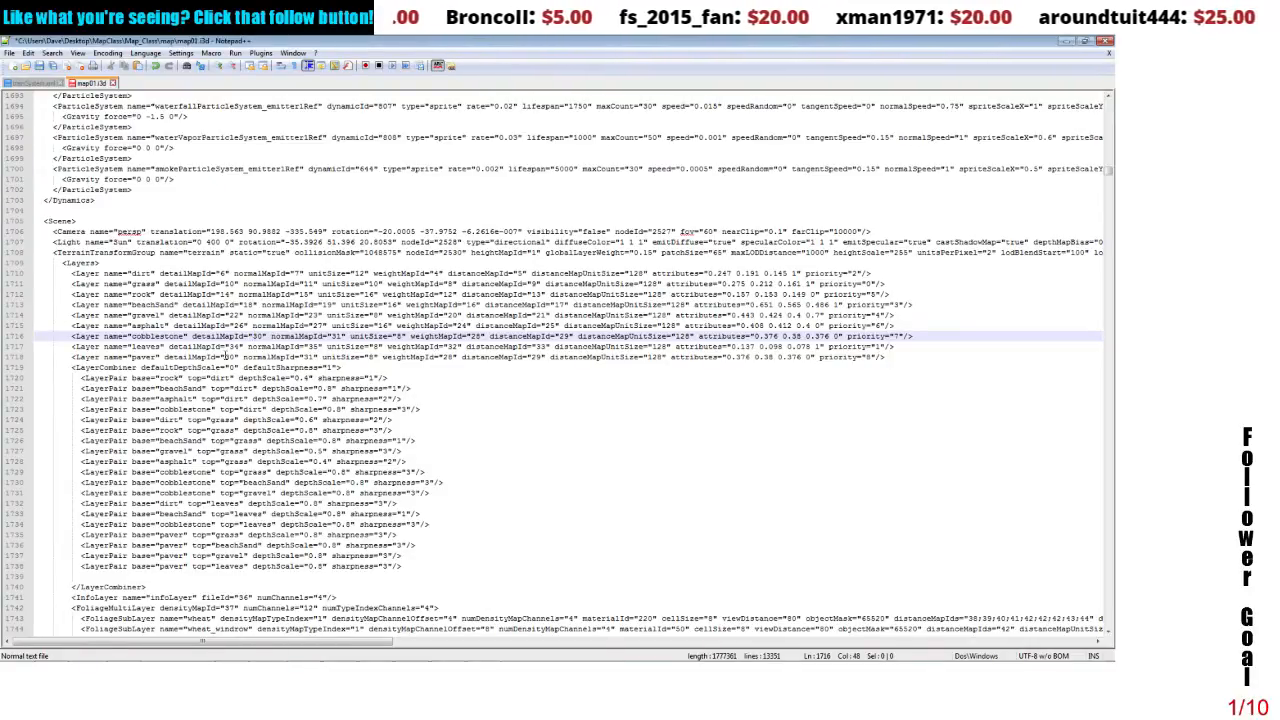
{"action": "left_click", "coordinate": [225, 357]}
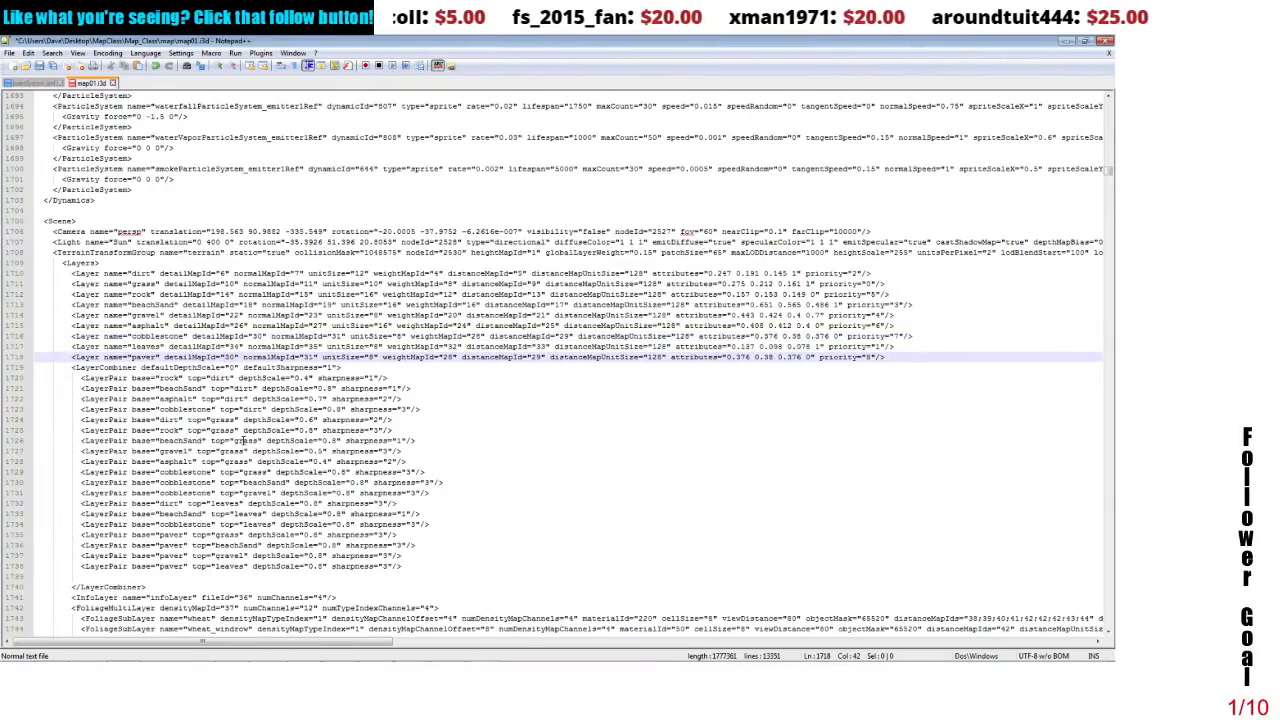
{"action": "type", "text": "999"}
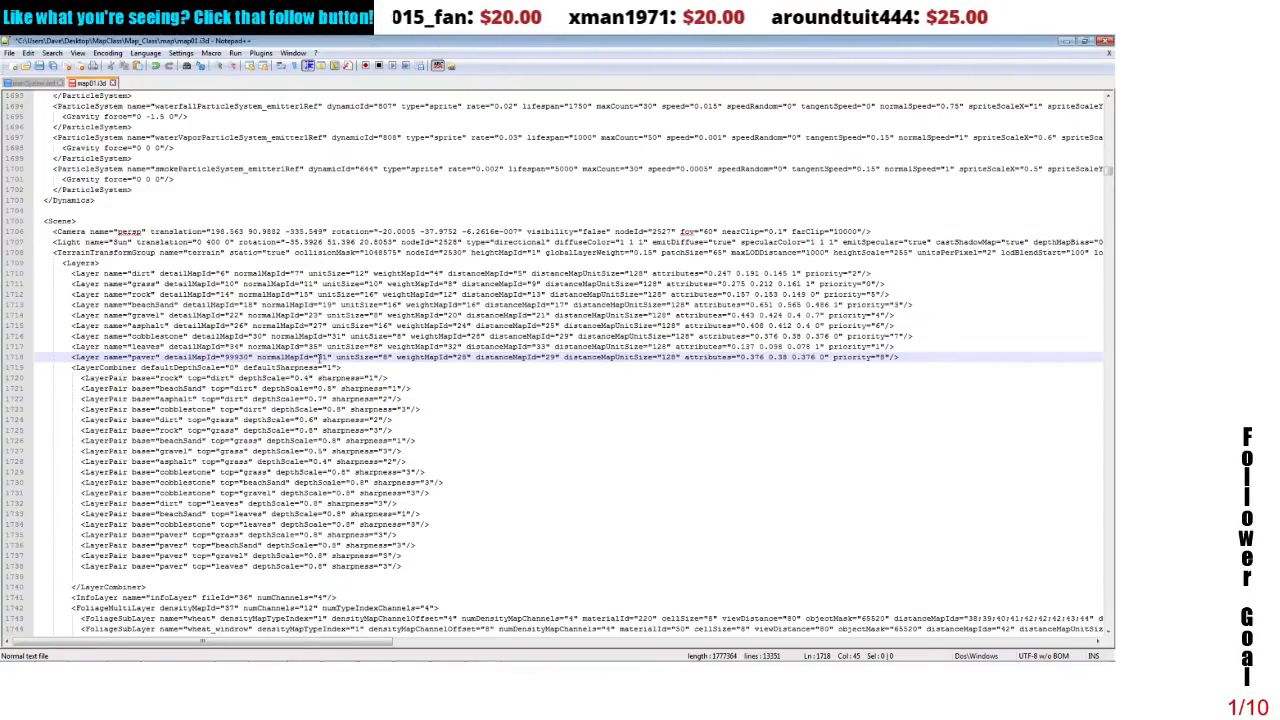
{"action": "left_click", "coordinate": [320, 357]}
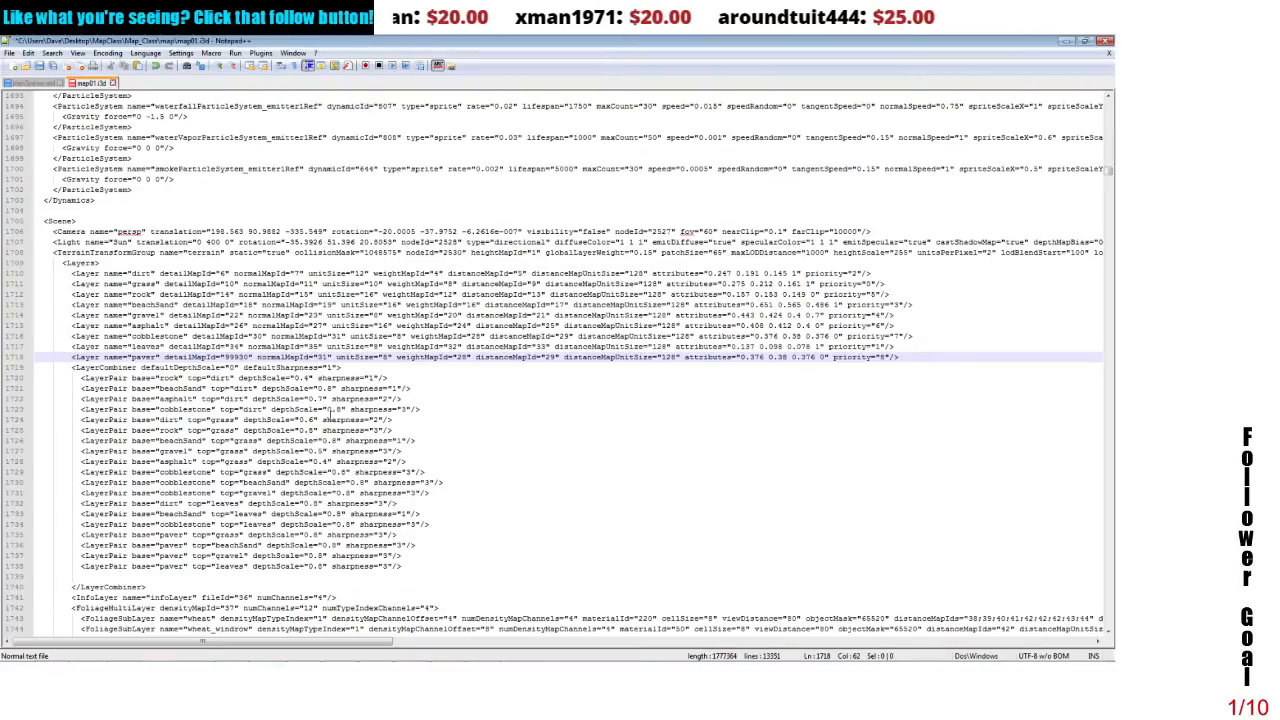
{"action": "type", "text": "999"}
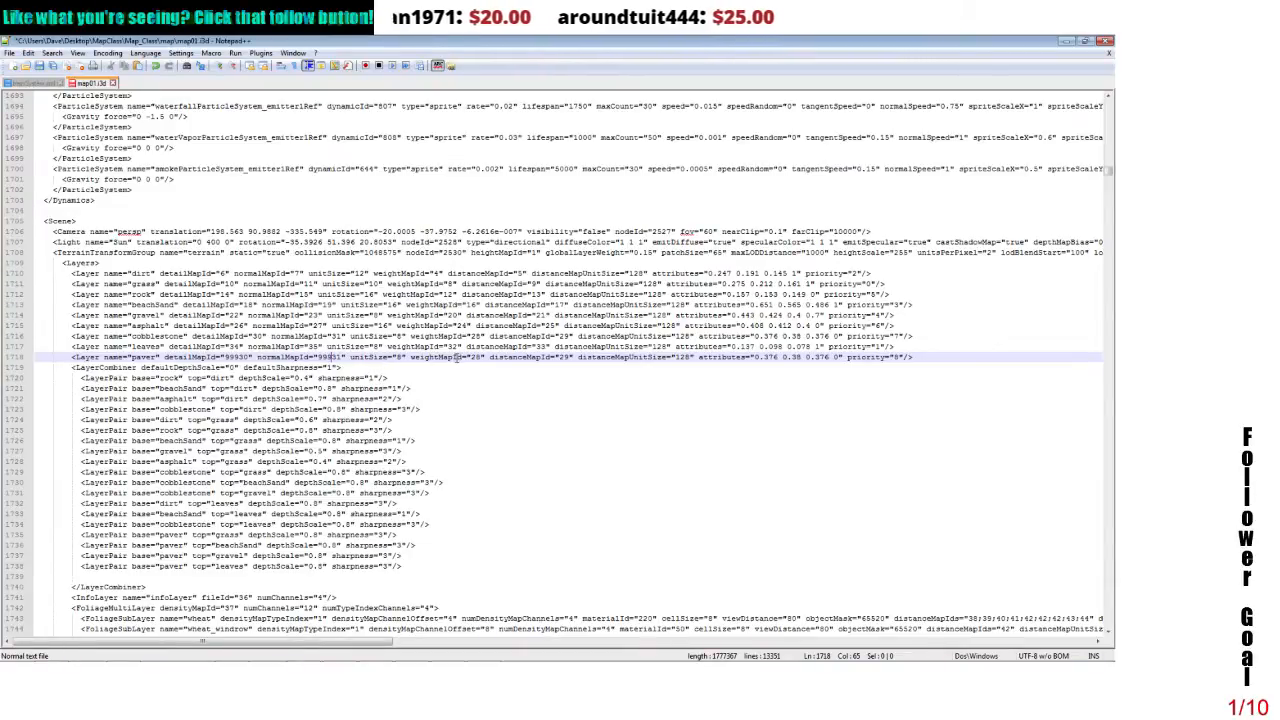
{"action": "left_click", "coordinate": [564, 357]}
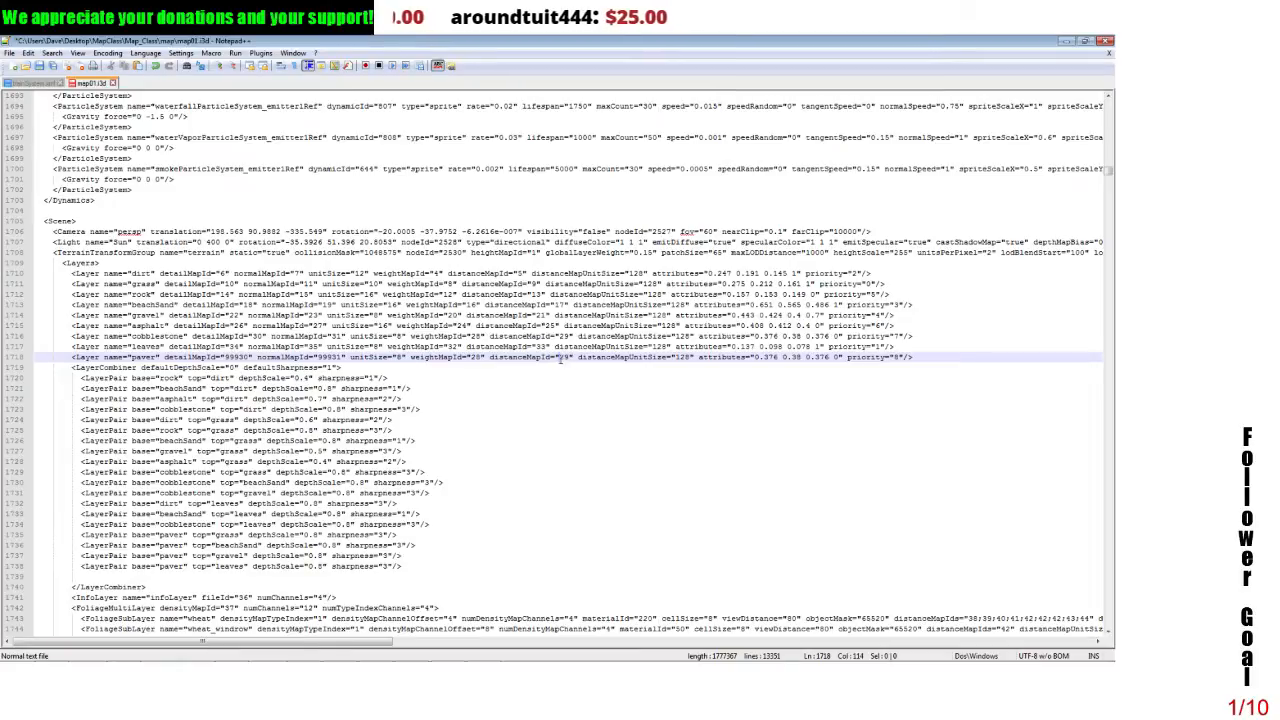
{"action": "left_click_drag", "start_coordinate": [563, 337], "coordinate": [572, 337]}
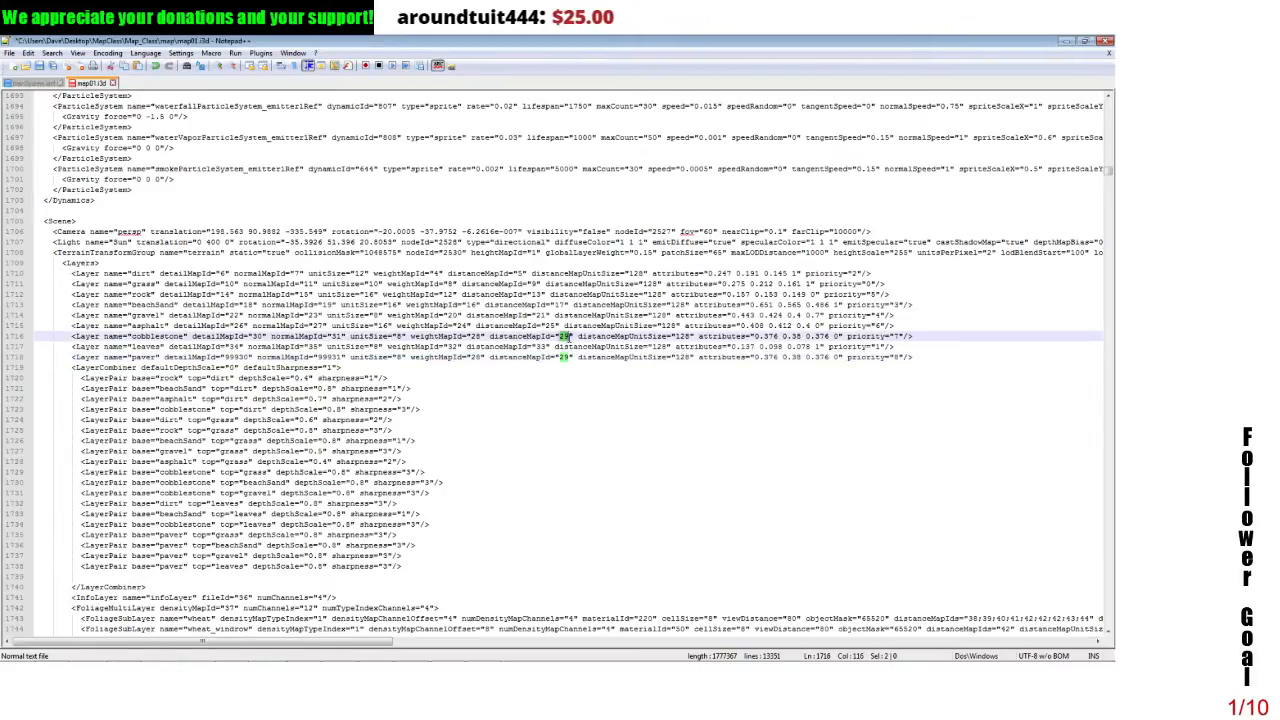
{"action": "left_click", "coordinate": [562, 357]}
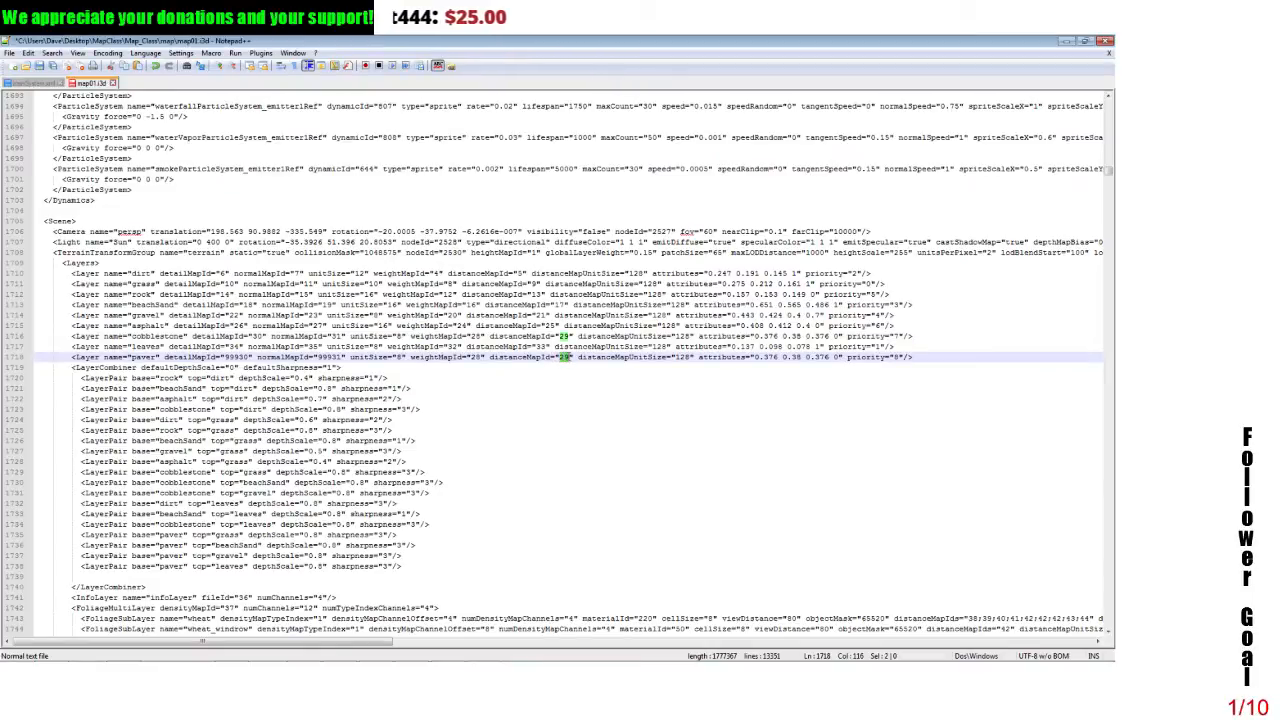
{"action": "left_click", "coordinate": [539, 461]}
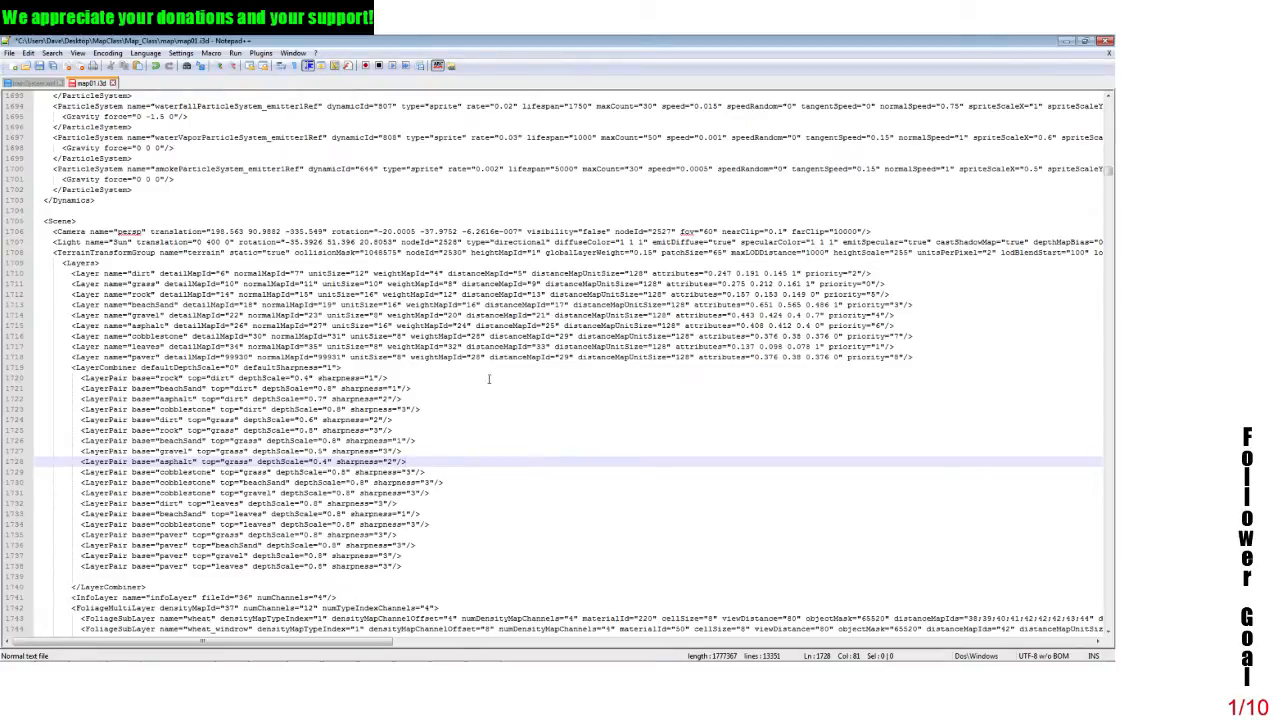
{"action": "left_click_drag", "start_coordinate": [224, 357], "coordinate": [243, 357]}
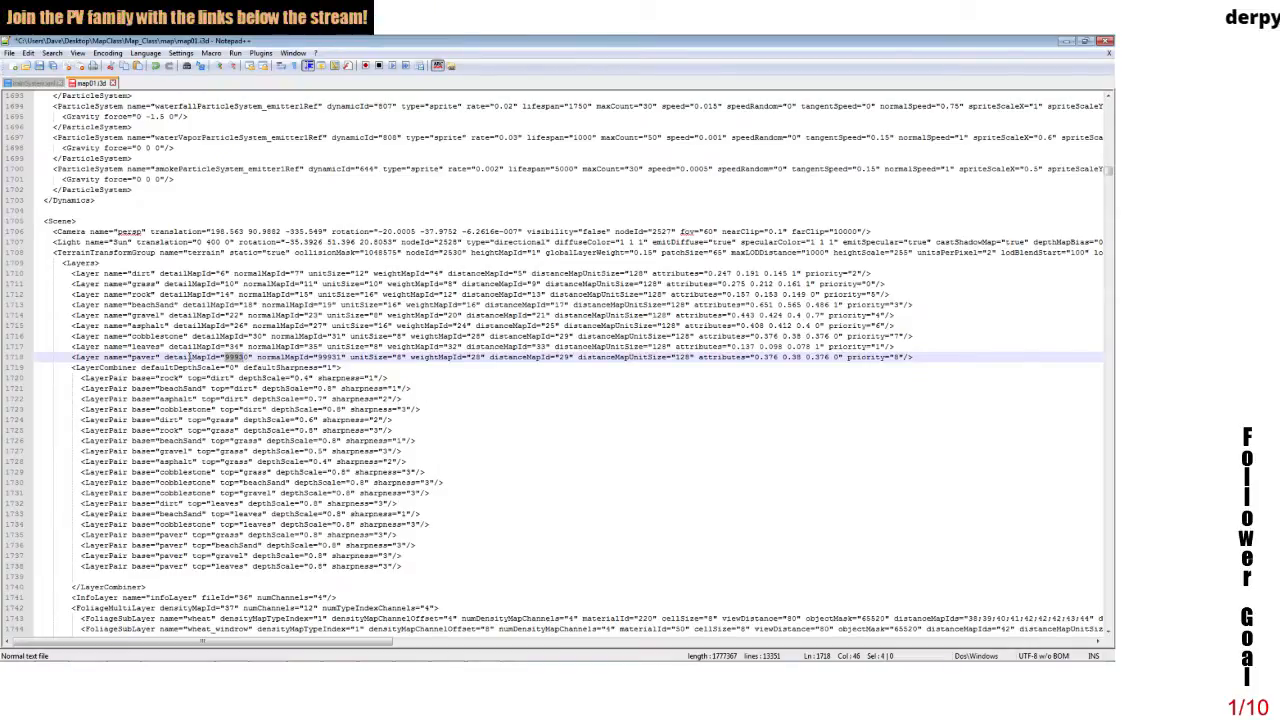
{"action": "left_click", "coordinate": [228, 357]}
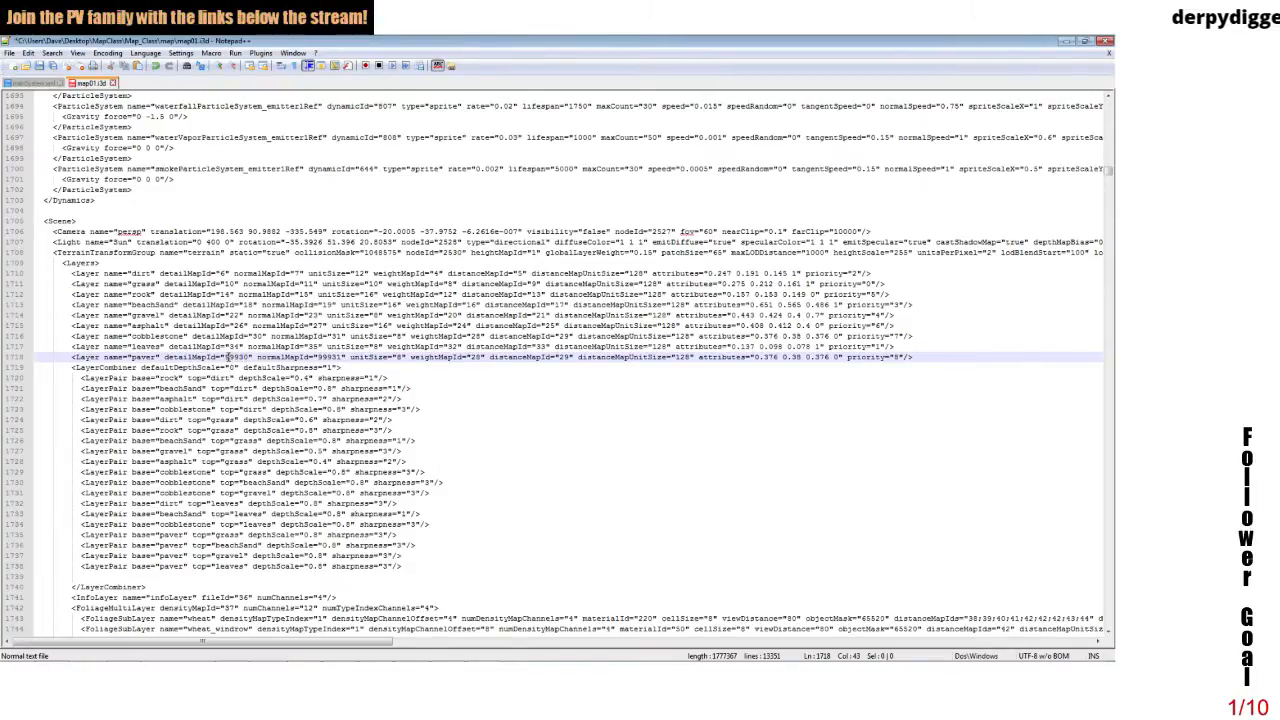
{"action": "left_click_drag", "start_coordinate": [313, 357], "coordinate": [344, 357]}
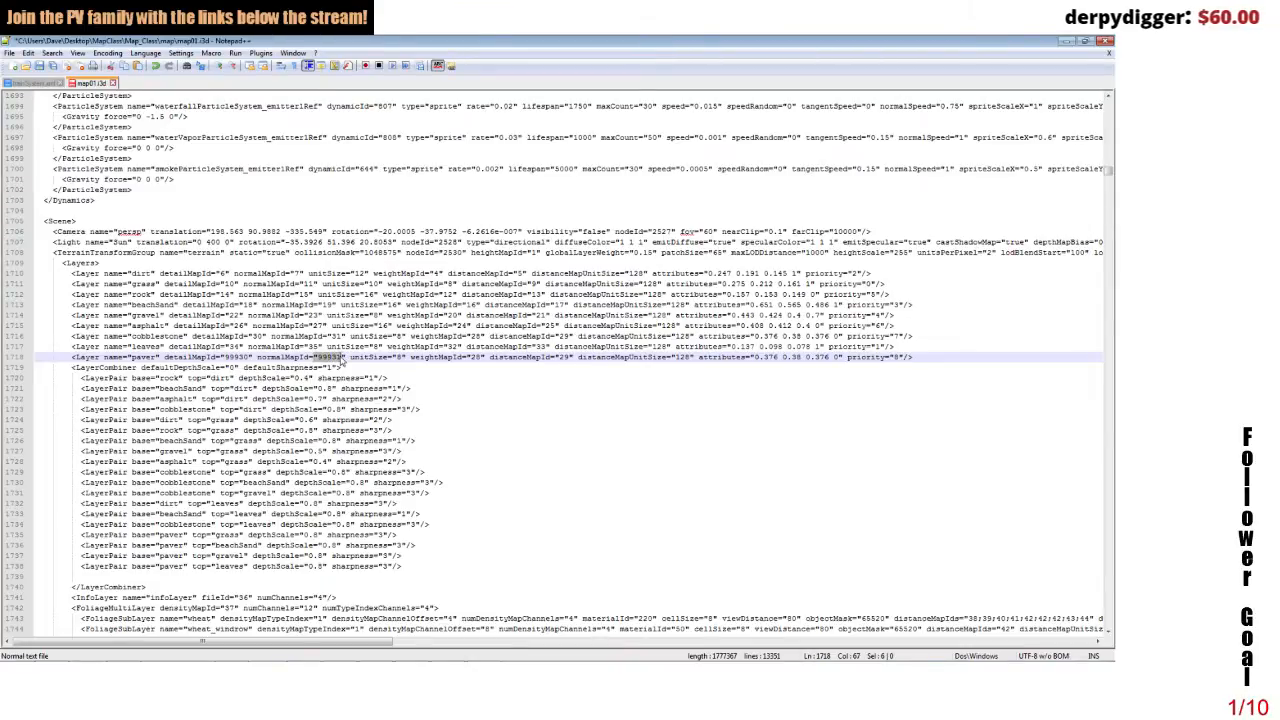
- Prefix the paver layer's weightMapId with 999, making it 99928
{"action": "left_click", "coordinate": [472, 357]}
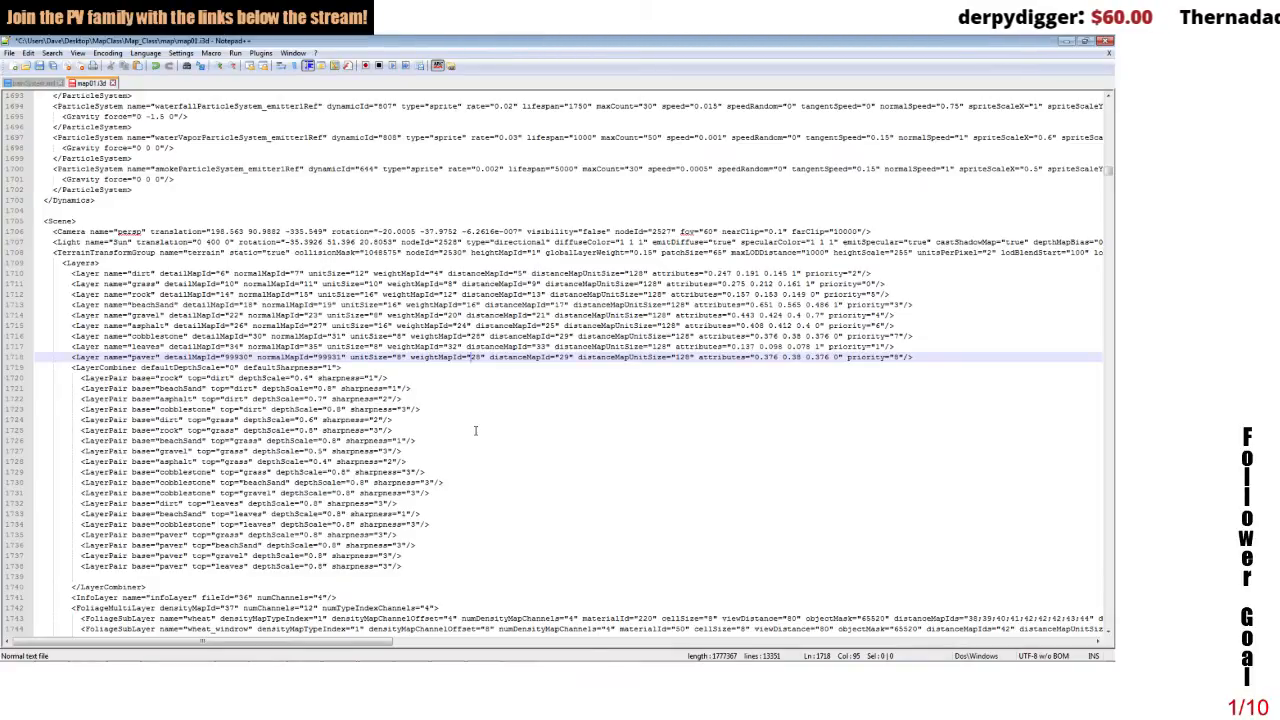
{"action": "type", "text": "999"}
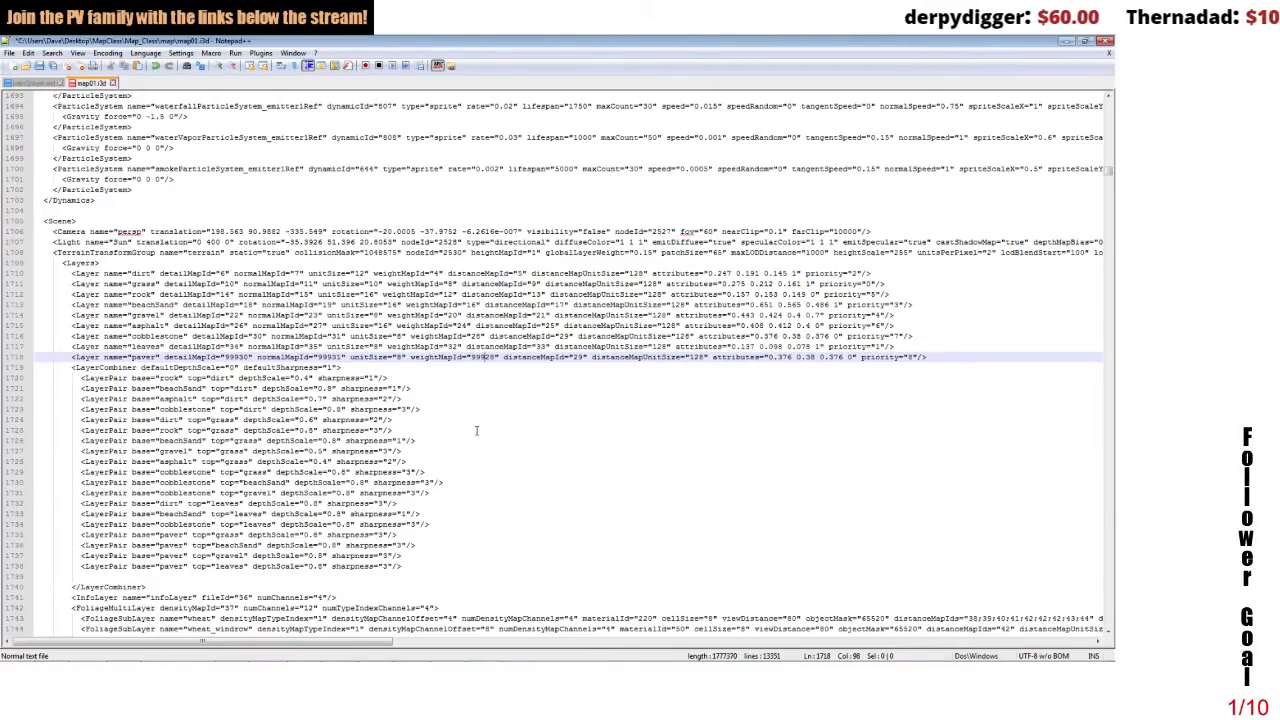
{"action": "left_click", "coordinate": [476, 430]}
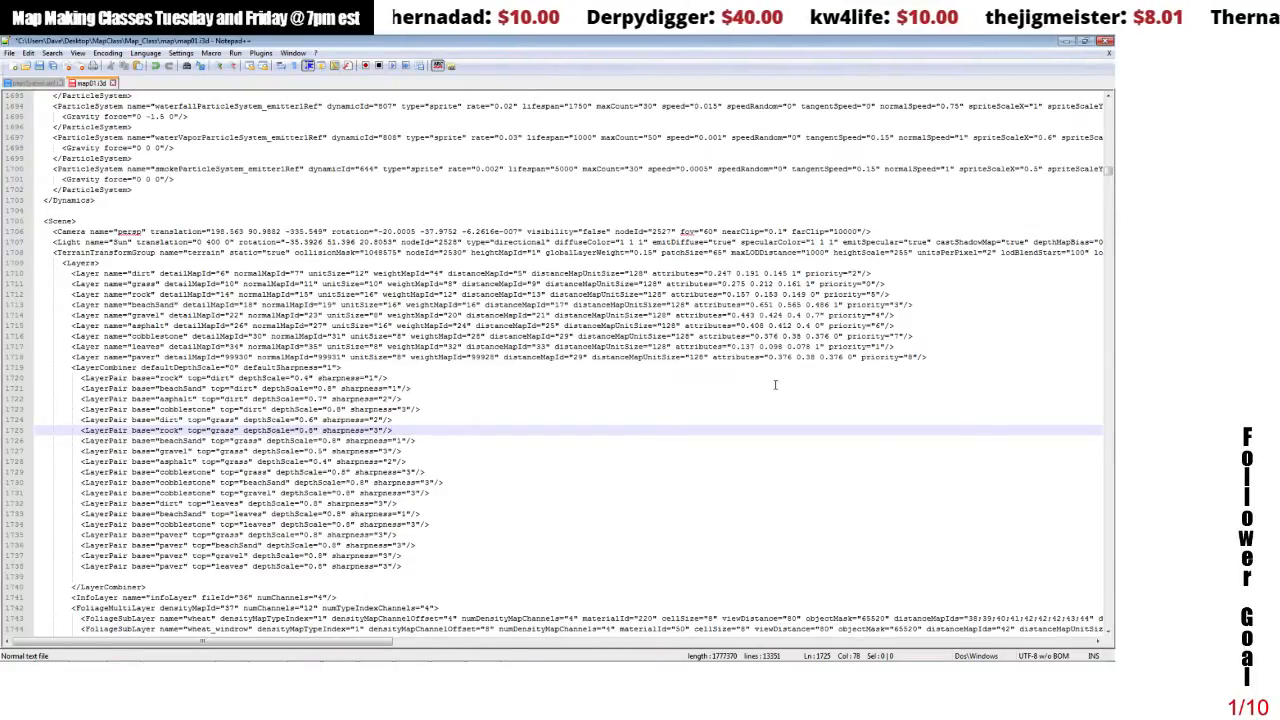
- Search map01.i3d downward from the start of the file for "30" to locate the cobblestone diffuse File entry
{"action": "left_click_drag", "start_coordinate": [1109, 178], "coordinate": [1109, 100]}
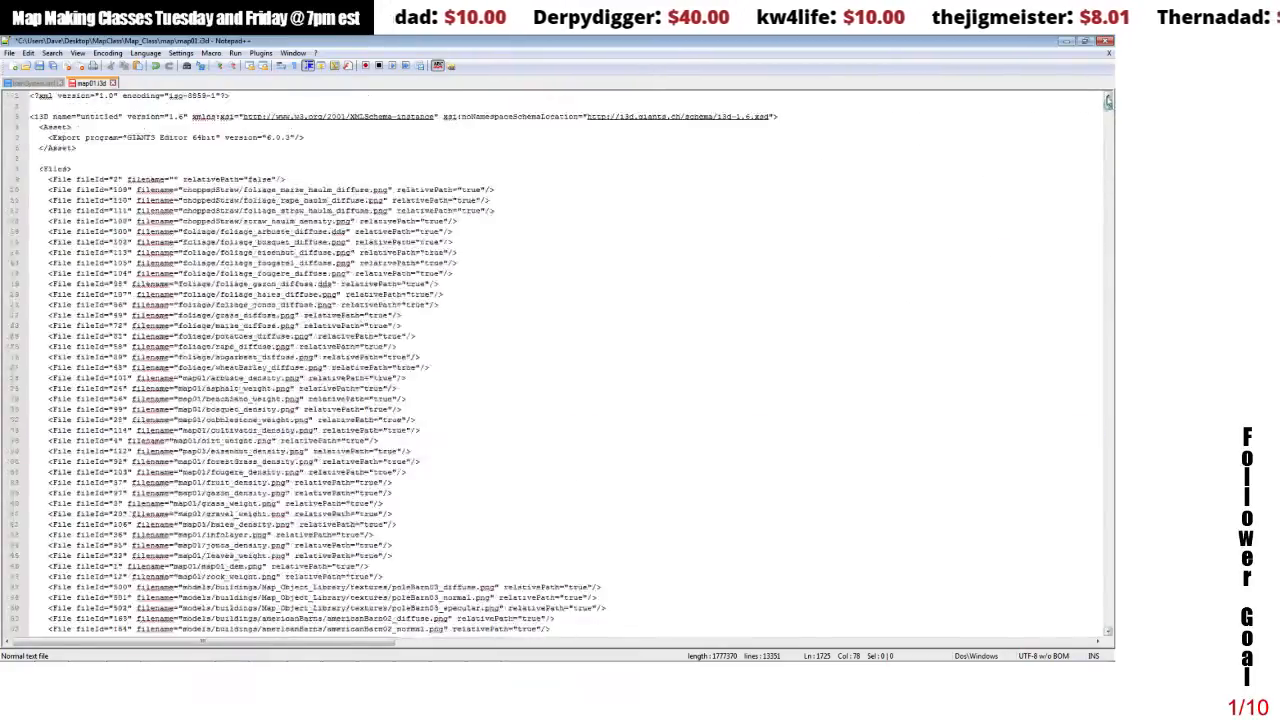
{"action": "left_click", "coordinate": [54, 53]}
{"action": "left_click", "coordinate": [68, 74]}
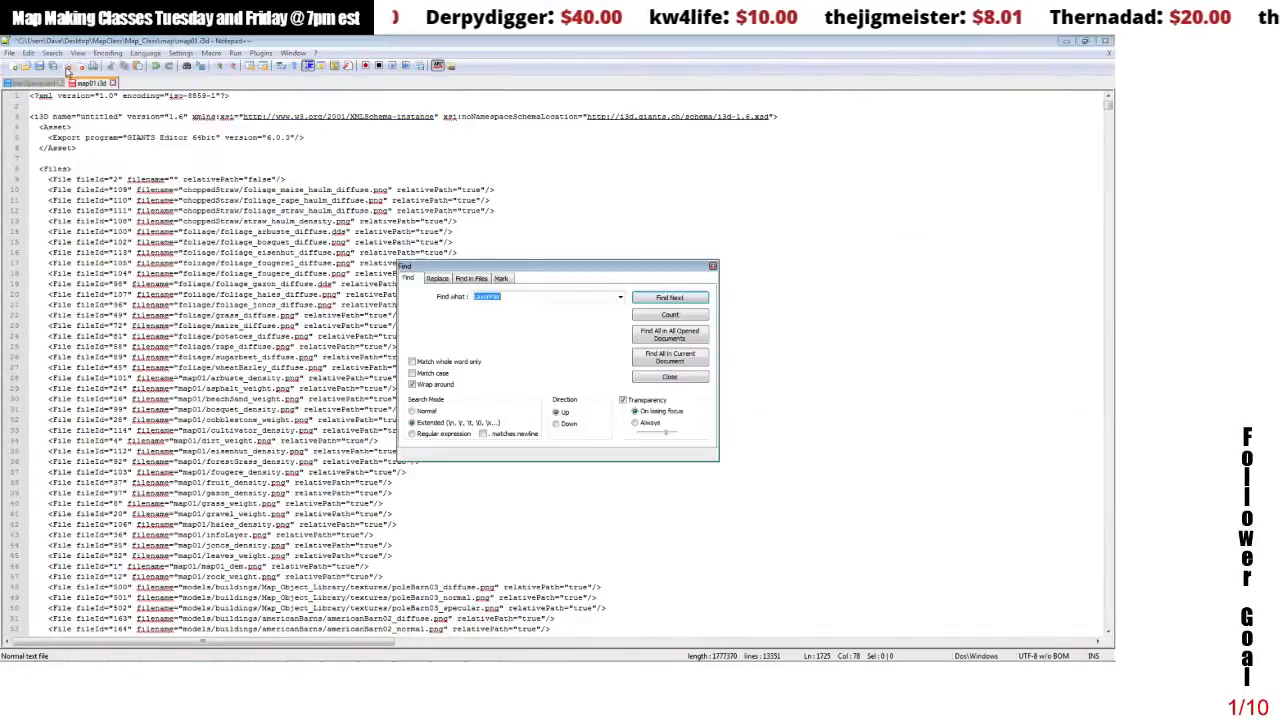
{"action": "left_click", "coordinate": [83, 170]}
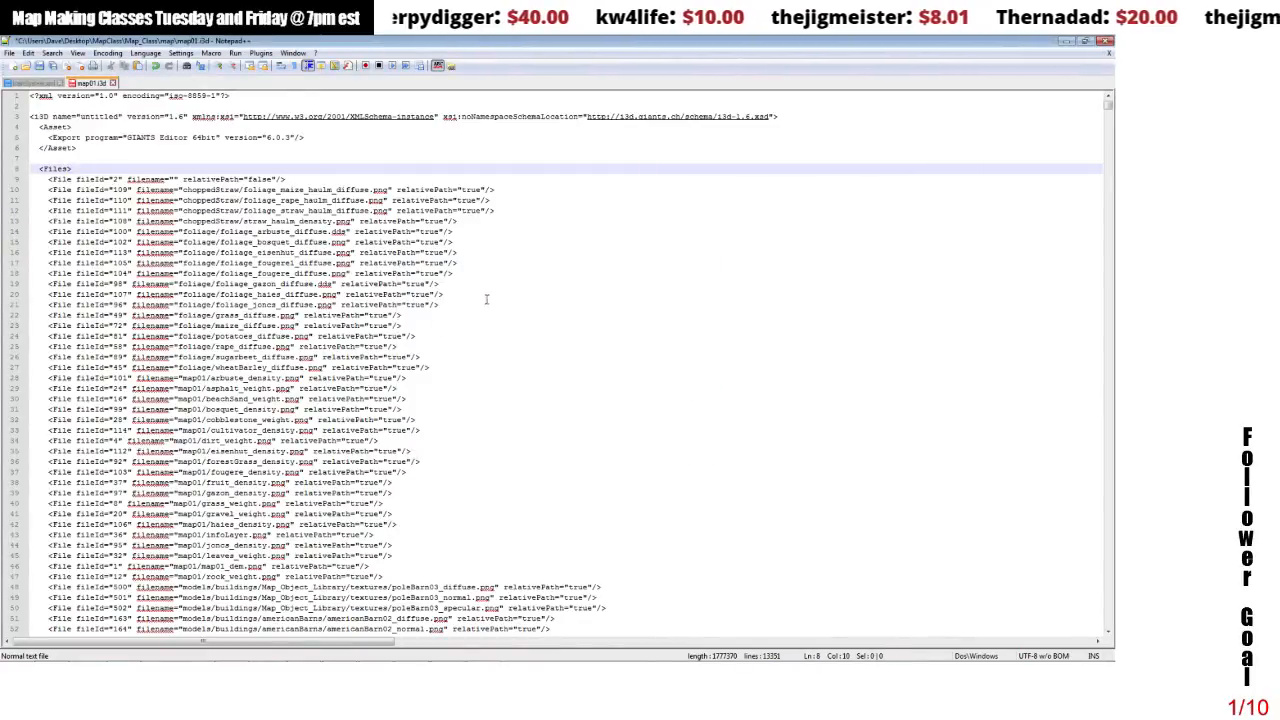
{"action": "left_click", "coordinate": [438, 297]}
{"action": "type", "text": "\""}
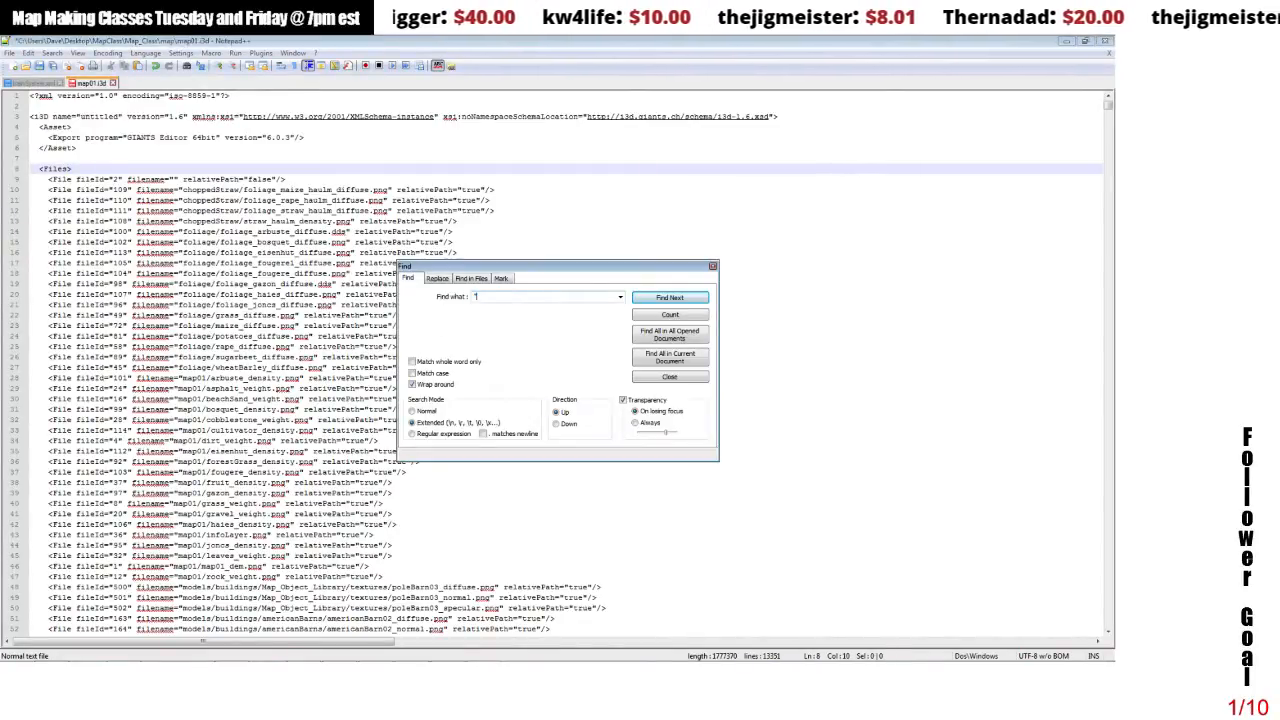
{"action": "type", "text": "30"}
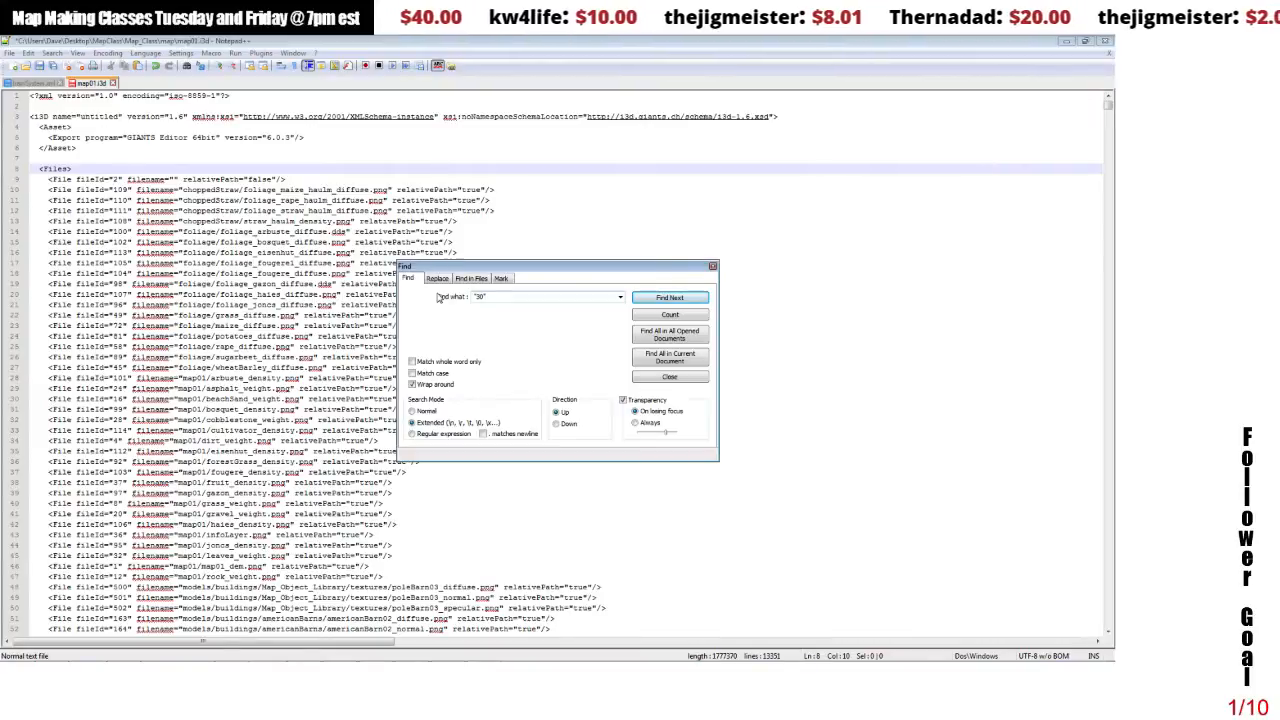
{"action": "key", "text": "Return"}
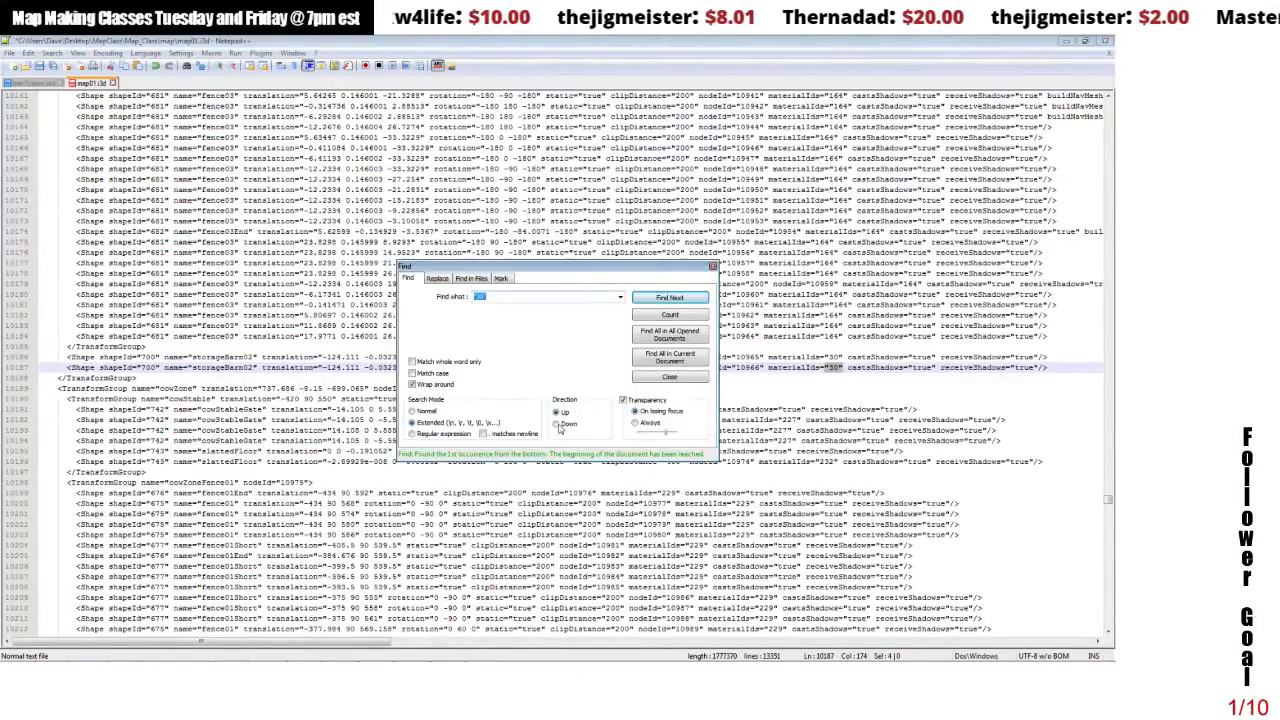
{"action": "left_click", "coordinate": [556, 423]}
{"action": "left_click", "coordinate": [669, 298]}
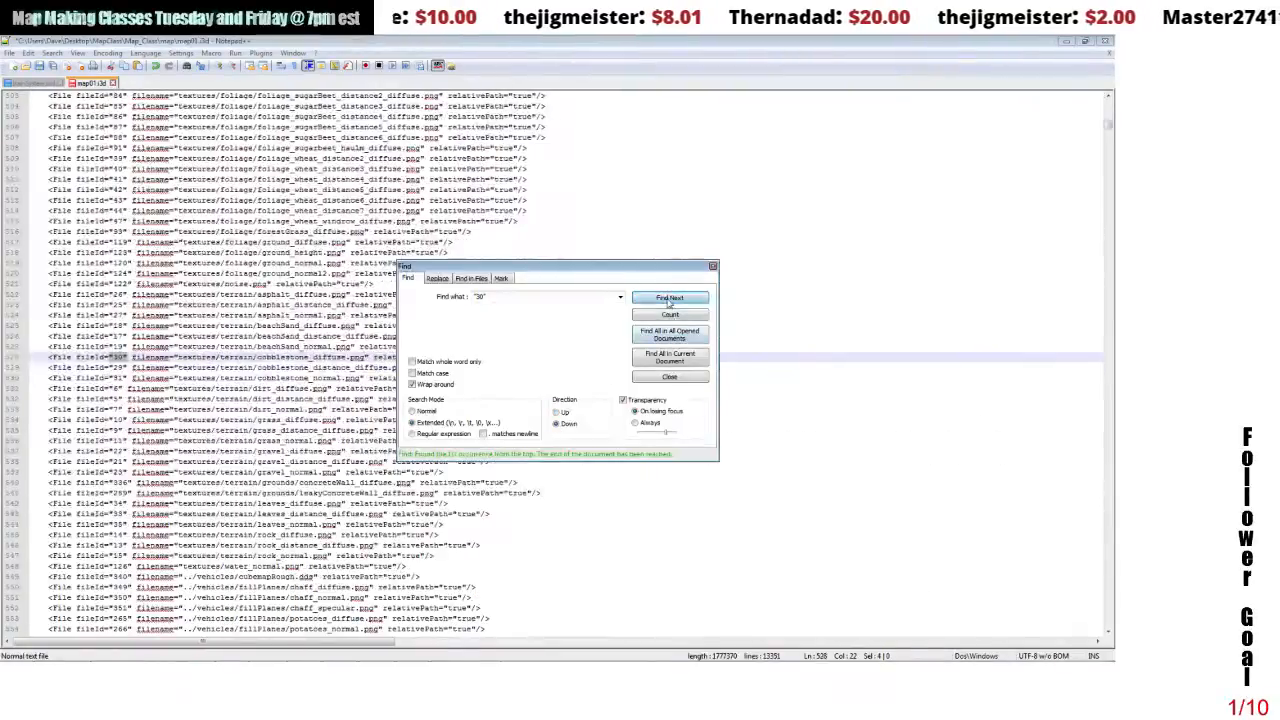
{"action": "left_click_drag", "start_coordinate": [616, 266], "coordinate": [791, 108]}
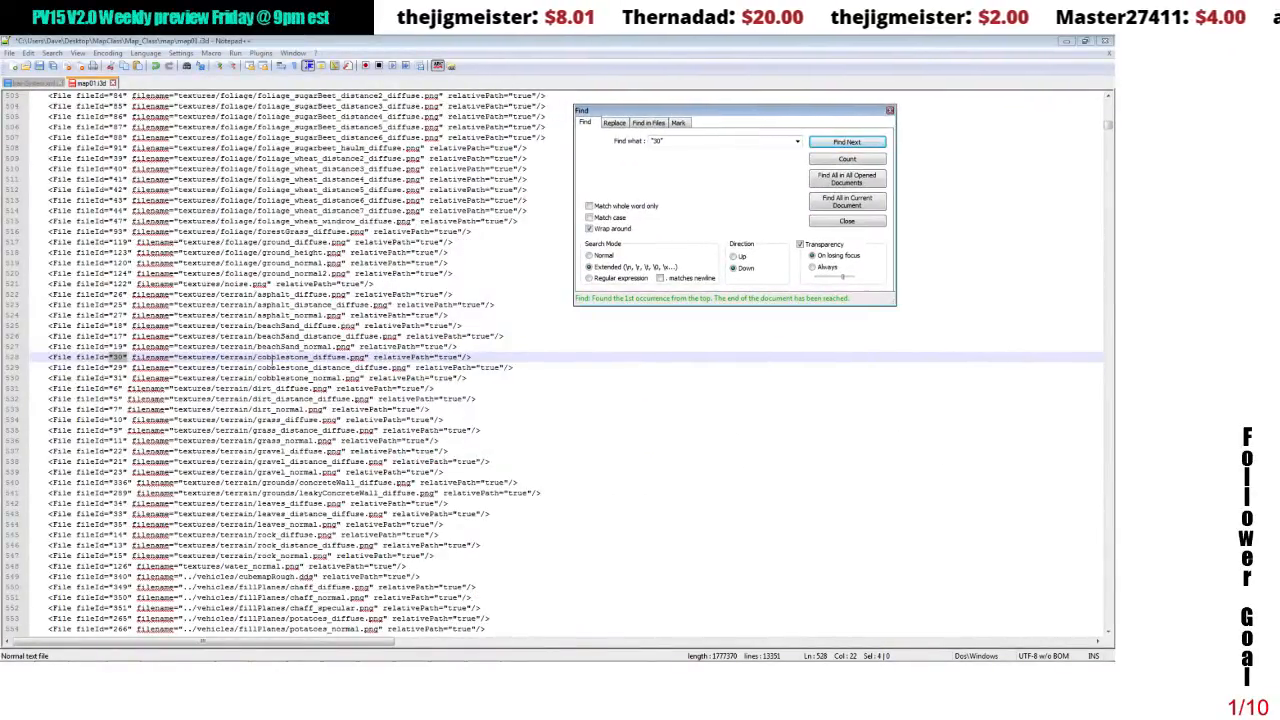
- Copy the three cobblestone File entries (diffuse, distance_diffuse and normal) on lines 528 to 530
{"action": "left_click", "coordinate": [272, 358]}
{"action": "left_click", "coordinate": [47, 357], "text": "shift"}
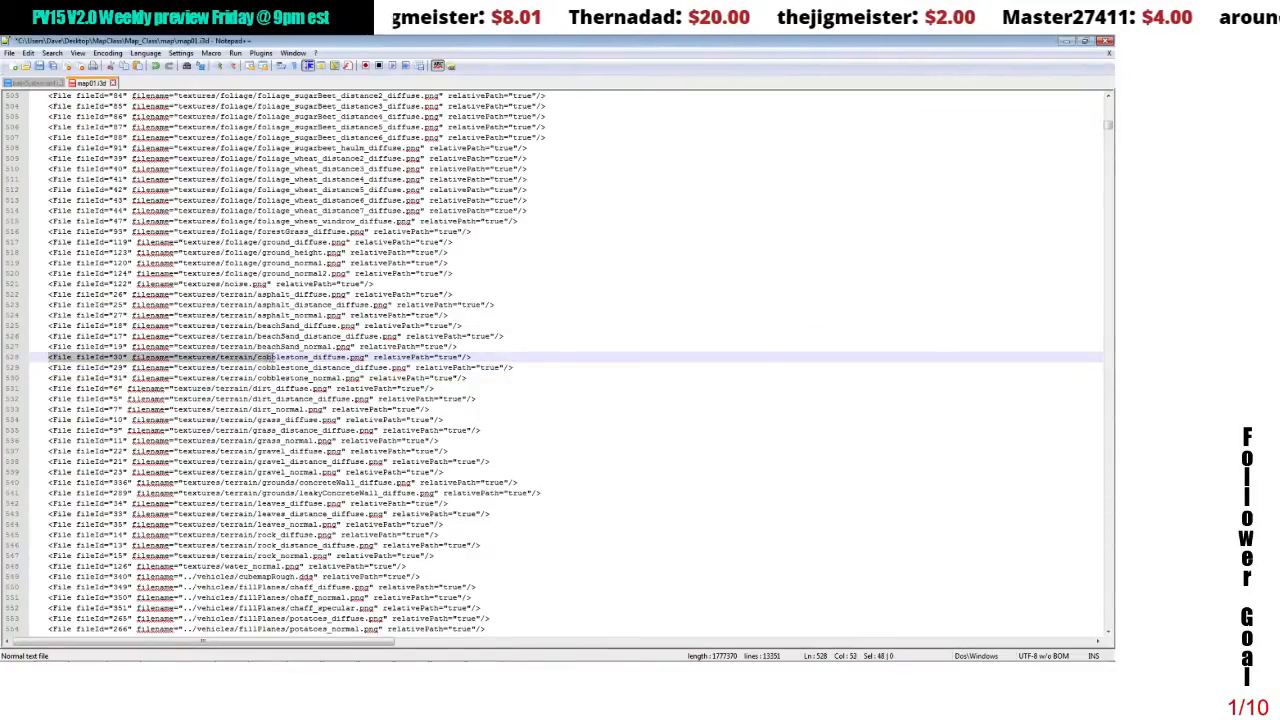
{"action": "left_click_drag", "start_coordinate": [272, 358], "coordinate": [492, 359]}
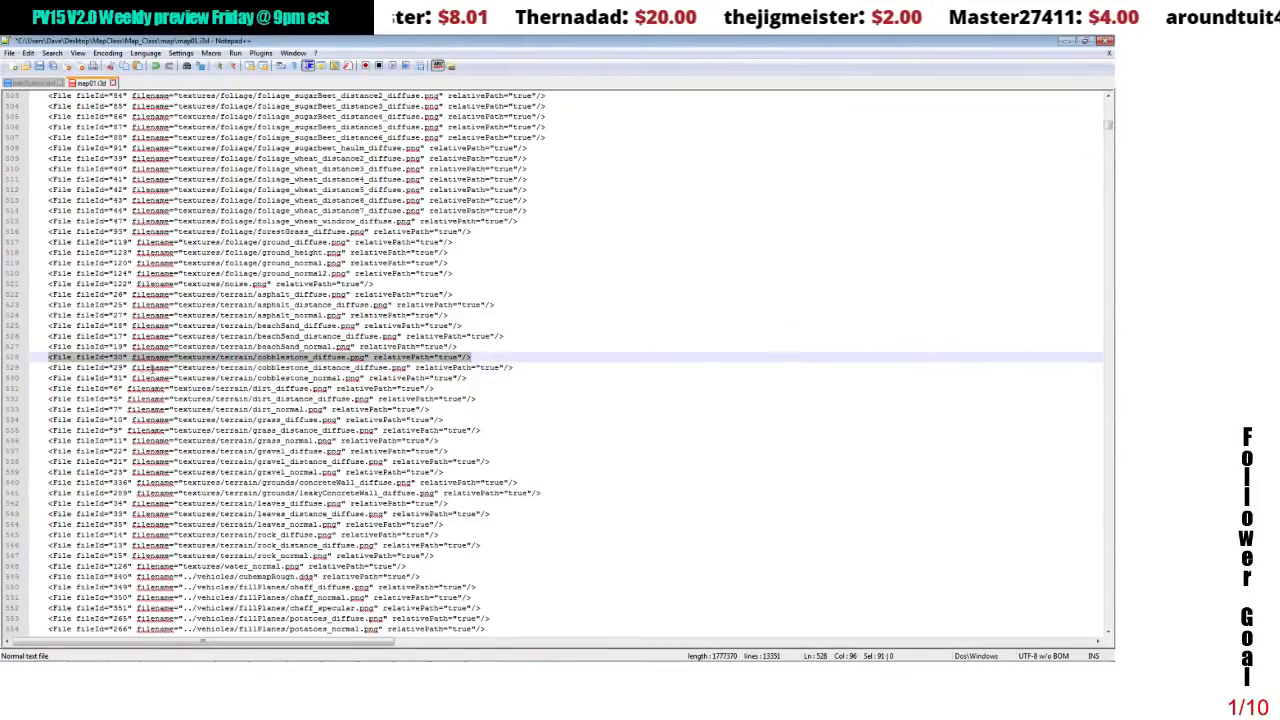
{"action": "left_click_drag", "start_coordinate": [47, 368], "coordinate": [527, 367]}
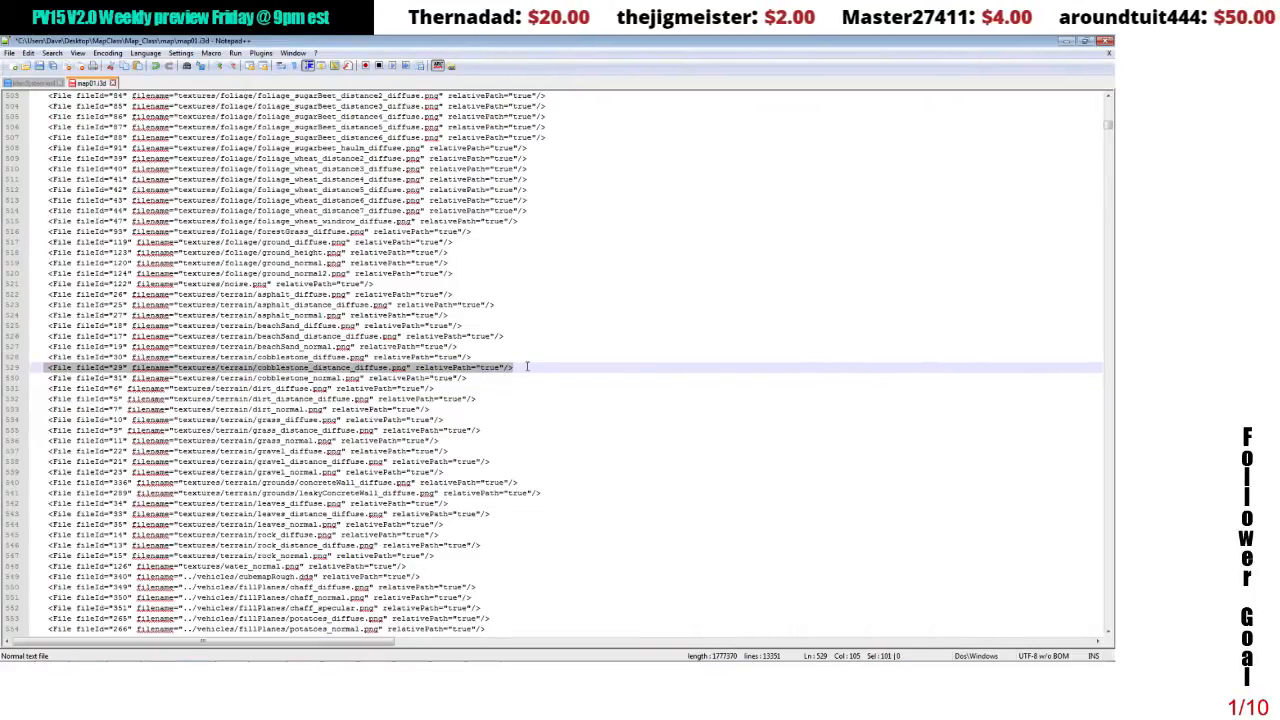
{"action": "left_click", "coordinate": [200, 378]}
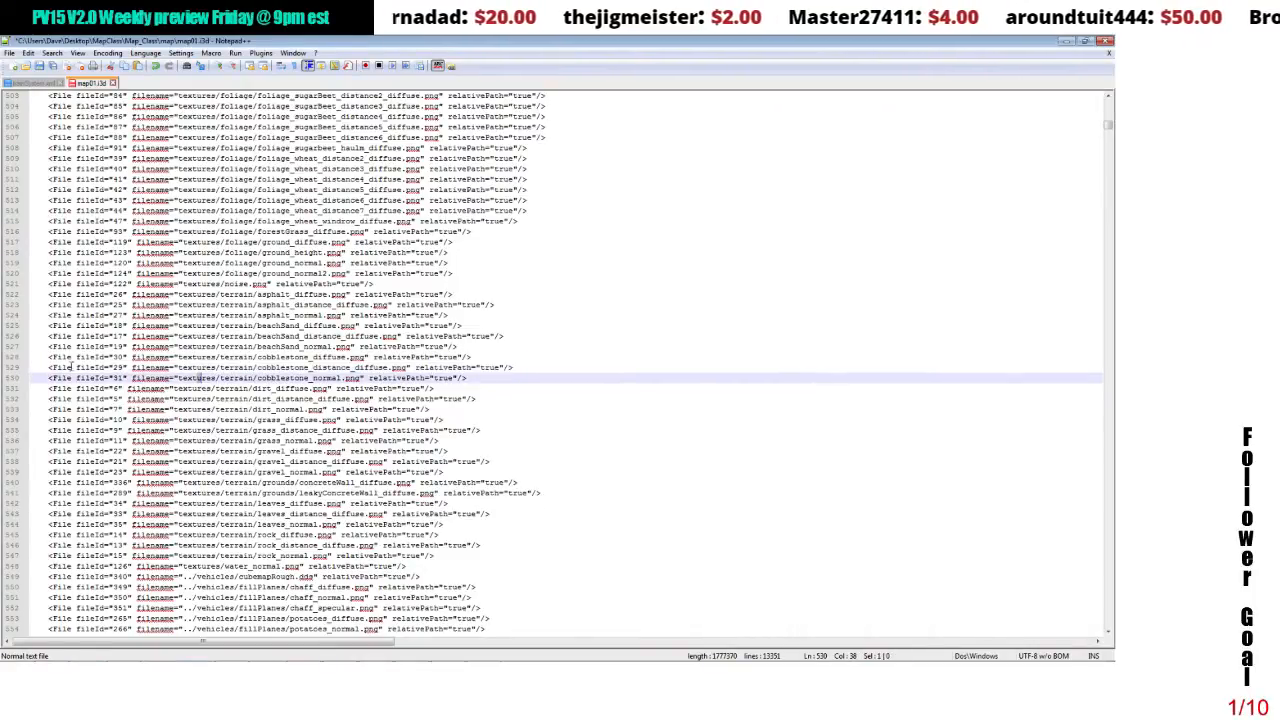
{"action": "left_click_drag", "start_coordinate": [47, 357], "coordinate": [488, 355]}
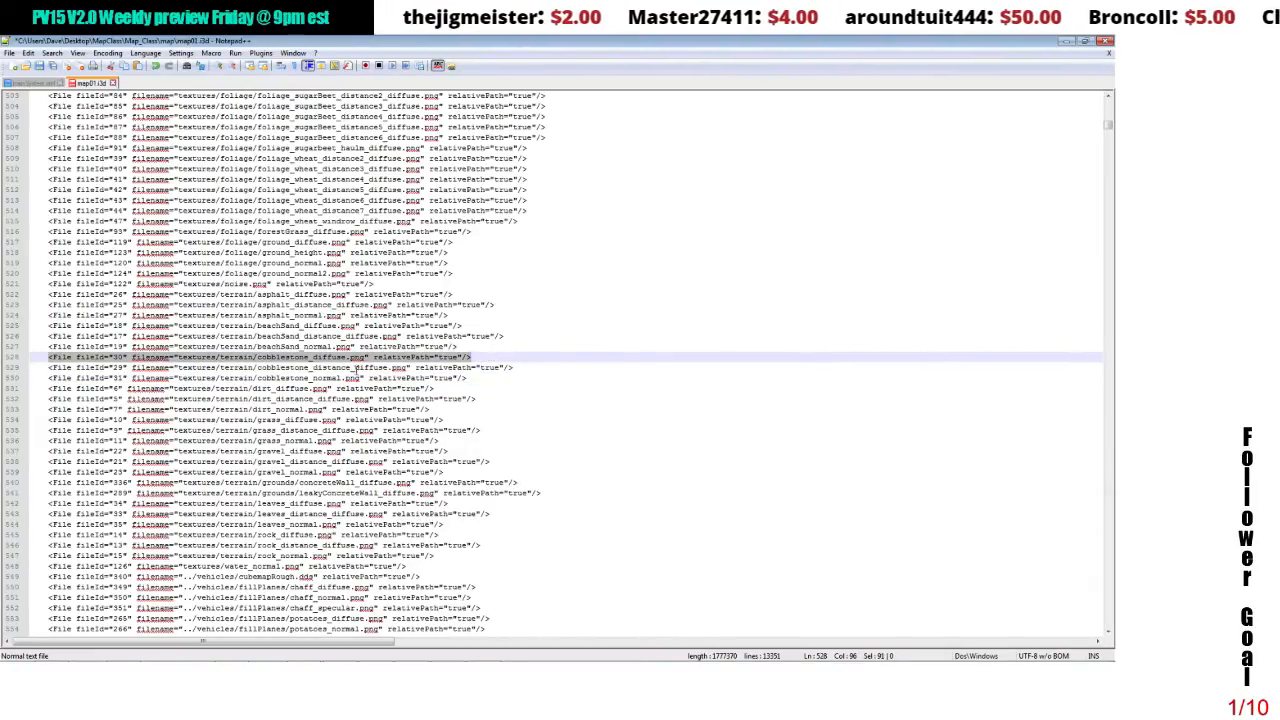
{"action": "double_click", "coordinate": [85, 357]}
{"action": "left_click_drag", "start_coordinate": [85, 357], "coordinate": [302, 376]}
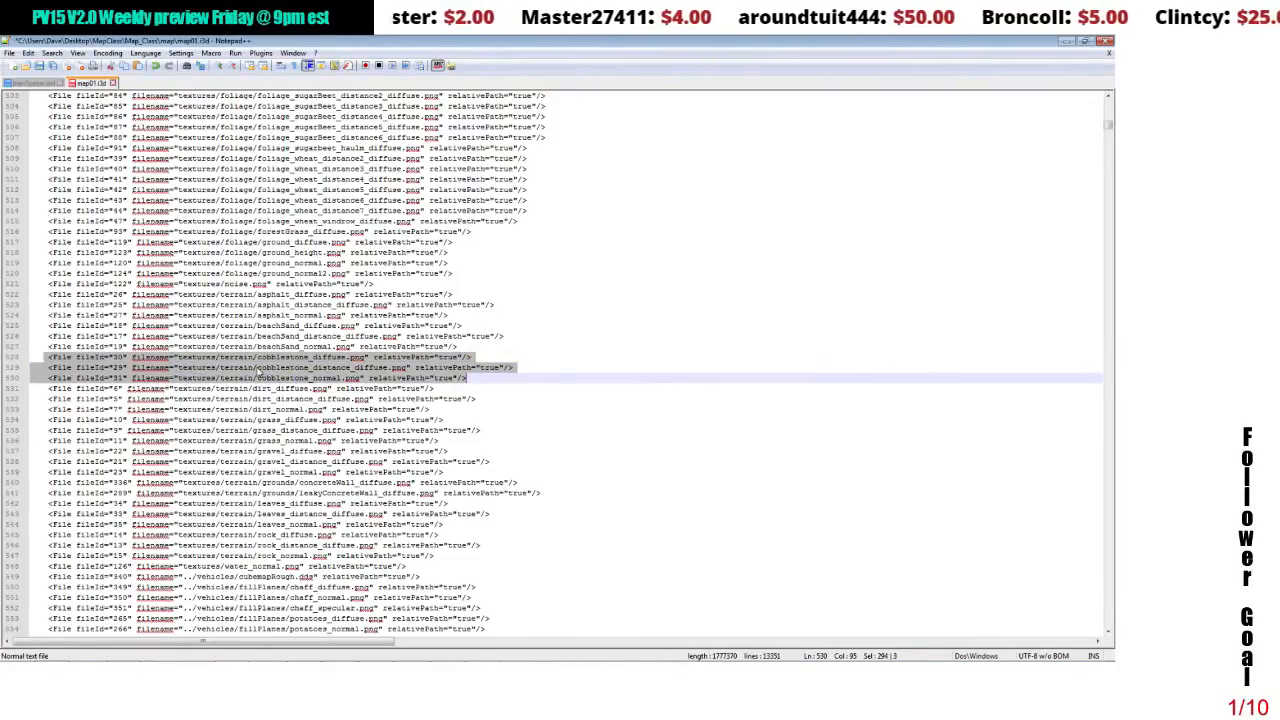
{"action": "right_click", "coordinate": [258, 366]}
{"action": "left_click", "coordinate": [312, 388]}
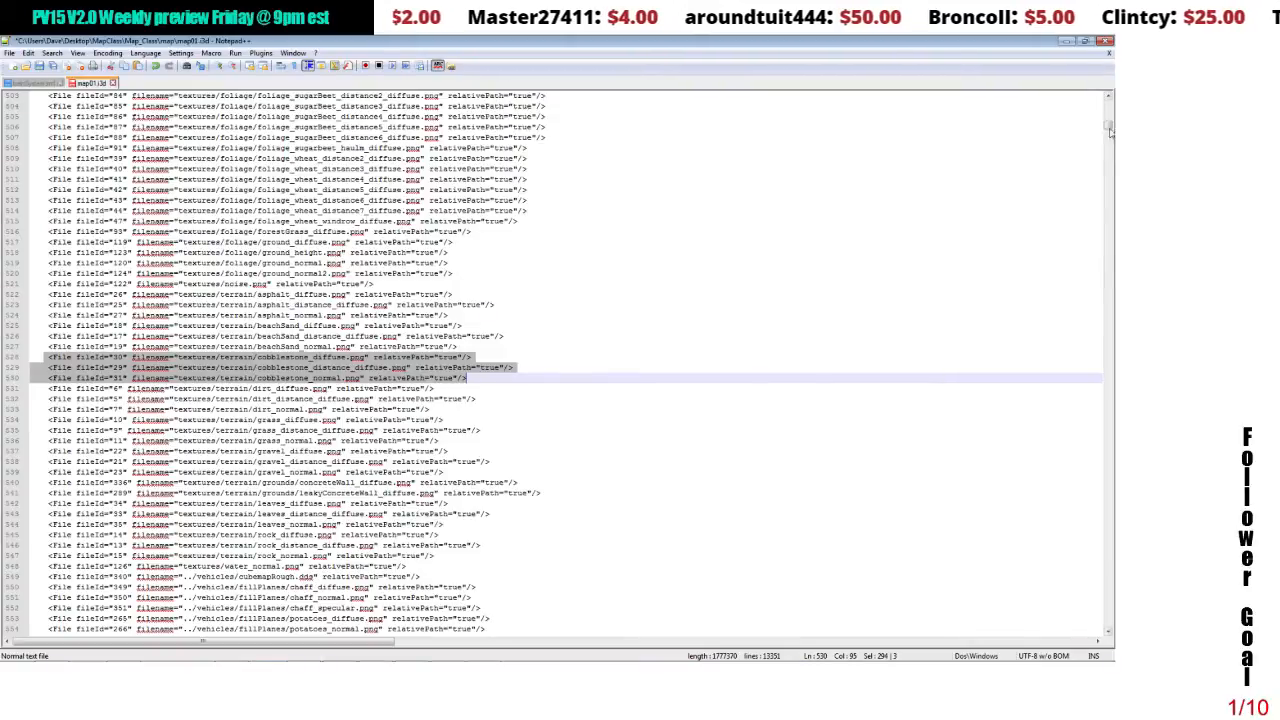
- Paste the copied cobblestone entries on a new line after the numbers_diffuse.png entry at the end of the Files section
{"action": "left_click_drag", "start_coordinate": [1108, 124], "coordinate": [1108, 124]}
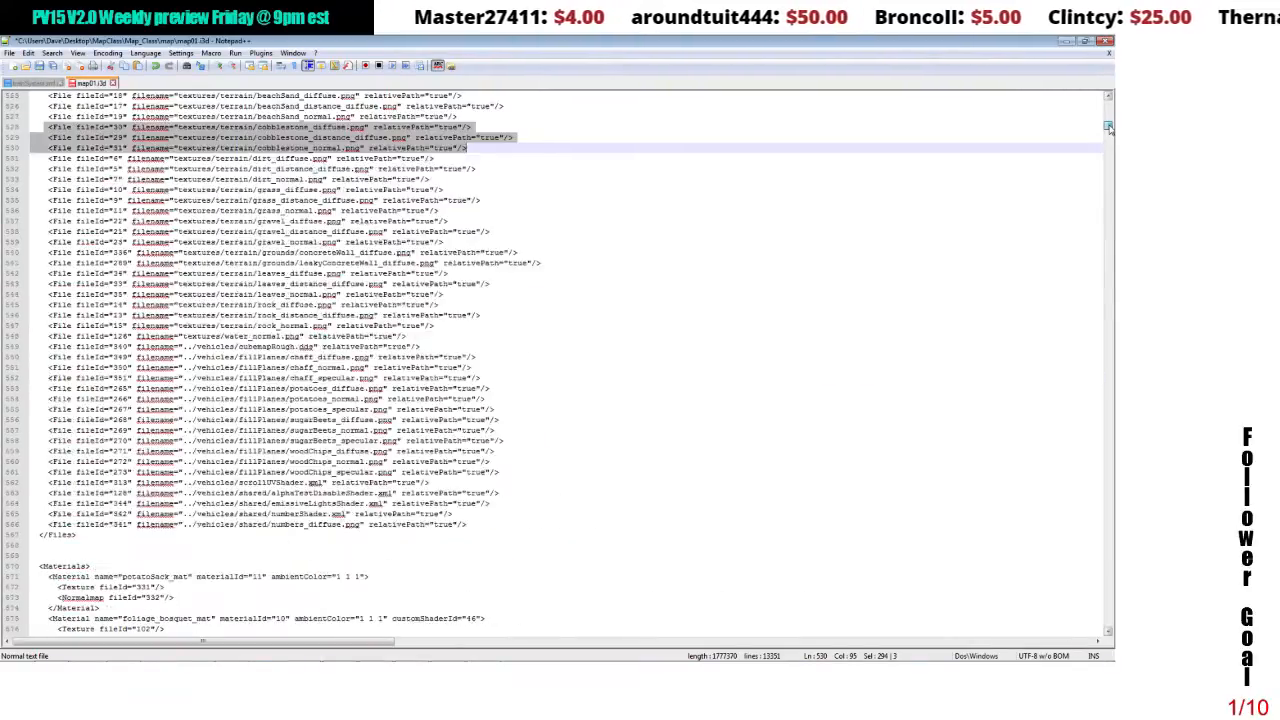
{"action": "left_click", "coordinate": [478, 523]}
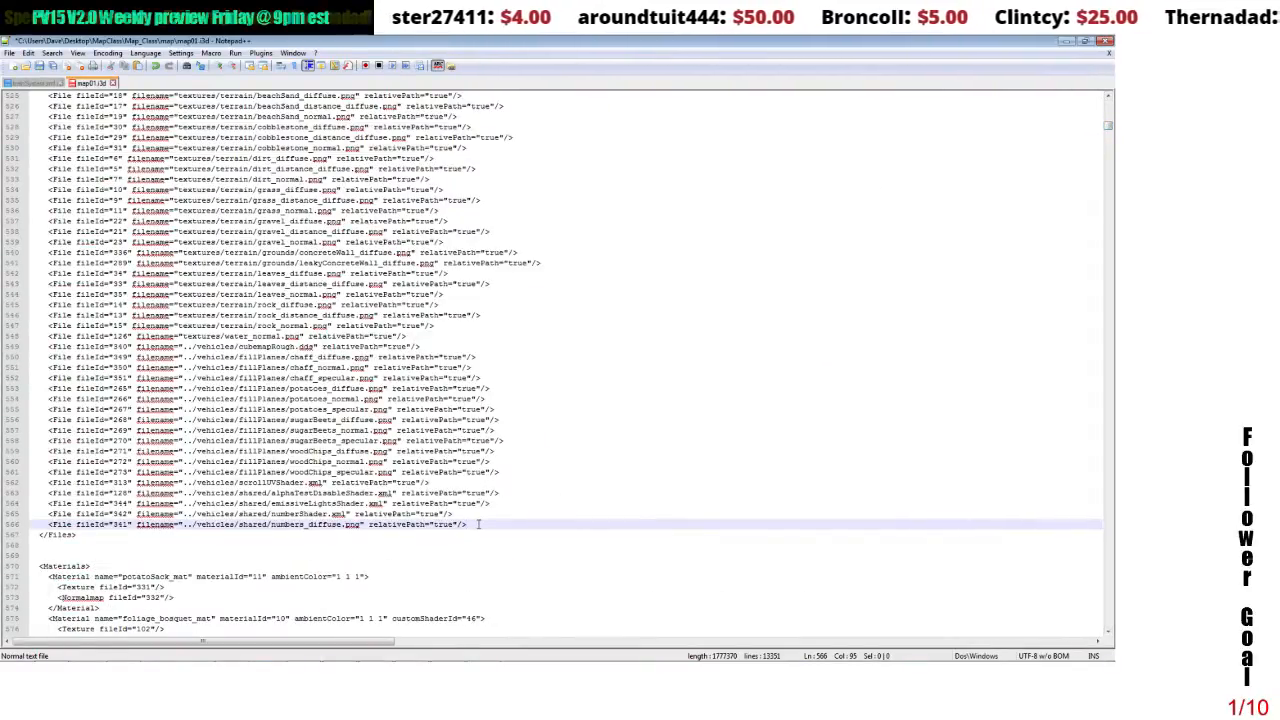
{"action": "key", "text": "Return"}
{"action": "key", "text": "ctrl+v"}
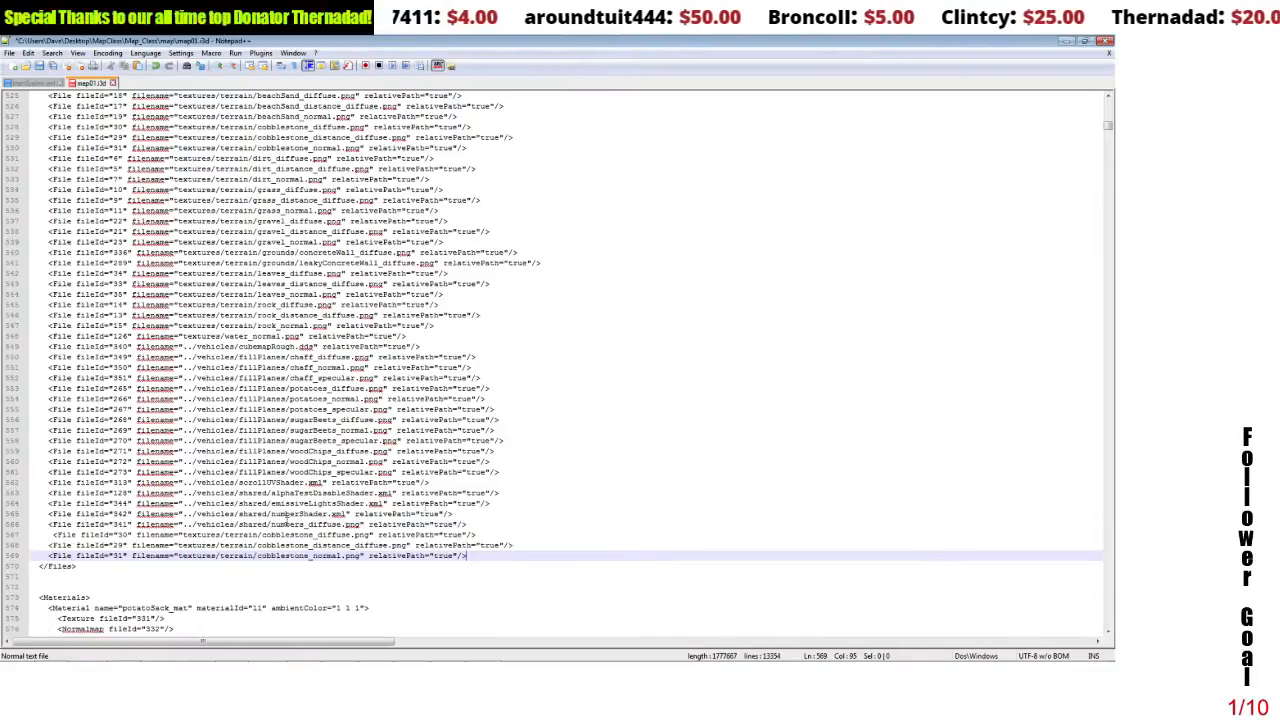
- Delete the pasted cobblestone_distance_diffuse.png entry and the empty line it leaves
{"action": "left_click", "coordinate": [54, 545]}
{"action": "left_click_drag", "start_coordinate": [54, 545], "coordinate": [548, 545]}
{"action": "key", "text": "Delete"}
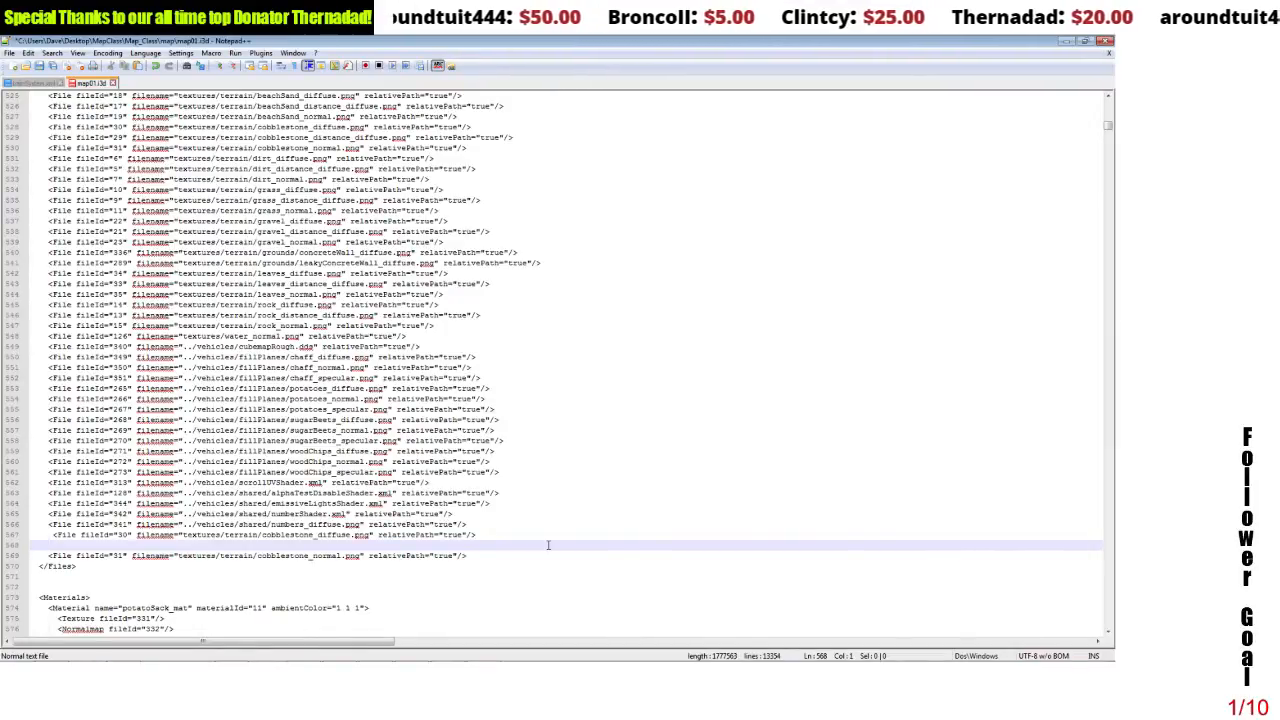
{"action": "key", "text": "BackSpace"}
{"action": "key", "text": "BackSpace"}
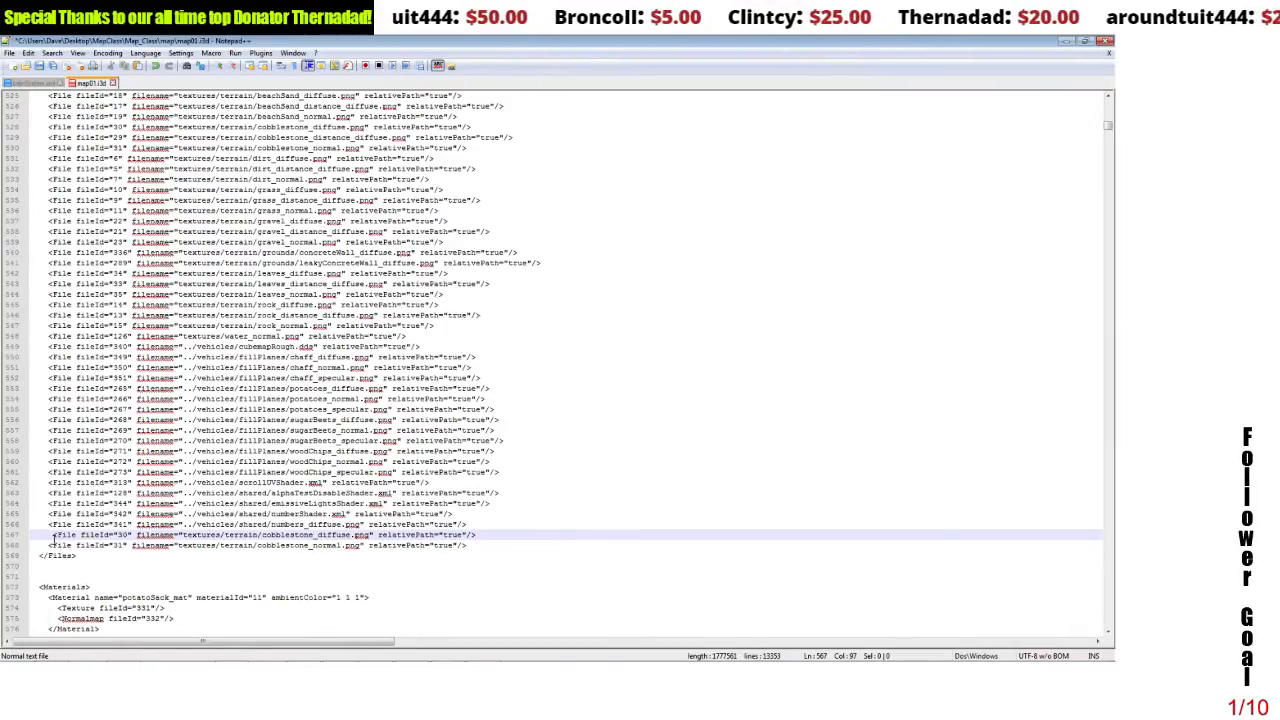
- Remove the extra leading space on line 567 and change its filename to textures/terrain/paver_diffuse.png
{"action": "left_click", "coordinate": [53, 535]}
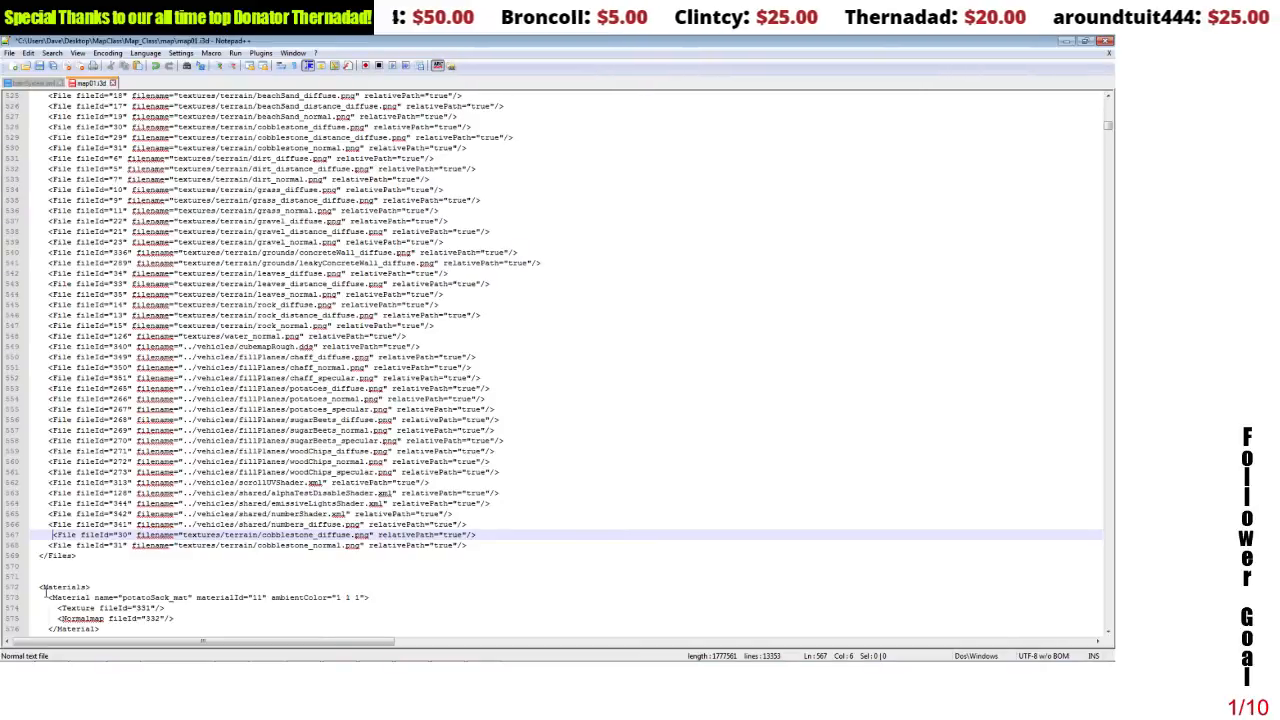
{"action": "key", "text": "BackSpace"}
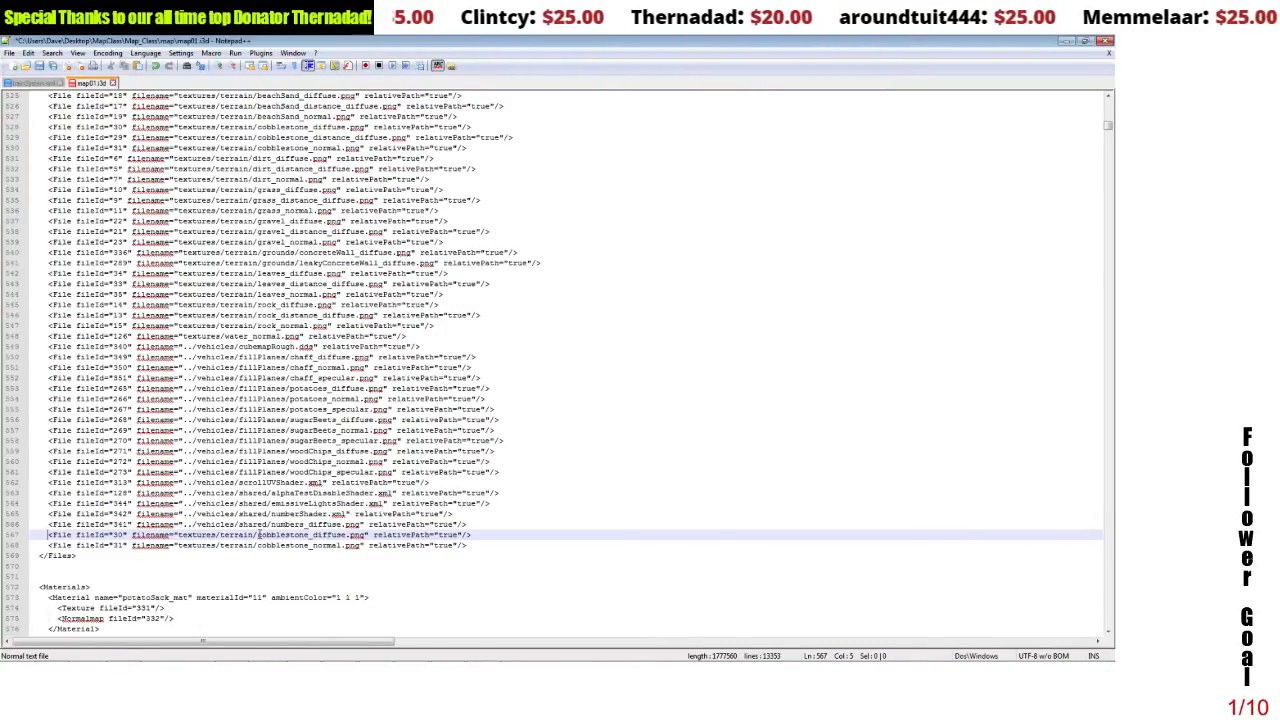
{"action": "left_click_drag", "start_coordinate": [256, 534], "coordinate": [311, 535]}
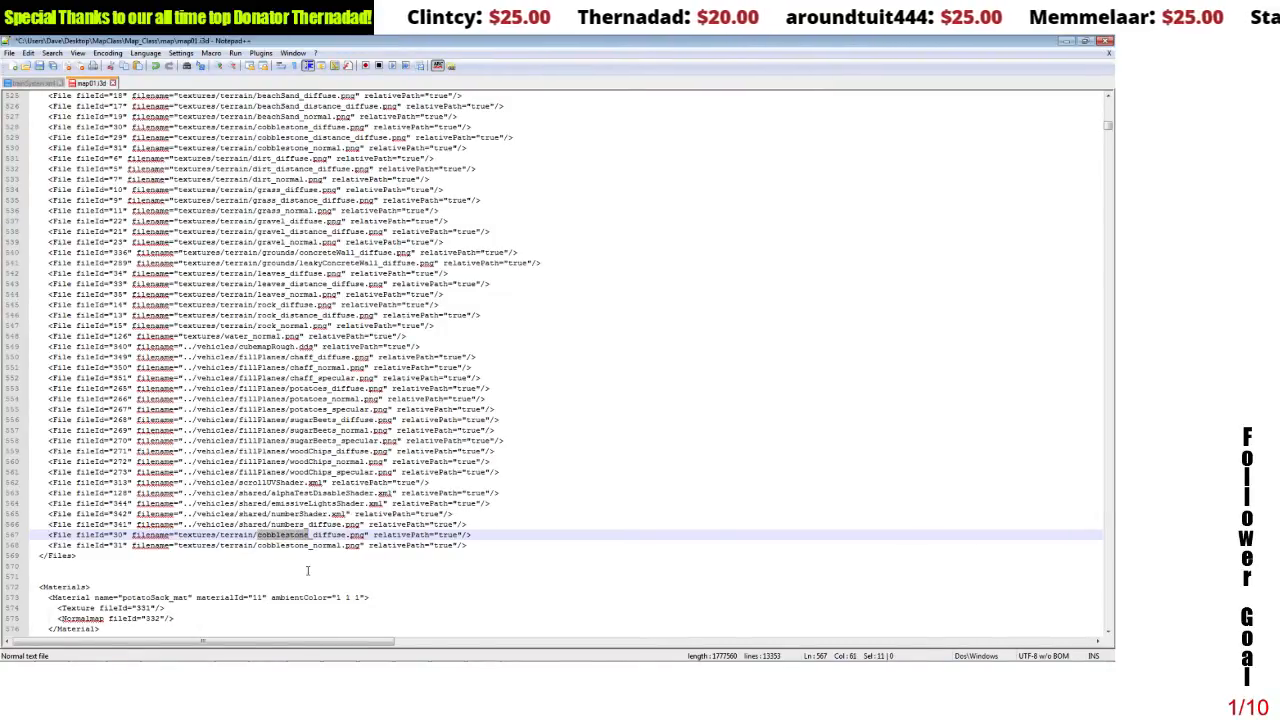
{"action": "type", "text": "paver"}
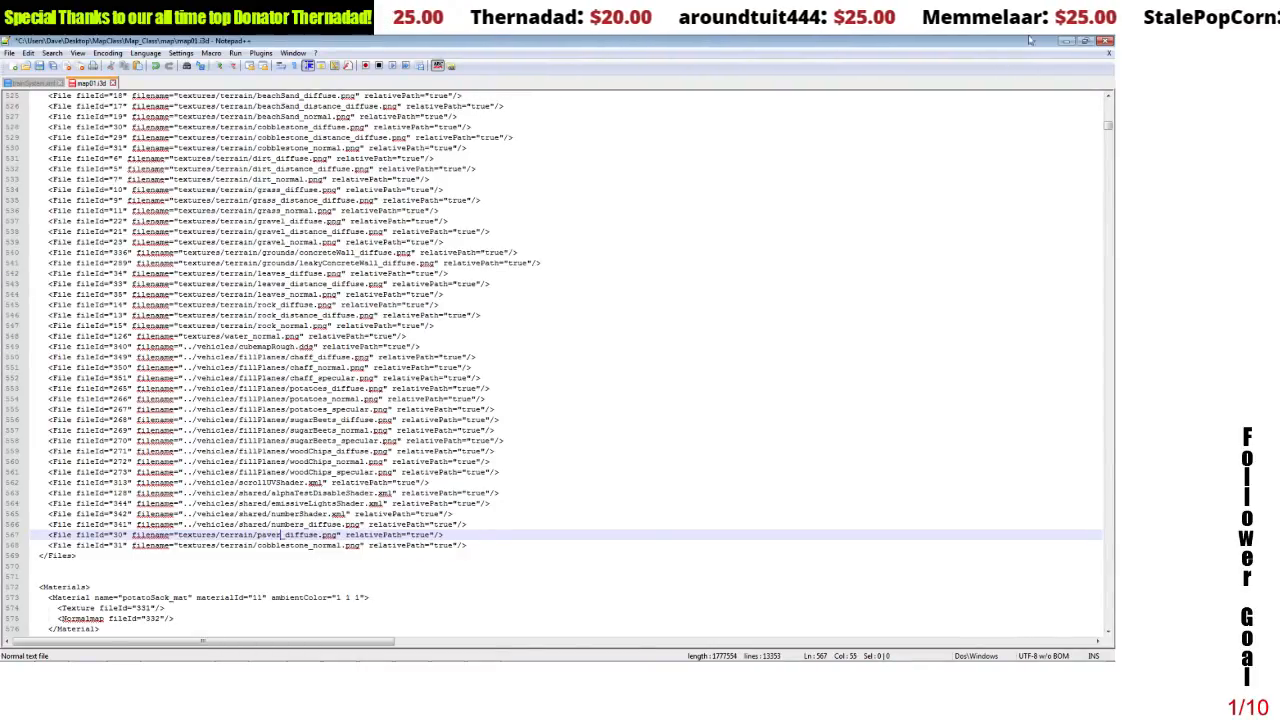
- Switch to Windows Explorer and rename paver.dds to paver_diffuse.dds in the map's textures/terrain folder
{"action": "left_click", "coordinate": [1066, 42]}
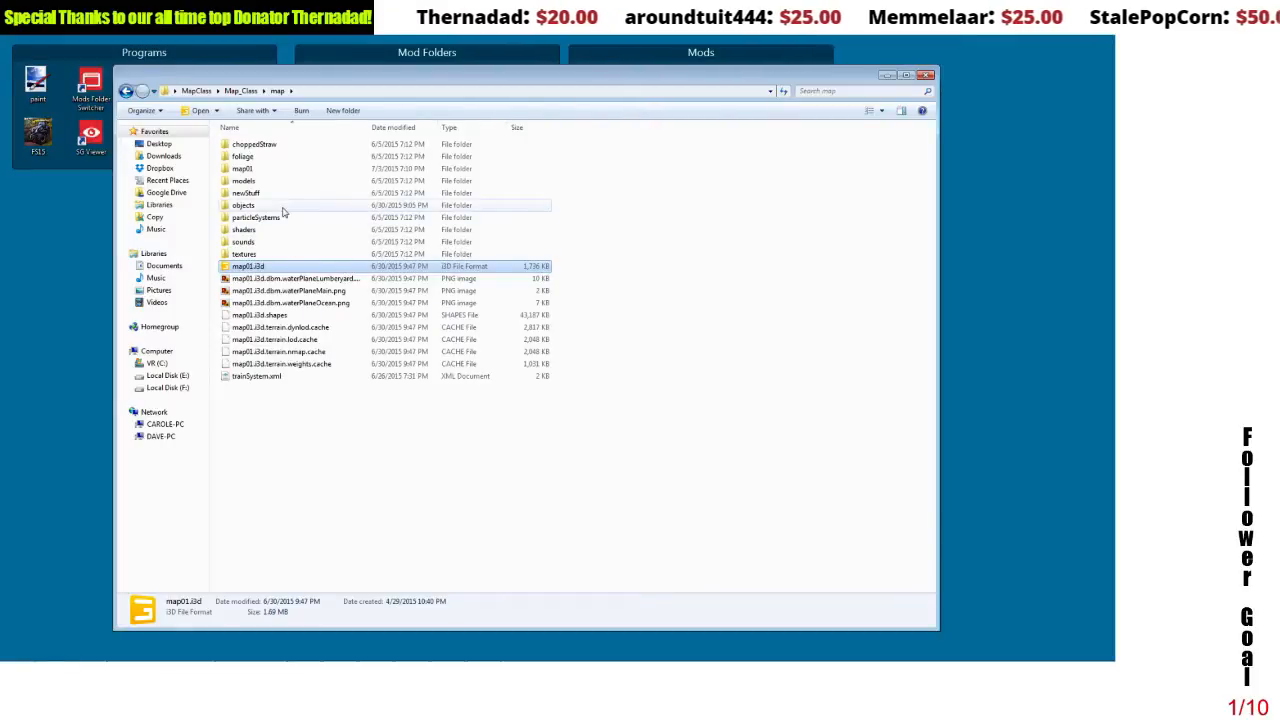
{"action": "double_click", "coordinate": [248, 254]}
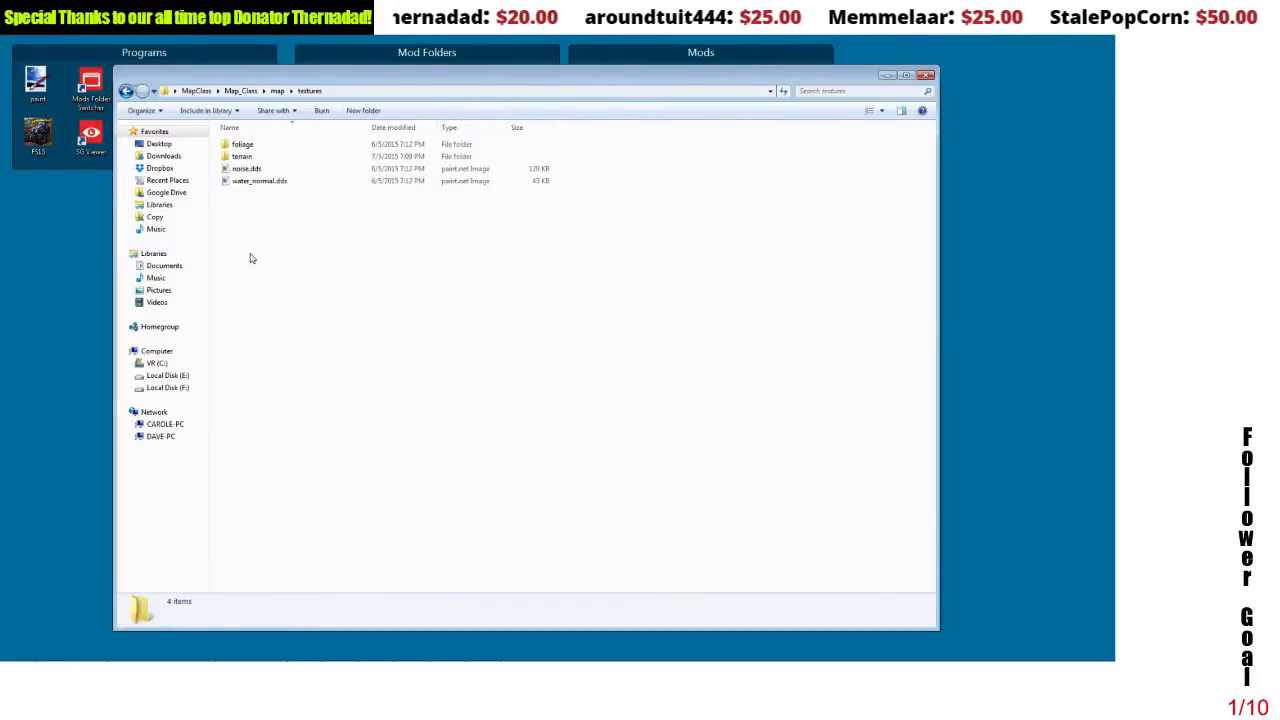
{"action": "left_click", "coordinate": [253, 157]}
{"action": "double_click", "coordinate": [248, 157]}
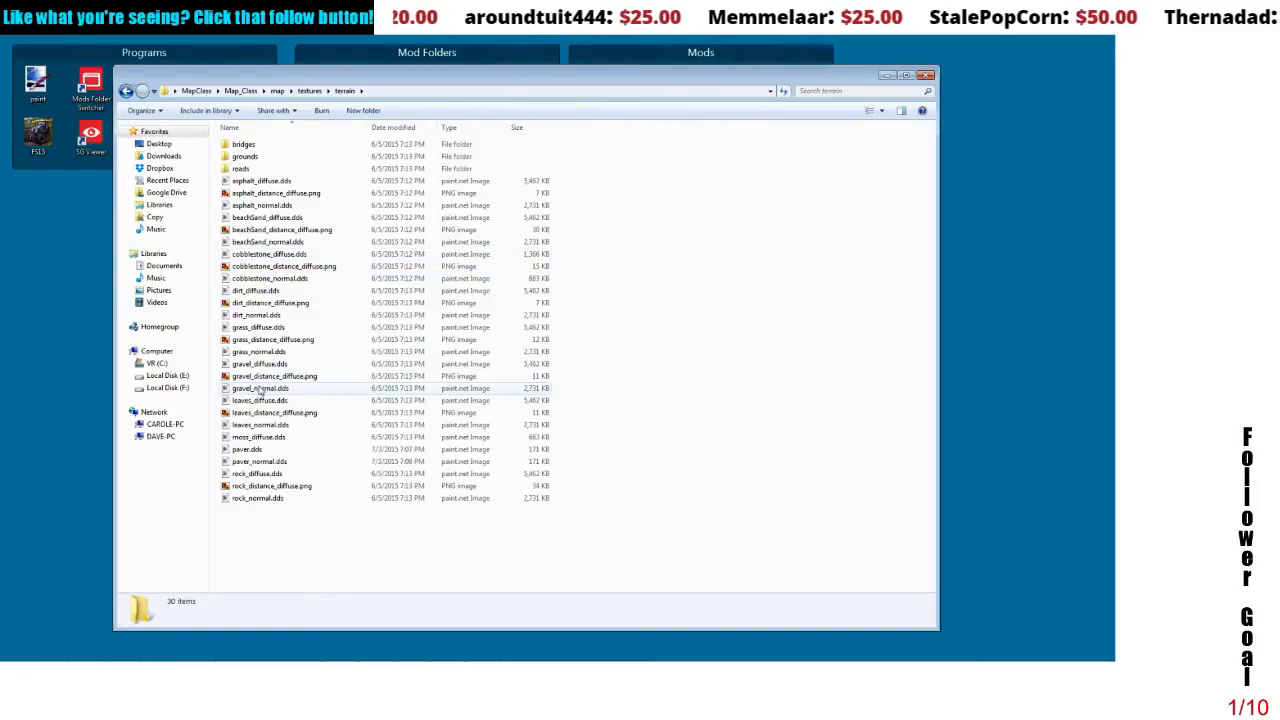
{"action": "left_click", "coordinate": [247, 450]}
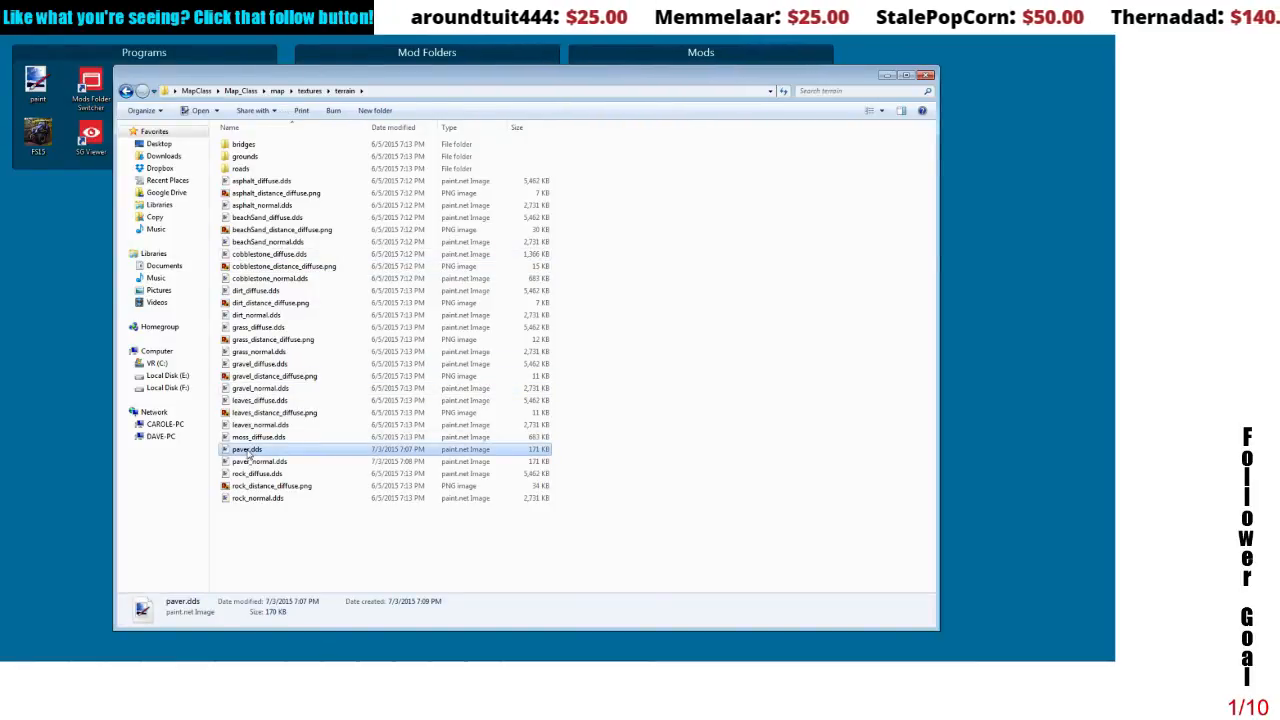
{"action": "left_click", "coordinate": [247, 450]}
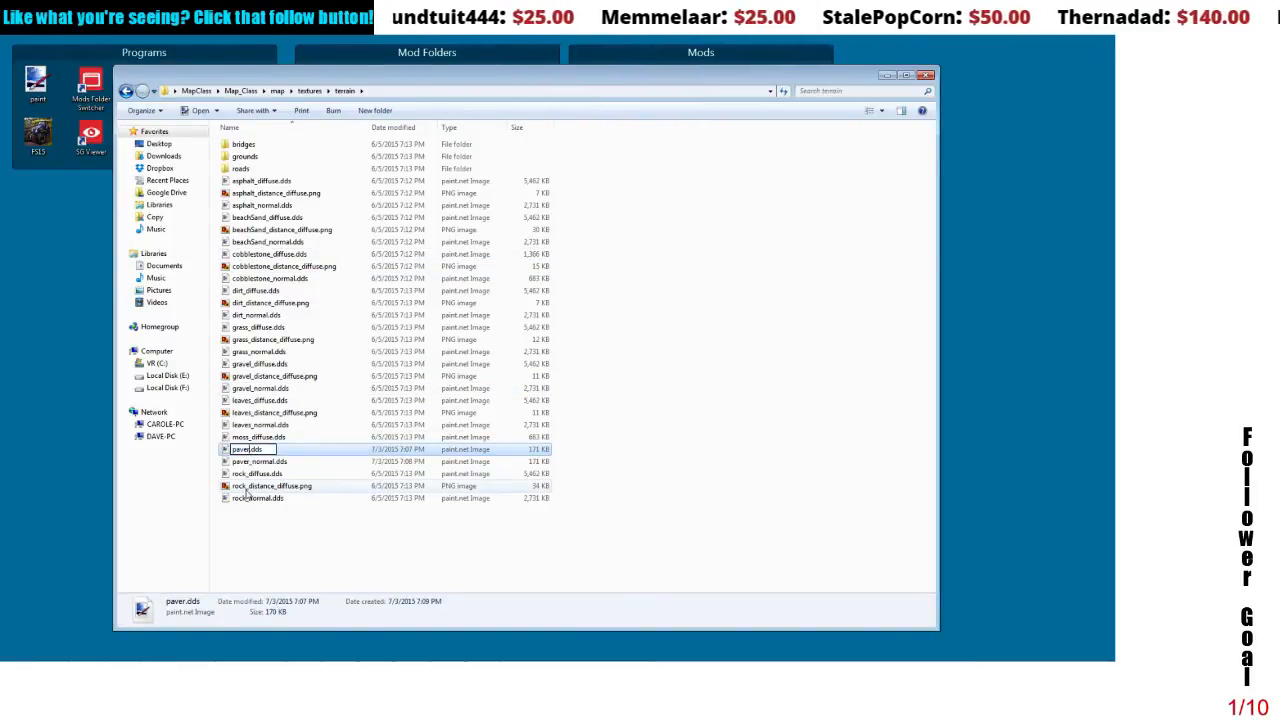
{"action": "type", "text": "_diffuse"}
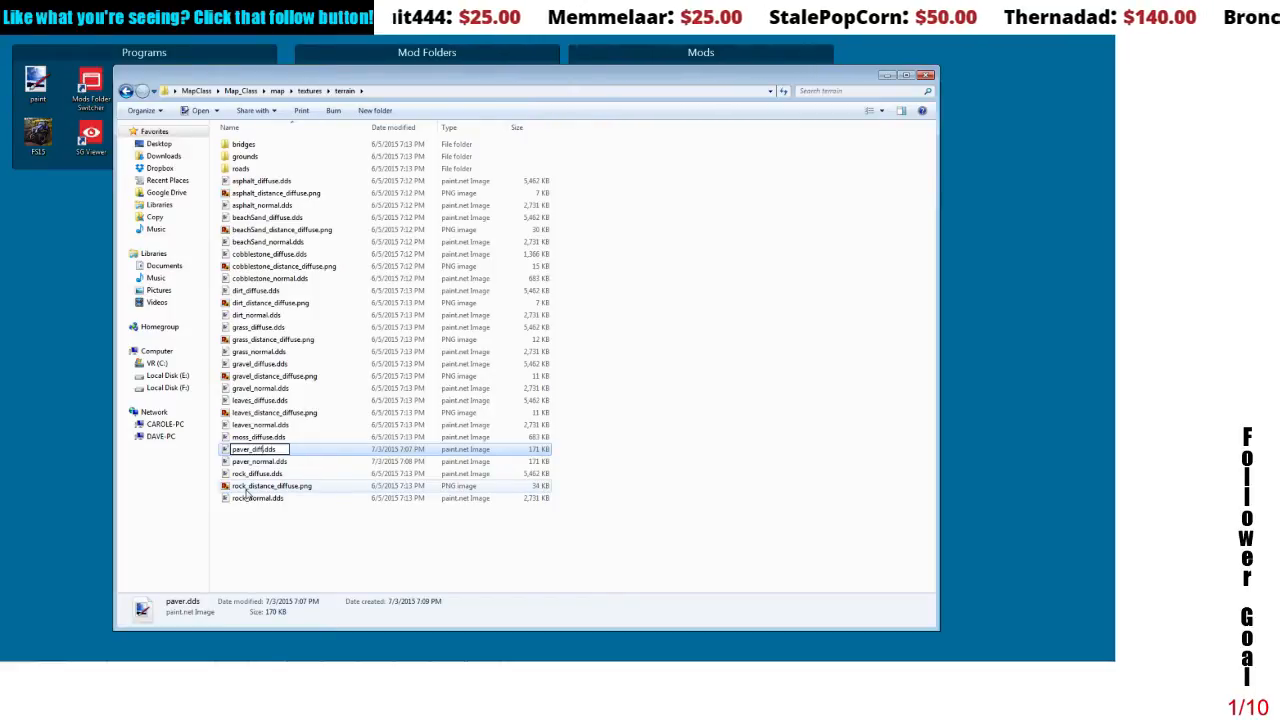
{"action": "key", "text": "Return"}
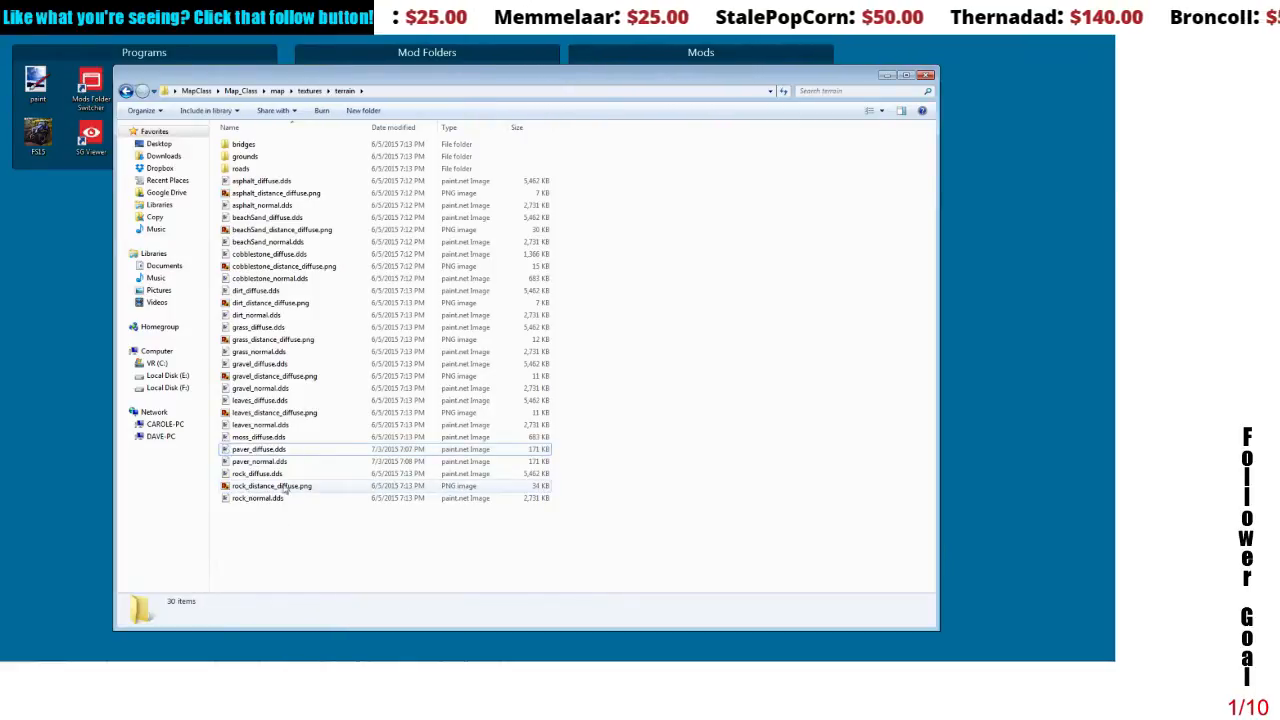
{"action": "left_click", "coordinate": [258, 462]}
- Return to map01.i3d in Notepad++ and change the filename on line 568 to textures/terrain/paver_normal.png
{"action": "left_click", "coordinate": [483, 656]}
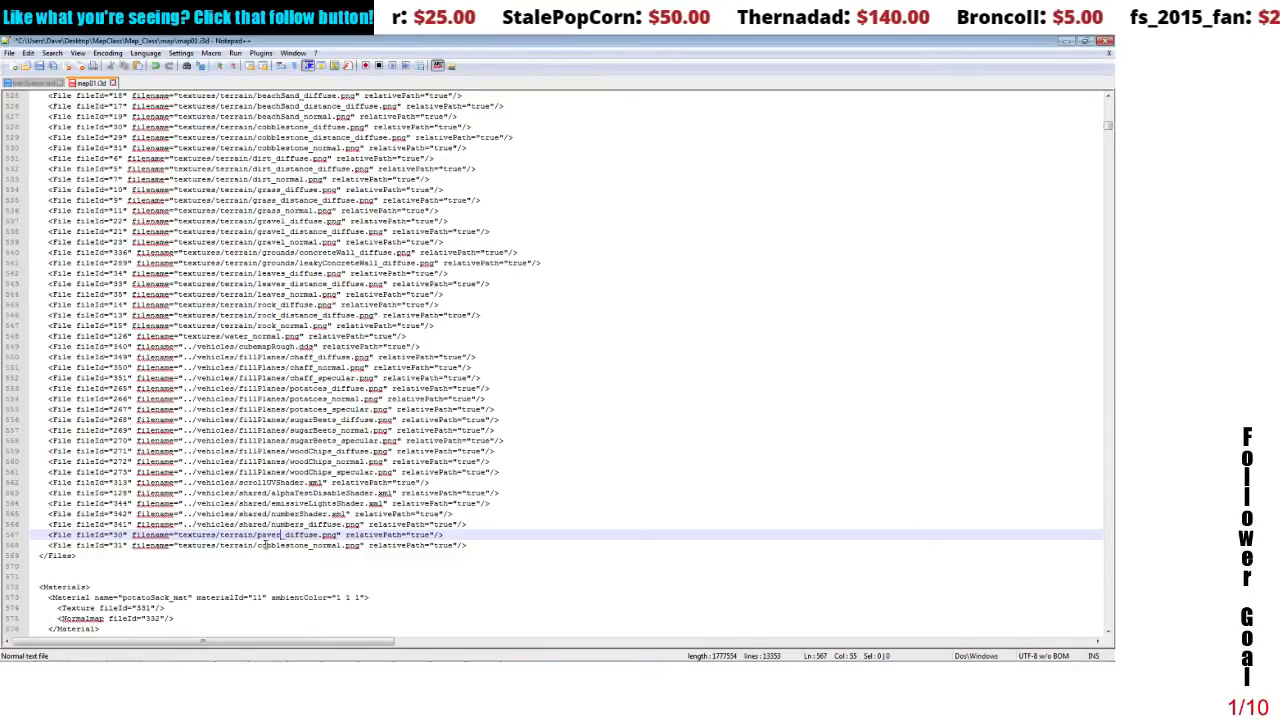
{"action": "left_click_drag", "start_coordinate": [258, 545], "coordinate": [310, 545]}
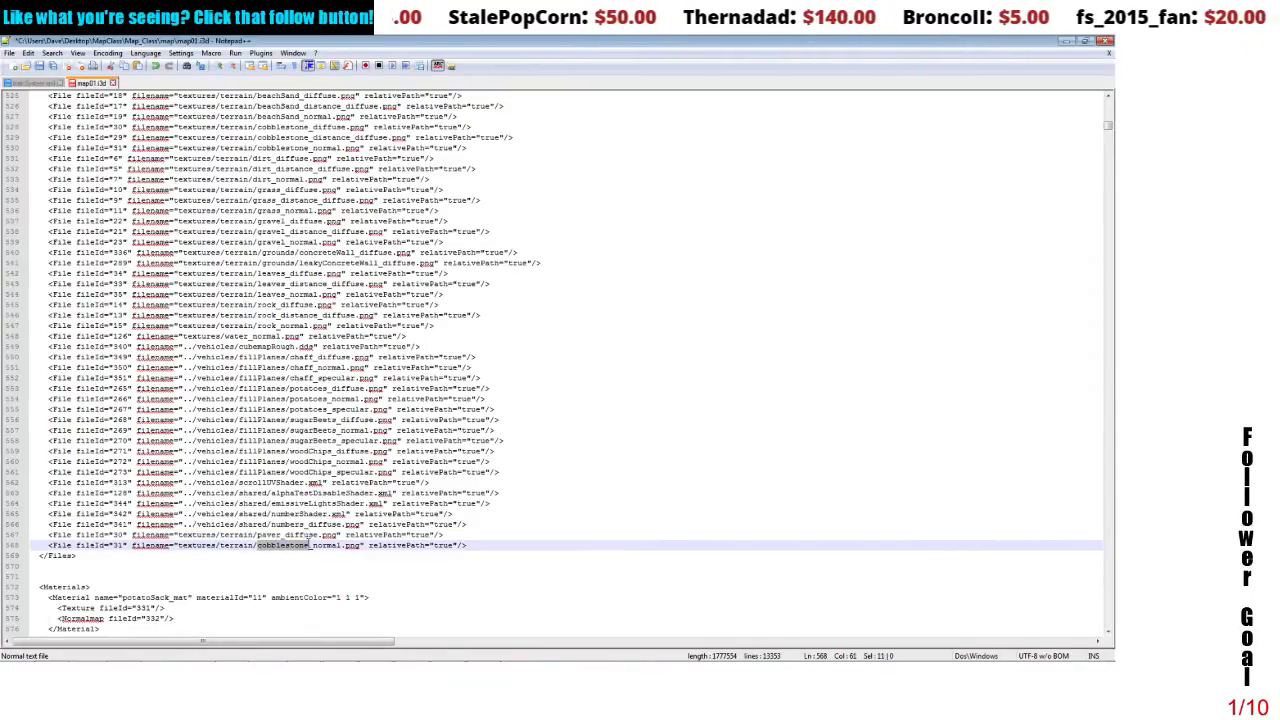
{"action": "type", "text": "paver"}
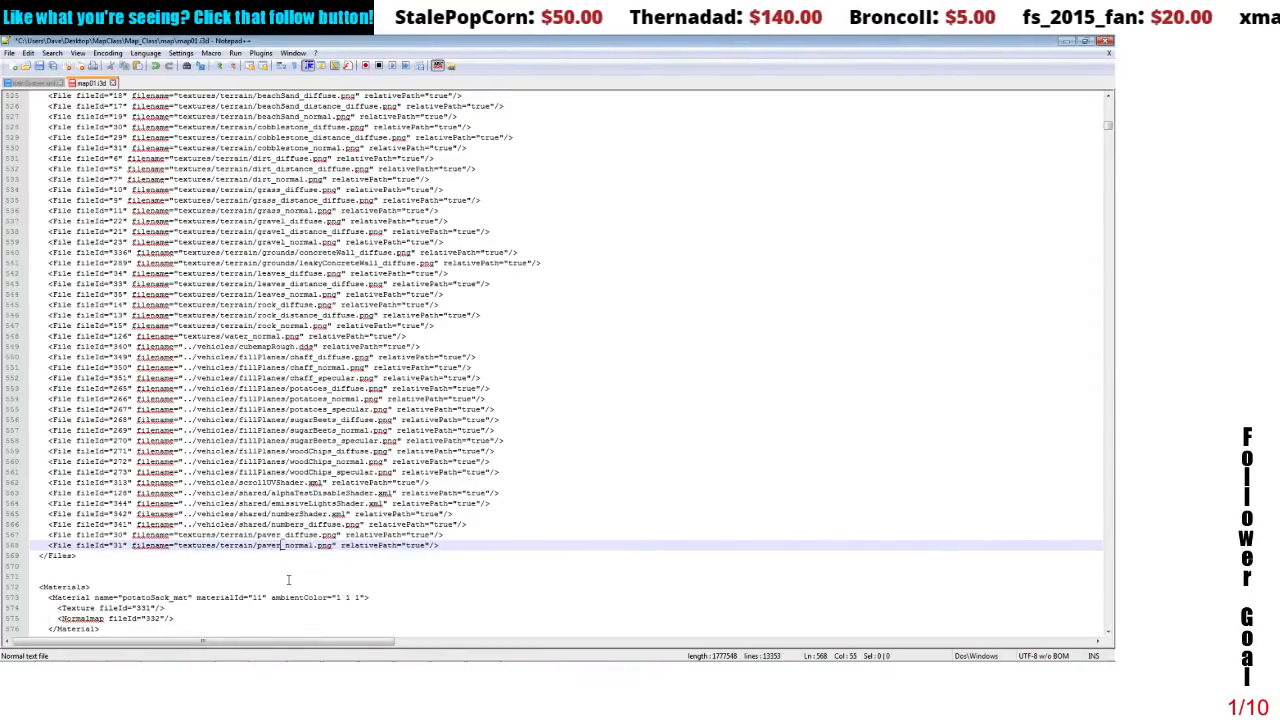
{"action": "left_click", "coordinate": [288, 578]}
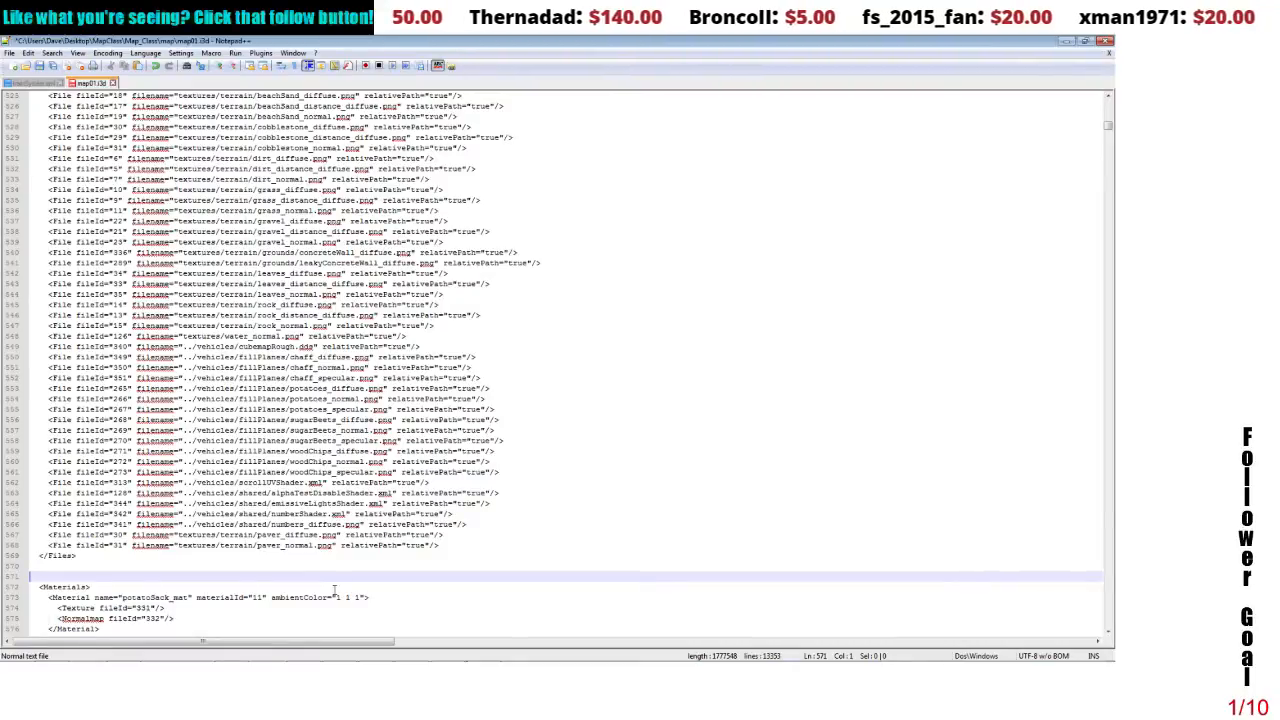
- Set the fileId of the paver_diffuse.png entry to 99930 and of the paver_normal.png entry to 99931
{"action": "left_click_drag", "start_coordinate": [112, 535], "coordinate": [119, 535]}
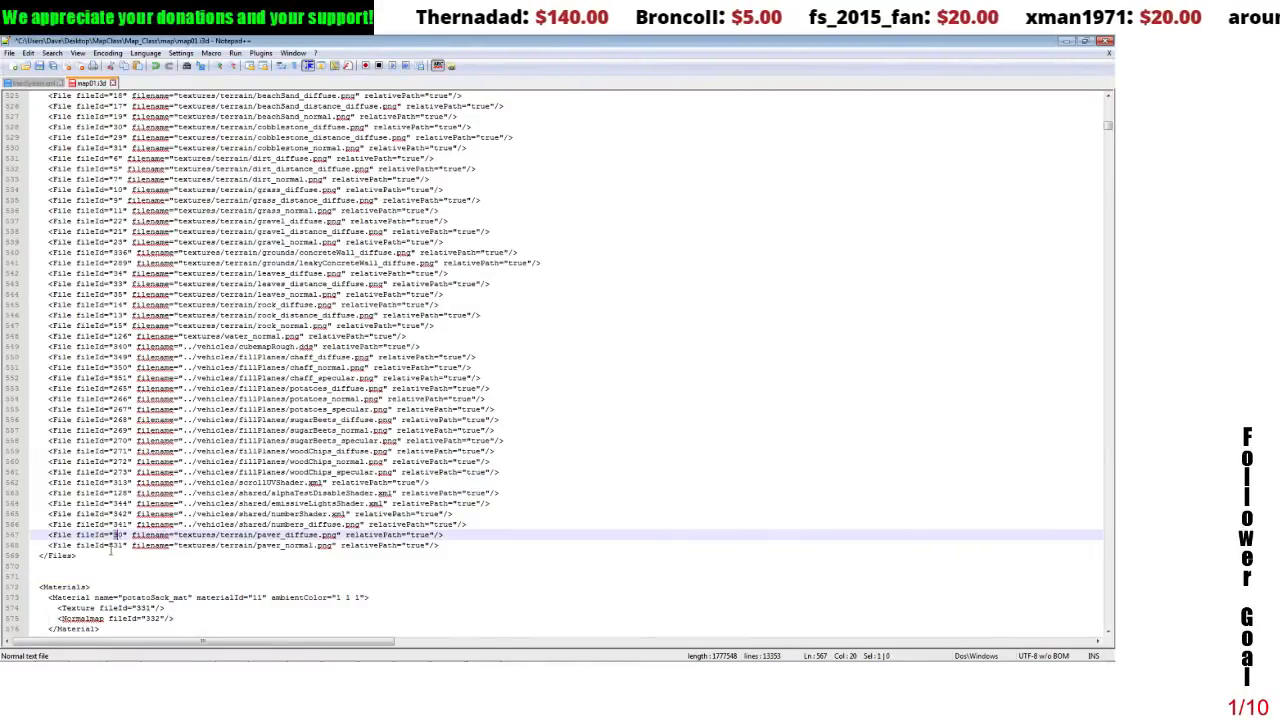
{"action": "left_click", "coordinate": [115, 536]}
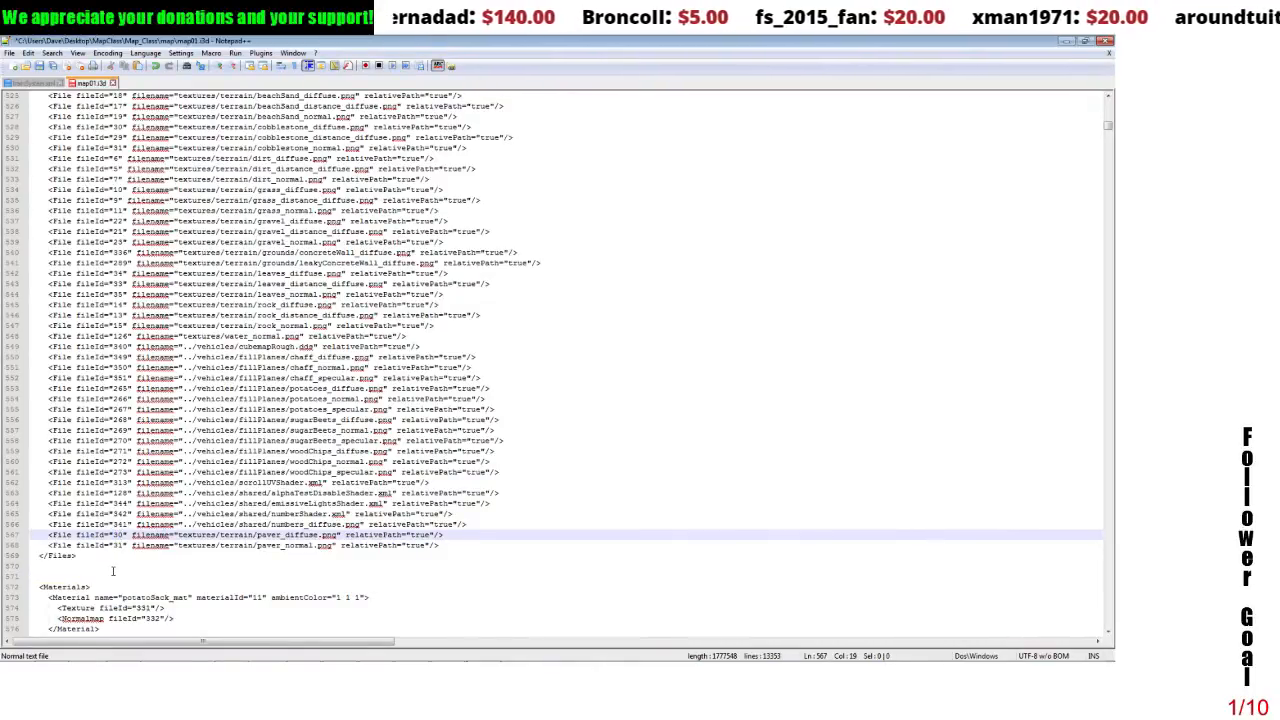
{"action": "type", "text": "399"}
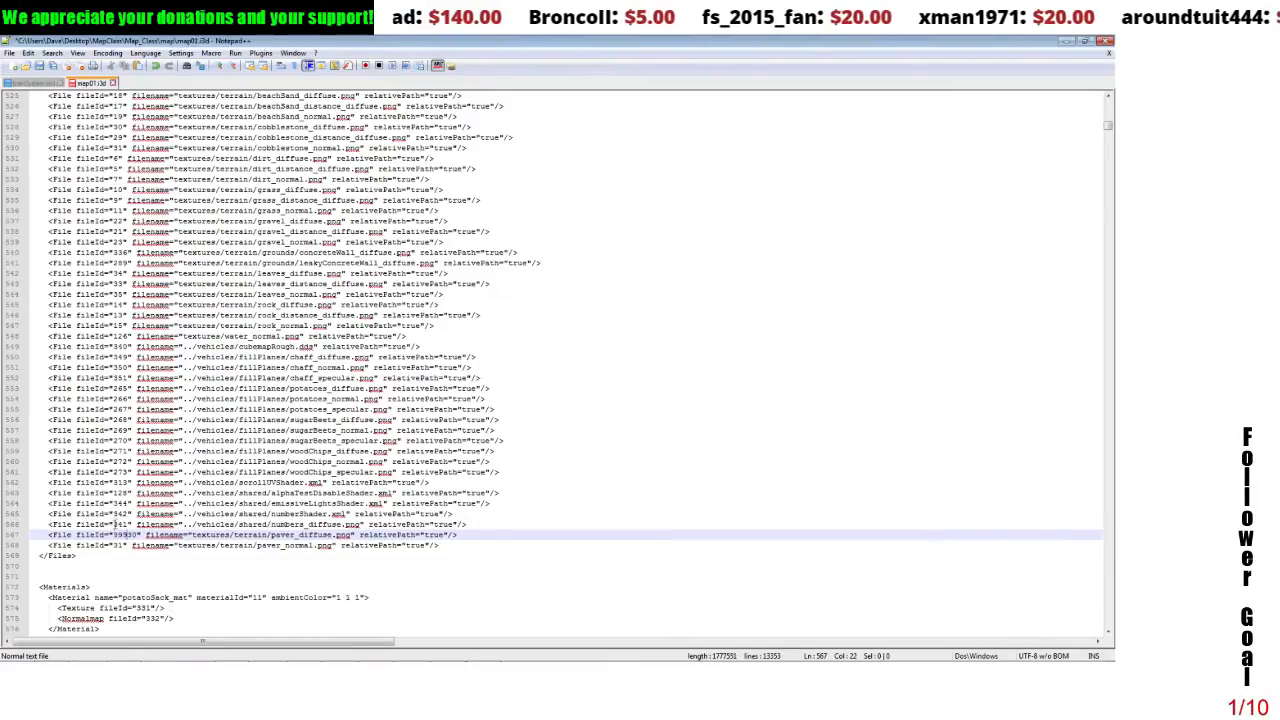
{"action": "left_click", "coordinate": [115, 545]}
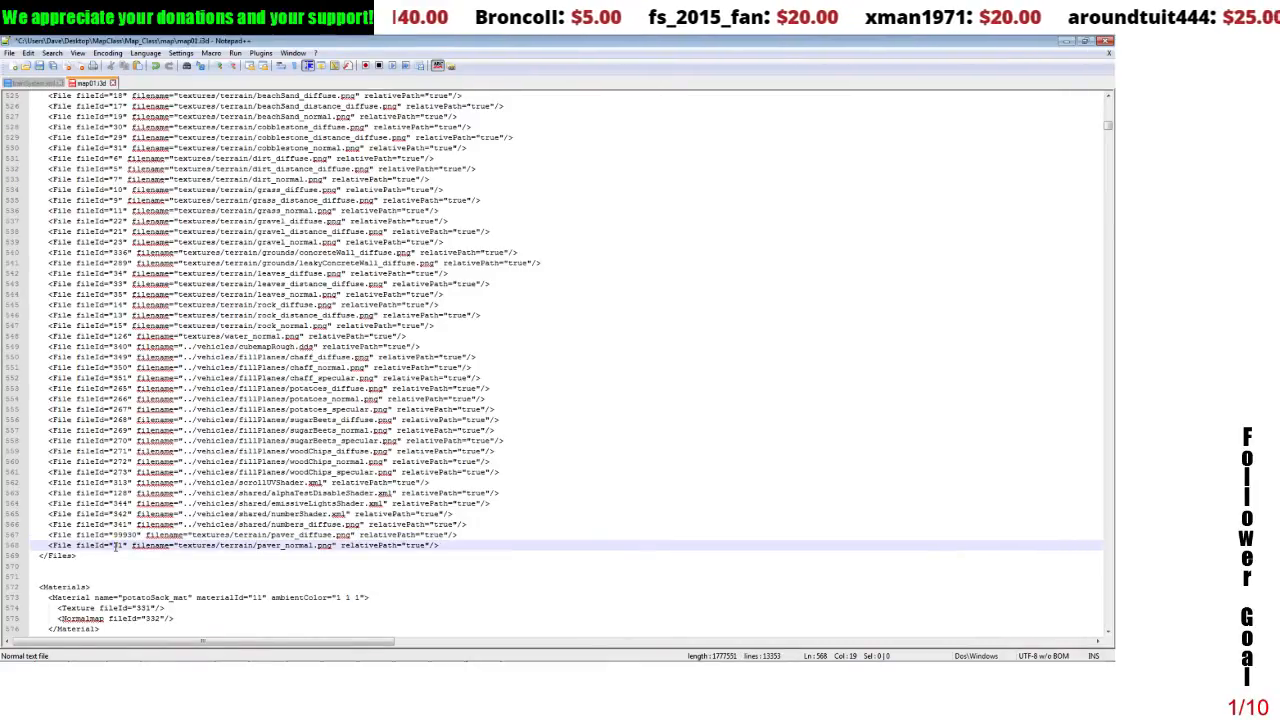
{"action": "type", "text": "399"}
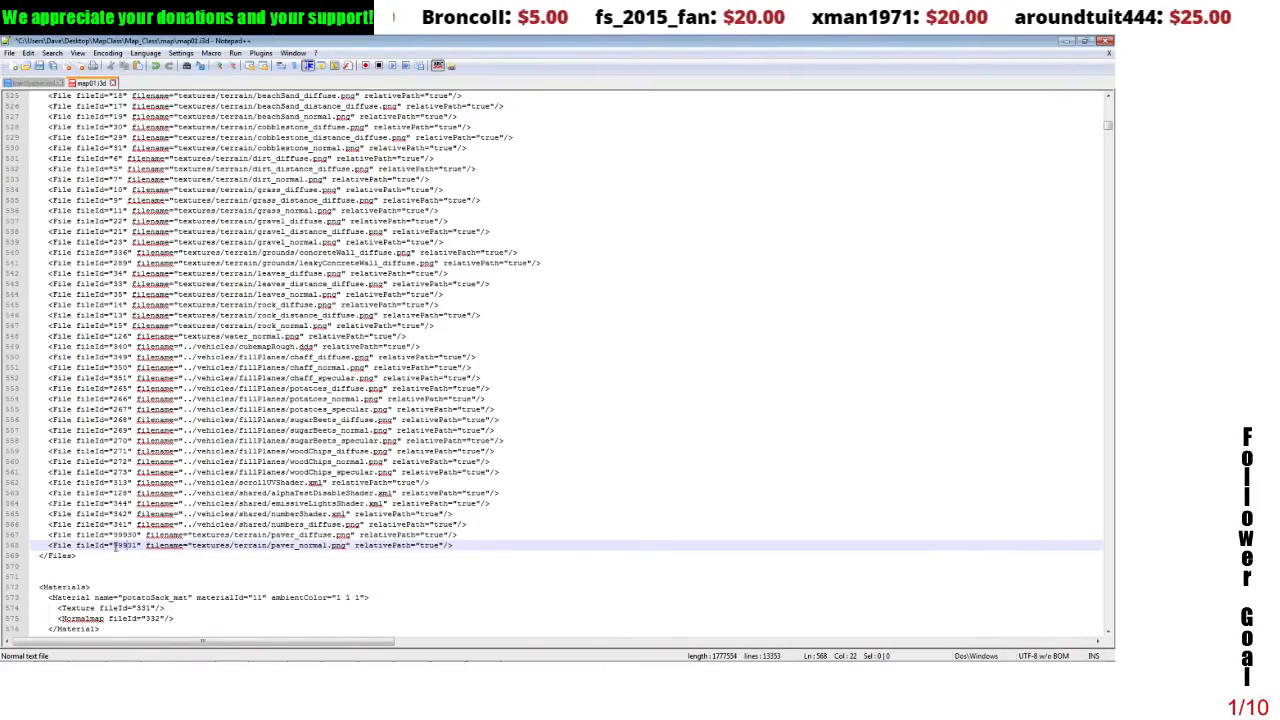
{"action": "key", "text": "Down"}
{"action": "key", "text": "Down"}
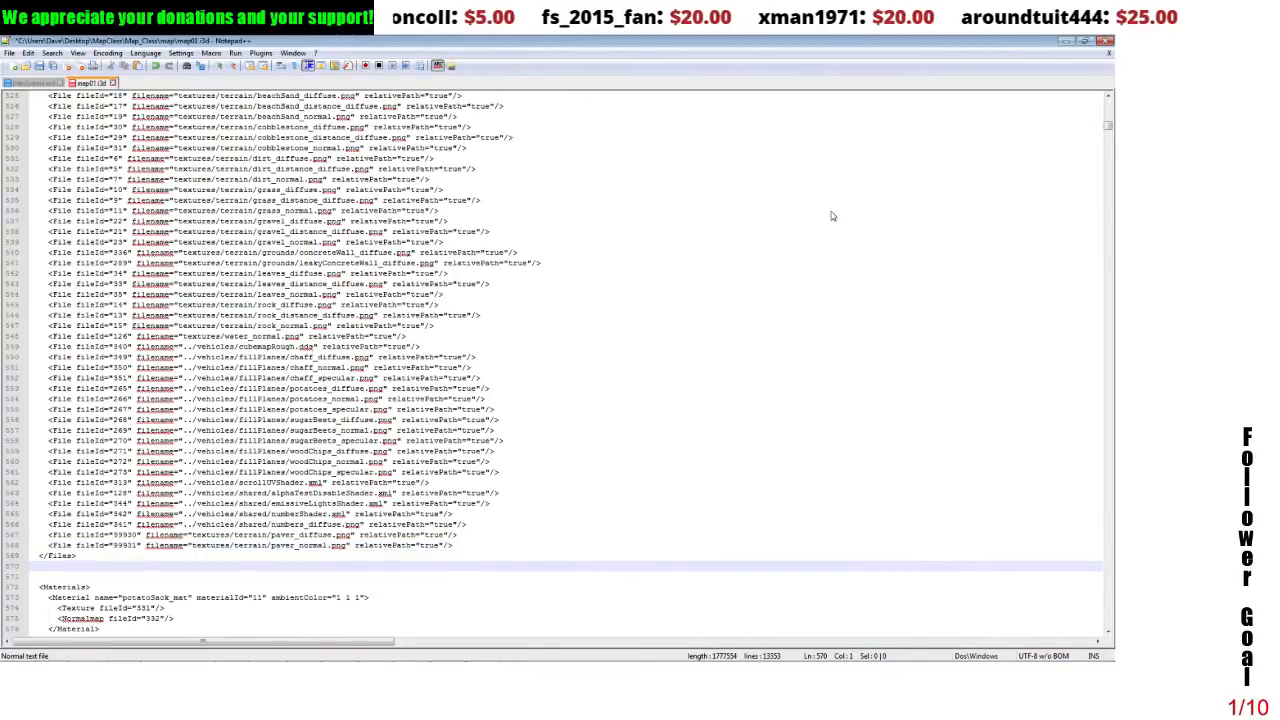
- Search map01.i3d from the beginning for "28" and copy the map01/cobblestone_weight.png File entry
{"action": "left_click_drag", "start_coordinate": [1109, 126], "coordinate": [1109, 98]}
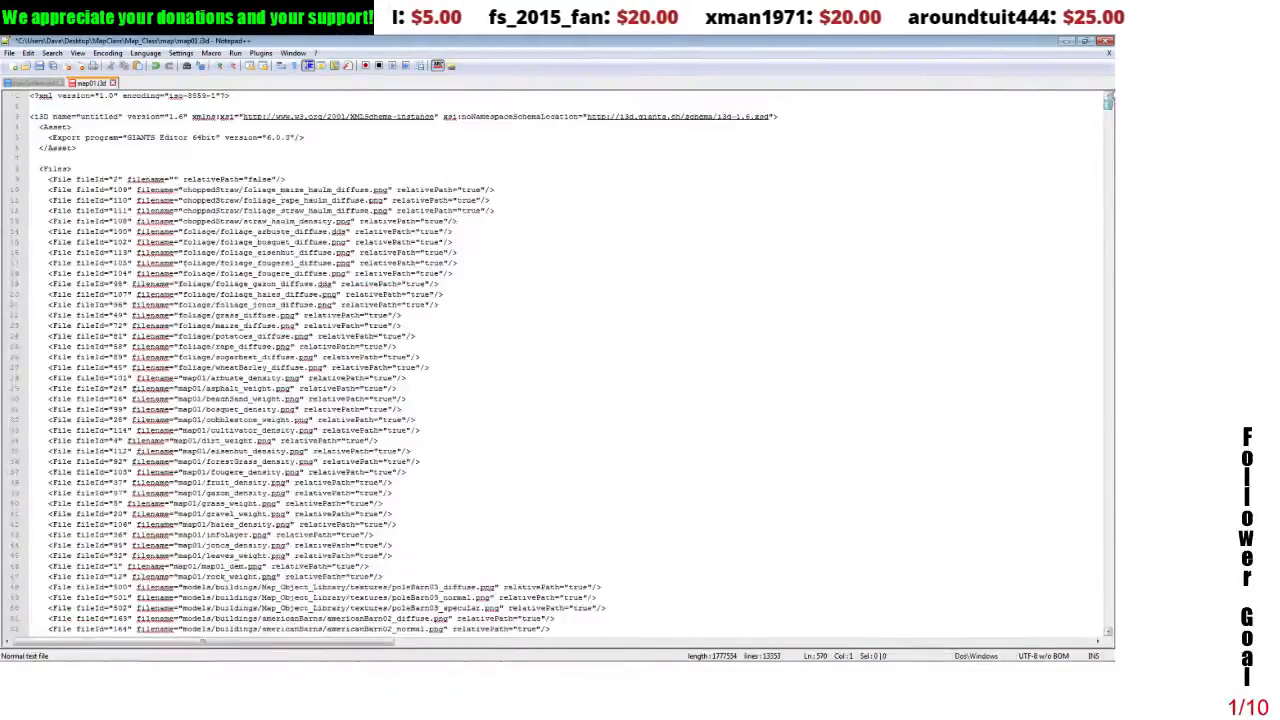
{"action": "left_click", "coordinate": [55, 179]}
{"action": "left_click", "coordinate": [83, 170]}
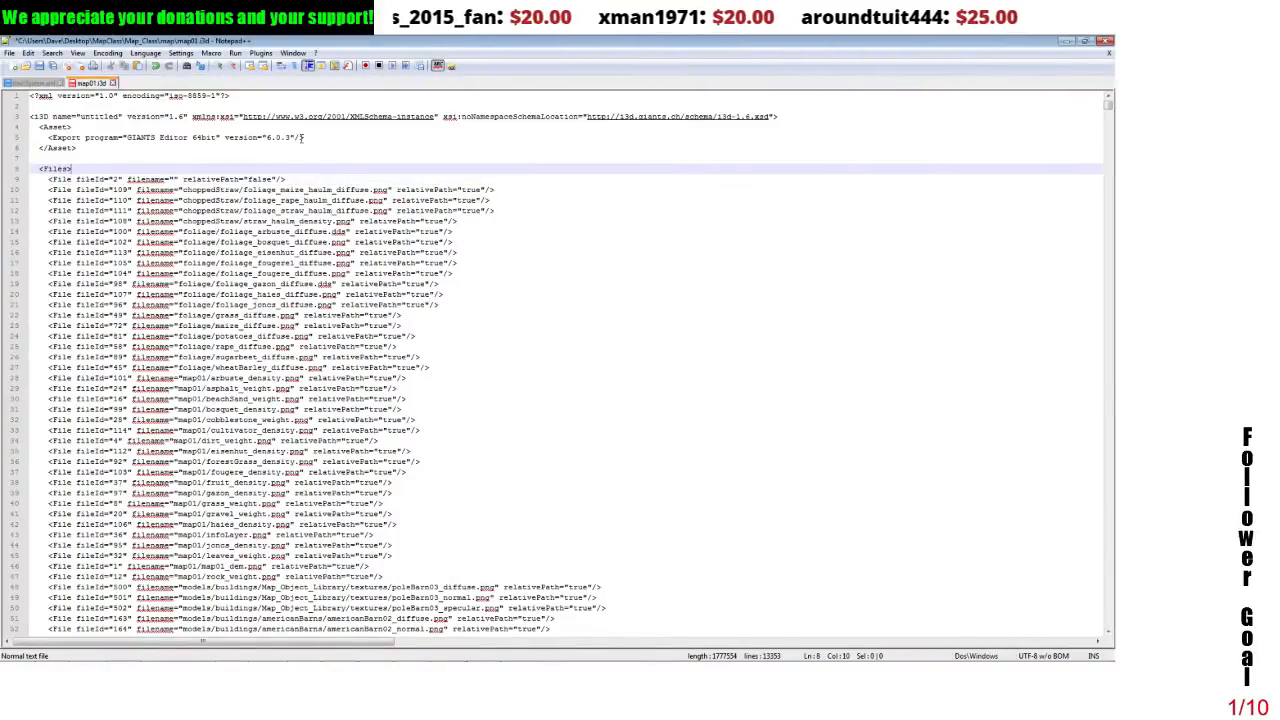
{"action": "key", "text": "ctrl+f"}
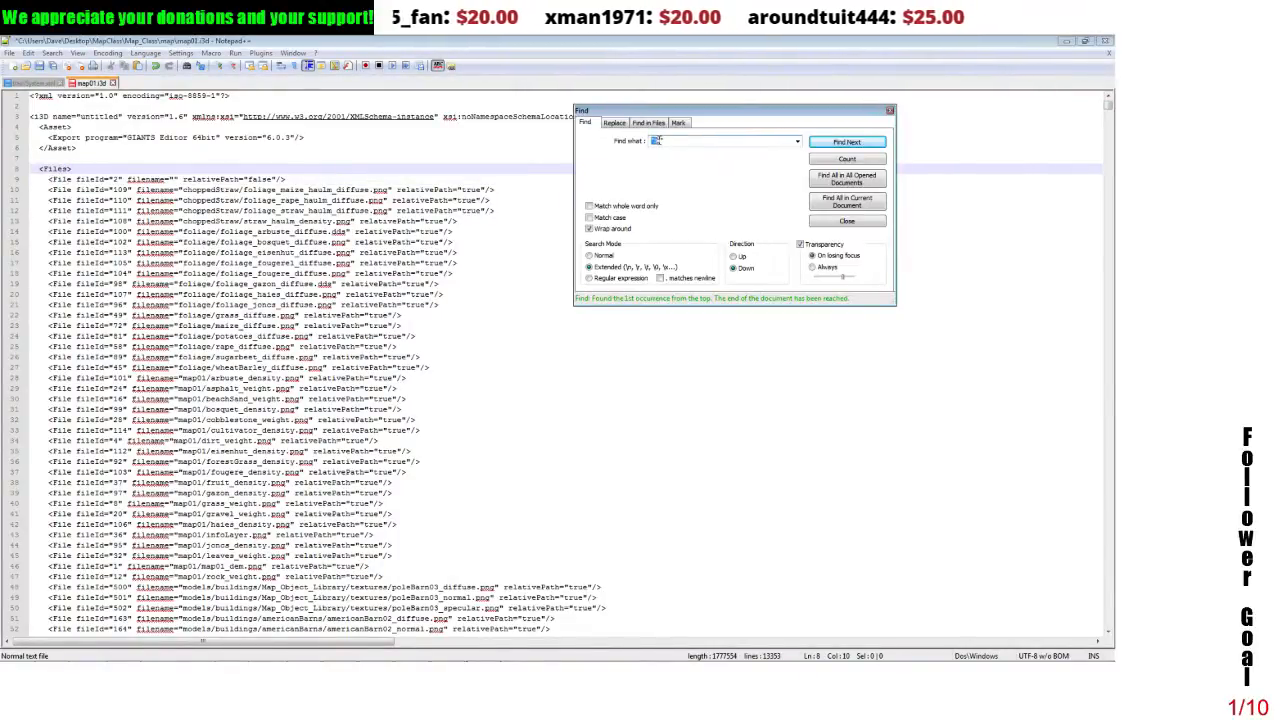
{"action": "type", "text": "\""}
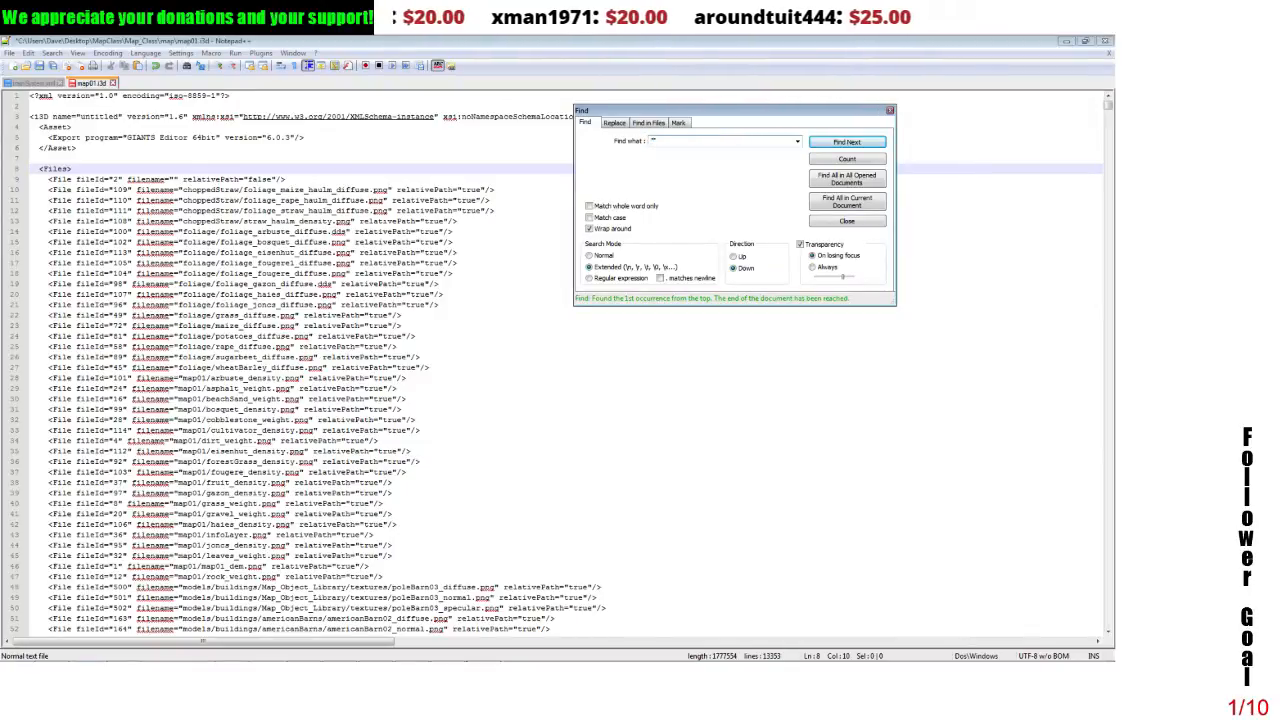
{"action": "type", "text": "20"}
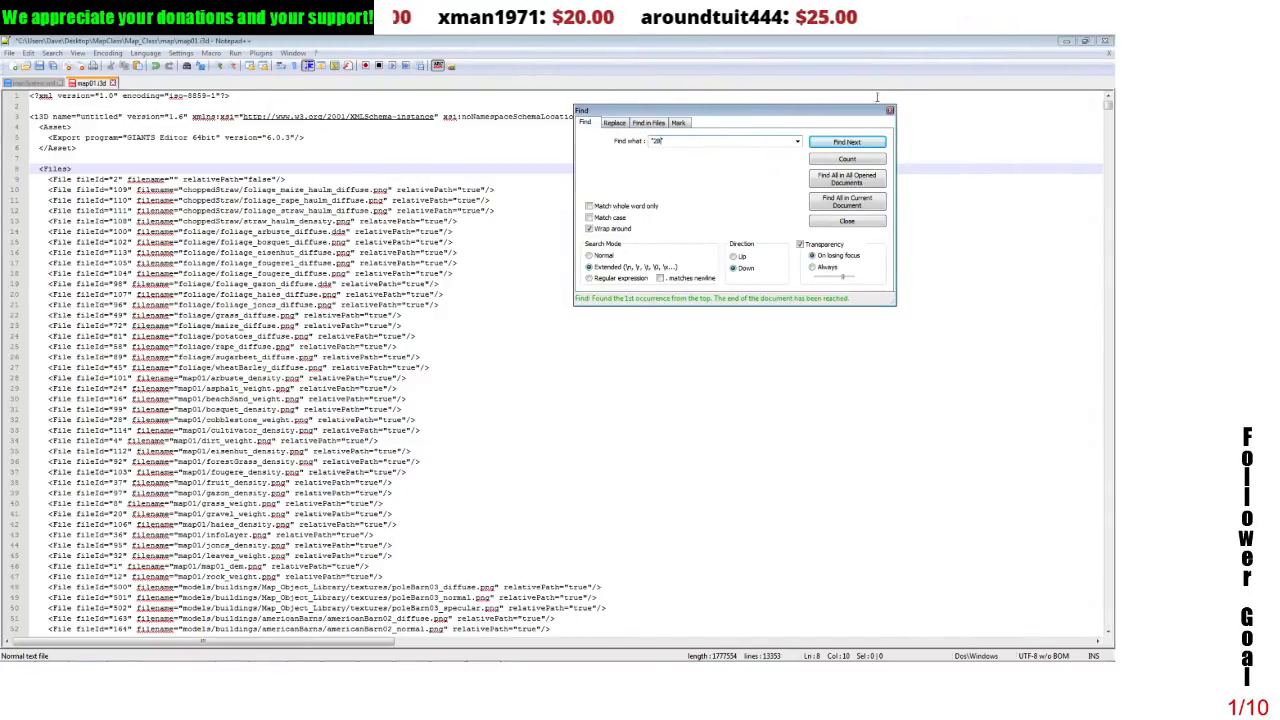
{"action": "left_click", "coordinate": [846, 141]}
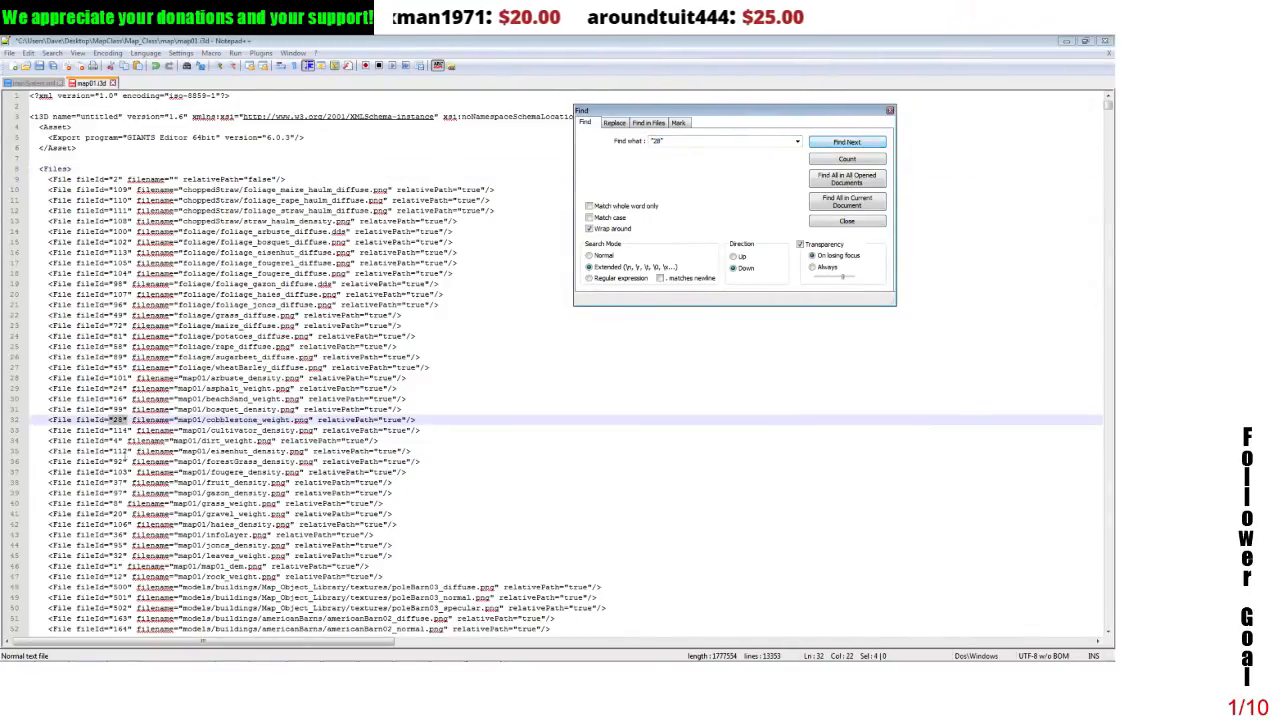
{"action": "left_click_drag", "start_coordinate": [48, 420], "coordinate": [412, 421]}
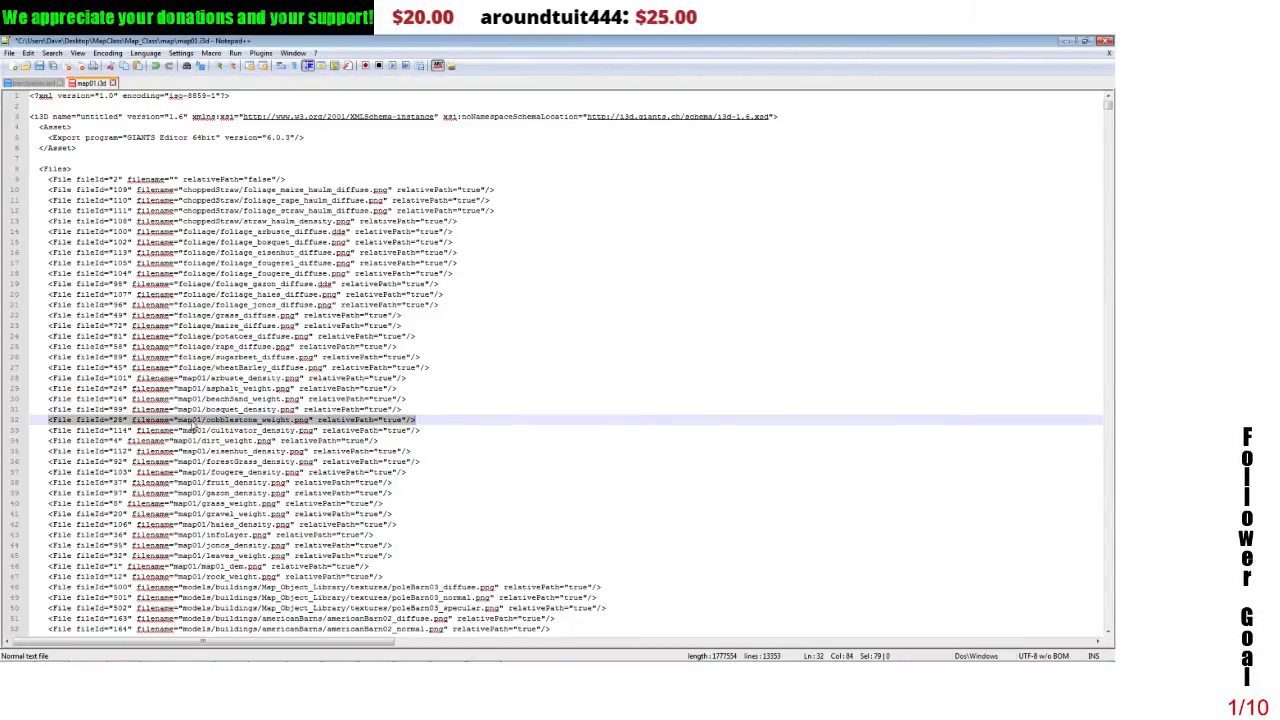
{"action": "right_click", "coordinate": [167, 421]}
{"action": "left_click", "coordinate": [175, 441]}
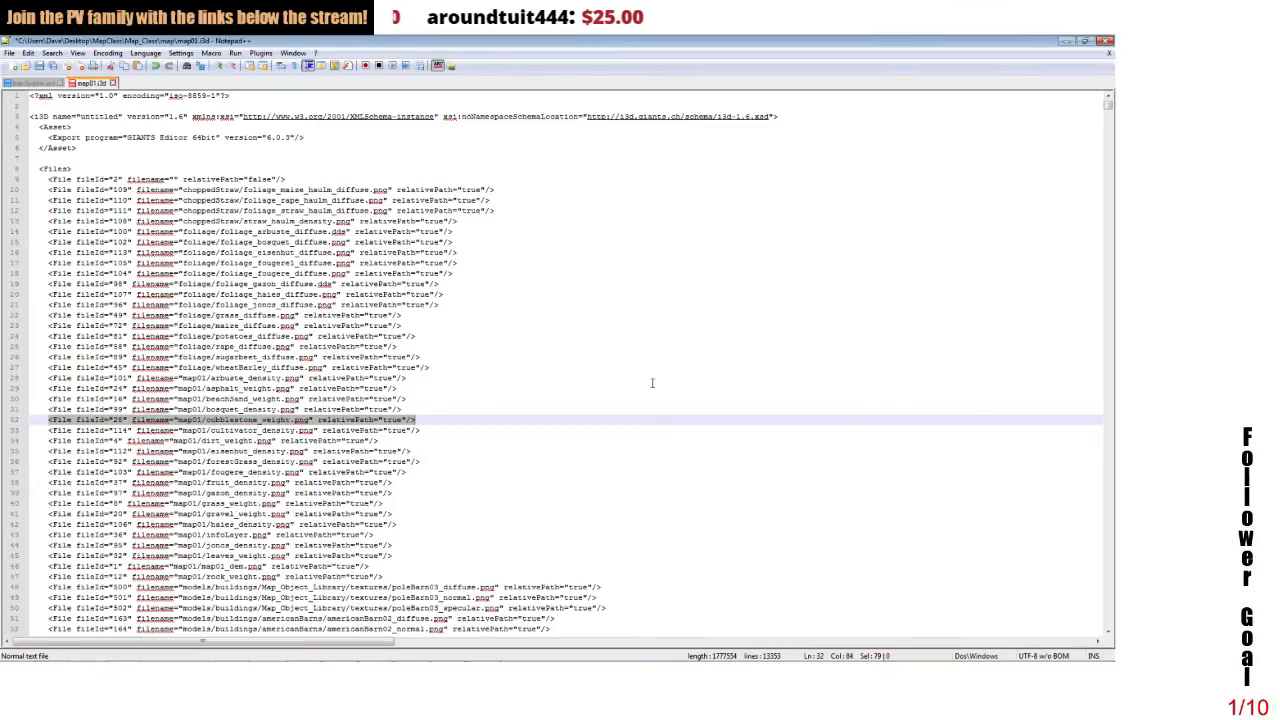
- Paste the copied cobblestone_weight.png entry on a new line below the paver_normal.png entry, before the closing Files tag
{"action": "left_click", "coordinate": [1109, 362]}
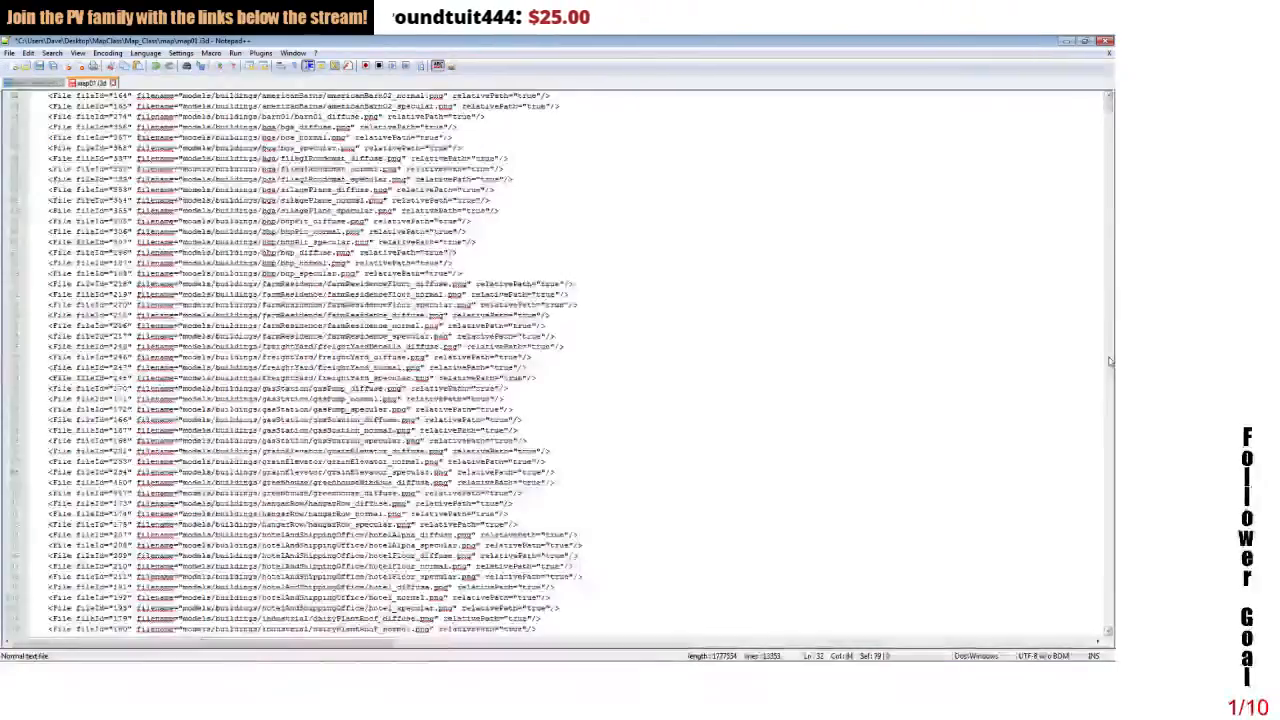
{"action": "left_click", "coordinate": [1109, 362]}
{"action": "left_click", "coordinate": [1109, 362]}
{"action": "left_click", "coordinate": [1109, 362]}
{"action": "left_click", "coordinate": [1109, 362]}
{"action": "left_click", "coordinate": [1109, 362]}
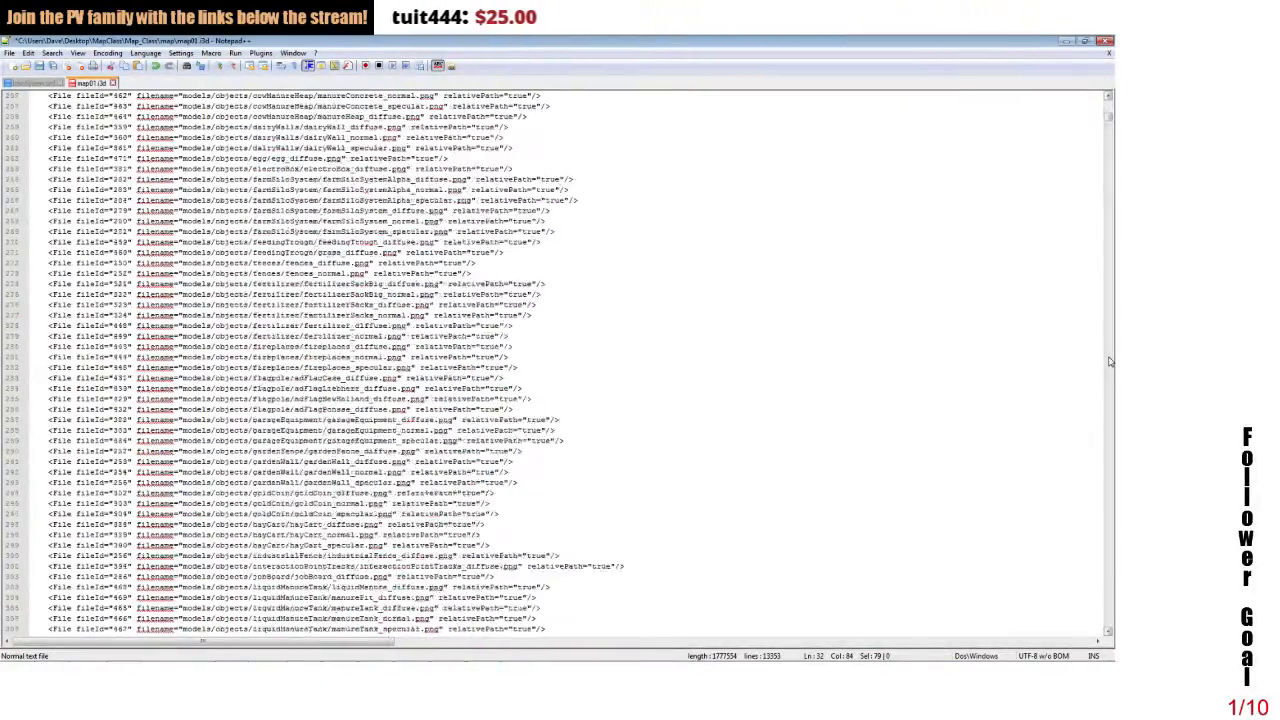
{"action": "left_click", "coordinate": [1109, 362]}
{"action": "left_click", "coordinate": [1109, 362]}
{"action": "left_click", "coordinate": [1109, 362]}
{"action": "left_click", "coordinate": [1109, 362]}
{"action": "left_click", "coordinate": [1109, 362]}
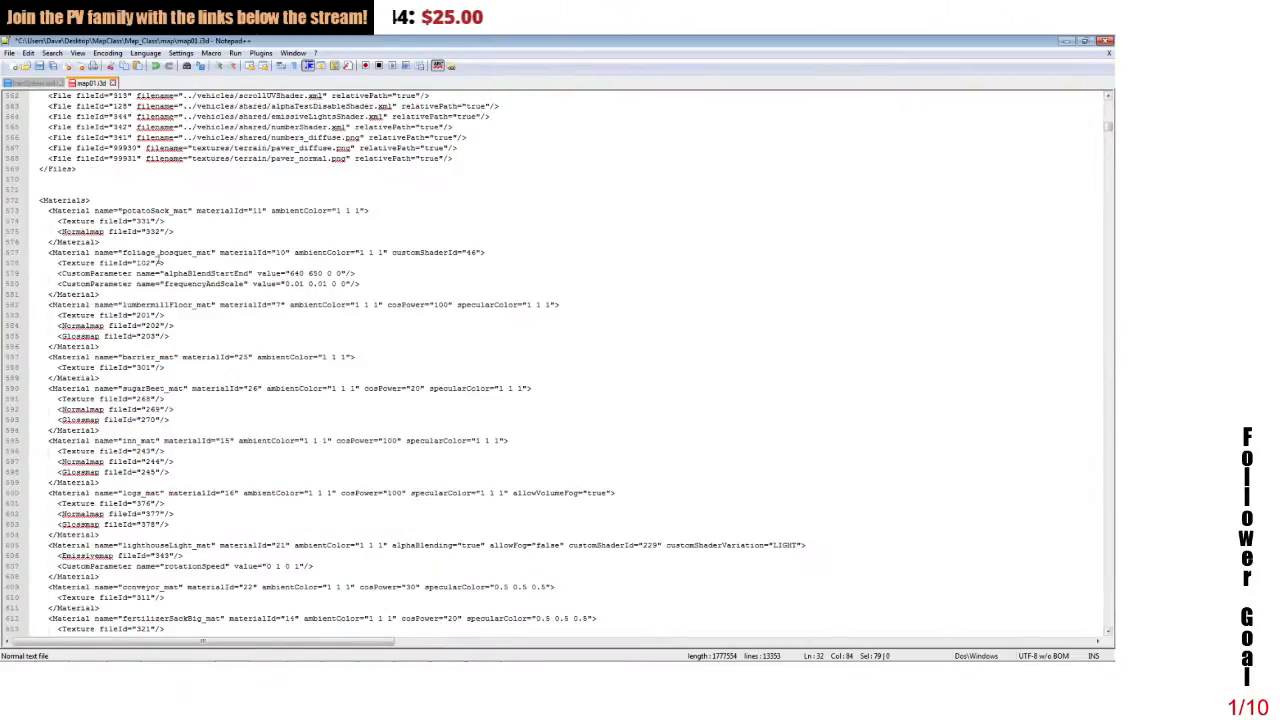
{"action": "left_click", "coordinate": [466, 158]}
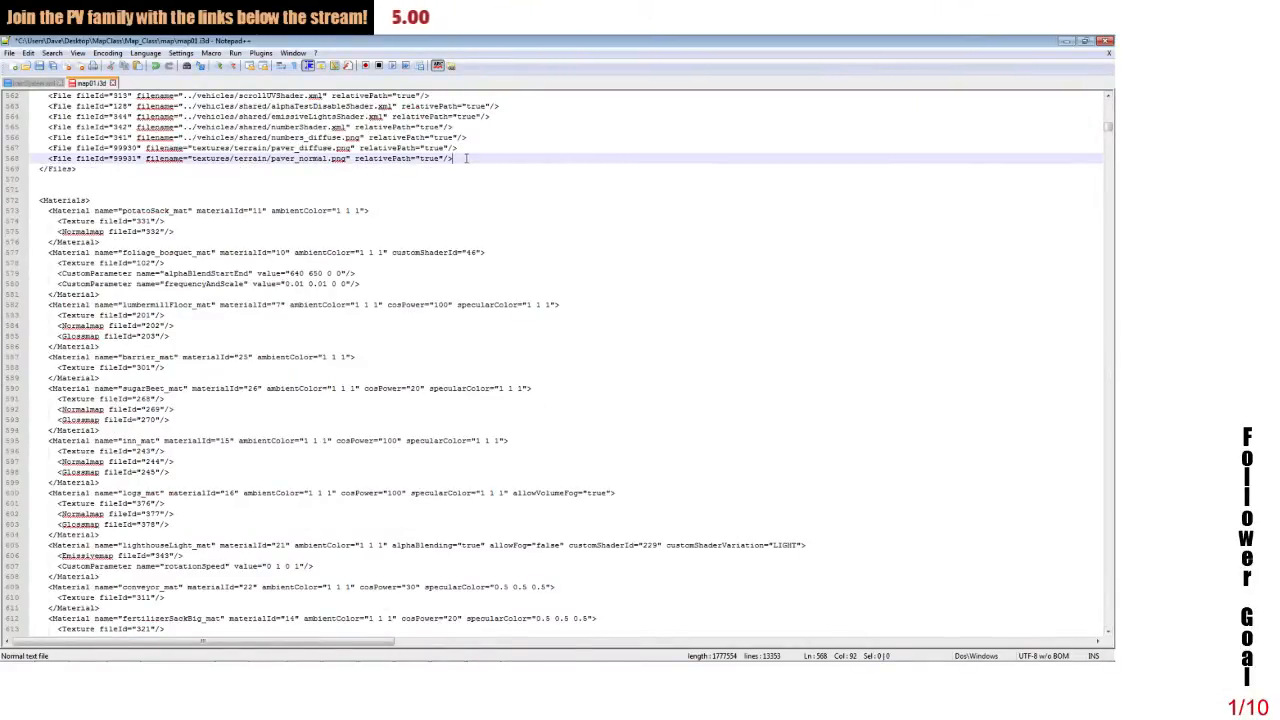
{"action": "key", "text": "Return"}
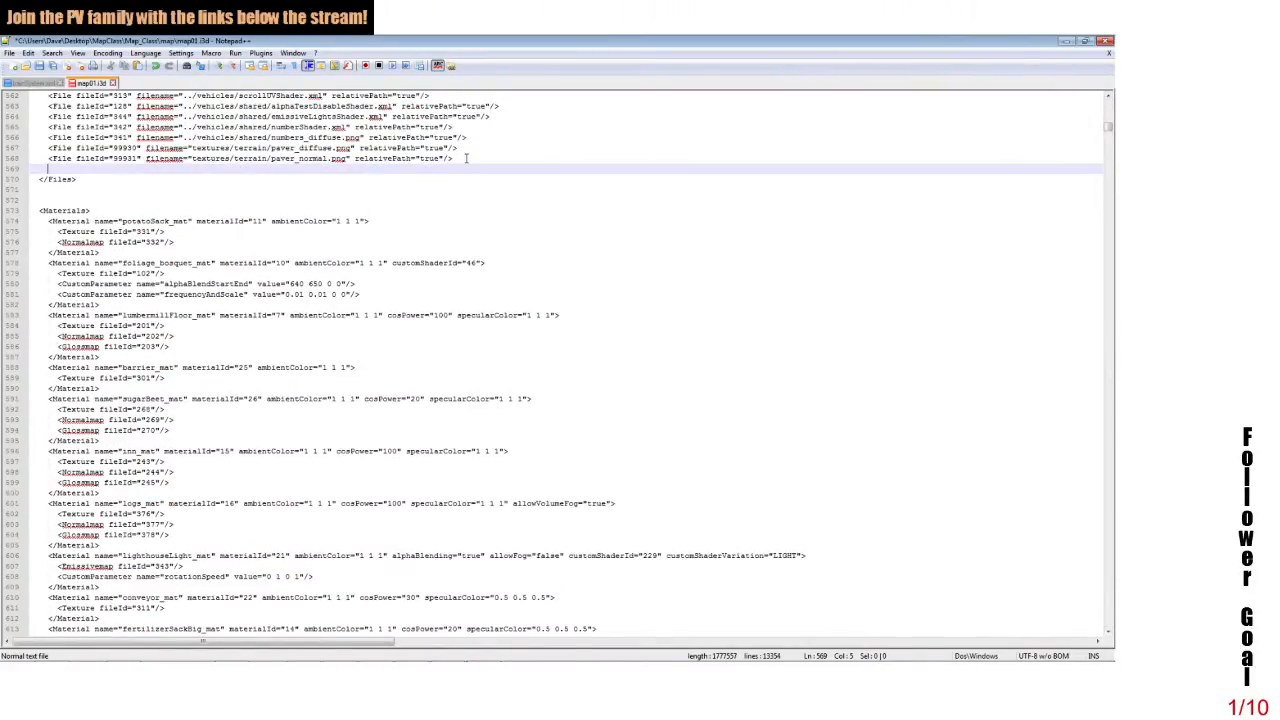
{"action": "key", "text": "ctrl+v"}
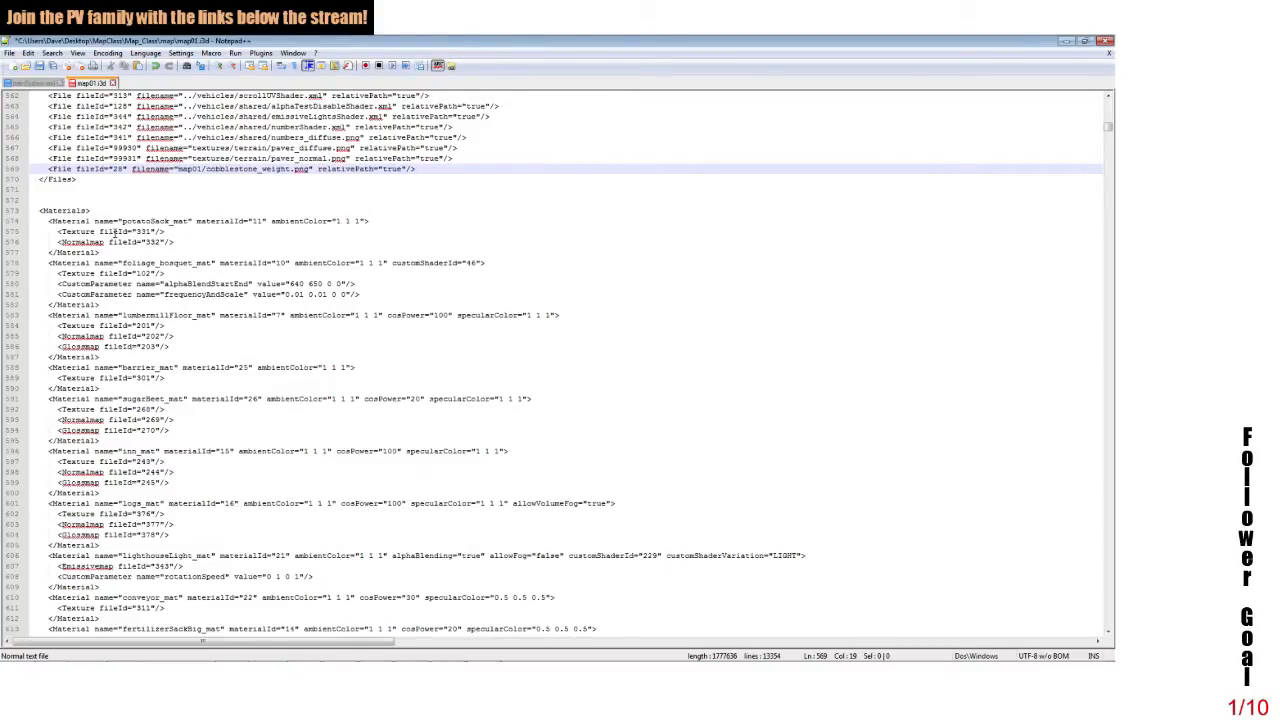
- Change the pasted entry's fileId to 99928 and its filename to map01/paver_weight.png
{"action": "type", "text": "999"}
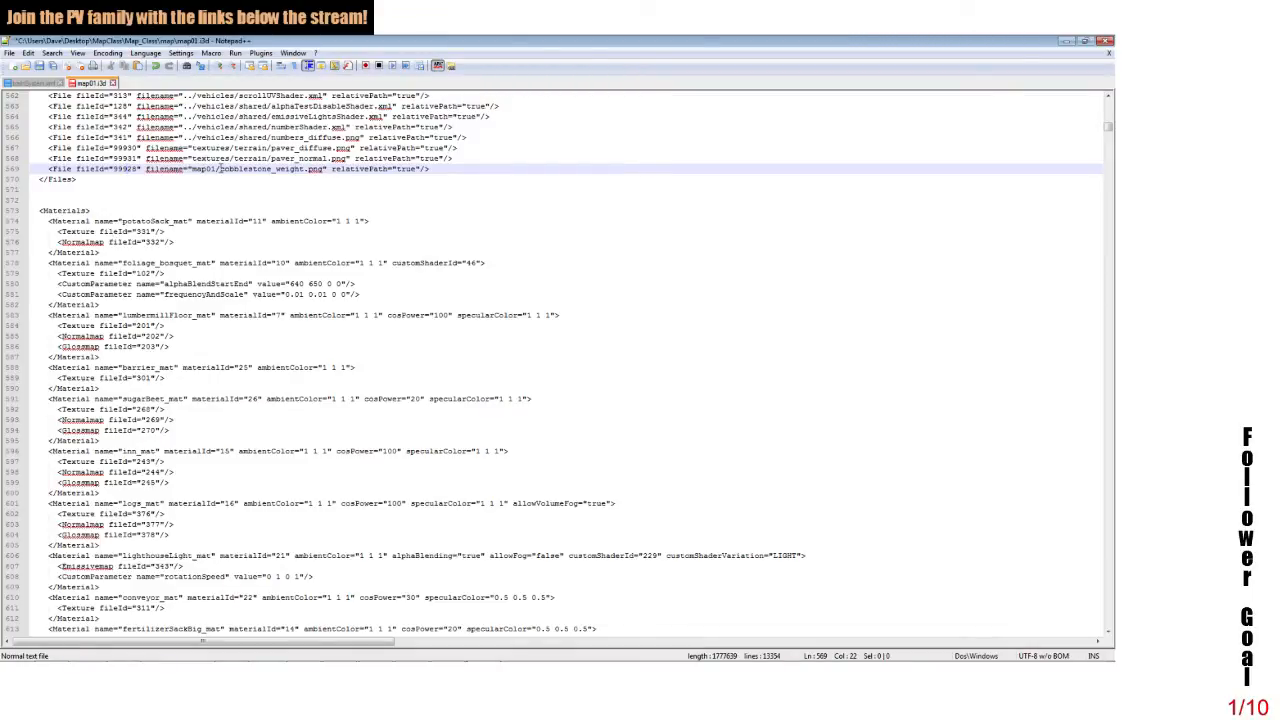
{"action": "left_click_drag", "start_coordinate": [219, 168], "coordinate": [272, 169]}
{"action": "type", "text": "paver"}
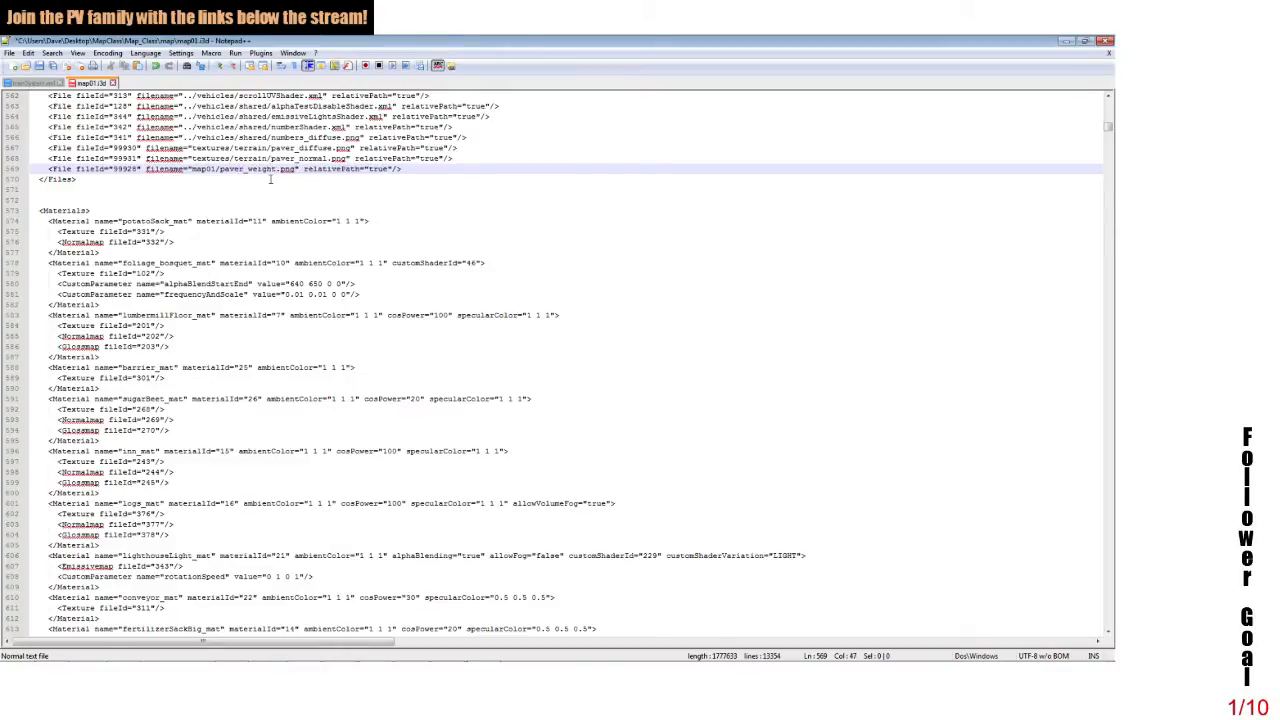
{"action": "left_click", "coordinate": [270, 179]}
- Check the three new paver File entries against the IDs in the paver Layer definition and save map01.i3d
{"action": "left_click_drag", "start_coordinate": [48, 148], "coordinate": [426, 168]}
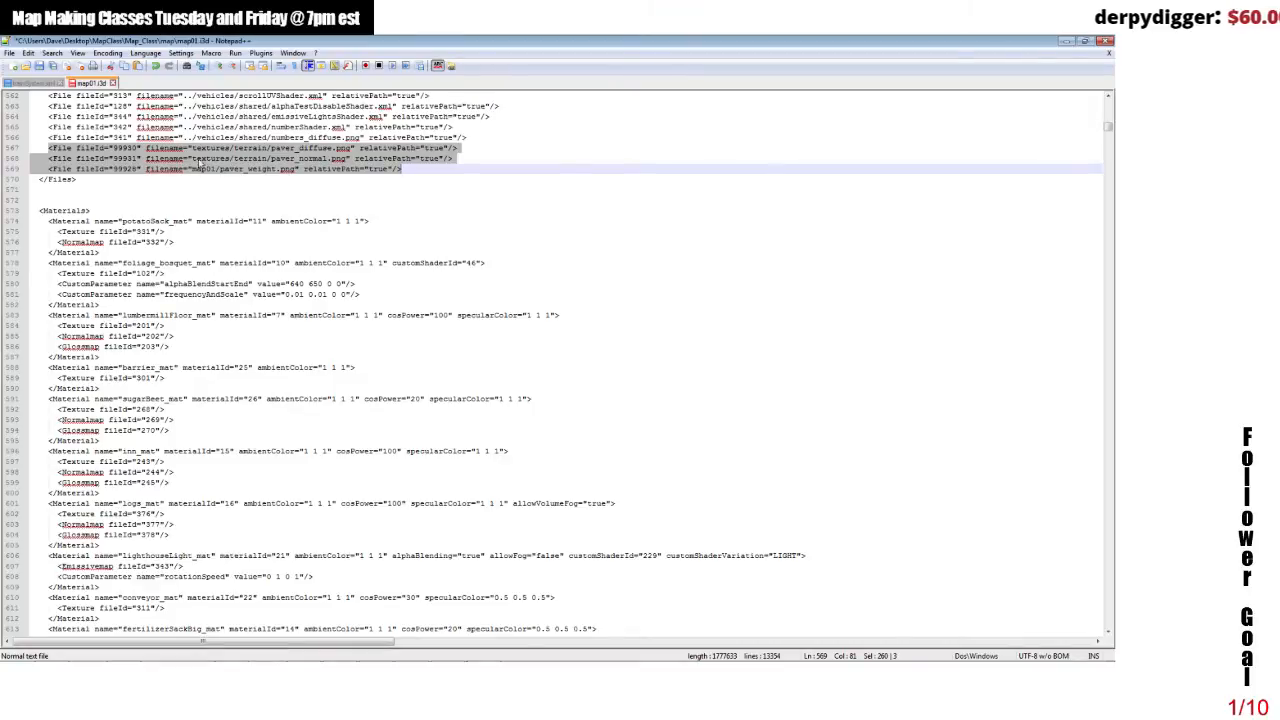
{"action": "left_click", "coordinate": [191, 160]}
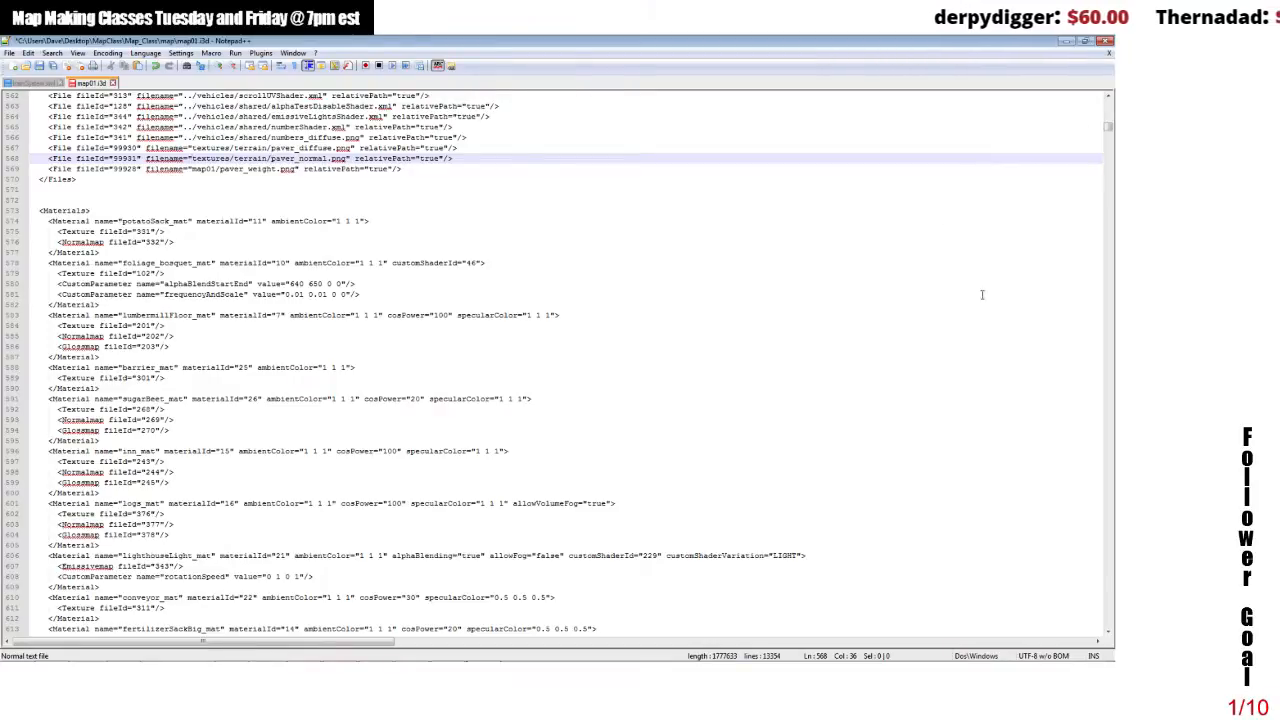
{"action": "left_click_drag", "start_coordinate": [1110, 582], "coordinate": [1110, 582]}
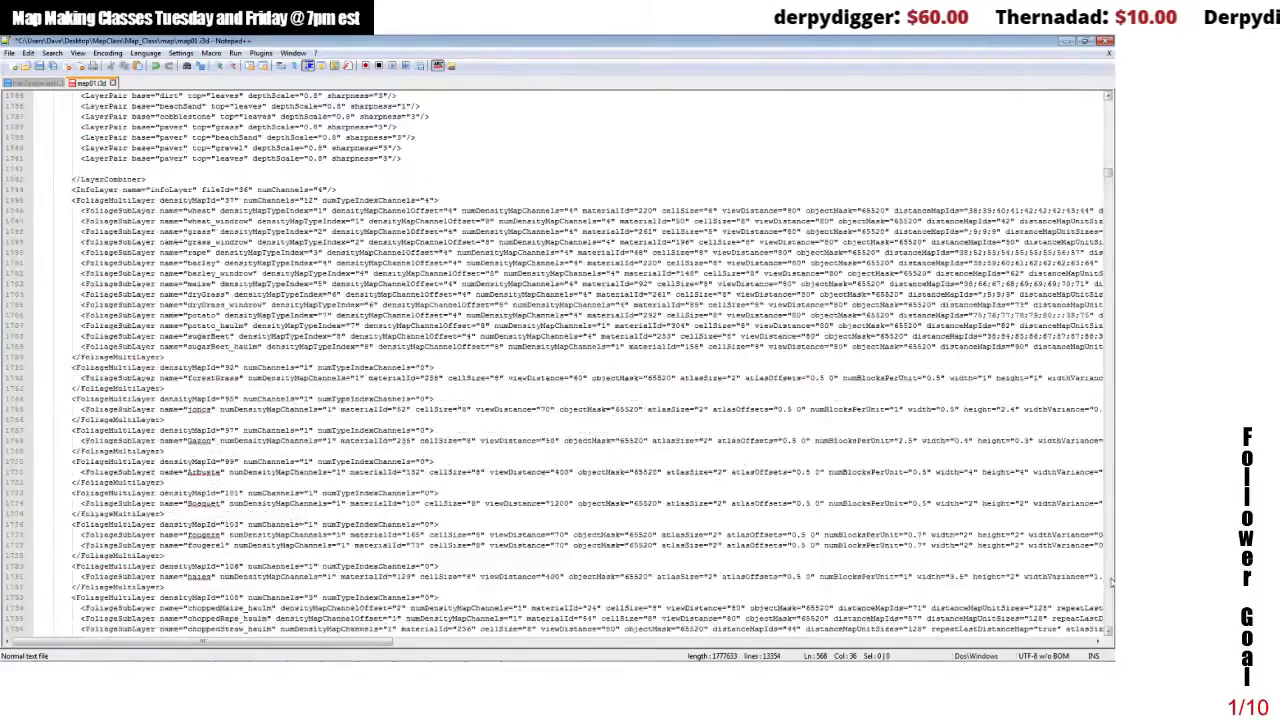
{"action": "left_click", "coordinate": [1111, 144]}
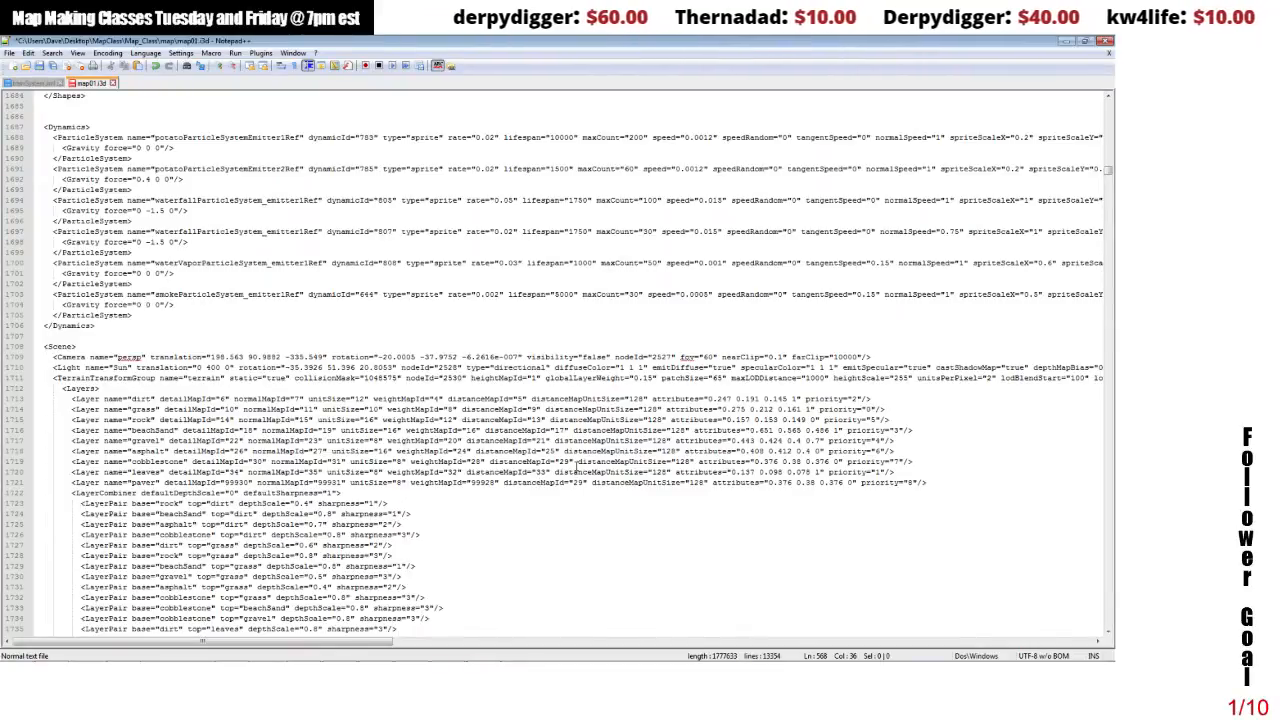
{"action": "left_click", "coordinate": [467, 482]}
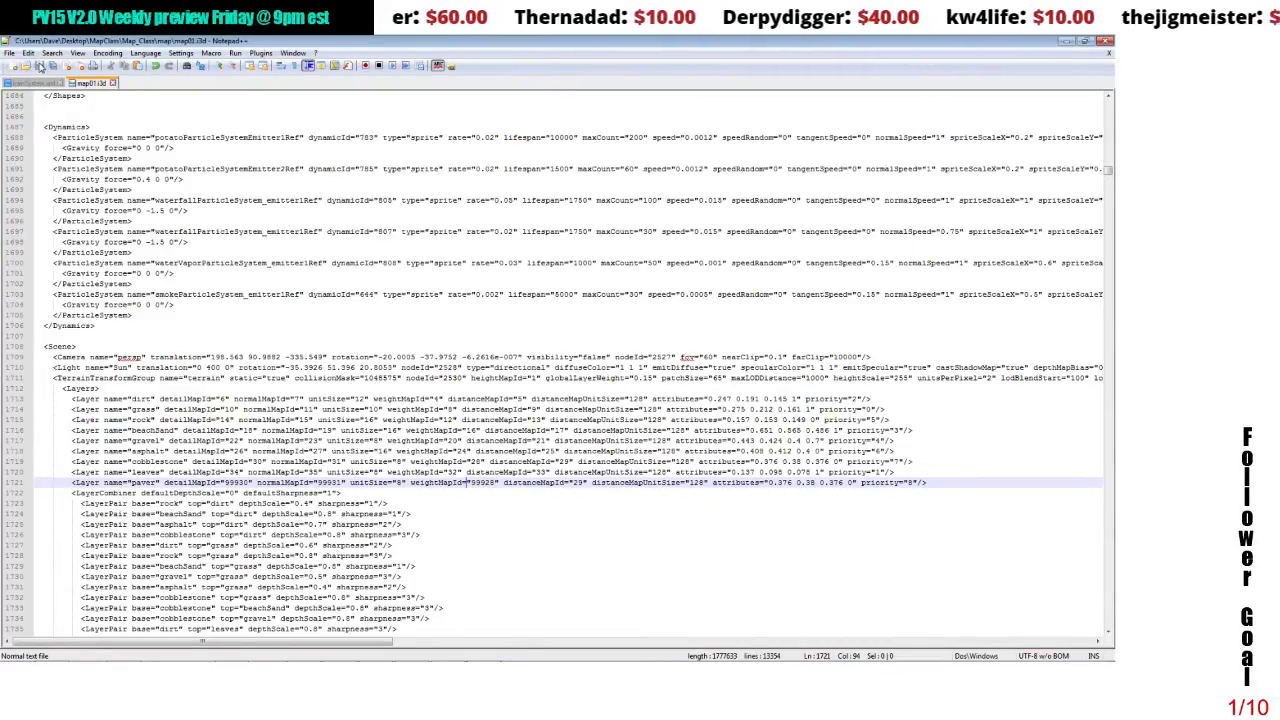
- Switch to Windows Explorer and open map01.i3d from the Map_Class/map folder in GIANTS Editor 6.0.3
{"action": "left_click", "coordinate": [1066, 41]}
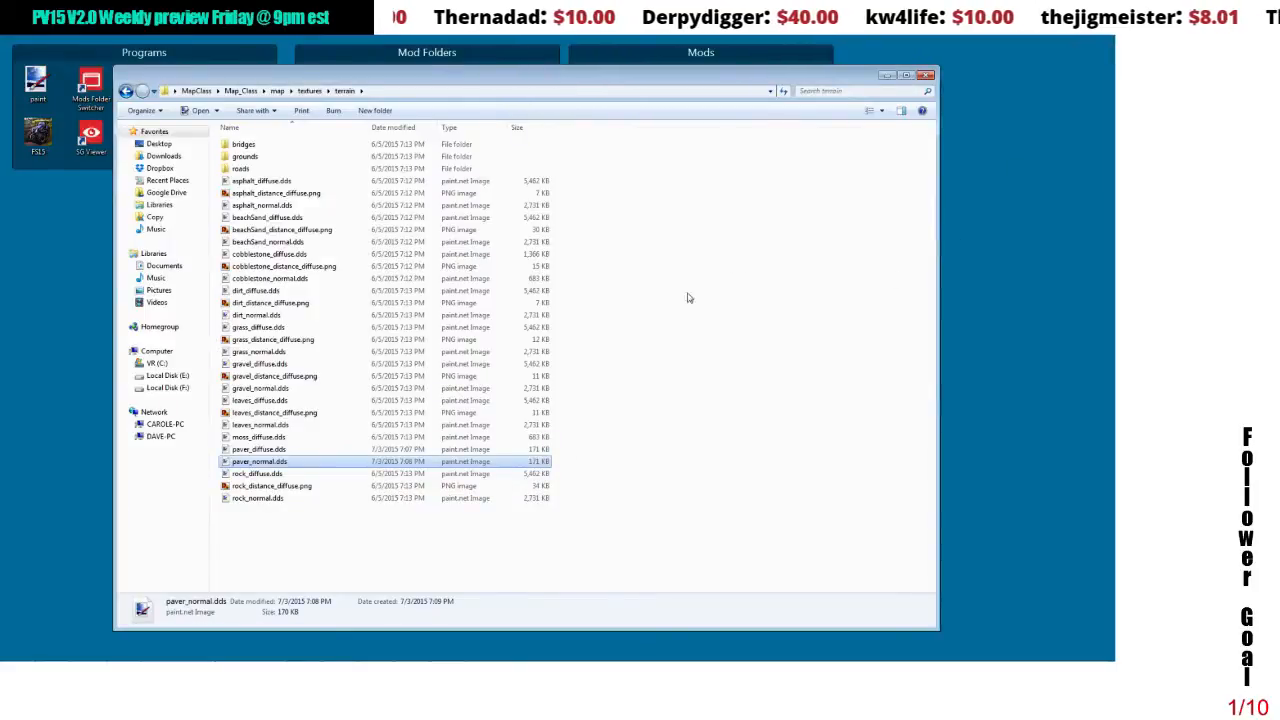
{"action": "left_click", "coordinate": [192, 91]}
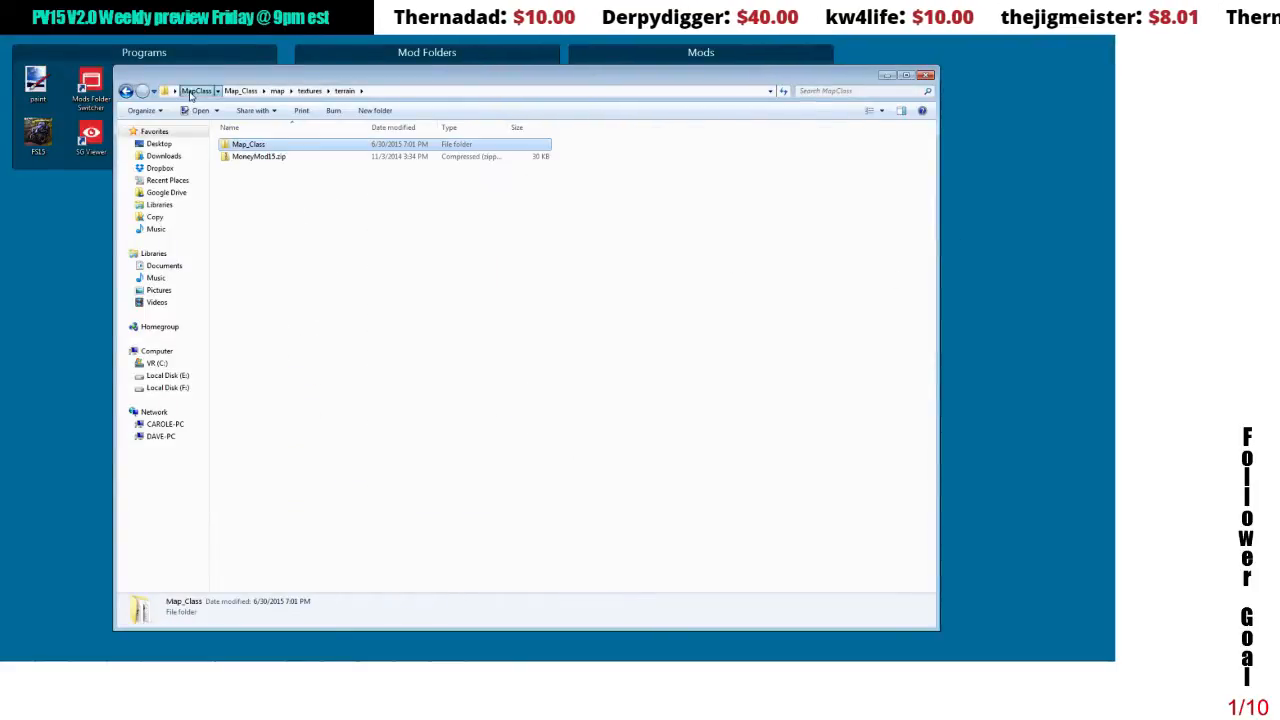
{"action": "double_click", "coordinate": [241, 148]}
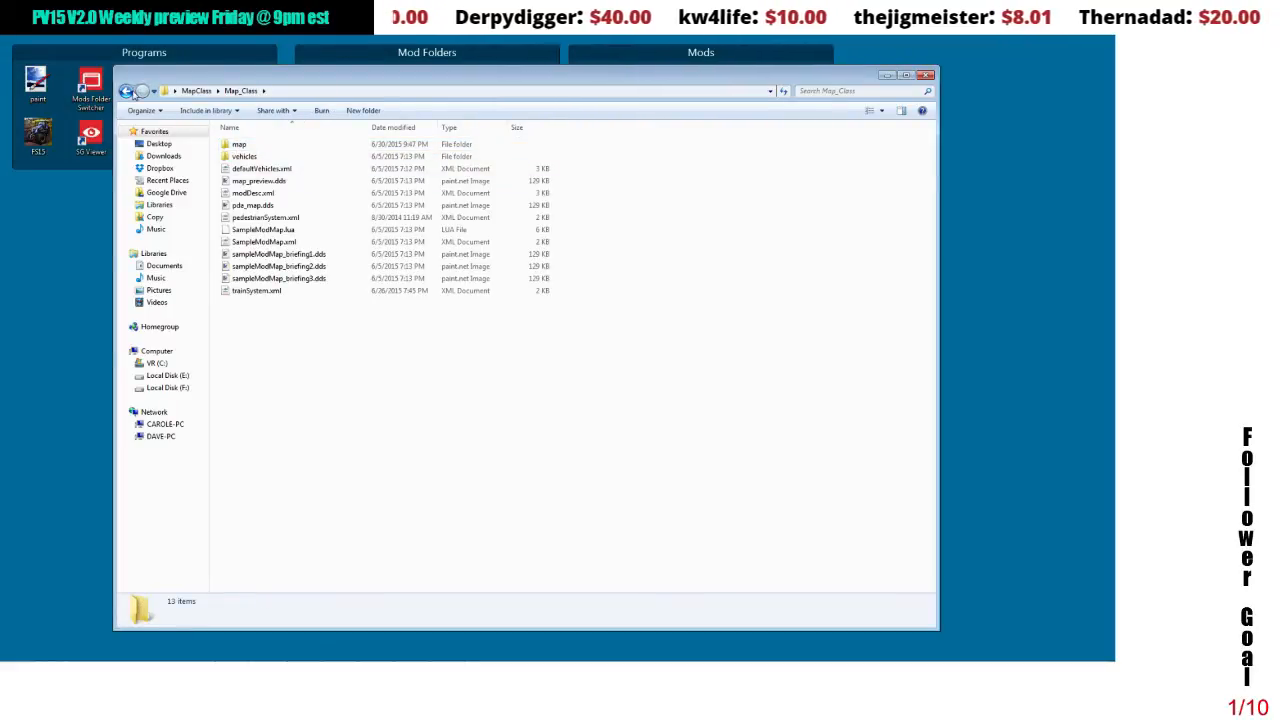
{"action": "double_click", "coordinate": [240, 145]}
{"action": "double_click", "coordinate": [248, 266]}
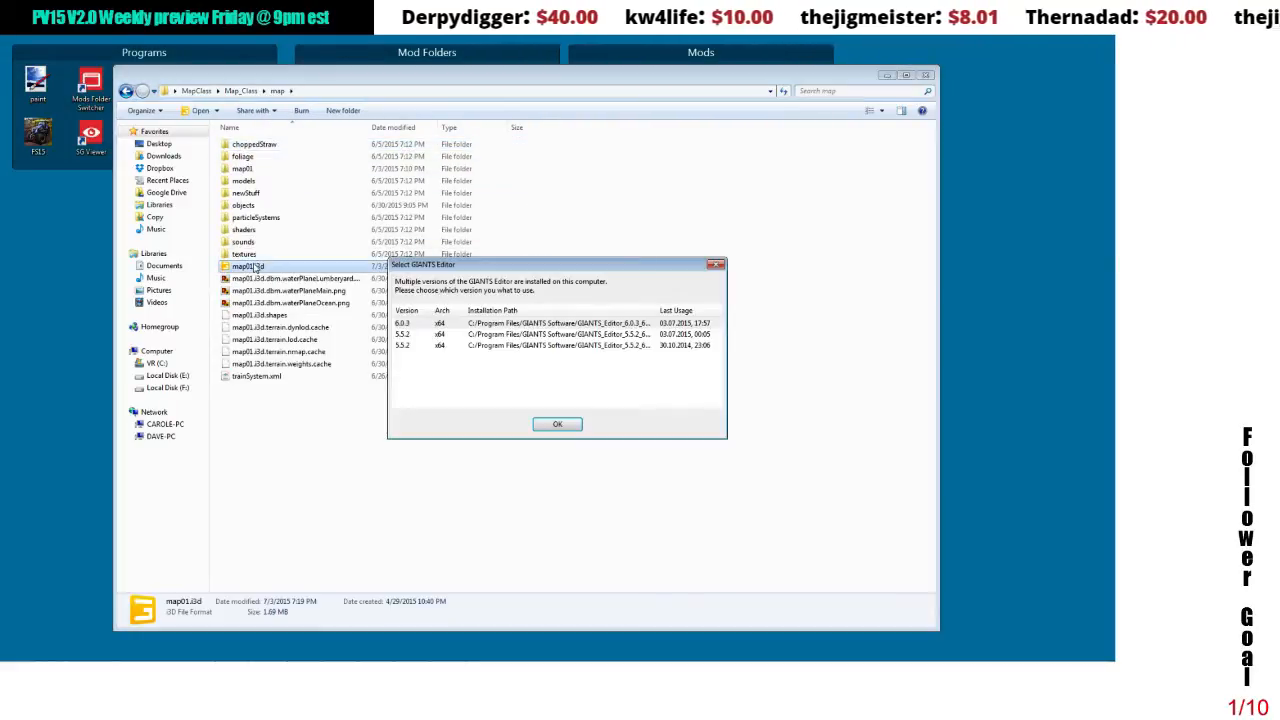
{"action": "left_click", "coordinate": [548, 428]}
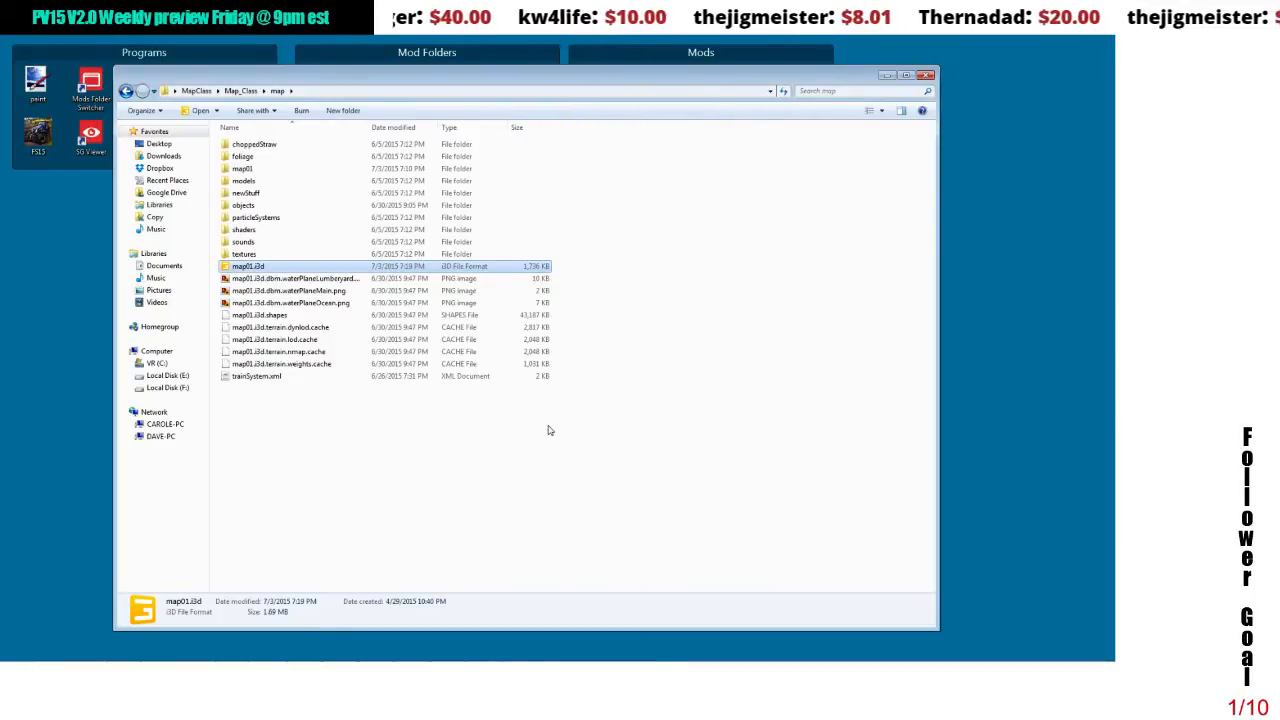
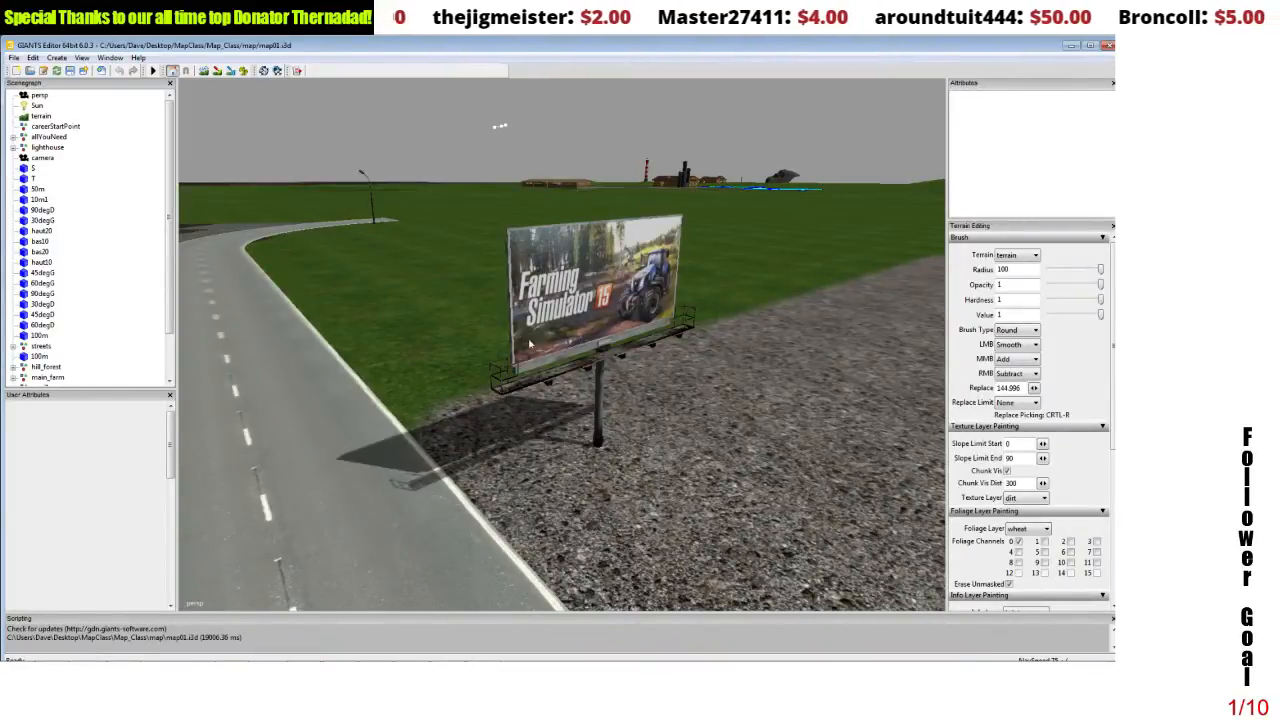
- Enter terrain texture painting near the gravel lot, set the brush radius to 4 and choose paver as the texture layer
{"action": "left_click_drag", "start_coordinate": [635, 362], "coordinate": [620, 492]}
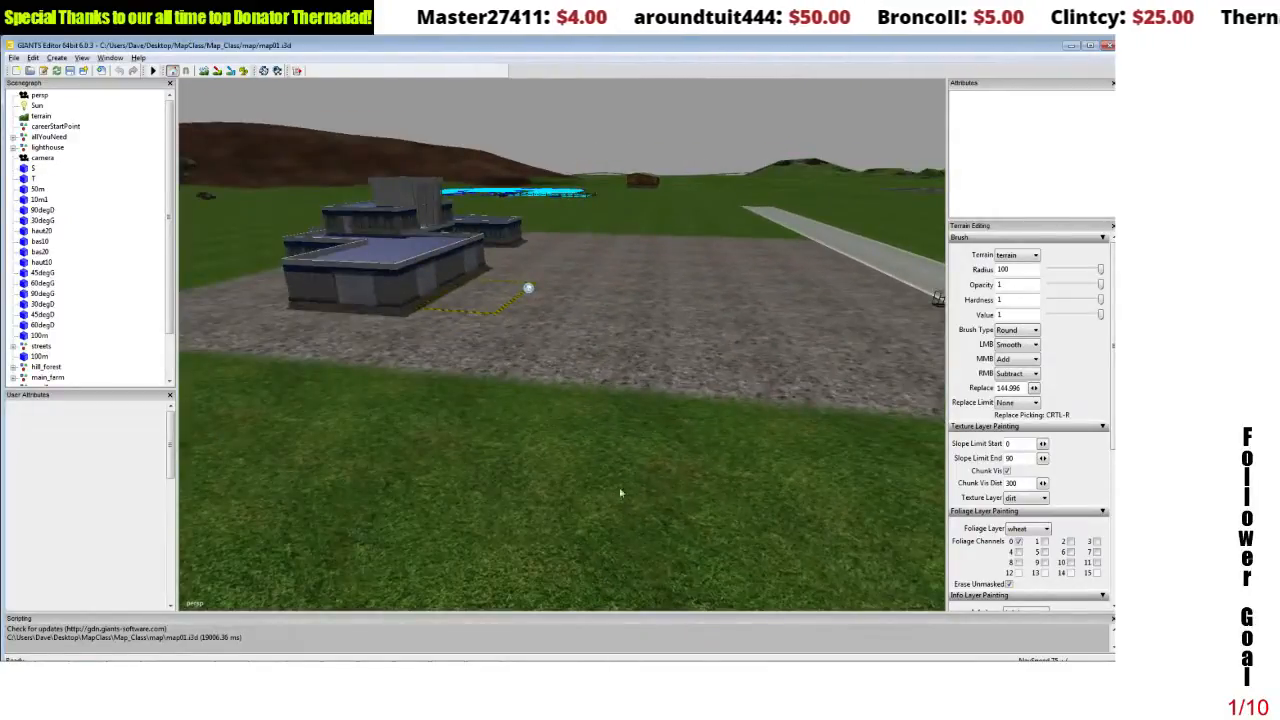
{"action": "left_click", "coordinate": [217, 70]}
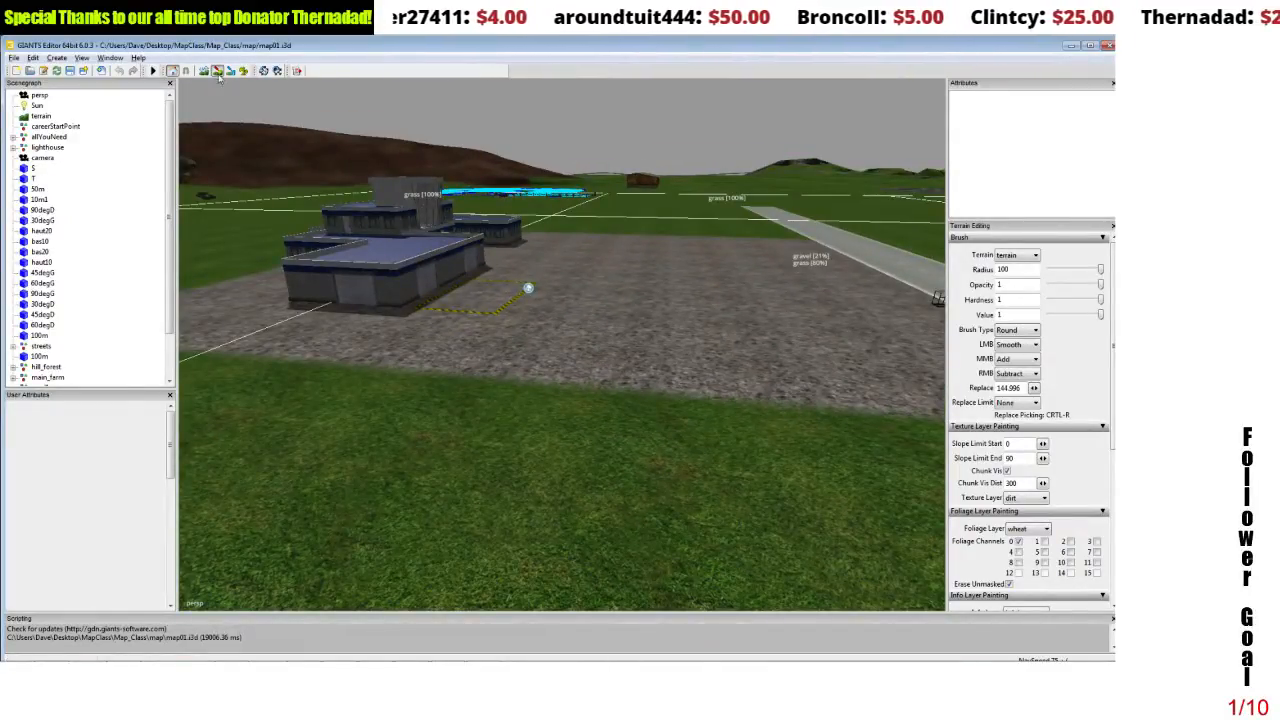
{"action": "double_click", "coordinate": [990, 270]}
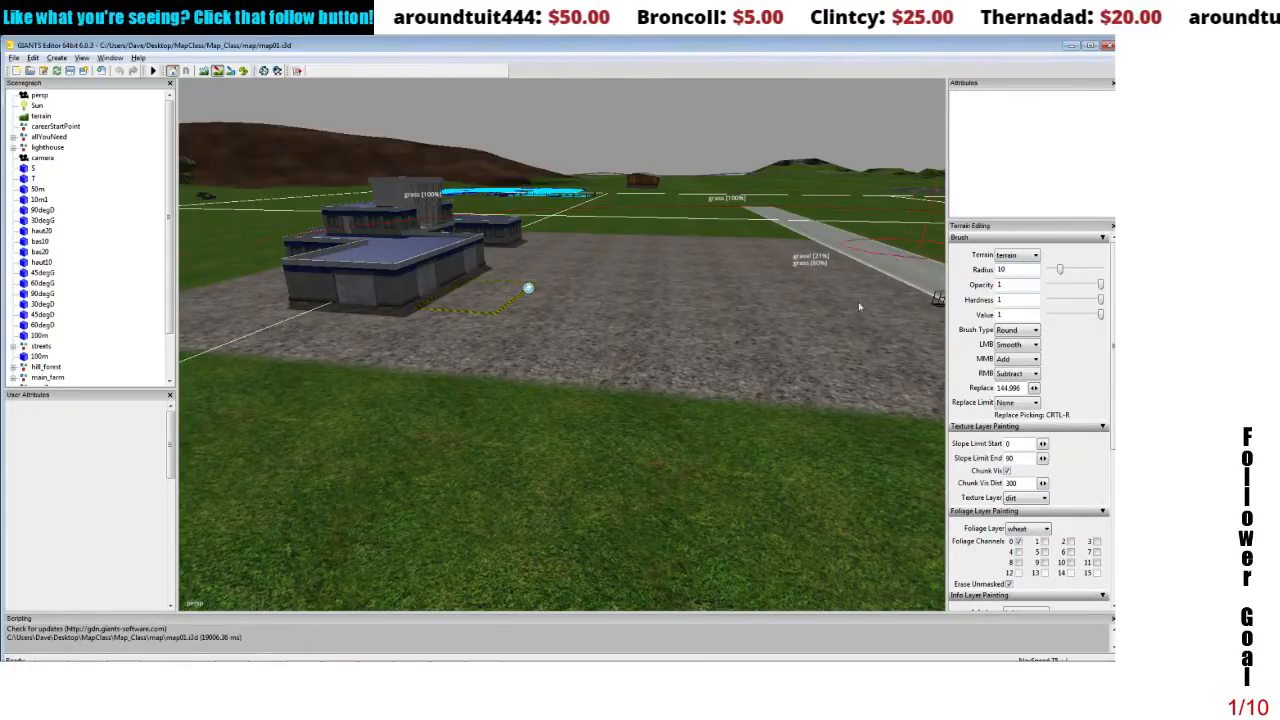
{"action": "left_click_drag", "start_coordinate": [1008, 269], "coordinate": [975, 270]}
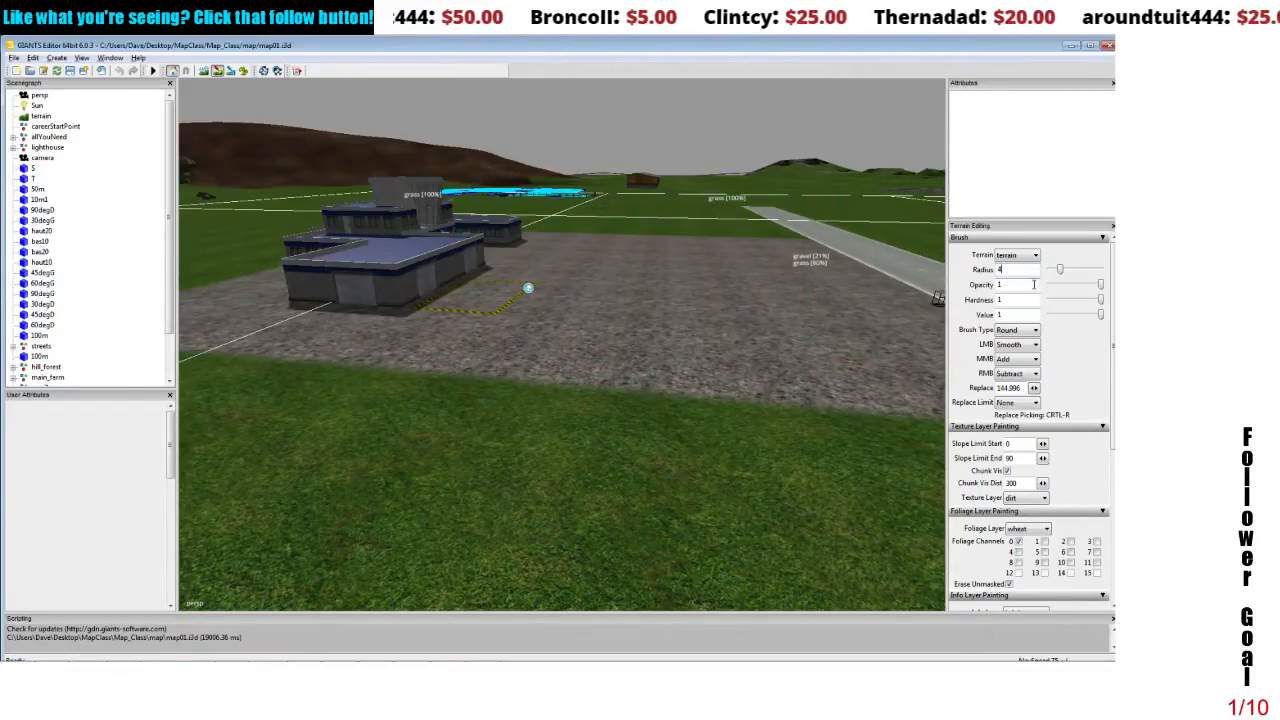
{"action": "left_click", "coordinate": [1025, 498]}
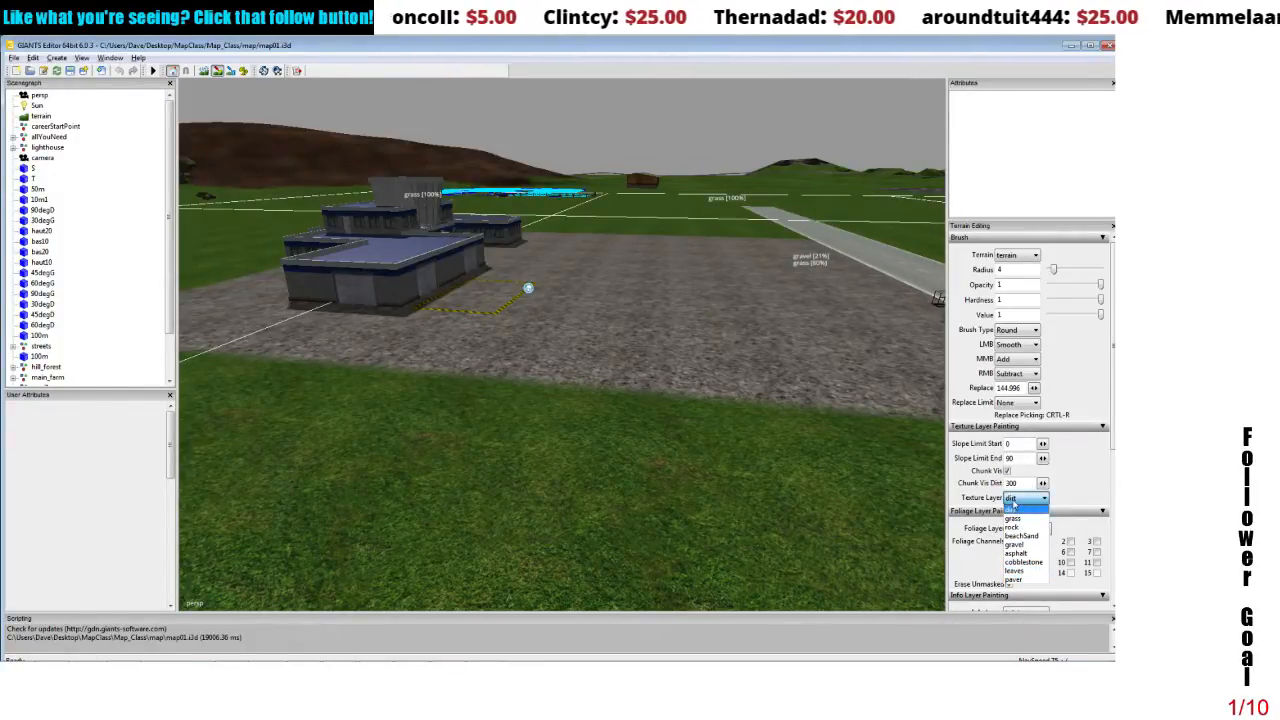
{"action": "left_click", "coordinate": [1013, 579]}
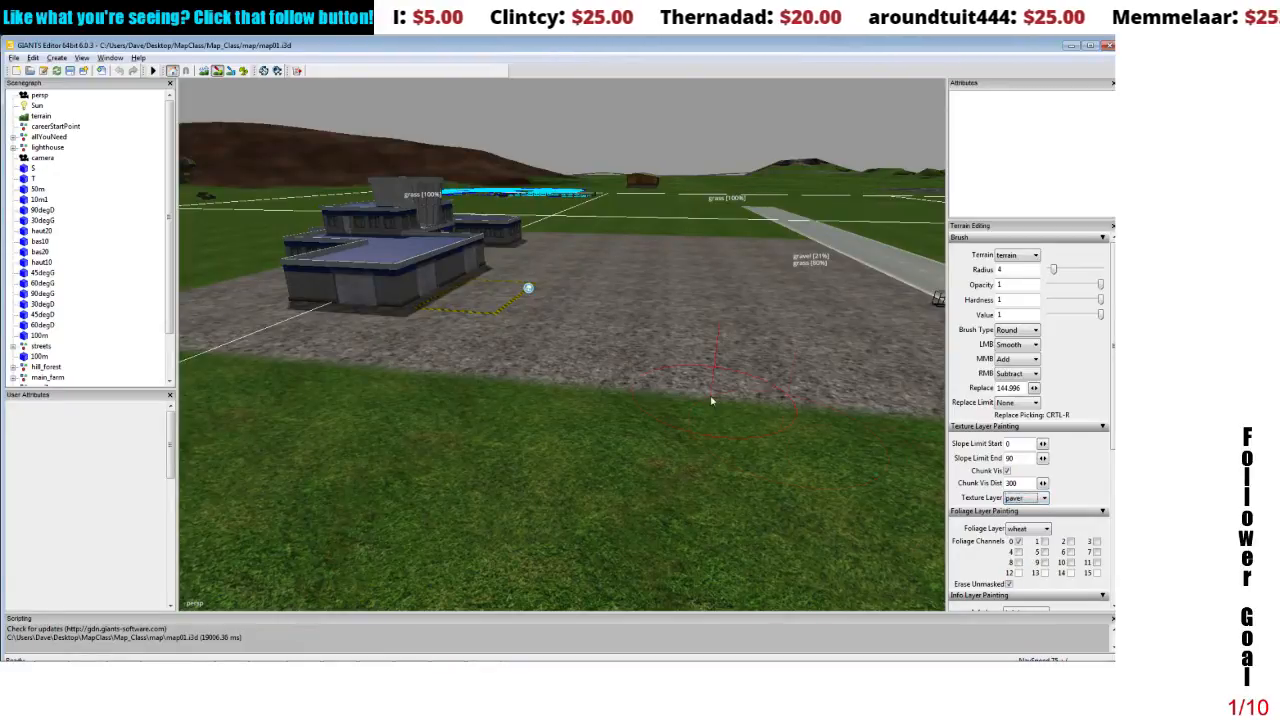
- Set the brush's LMB action to Replace and its brush type to Square
{"action": "left_click", "coordinate": [1020, 348]}
{"action": "left_click", "coordinate": [1020, 383]}
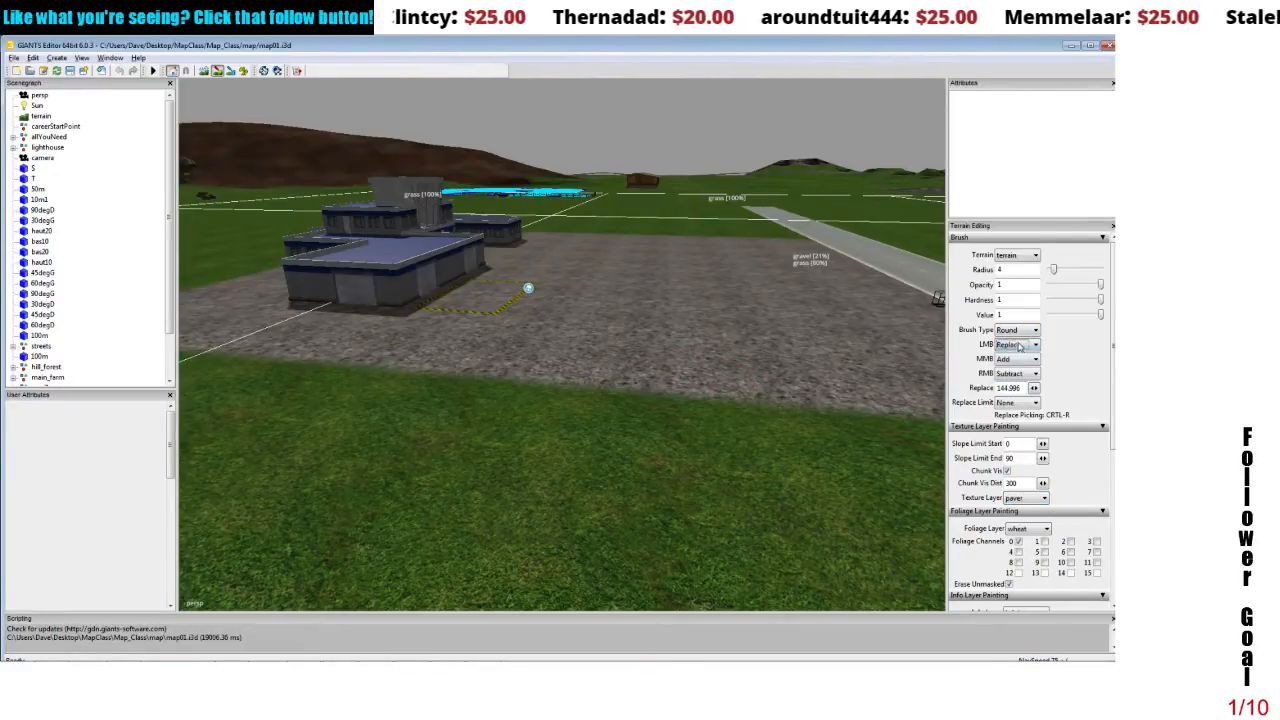
{"action": "left_click", "coordinate": [1016, 330]}
{"action": "left_click", "coordinate": [1012, 350]}
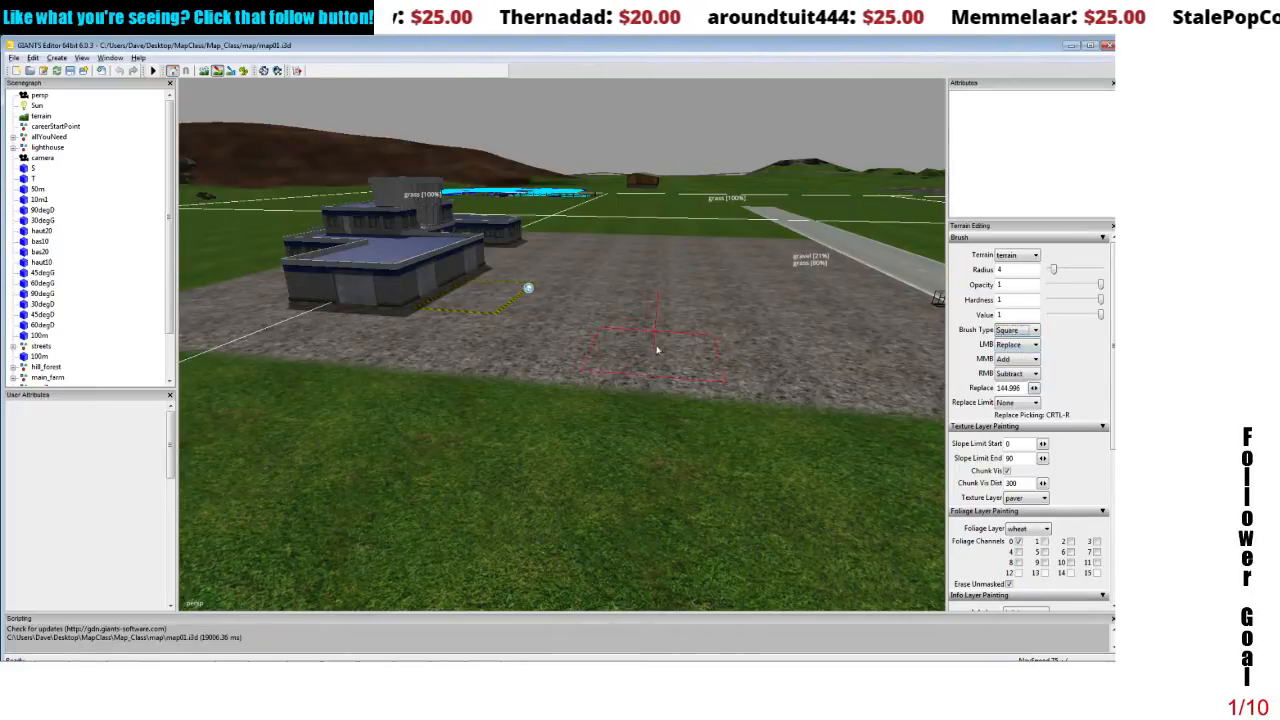
- Paint the paver texture over the gravel strip between the building and the grass edge
{"action": "mouse_move", "coordinate": [666, 331]}
{"action": "left_mouse_down"}
{"action": "mouse_move", "coordinate": [671, 351]}
{"action": "mouse_move", "coordinate": [706, 371]}
{"action": "mouse_move", "coordinate": [706, 354]}
{"action": "mouse_move", "coordinate": [423, 365]}
{"action": "mouse_move", "coordinate": [600, 357]}
{"action": "mouse_move", "coordinate": [608, 300]}
{"action": "mouse_move", "coordinate": [785, 350]}
{"action": "mouse_move", "coordinate": [590, 345]}
{"action": "mouse_move", "coordinate": [625, 346]}
{"action": "left_mouse_up"}
{"action": "scroll", "coordinate": [680, 343], "scroll_direction": "up", "scroll_amount": 3}
{"action": "scroll", "coordinate": [704, 373], "scroll_direction": "down", "scroll_amount": 1}
{"action": "left_click", "coordinate": [697, 377]}
{"action": "scroll", "coordinate": [692, 347], "scroll_direction": "down", "scroll_amount": 2}
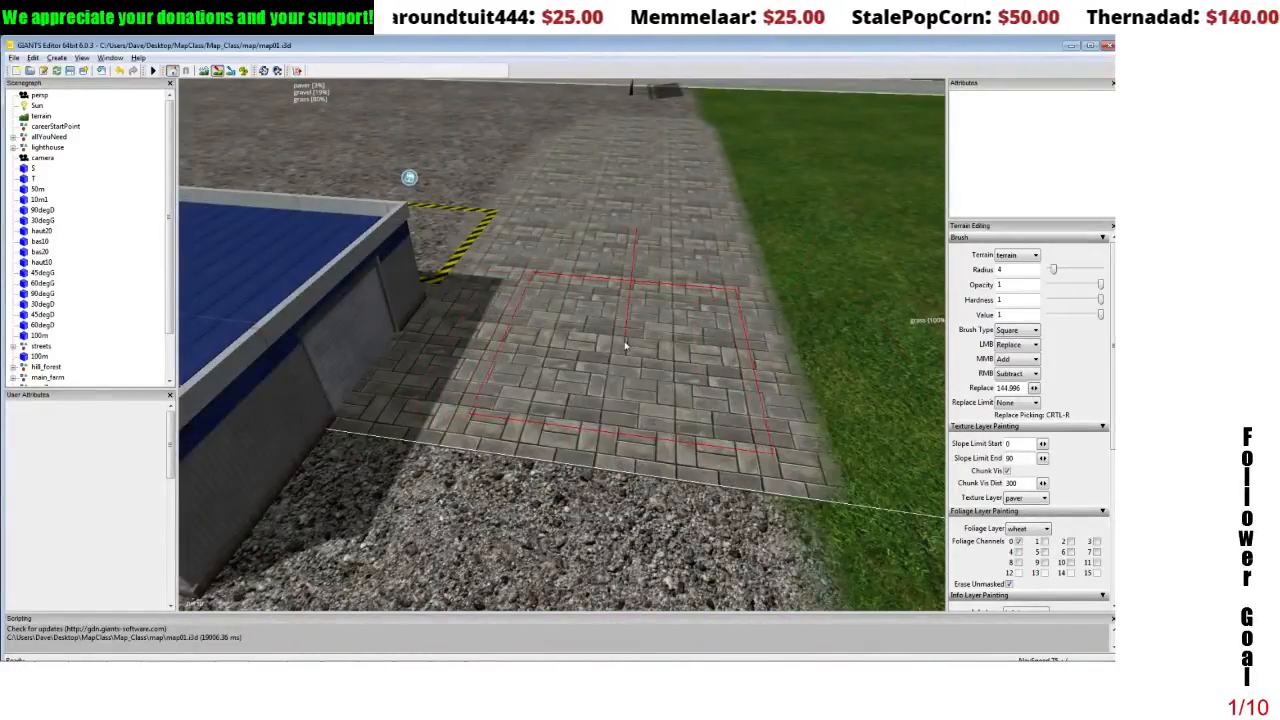
{"action": "scroll", "coordinate": [625, 346], "scroll_direction": "down", "scroll_amount": 4}
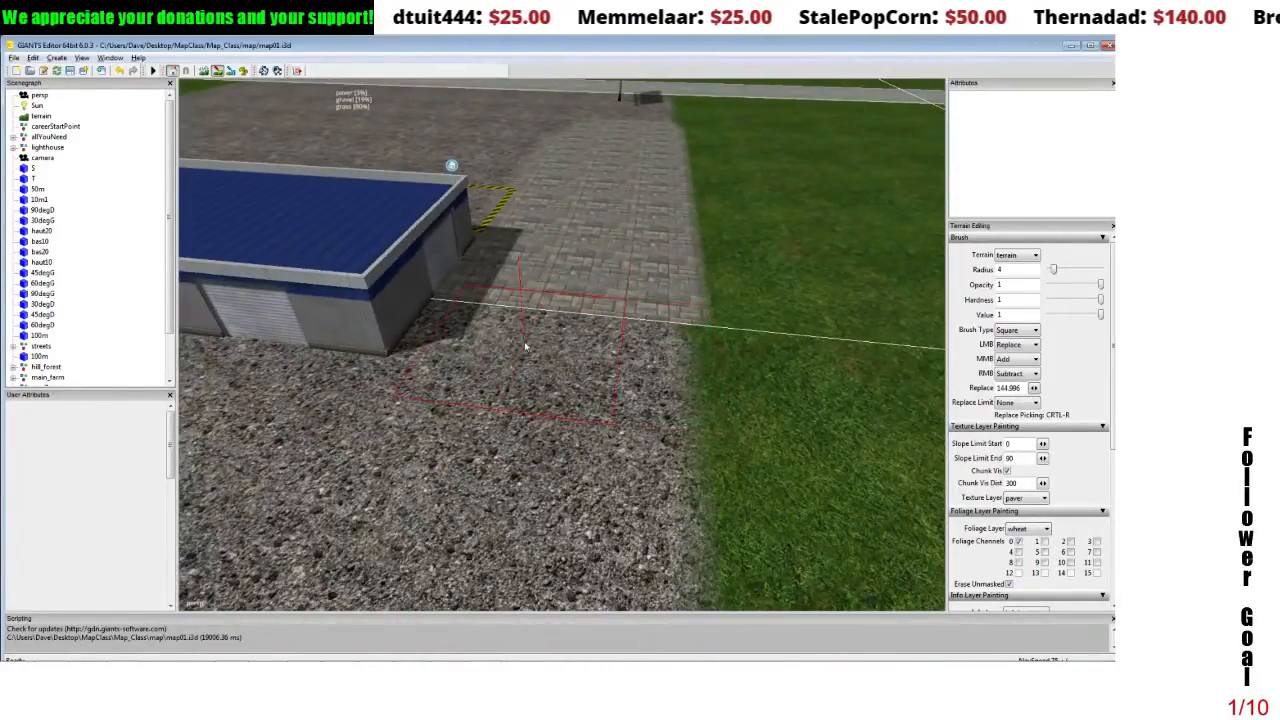
{"action": "mouse_move", "coordinate": [525, 346]}
{"action": "left_mouse_down"}
{"action": "mouse_move", "coordinate": [513, 341]}
{"action": "mouse_move", "coordinate": [581, 350]}
{"action": "left_mouse_up"}
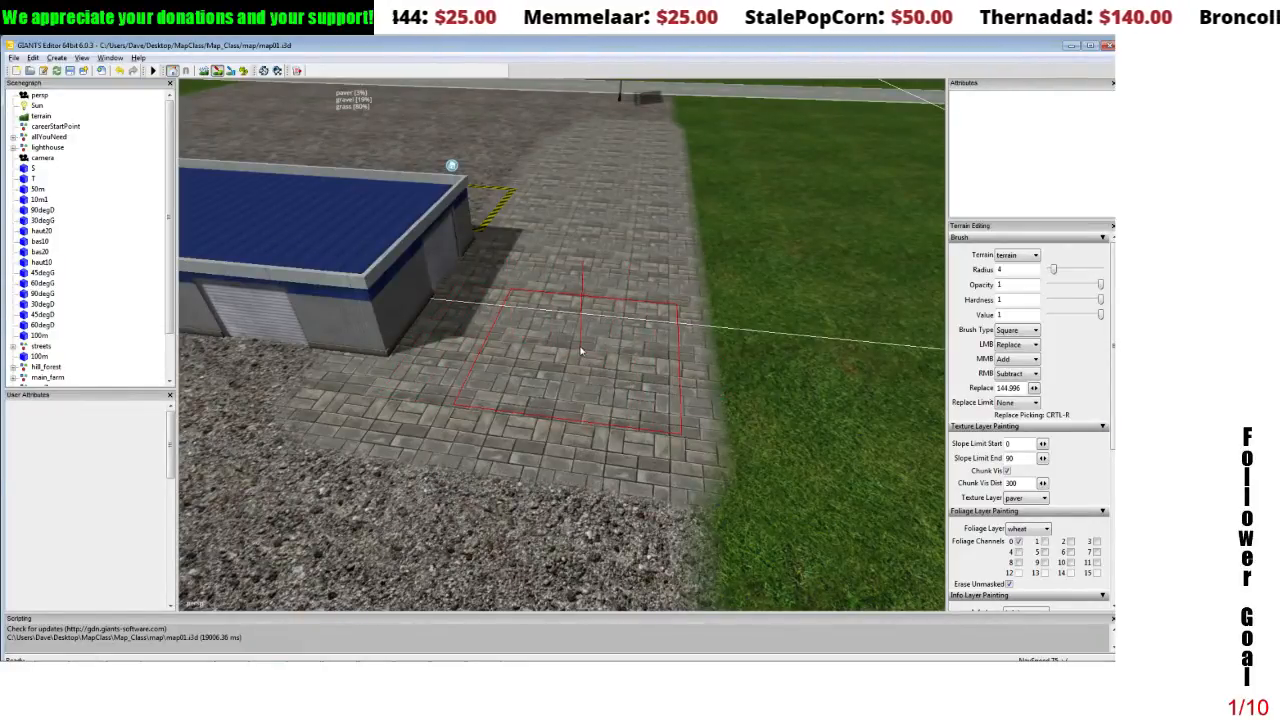
- Extend the paver painting around the rear corner and over the remaining gravel behind the building
{"action": "scroll", "coordinate": [581, 350], "scroll_direction": "down", "scroll_amount": 4}
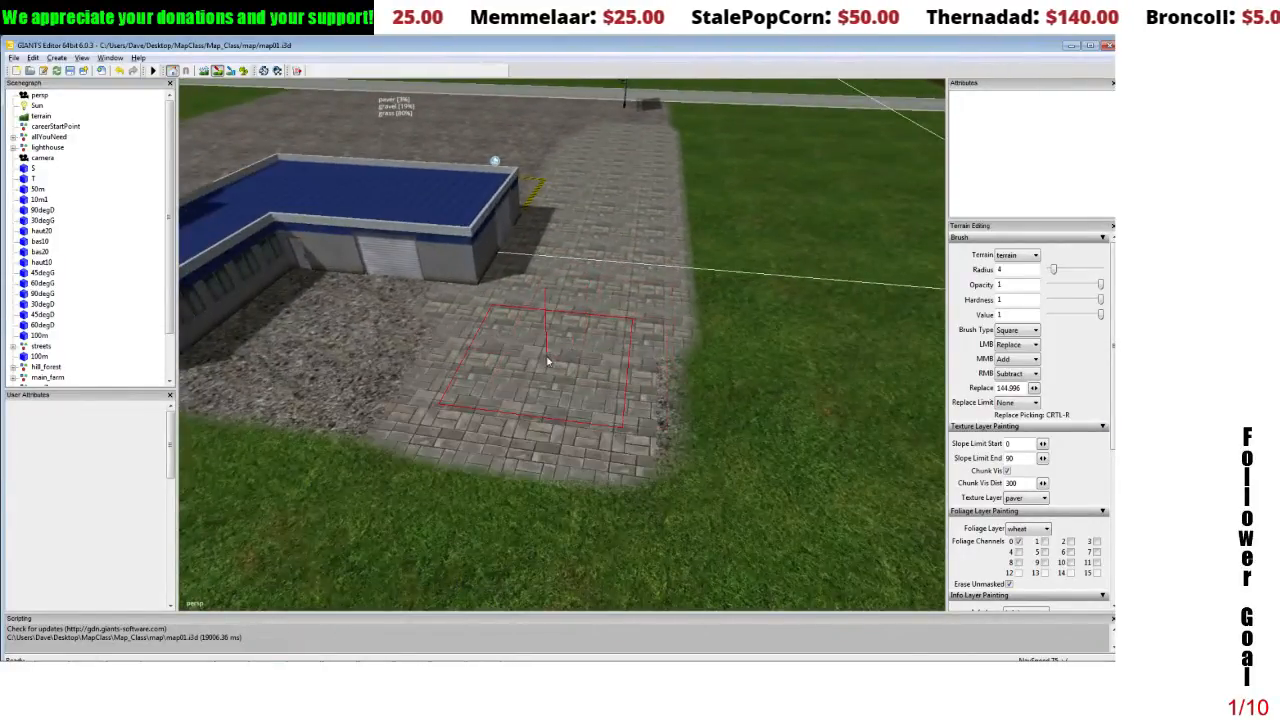
{"action": "left_click", "coordinate": [588, 366]}
{"action": "mouse_move", "coordinate": [580, 365]}
{"action": "left_mouse_down"}
{"action": "mouse_move", "coordinate": [596, 366]}
{"action": "mouse_move", "coordinate": [531, 349]}
{"action": "mouse_move", "coordinate": [560, 292]}
{"action": "mouse_move", "coordinate": [577, 296]}
{"action": "mouse_move", "coordinate": [596, 343]}
{"action": "mouse_move", "coordinate": [623, 346]}
{"action": "mouse_move", "coordinate": [517, 323]}
{"action": "mouse_move", "coordinate": [451, 345]}
{"action": "mouse_move", "coordinate": [496, 305]}
{"action": "mouse_move", "coordinate": [543, 390]}
{"action": "left_mouse_up"}
{"action": "mouse_move", "coordinate": [430, 370]}
{"action": "left_mouse_down"}
{"action": "mouse_move", "coordinate": [417, 367]}
{"action": "mouse_move", "coordinate": [457, 358]}
{"action": "mouse_move", "coordinate": [300, 349]}
{"action": "mouse_move", "coordinate": [440, 340]}
{"action": "mouse_move", "coordinate": [410, 322]}
{"action": "mouse_move", "coordinate": [442, 327]}
{"action": "left_mouse_up"}
- Paint pavers along the lot's other grass edge, from the building's far wing down to the road
{"action": "scroll", "coordinate": [440, 345], "scroll_direction": "down", "scroll_amount": 4}
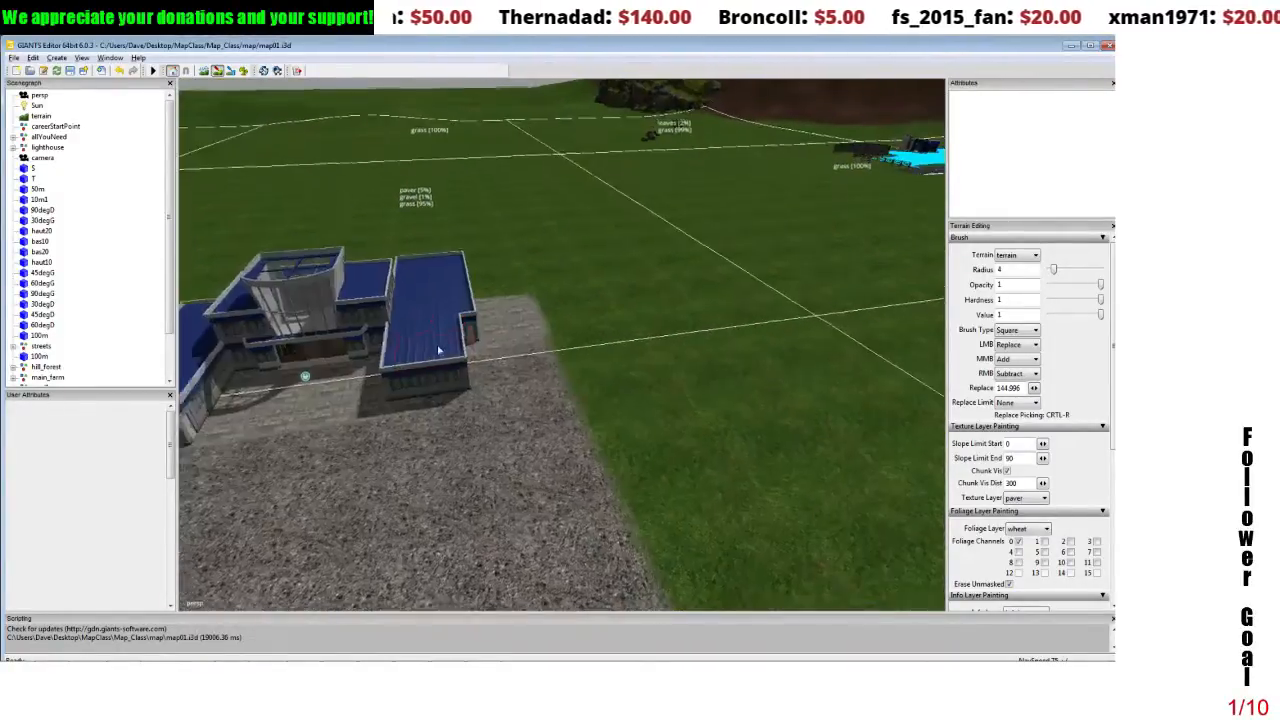
{"action": "scroll", "coordinate": [438, 349], "scroll_direction": "down", "scroll_amount": 2}
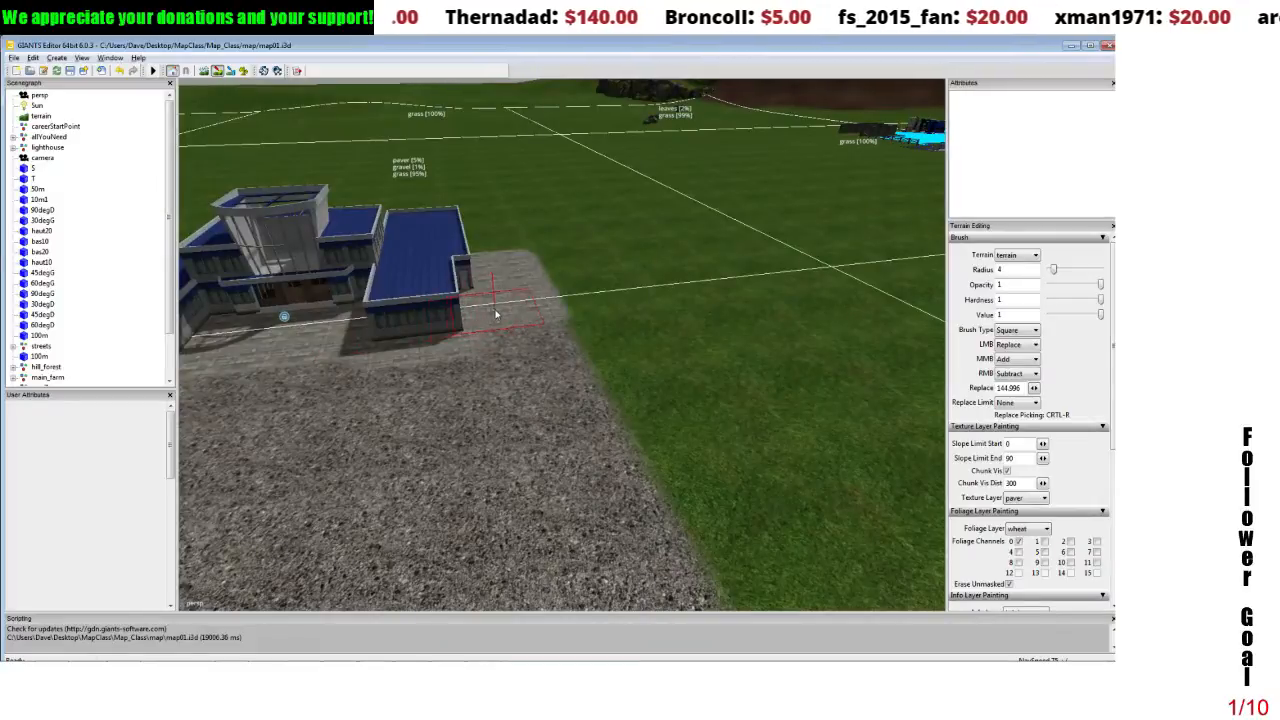
{"action": "mouse_move", "coordinate": [496, 316]}
{"action": "left_mouse_down"}
{"action": "mouse_move", "coordinate": [534, 428]}
{"action": "mouse_move", "coordinate": [522, 398]}
{"action": "left_mouse_up"}
{"action": "scroll", "coordinate": [508, 352], "scroll_direction": "down", "scroll_amount": 3}
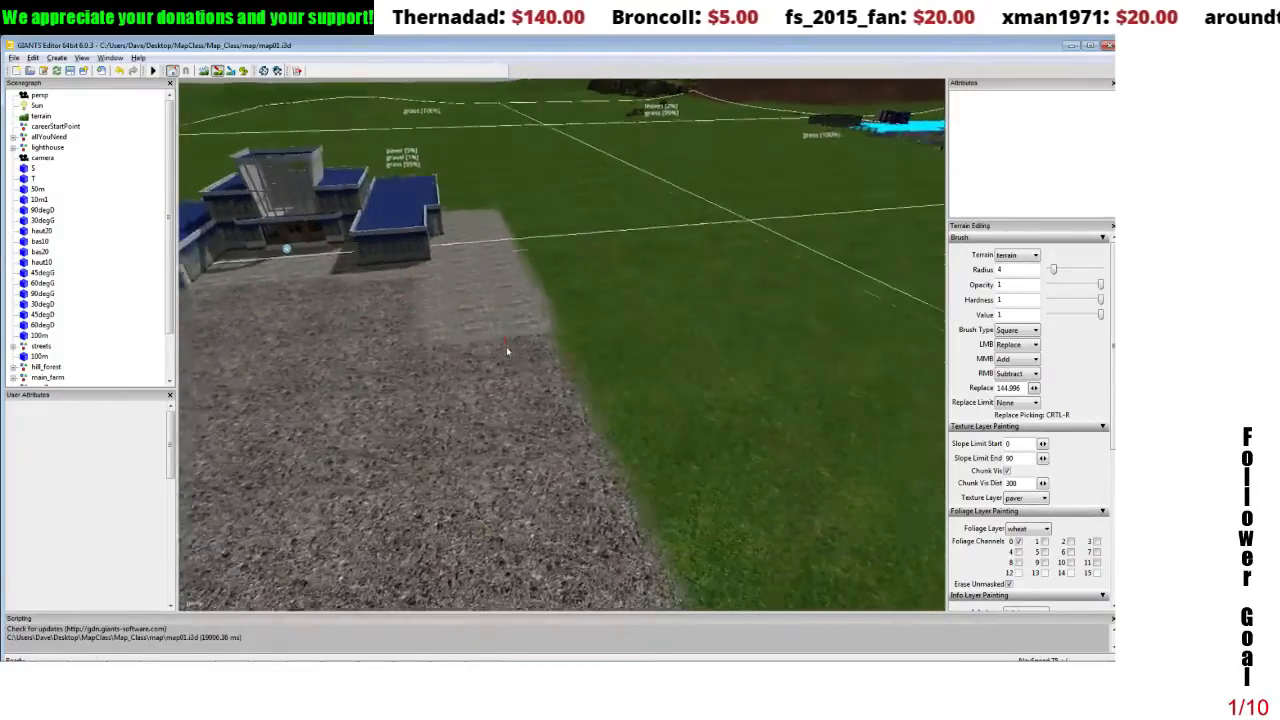
{"action": "mouse_move", "coordinate": [429, 296]}
{"action": "left_mouse_down"}
{"action": "mouse_move", "coordinate": [400, 321]}
{"action": "mouse_move", "coordinate": [437, 497]}
{"action": "mouse_move", "coordinate": [460, 372]}
{"action": "mouse_move", "coordinate": [477, 364]}
{"action": "mouse_move", "coordinate": [503, 481]}
{"action": "left_mouse_up"}
{"action": "scroll", "coordinate": [455, 372], "scroll_direction": "down", "scroll_amount": 5}
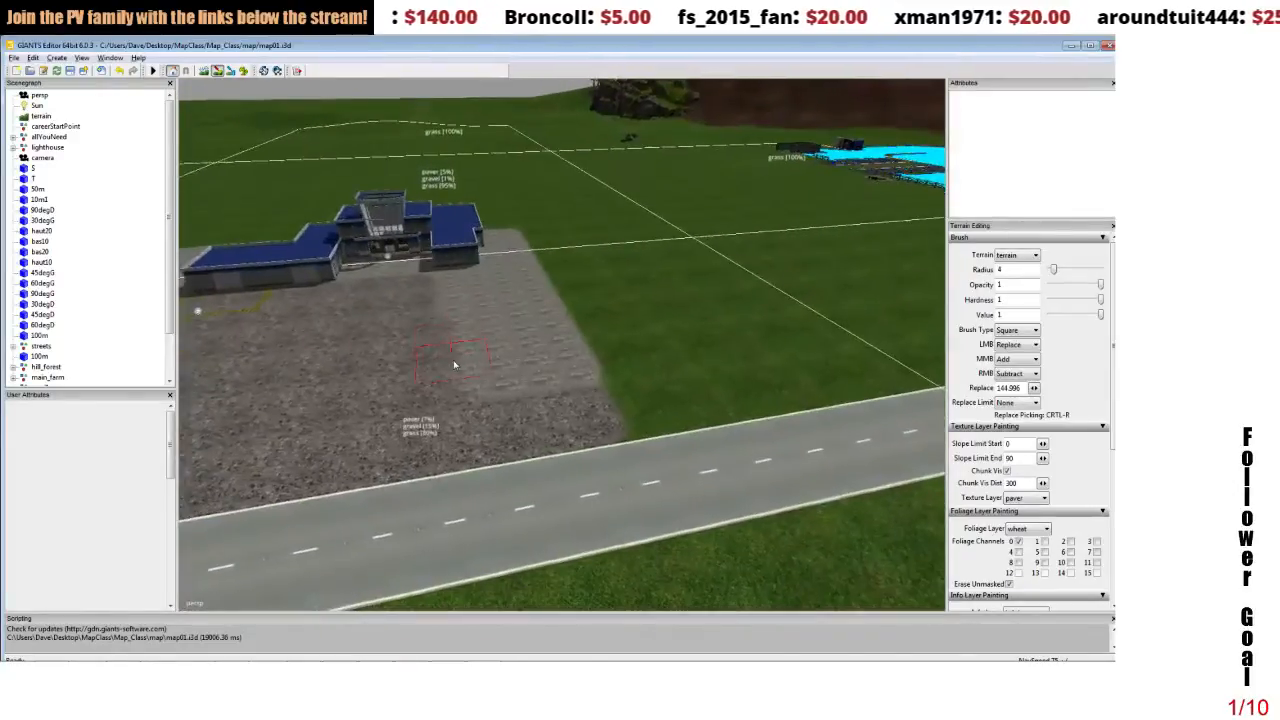
{"action": "scroll", "coordinate": [454, 365], "scroll_direction": "up", "scroll_amount": 5}
{"action": "left_click", "coordinate": [447, 340]}
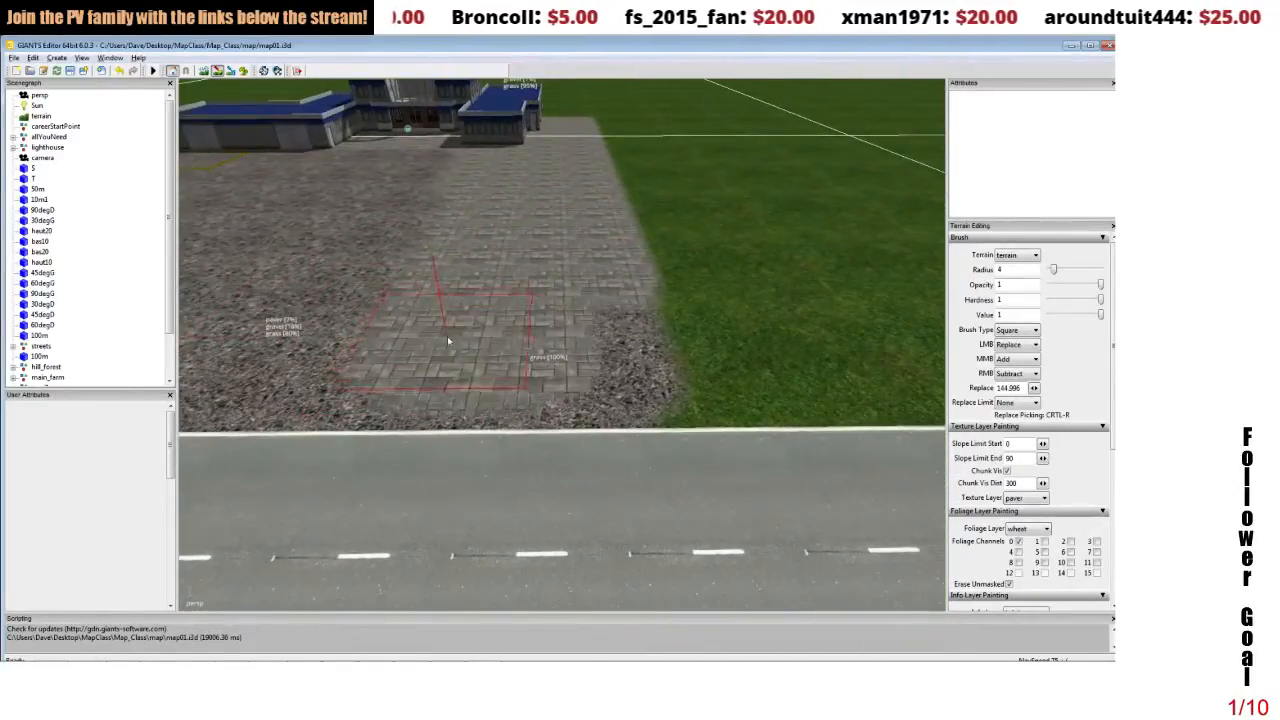
- Paint pavers along the road edge and over the remaining gravel in the middle of the lot
{"action": "mouse_move", "coordinate": [447, 341]}
{"action": "left_mouse_down"}
{"action": "mouse_move", "coordinate": [457, 366]}
{"action": "mouse_move", "coordinate": [560, 377]}
{"action": "left_mouse_up"}
{"action": "left_click_drag", "start_coordinate": [735, 386], "coordinate": [203, 370]}
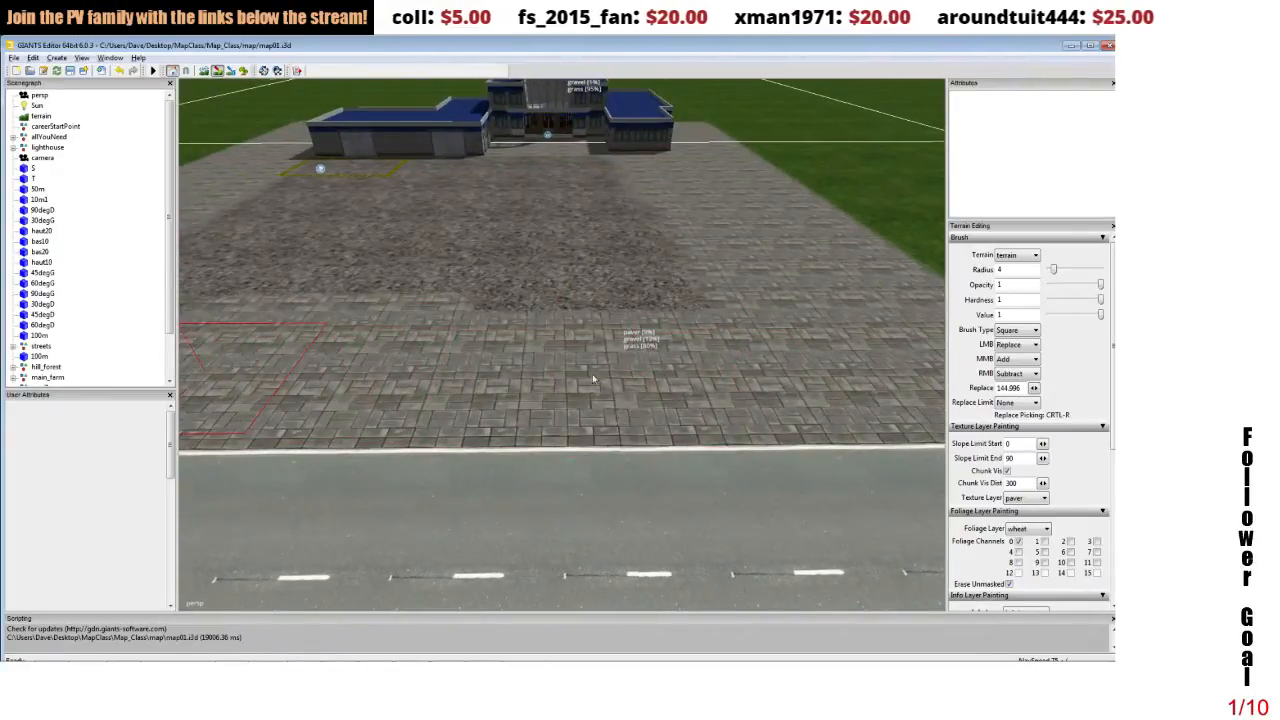
{"action": "mouse_move", "coordinate": [593, 379]}
{"action": "left_mouse_down"}
{"action": "mouse_move", "coordinate": [624, 385]}
{"action": "mouse_move", "coordinate": [434, 434]}
{"action": "left_mouse_up"}
{"action": "mouse_move", "coordinate": [617, 436]}
{"action": "left_mouse_down"}
{"action": "mouse_move", "coordinate": [520, 485]}
{"action": "mouse_move", "coordinate": [430, 490]}
{"action": "mouse_move", "coordinate": [534, 314]}
{"action": "mouse_move", "coordinate": [591, 314]}
{"action": "mouse_move", "coordinate": [543, 328]}
{"action": "left_mouse_up"}
{"action": "mouse_move", "coordinate": [420, 322]}
{"action": "left_mouse_down"}
{"action": "mouse_move", "coordinate": [431, 260]}
{"action": "mouse_move", "coordinate": [485, 210]}
{"action": "mouse_move", "coordinate": [560, 300]}
{"action": "mouse_move", "coordinate": [592, 212]}
{"action": "mouse_move", "coordinate": [665, 388]}
{"action": "mouse_move", "coordinate": [690, 210]}
{"action": "mouse_move", "coordinate": [840, 370]}
{"action": "mouse_move", "coordinate": [820, 310]}
{"action": "mouse_move", "coordinate": [713, 207]}
{"action": "mouse_move", "coordinate": [689, 228]}
{"action": "mouse_move", "coordinate": [700, 204]}
{"action": "mouse_move", "coordinate": [693, 262]}
{"action": "left_mouse_up"}
- Inspect the painted paver surface up close and around the building, and save the map
{"action": "scroll", "coordinate": [692, 222], "scroll_direction": "up", "scroll_amount": 3}
{"action": "scroll", "coordinate": [694, 272], "scroll_direction": "up", "scroll_amount": 4}
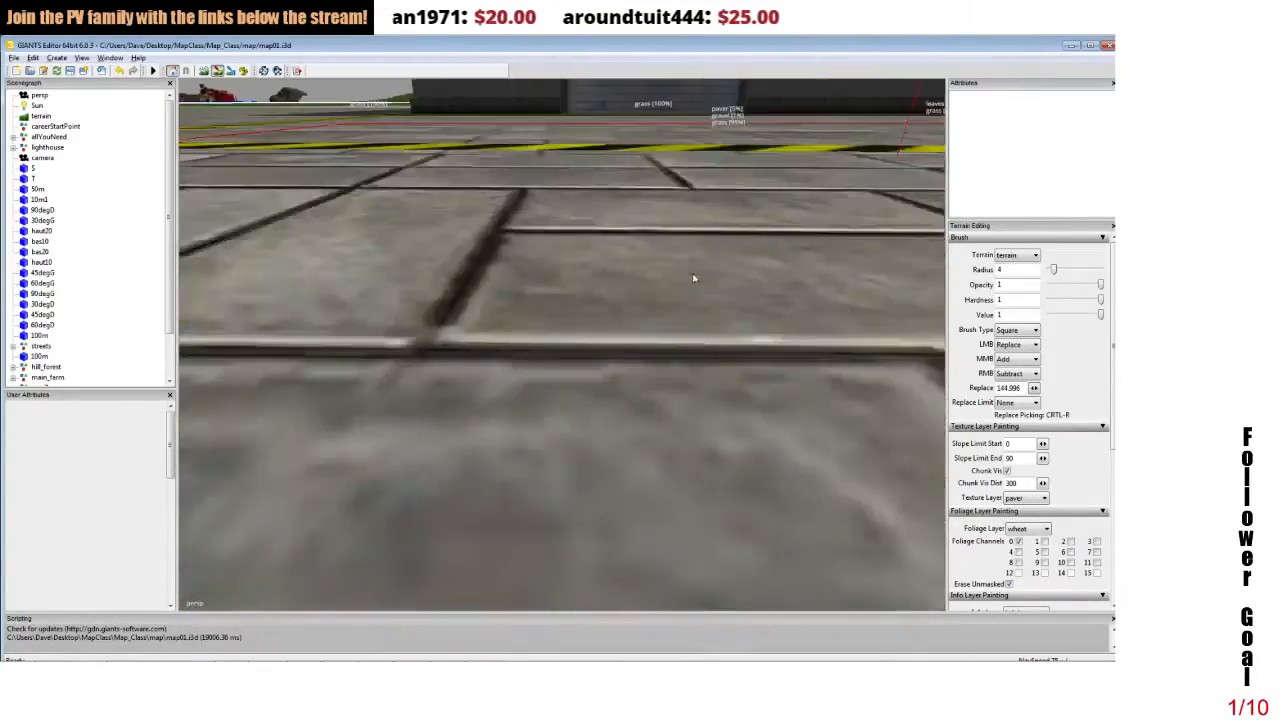
{"action": "scroll", "coordinate": [692, 284], "scroll_direction": "down", "scroll_amount": 5}
{"action": "mouse_move", "coordinate": [686, 314]}
{"action": "left_mouse_down"}
{"action": "mouse_move", "coordinate": [678, 303]}
{"action": "mouse_move", "coordinate": [716, 298]}
{"action": "mouse_move", "coordinate": [641, 445]}
{"action": "mouse_move", "coordinate": [664, 424]}
{"action": "left_mouse_up"}
{"action": "scroll", "coordinate": [678, 299], "scroll_direction": "down", "scroll_amount": 10}
{"action": "scroll", "coordinate": [626, 422], "scroll_direction": "up", "scroll_amount": 6}
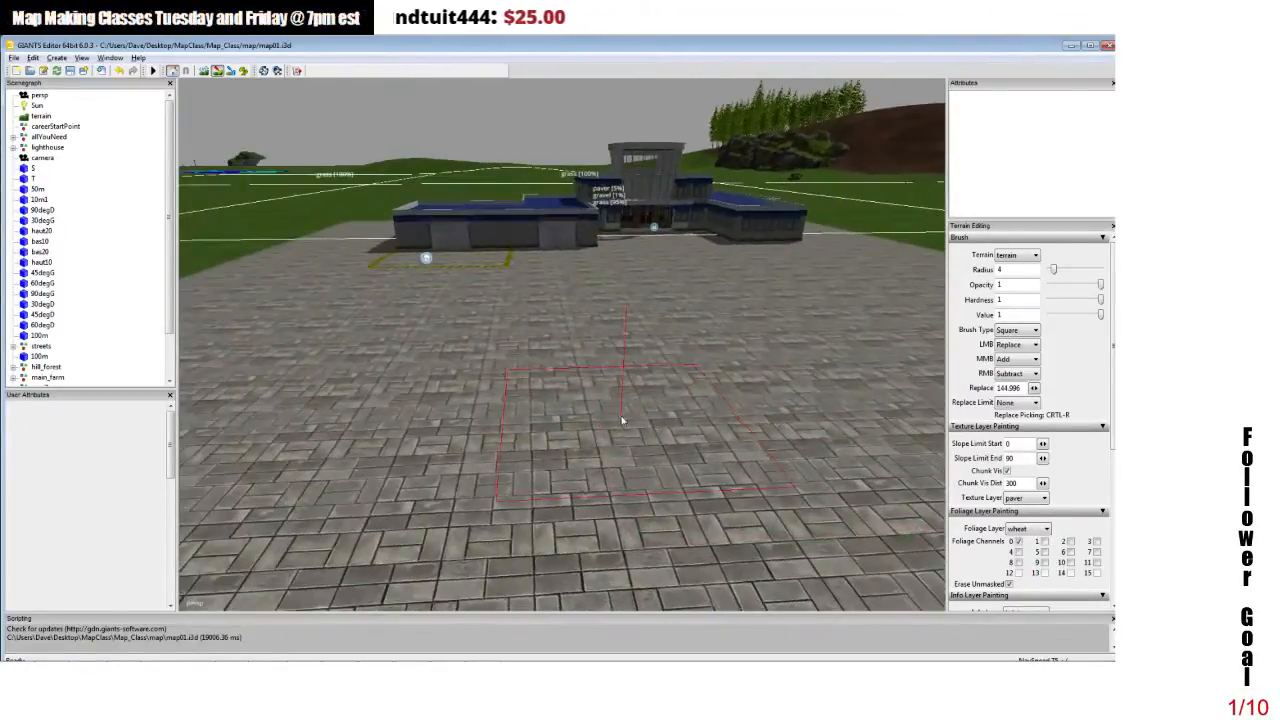
{"action": "left_click", "coordinate": [73, 71]}
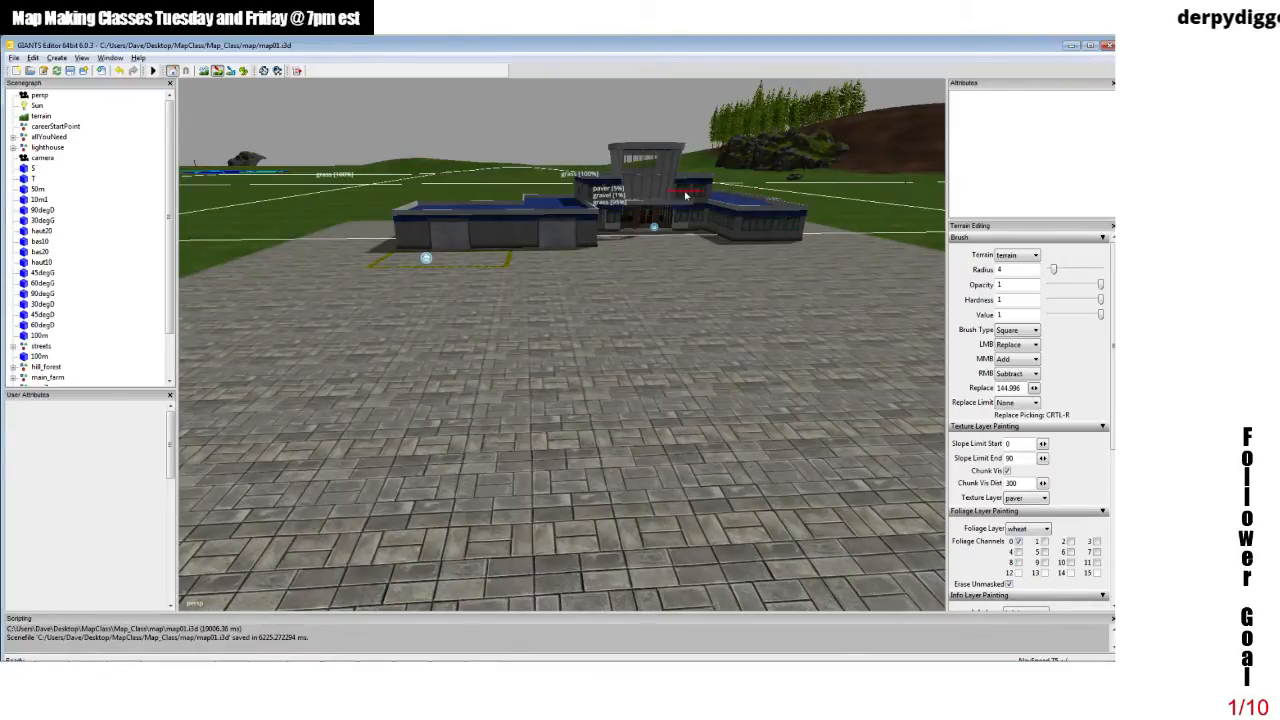
{"action": "scroll", "coordinate": [680, 225], "scroll_direction": "down", "scroll_amount": 8}
{"action": "scroll", "coordinate": [690, 235], "scroll_direction": "up", "scroll_amount": 5}
{"action": "left_click_drag", "start_coordinate": [694, 229], "coordinate": [677, 249]}
{"action": "scroll", "coordinate": [669, 247], "scroll_direction": "up", "scroll_amount": 2}
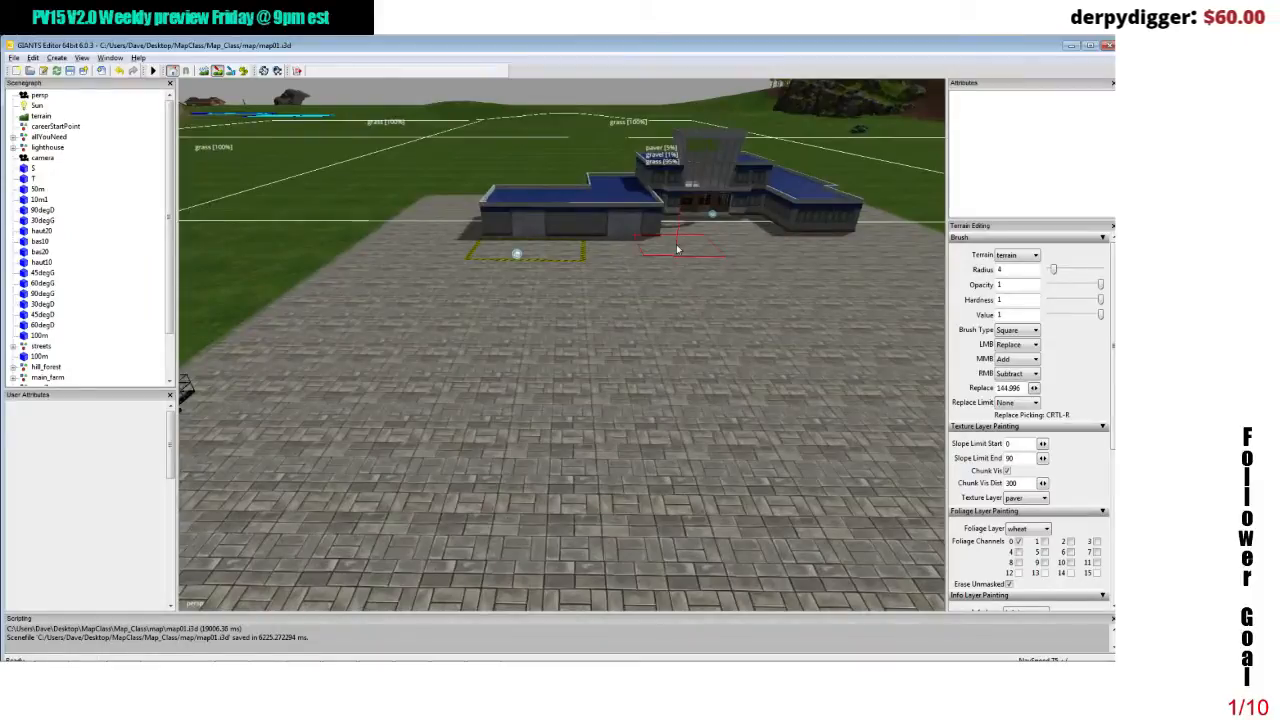
- Check in FS15 Mods Folder Switcher that the Map Class folder is in use, and launch Farming Simulator 15 from the desktop
{"action": "left_click", "coordinate": [1070, 46]}
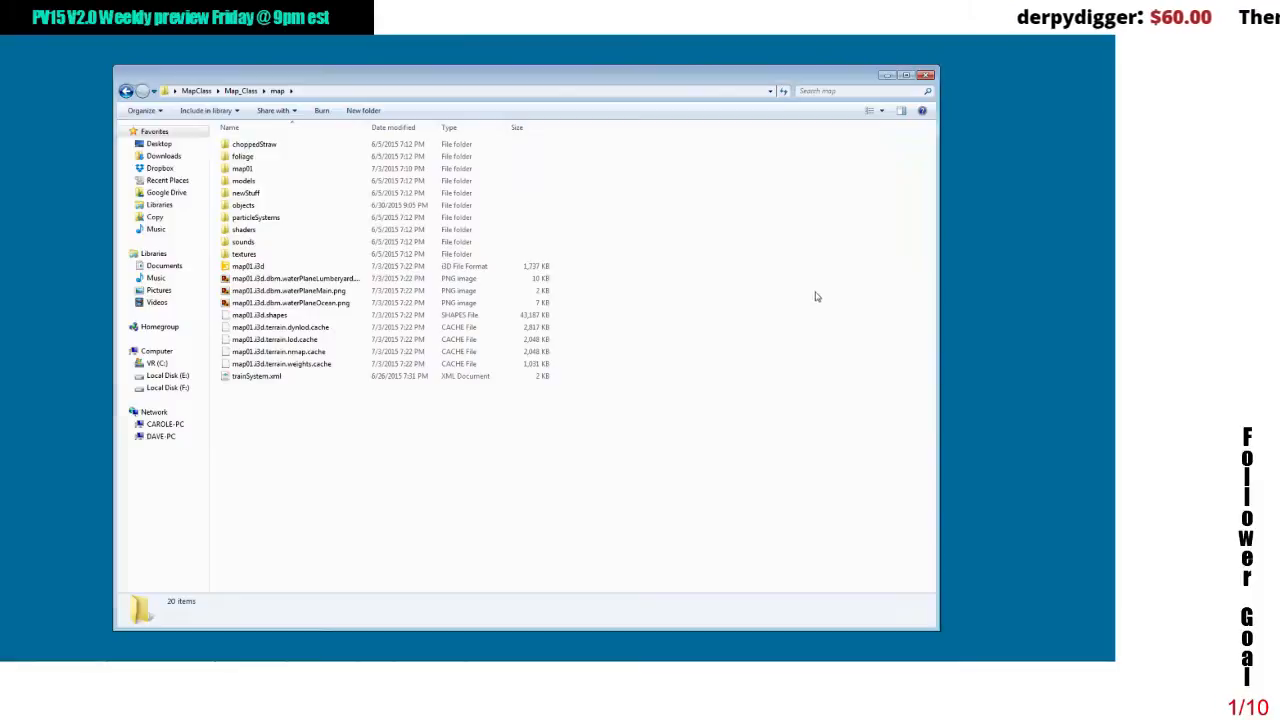
{"action": "left_click", "coordinate": [887, 77]}
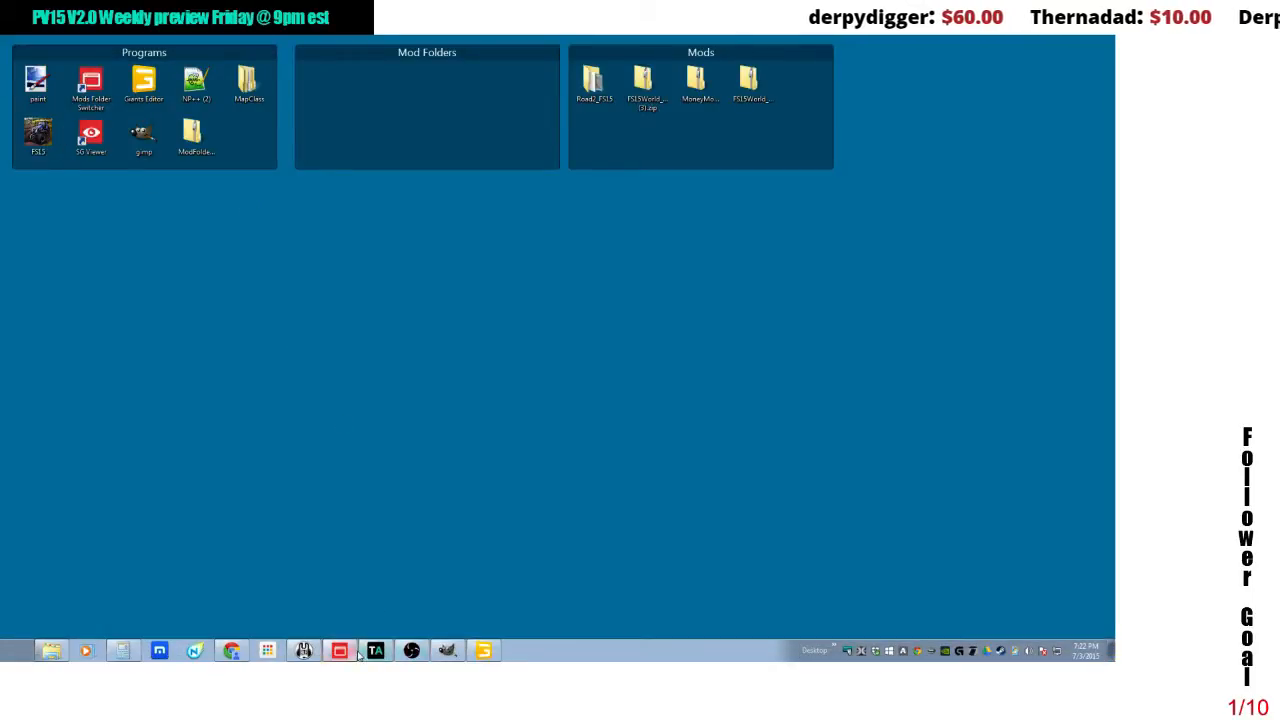
{"action": "left_click", "coordinate": [338, 651]}
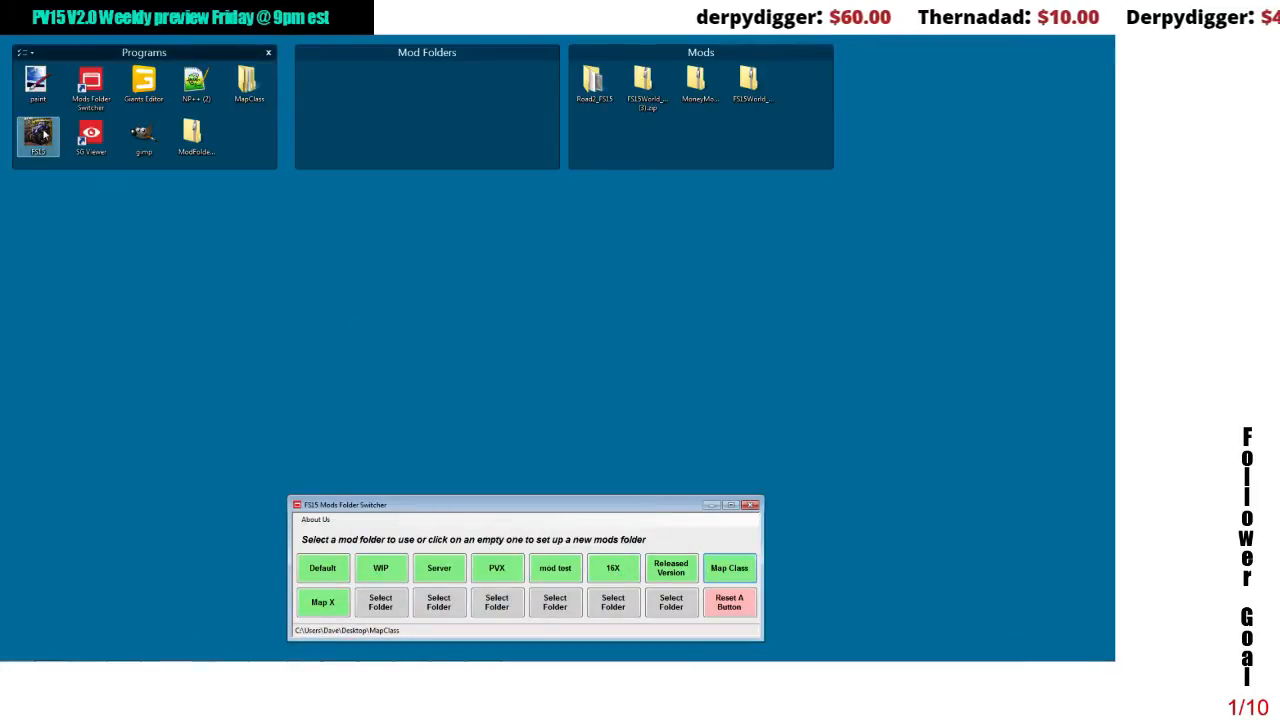
{"action": "left_click", "coordinate": [44, 135]}
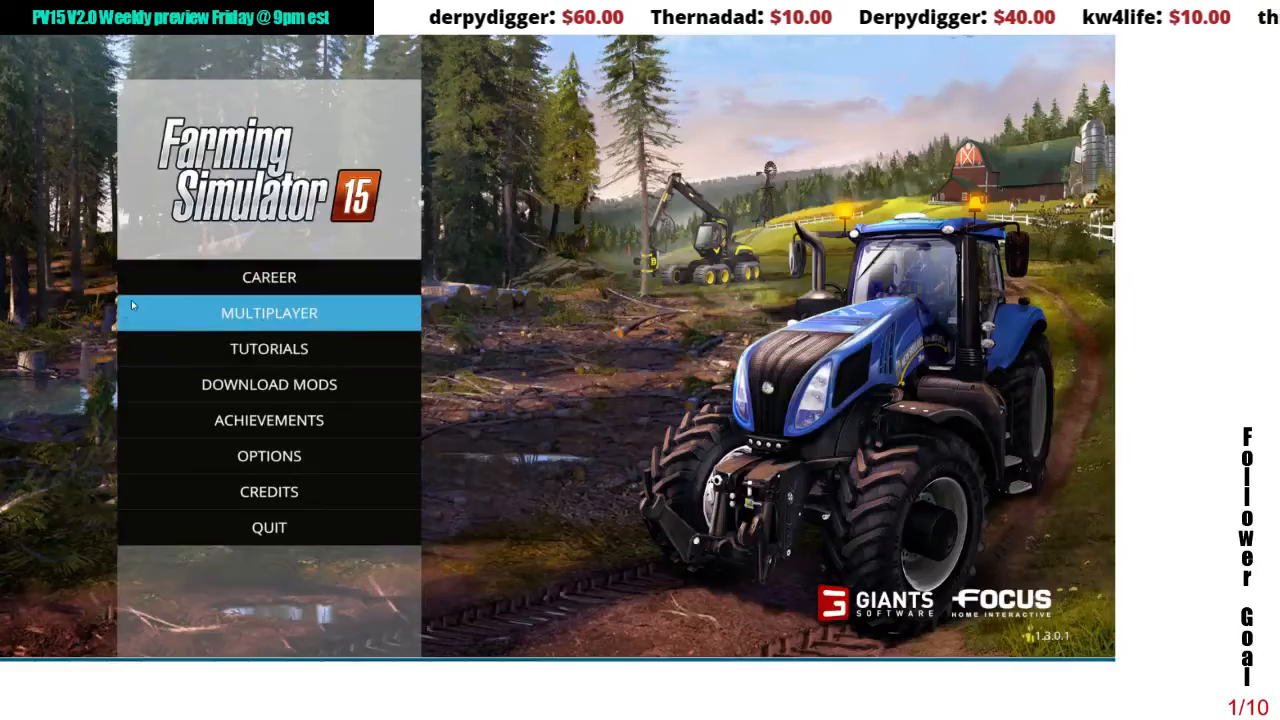
- Begin a new career game in the unused Savegame 16 slot
{"action": "left_click", "coordinate": [139, 291]}
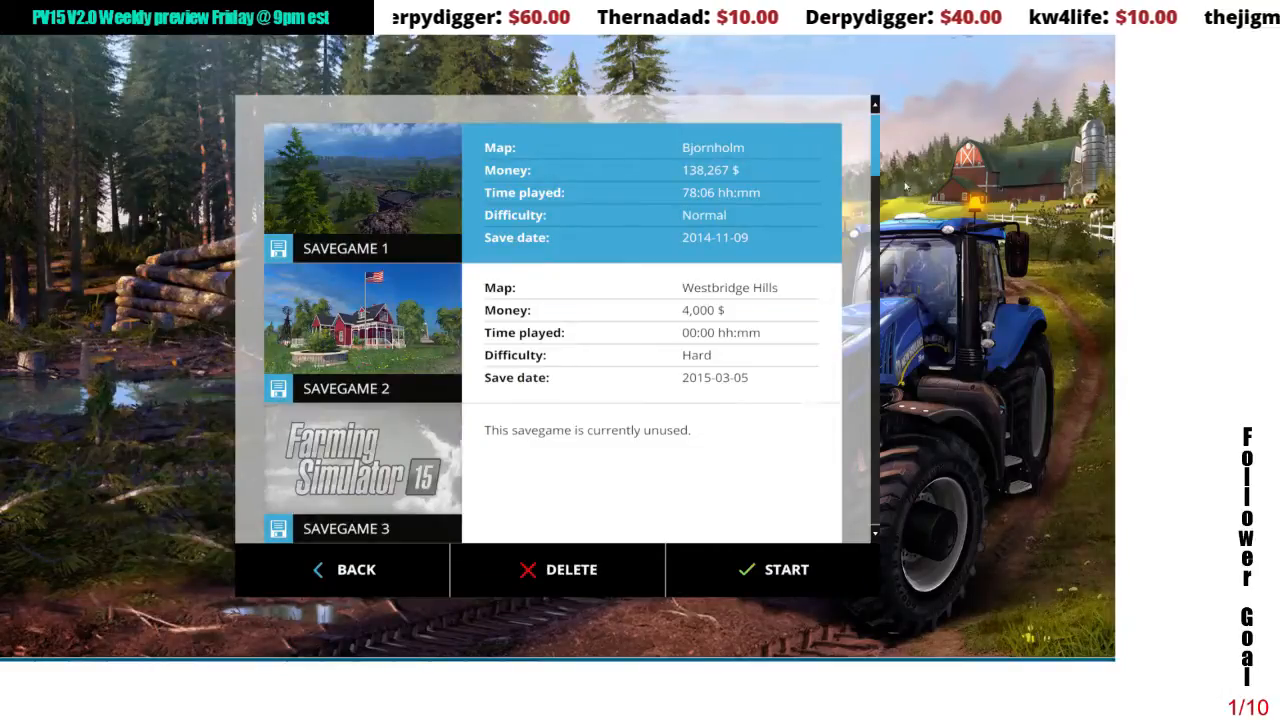
{"action": "left_click_drag", "start_coordinate": [881, 180], "coordinate": [893, 438]}
{"action": "left_click", "coordinate": [704, 473]}
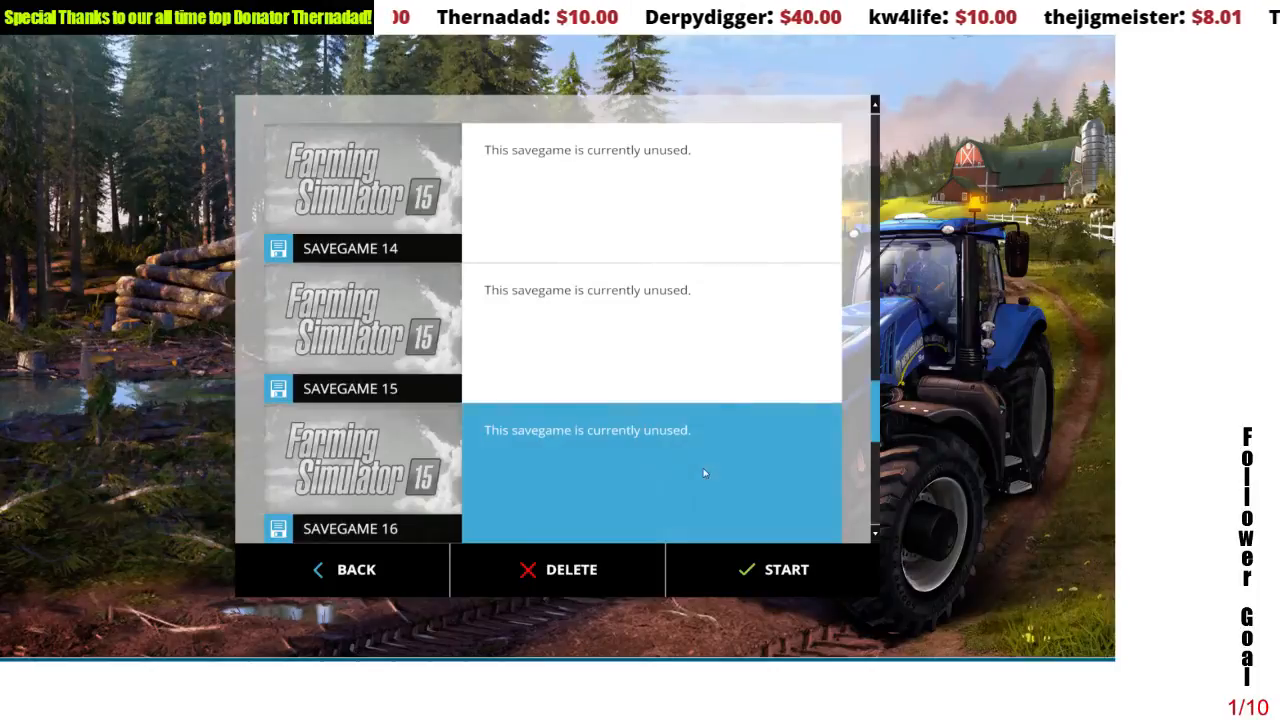
{"action": "left_click", "coordinate": [770, 569]}
{"action": "left_click", "coordinate": [641, 316]}
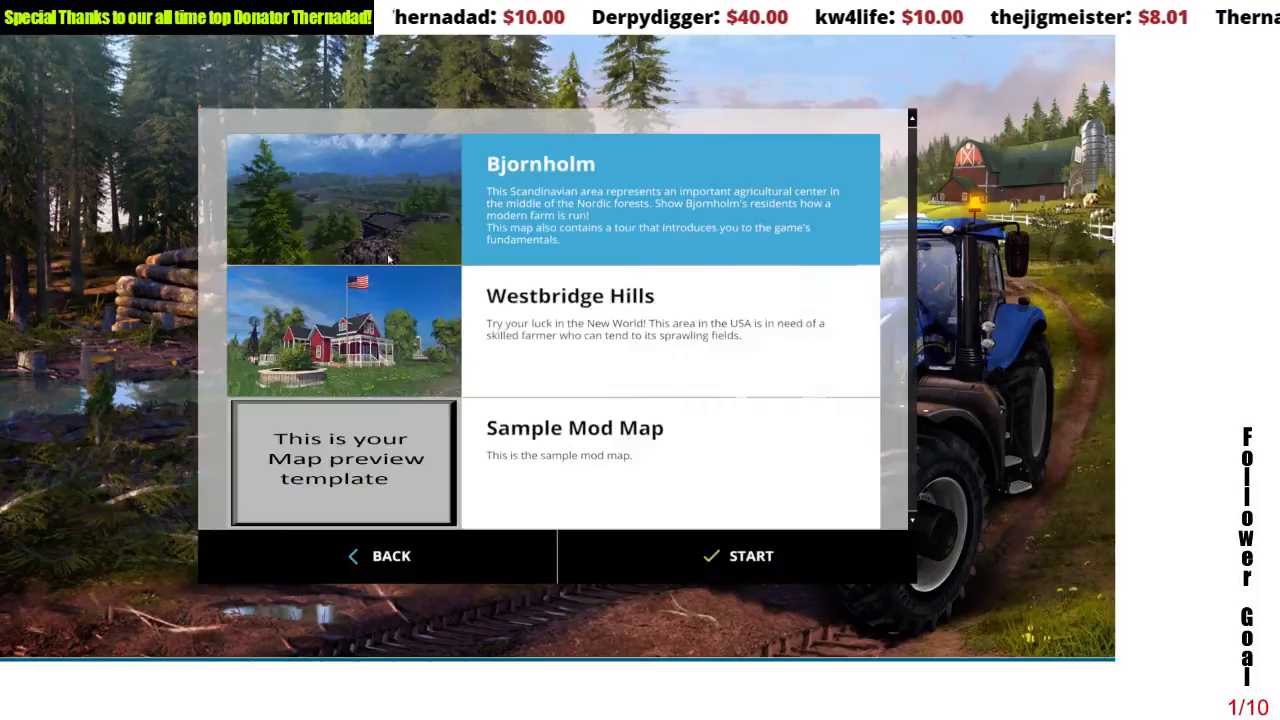
- Start the career on Sample Mod Map and decline the guided tour
{"action": "left_click", "coordinate": [550, 455]}
{"action": "left_click", "coordinate": [701, 566]}
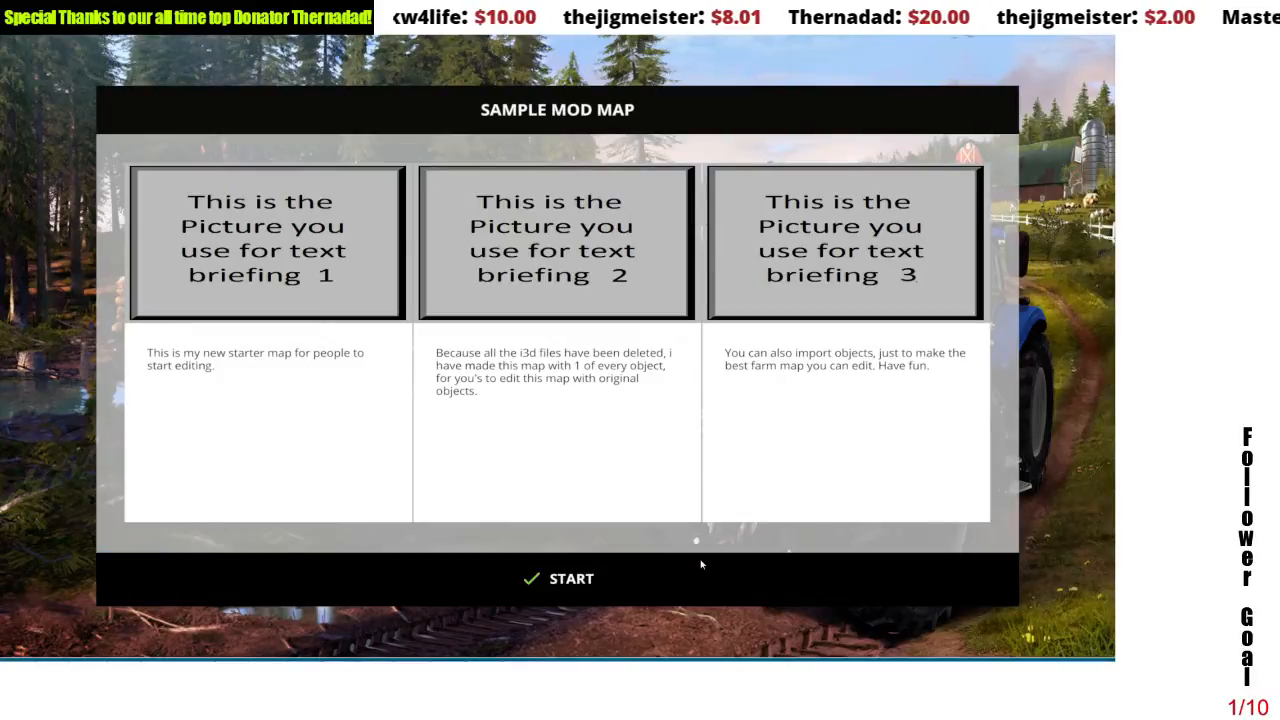
{"action": "left_click", "coordinate": [677, 573]}
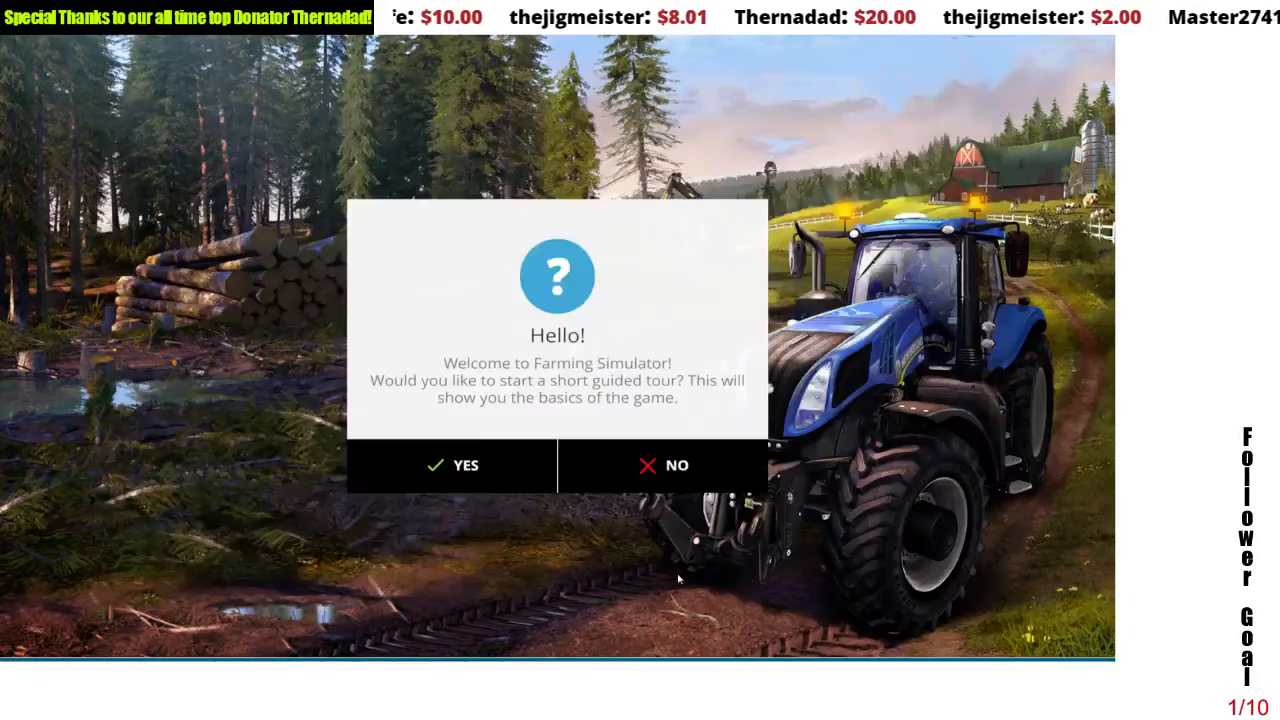
{"action": "left_click", "coordinate": [668, 478]}
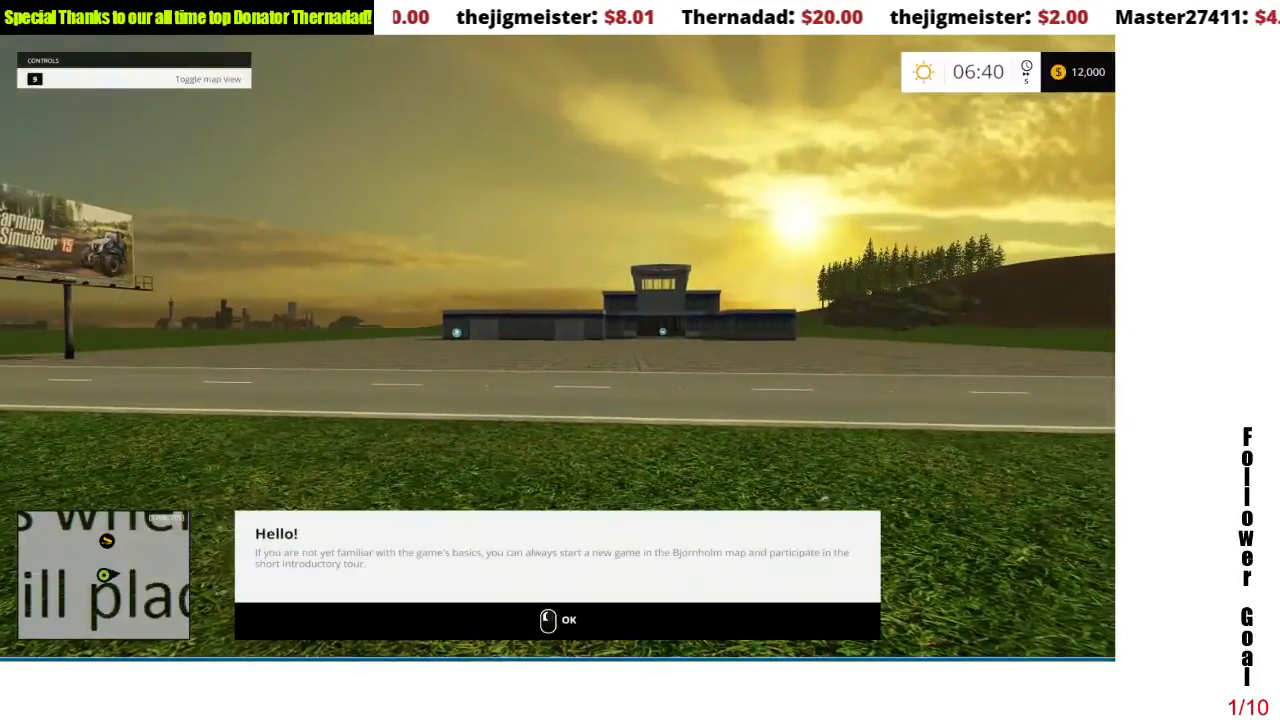
- Dismiss the welcome message and walk across the road onto the pavers to examine the texture in the game
{"action": "key", "text": "w"}
{"action": "left_click", "coordinate": [558, 620]}
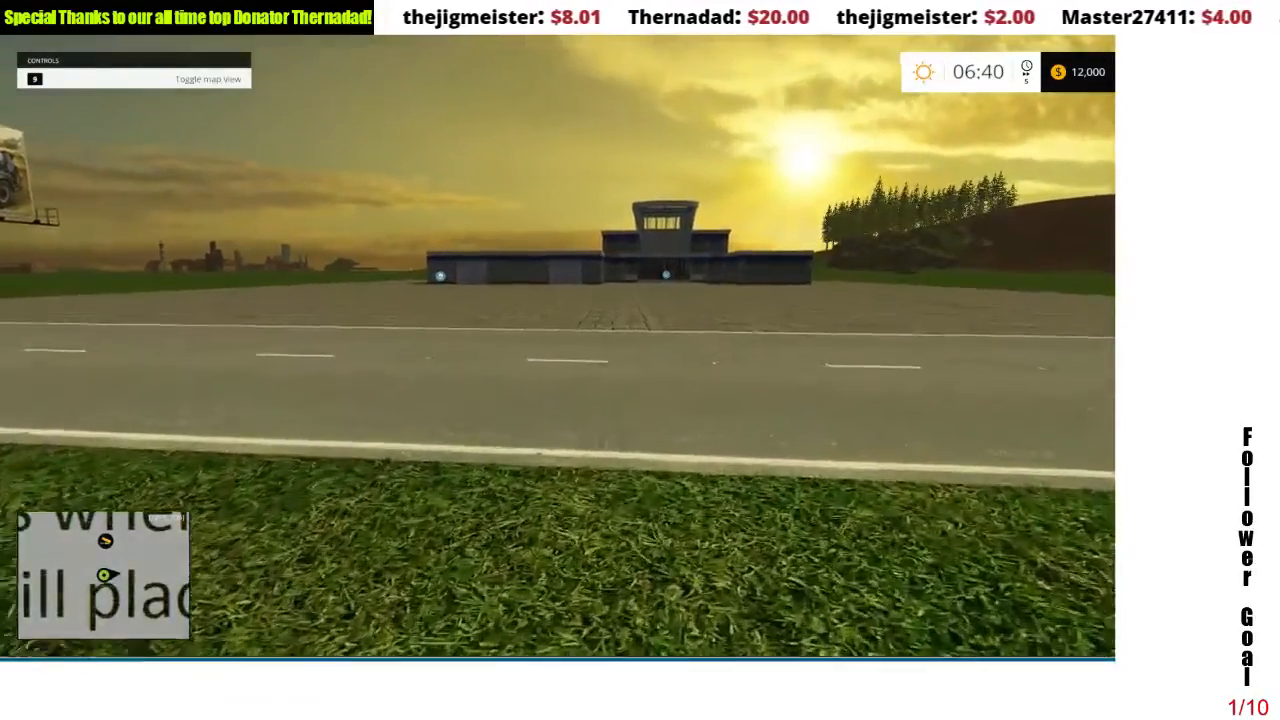
{"action": "key", "text": "w"}
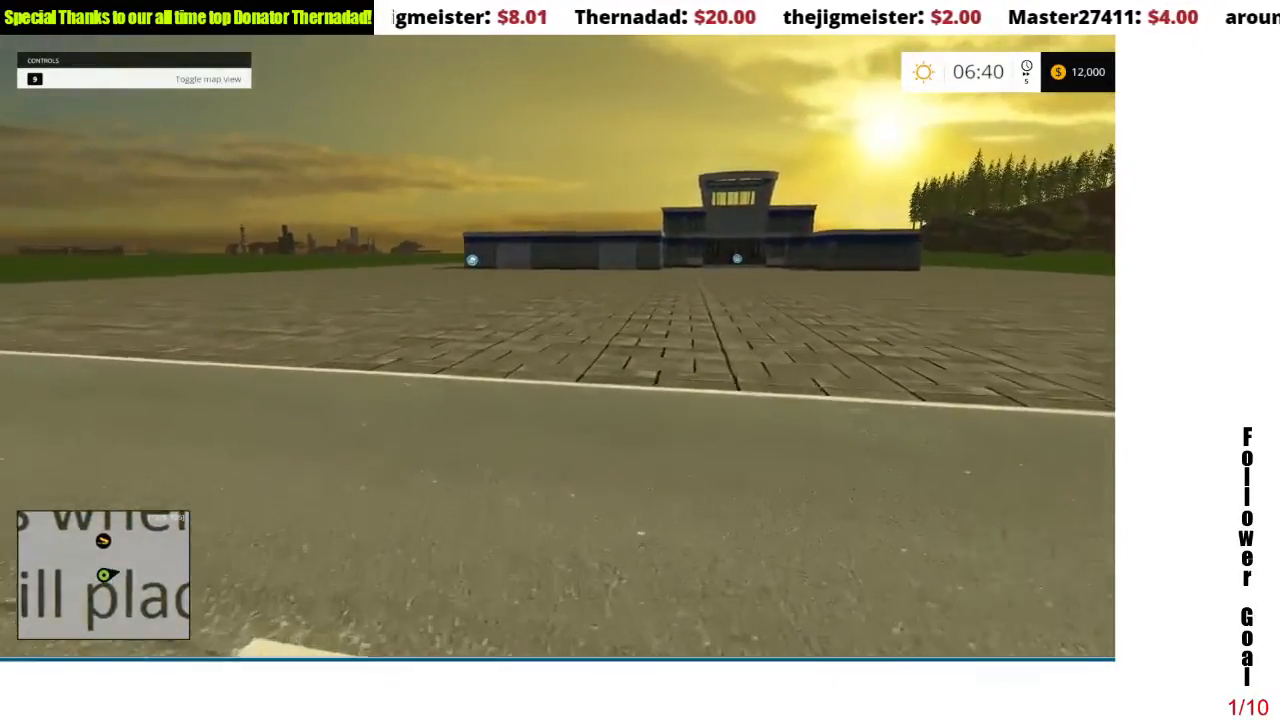
{"action": "key", "text": "w"}
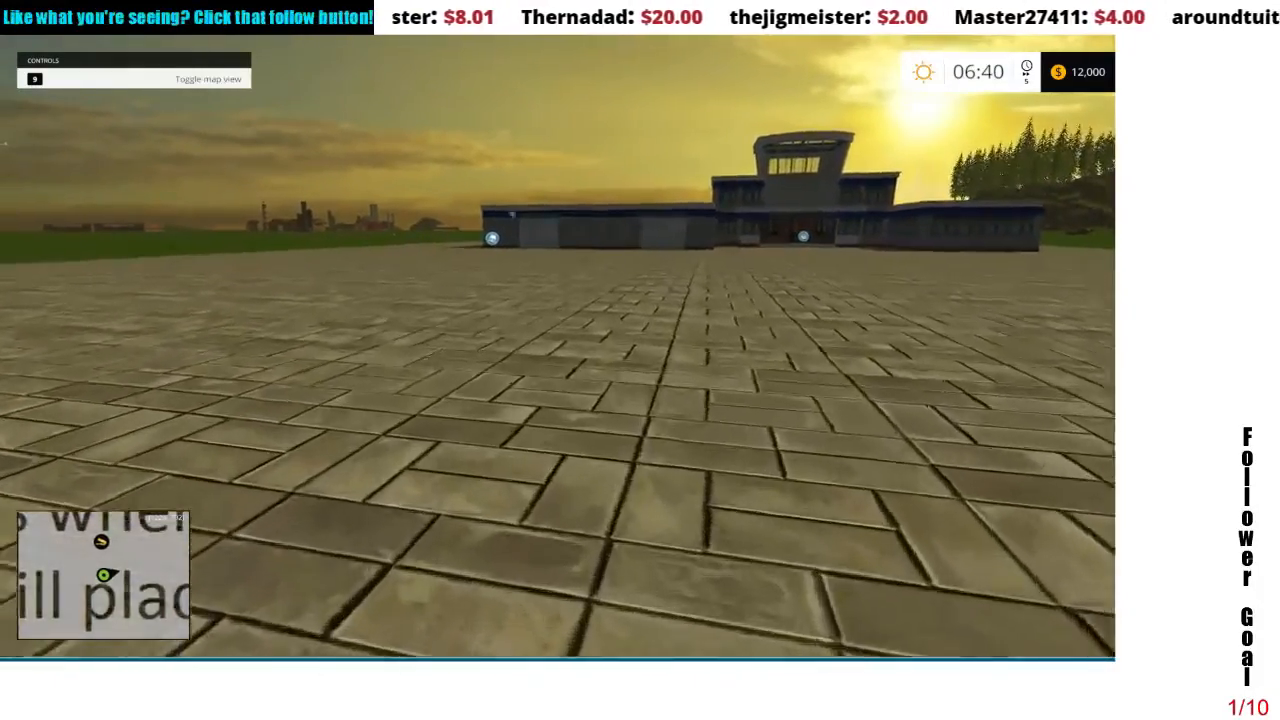
- Walk across the paved area toward the building and back to examine how the paver texture tiles in the game
{"action": "key", "text": "w"}
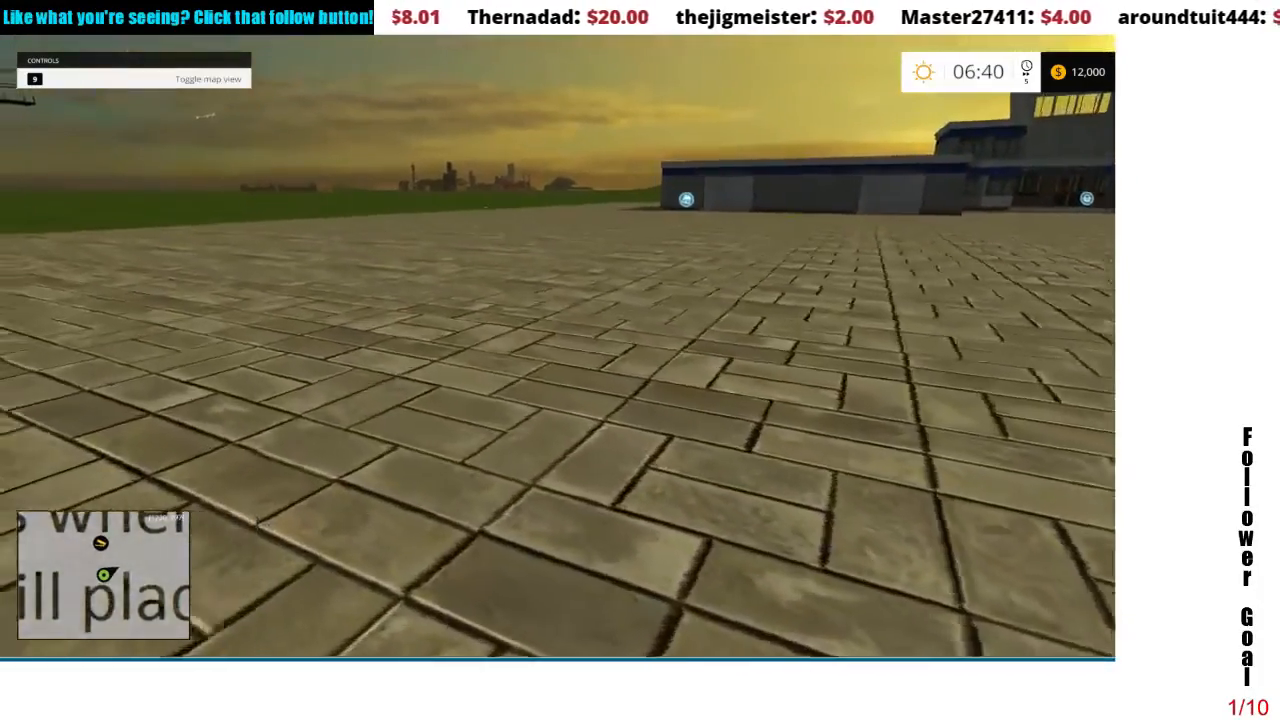
{"action": "key", "text": "w"}
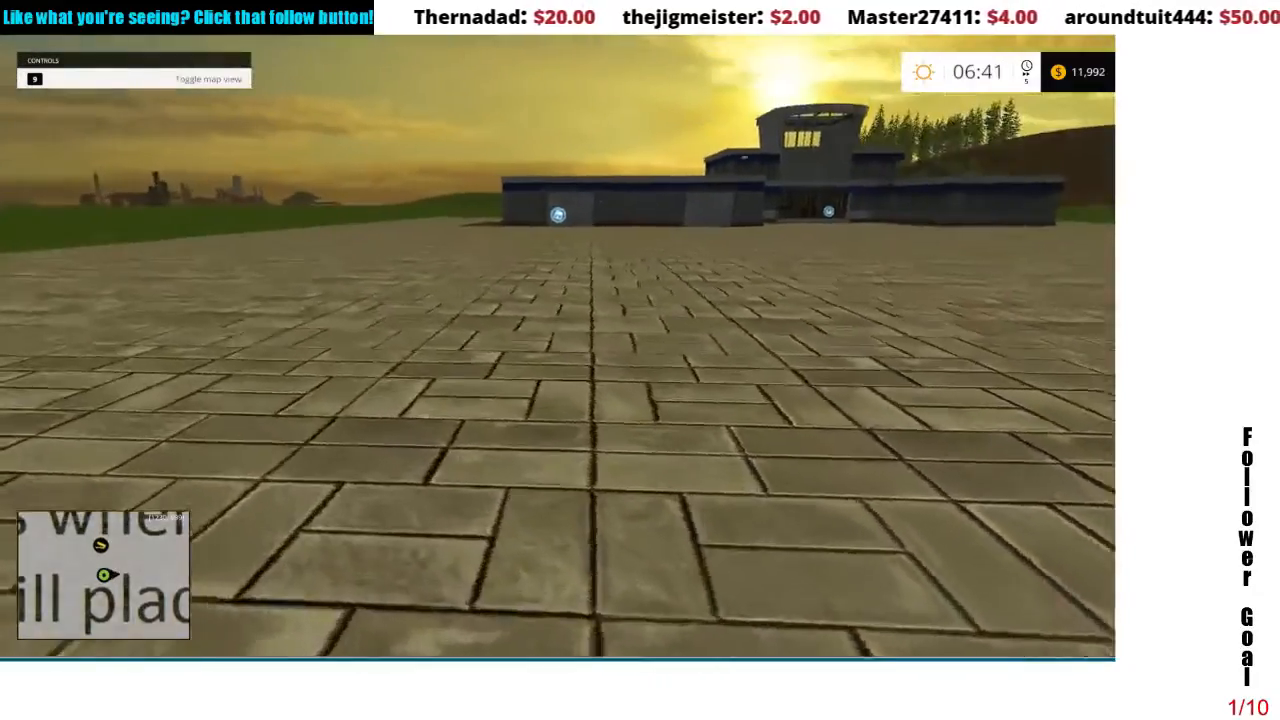
{"action": "key", "text": "w"}
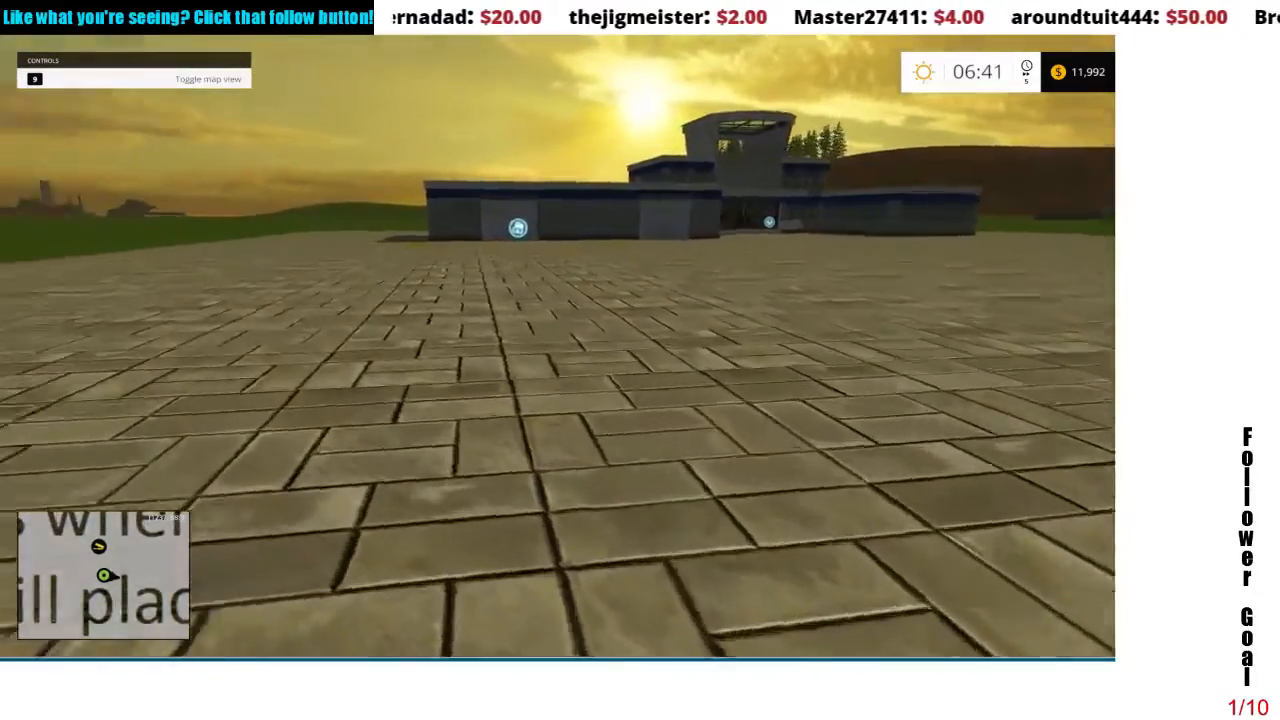
{"action": "key", "text": "w"}
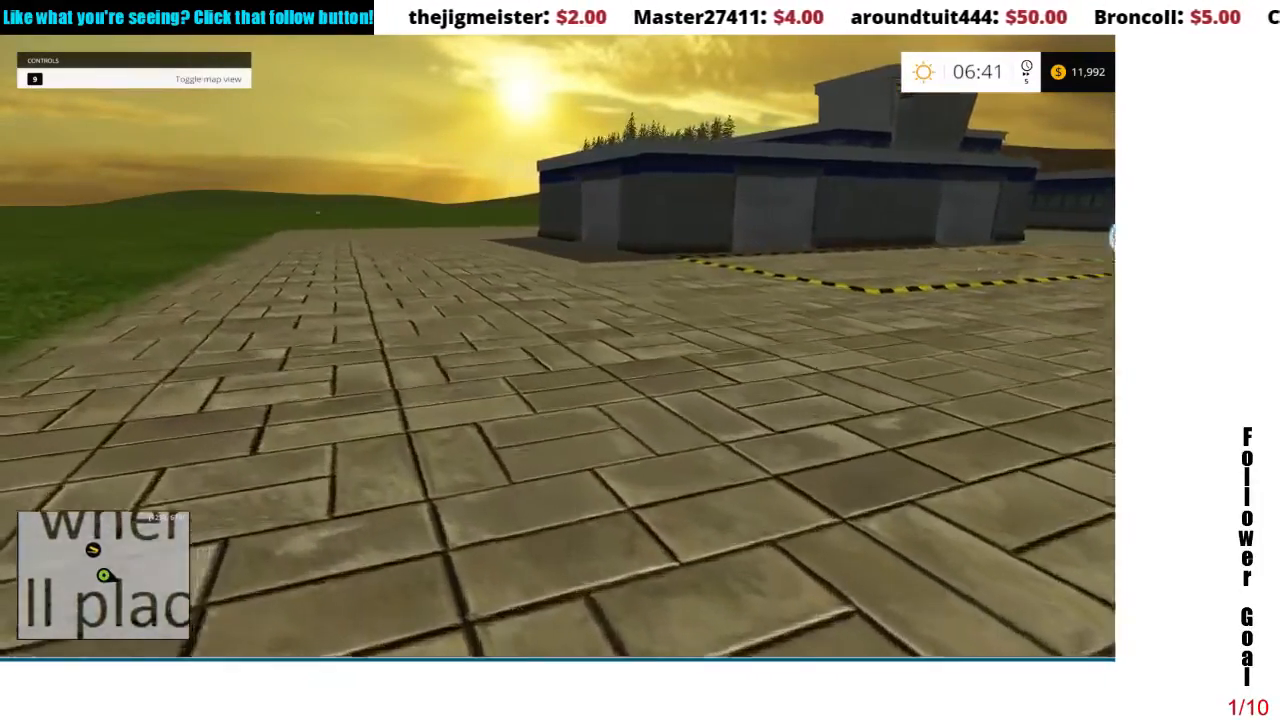
{"action": "key", "text": "w"}
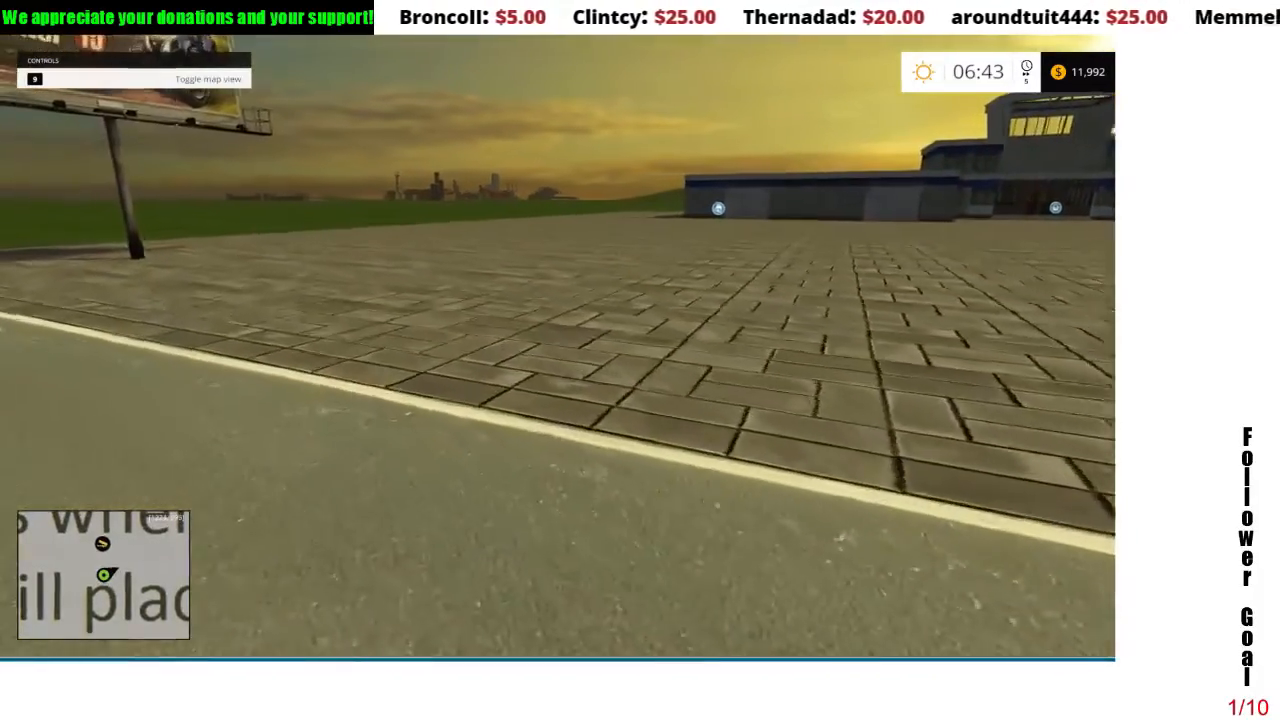
{"action": "key", "text": "w"}
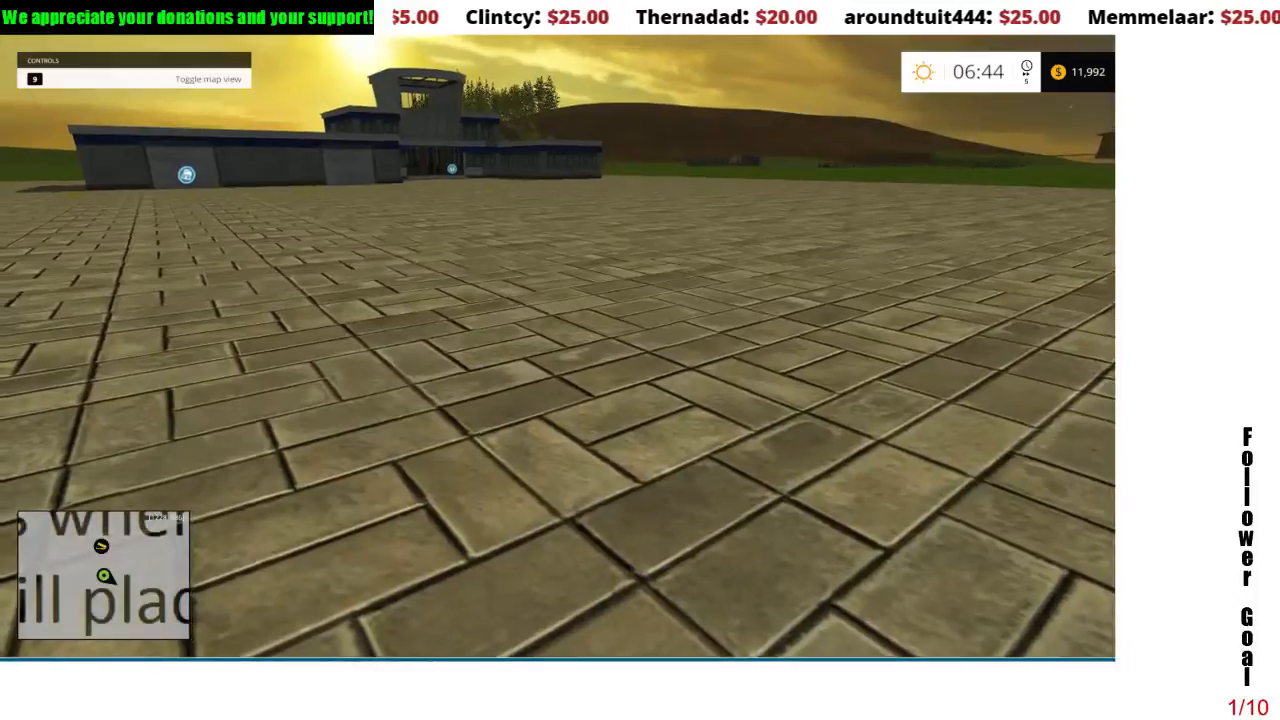
- End the career game without saving and exit to the desktop
{"action": "key", "text": "Escape"}
{"action": "left_click", "coordinate": [915, 585]}
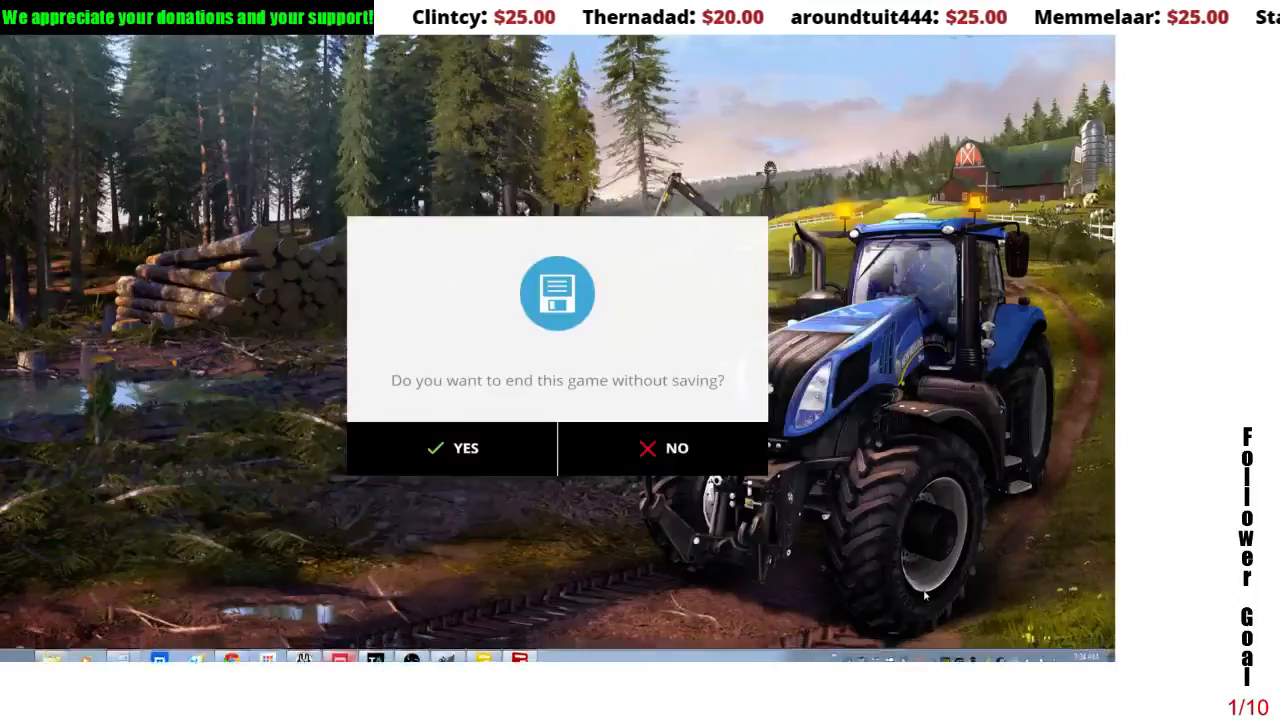
{"action": "left_click", "coordinate": [479, 452]}
{"action": "left_click", "coordinate": [356, 518]}
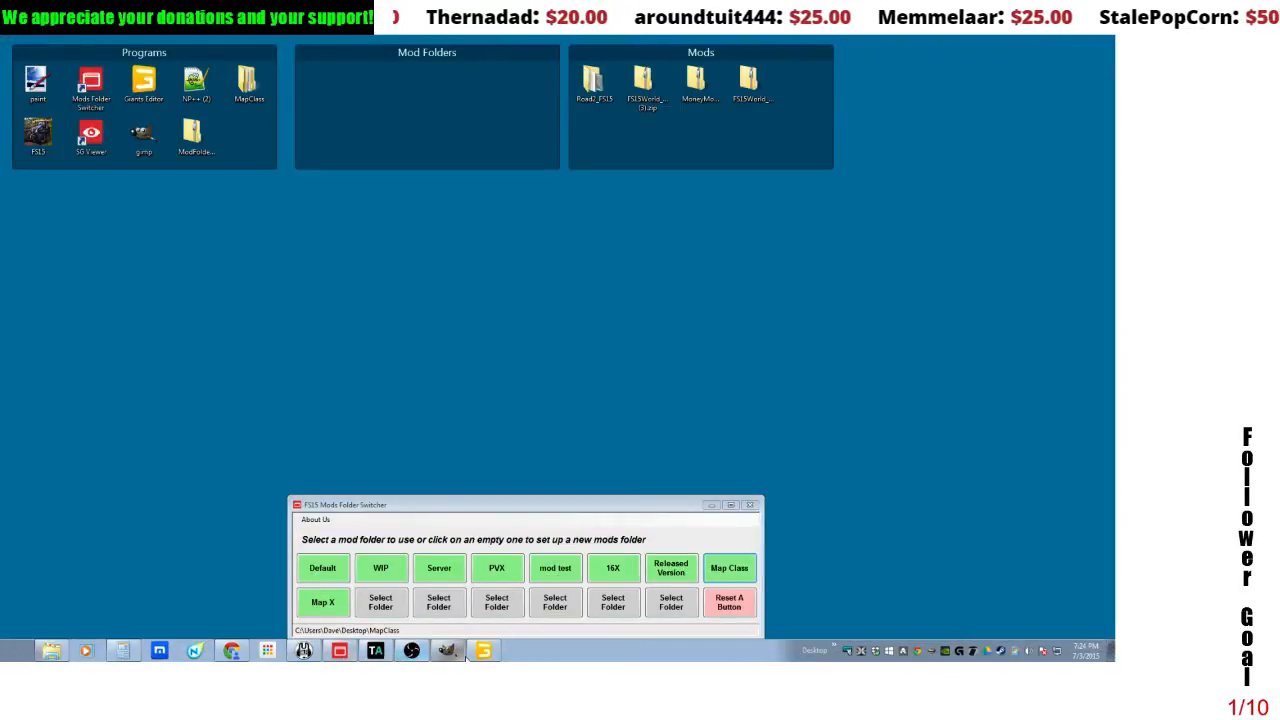
- Switch to GIMP and compare the paver image with its normal map
{"action": "left_click", "coordinate": [447, 651]}
{"action": "left_click", "coordinate": [162, 77]}
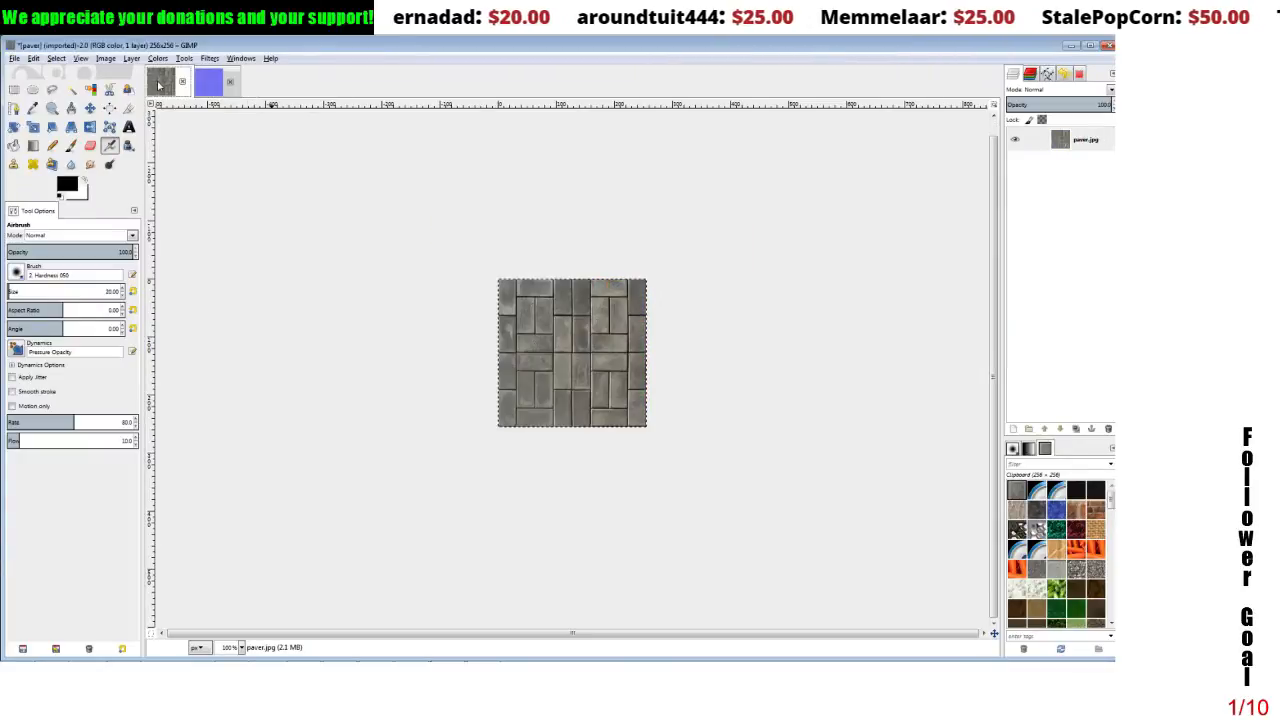
{"action": "left_click", "coordinate": [210, 83]}
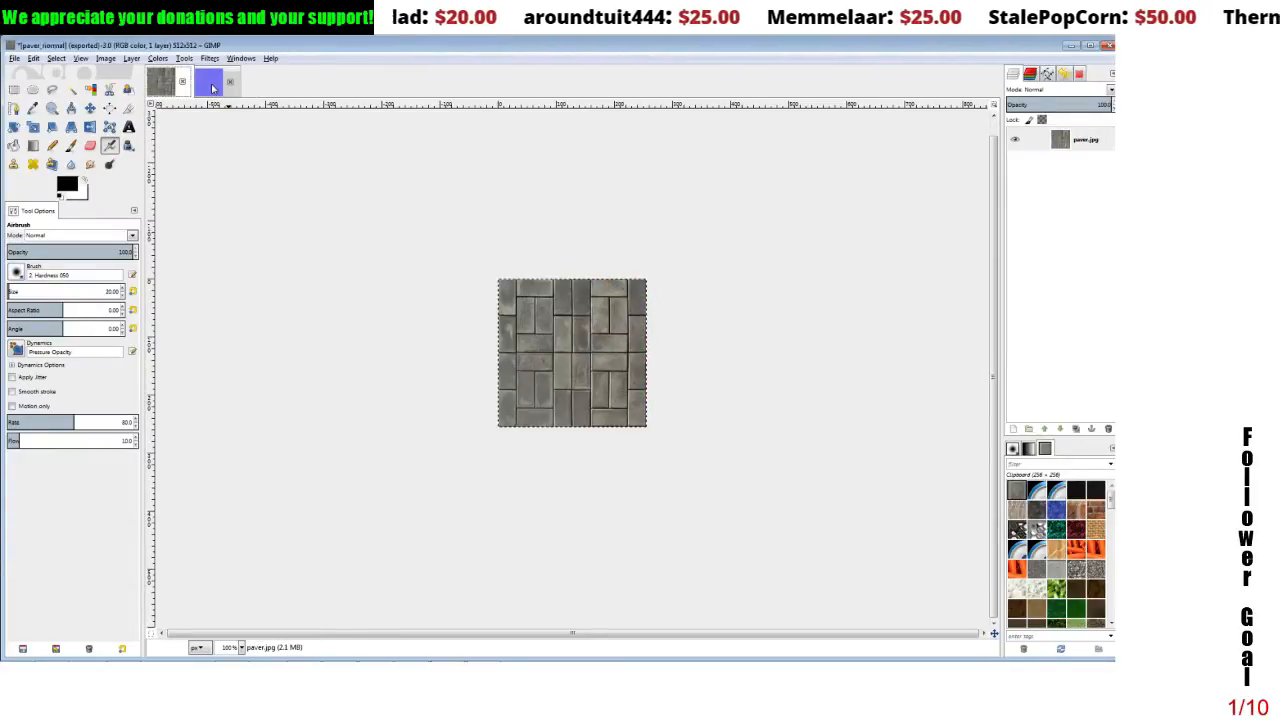
{"action": "left_click", "coordinate": [165, 84]}
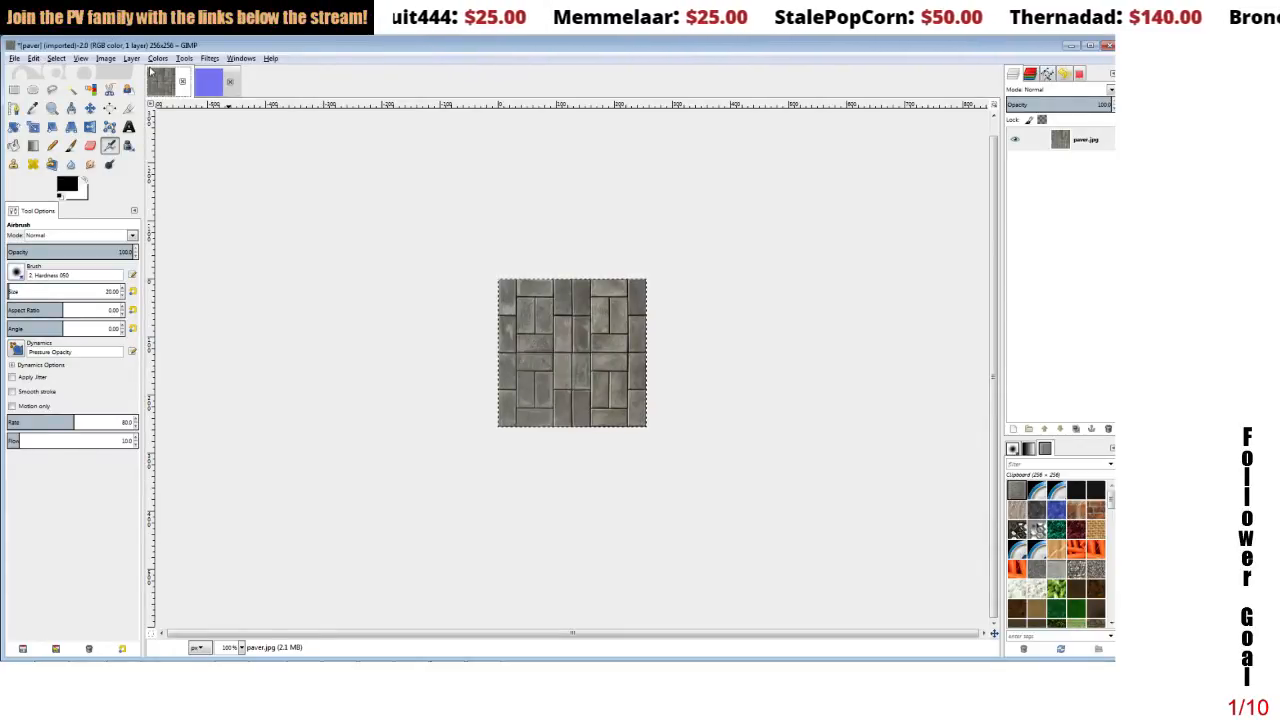
- Check the paver image's dimensions in Scale Image and compare the image with its normal map again
{"action": "left_click", "coordinate": [105, 58]}
{"action": "mouse_move", "coordinate": [81, 60]}
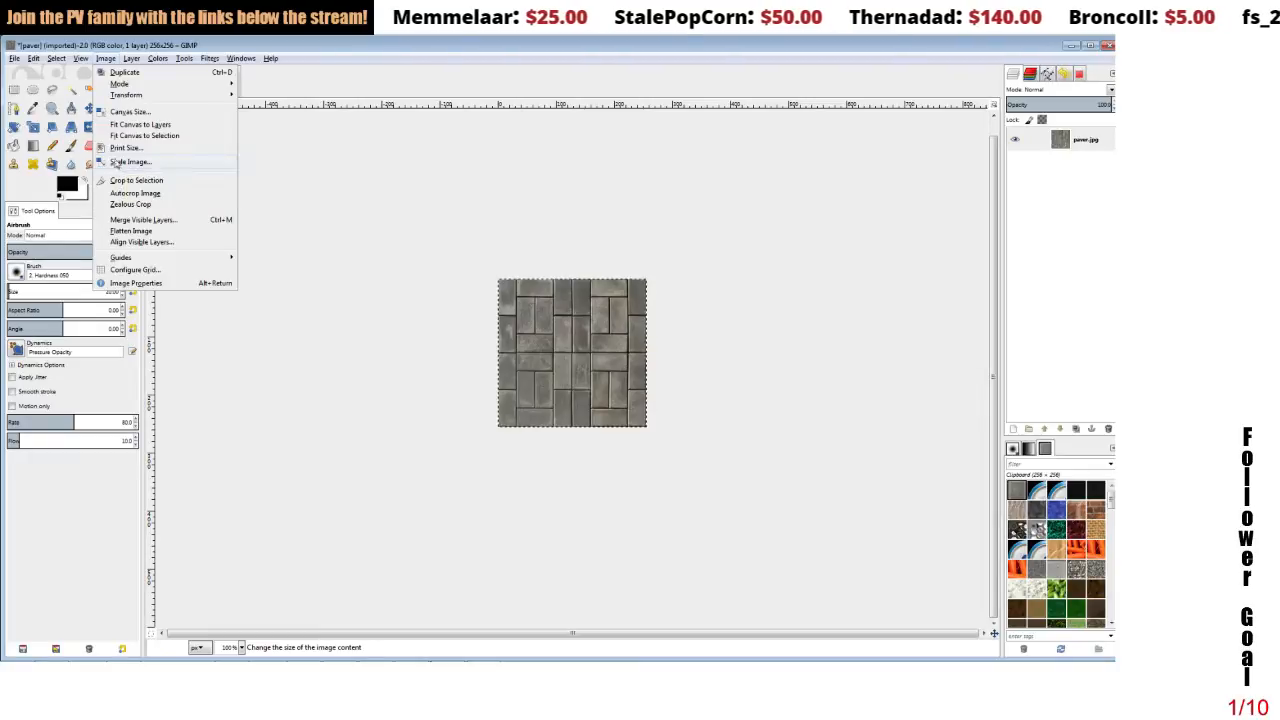
{"action": "left_click", "coordinate": [115, 162]}
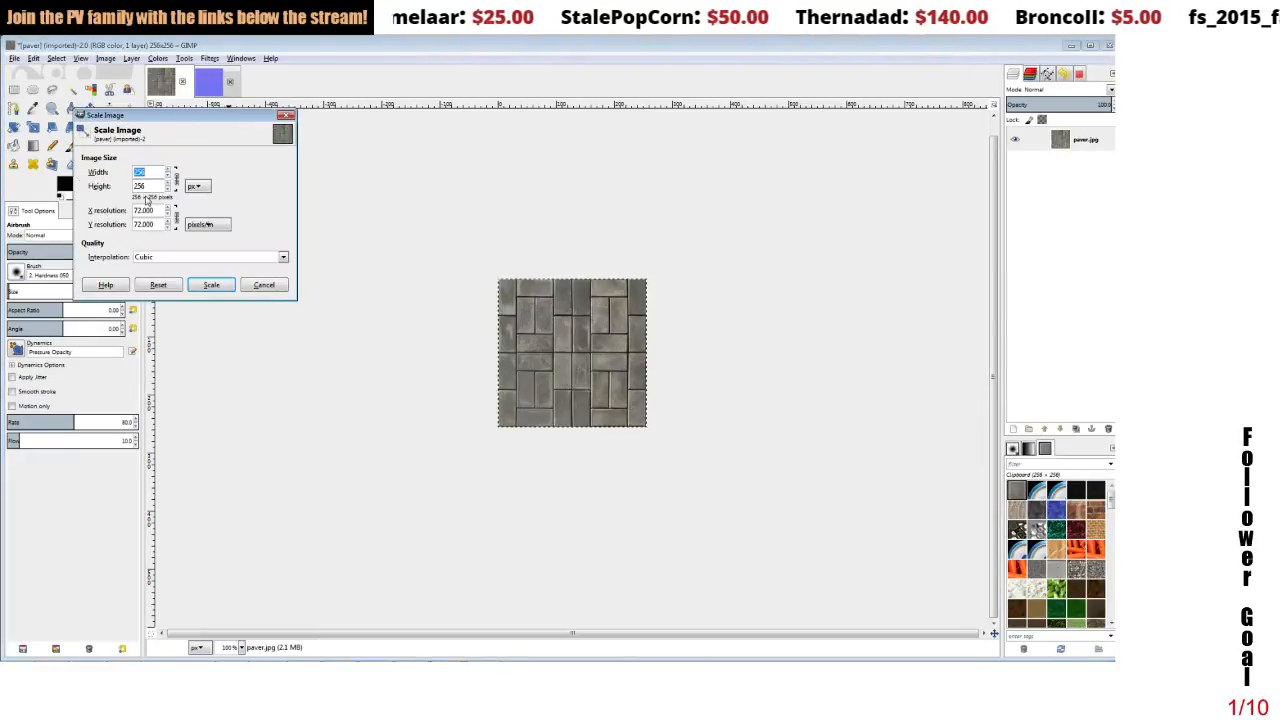
{"action": "left_click", "coordinate": [212, 286]}
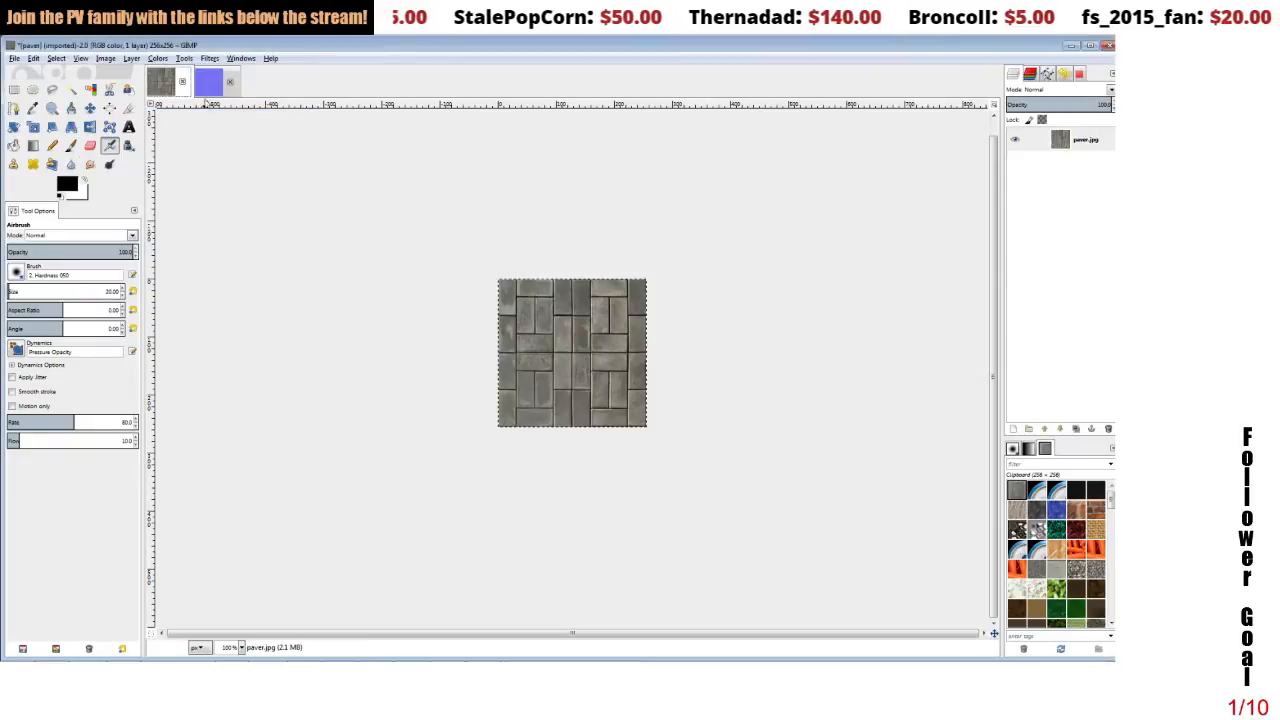
{"action": "left_click", "coordinate": [207, 90]}
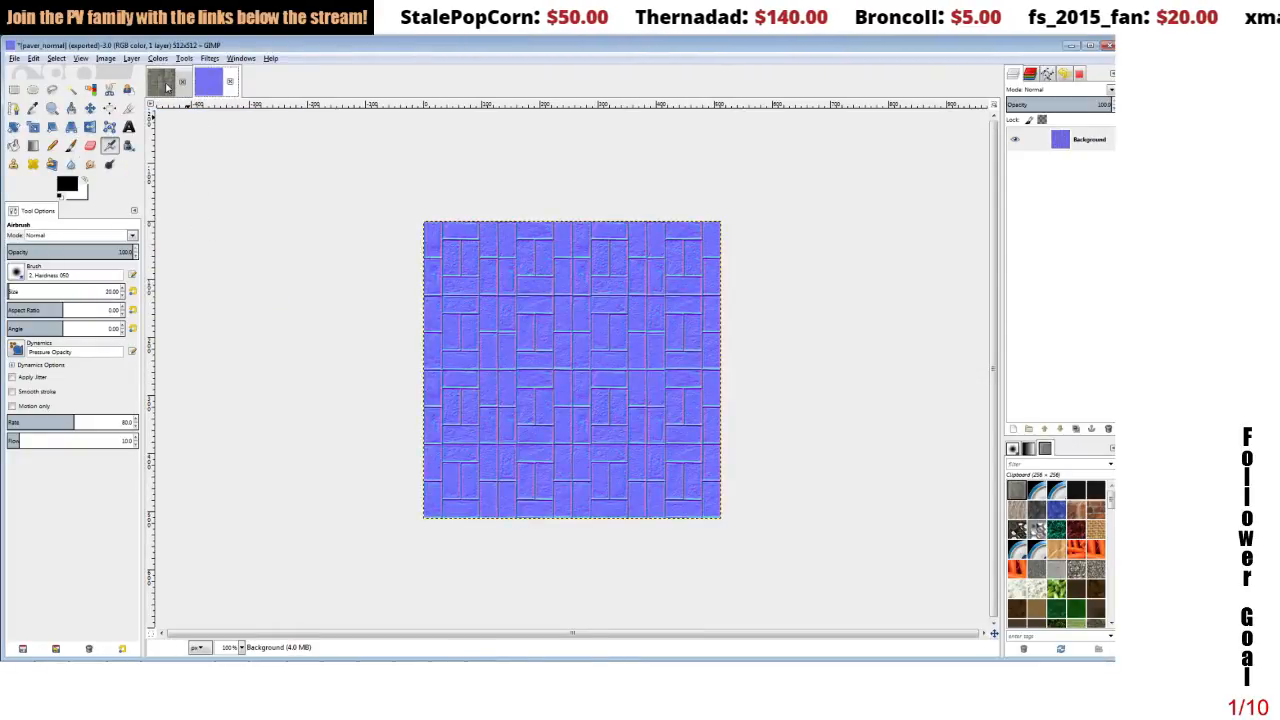
{"action": "left_click", "coordinate": [167, 86]}
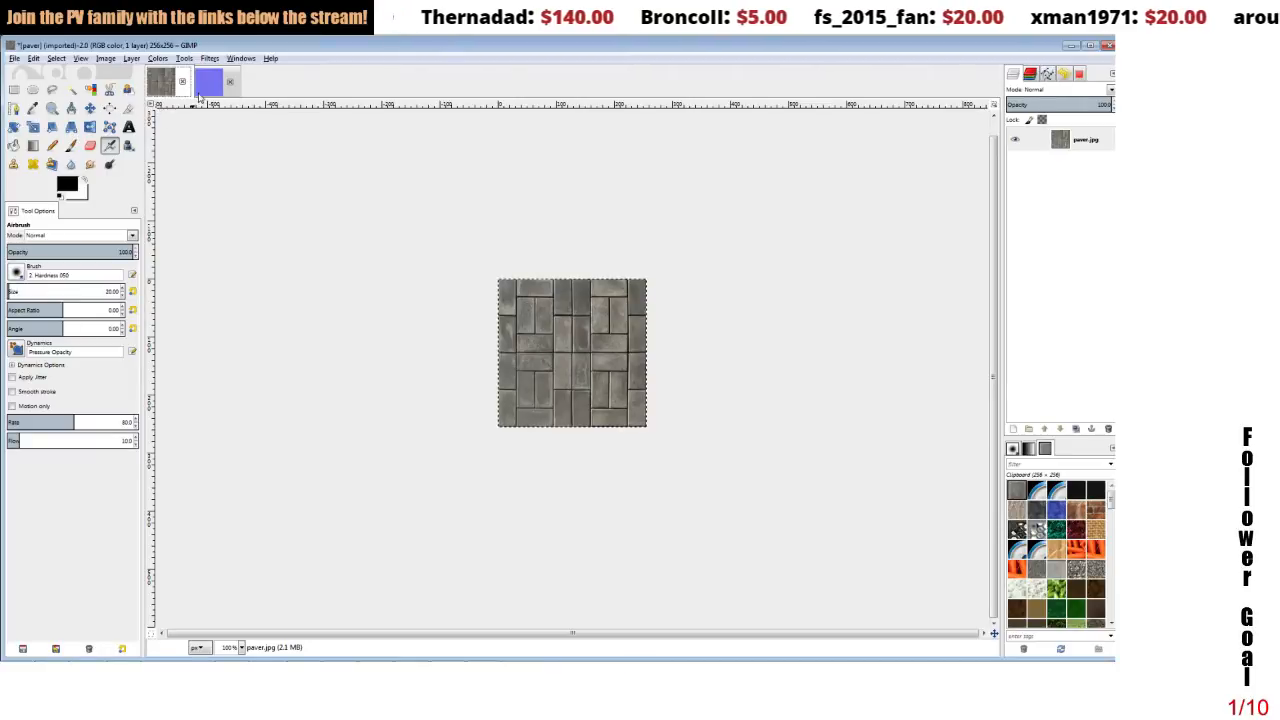
{"action": "left_click", "coordinate": [200, 94]}
{"action": "left_click", "coordinate": [170, 88]}
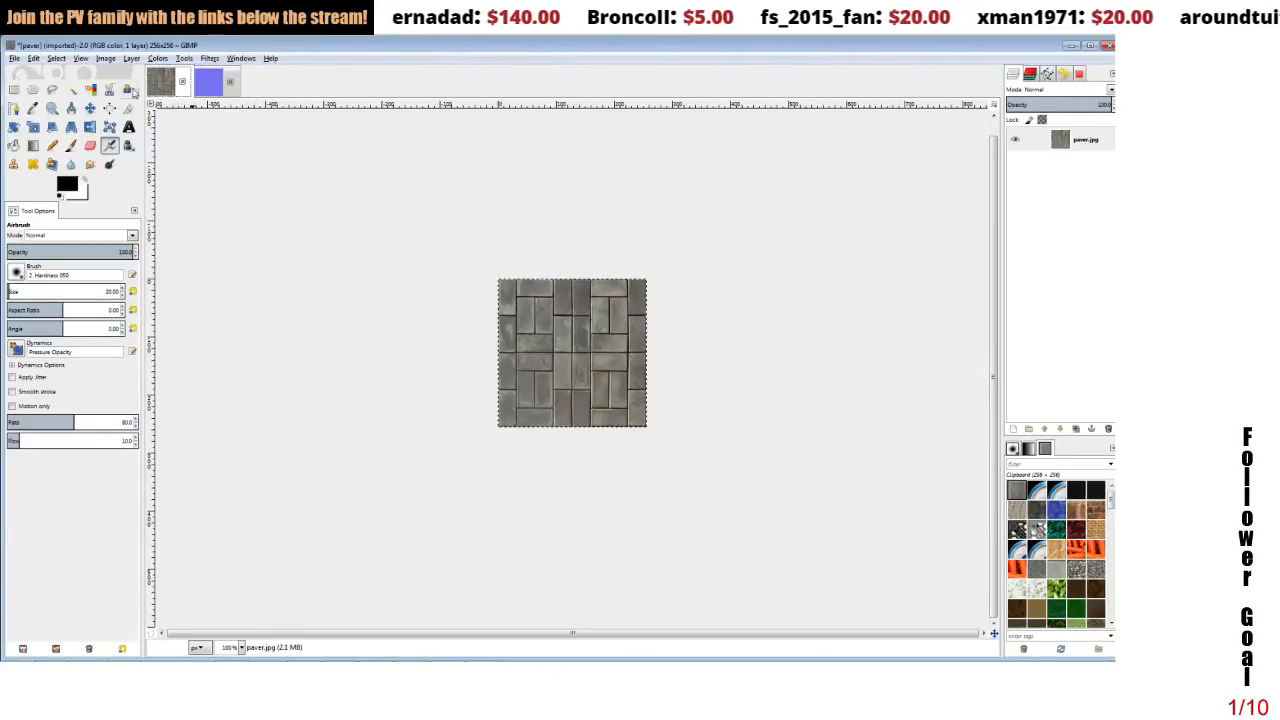
- Create a new blank image 128 px wide and 128 px high
{"action": "left_click", "coordinate": [15, 60]}
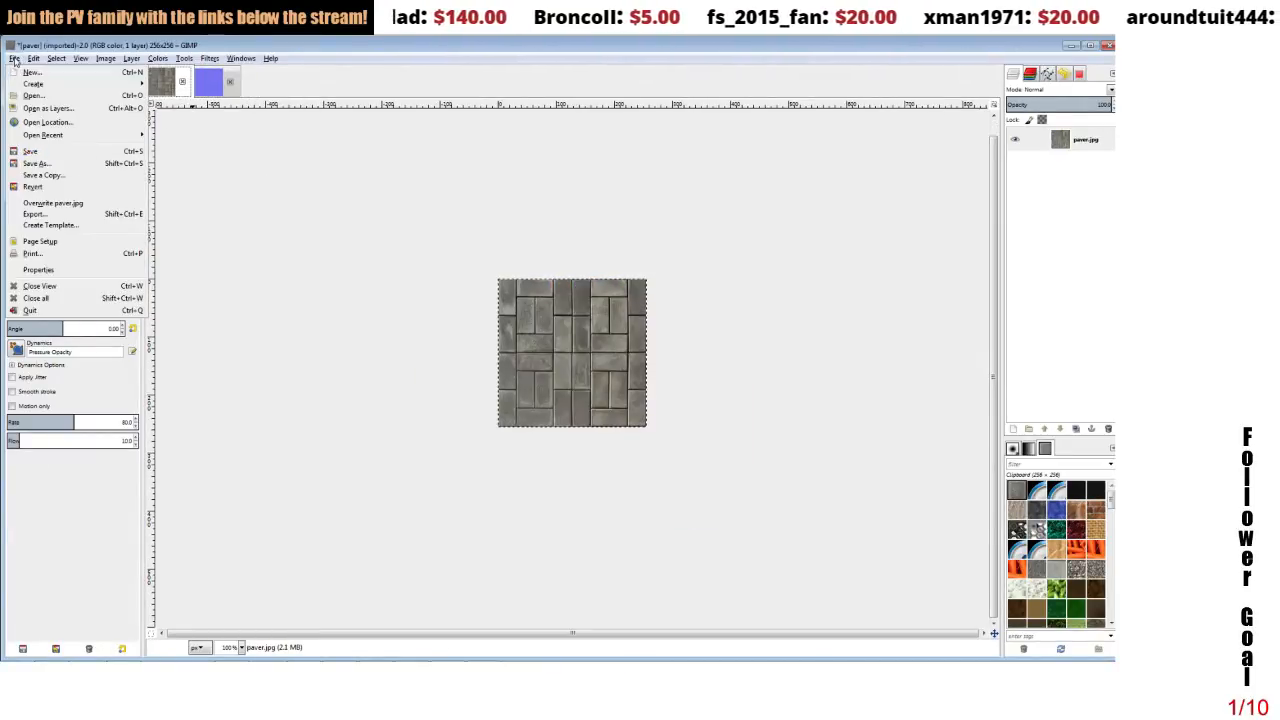
{"action": "left_click", "coordinate": [32, 72]}
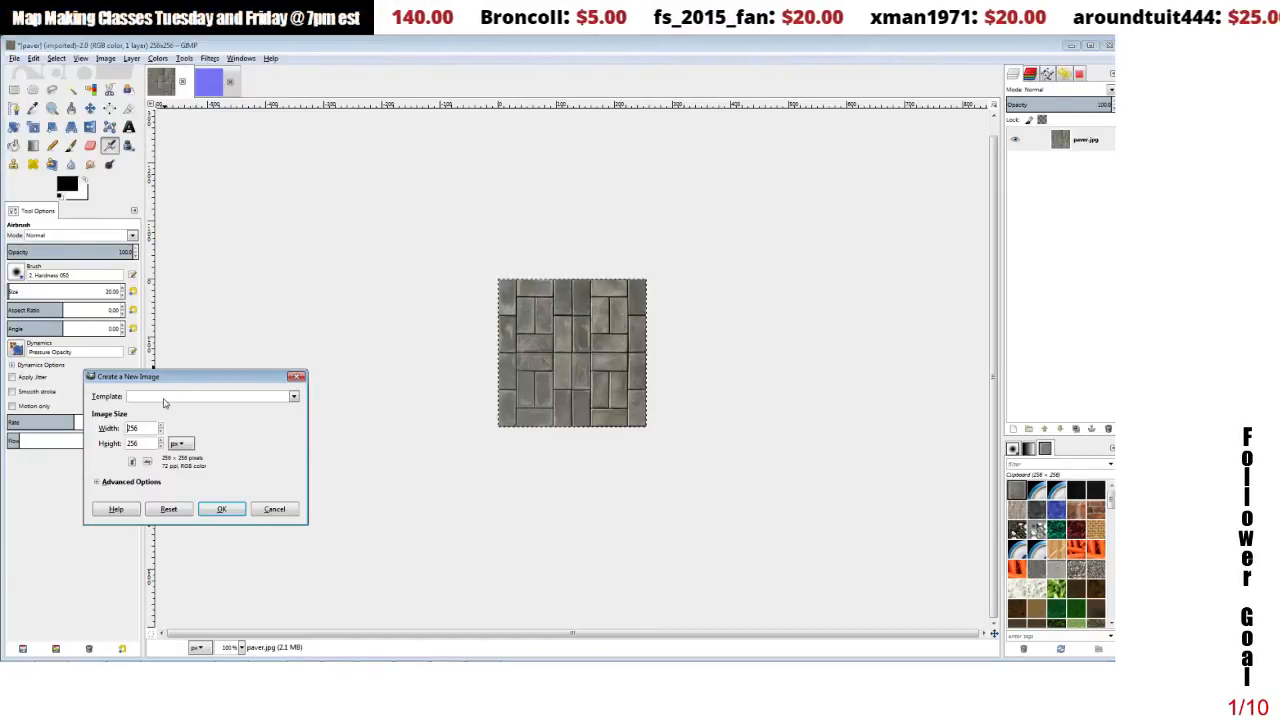
{"action": "left_click", "coordinate": [165, 398]}
{"action": "left_click", "coordinate": [159, 400]}
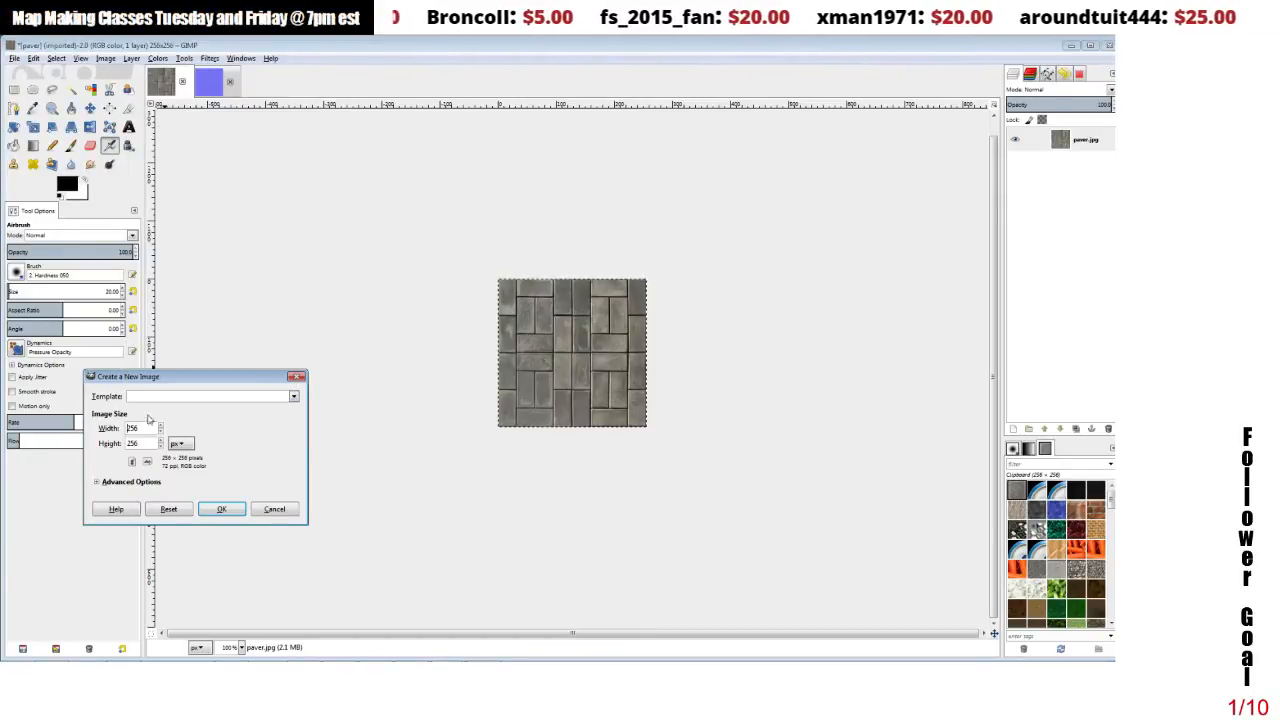
{"action": "double_click", "coordinate": [130, 428]}
{"action": "type", "text": "128"}
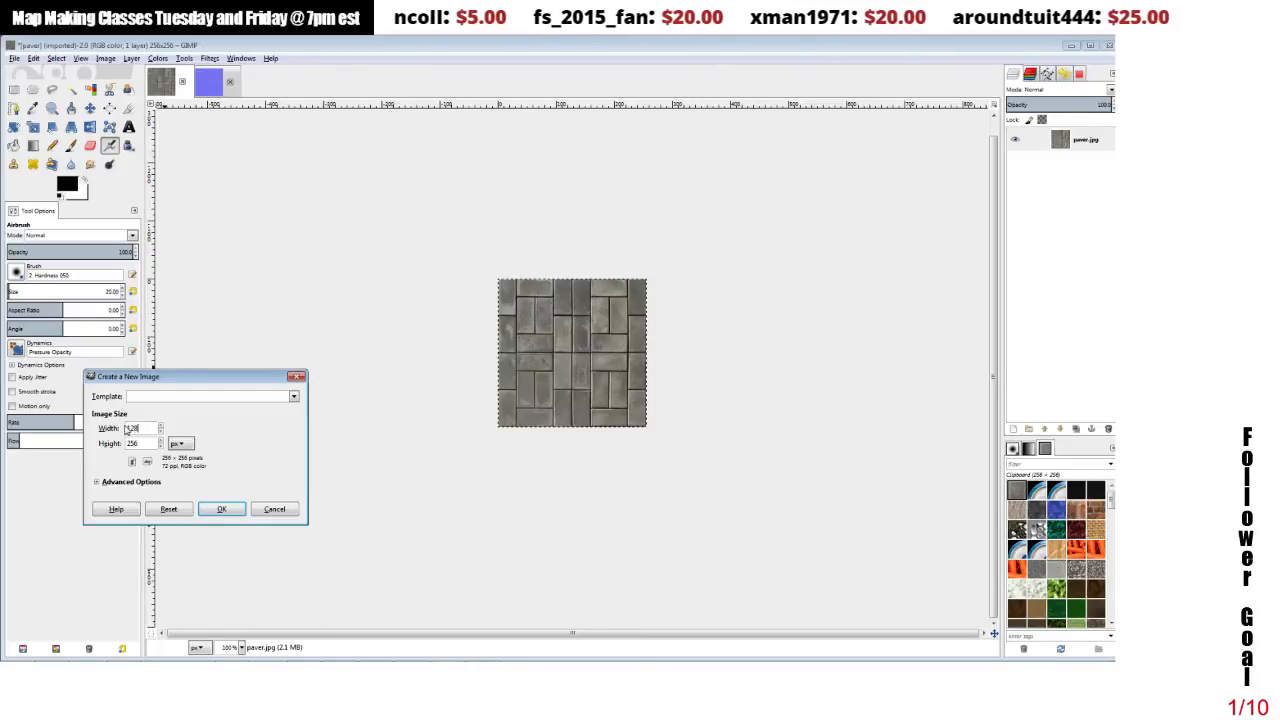
{"action": "key", "text": "Tab"}
{"action": "type", "text": "128"}
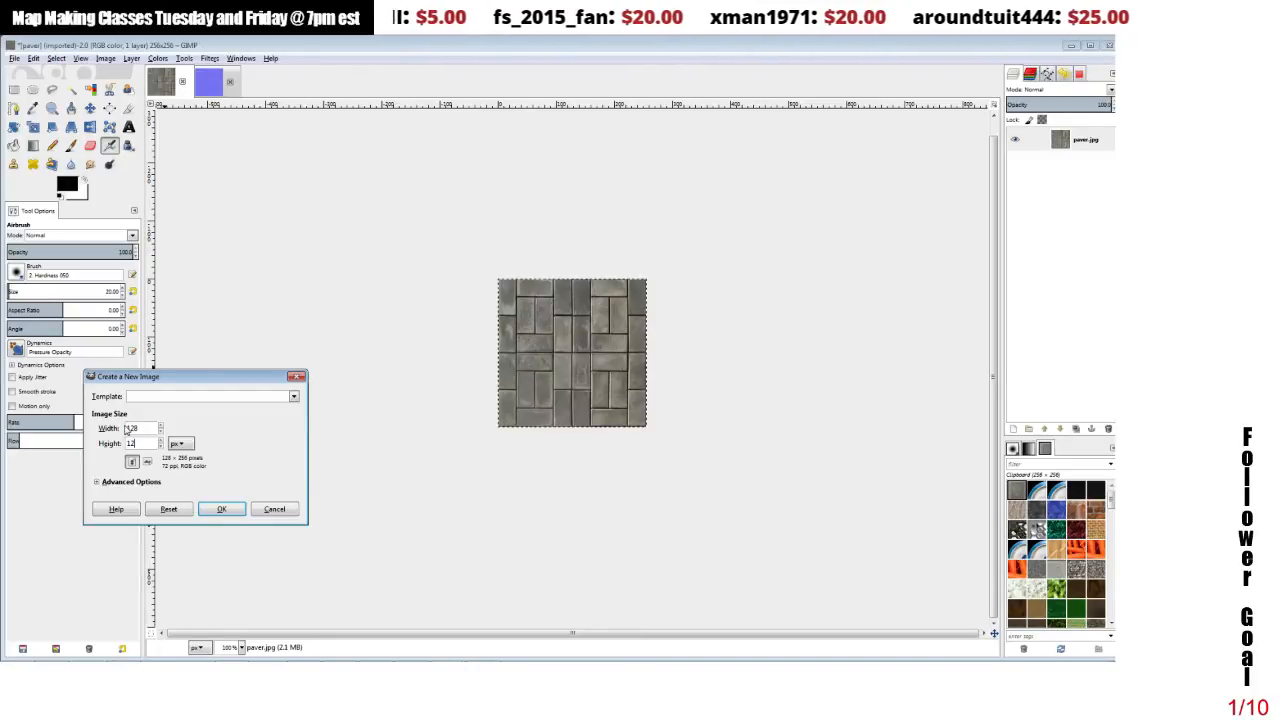
{"action": "left_click", "coordinate": [221, 510]}
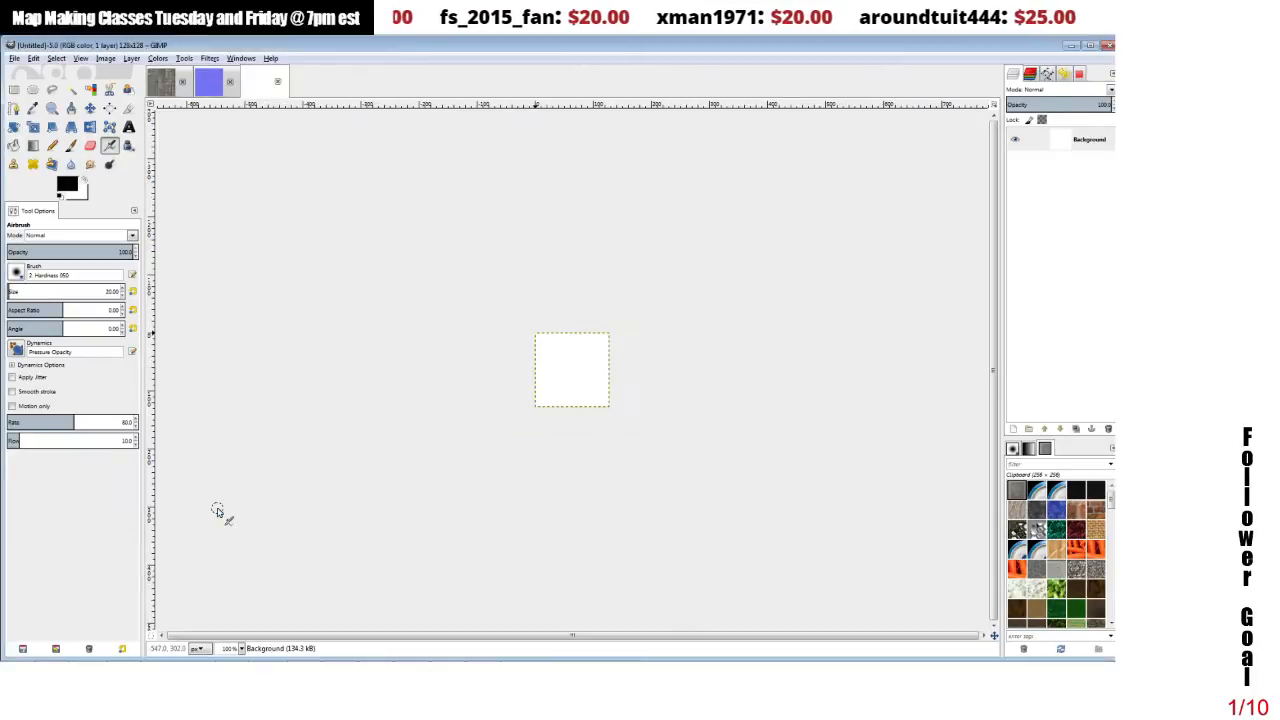
- Review the resizing commands available for the paver image, and close the blank 128 × 128 px image
{"action": "left_click", "coordinate": [163, 86]}
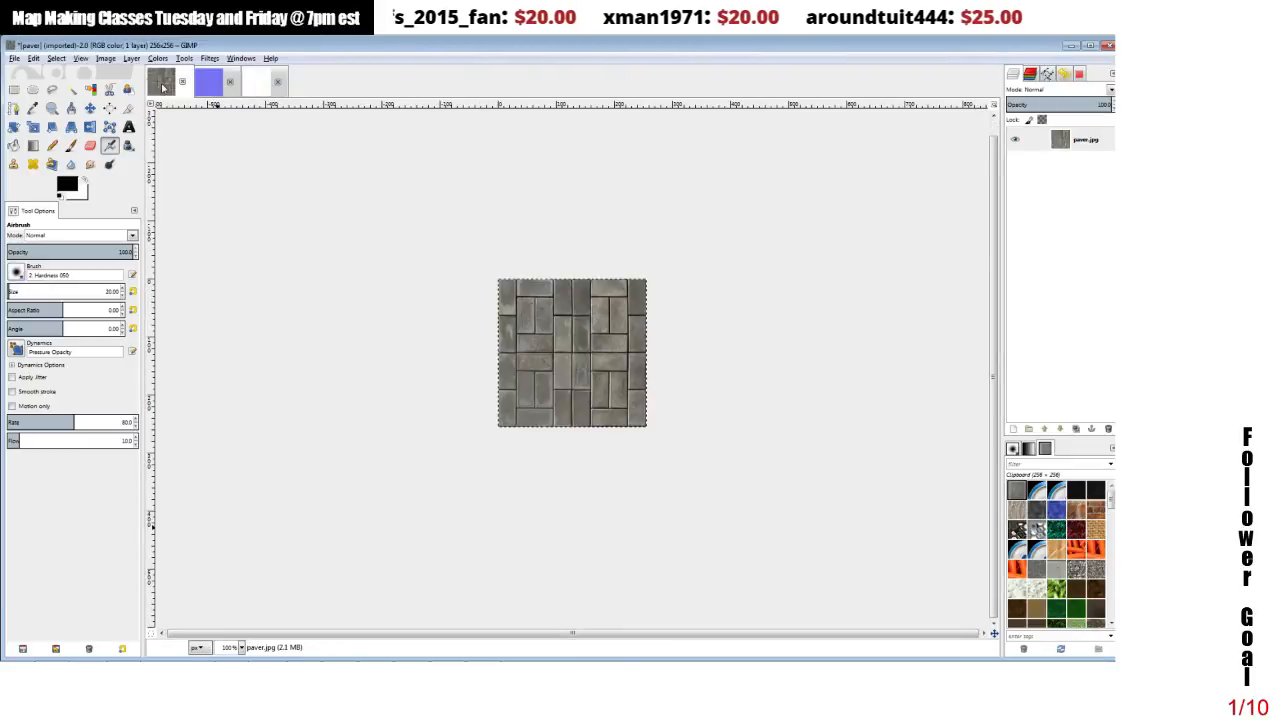
{"action": "left_click", "coordinate": [105, 58]}
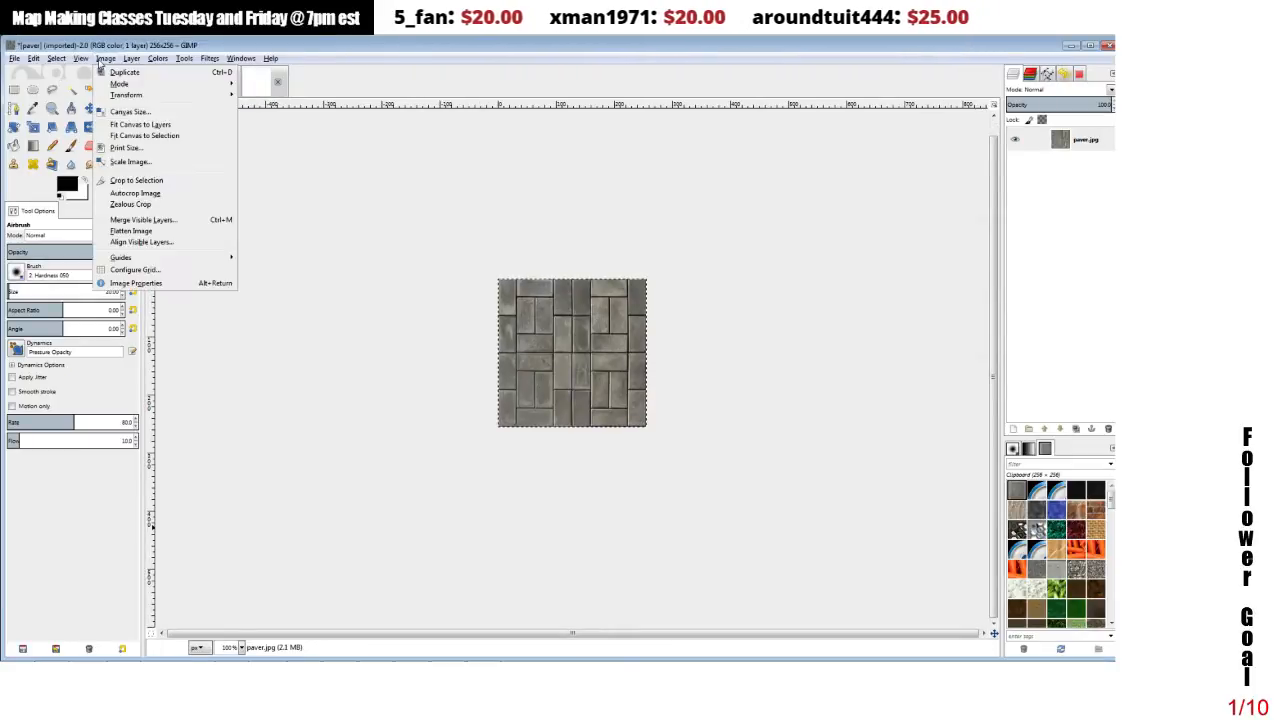
{"action": "mouse_move", "coordinate": [115, 85]}
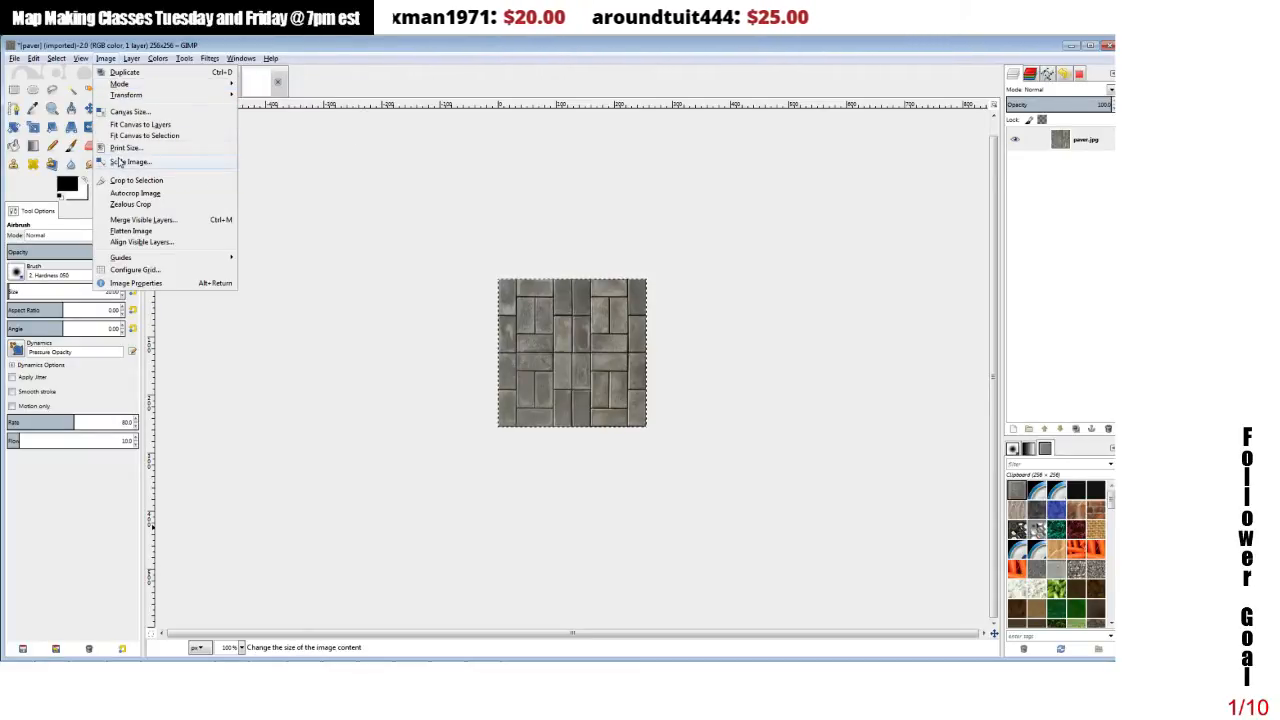
{"action": "left_click", "coordinate": [106, 47]}
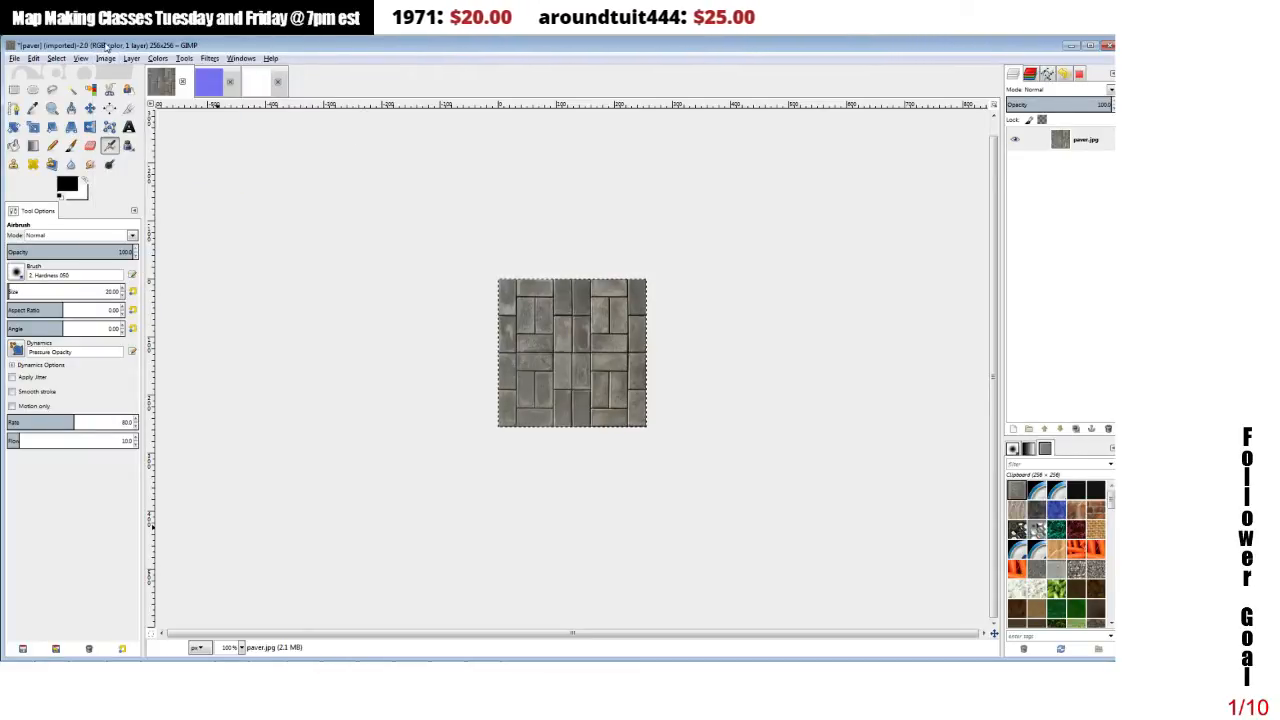
{"action": "left_click", "coordinate": [255, 93]}
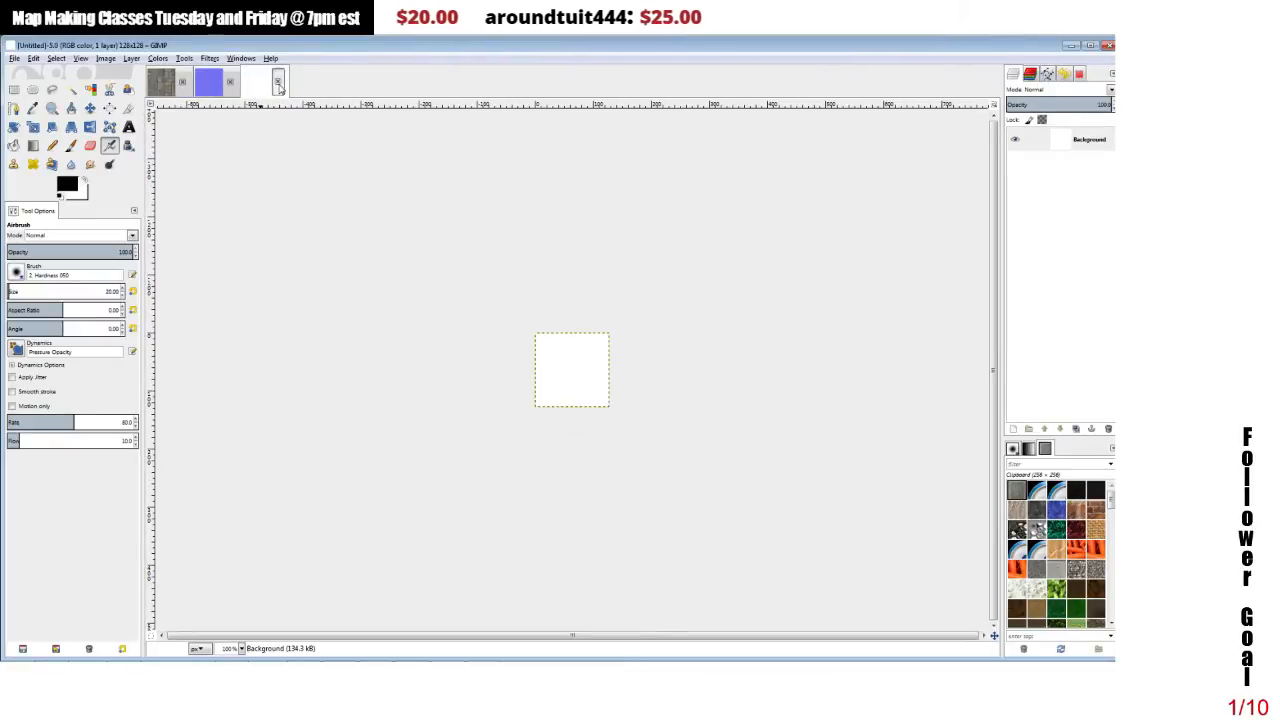
{"action": "left_click", "coordinate": [278, 83]}
- Create a new blank image of 512 × 512 px, matching the paver normal map's size
{"action": "left_click", "coordinate": [14, 58]}
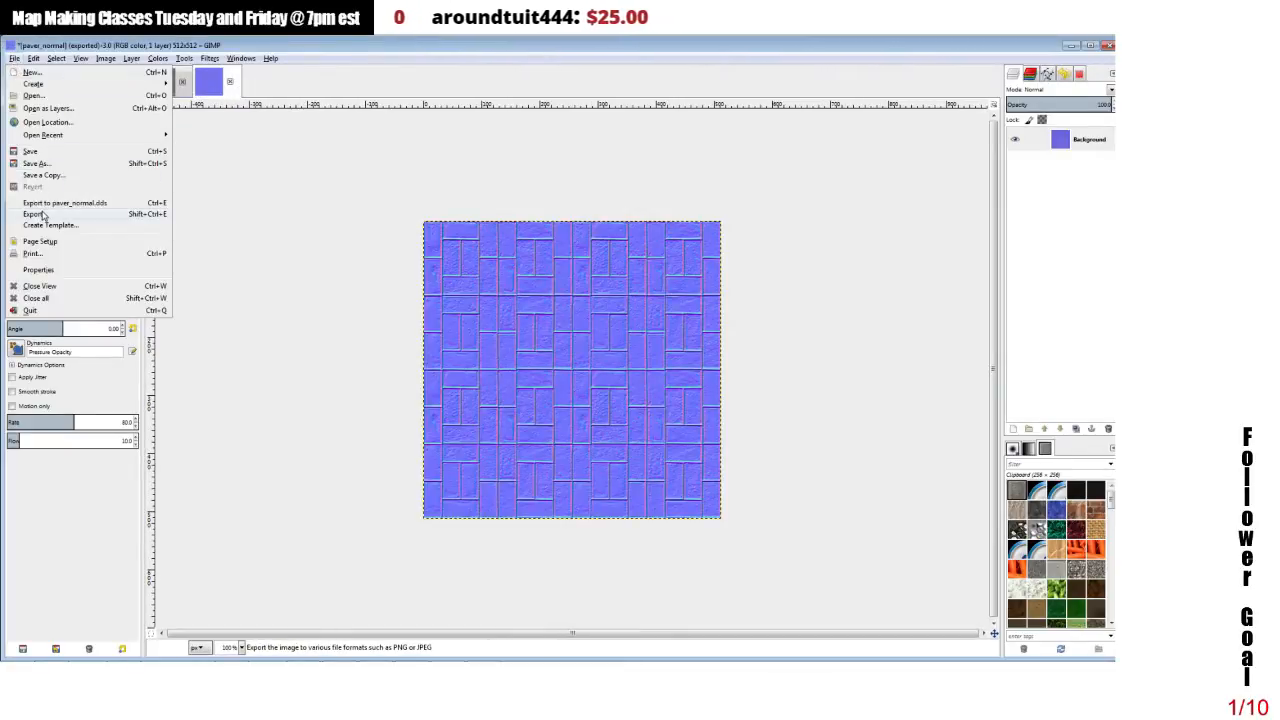
{"action": "left_click", "coordinate": [32, 72]}
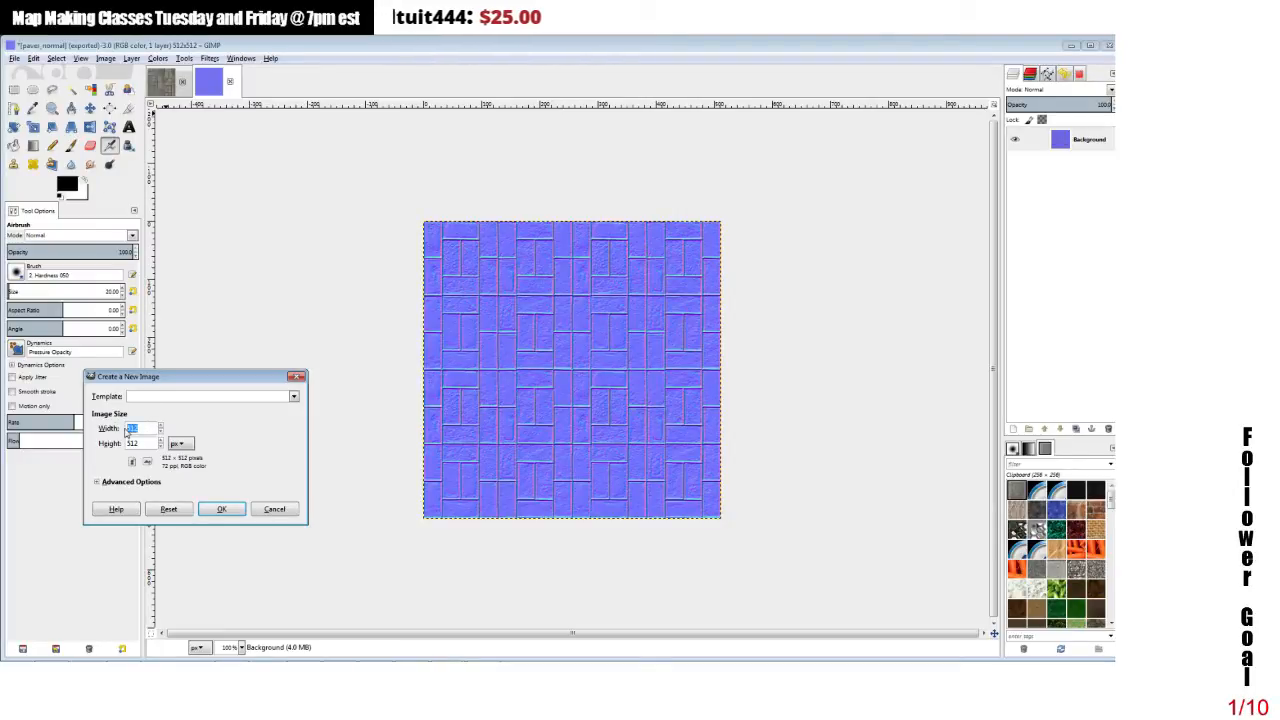
{"action": "left_click", "coordinate": [222, 509]}
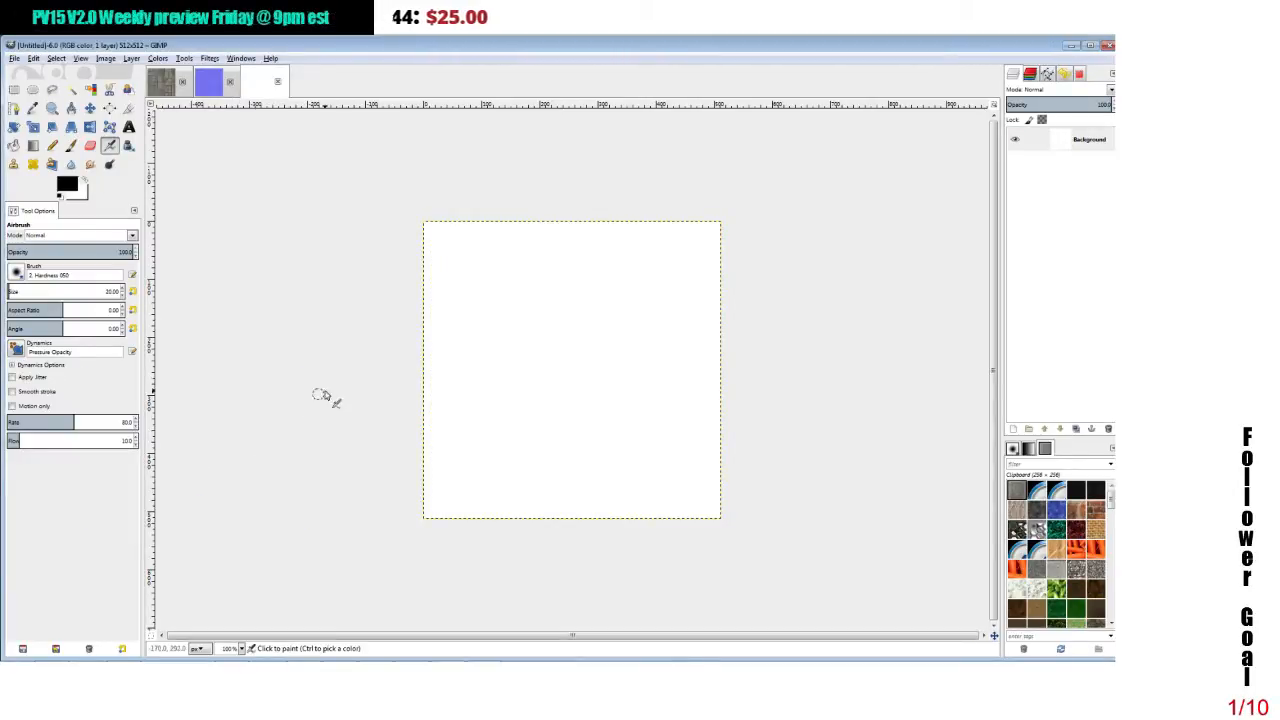
- Copy the 256 px paver image and paste it as a new fill pattern named paver
{"action": "left_click", "coordinate": [161, 82]}
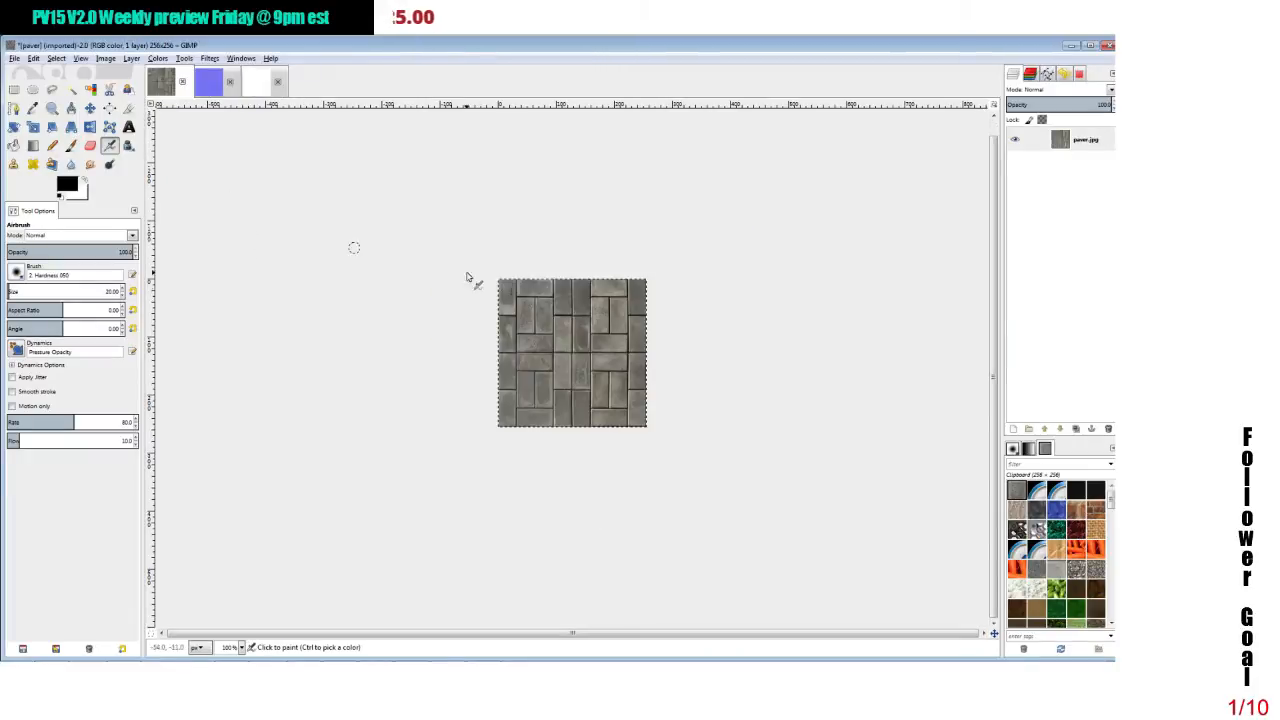
{"action": "left_click", "coordinate": [15, 58]}
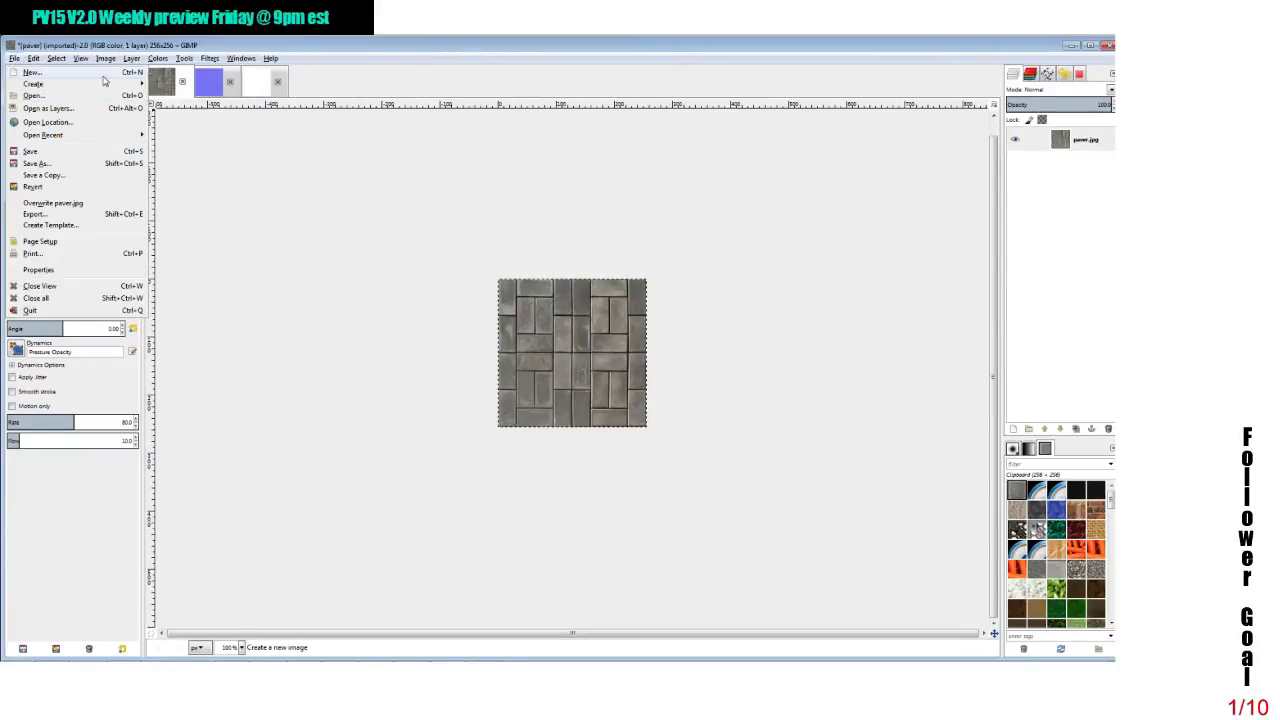
{"action": "mouse_move", "coordinate": [131, 58]}
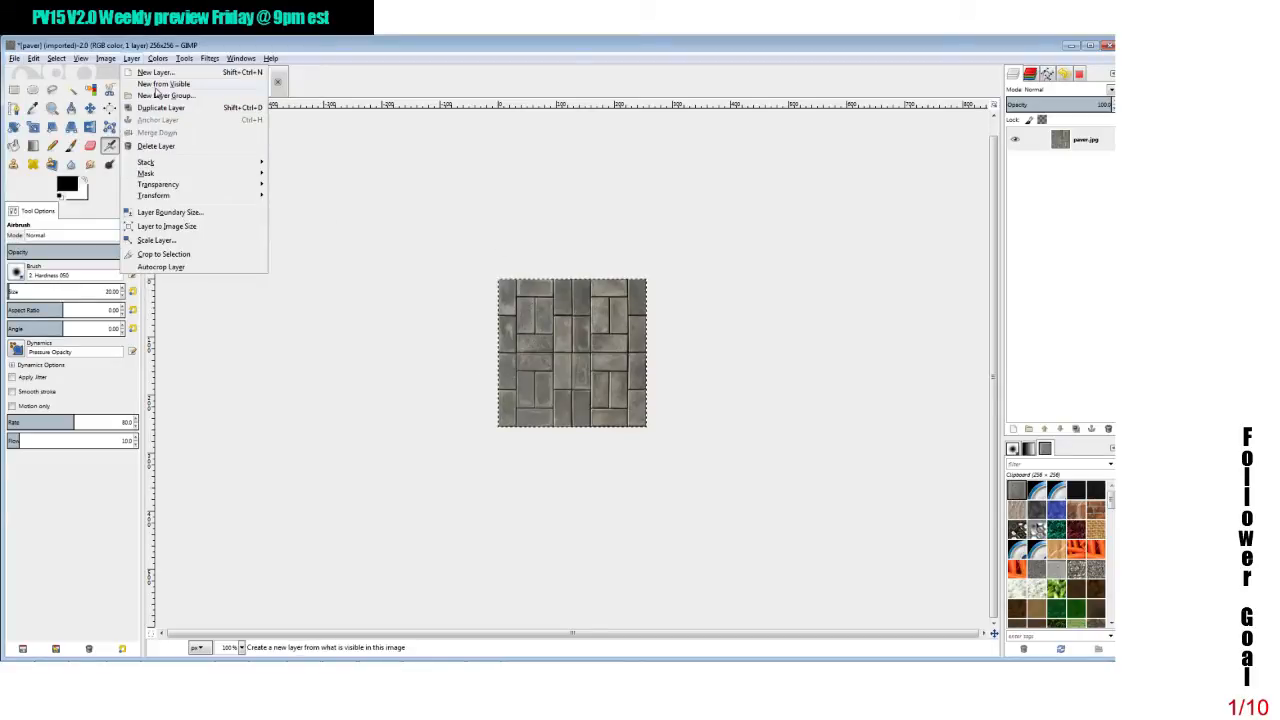
{"action": "mouse_move", "coordinate": [24, 60]}
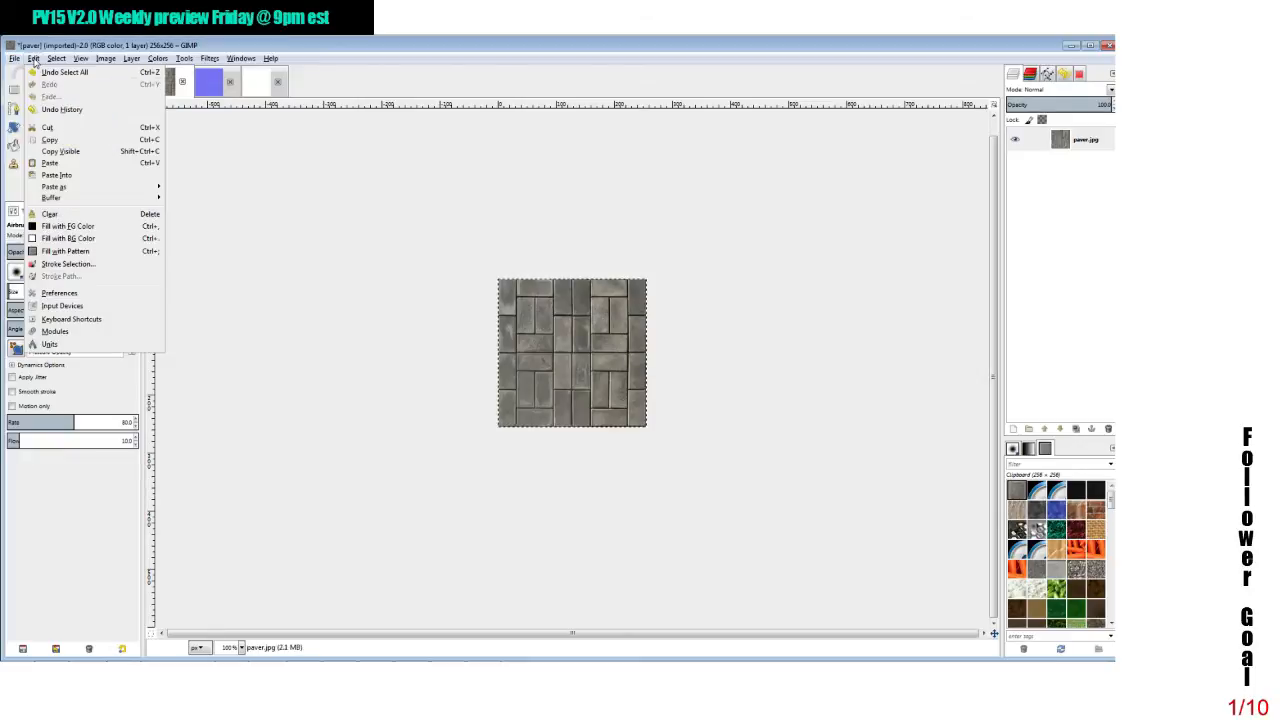
{"action": "left_click", "coordinate": [55, 150]}
{"action": "left_click", "coordinate": [34, 58]}
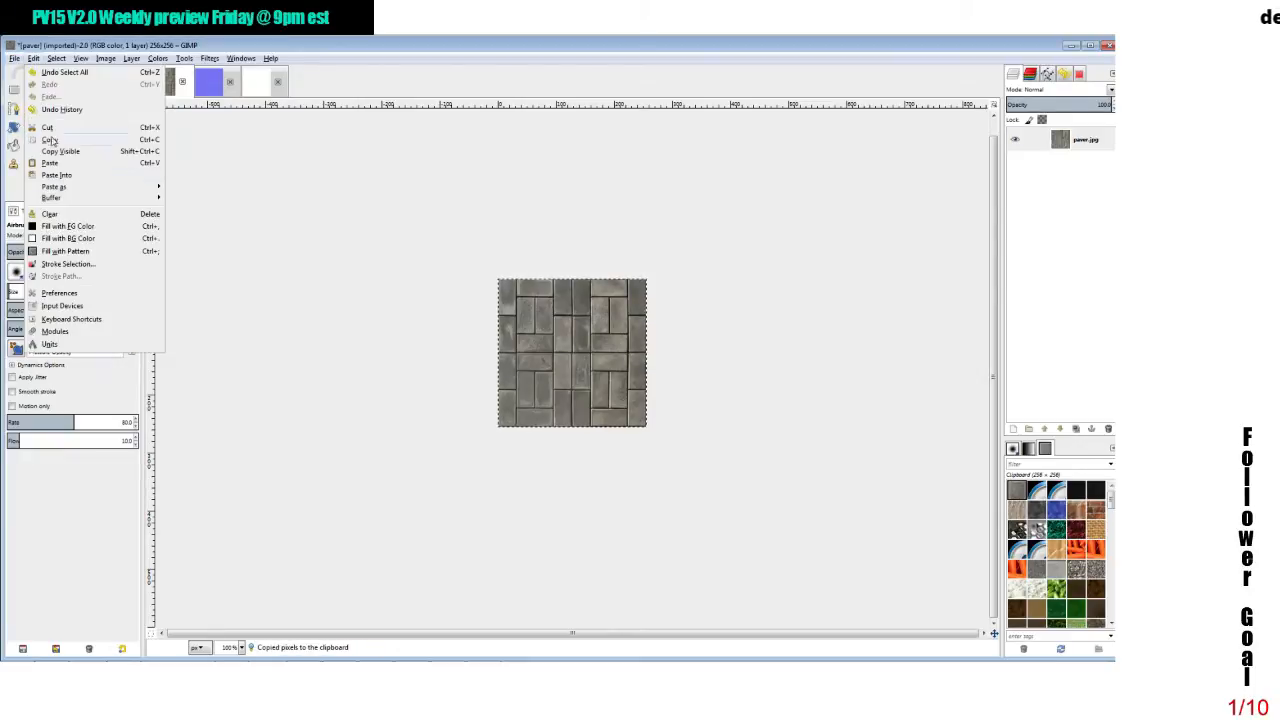
{"action": "mouse_move", "coordinate": [65, 189]}
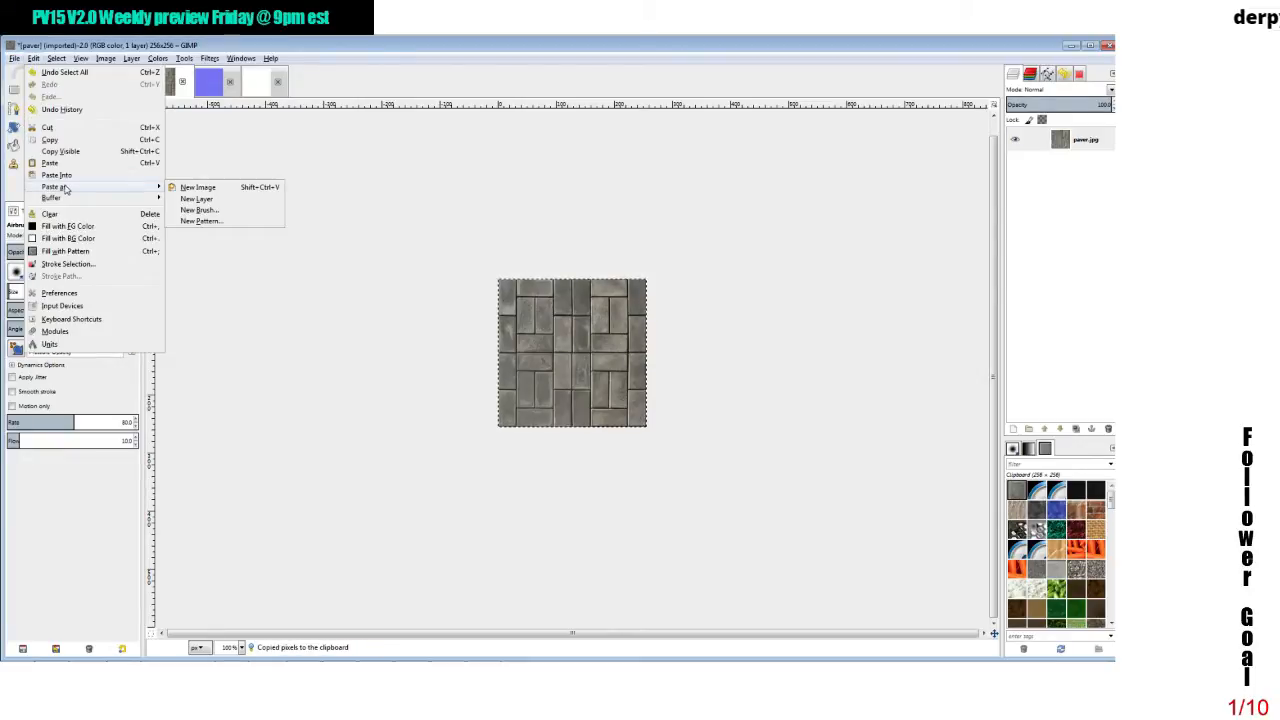
{"action": "left_click", "coordinate": [198, 221]}
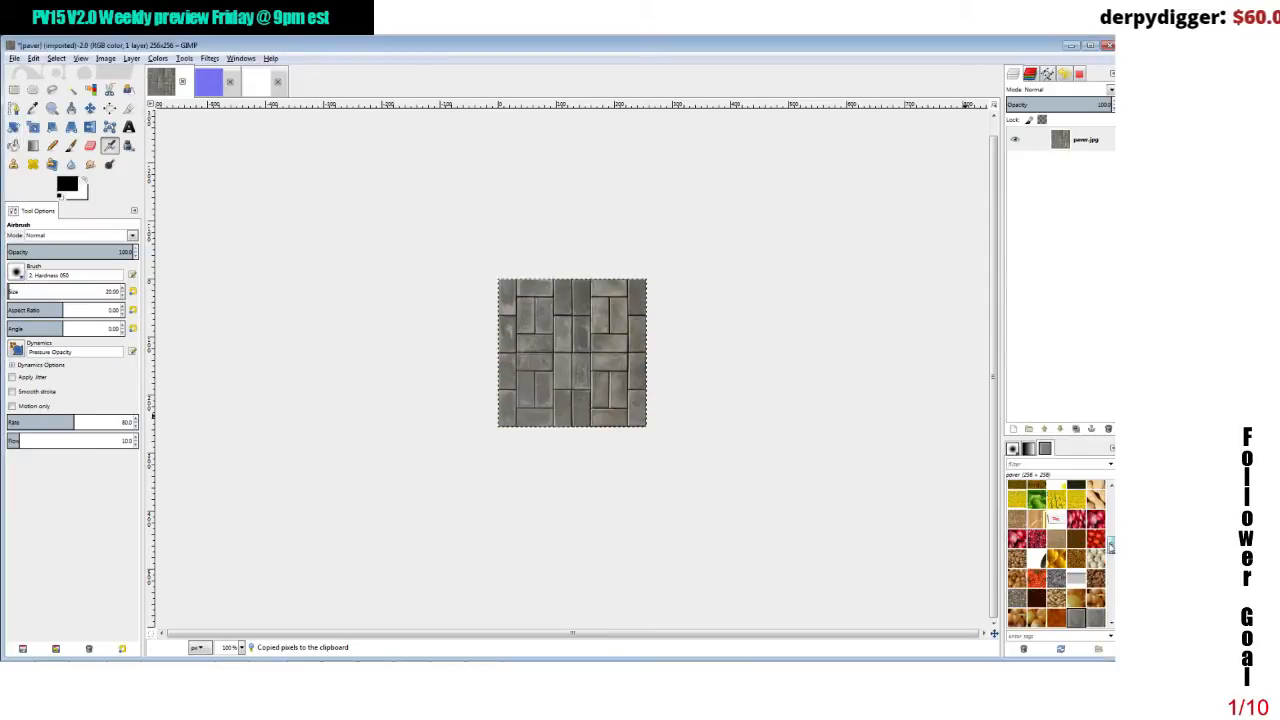
- Fill the blank 512 × 512 px image with the 256 × 256 paver clipboard pattern
{"action": "left_click_drag", "start_coordinate": [1110, 545], "coordinate": [1110, 492]}
{"action": "left_click", "coordinate": [266, 80]}
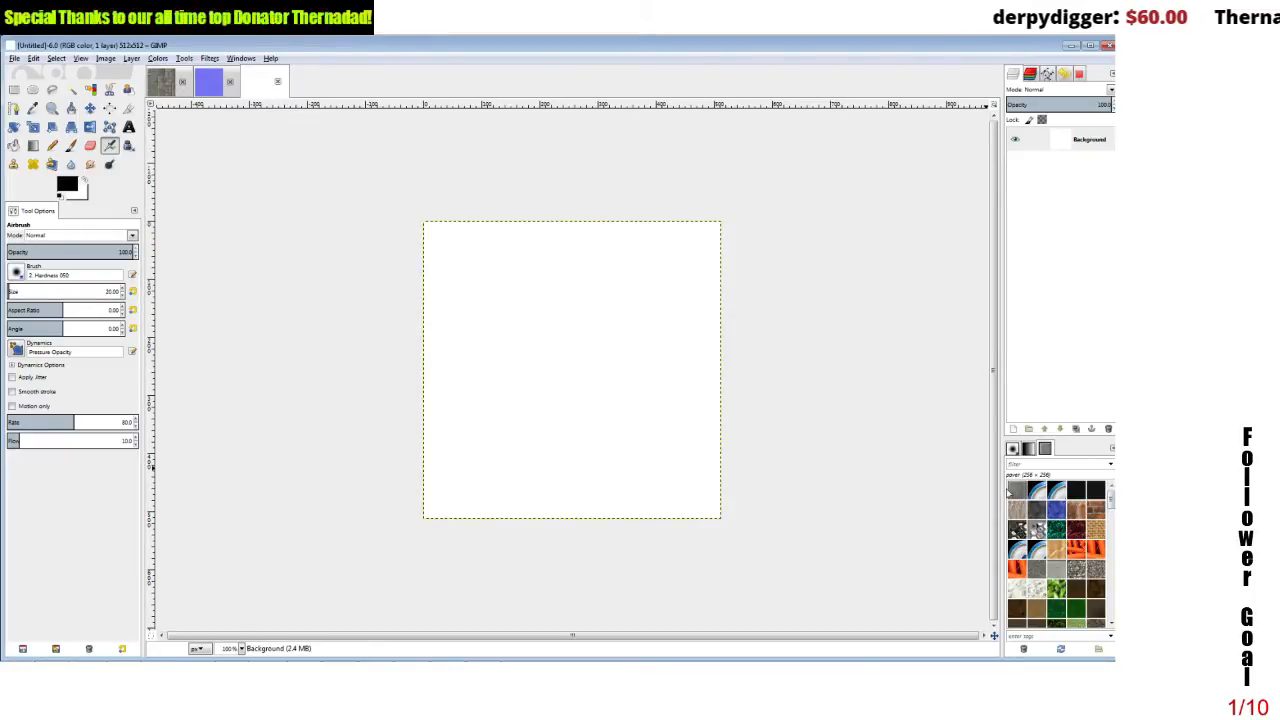
{"action": "left_click", "coordinate": [1018, 492]}
{"action": "left_click_drag", "start_coordinate": [1018, 492], "coordinate": [650, 477]}
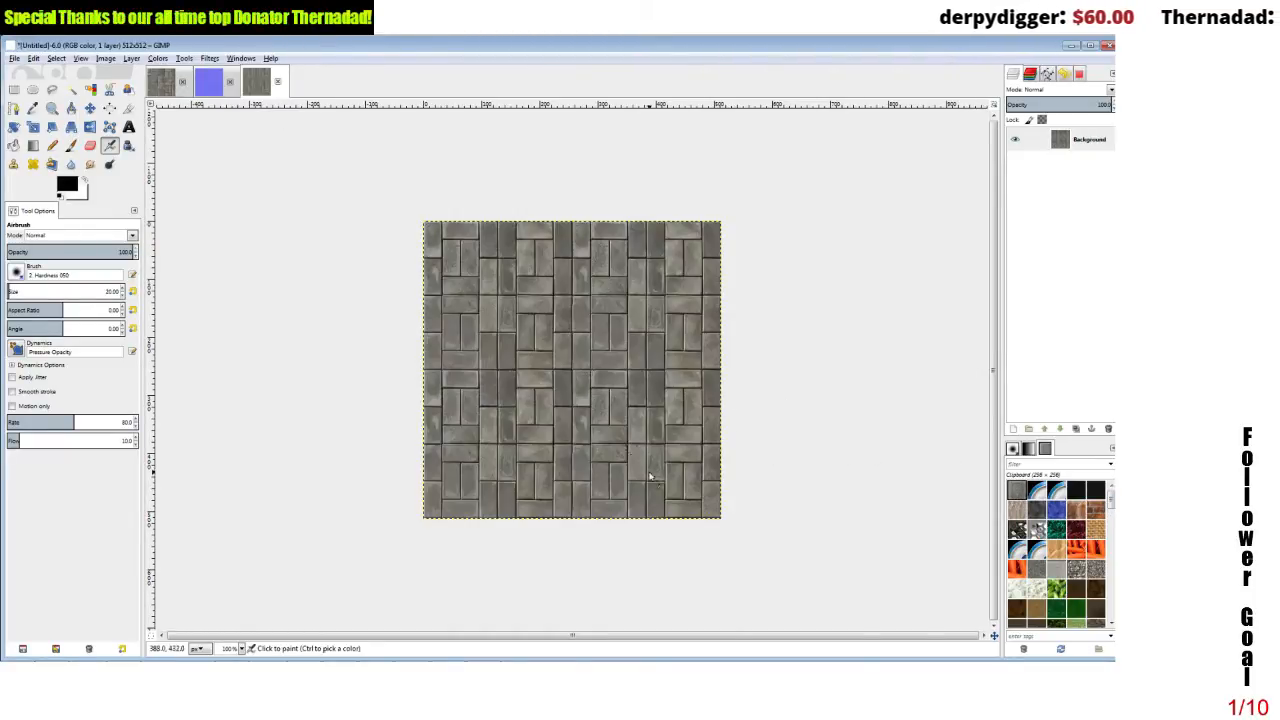
- Compare the original paver image with the tiled image, and scale the original down to 128 × 128 px
{"action": "left_click", "coordinate": [160, 82]}
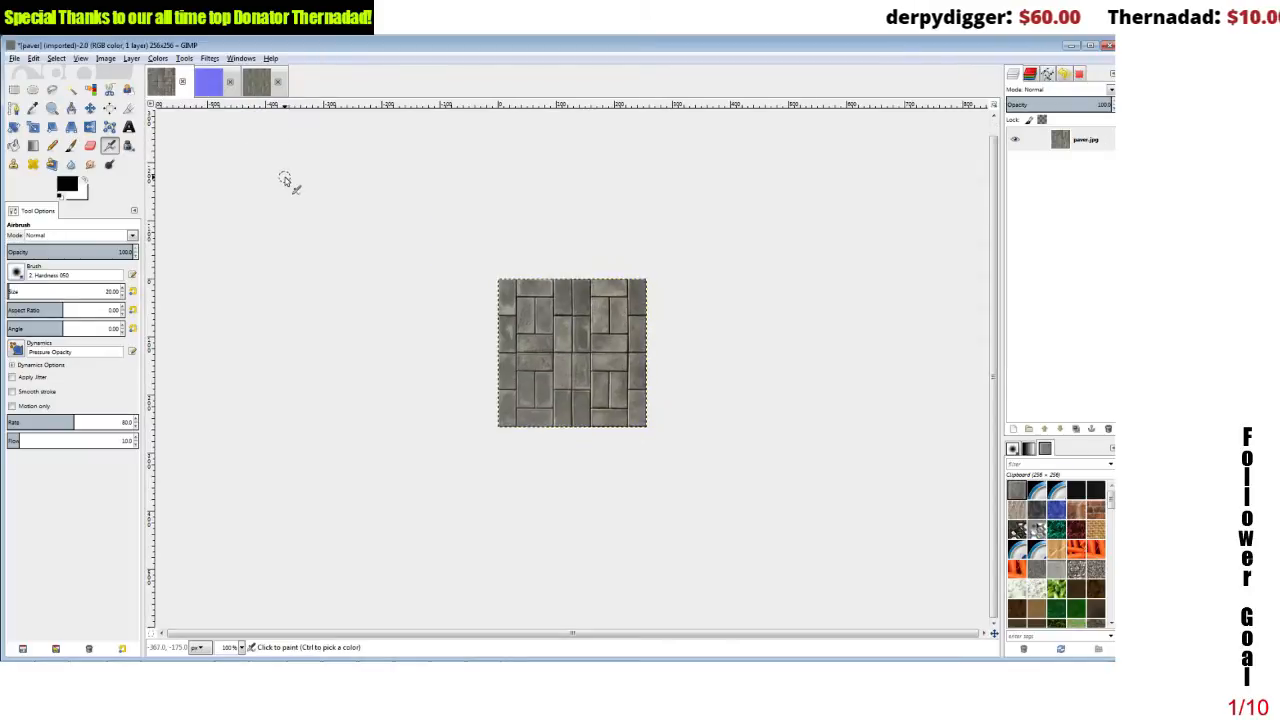
{"action": "left_click", "coordinate": [258, 88]}
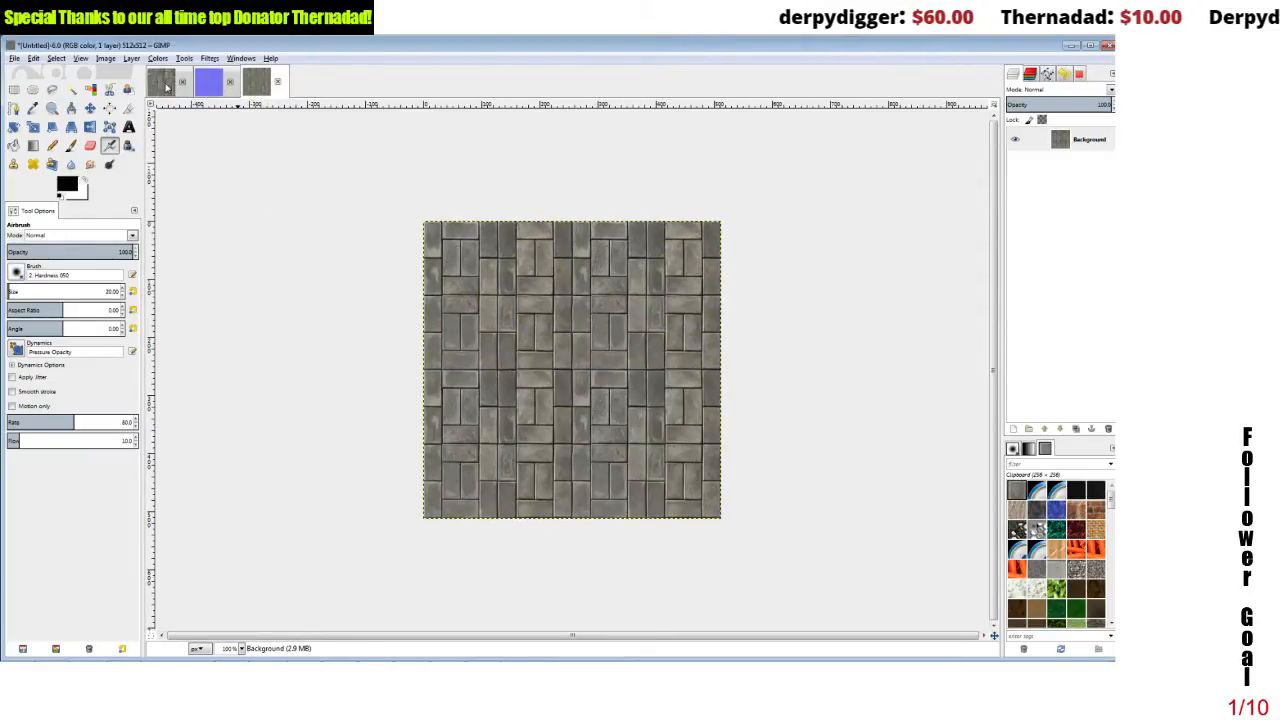
{"action": "left_click", "coordinate": [167, 87]}
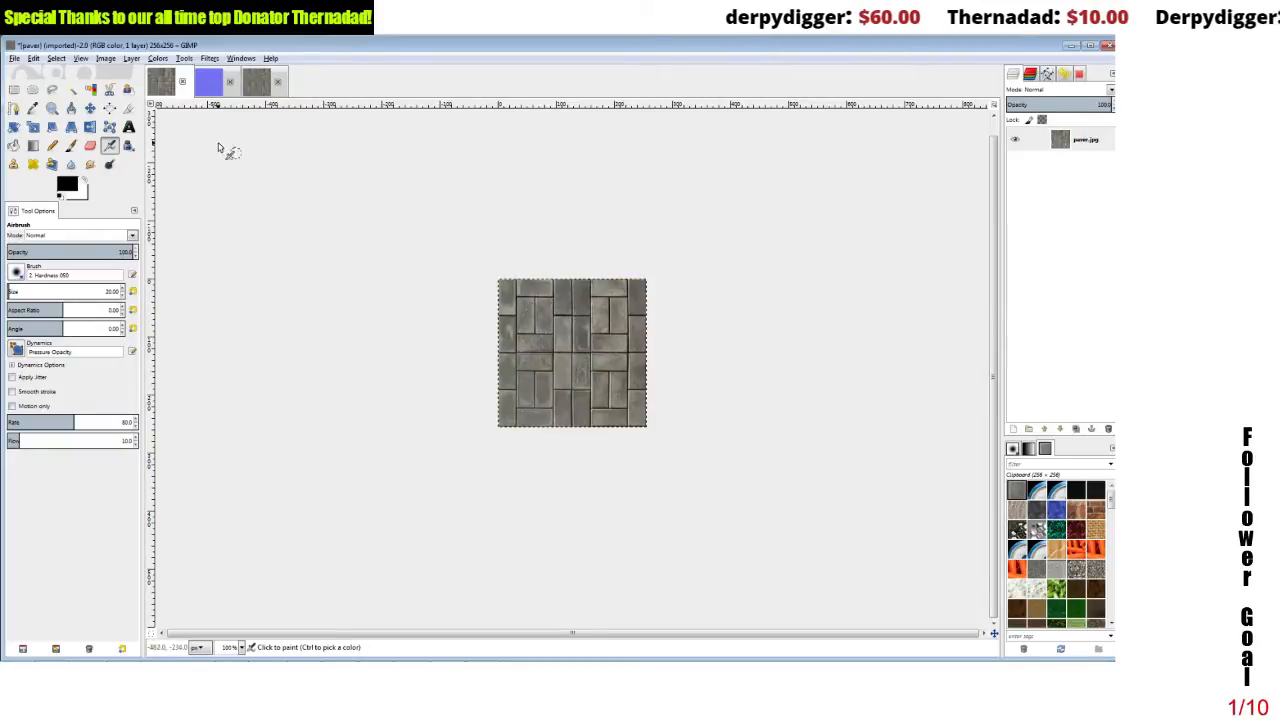
{"action": "left_click", "coordinate": [257, 85]}
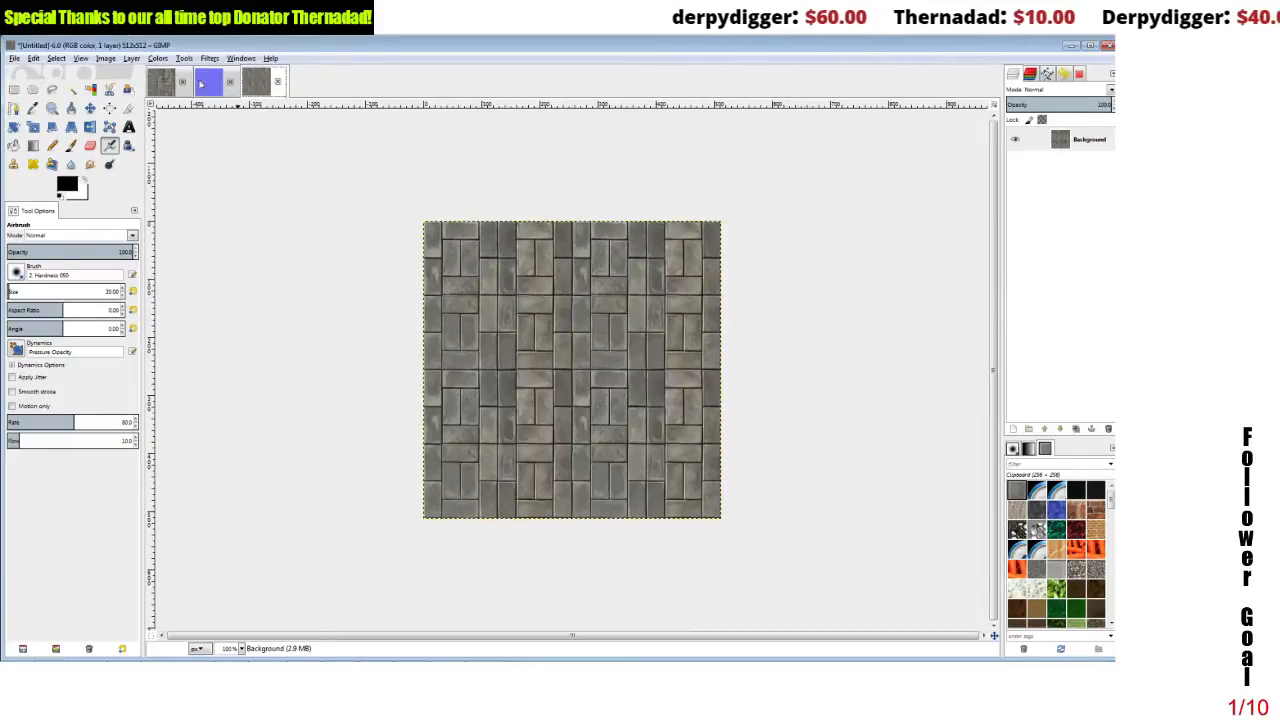
{"action": "left_click", "coordinate": [161, 82]}
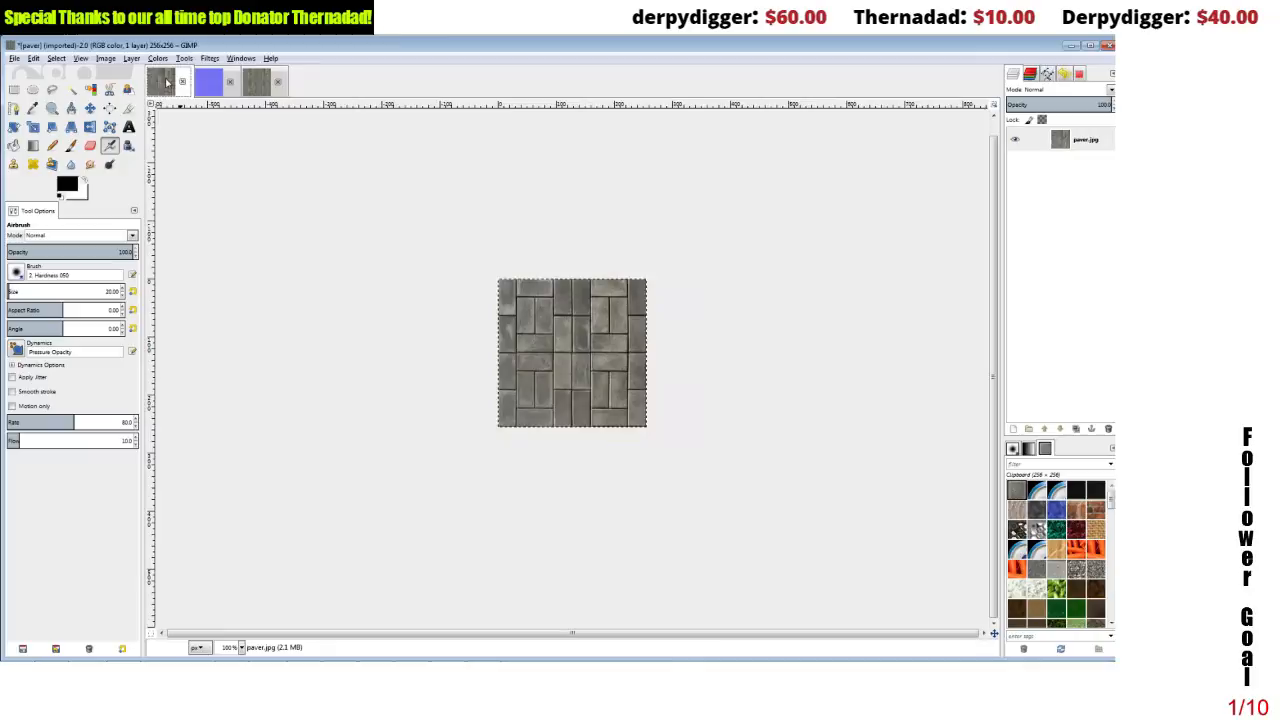
{"action": "left_click", "coordinate": [105, 58]}
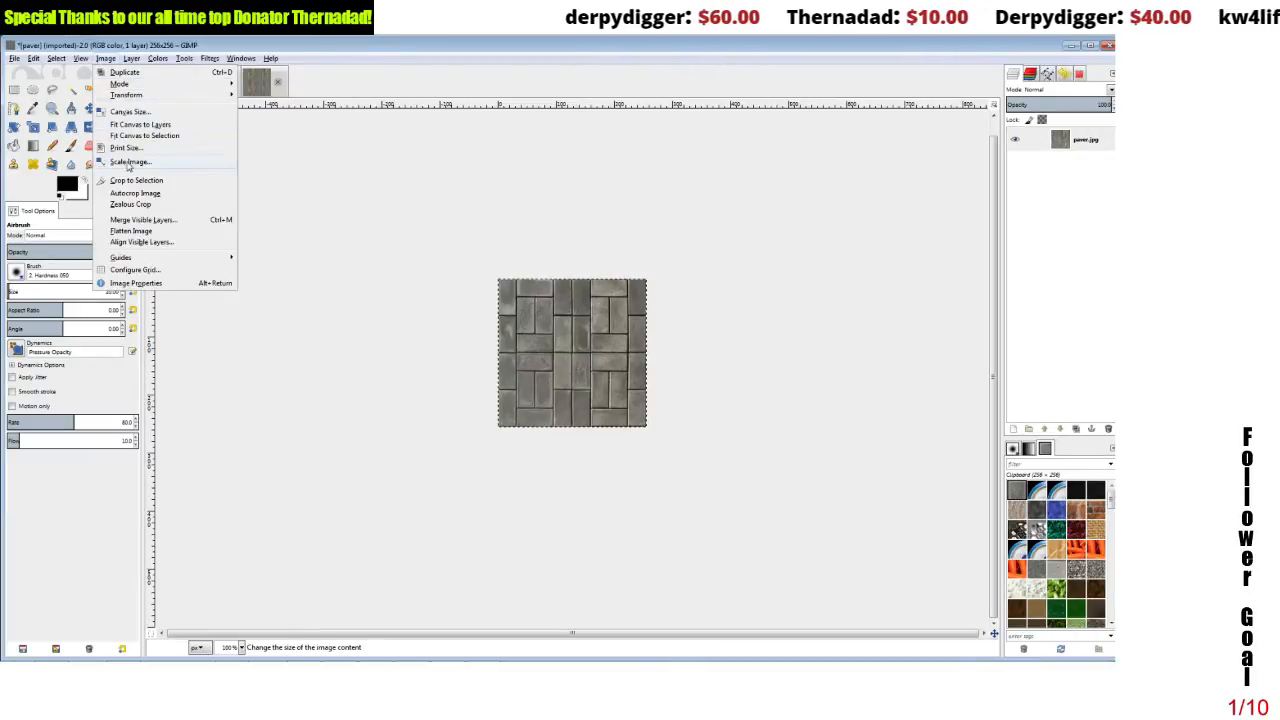
{"action": "left_click", "coordinate": [128, 163]}
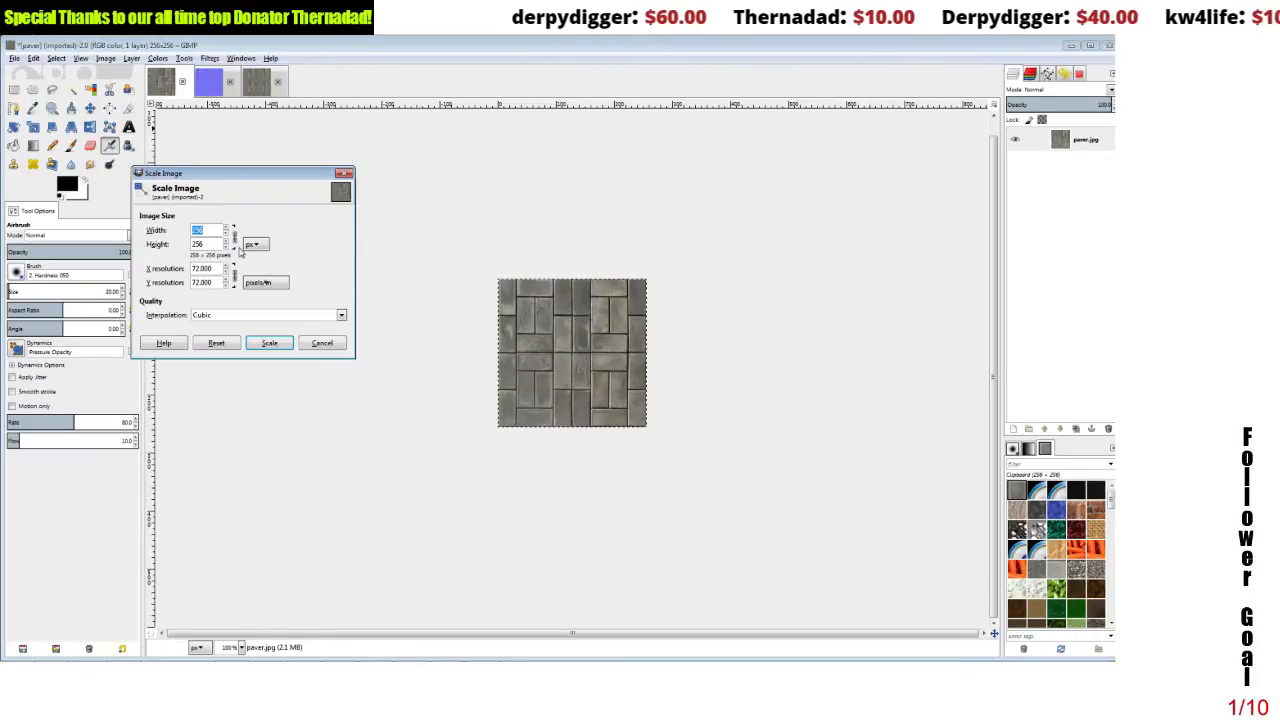
{"action": "type", "text": "128"}
{"action": "key", "text": "Tab"}
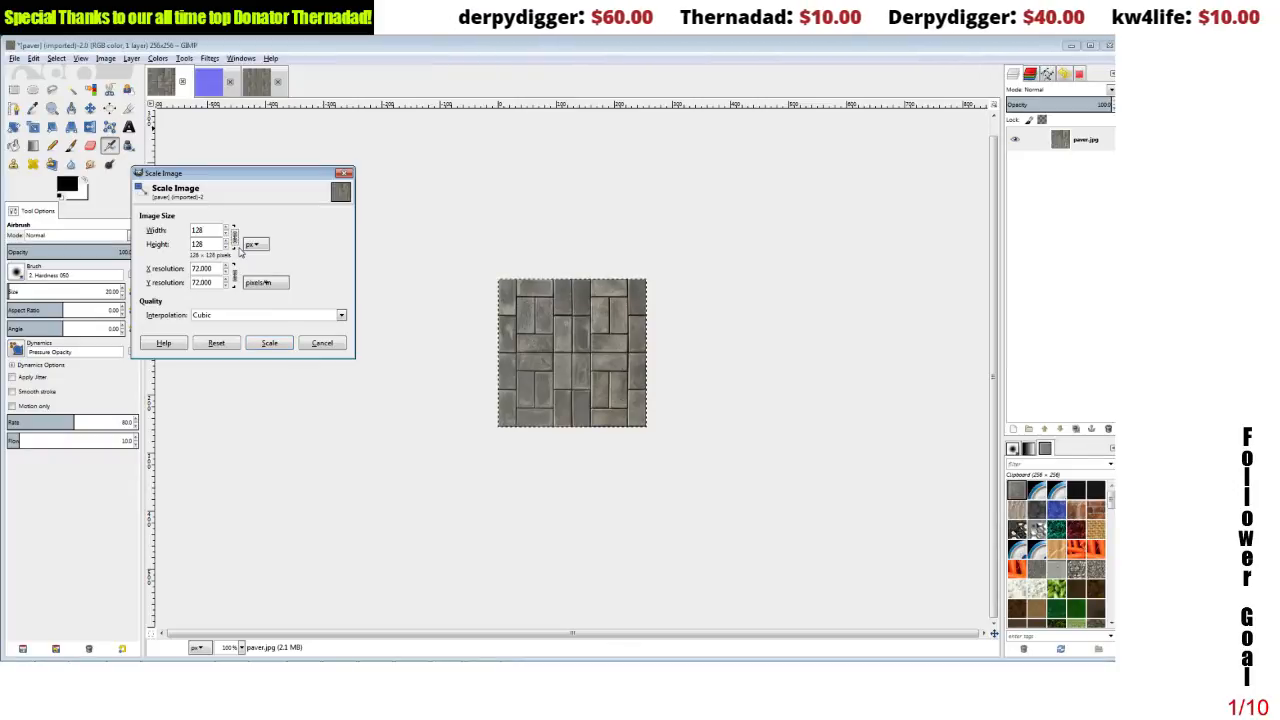
{"action": "left_click", "coordinate": [271, 343]}
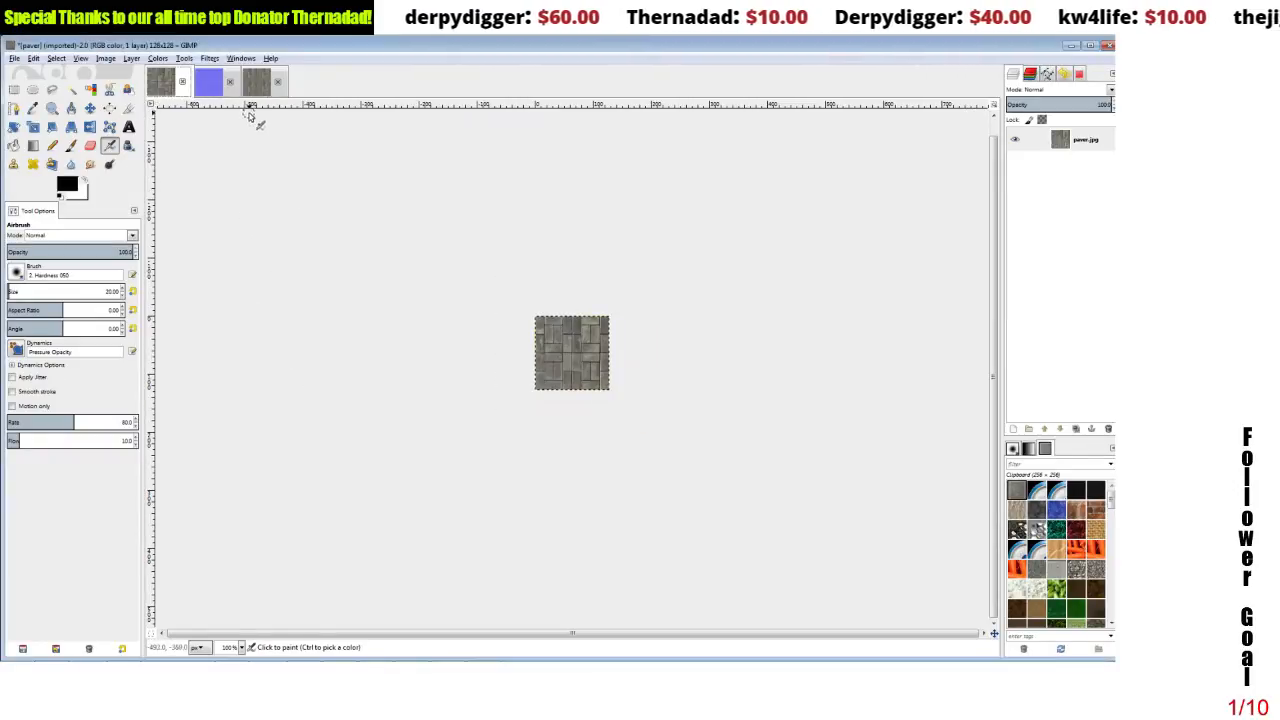
- Copy the scaled 128 px paver image and paste it as a new pattern, keeping the name paver
{"action": "left_click", "coordinate": [256, 81]}
{"action": "left_click", "coordinate": [160, 82]}
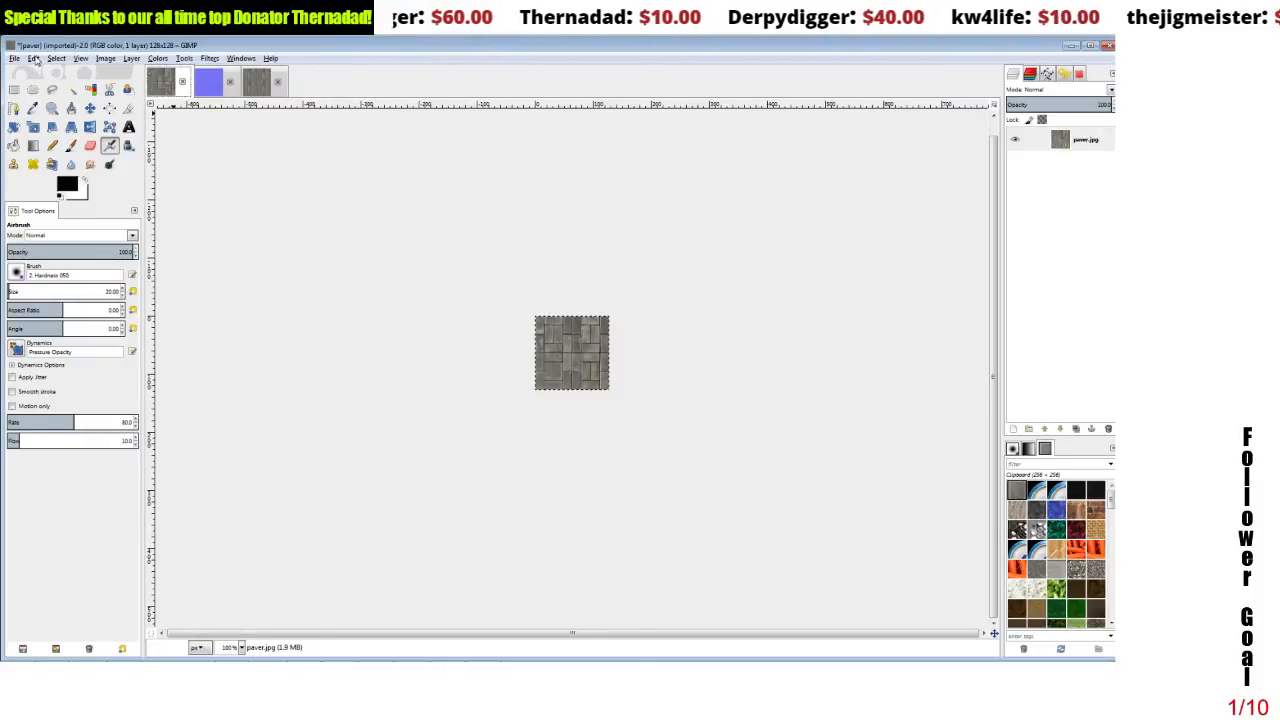
{"action": "left_click", "coordinate": [15, 60]}
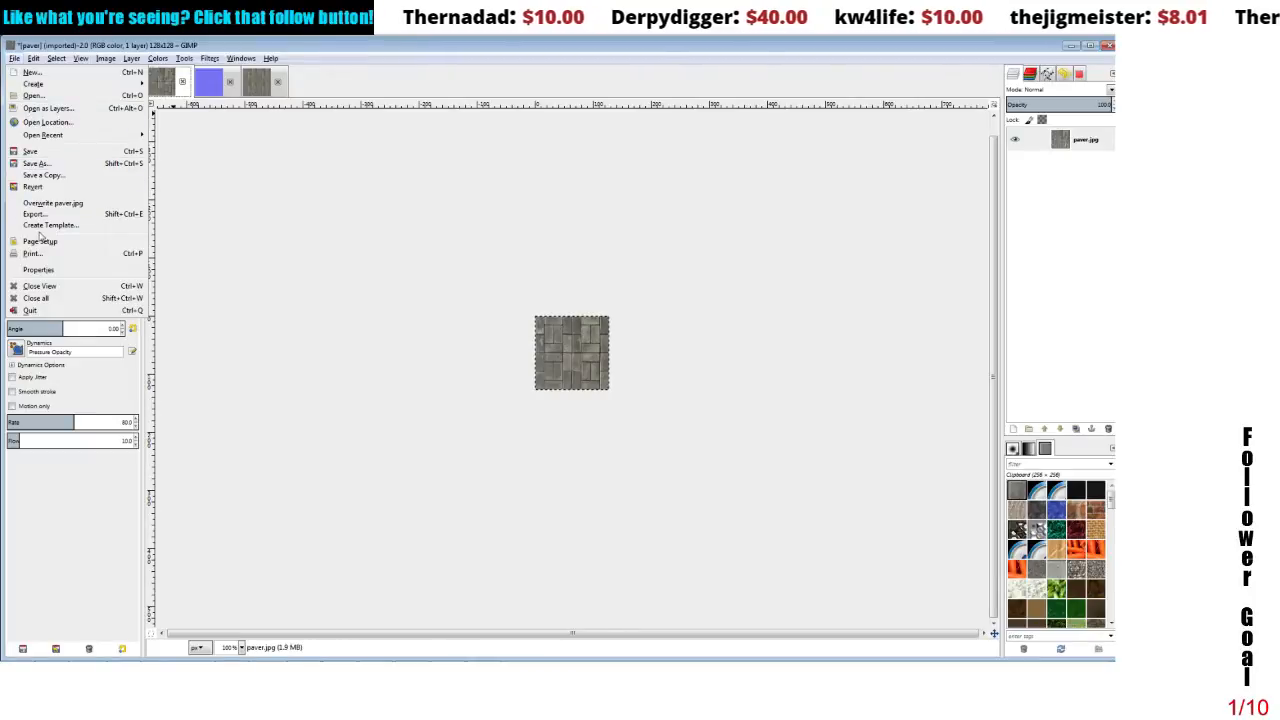
{"action": "mouse_move", "coordinate": [33, 58]}
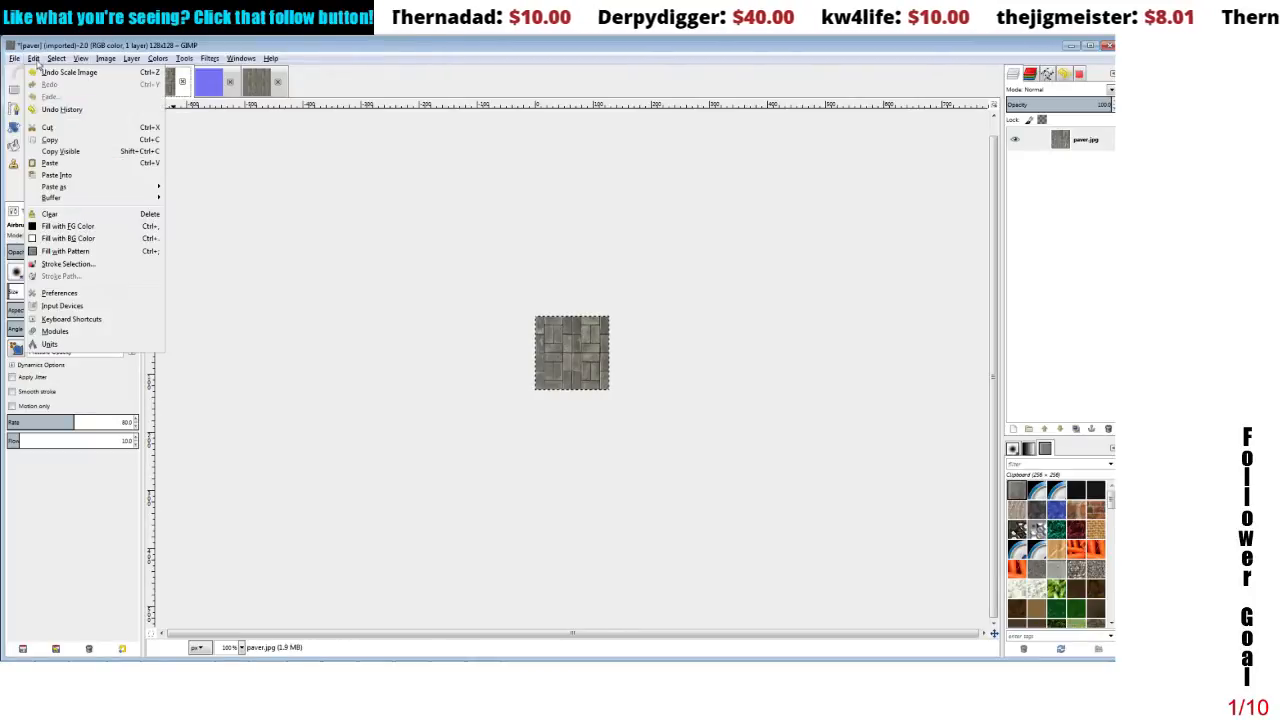
{"action": "left_click", "coordinate": [49, 140]}
{"action": "left_click", "coordinate": [35, 59]}
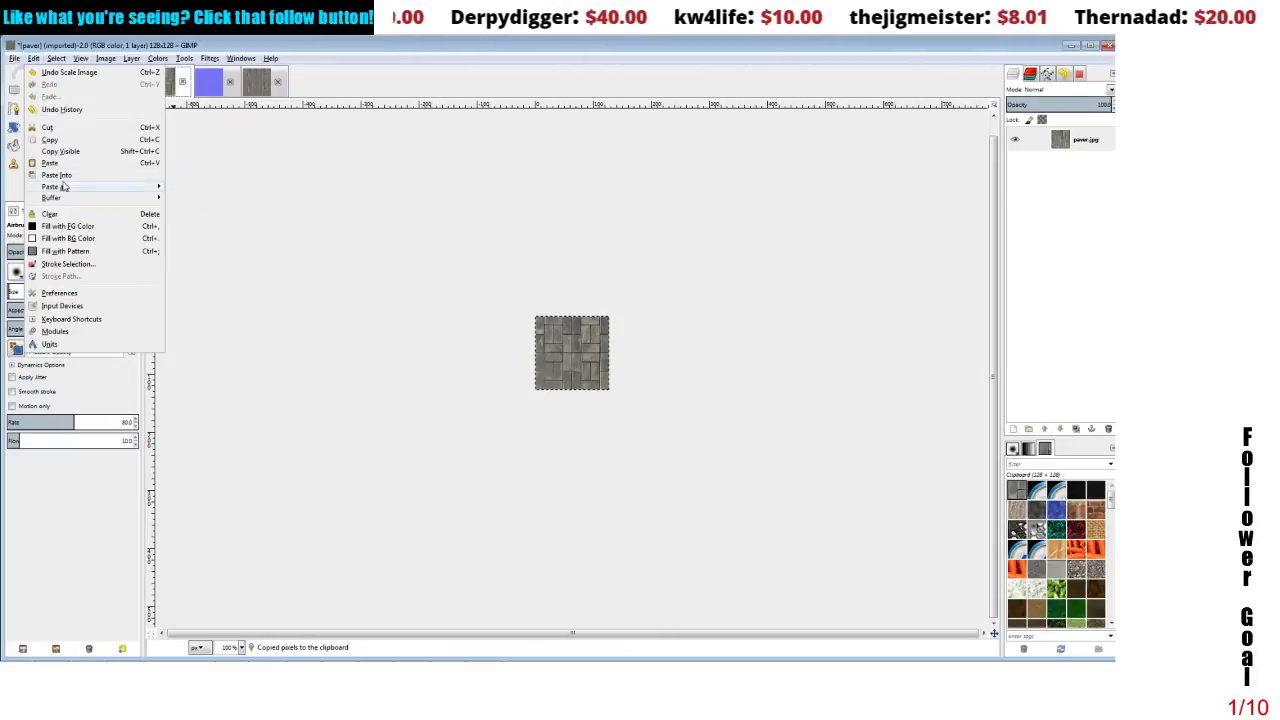
{"action": "mouse_move", "coordinate": [66, 188]}
{"action": "left_click", "coordinate": [200, 220]}
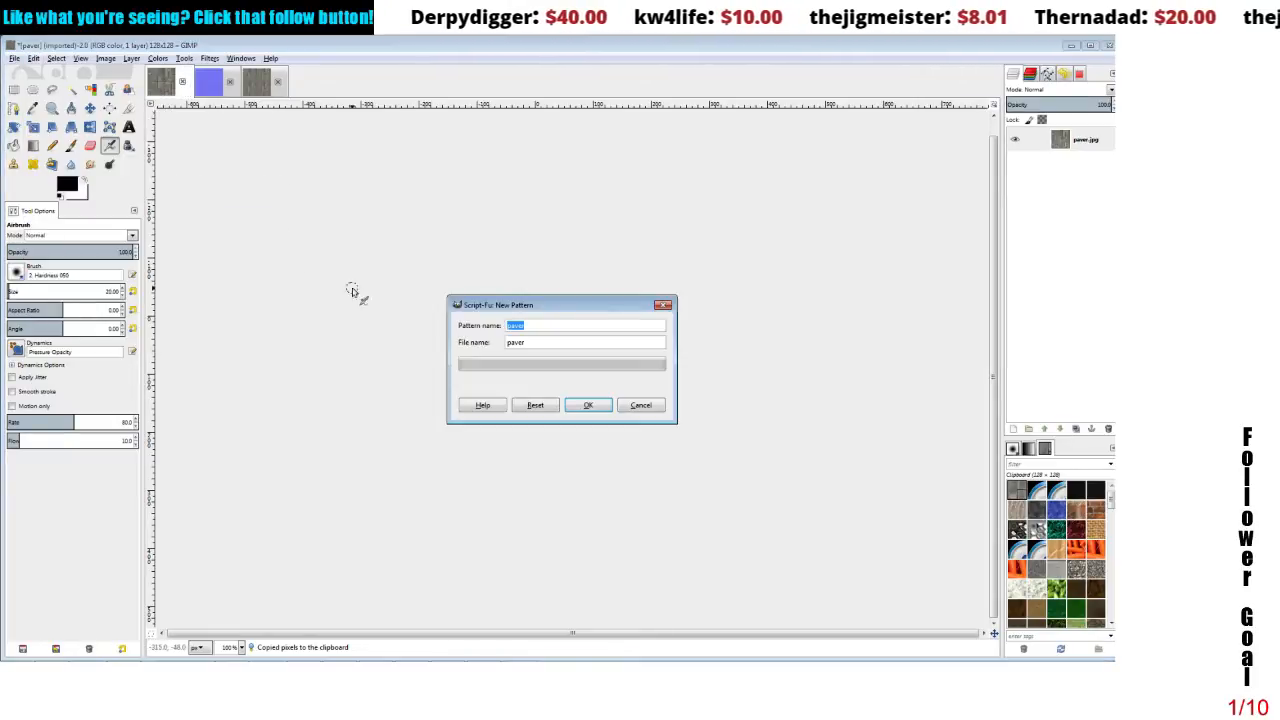
{"action": "left_click", "coordinate": [588, 405]}
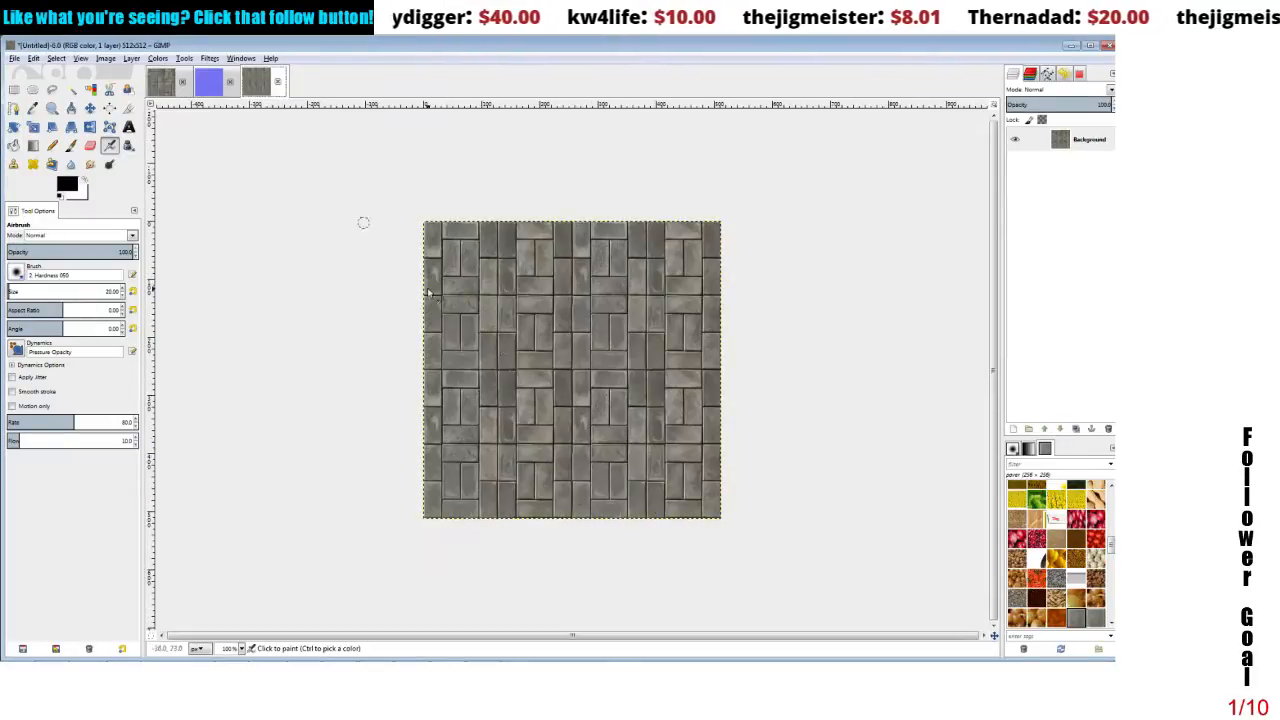
- Refill the 512 × 512 px image with the 128 × 128 paver clipboard pattern
{"action": "left_click_drag", "start_coordinate": [1110, 541], "coordinate": [1112, 488]}
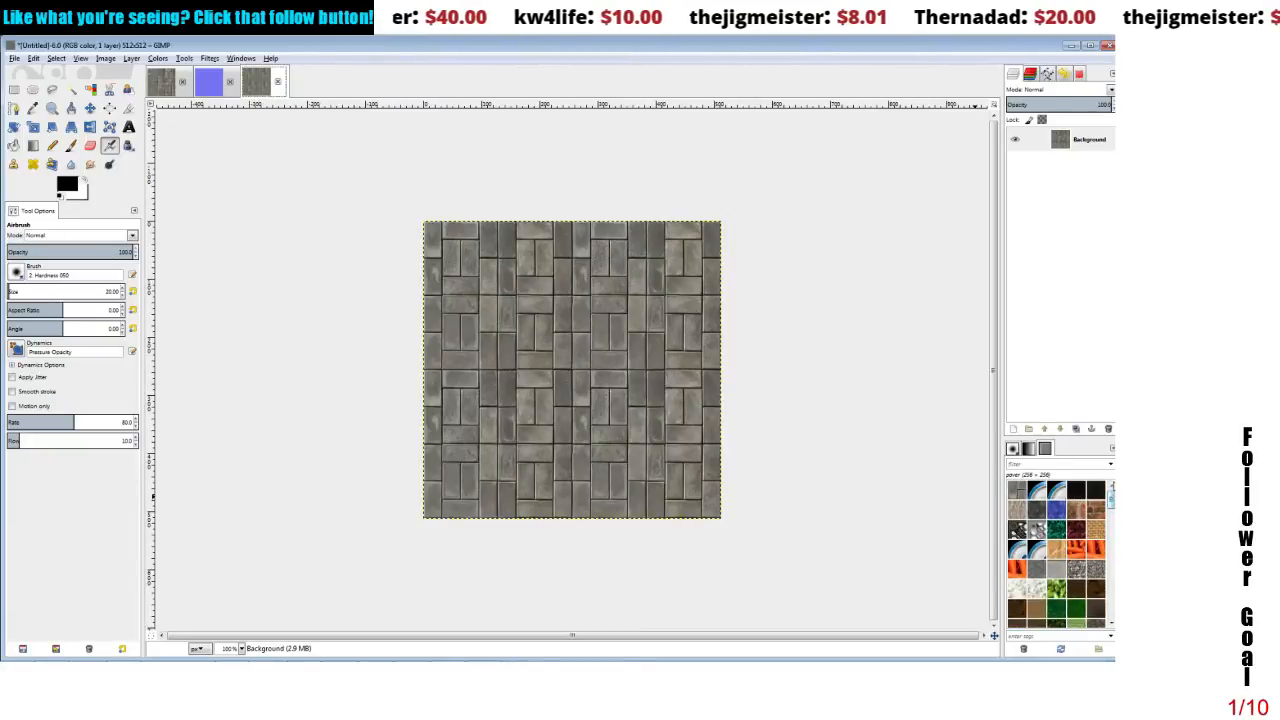
{"action": "left_click_drag", "start_coordinate": [1020, 503], "coordinate": [672, 435]}
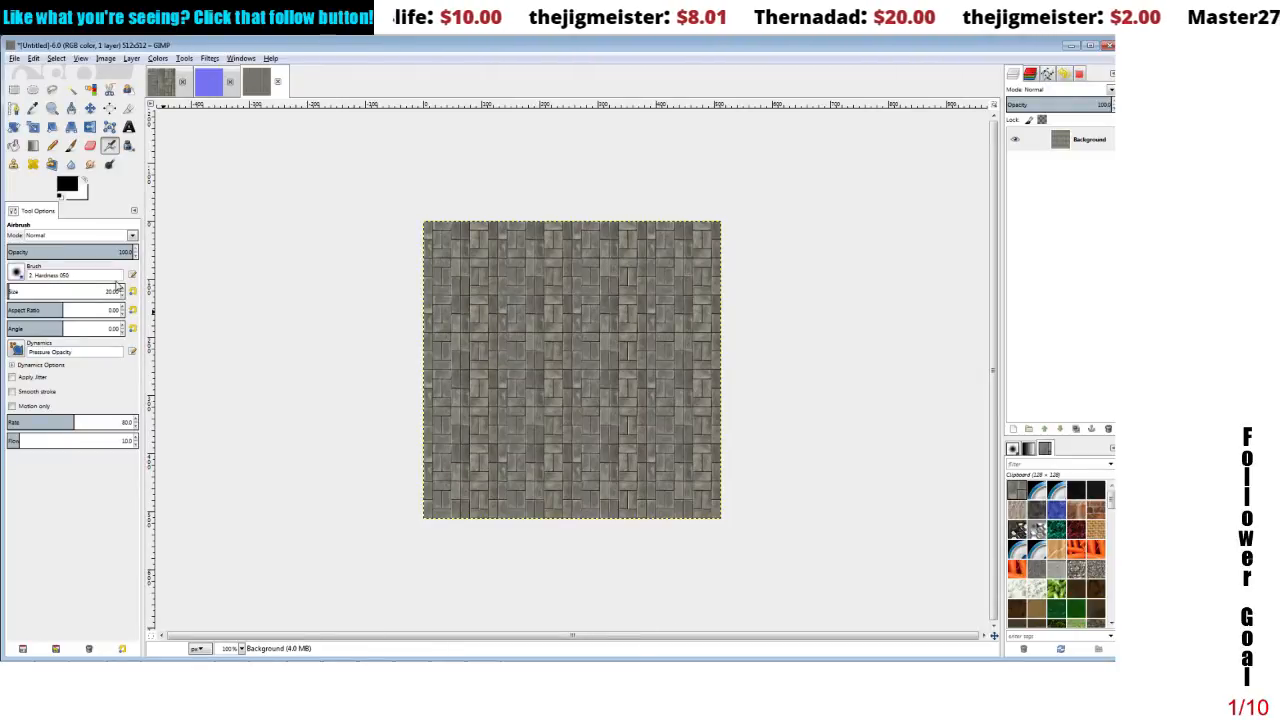
{"action": "left_click", "coordinate": [14, 59]}
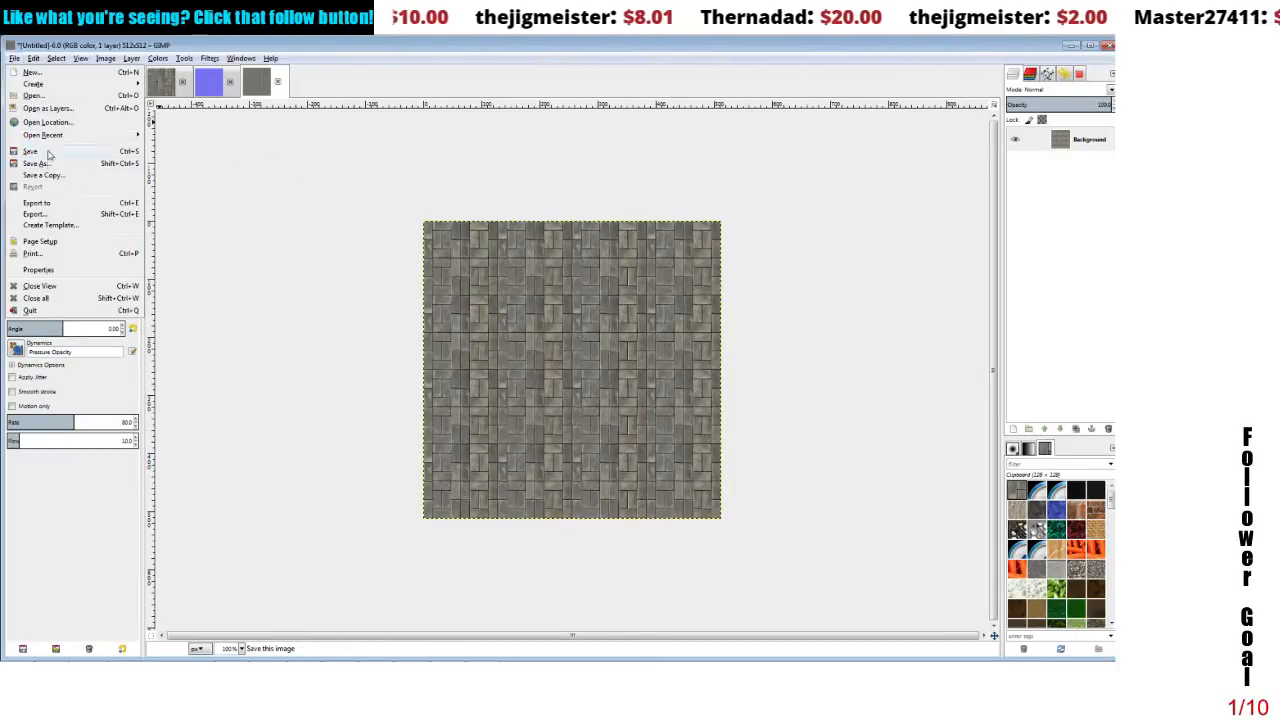
{"action": "left_click", "coordinate": [40, 163]}
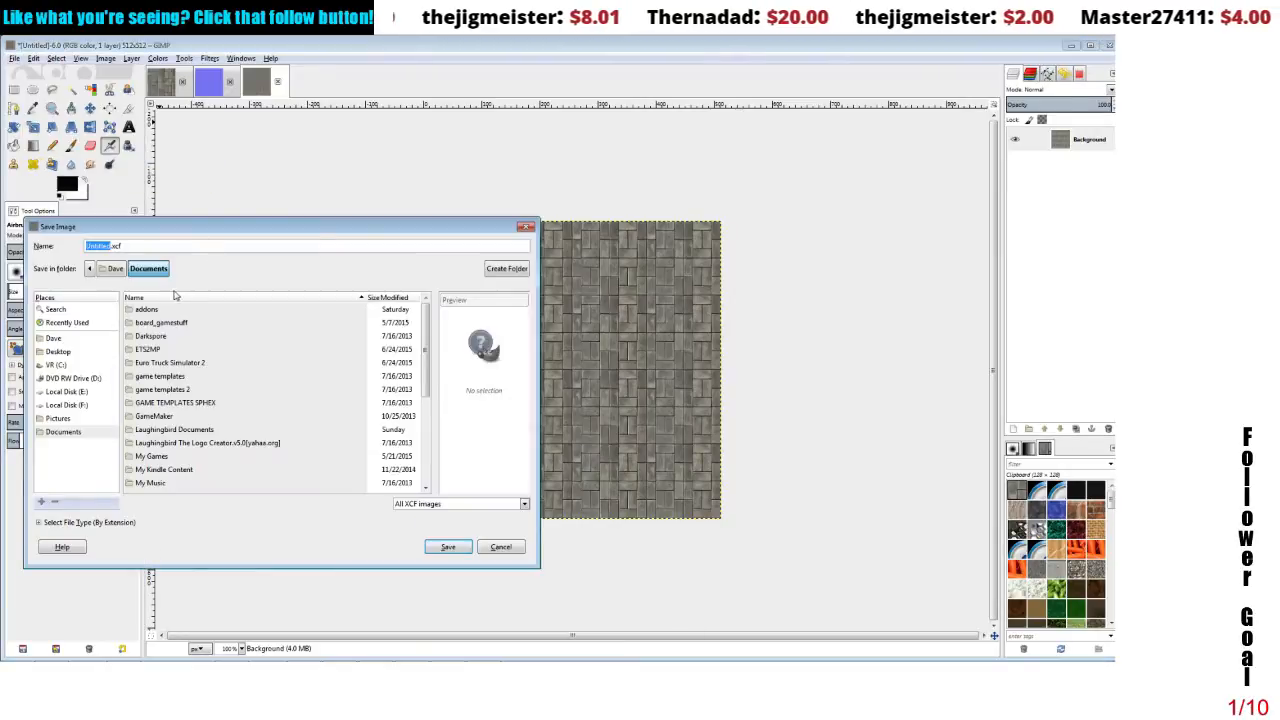
{"action": "left_click", "coordinate": [503, 548]}
- Start exporting the tiled 512 px image and browse to the map folder in Desktop/MapClass/Map_Class
{"action": "left_click", "coordinate": [16, 58]}
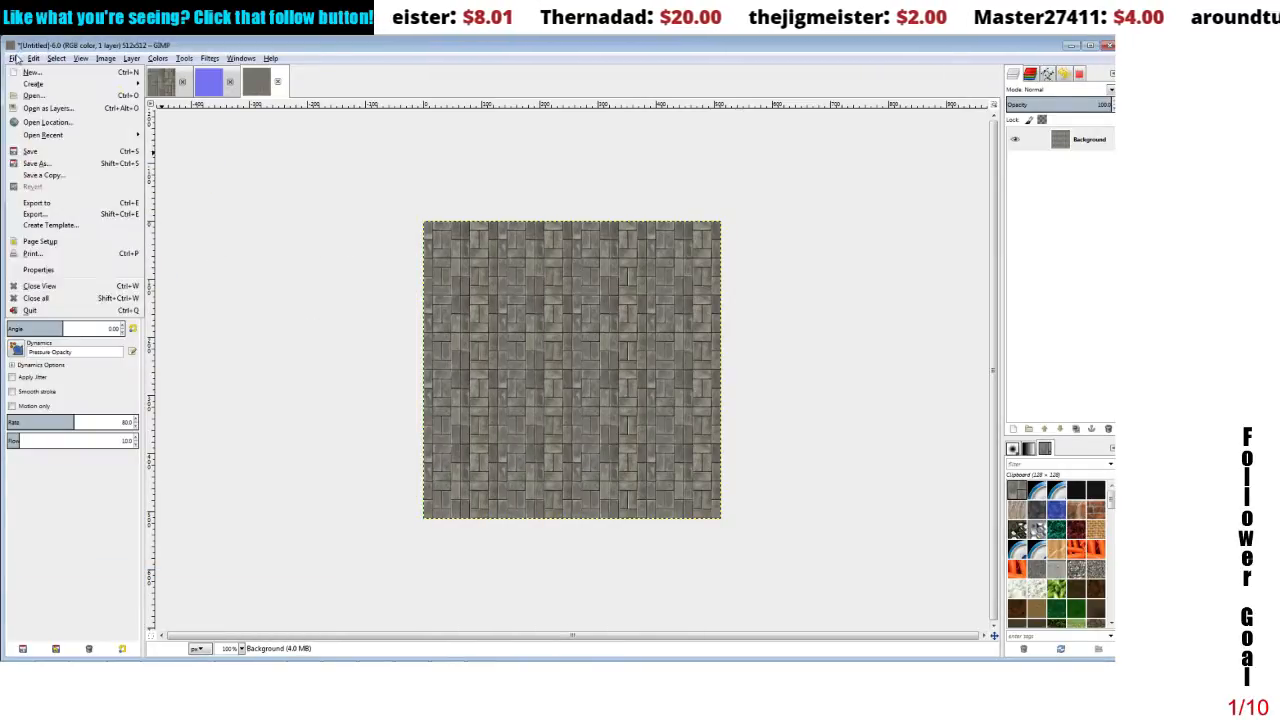
{"action": "left_click", "coordinate": [60, 214]}
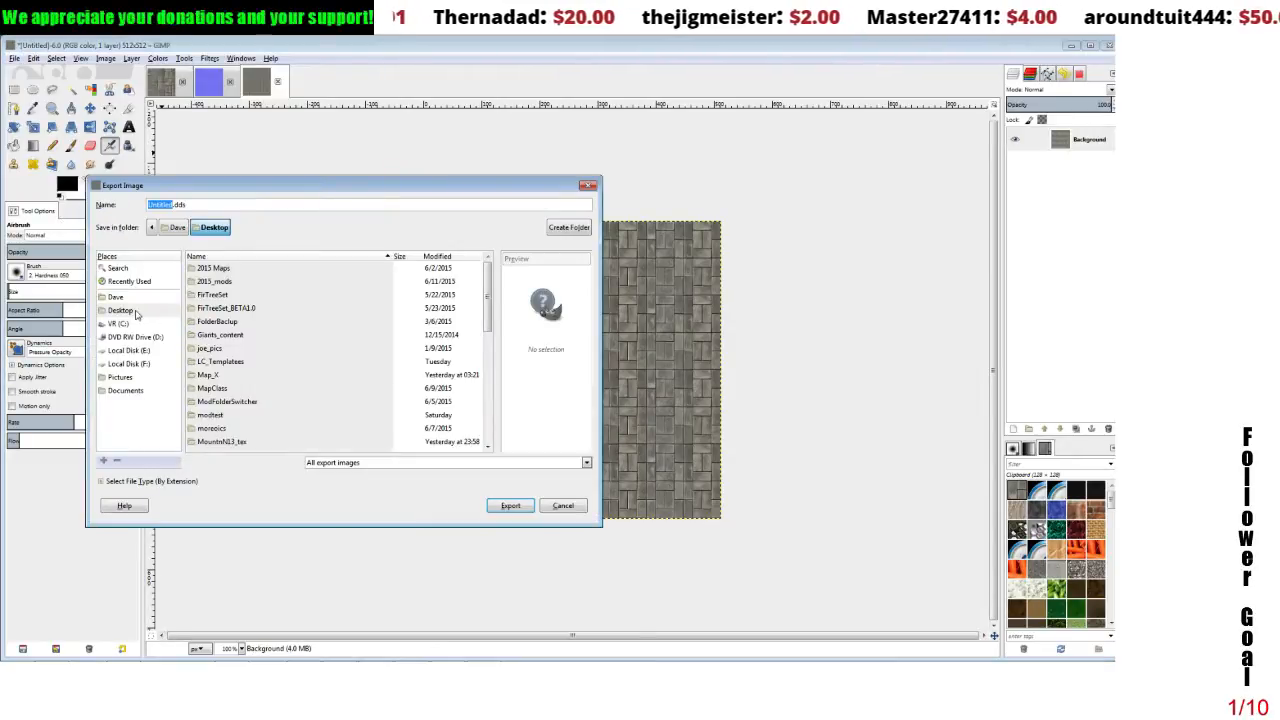
{"action": "double_click", "coordinate": [212, 389]}
{"action": "double_click", "coordinate": [210, 269]}
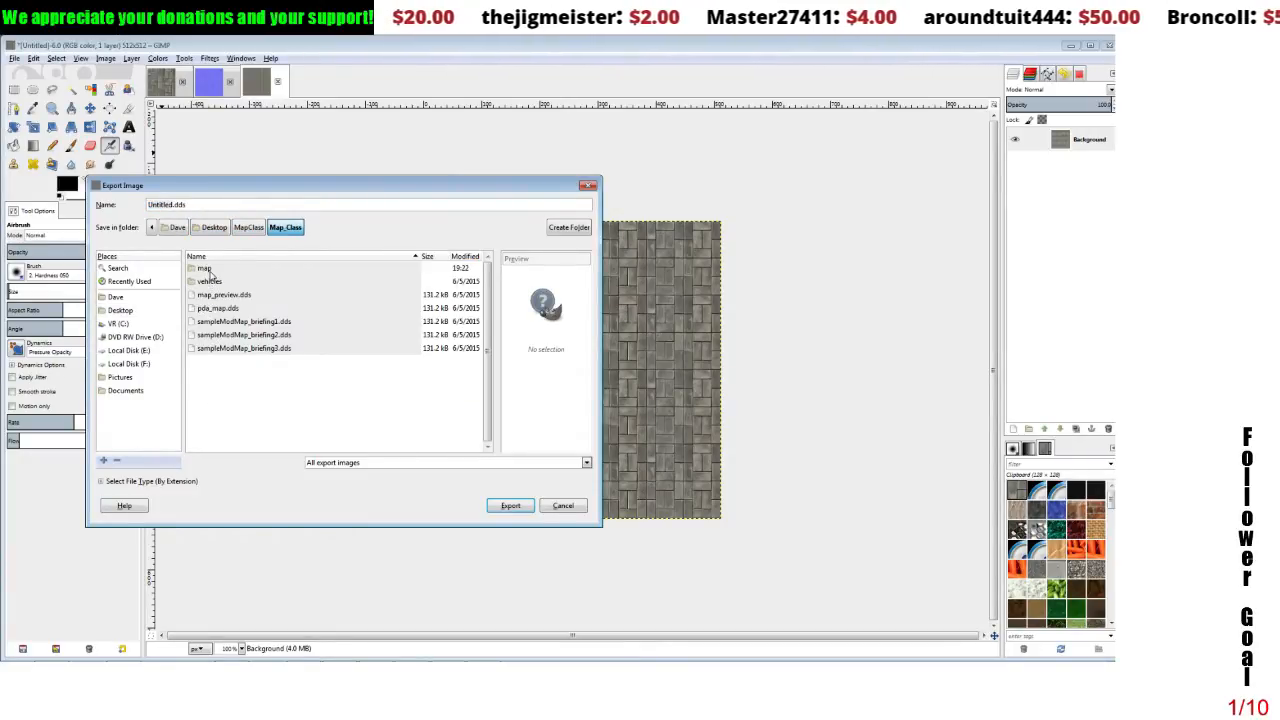
{"action": "double_click", "coordinate": [204, 269]}
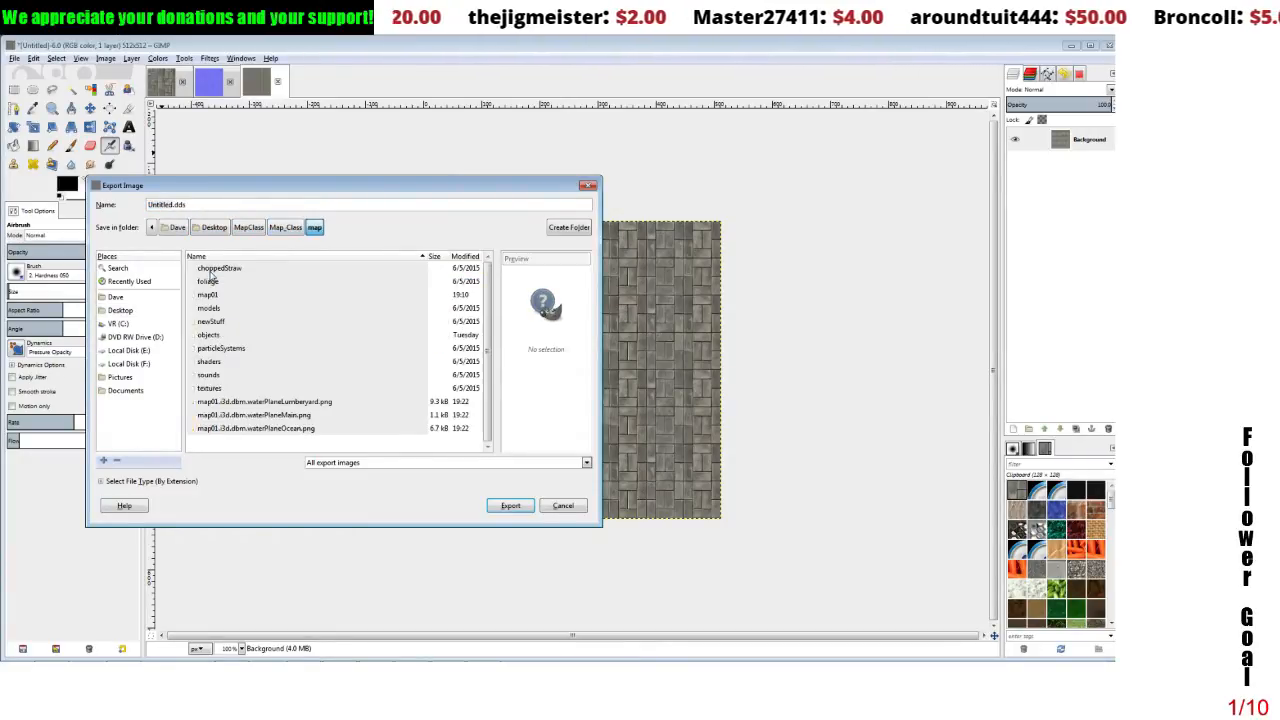
- Export the tiled paver image over paver_diffuse.dds in the map's textures/terrain folder, with BC1 / DXT1 compression and generated mipmaps
{"action": "double_click", "coordinate": [210, 388]}
{"action": "double_click", "coordinate": [210, 282]}
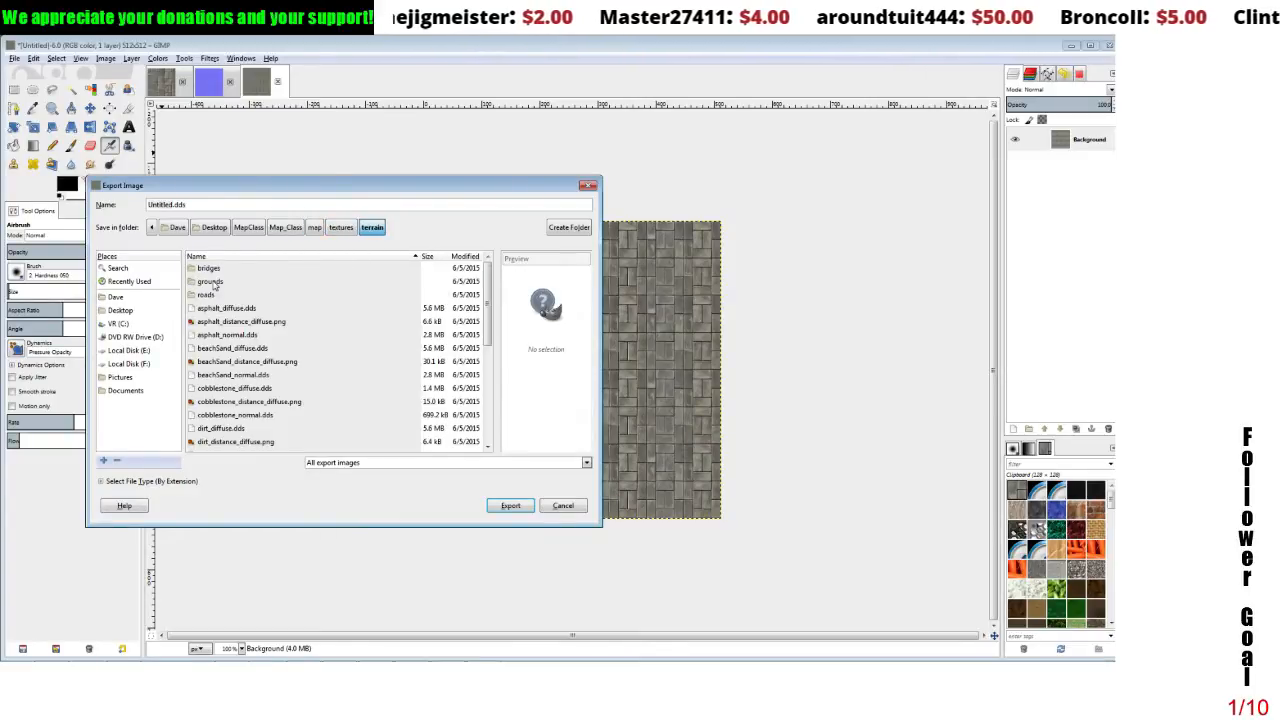
{"action": "left_click_drag", "start_coordinate": [488, 331], "coordinate": [491, 397]}
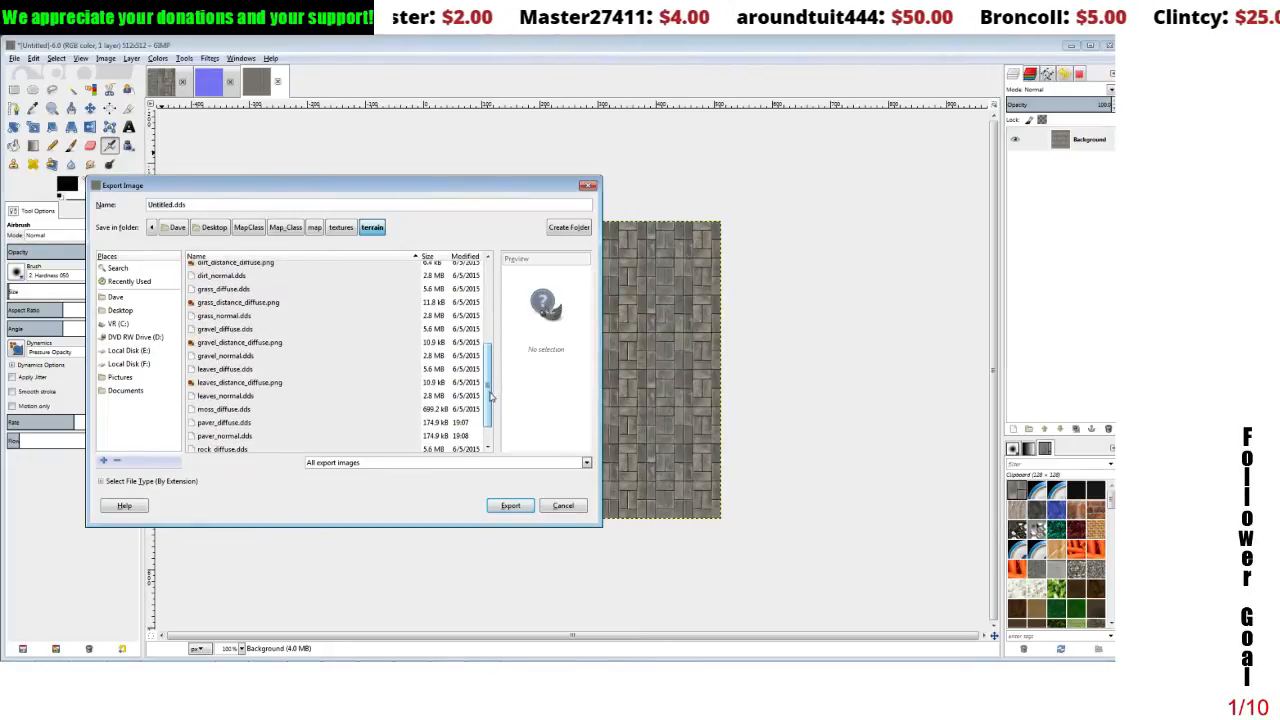
{"action": "left_click", "coordinate": [224, 423]}
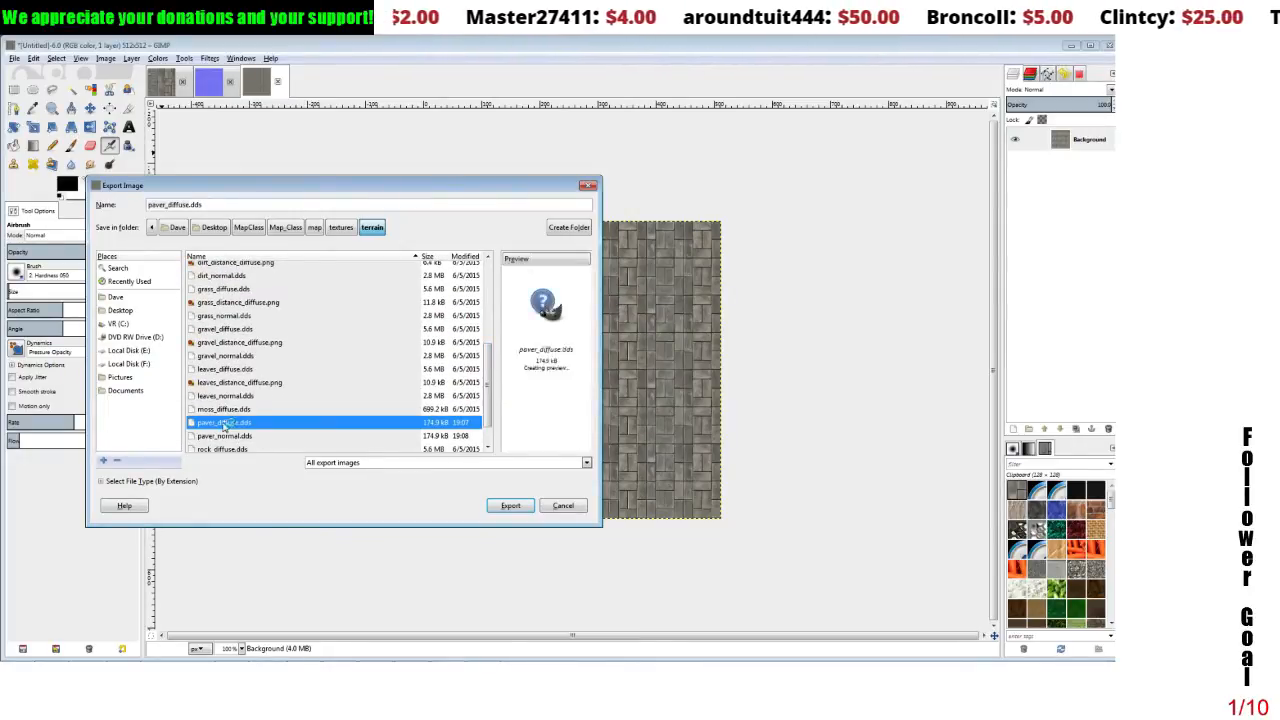
{"action": "left_click", "coordinate": [510, 506]}
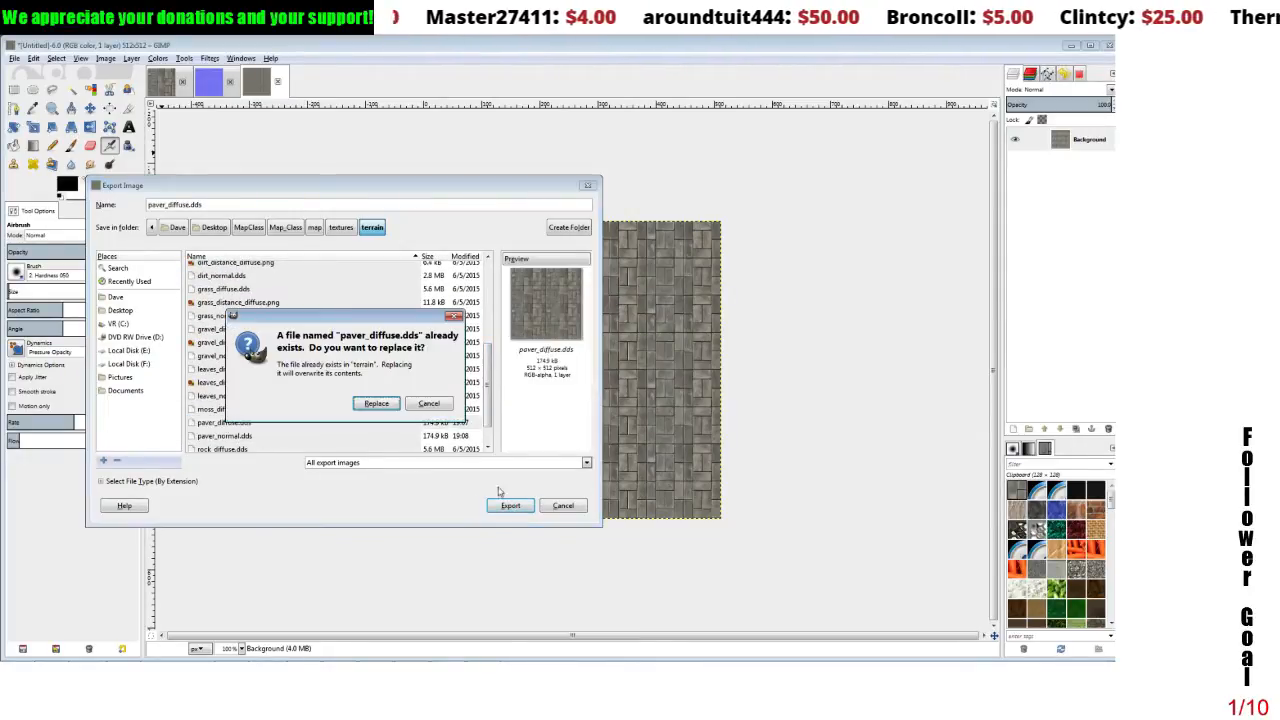
{"action": "left_click", "coordinate": [377, 404]}
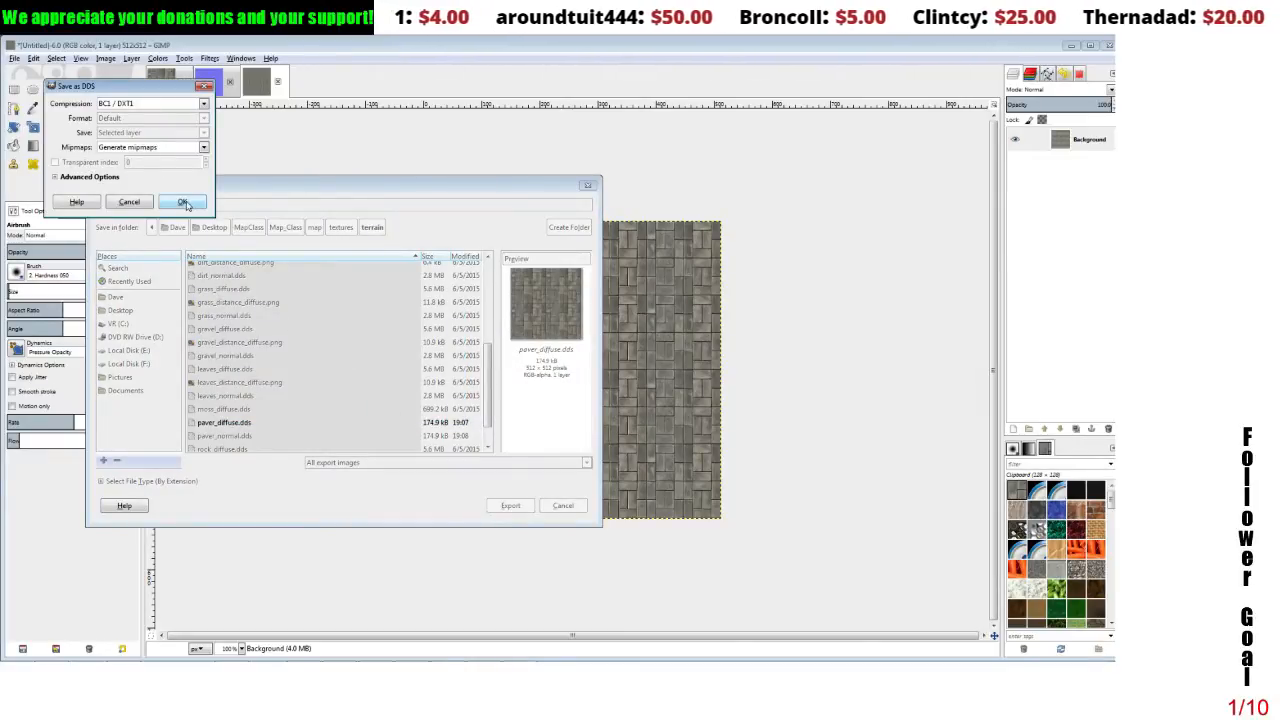
{"action": "left_click", "coordinate": [184, 203]}
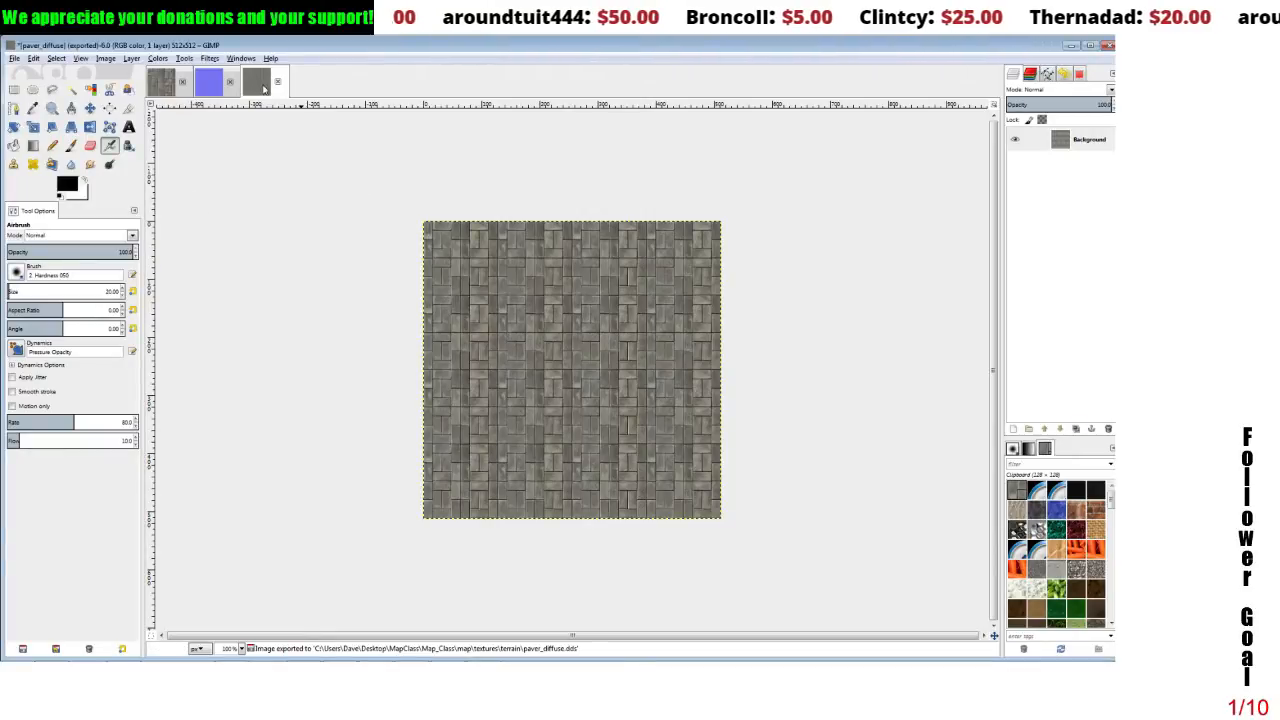
- Apply the Normalmap filter to the paver image with the Sobel 3x3 filter and a scale of 1
{"action": "left_click", "coordinate": [209, 59]}
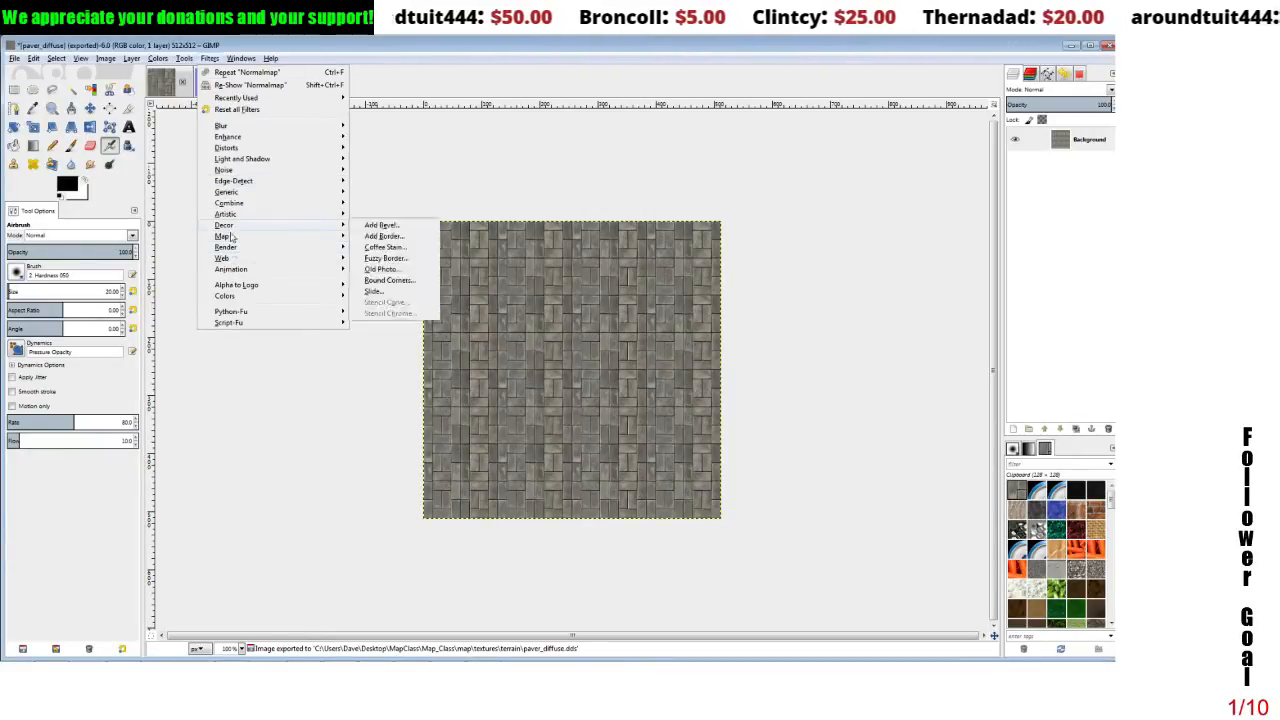
{"action": "mouse_move", "coordinate": [232, 252]}
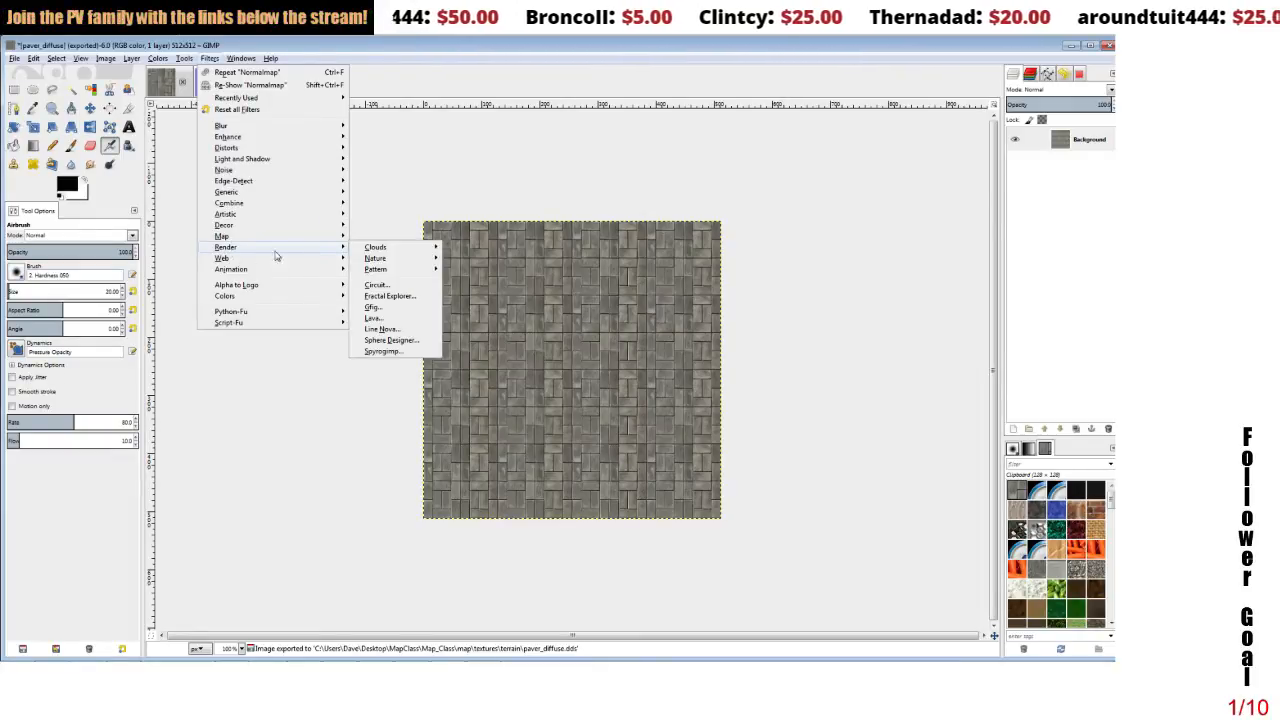
{"action": "mouse_move", "coordinate": [272, 241]}
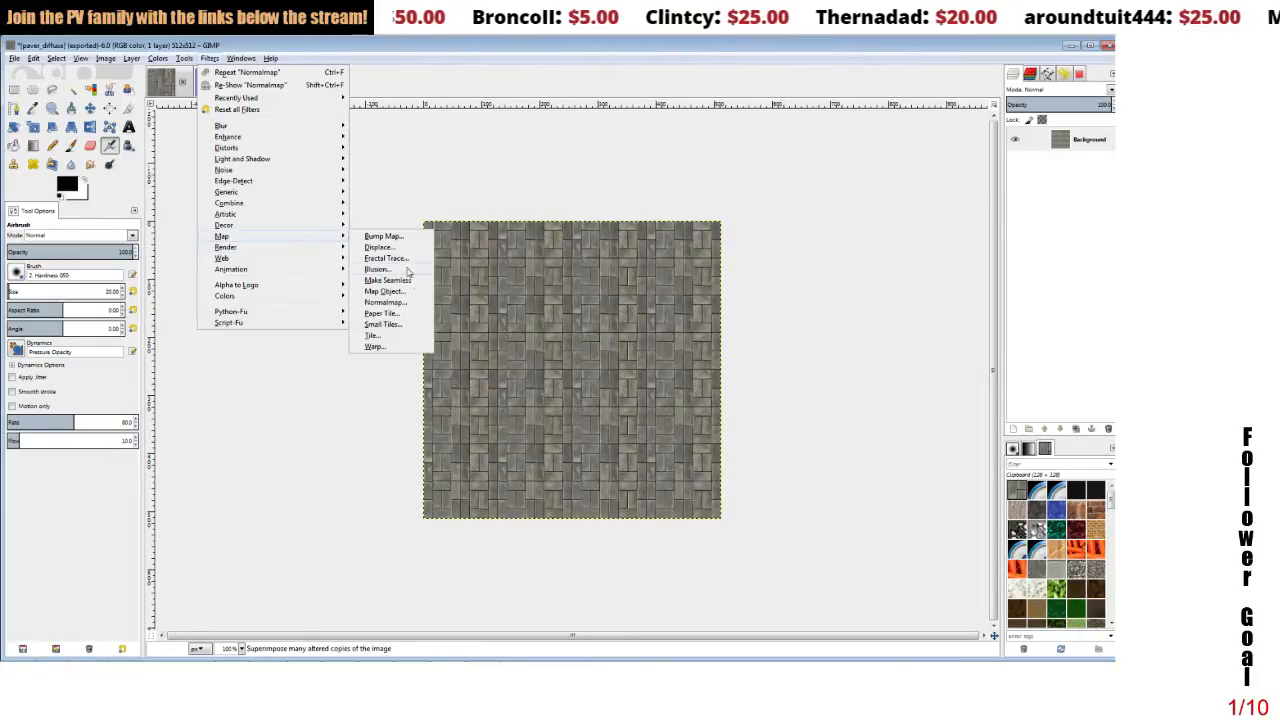
{"action": "left_click", "coordinate": [395, 306]}
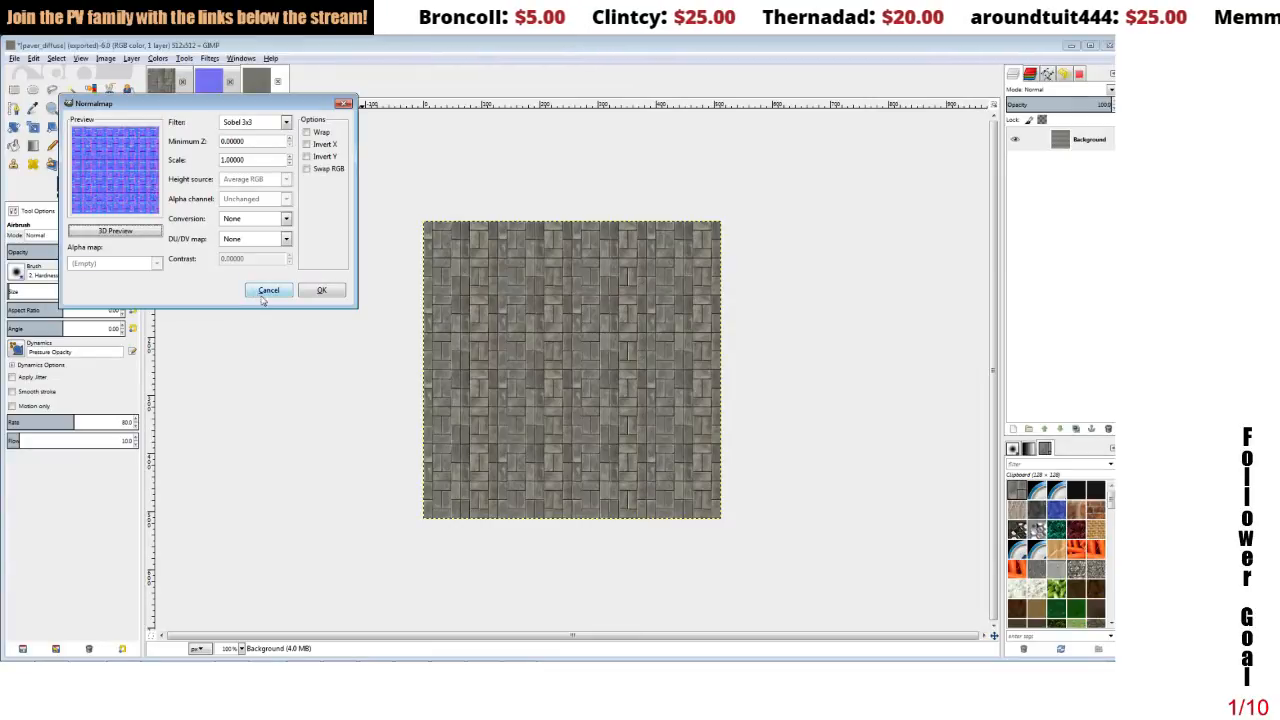
{"action": "left_click", "coordinate": [322, 290]}
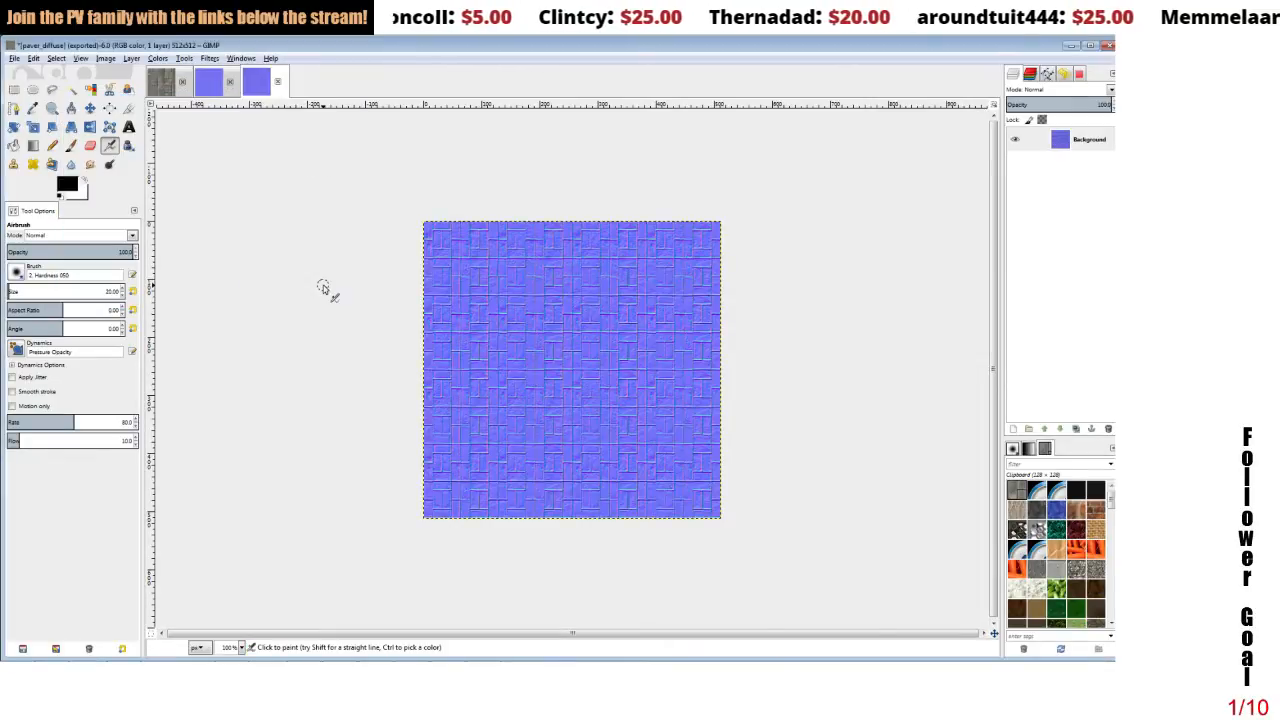
- Export the normal map over paver_normal.dds in the terrain folder, with BC1 / DXT1 compression and generated mipmaps
{"action": "left_click", "coordinate": [17, 59]}
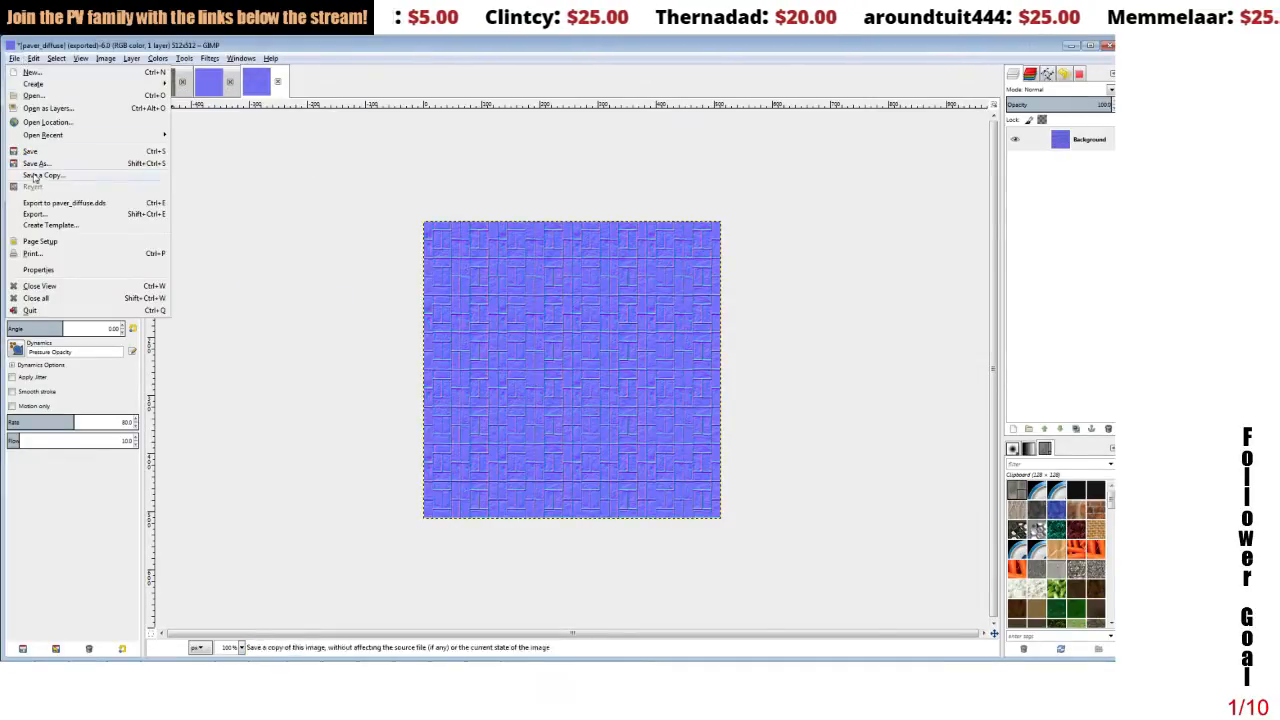
{"action": "left_click", "coordinate": [34, 214]}
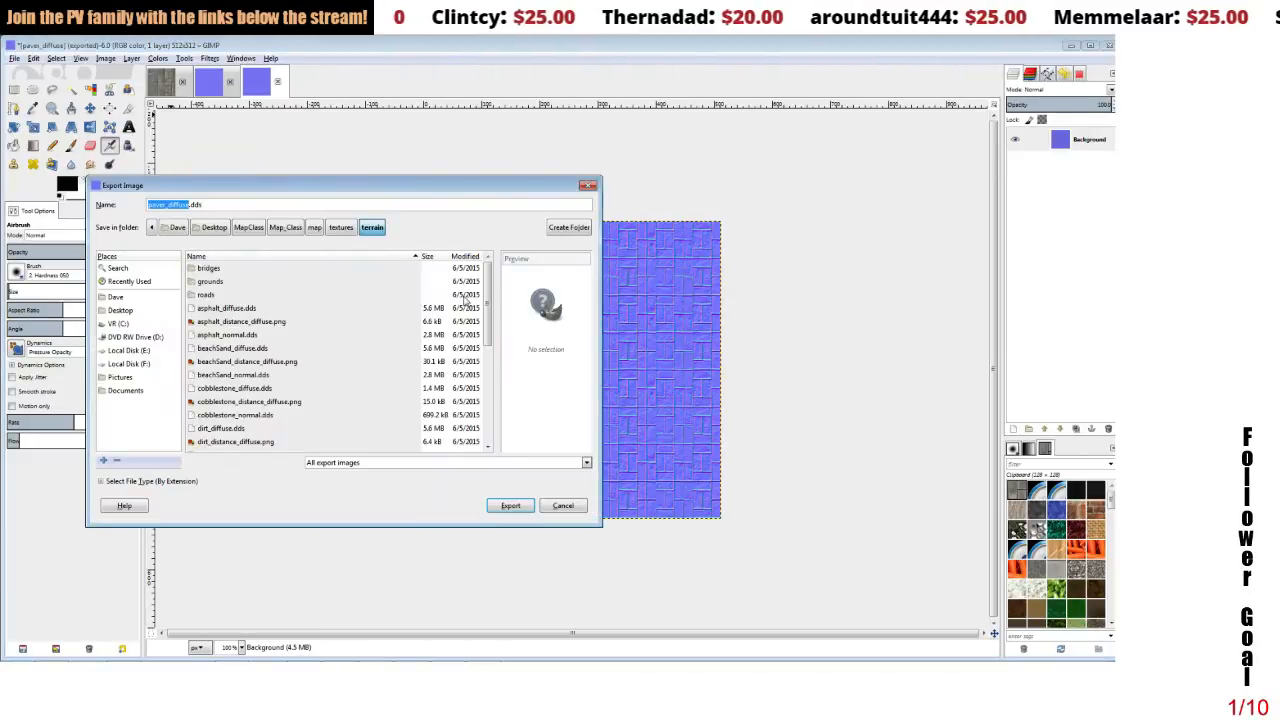
{"action": "left_click_drag", "start_coordinate": [486, 287], "coordinate": [501, 375]}
{"action": "left_click", "coordinate": [225, 430]}
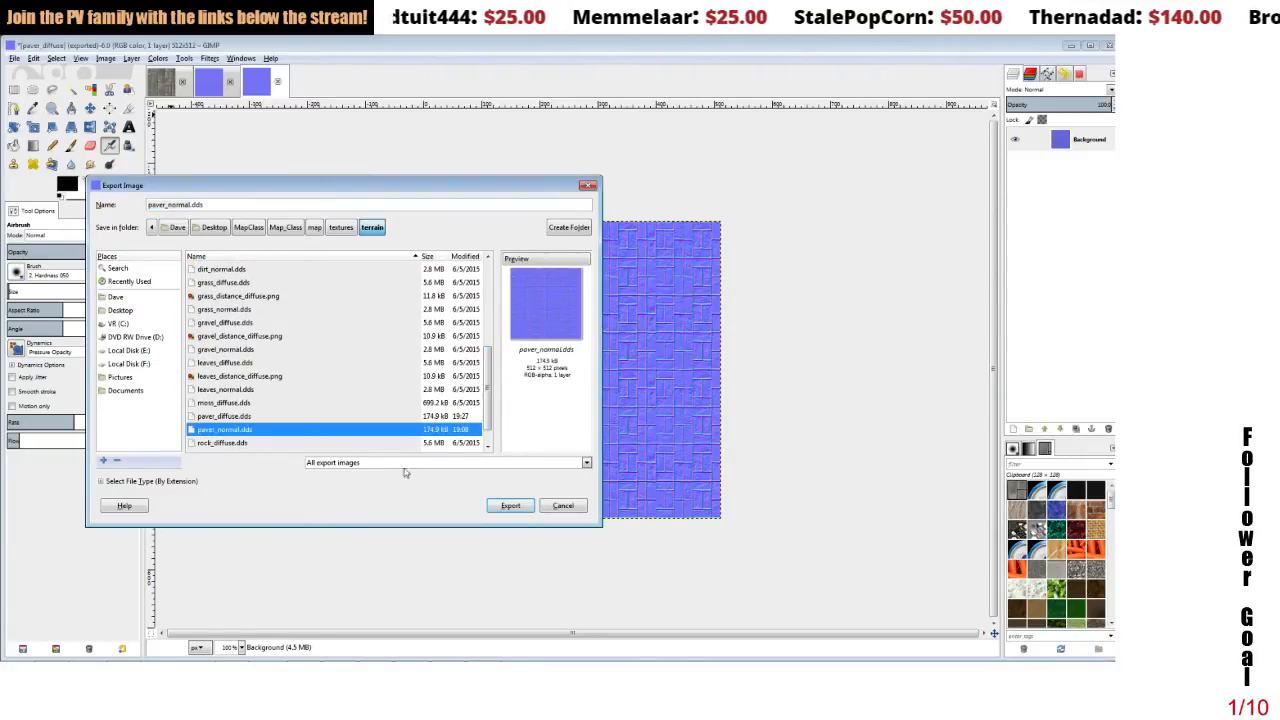
{"action": "left_click", "coordinate": [510, 505]}
{"action": "left_click", "coordinate": [377, 403]}
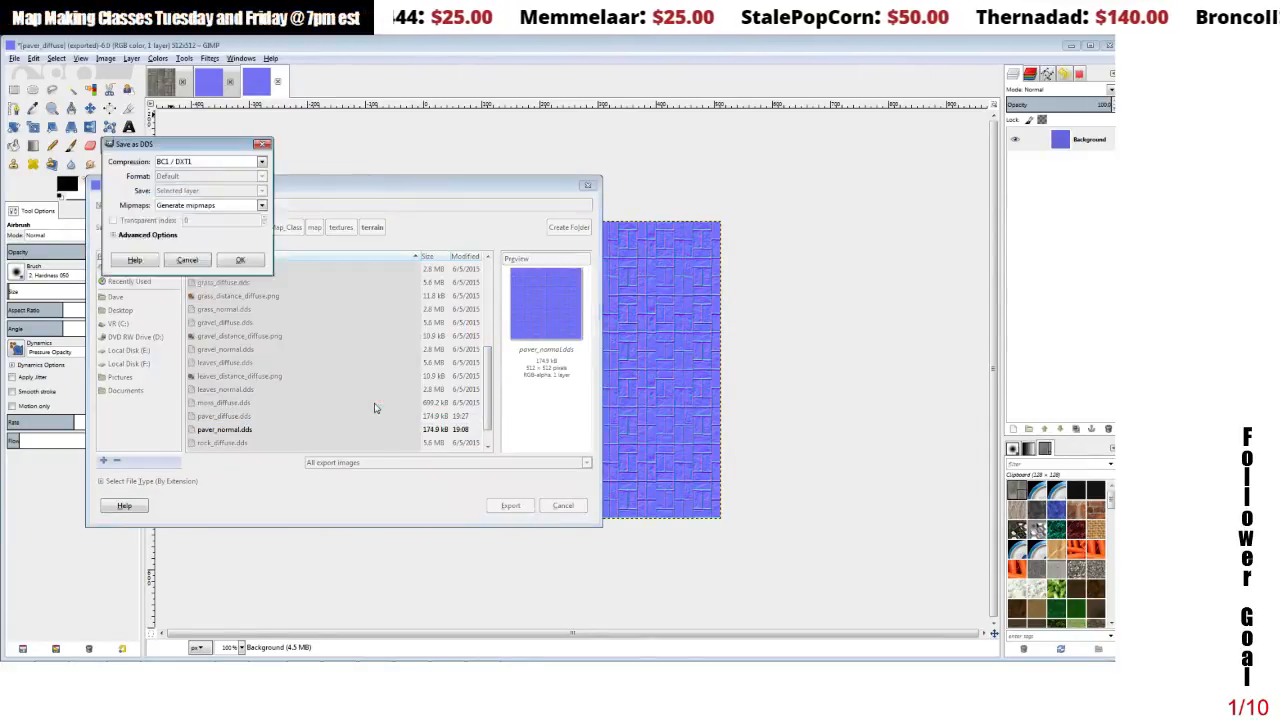
{"action": "left_click", "coordinate": [236, 260]}
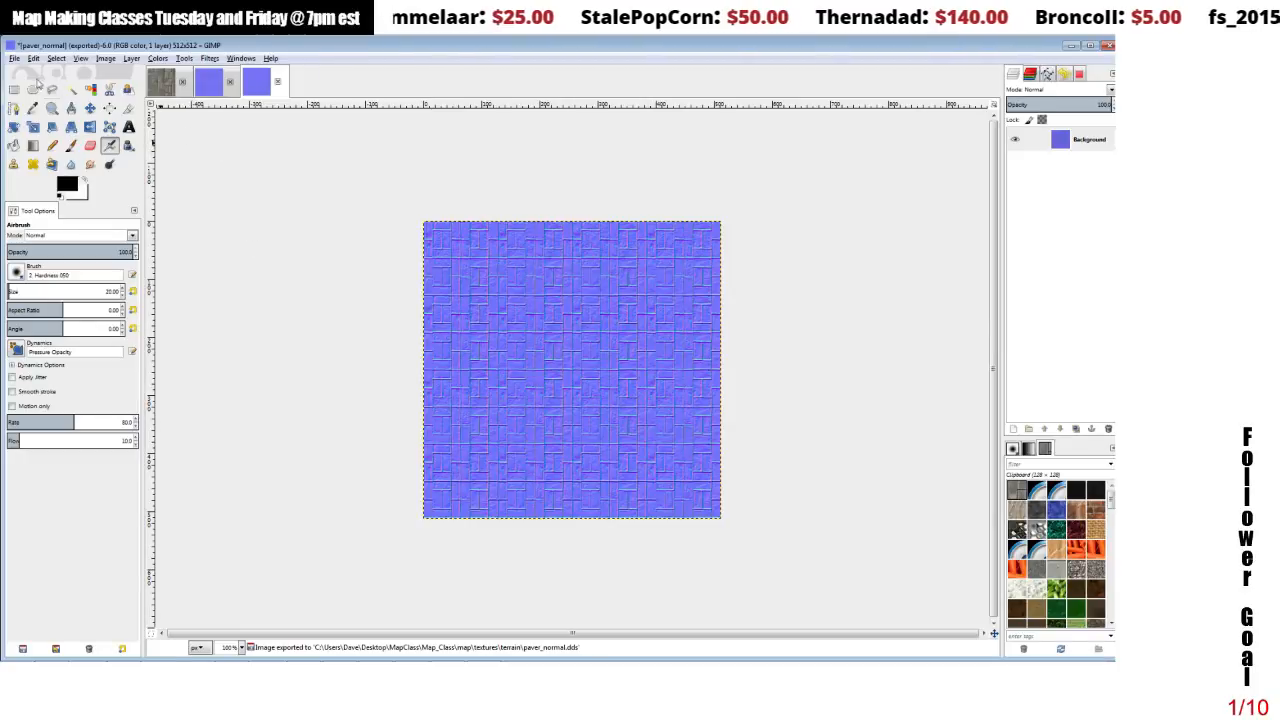
- Undo the Normalmap filter and the last bucket fill on the paver image
{"action": "left_click", "coordinate": [35, 60]}
{"action": "left_click", "coordinate": [60, 72]}
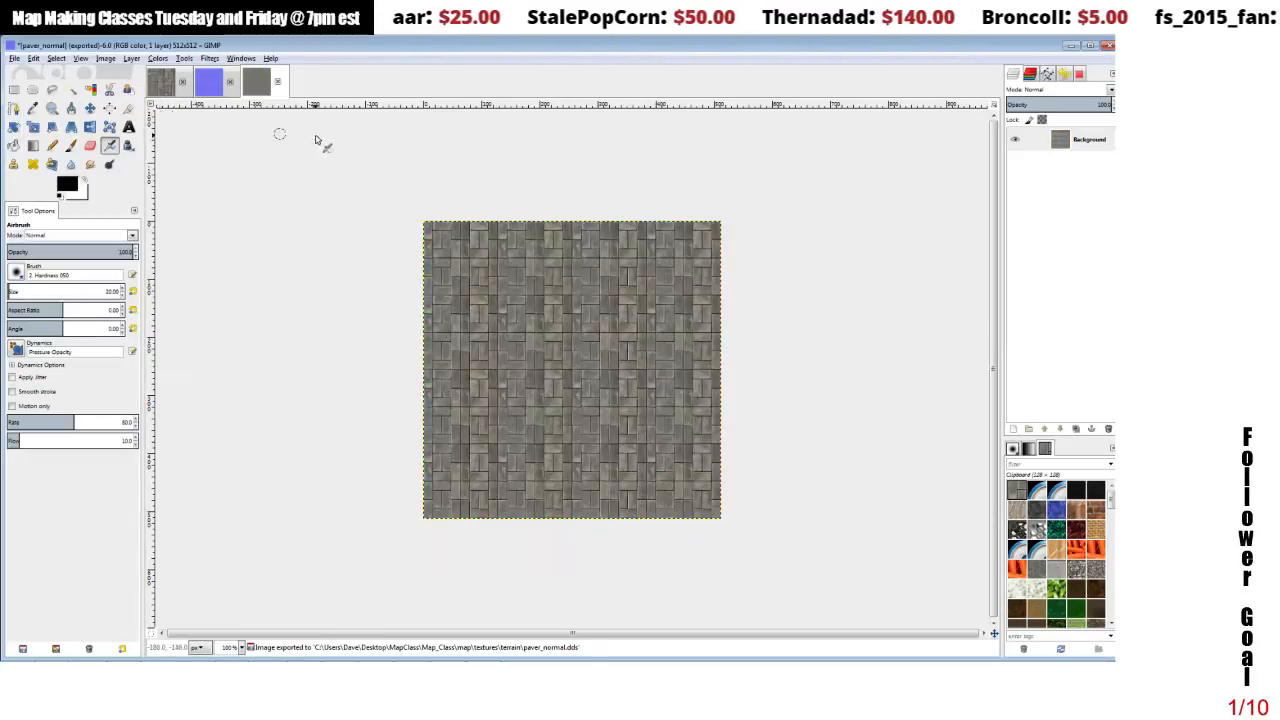
{"action": "left_click", "coordinate": [34, 58]}
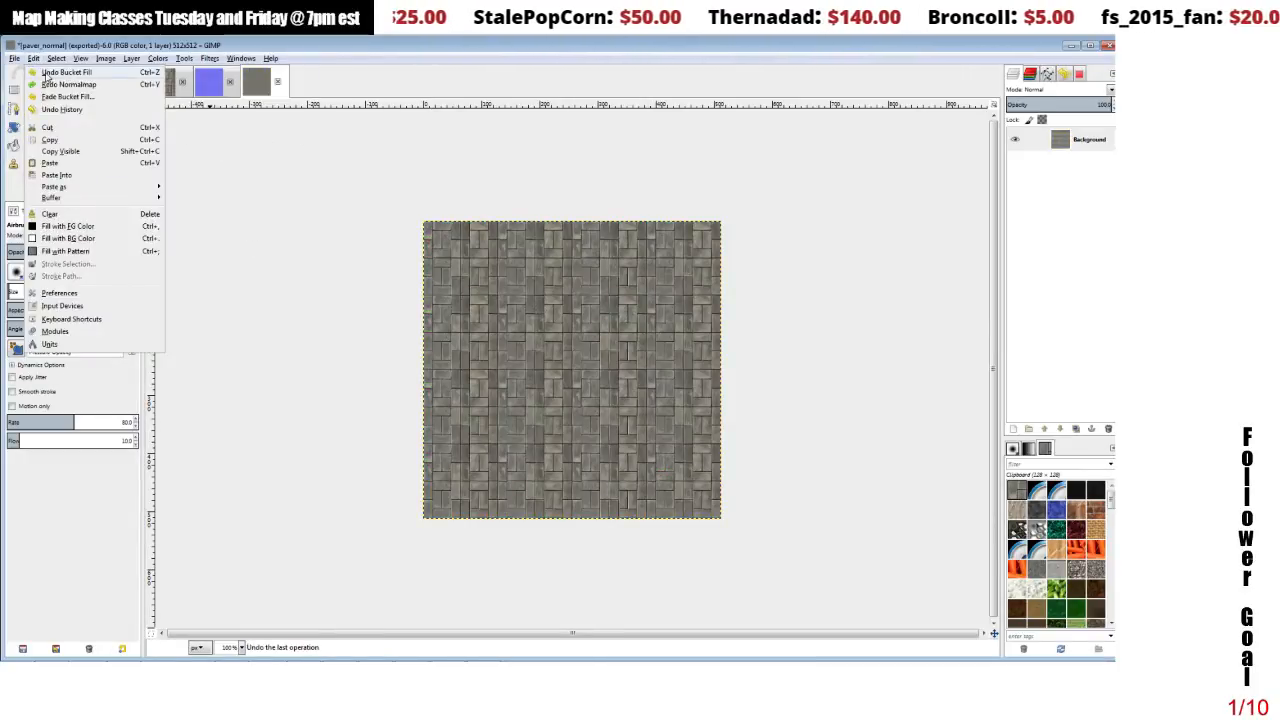
{"action": "left_click", "coordinate": [48, 76]}
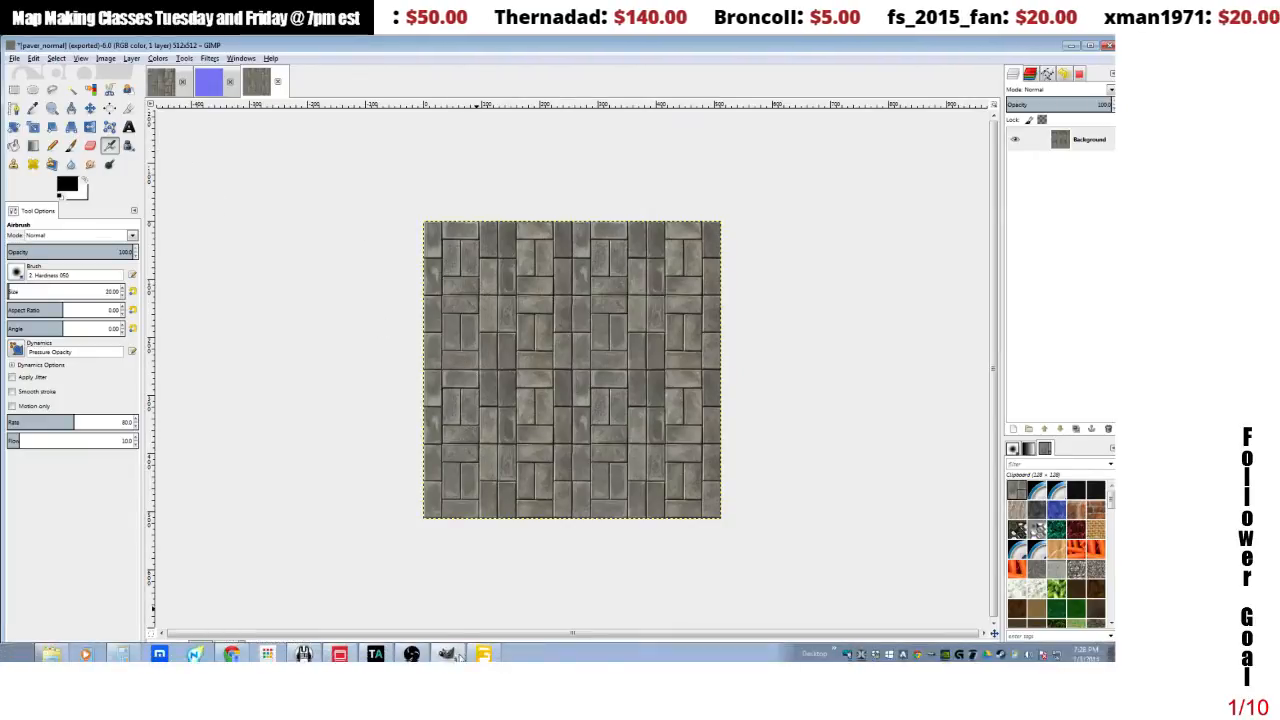
- Switch to GIANTS Editor and examine the paver ground texture around the billboard, the road edge and the blue-roofed building
{"action": "left_click", "coordinate": [483, 654]}
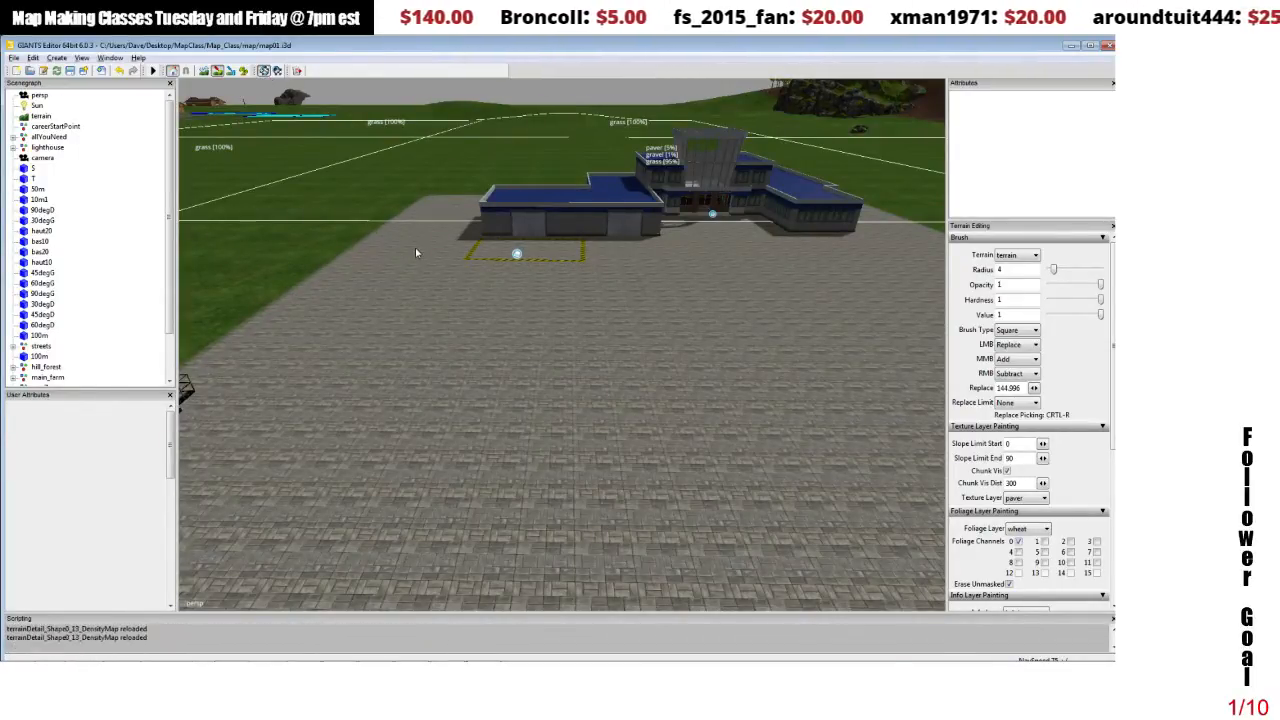
{"action": "mouse_move", "coordinate": [410, 227]}
{"action": "left_mouse_down"}
{"action": "mouse_move", "coordinate": [480, 231]}
{"action": "mouse_move", "coordinate": [514, 260]}
{"action": "left_mouse_up"}
{"action": "scroll", "coordinate": [482, 250], "scroll_direction": "down", "scroll_amount": 5}
{"action": "scroll", "coordinate": [531, 237], "scroll_direction": "up", "scroll_amount": 4}
{"action": "scroll", "coordinate": [531, 237], "scroll_direction": "up", "scroll_amount": 8}
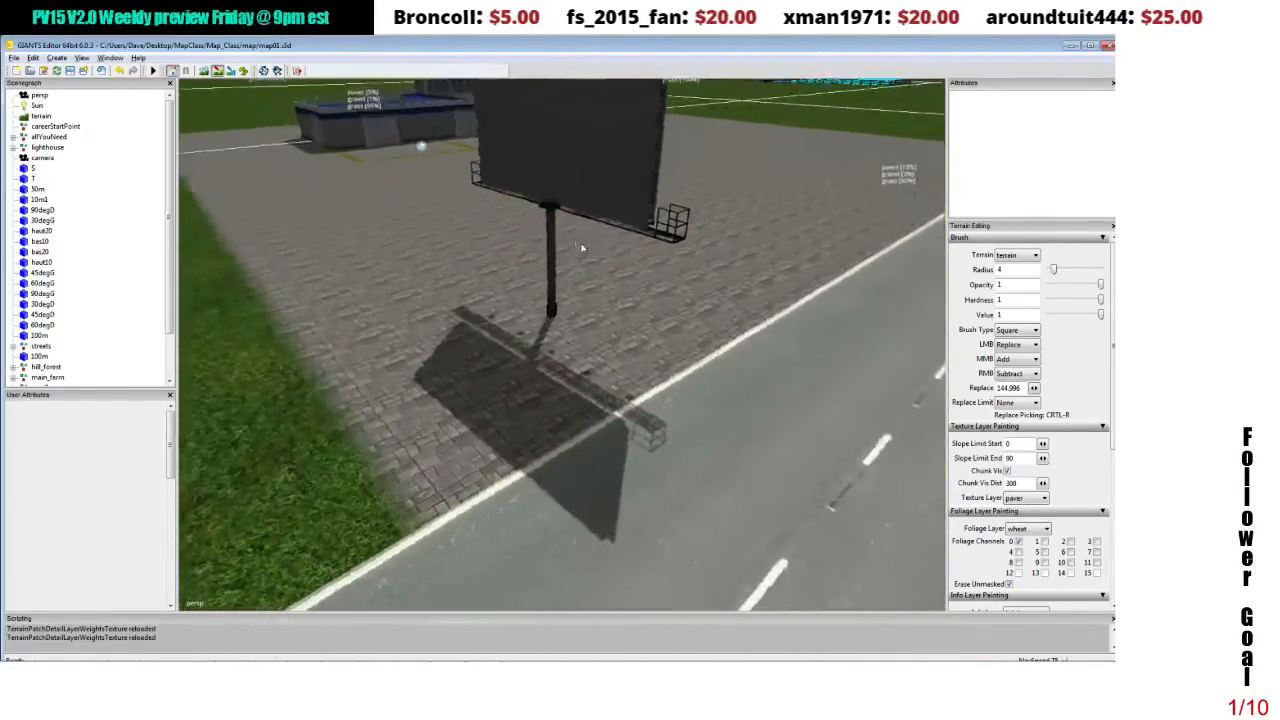
{"action": "scroll", "coordinate": [609, 226], "scroll_direction": "up", "scroll_amount": 6}
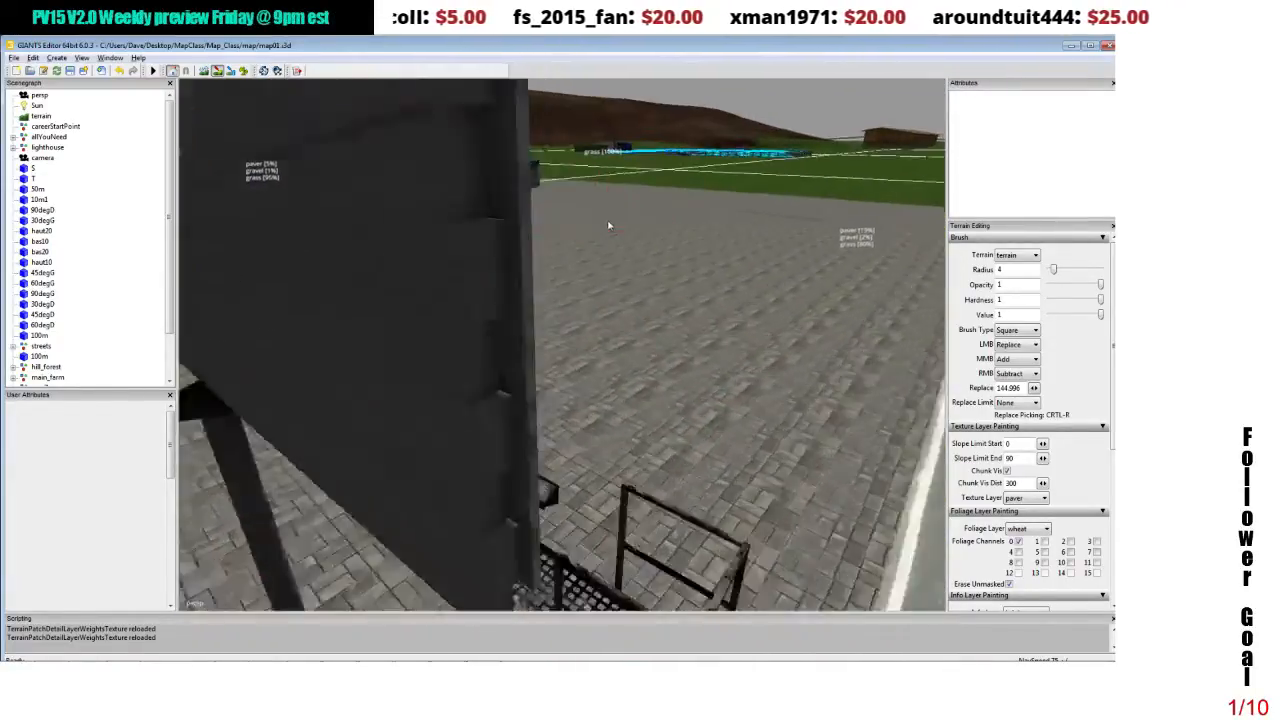
{"action": "left_click_drag", "start_coordinate": [606, 224], "coordinate": [534, 227]}
{"action": "scroll", "coordinate": [533, 222], "scroll_direction": "down", "scroll_amount": 2}
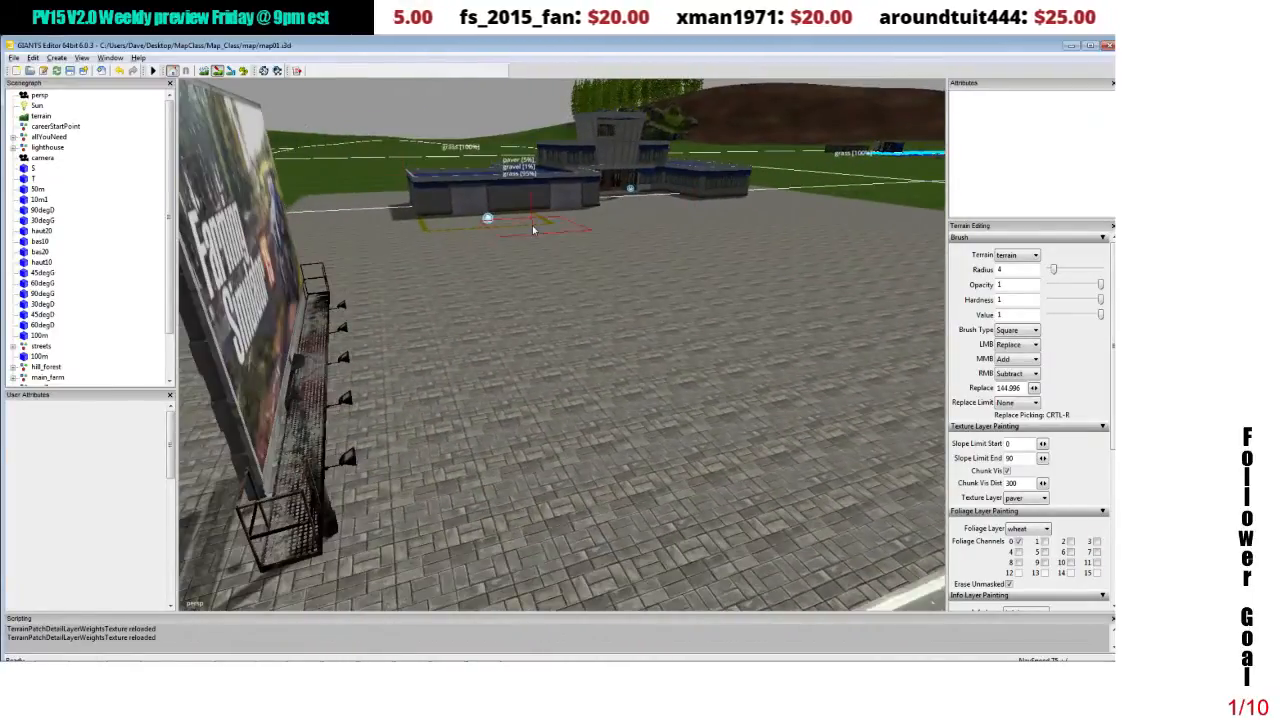
- Save the map, minimise the open programs and launch Farming Simulator 15 from the desktop
{"action": "left_click", "coordinate": [70, 72]}
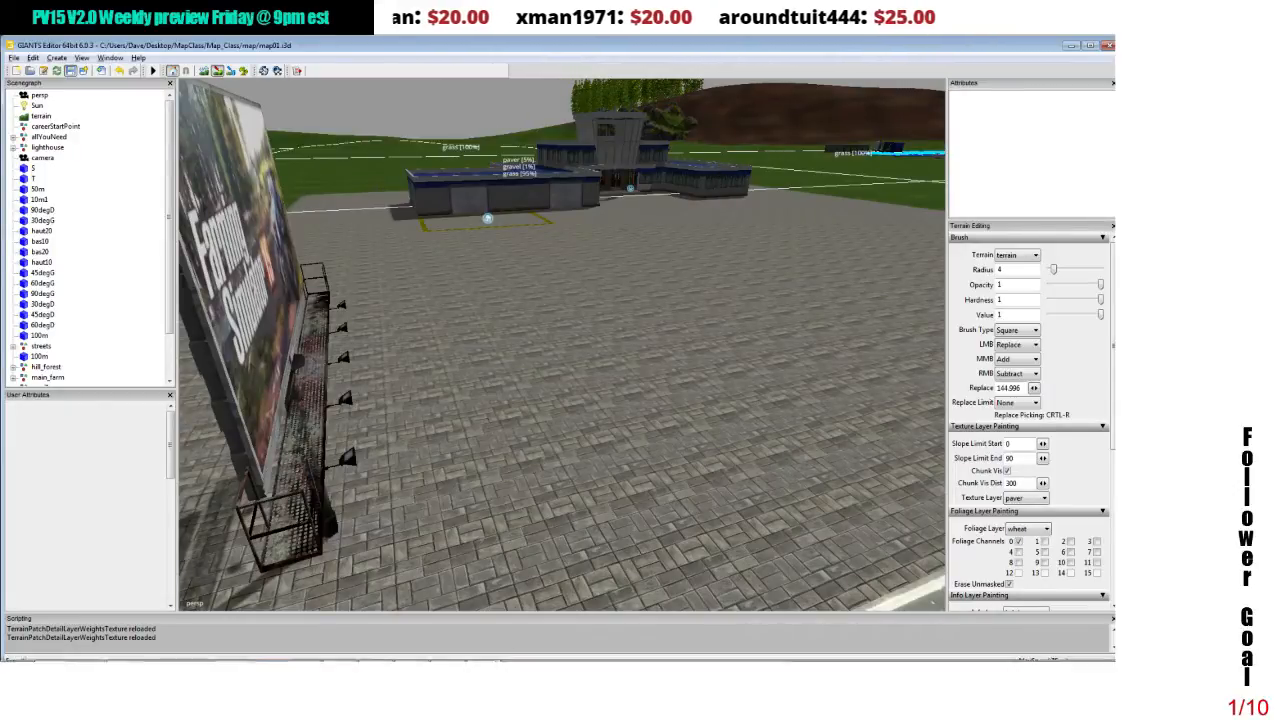
{"action": "mouse_move", "coordinate": [450, 657]}
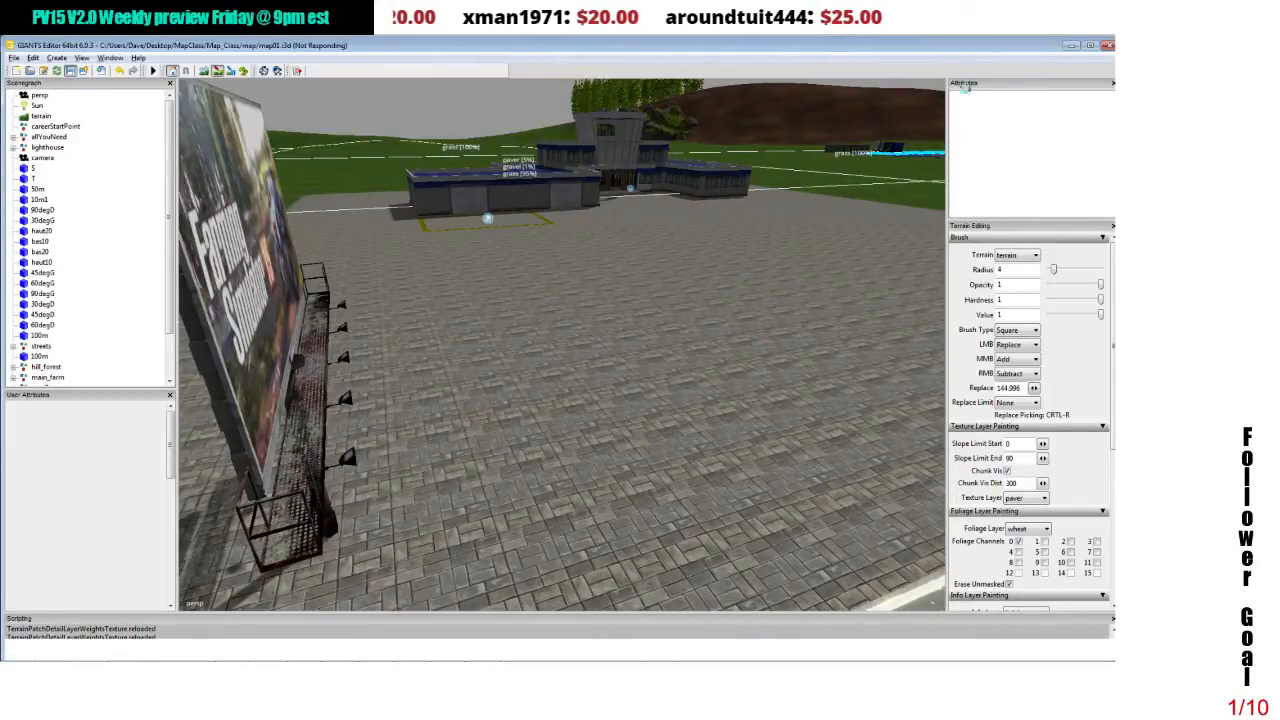
{"action": "left_click", "coordinate": [1070, 45]}
{"action": "mouse_move", "coordinate": [578, 655]}
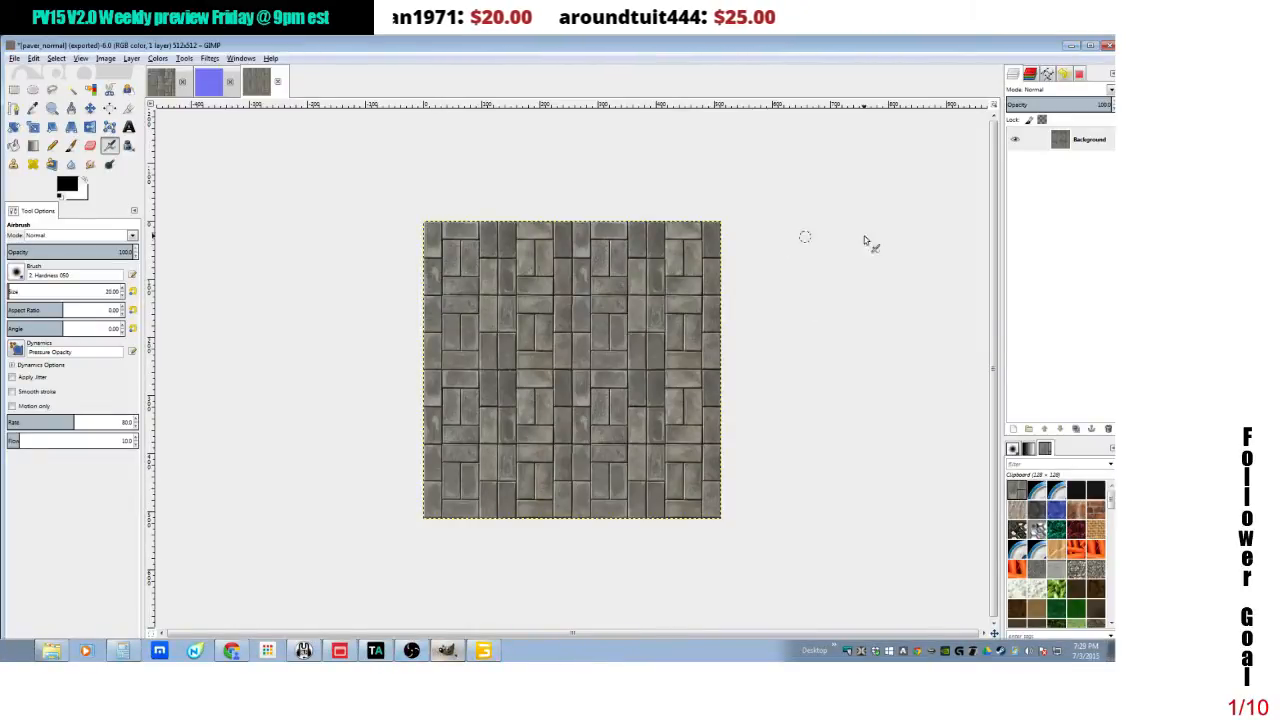
{"action": "left_click", "coordinate": [1070, 45]}
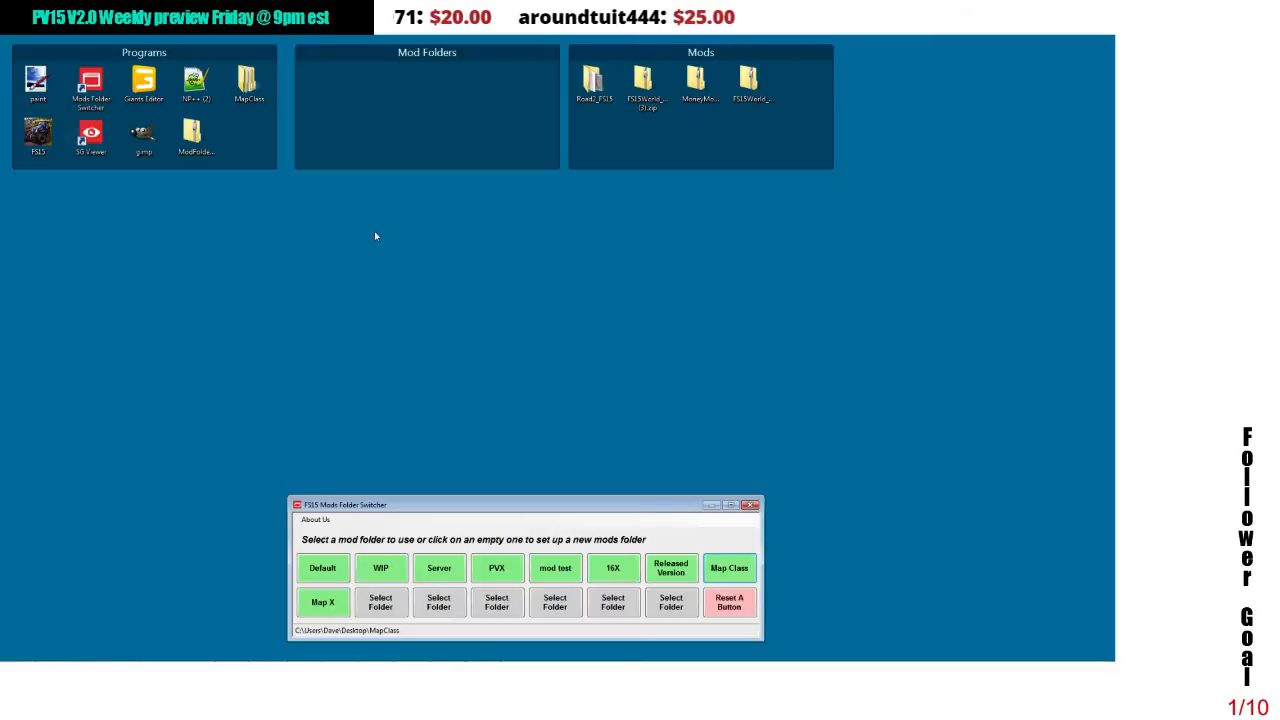
{"action": "double_click", "coordinate": [37, 137]}
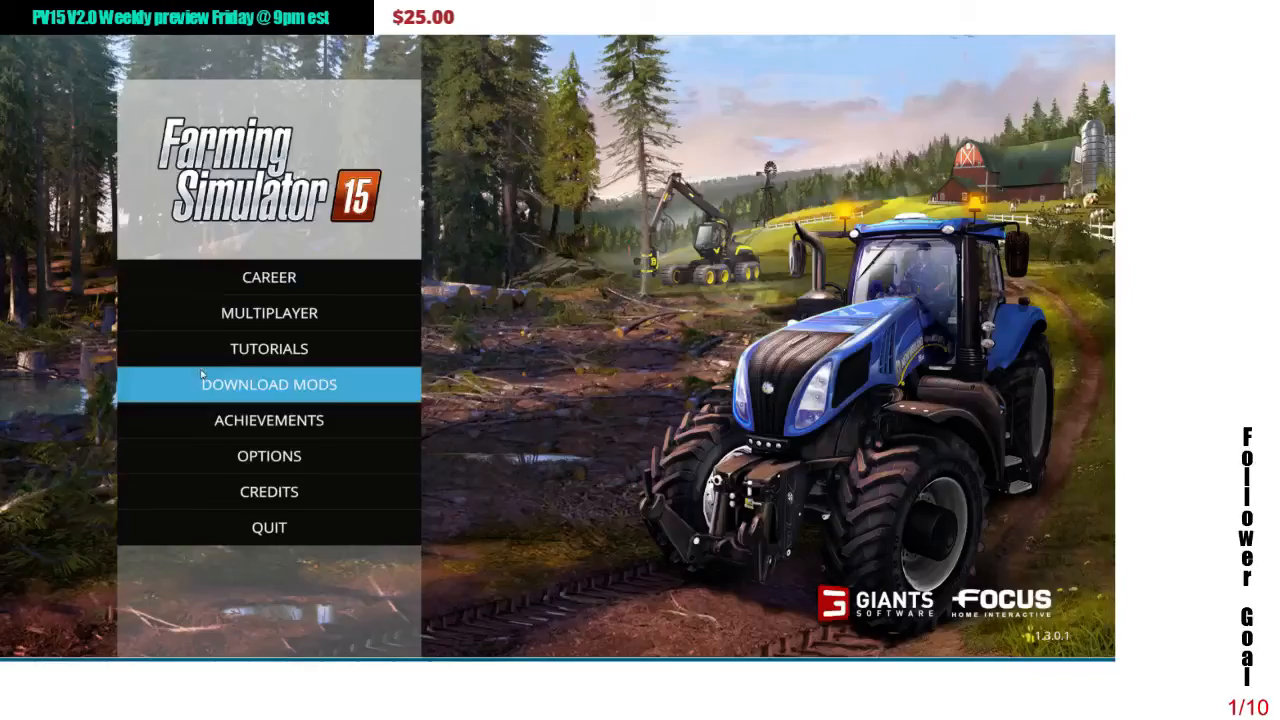
- Set up a new career in the unused Savegame 15 with Easy difficulty on the Sample Mod Map
{"action": "left_click", "coordinate": [233, 289]}
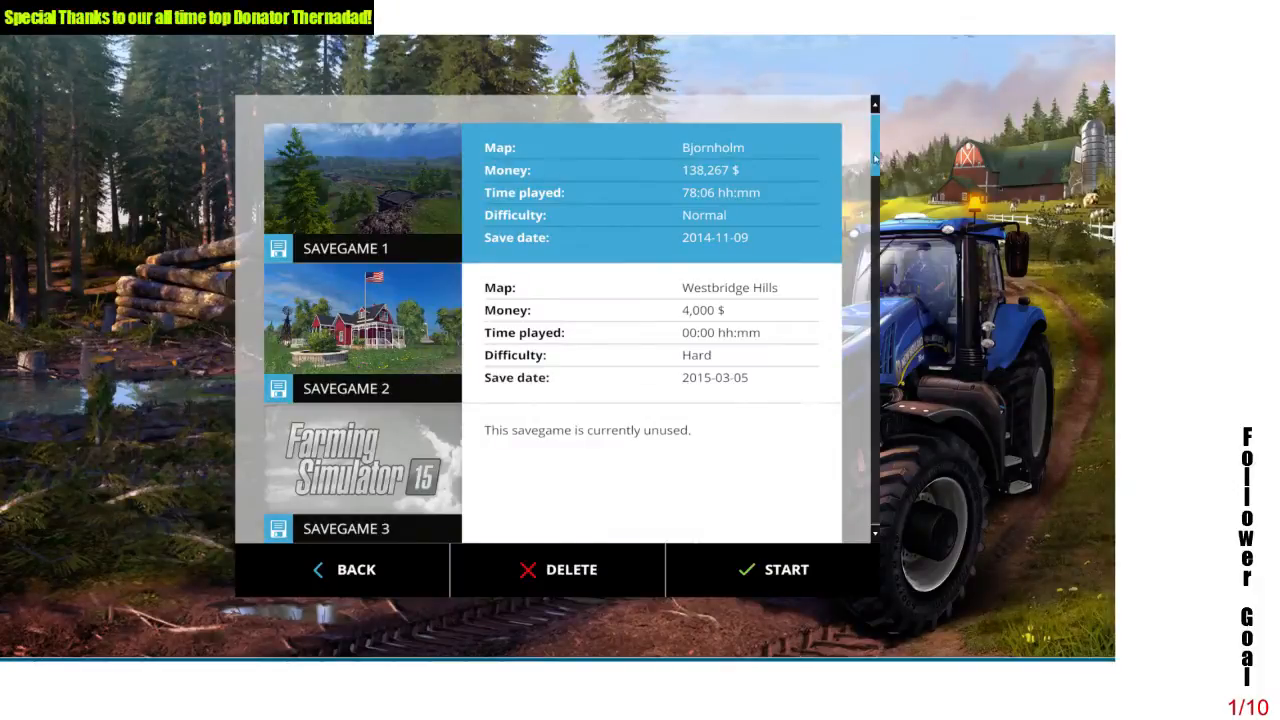
{"action": "left_click_drag", "start_coordinate": [870, 160], "coordinate": [893, 425]}
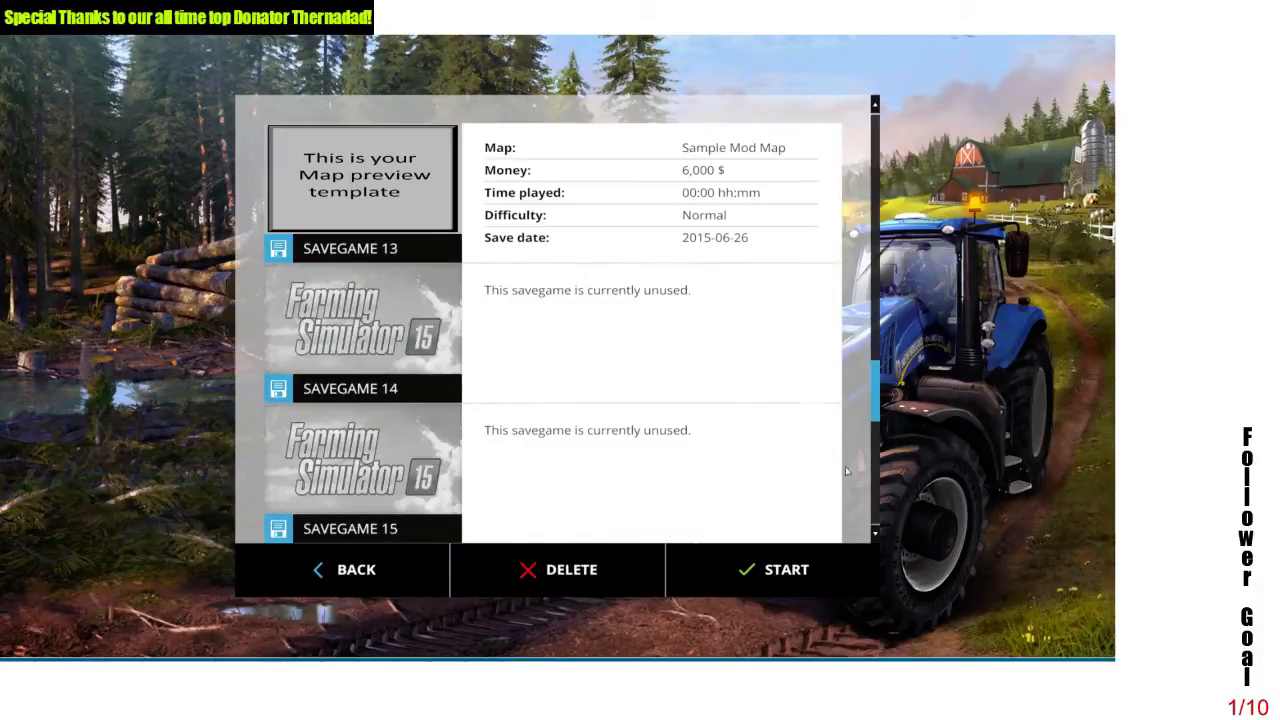
{"action": "left_click", "coordinate": [739, 518]}
{"action": "left_click", "coordinate": [780, 569]}
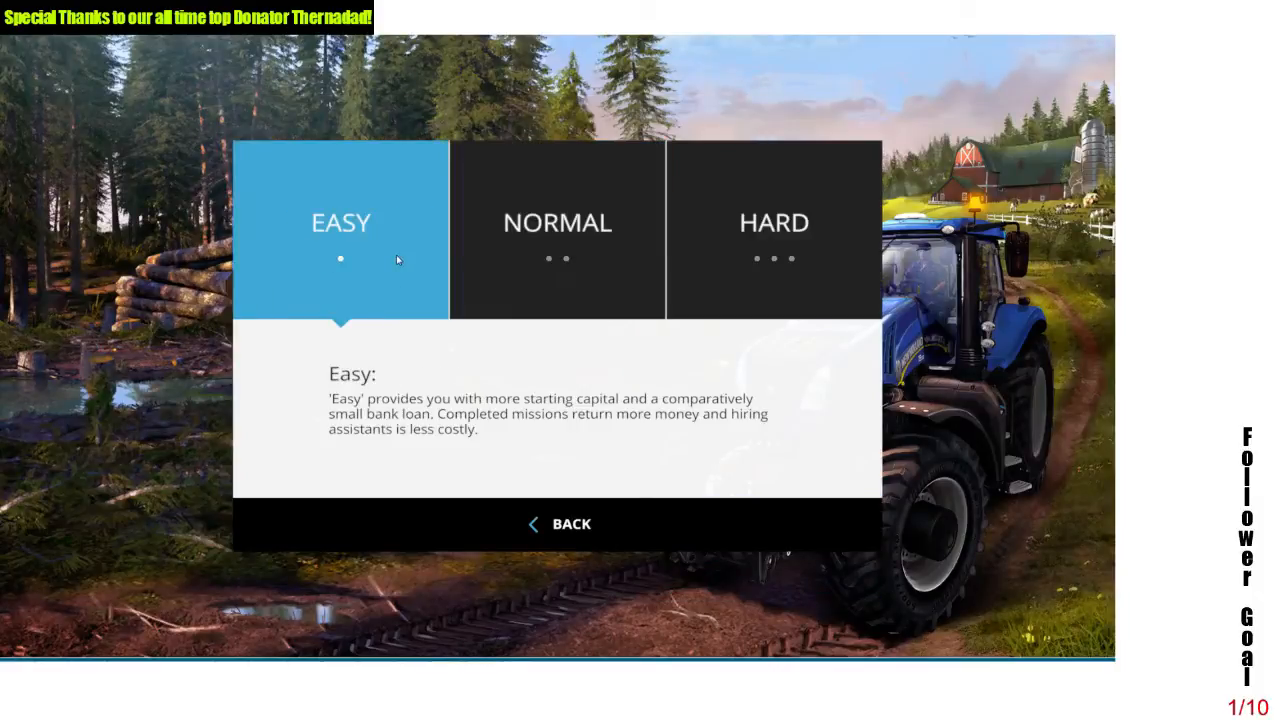
{"action": "left_click", "coordinate": [397, 258]}
{"action": "left_click", "coordinate": [656, 550]}
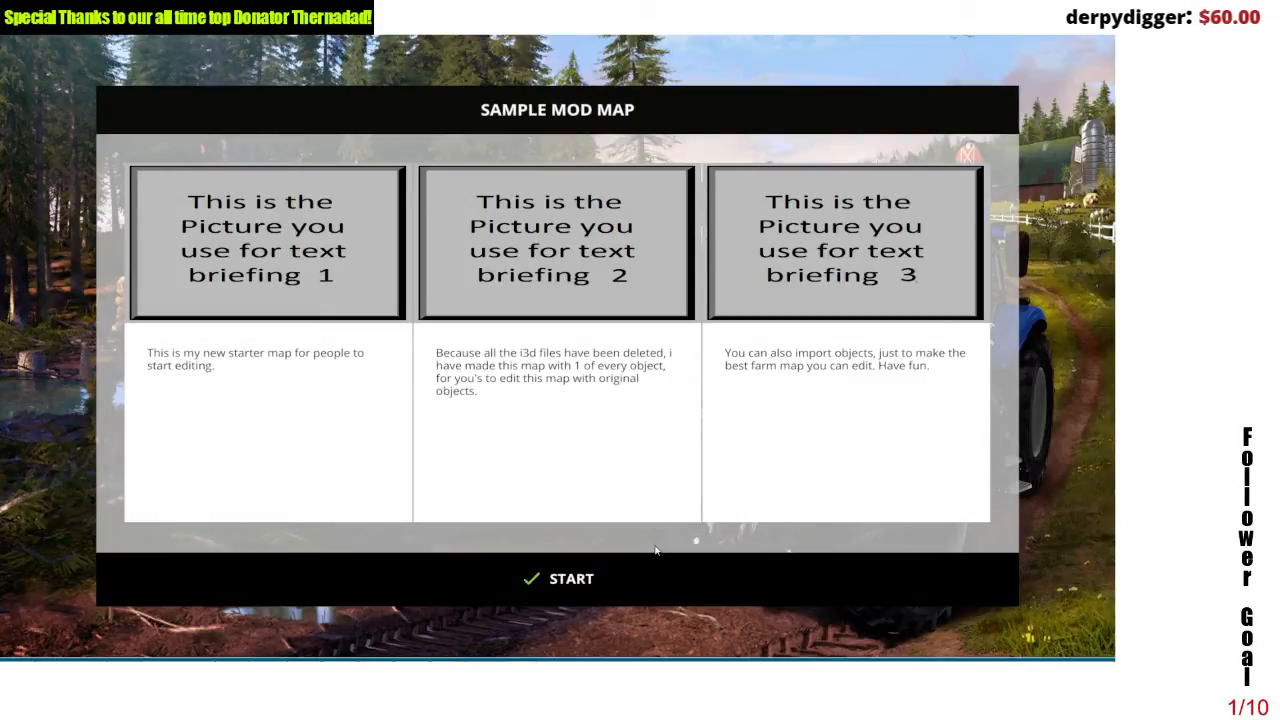
- Start the Sample Mod Map career, decline the guided tour and dismiss the tour notice
{"action": "left_click", "coordinate": [623, 569]}
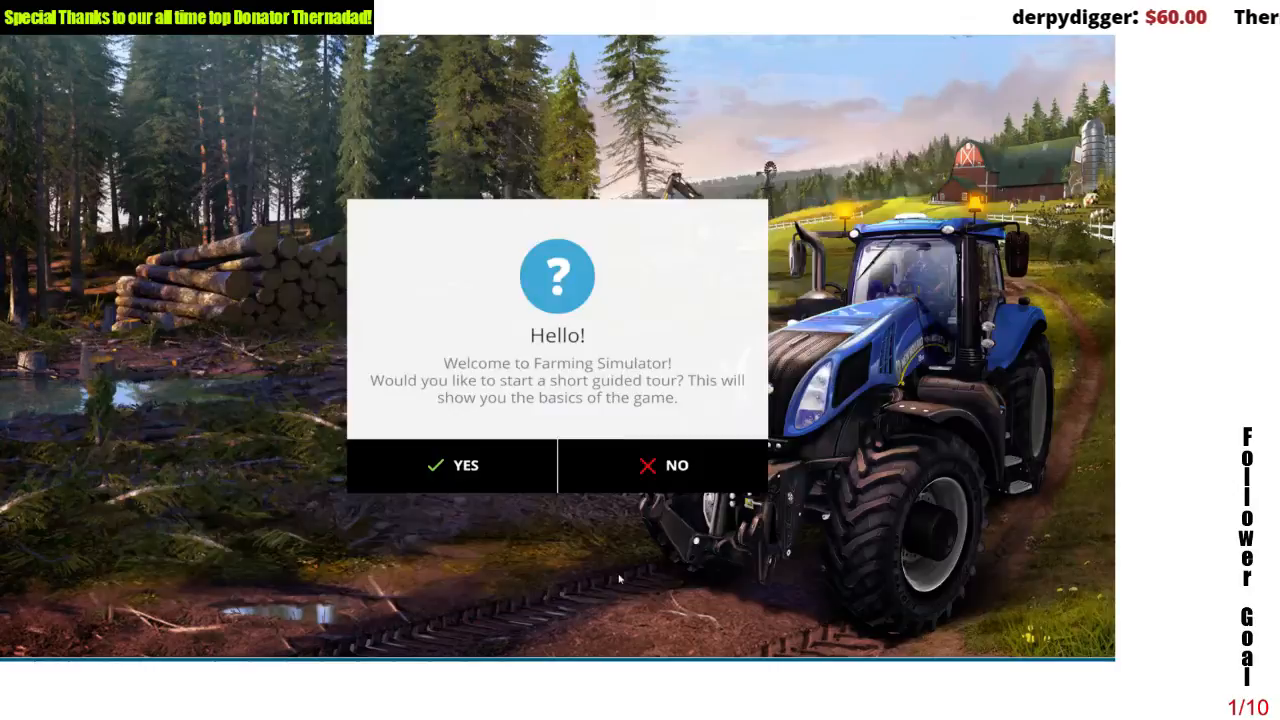
{"action": "left_click", "coordinate": [647, 465]}
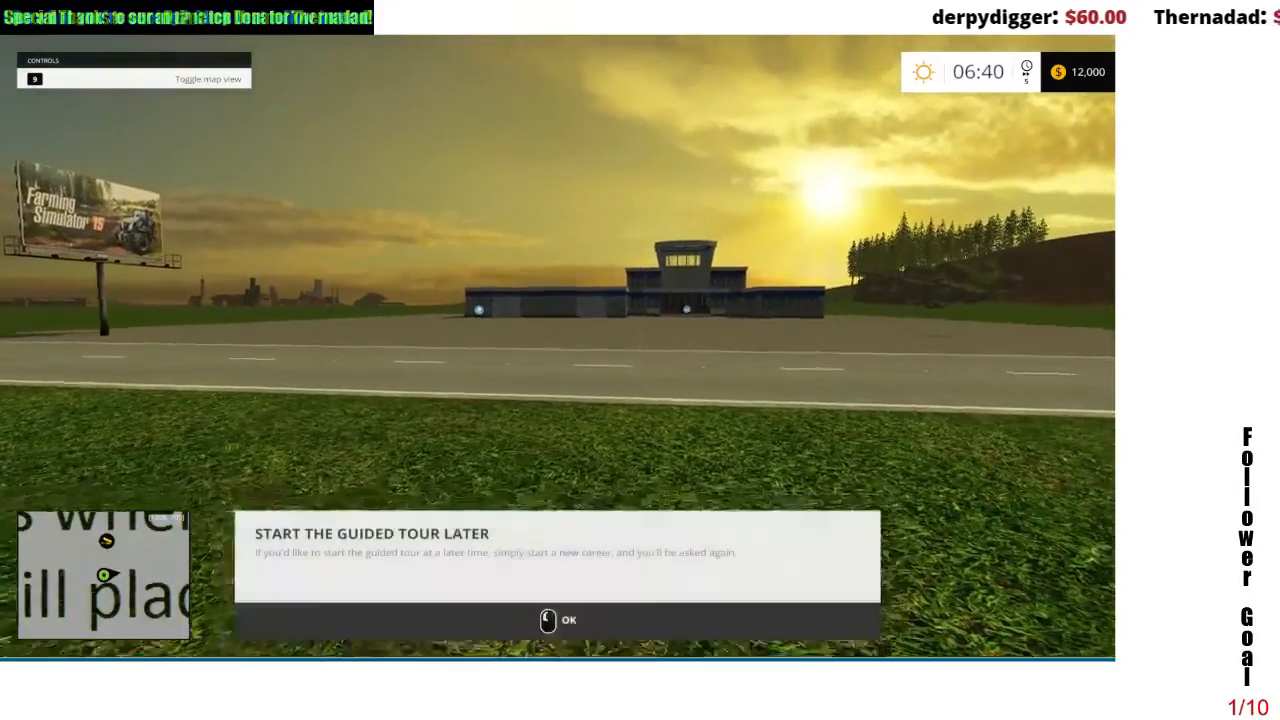
{"action": "left_click", "coordinate": [558, 620]}
- Walk across the road onto the paved yard and examine the paver texture near the road edge, billboard and blue-roofed building
{"action": "key", "text": "w"}
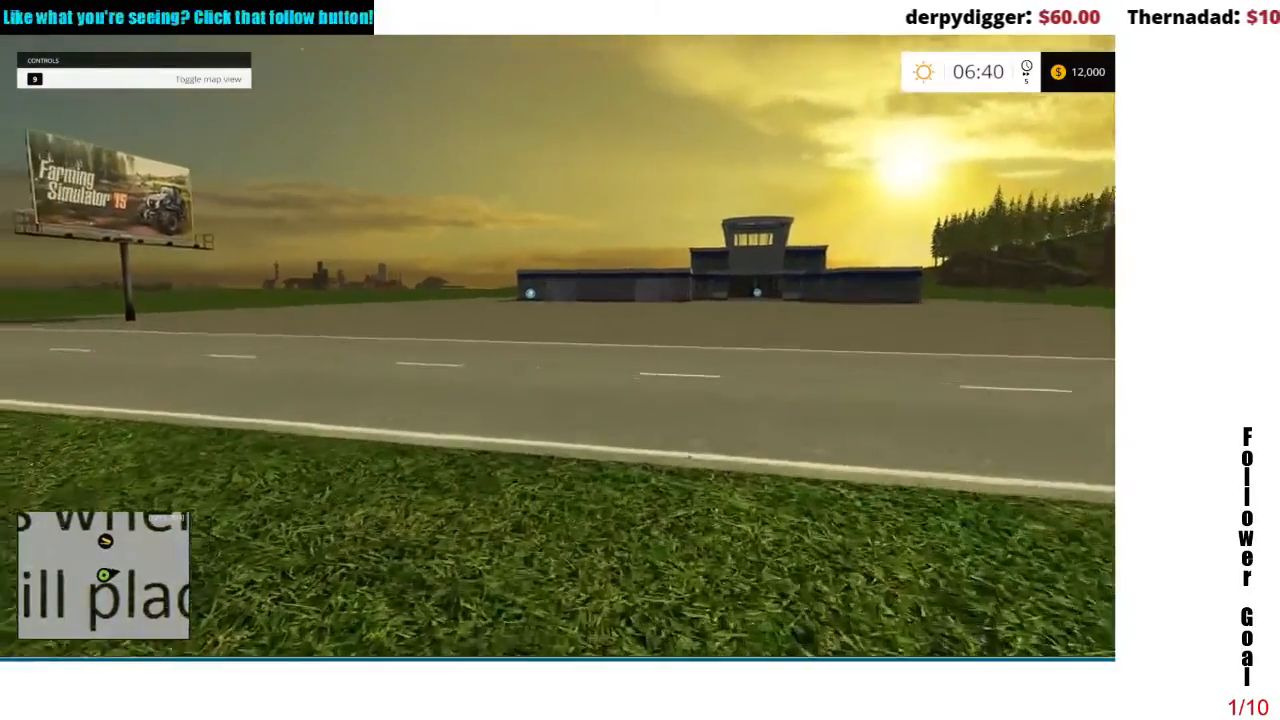
{"action": "key", "text": "w"}
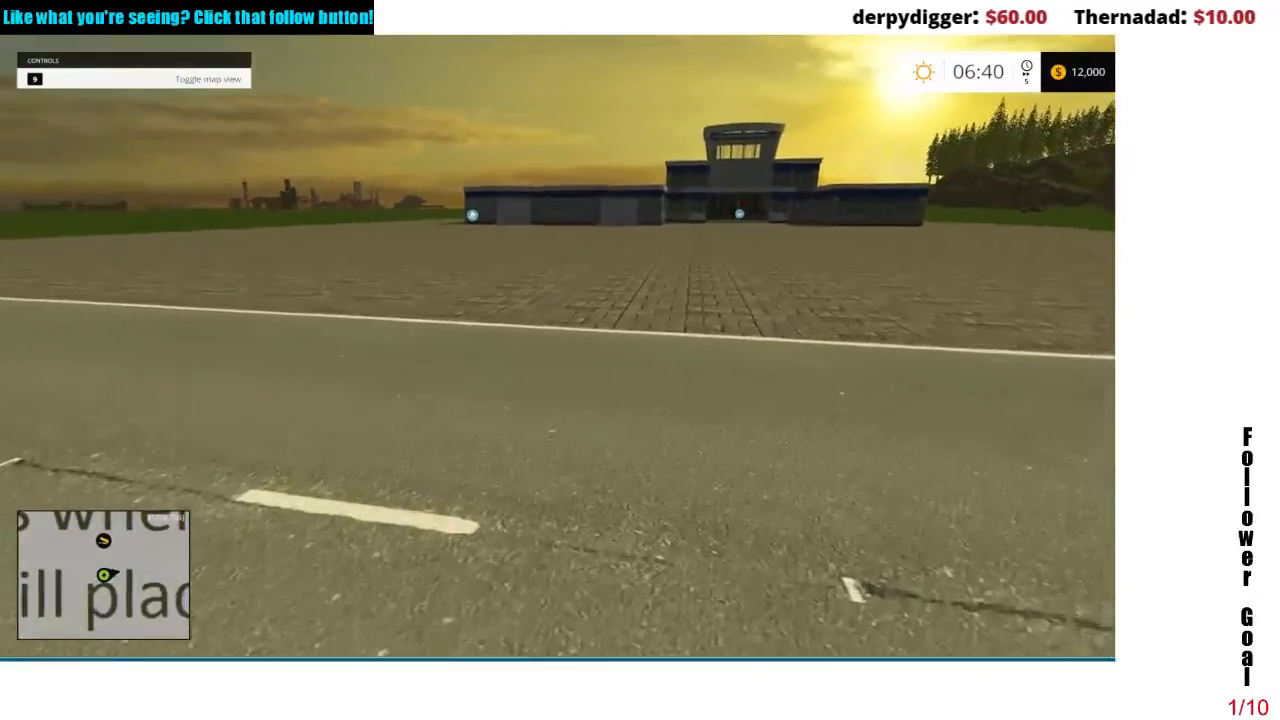
{"action": "key", "text": "w"}
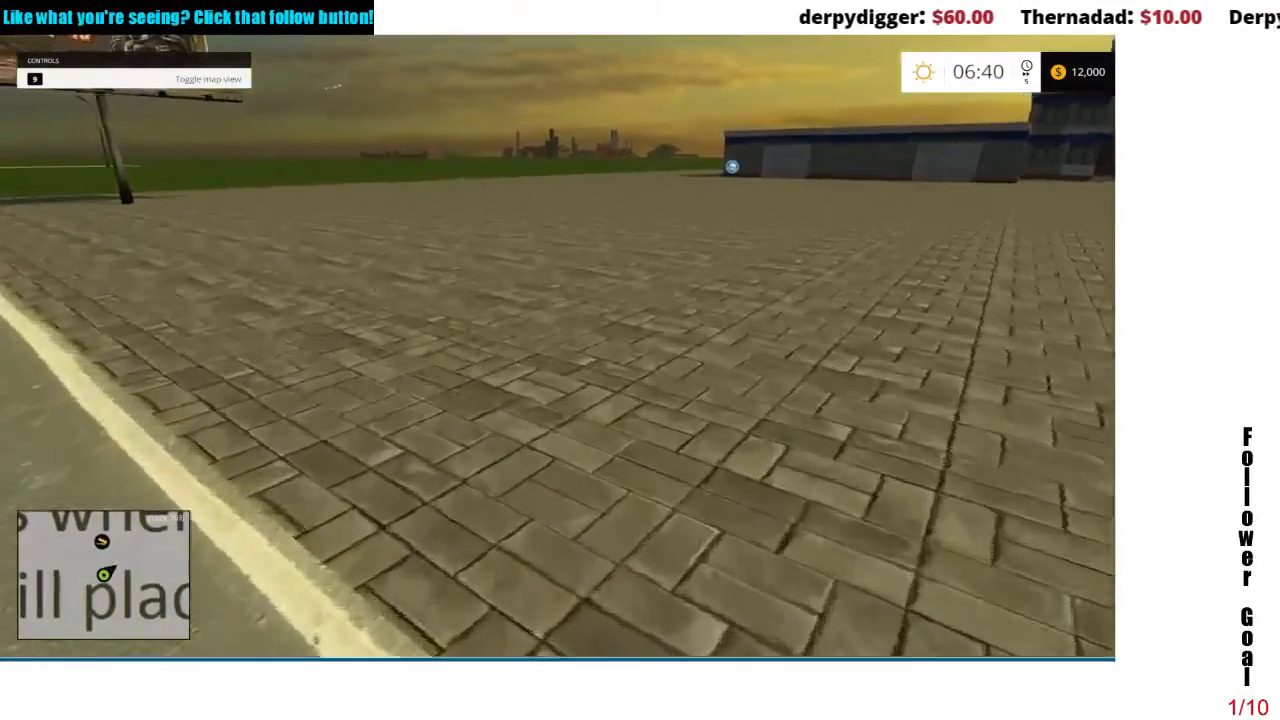
{"action": "key", "text": "w"}
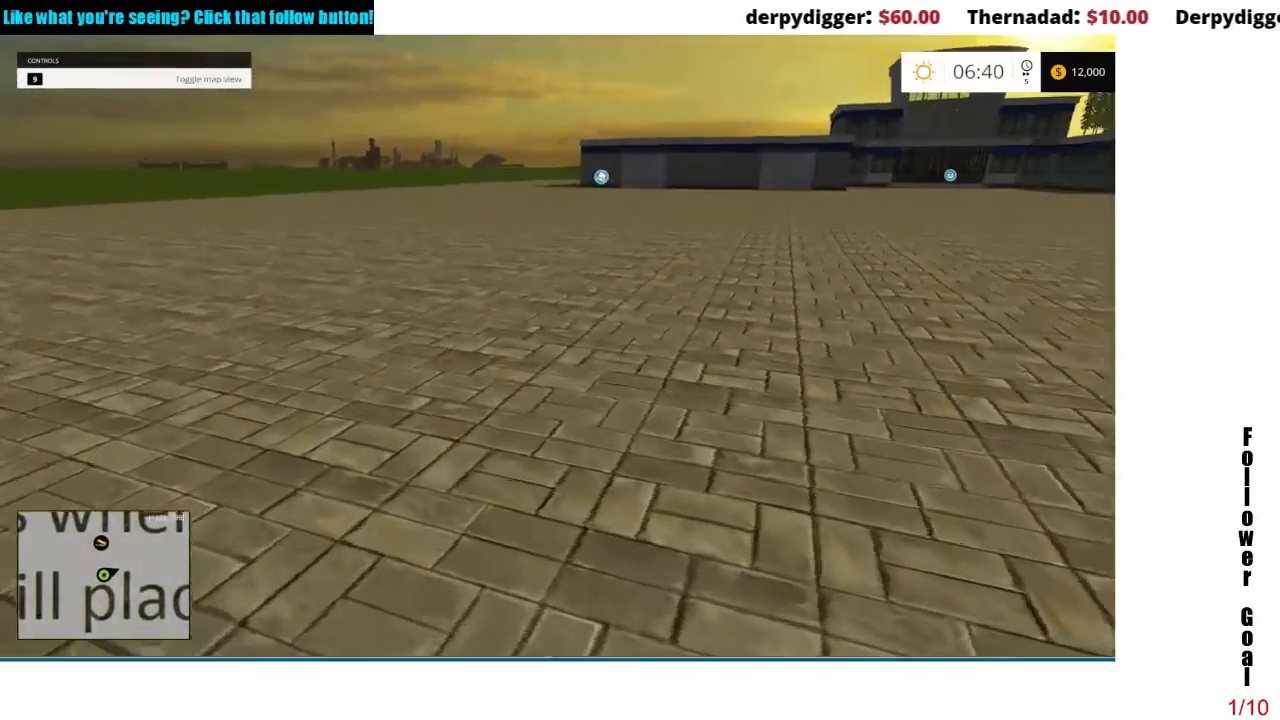
{"action": "key", "text": "w"}
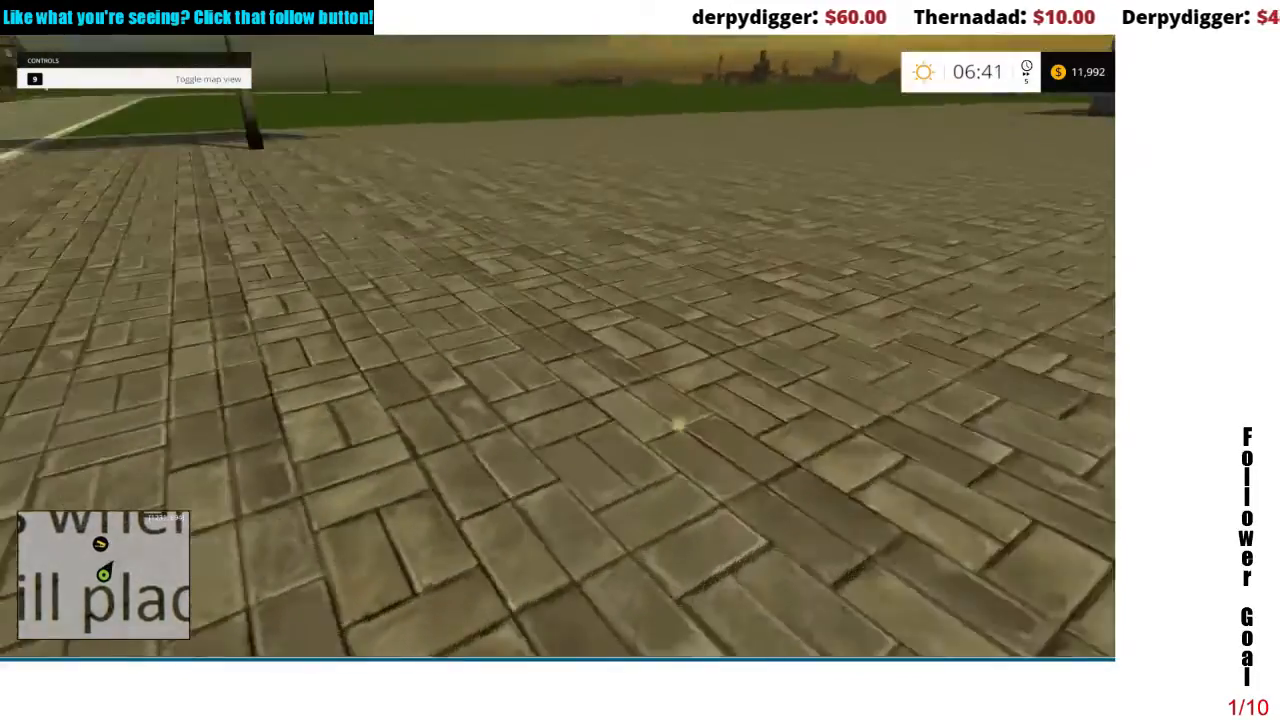
{"action": "key", "text": "w"}
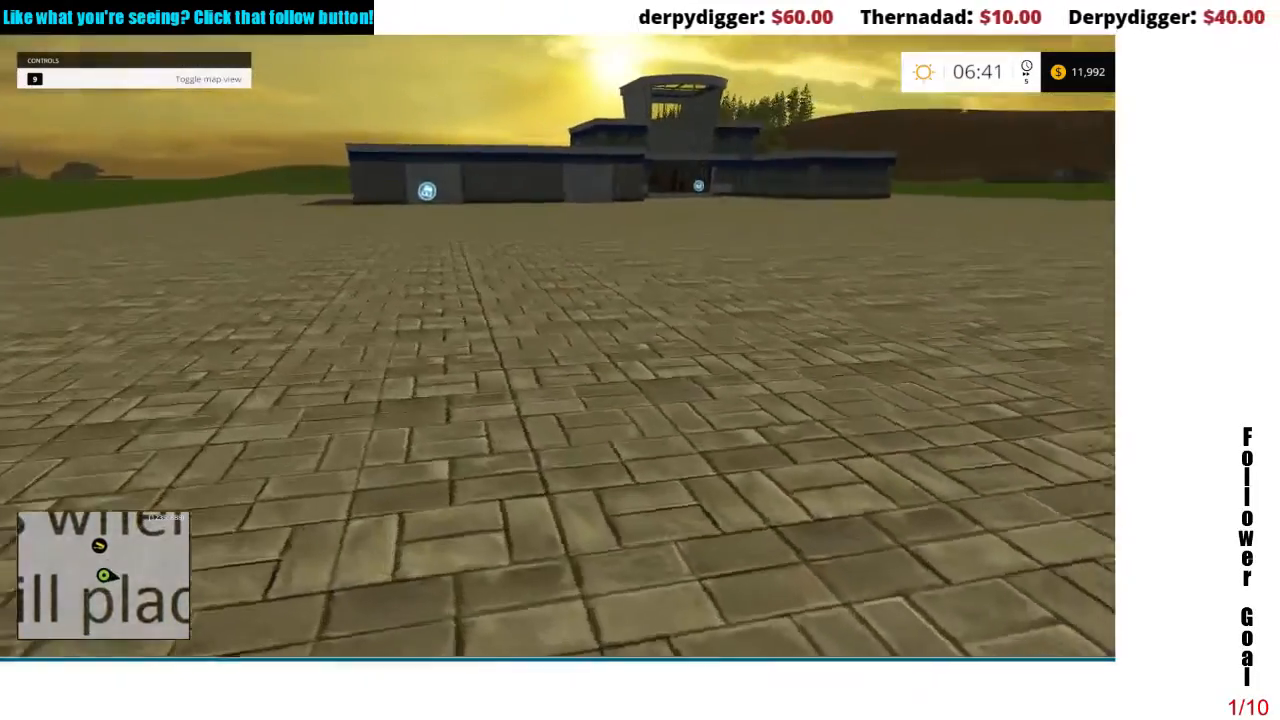
{"action": "key", "text": "w"}
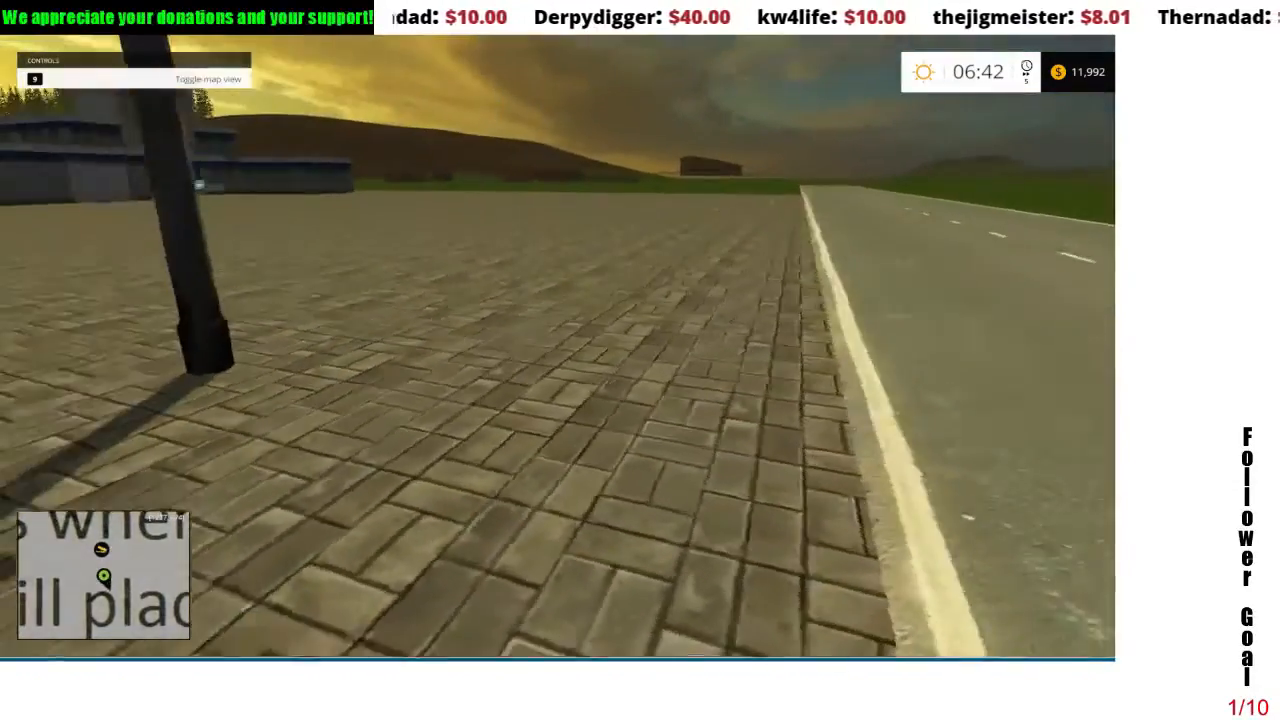
{"action": "key", "text": "w"}
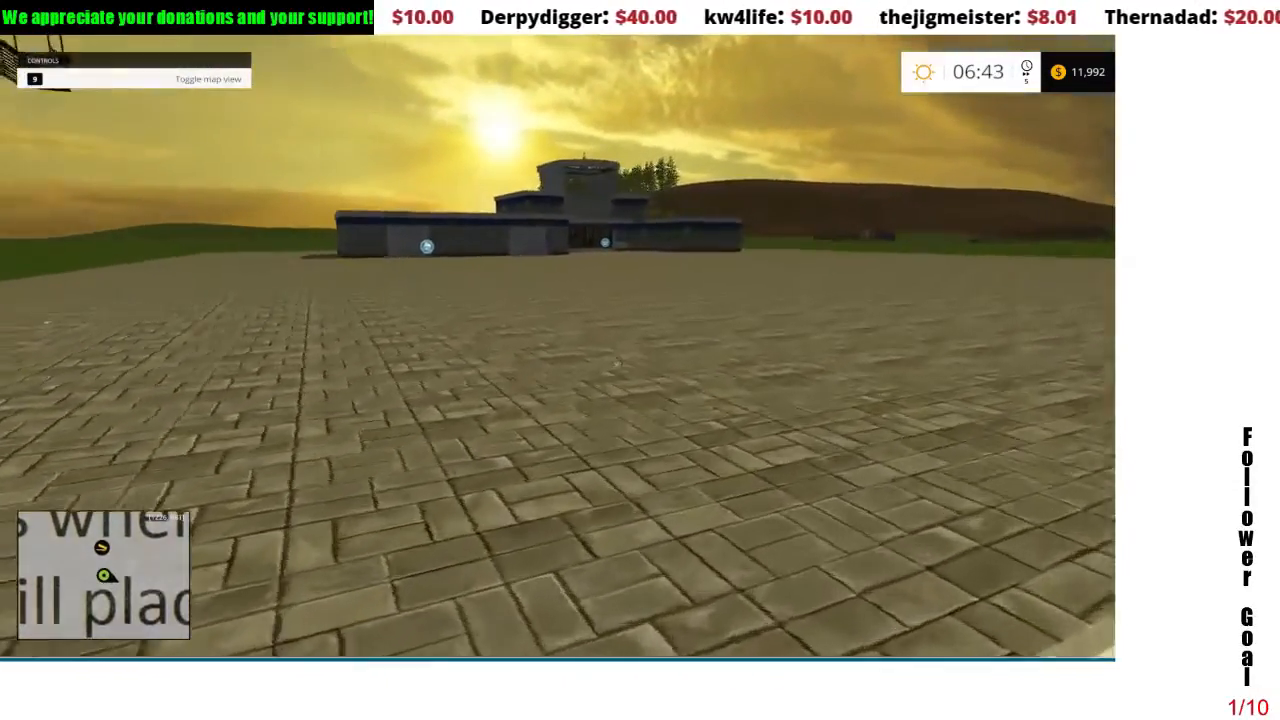
{"action": "key", "text": "w"}
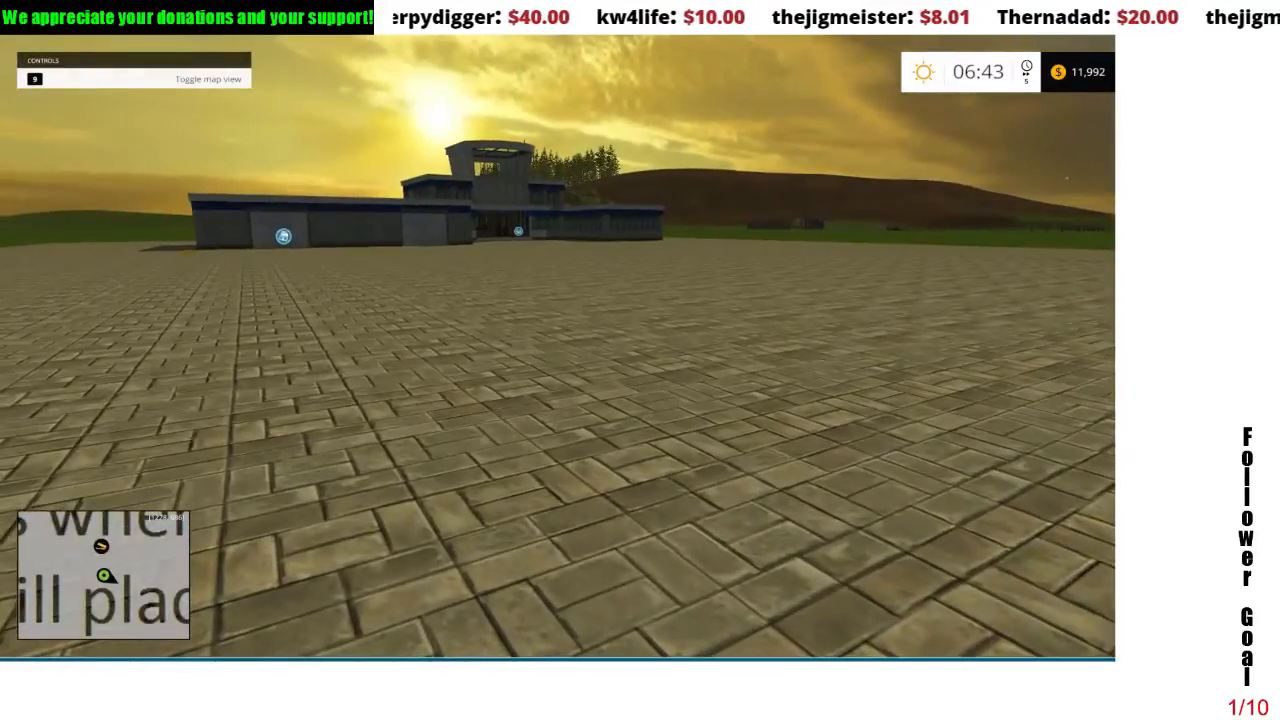
- End the career without saving and quit Farming Simulator 15 to the desktop
{"action": "key", "text": "Escape"}
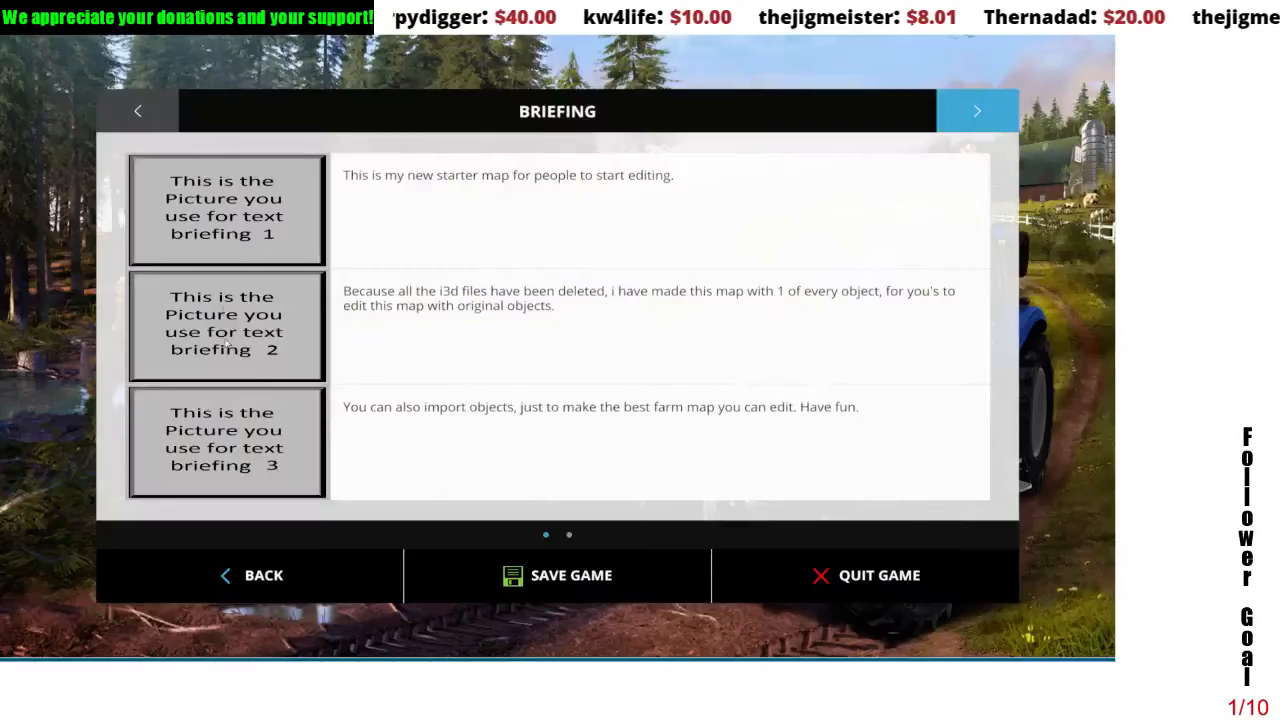
{"action": "left_click", "coordinate": [801, 587]}
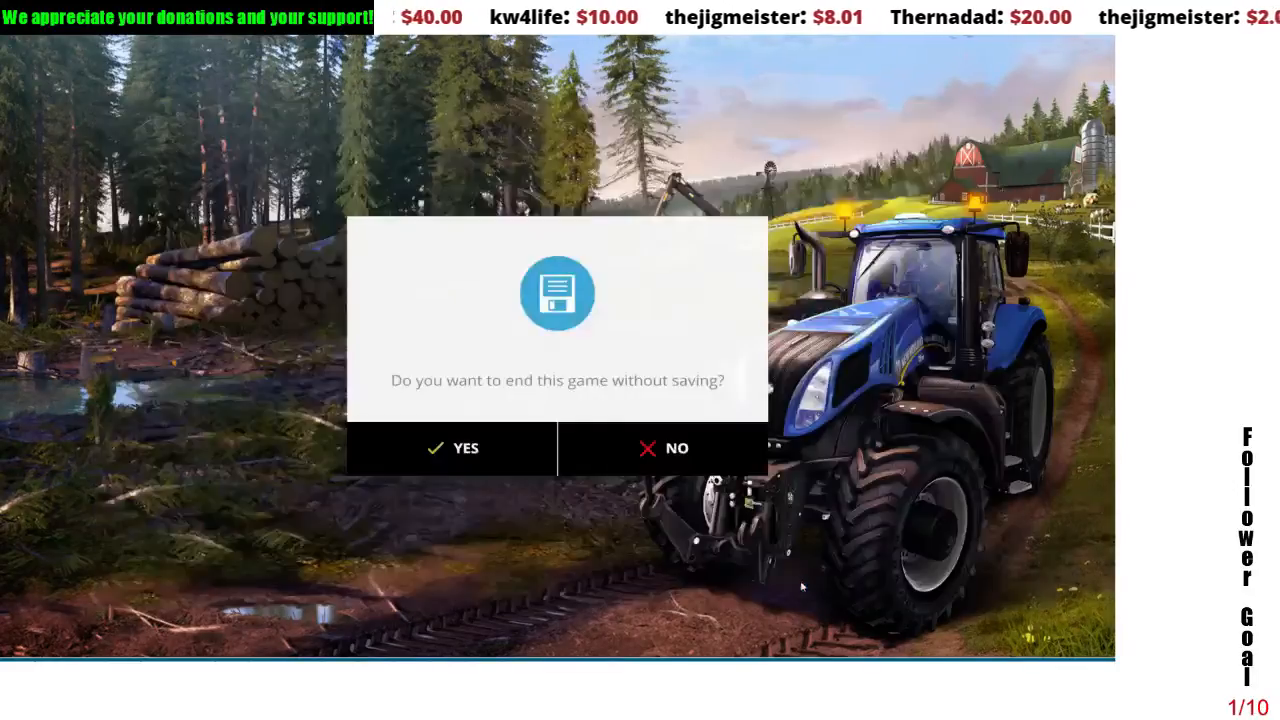
{"action": "left_click", "coordinate": [479, 471]}
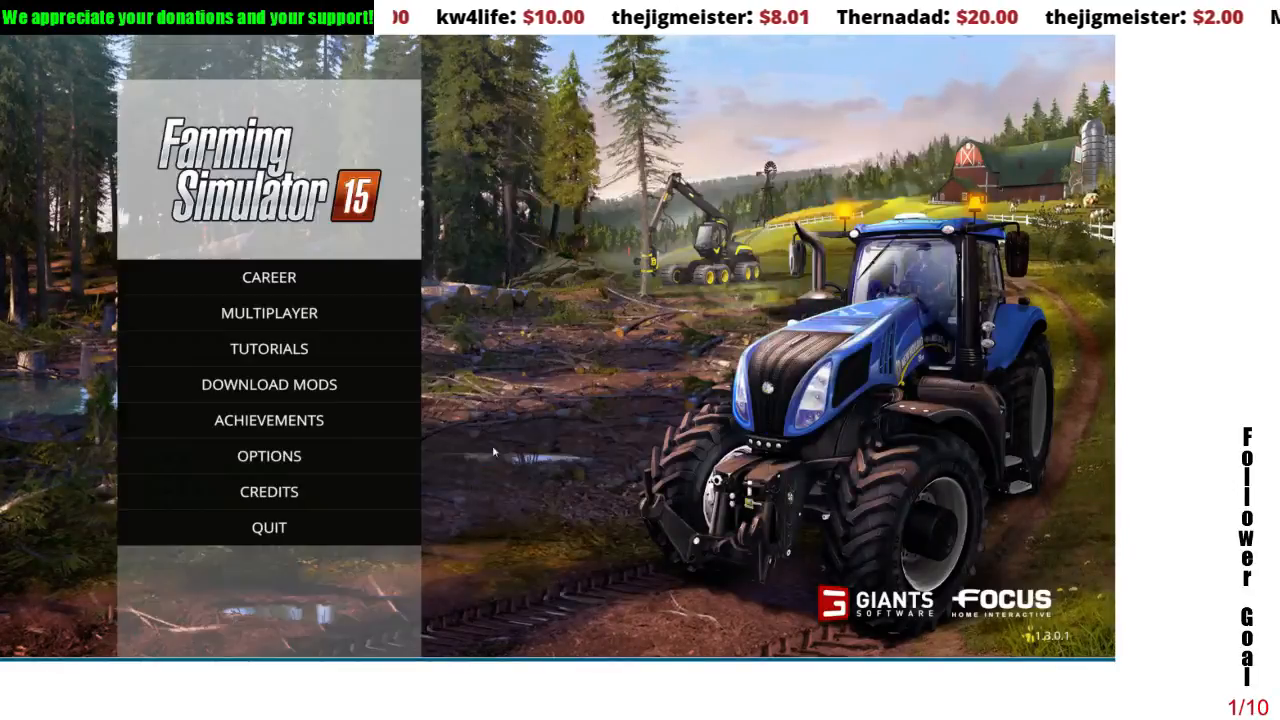
{"action": "left_click", "coordinate": [200, 530]}
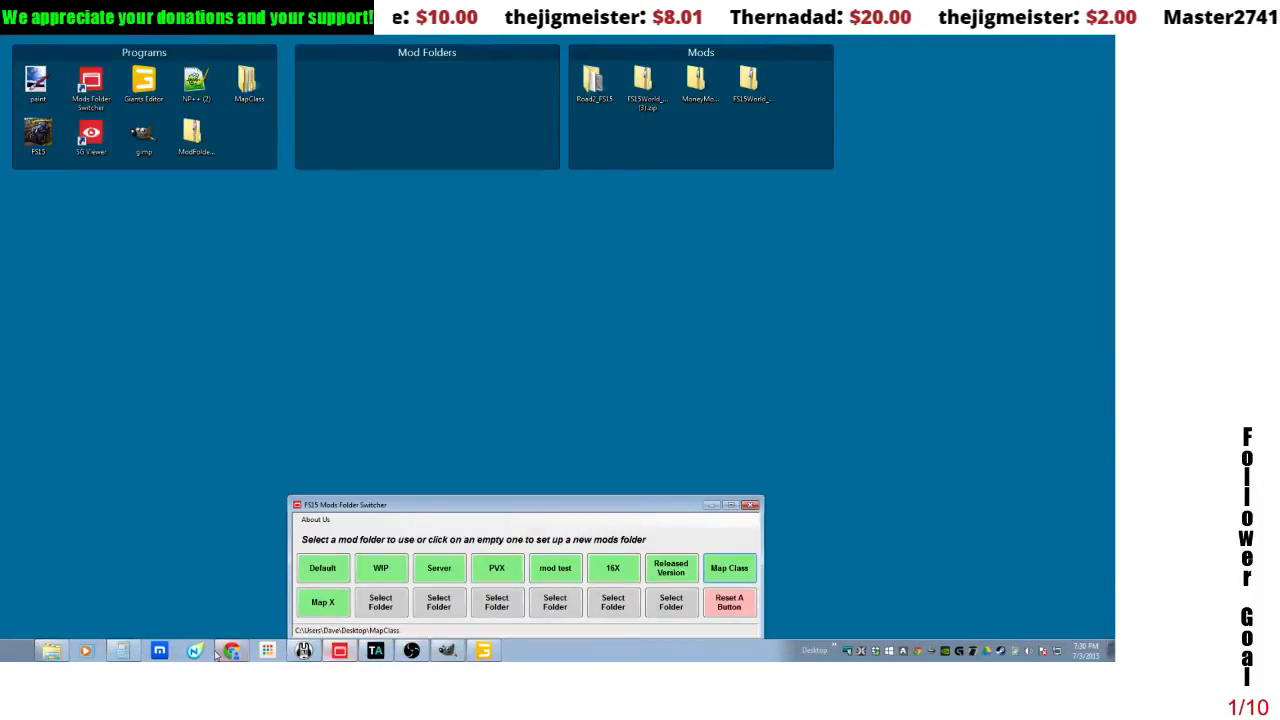
- Switch to Chrome and search Google for "seamless slate texture"
{"action": "left_click", "coordinate": [231, 651]}
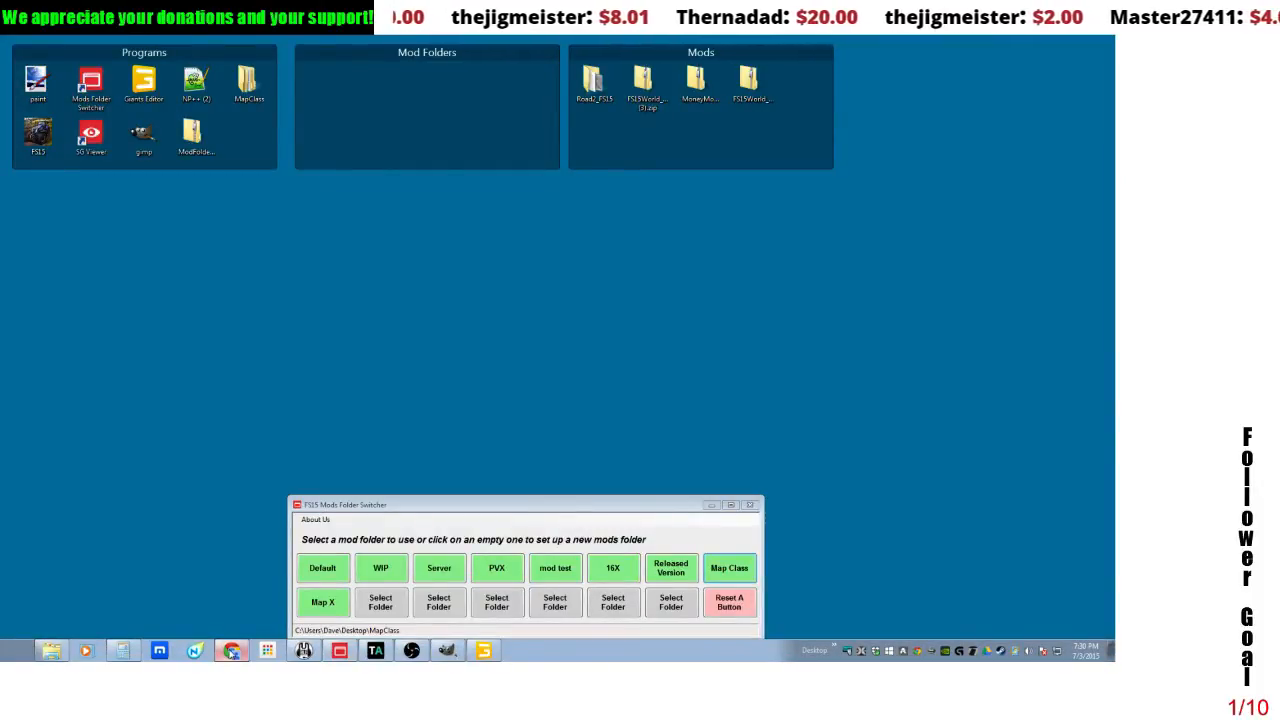
{"action": "left_click", "coordinate": [241, 654]}
{"action": "left_click", "coordinate": [241, 654]}
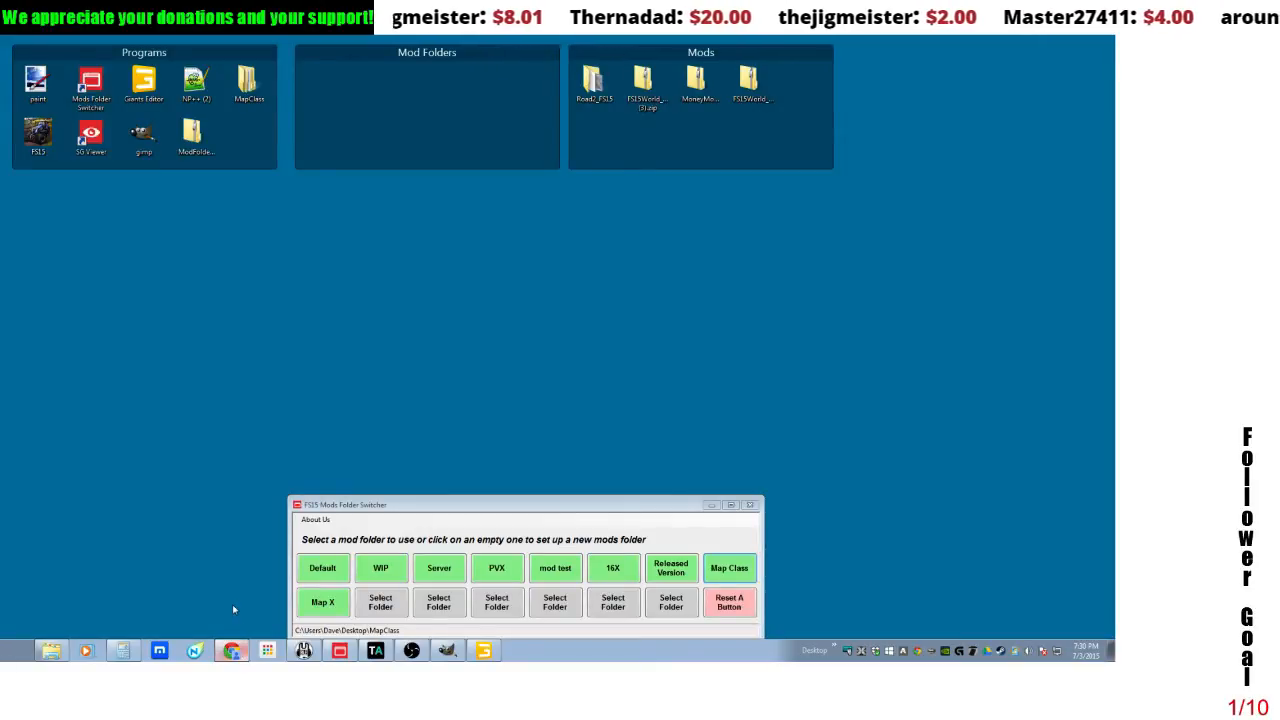
{"action": "left_click", "coordinate": [231, 651]}
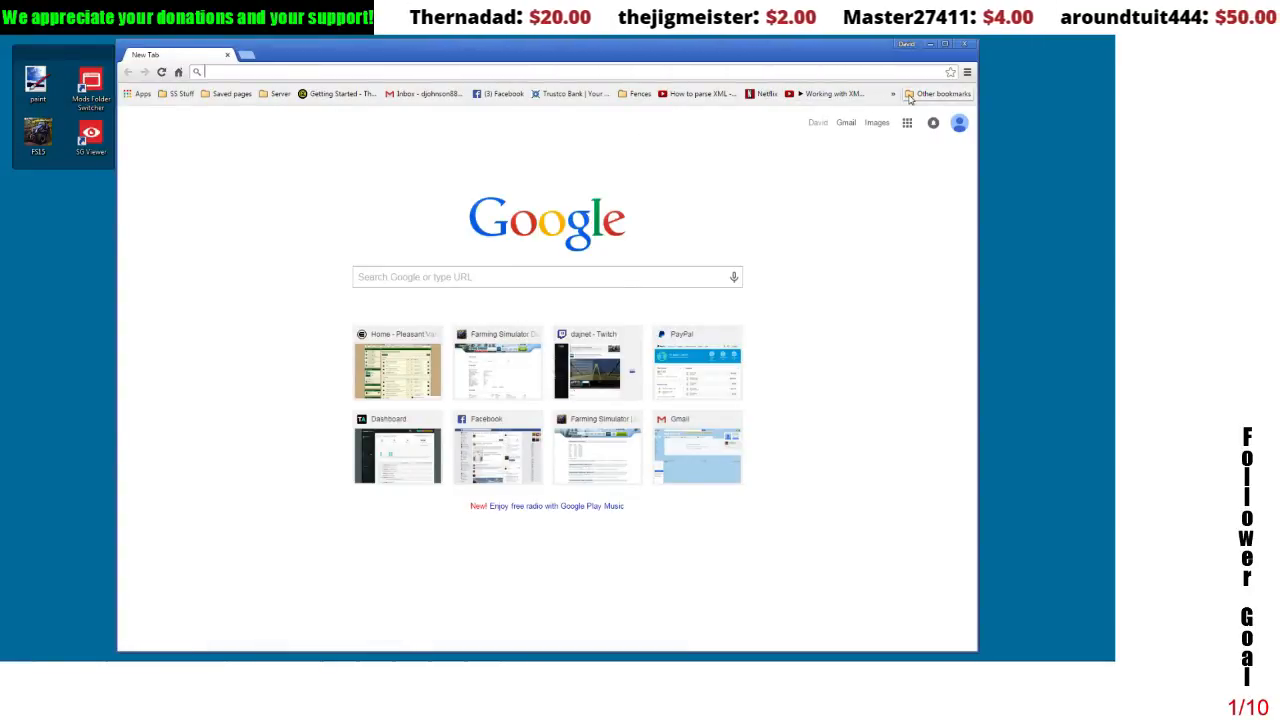
{"action": "left_click", "coordinate": [511, 286]}
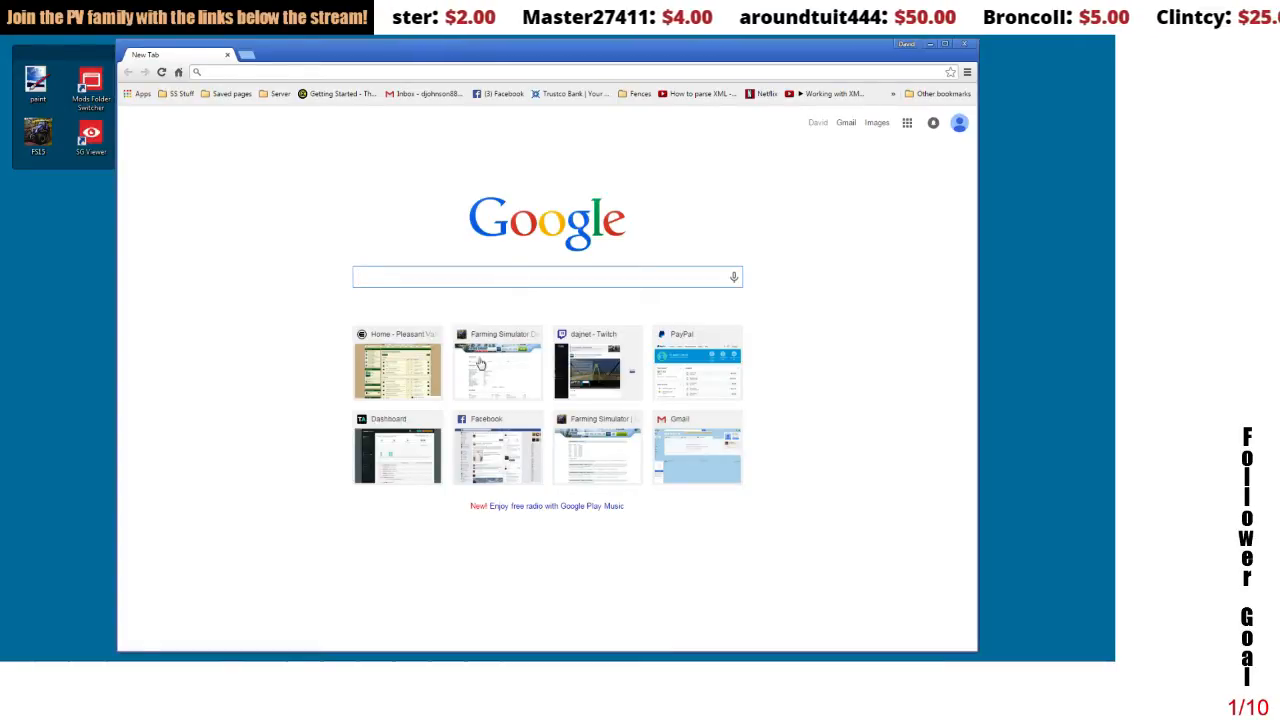
{"action": "mouse_move", "coordinate": [508, 660]}
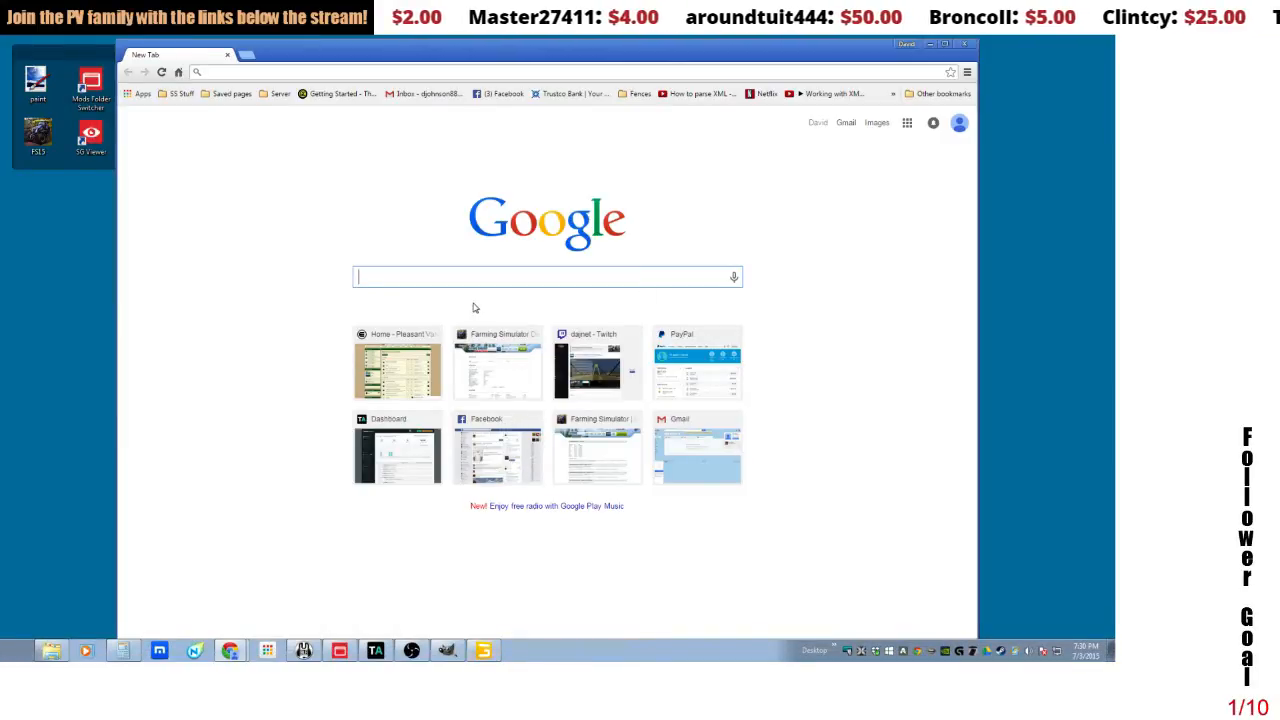
{"action": "left_click", "coordinate": [469, 276]}
{"action": "type", "text": "seamles"}
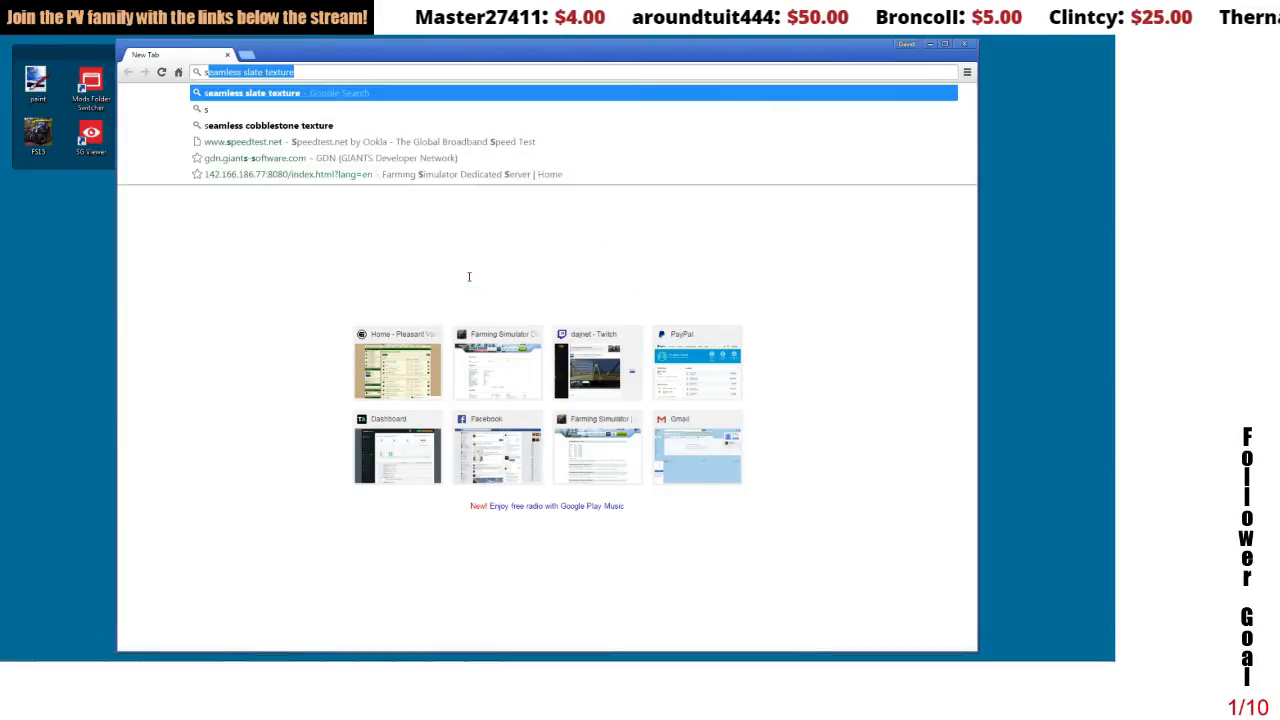
{"action": "type", "text": "s"}
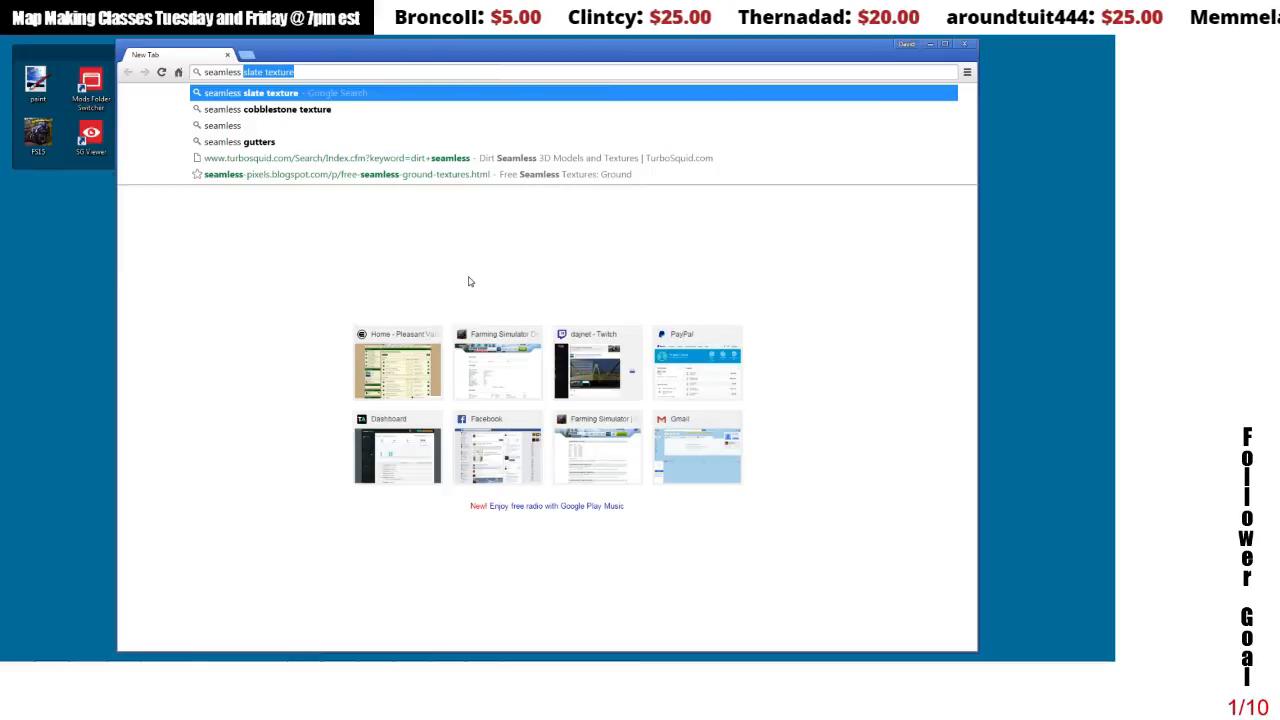
{"action": "key", "text": "Return"}
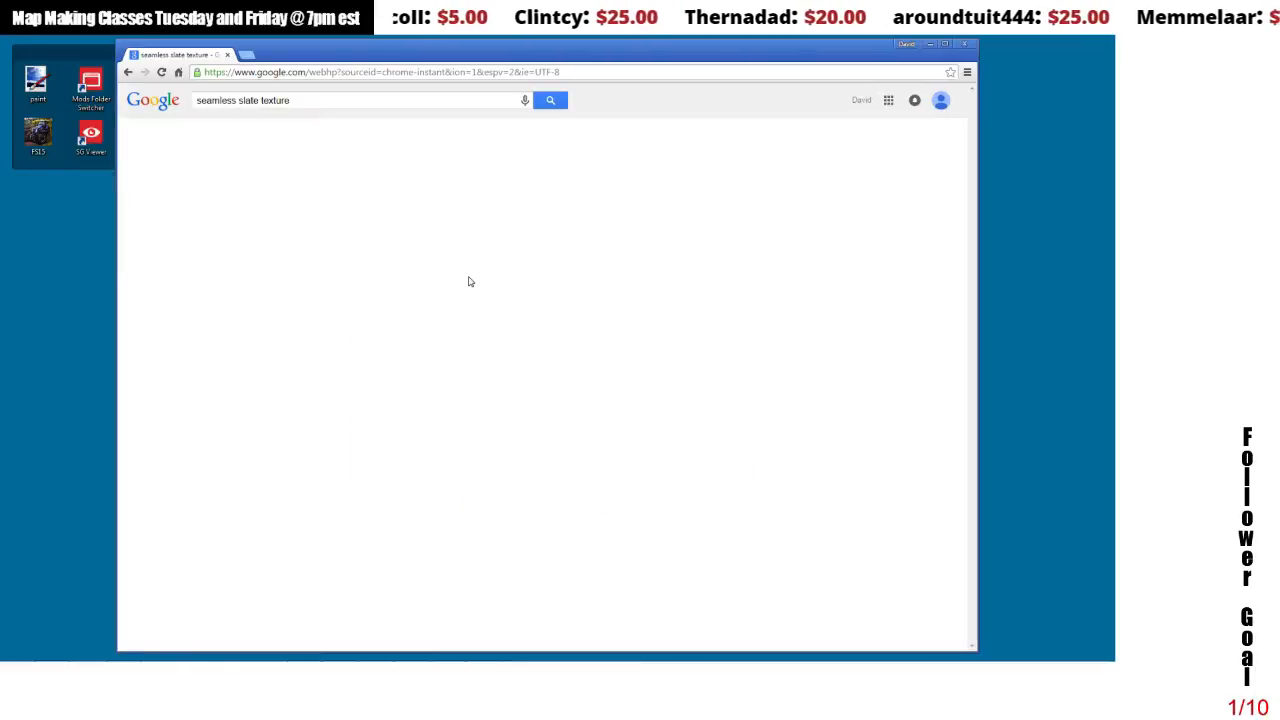
- Browse the image results, preview the Slate Stone Wall Texture, and open the SWTEXTURE slate flagstones image at full size
{"action": "left_click", "coordinate": [283, 190]}
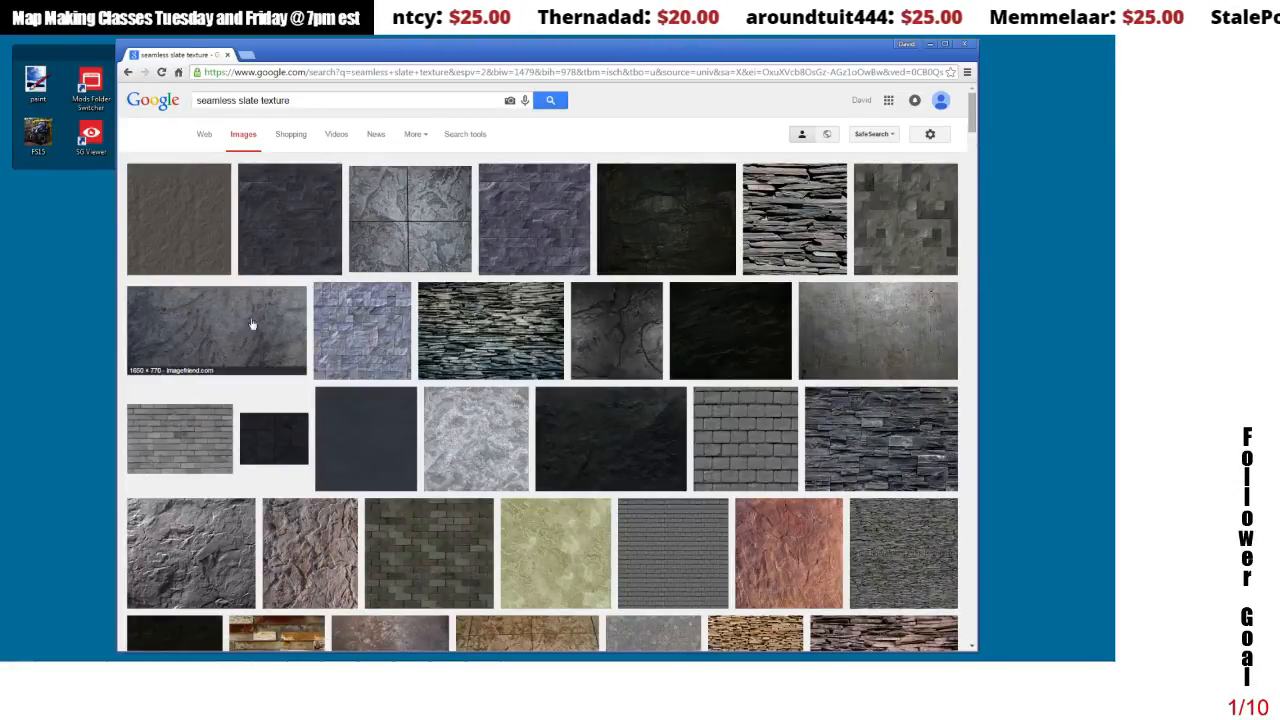
{"action": "left_click", "coordinate": [337, 337]}
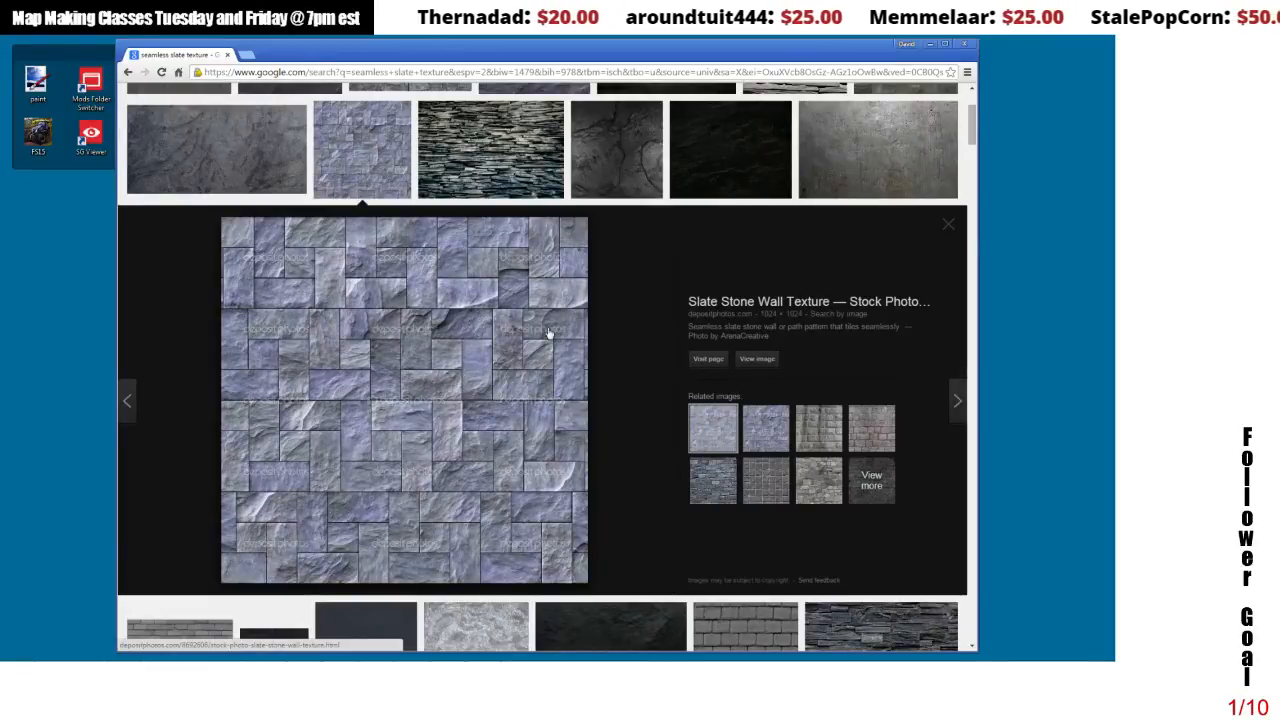
{"action": "left_click", "coordinate": [947, 226]}
{"action": "left_click_drag", "start_coordinate": [975, 140], "coordinate": [975, 147]}
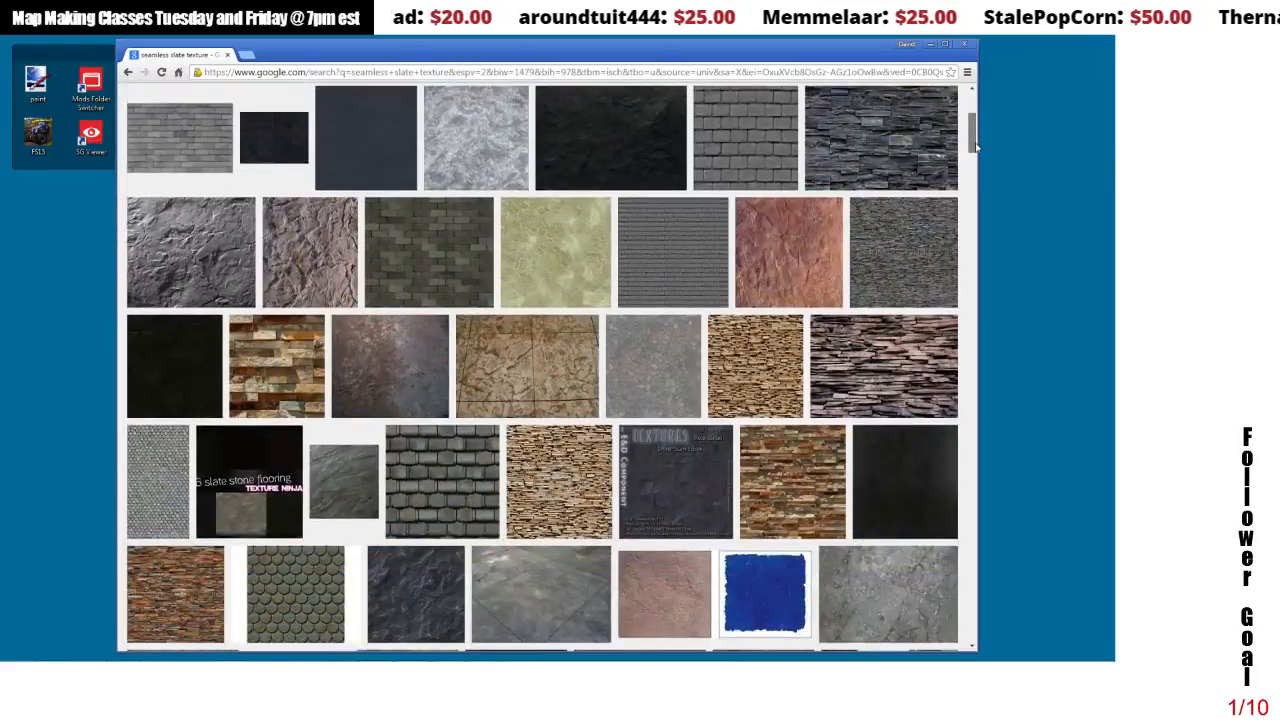
{"action": "left_click", "coordinate": [672, 351]}
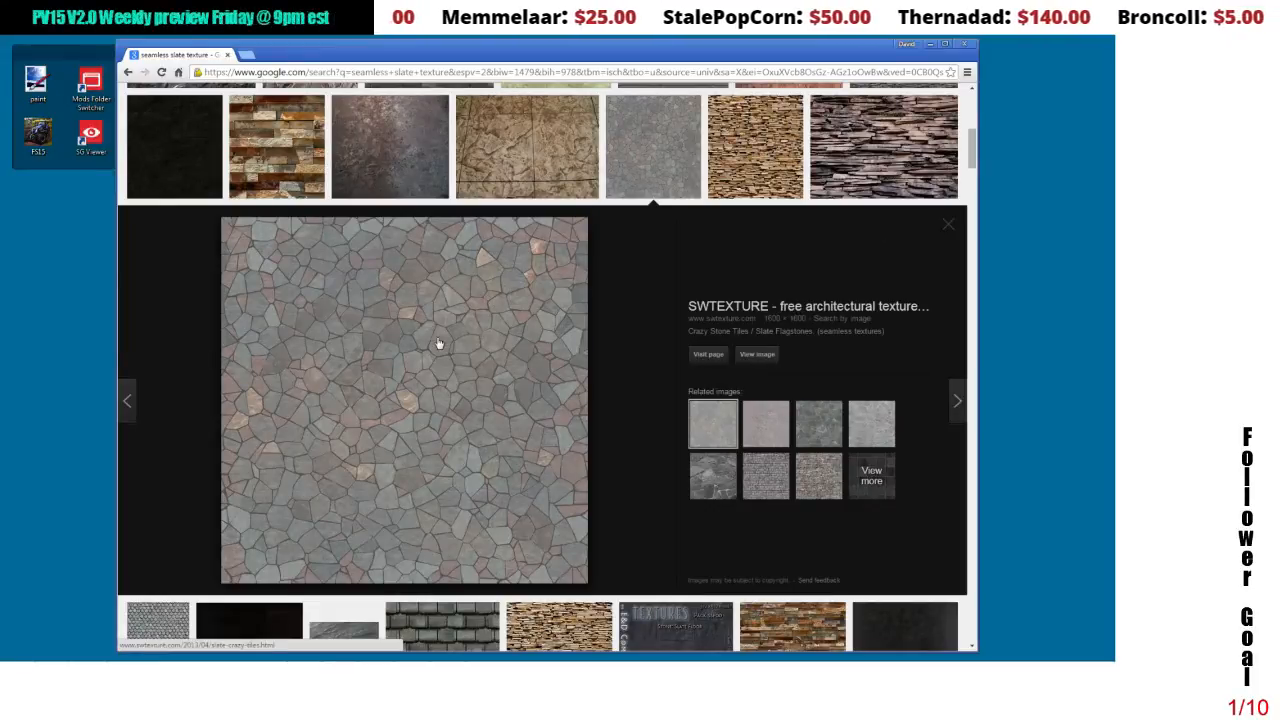
{"action": "left_click", "coordinate": [770, 357]}
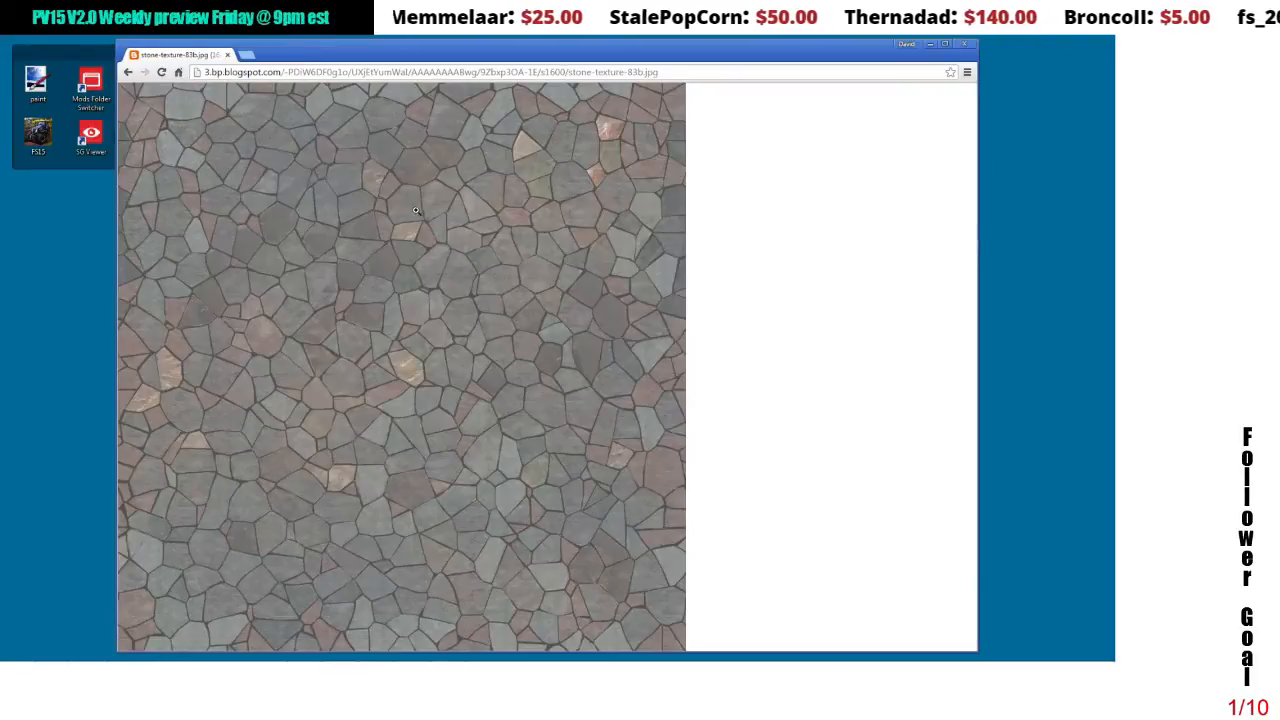
- Save the flagstone texture image to the Desktop as slate.jpg
{"action": "right_click", "coordinate": [332, 344]}
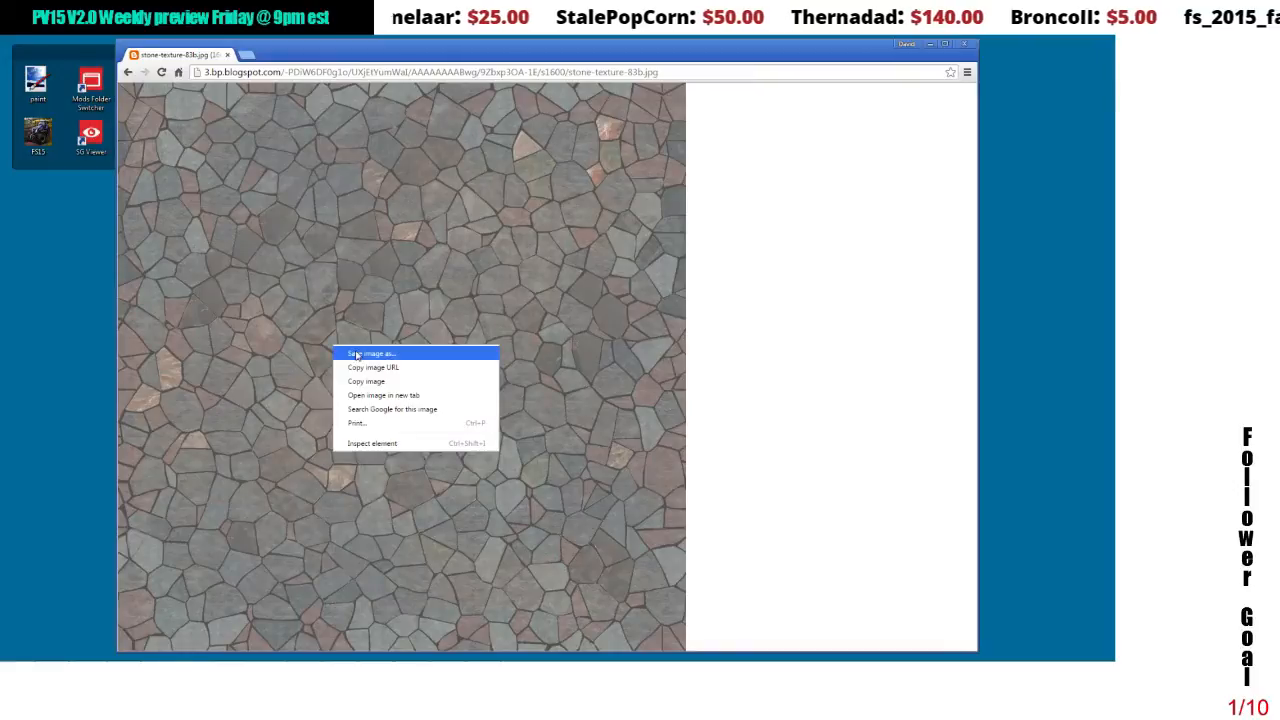
{"action": "left_click", "coordinate": [357, 349]}
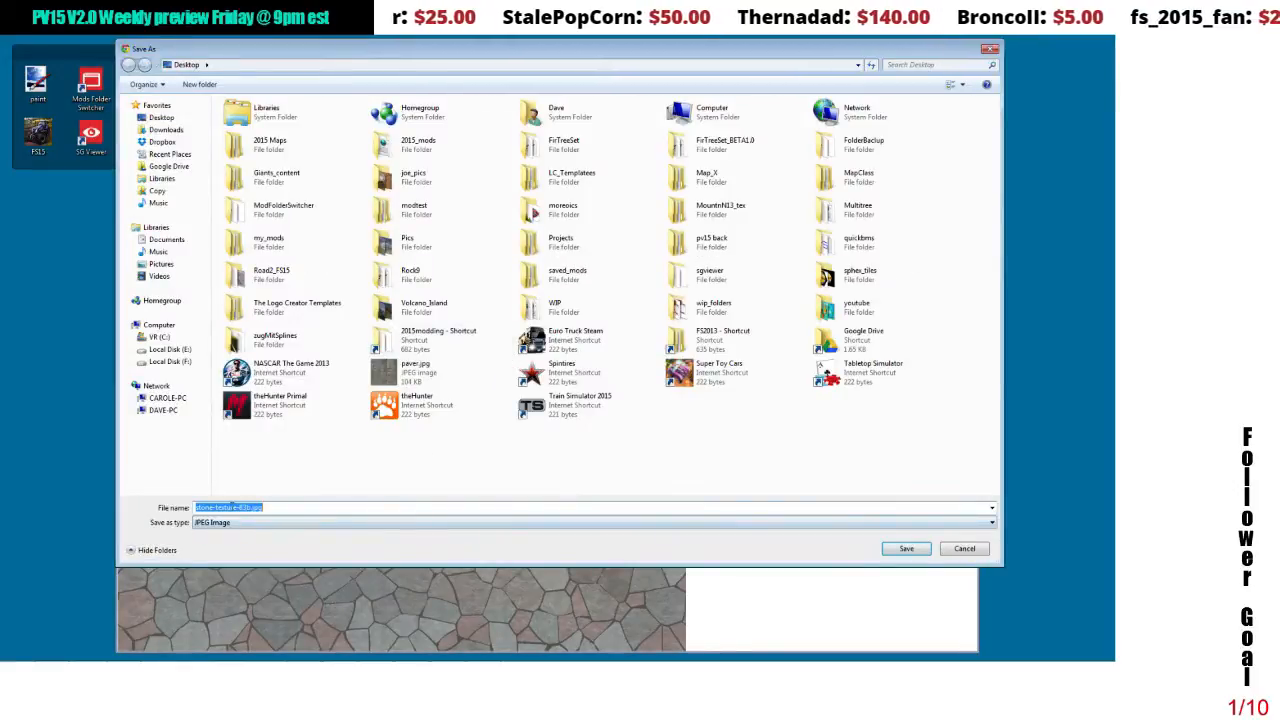
{"action": "left_click", "coordinate": [239, 507]}
{"action": "left_click_drag", "start_coordinate": [250, 508], "coordinate": [200, 508]}
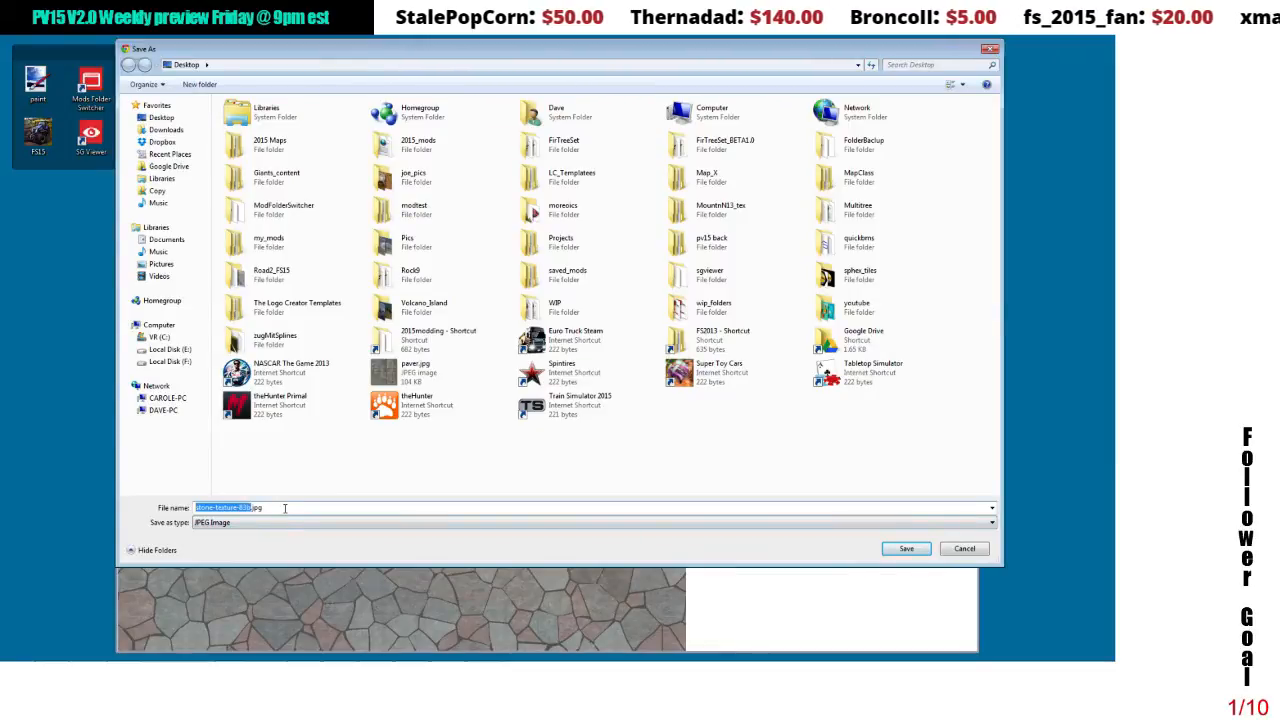
{"action": "type", "text": "slate"}
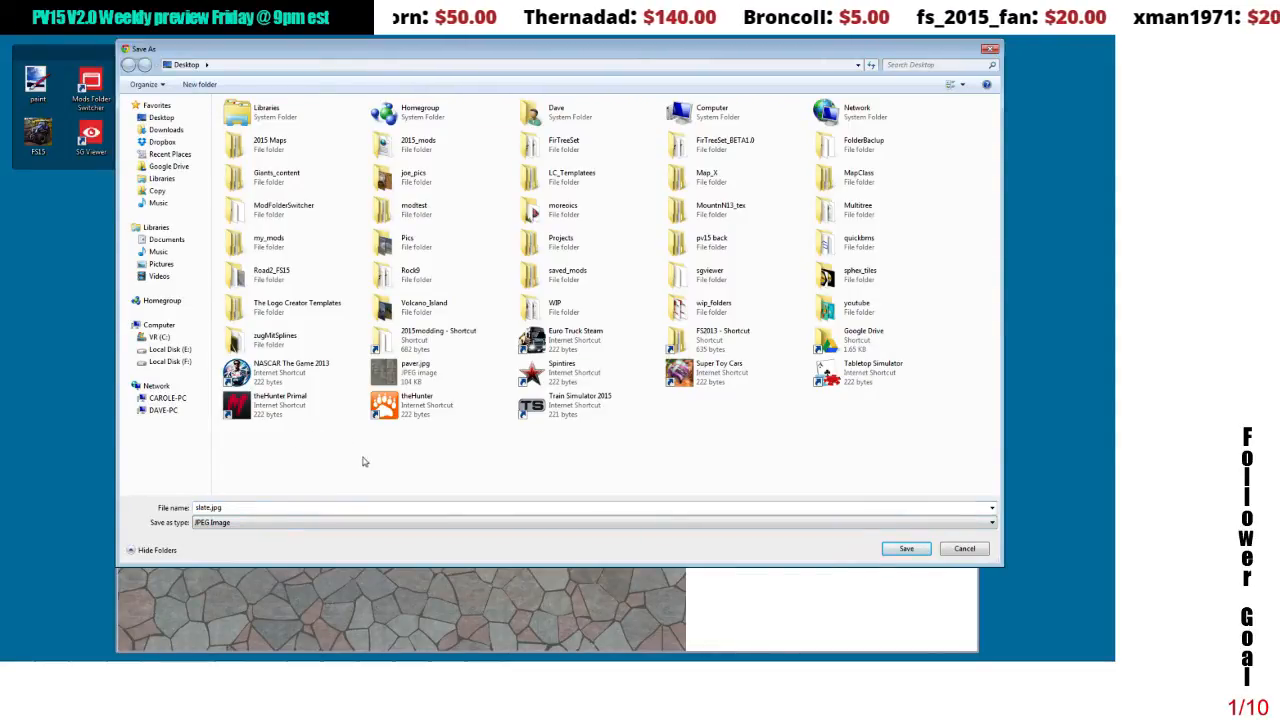
{"action": "left_click", "coordinate": [904, 549]}
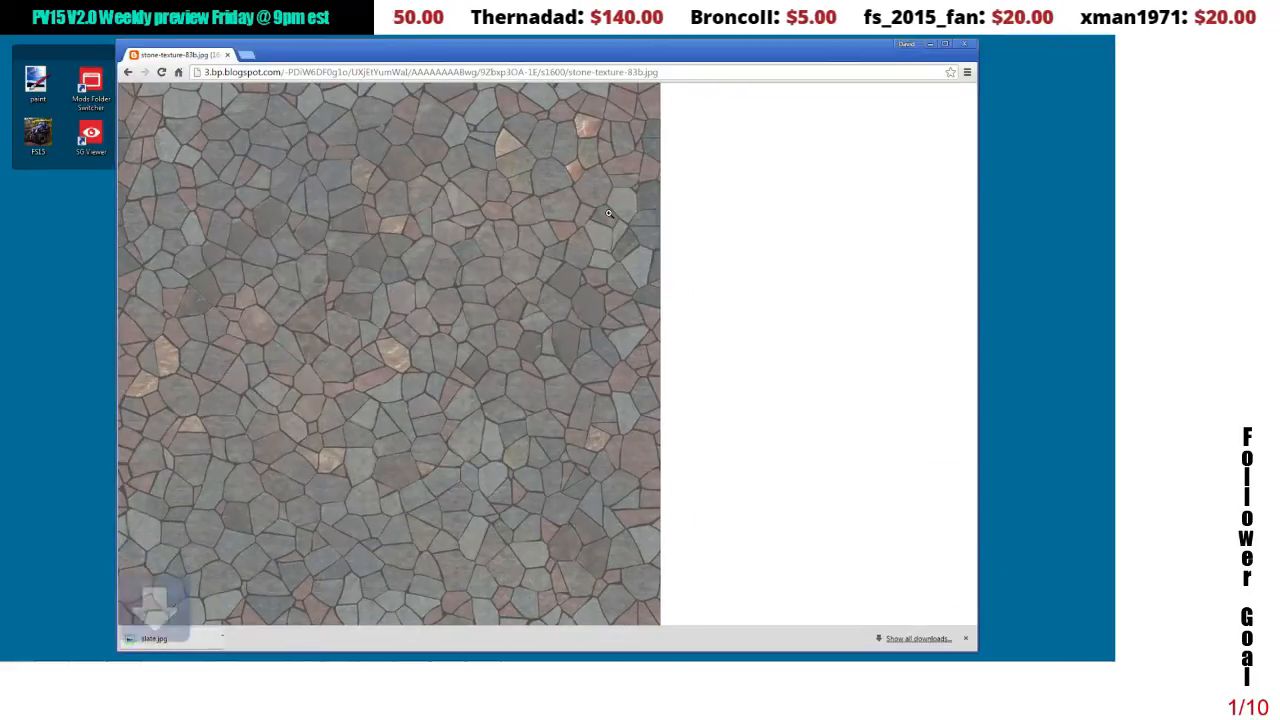
- Close the browser window and switch to GIMP
{"action": "left_click", "coordinate": [964, 47]}
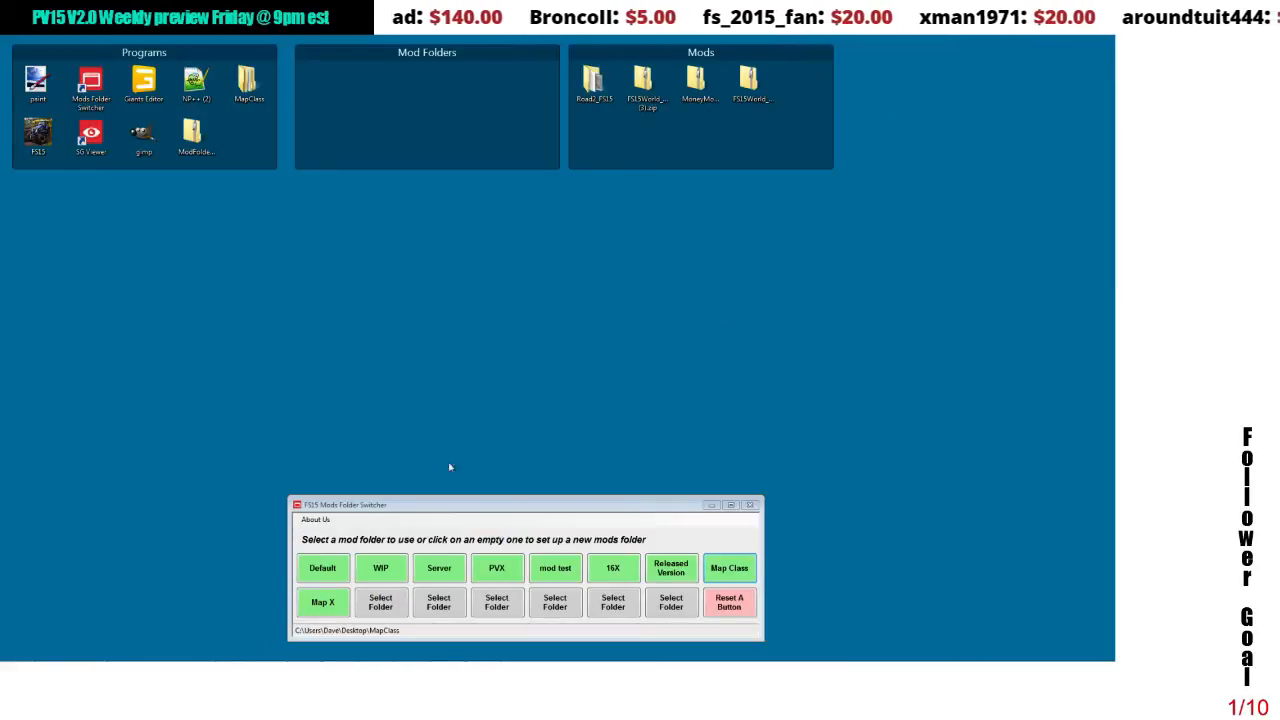
{"action": "left_click", "coordinate": [447, 651]}
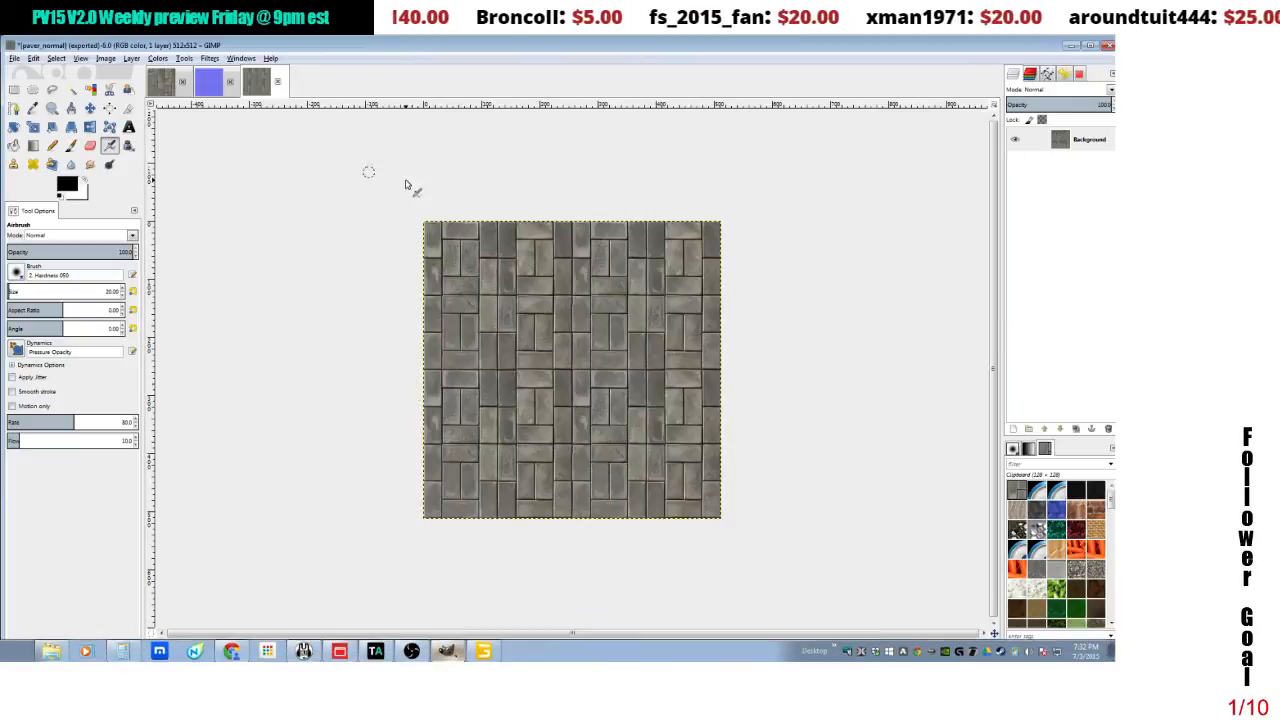
- Open the slate.jpg image from the Desktop folder
{"action": "left_click", "coordinate": [14, 58]}
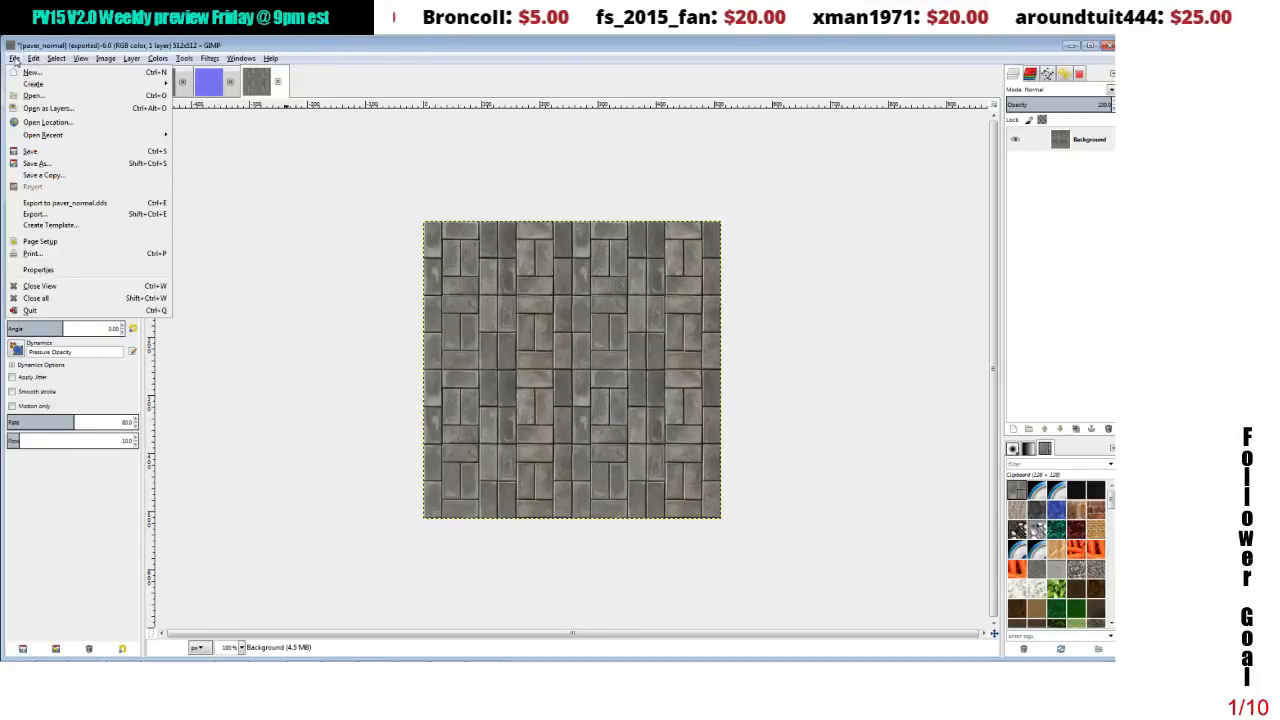
{"action": "left_click", "coordinate": [33, 95]}
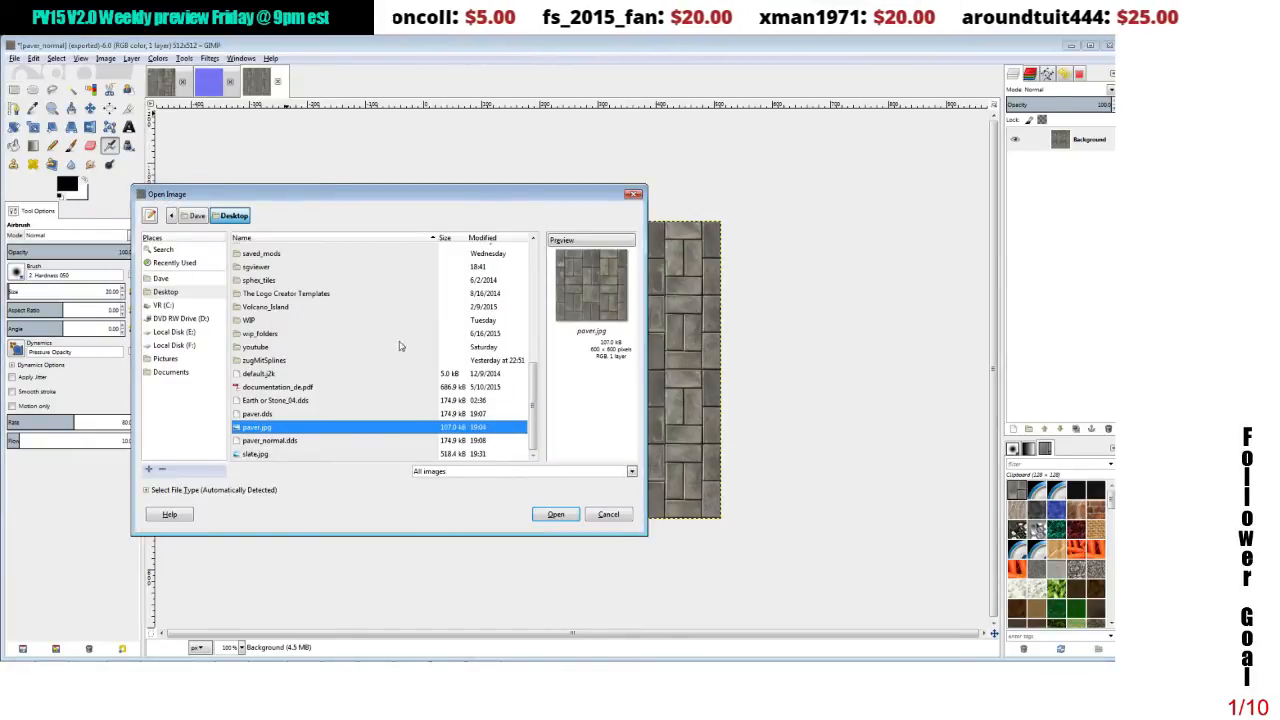
{"action": "left_click", "coordinate": [430, 454]}
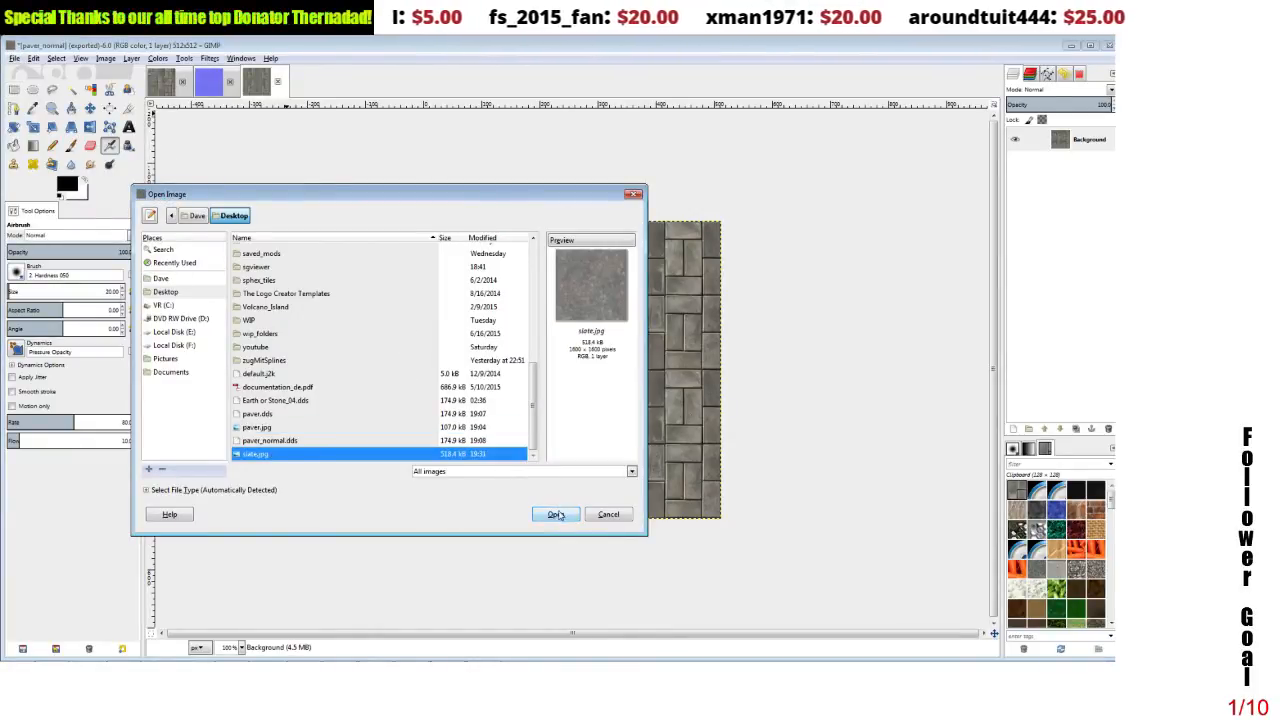
{"action": "left_click", "coordinate": [557, 514]}
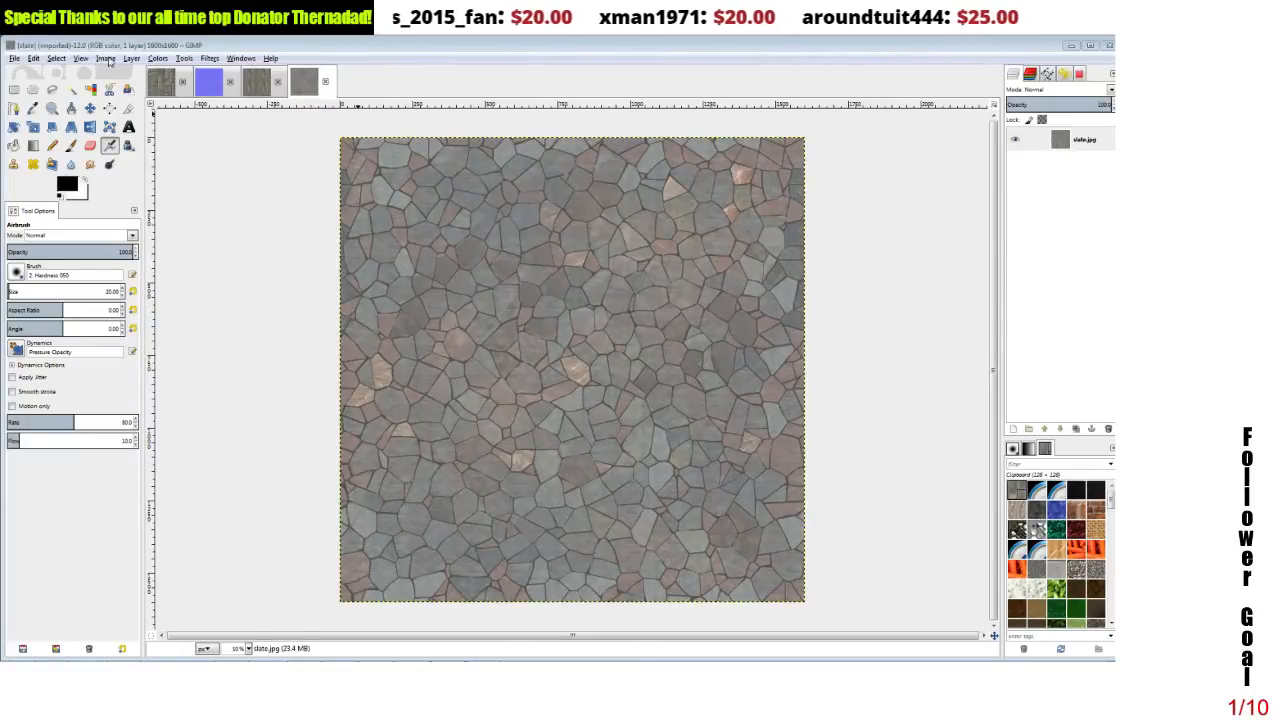
- Scale the slate image to 512 × 512 pixels
{"action": "left_click", "coordinate": [104, 59]}
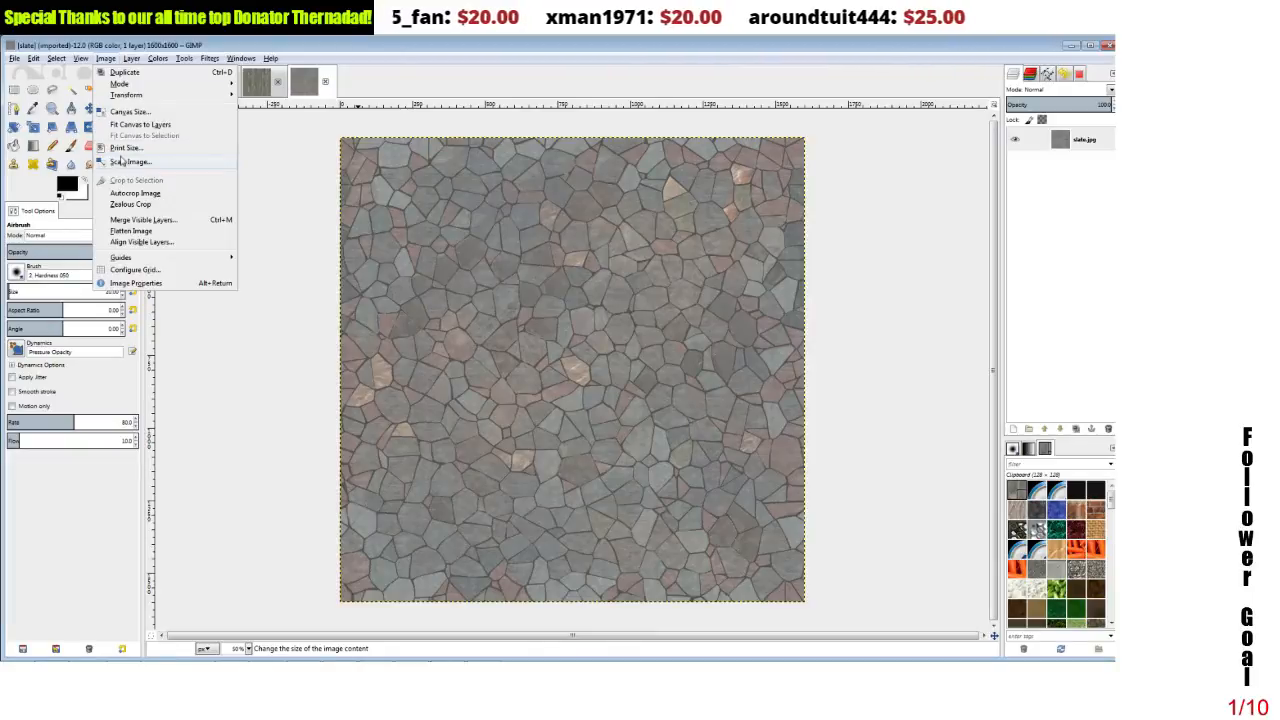
{"action": "left_click", "coordinate": [120, 161]}
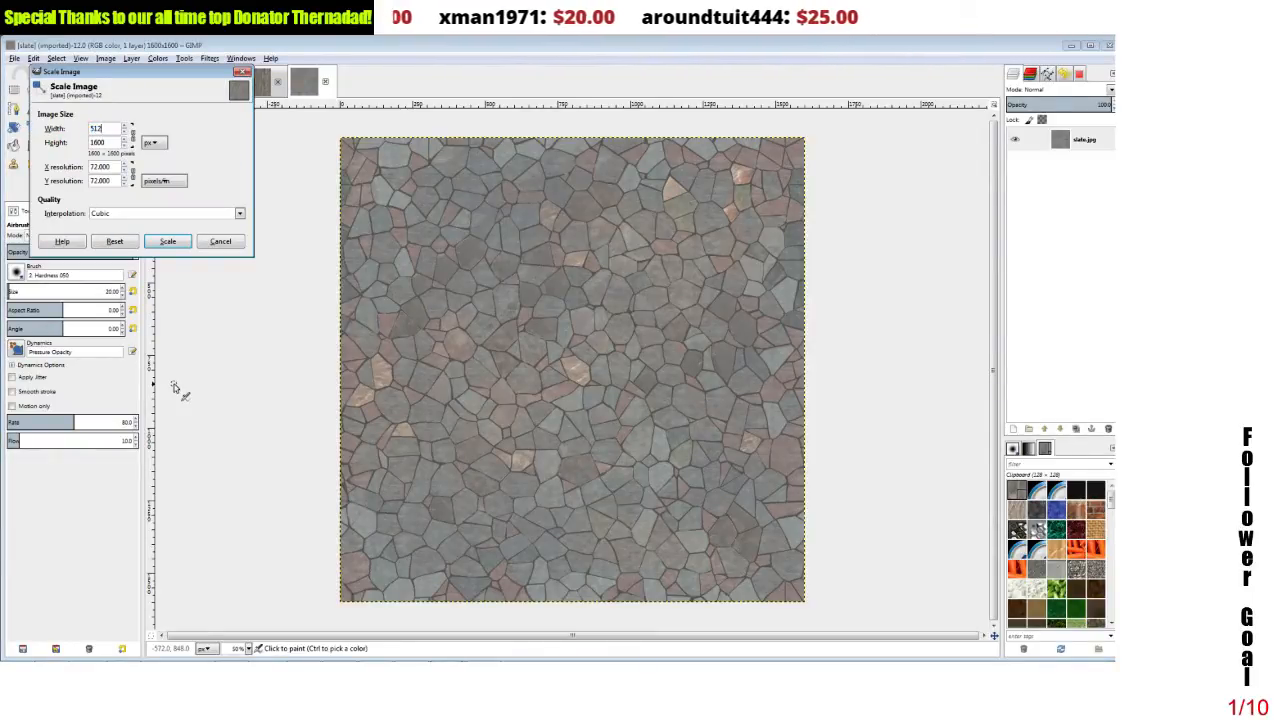
{"action": "type", "text": "512"}
{"action": "key", "text": "Tab"}
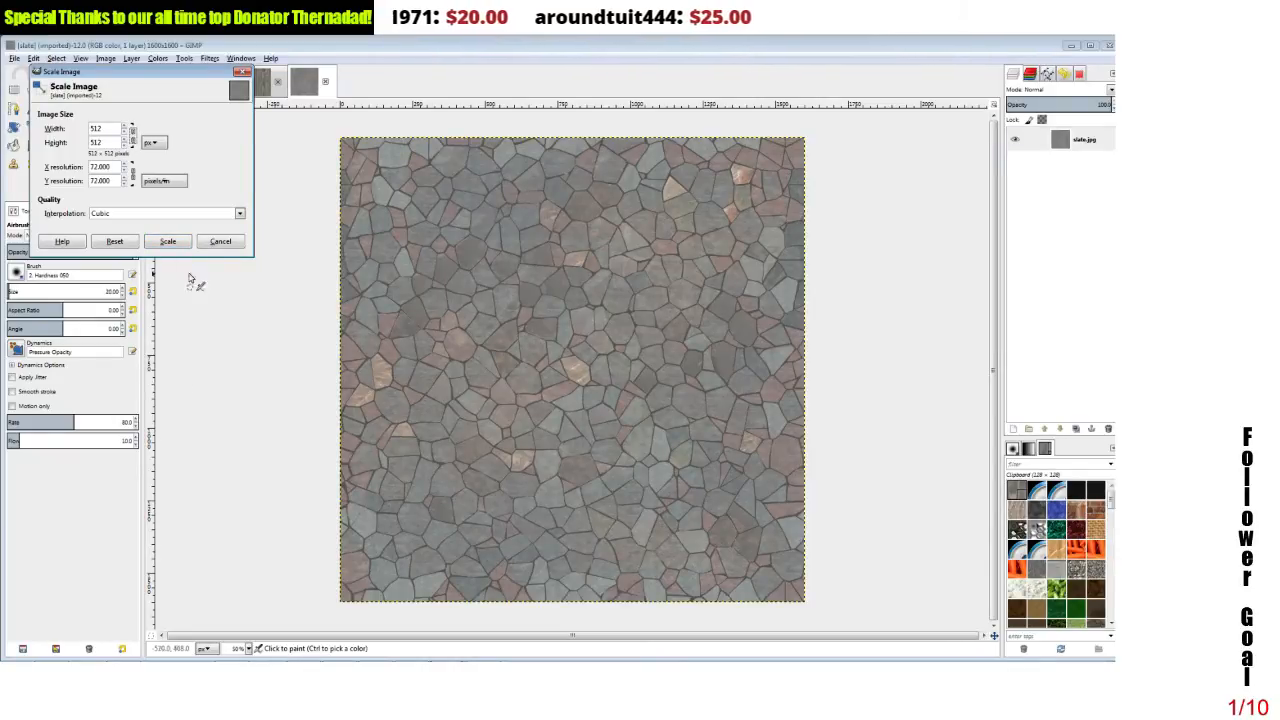
{"action": "key", "text": "Return"}
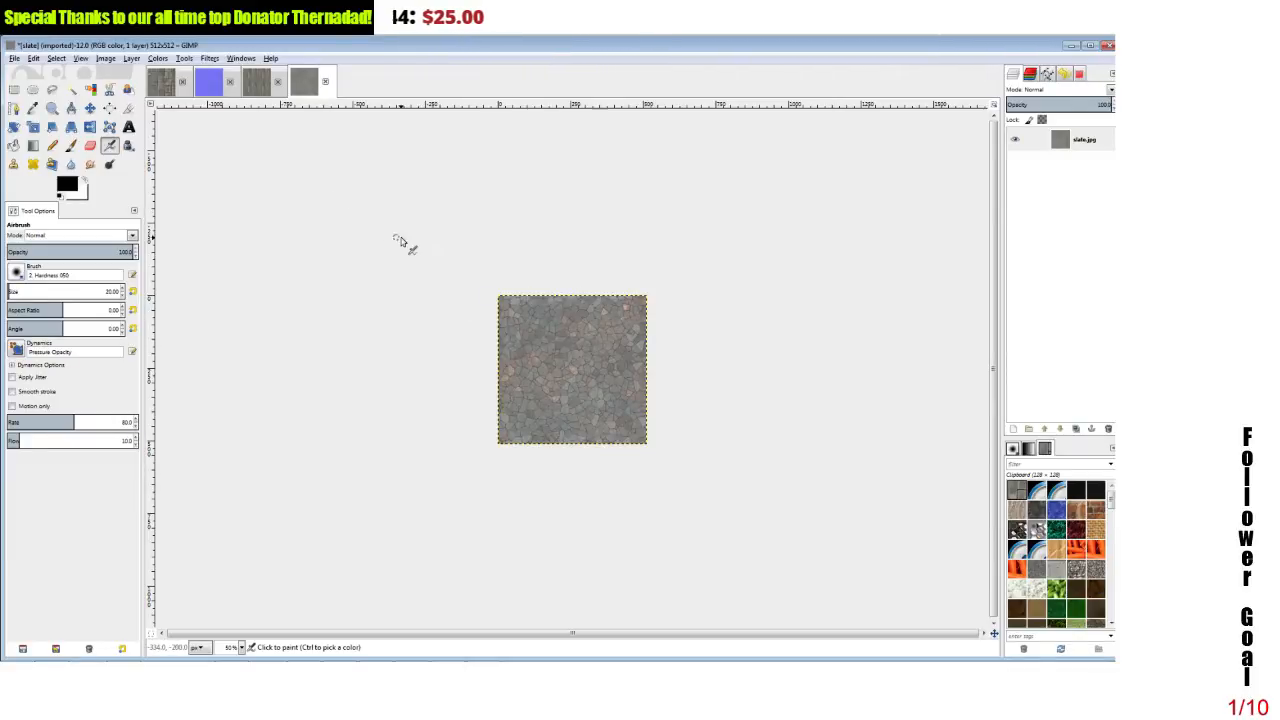
- Start exporting the slate image as slate.dds and browse to the MapClass/Map_Class/map/textures/terrain folder
{"action": "left_click", "coordinate": [257, 88]}
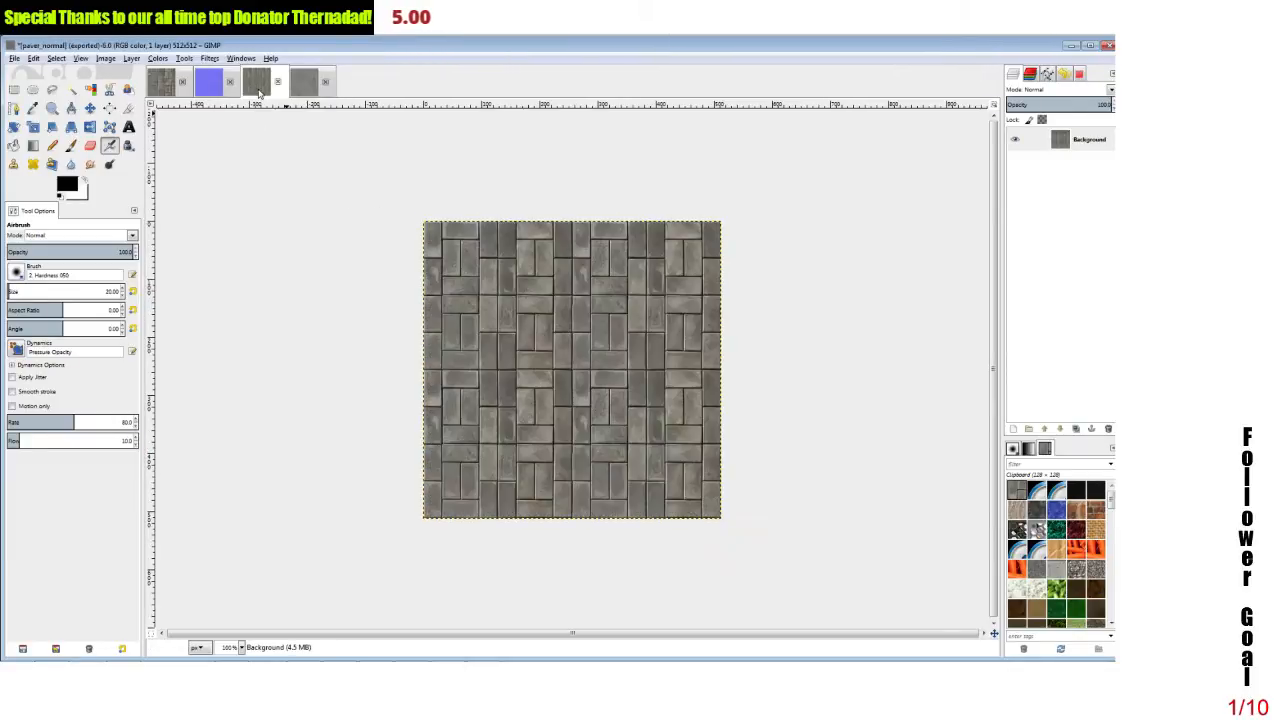
{"action": "left_click", "coordinate": [314, 88]}
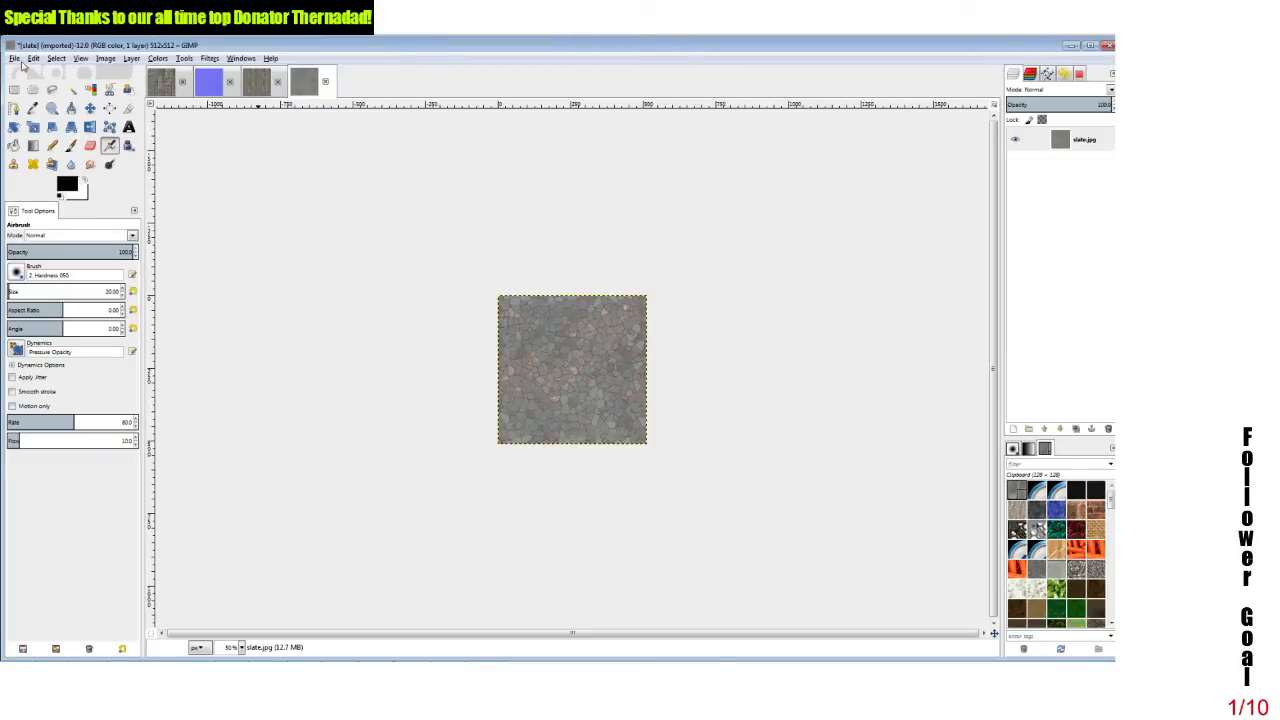
{"action": "left_click", "coordinate": [15, 58]}
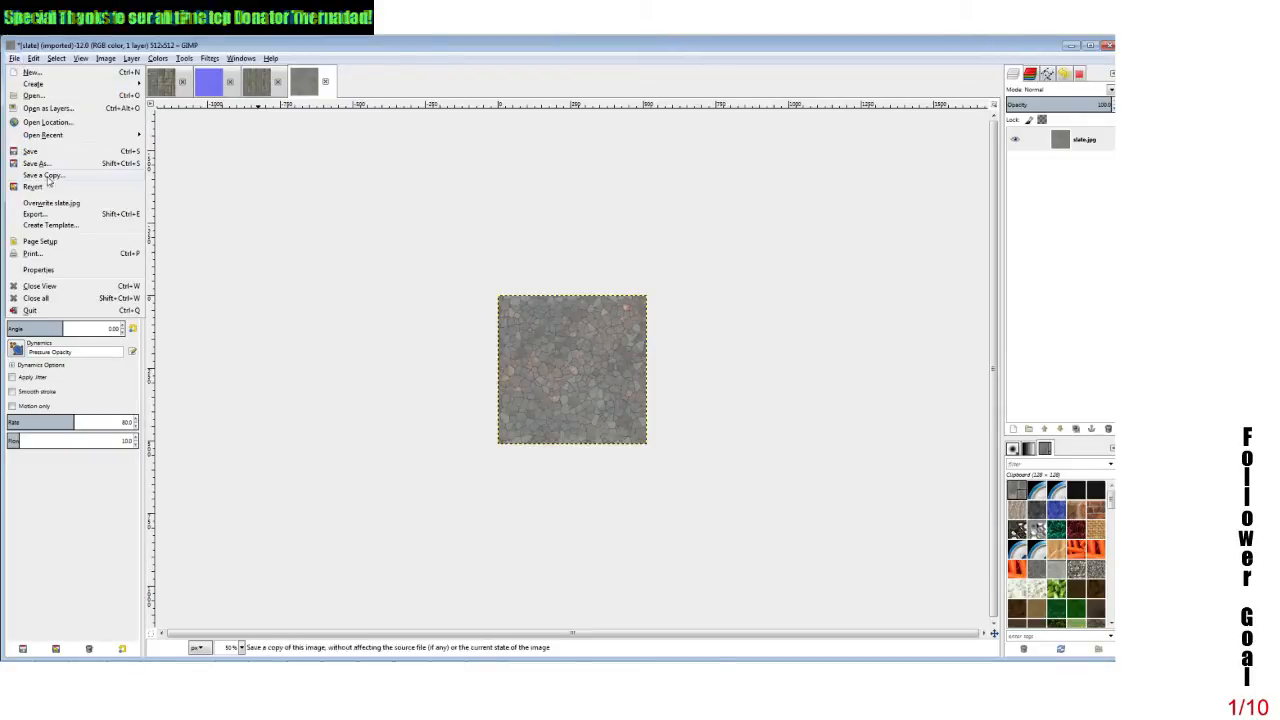
{"action": "left_click", "coordinate": [45, 230]}
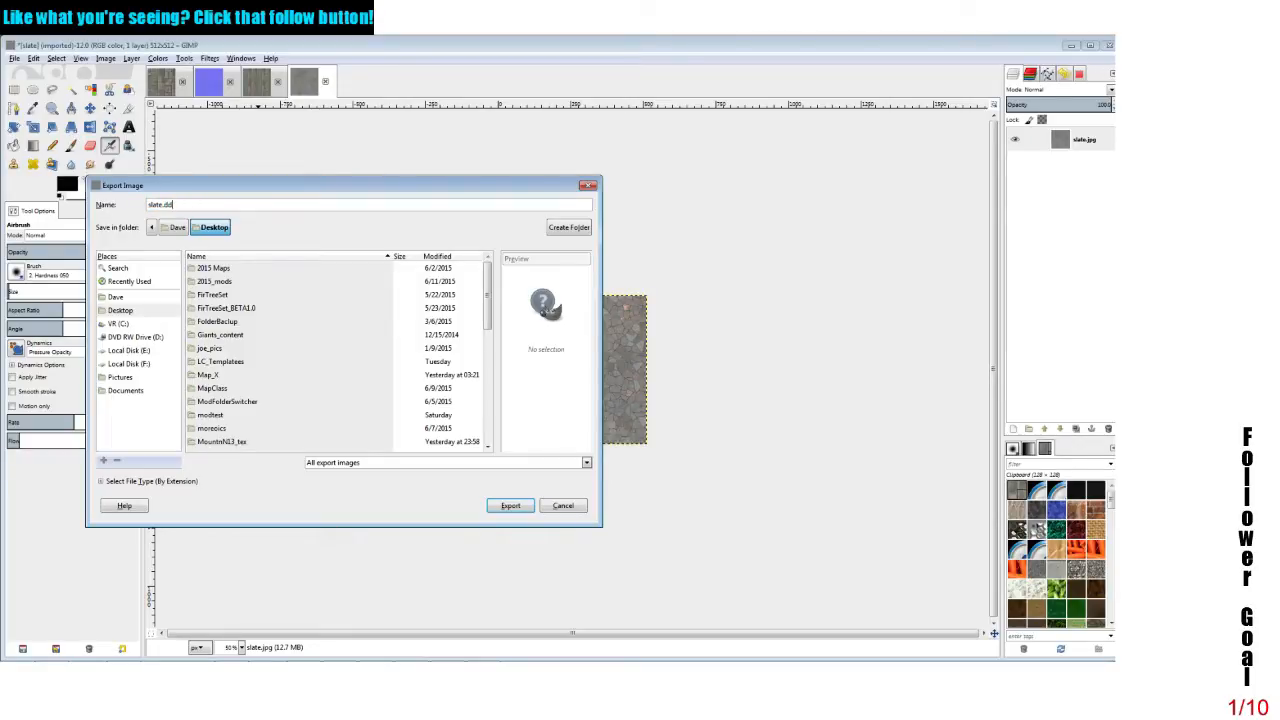
{"action": "type", "text": "s"}
{"action": "mouse_move", "coordinate": [487, 310]}
{"action": "left_mouse_down"}
{"action": "mouse_move", "coordinate": [491, 398]}
{"action": "mouse_move", "coordinate": [493, 333]}
{"action": "left_mouse_up"}
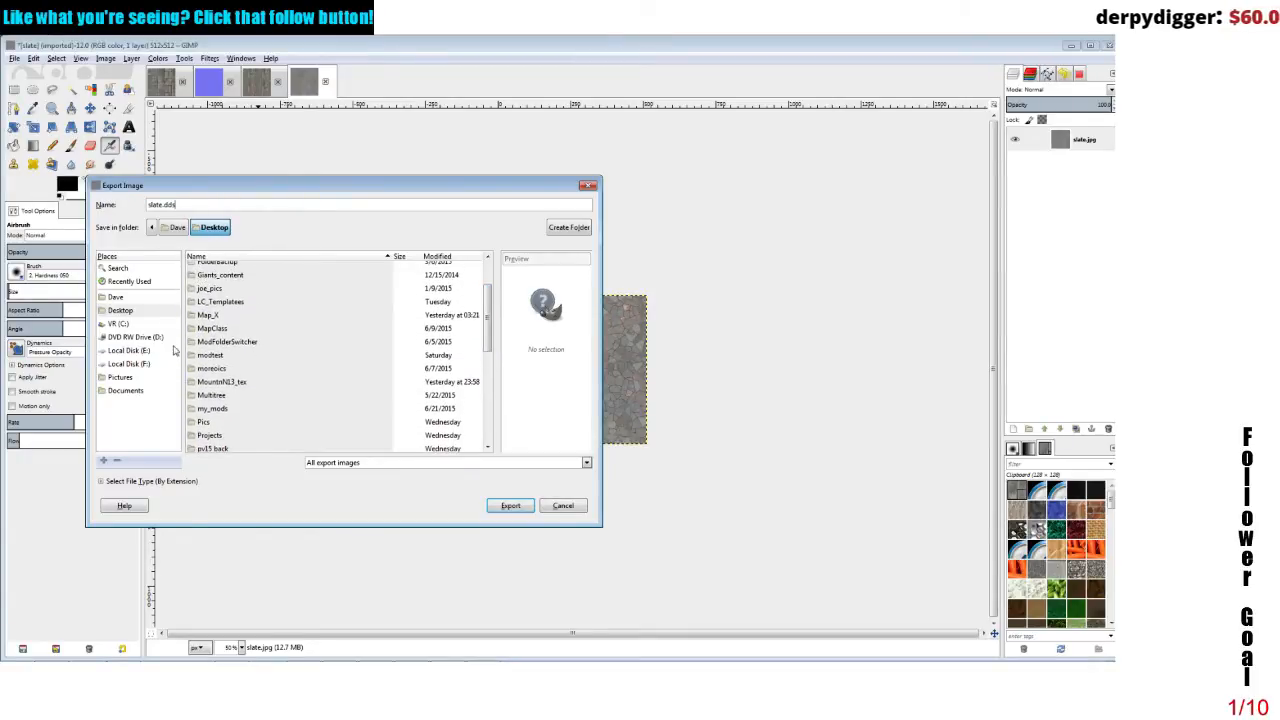
{"action": "double_click", "coordinate": [200, 323]}
{"action": "double_click", "coordinate": [205, 268]}
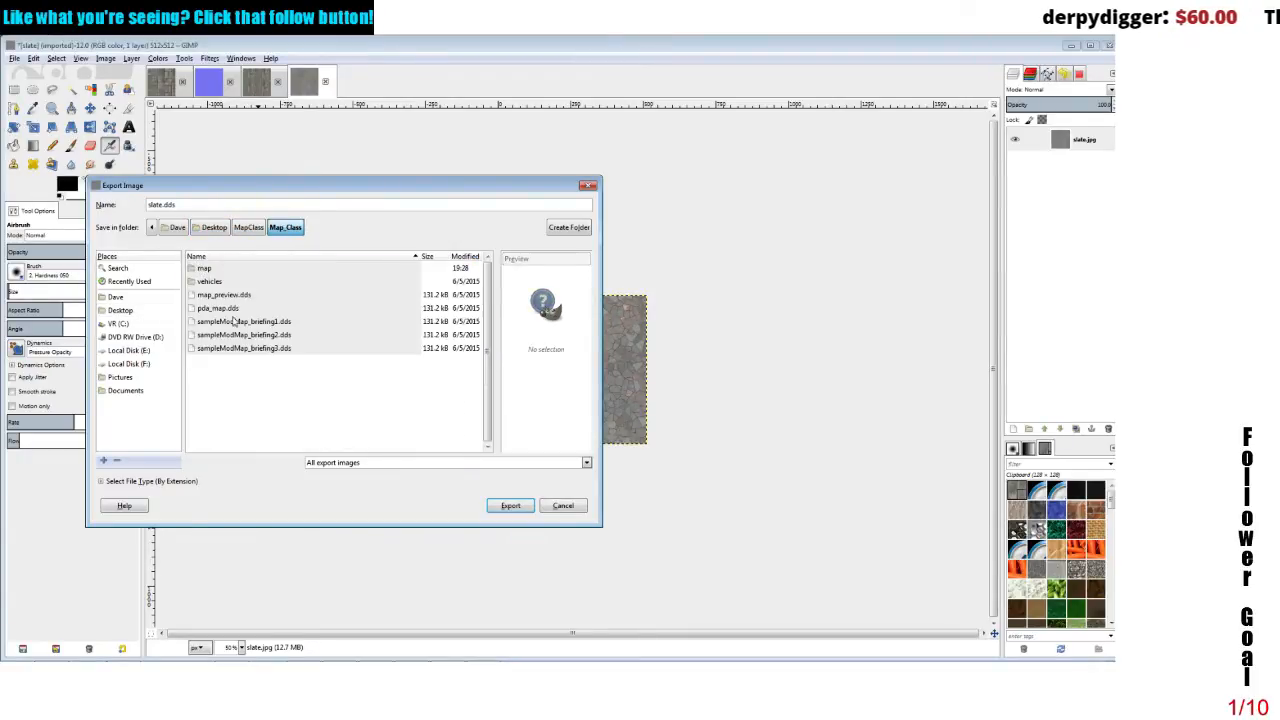
{"action": "double_click", "coordinate": [205, 268]}
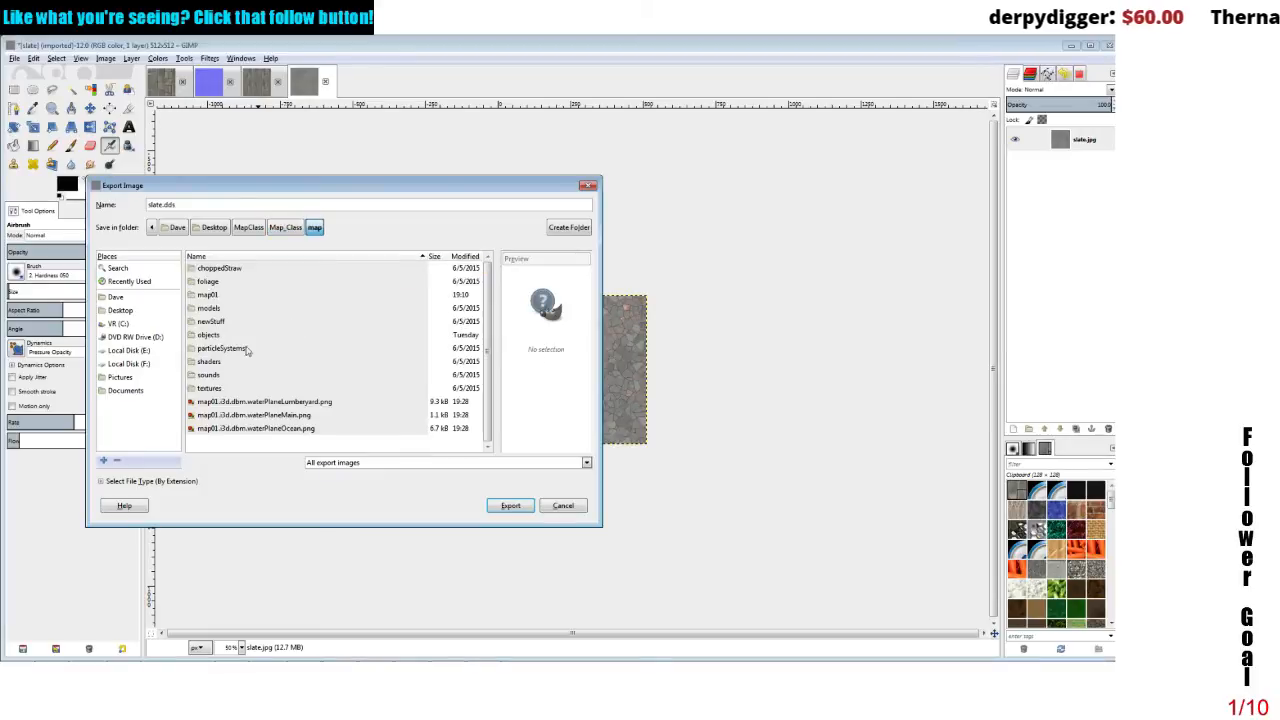
{"action": "double_click", "coordinate": [221, 392]}
{"action": "double_click", "coordinate": [207, 282]}
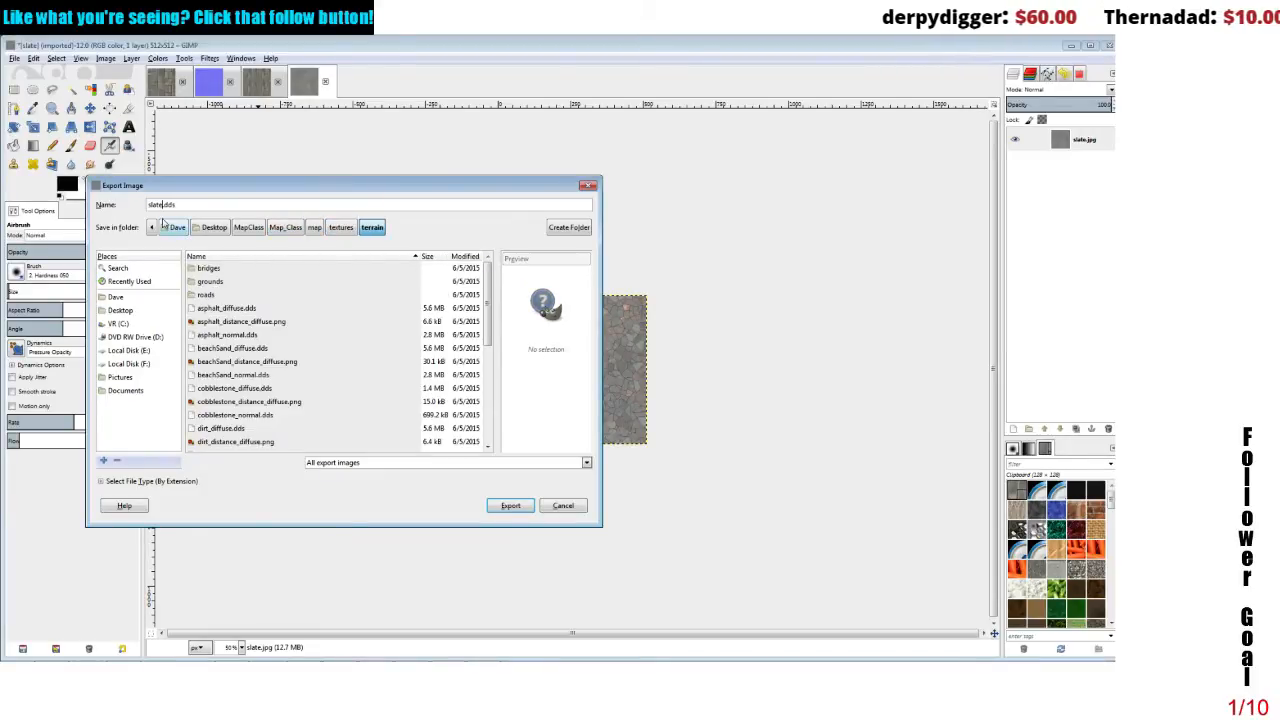
- Rename the export to slate_diffuse.dds and save it with BC1 / DXT1 compression and generated mipmaps
{"action": "type", "text": "_diffuse"}
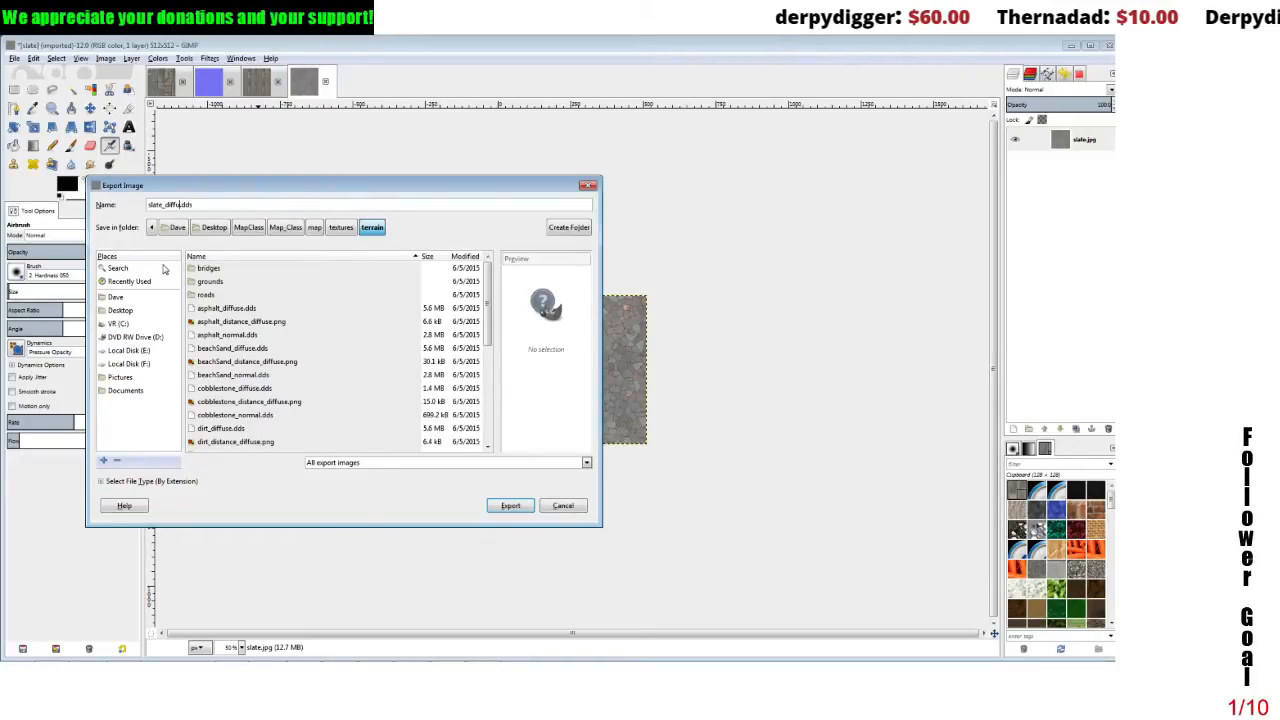
{"action": "left_click", "coordinate": [510, 505]}
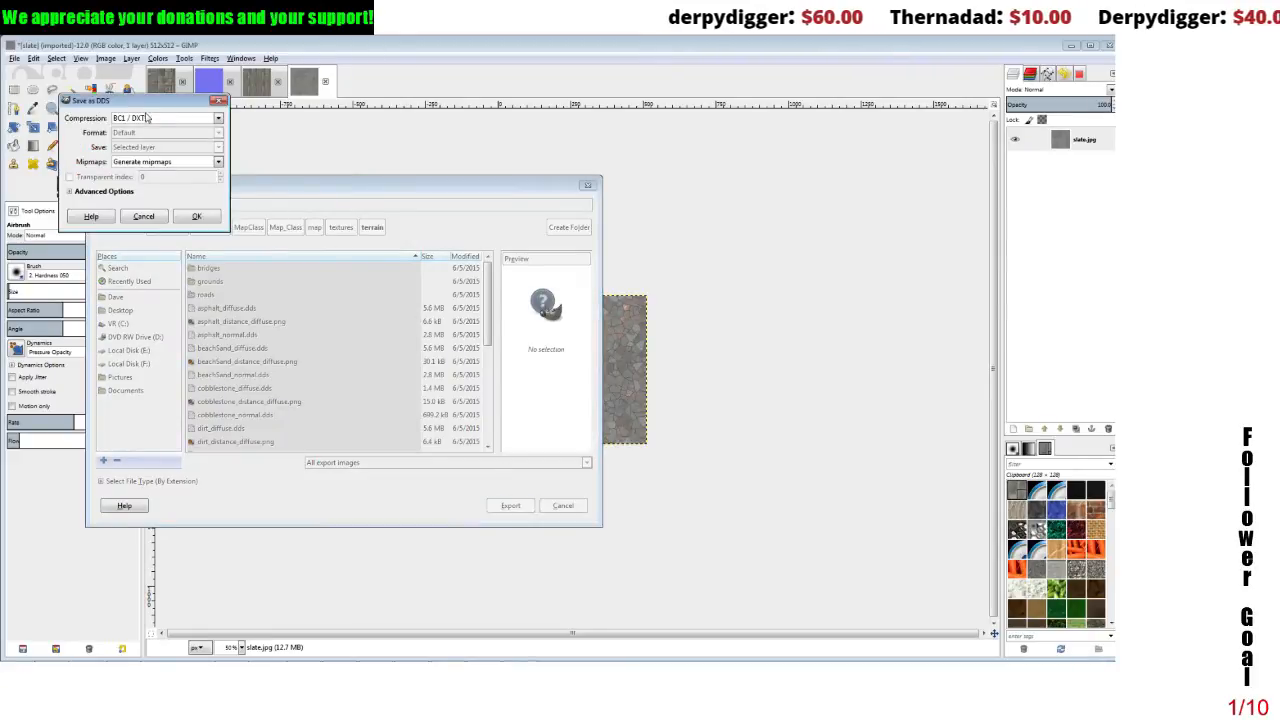
{"action": "left_click", "coordinate": [213, 222]}
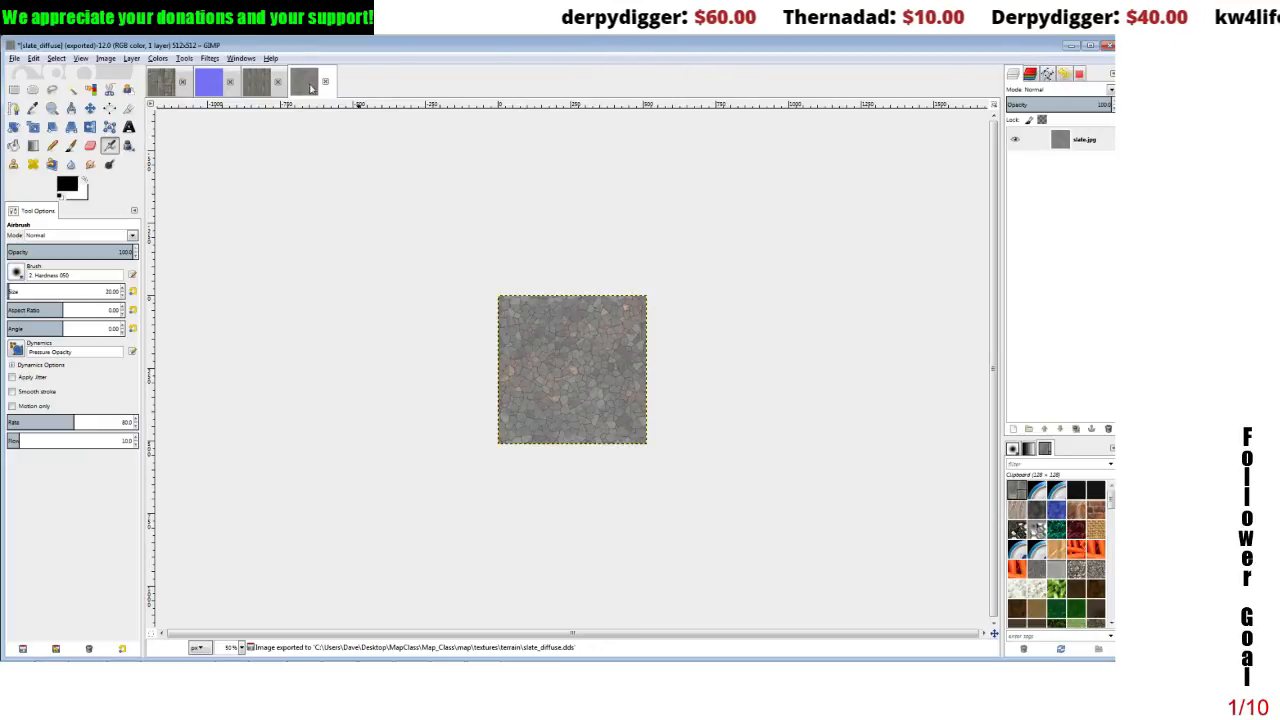
- Apply the Normalmap filter to the slate image with the Sobel 3x3 filter and a scale of 1
{"action": "left_click", "coordinate": [209, 58]}
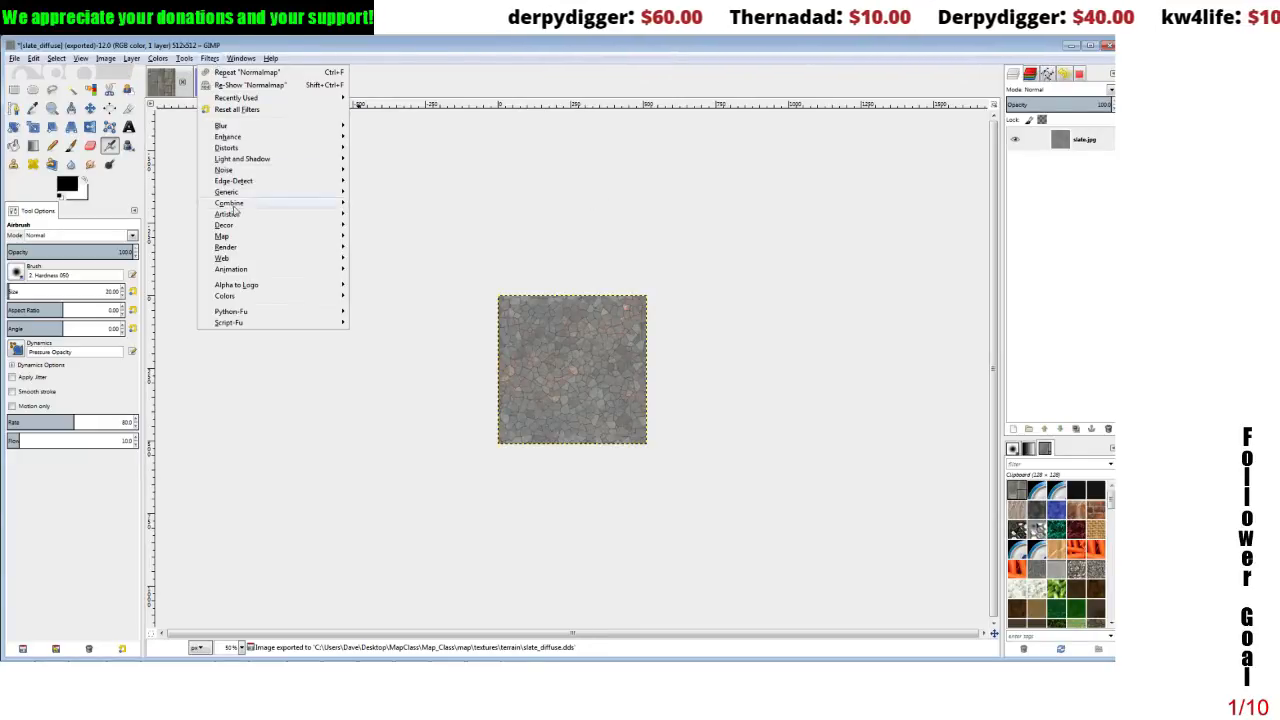
{"action": "mouse_move", "coordinate": [233, 238]}
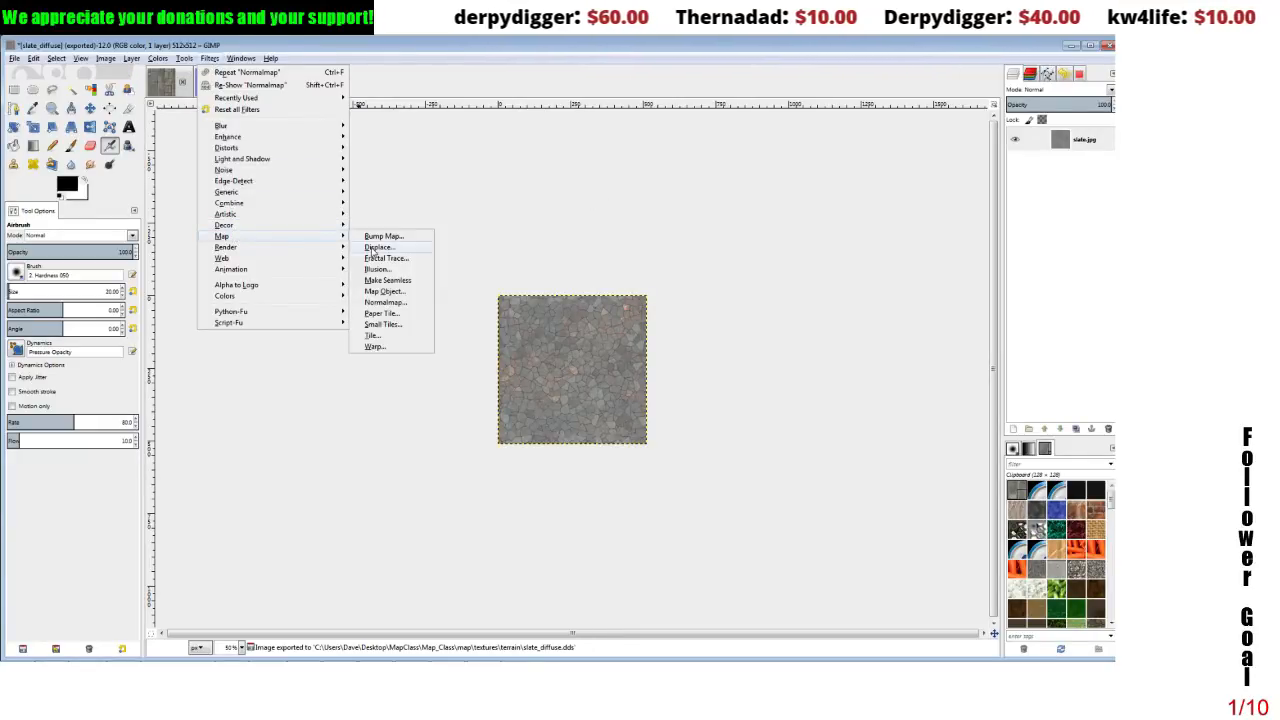
{"action": "left_click", "coordinate": [381, 304]}
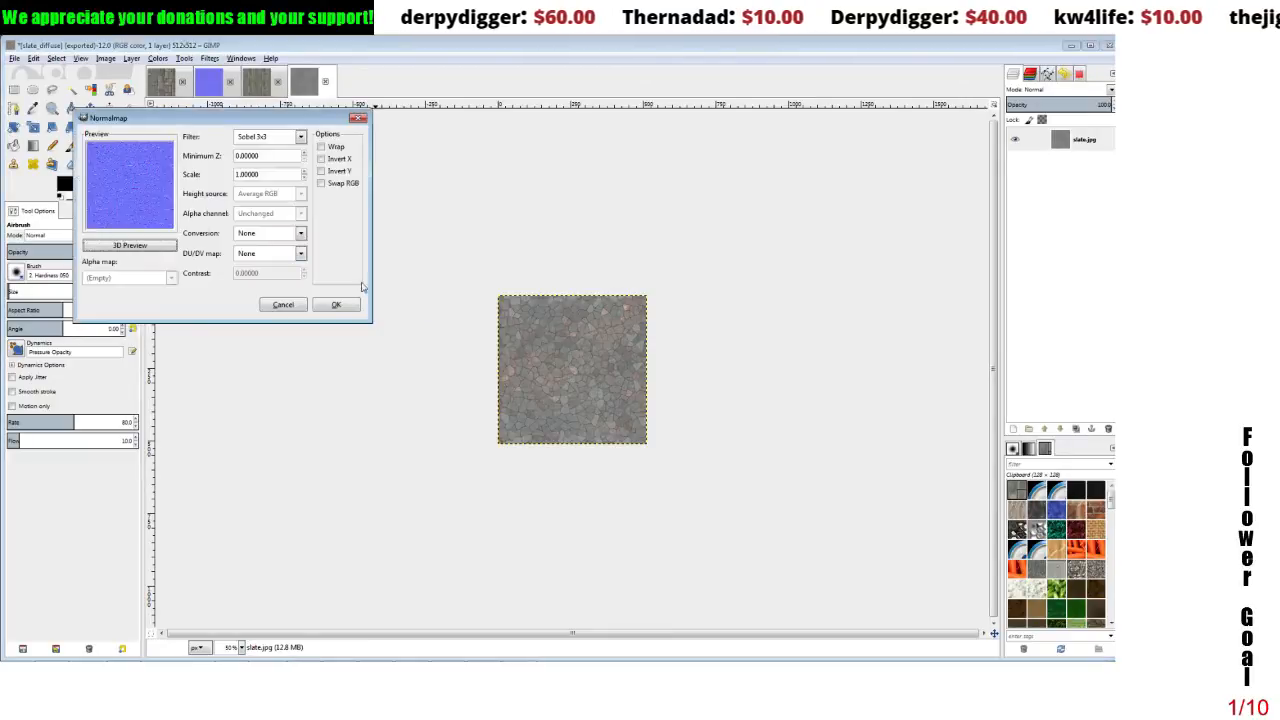
{"action": "left_click", "coordinate": [322, 308]}
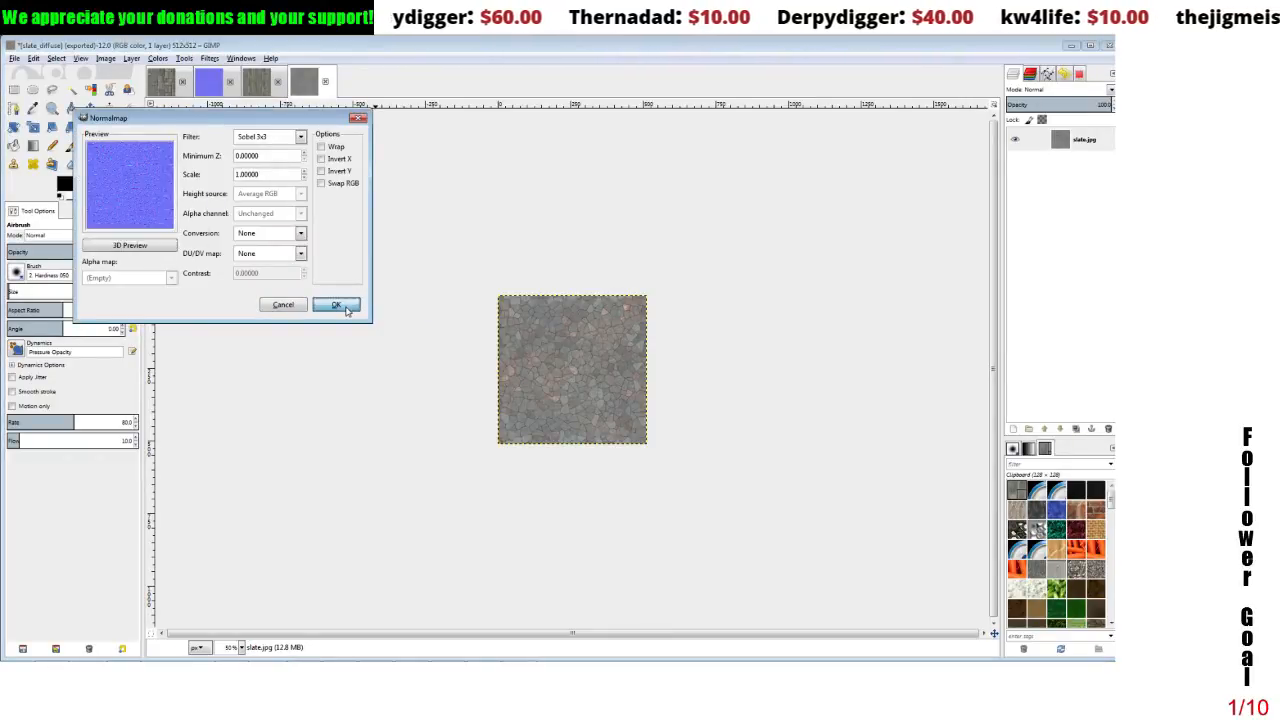
- Export the normal-mapped slate image over slate_diffuse.dds, check the paver image, and return to the slate image
{"action": "left_click", "coordinate": [14, 58]}
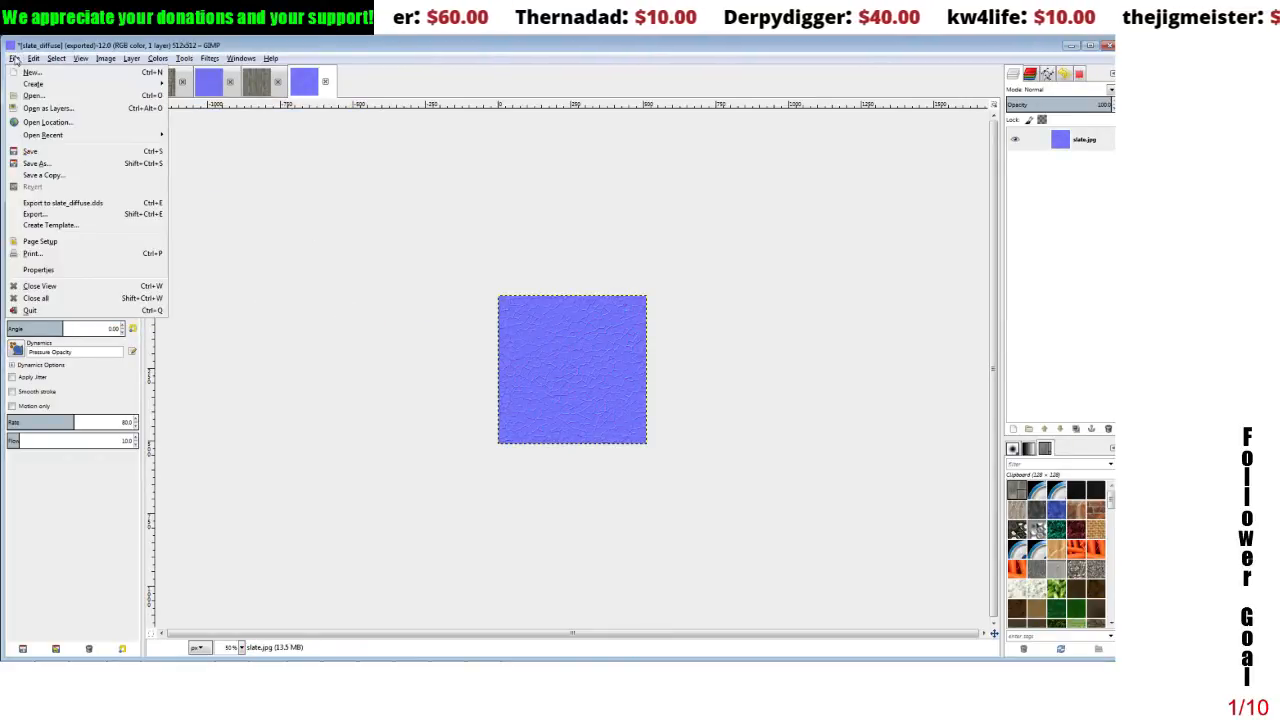
{"action": "left_click", "coordinate": [37, 212]}
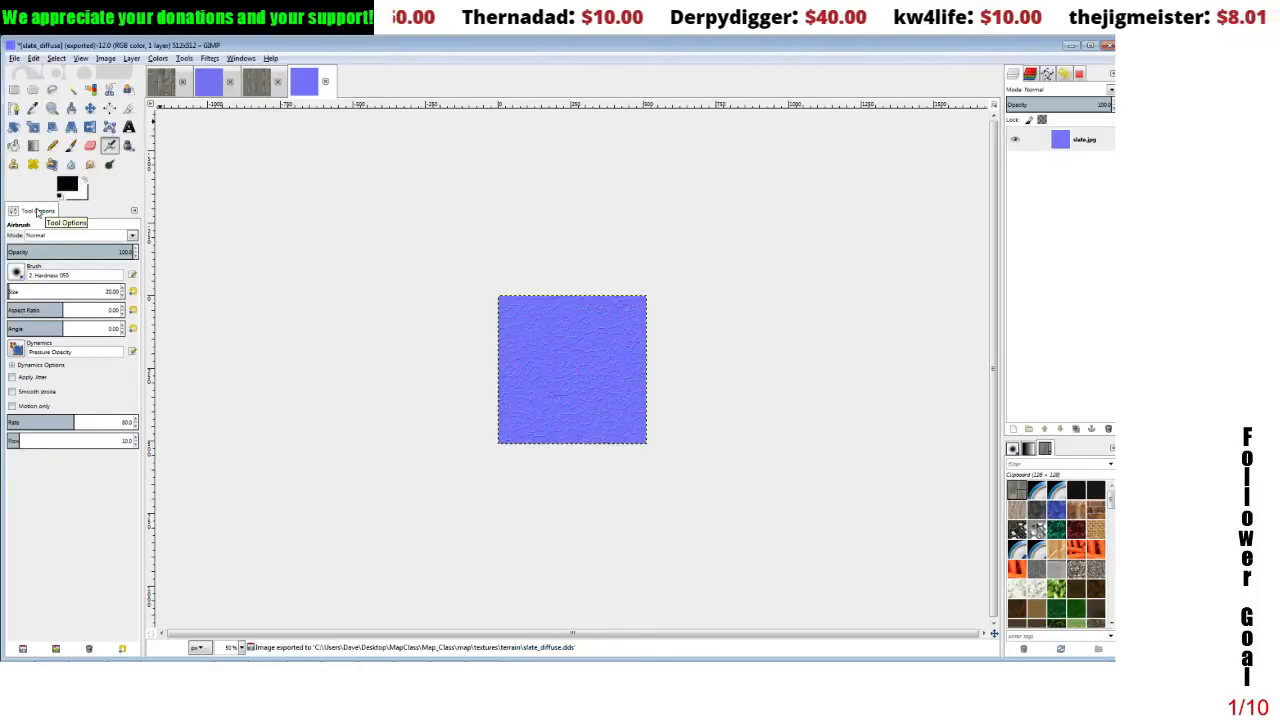
{"action": "left_click", "coordinate": [258, 88]}
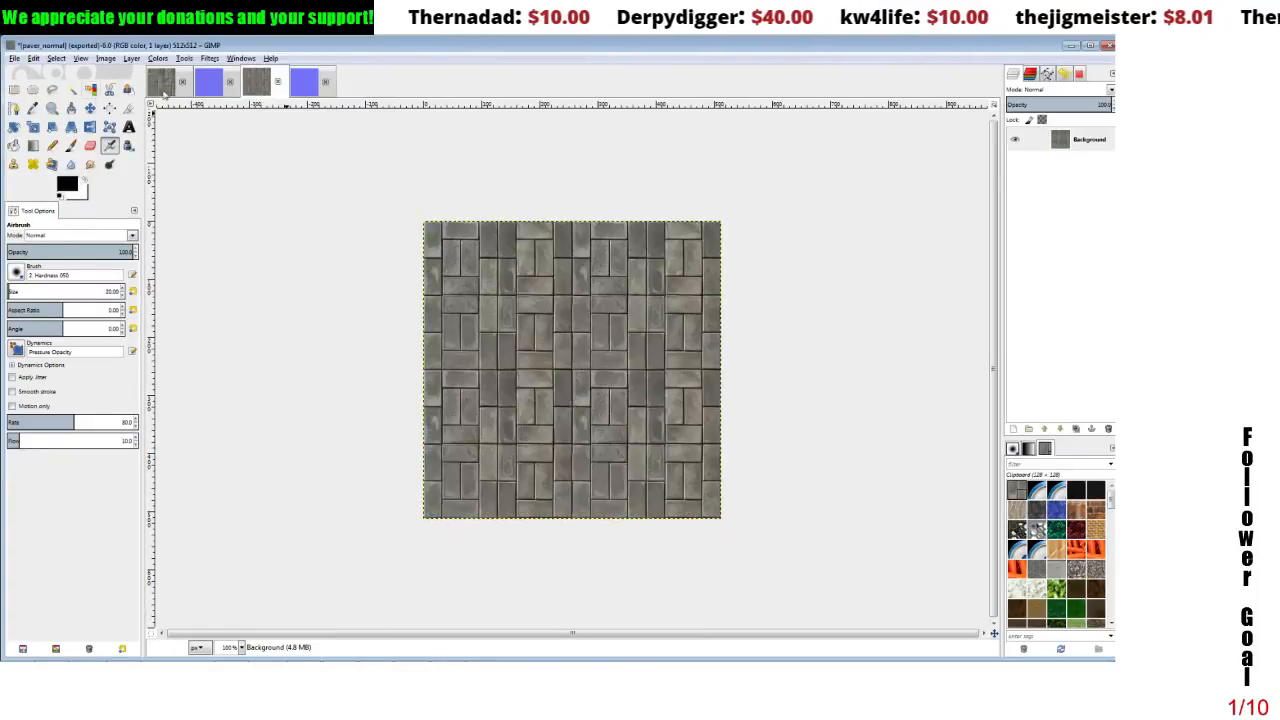
{"action": "left_click", "coordinate": [306, 88]}
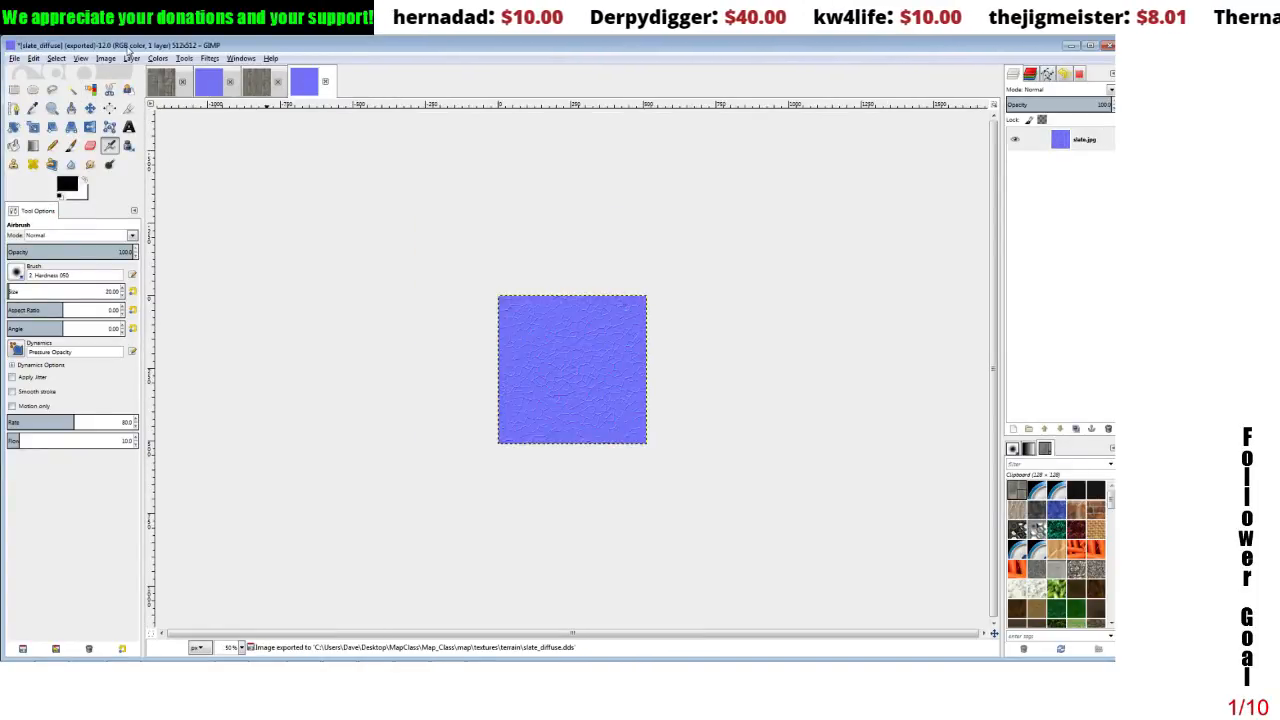
- Export the normal-mapped slate image as slate_normal.dds in the terrain folder with BC1 / DXT1 compression
{"action": "left_click", "coordinate": [14, 58]}
{"action": "left_click", "coordinate": [34, 214]}
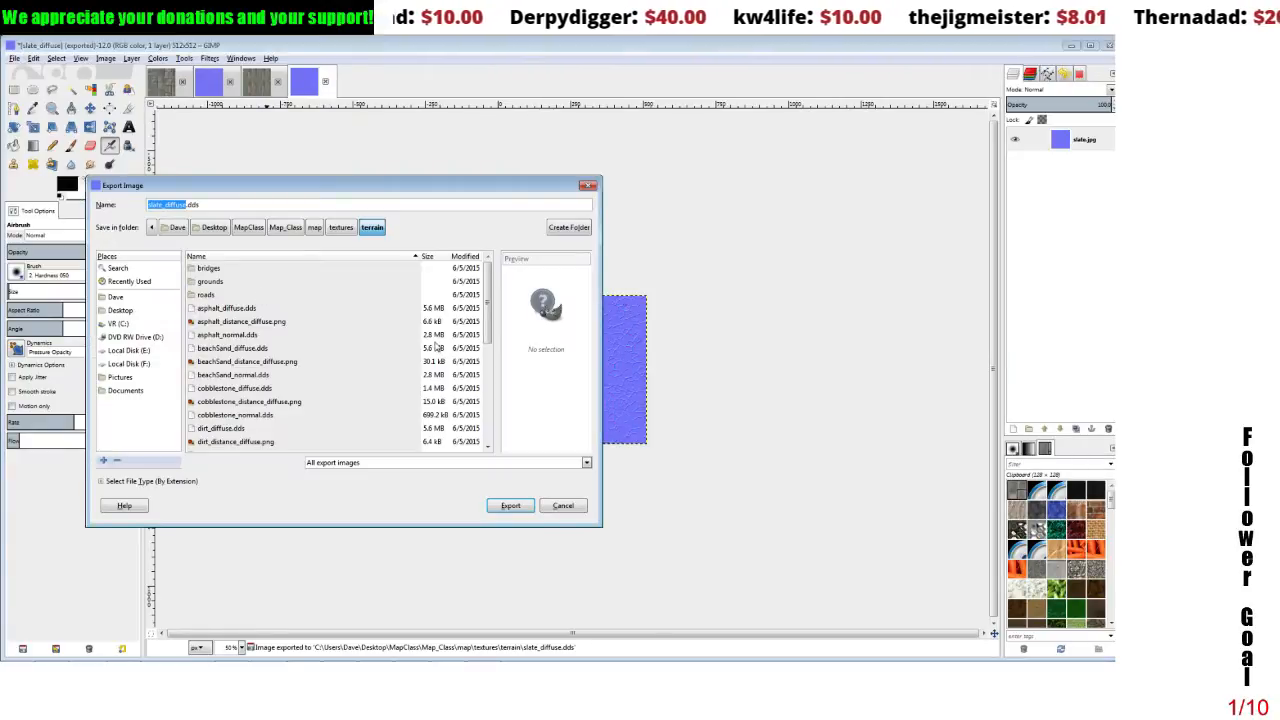
{"action": "left_click_drag", "start_coordinate": [485, 305], "coordinate": [484, 430]}
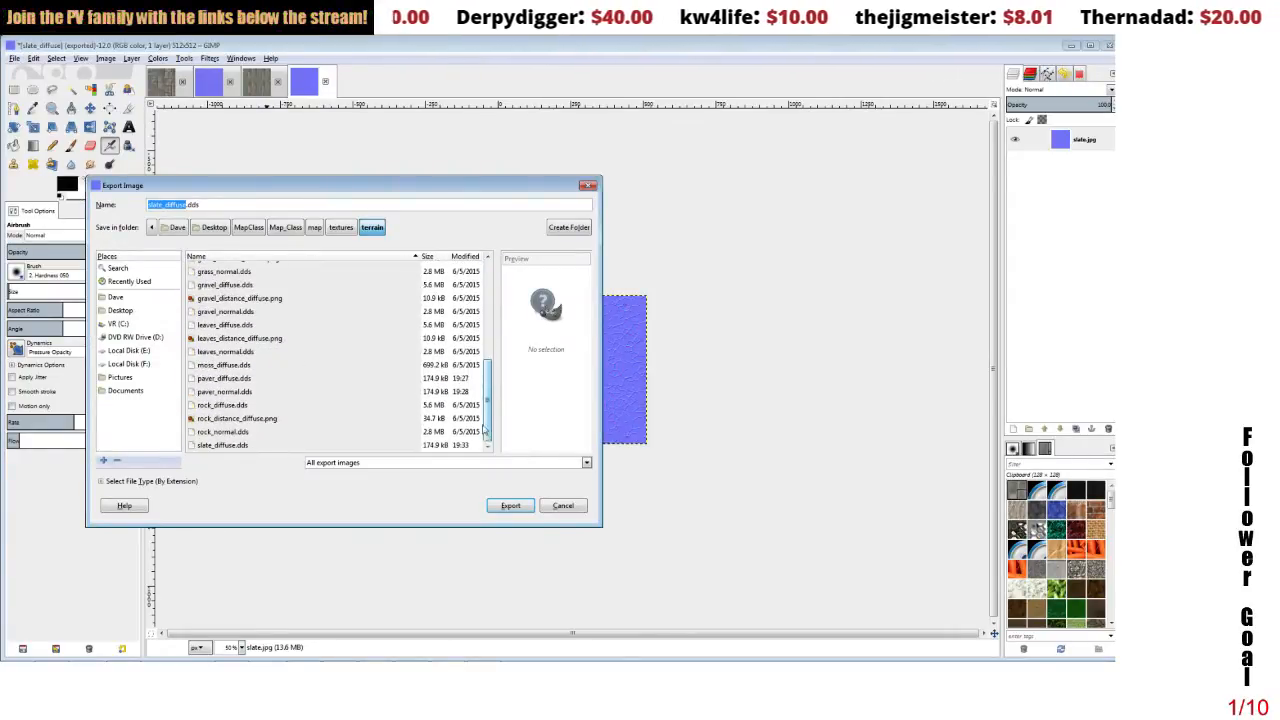
{"action": "left_click", "coordinate": [166, 204]}
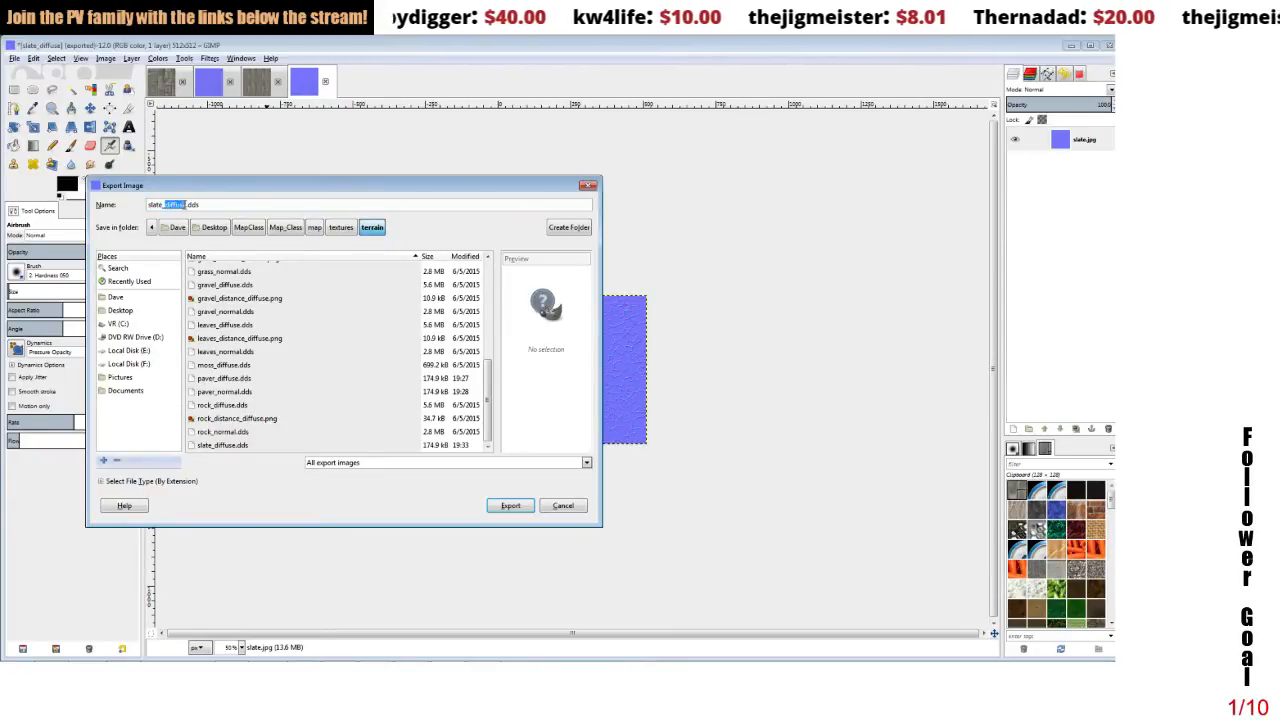
{"action": "type", "text": "normal"}
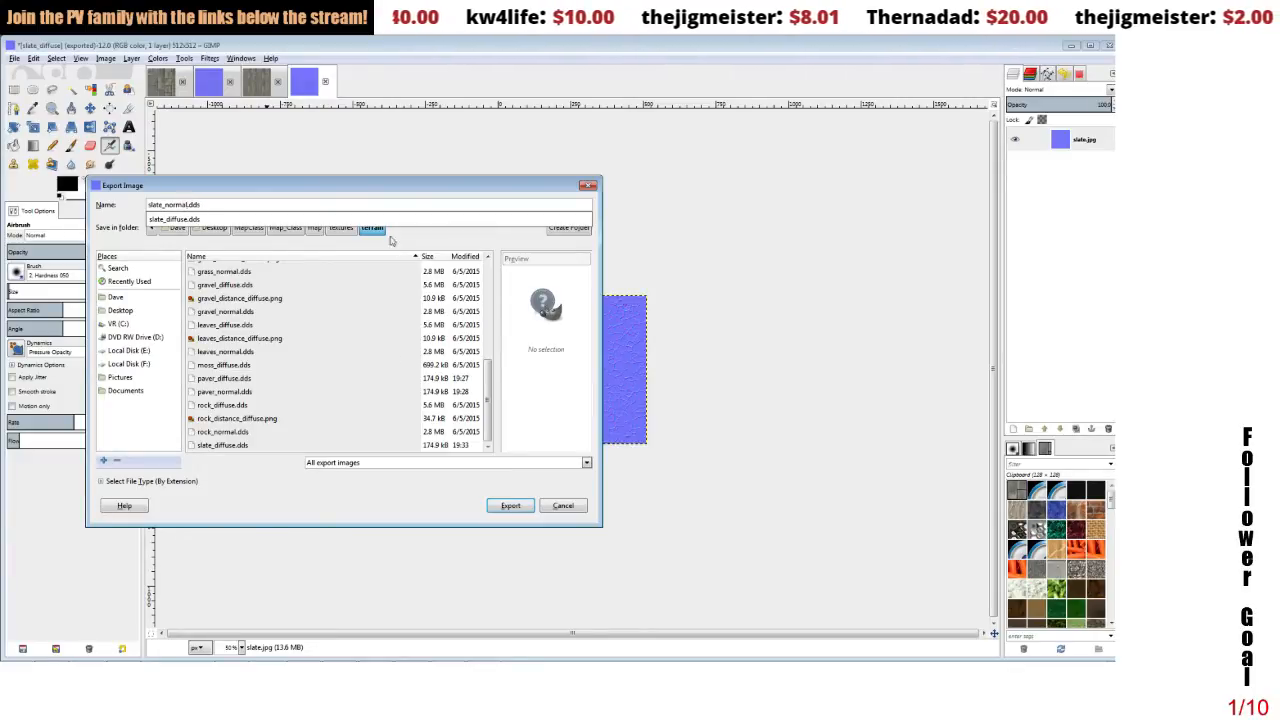
{"action": "left_click", "coordinate": [392, 205]}
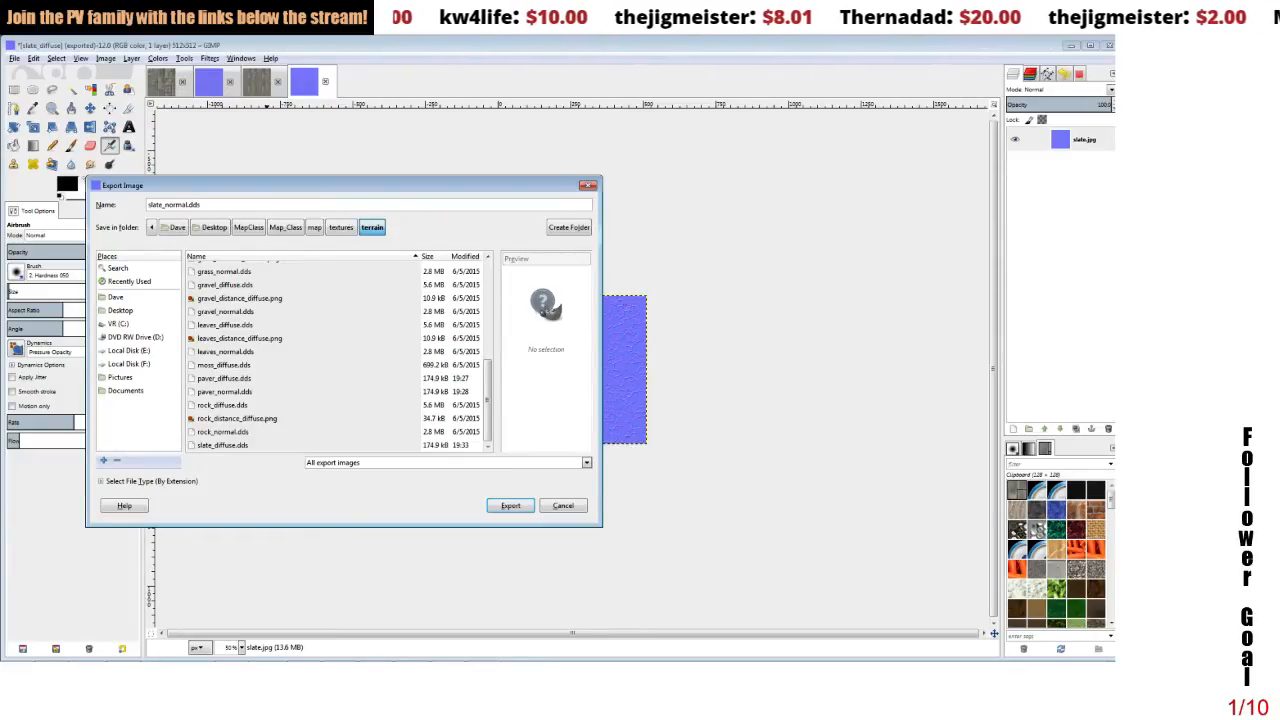
{"action": "left_click", "coordinate": [510, 505]}
{"action": "left_click", "coordinate": [193, 163]}
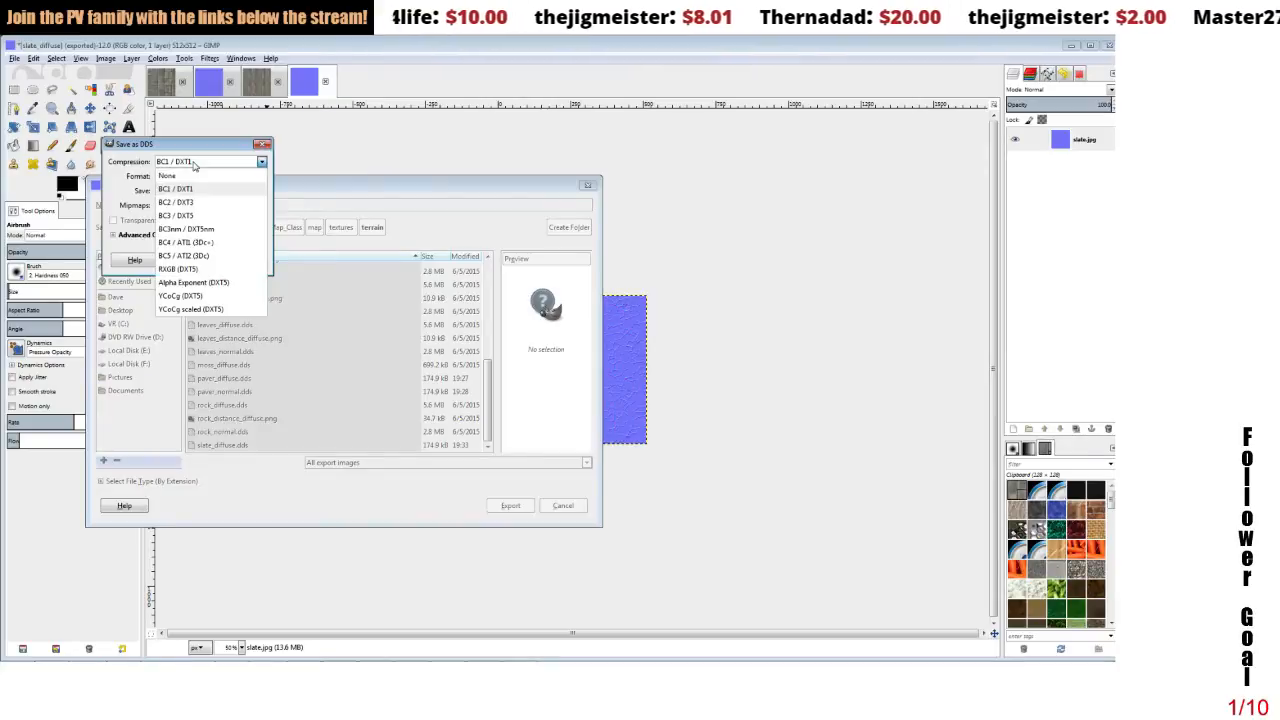
{"action": "left_click", "coordinate": [193, 165]}
{"action": "left_click", "coordinate": [240, 262]}
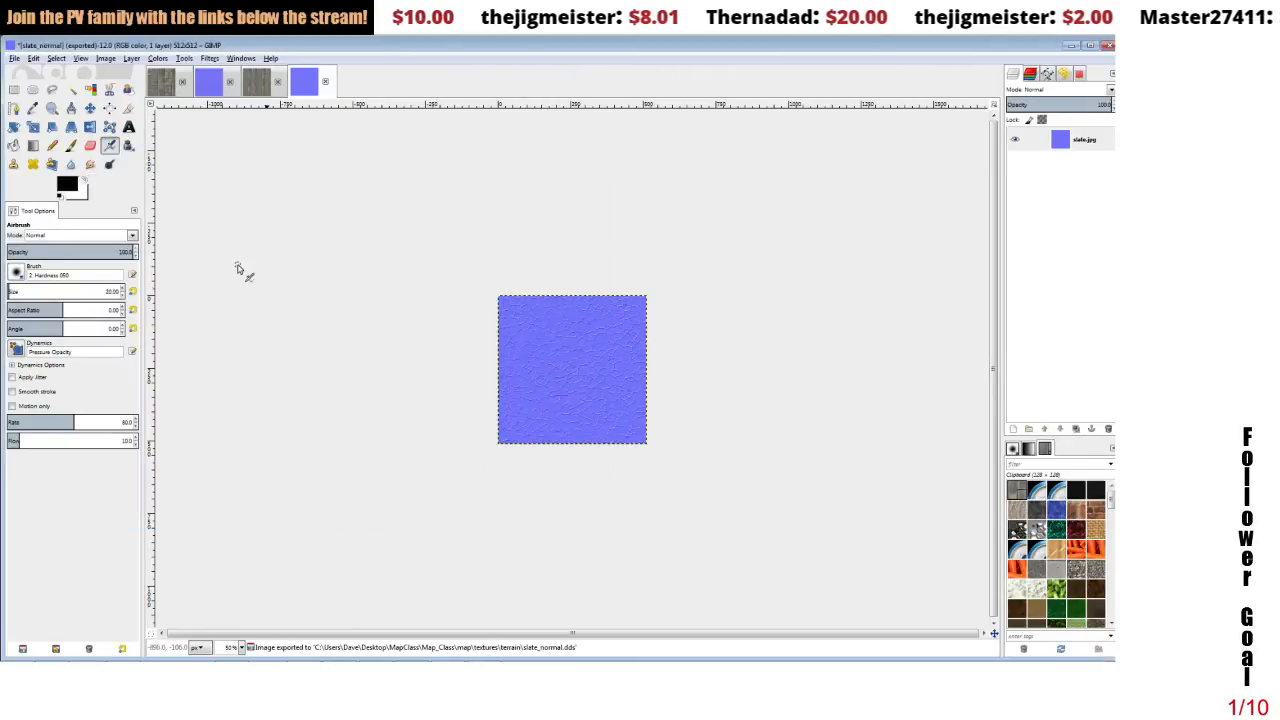
- Undo the Normalmap filter on the slate image
{"action": "left_click", "coordinate": [33, 59]}
{"action": "left_click", "coordinate": [43, 74]}
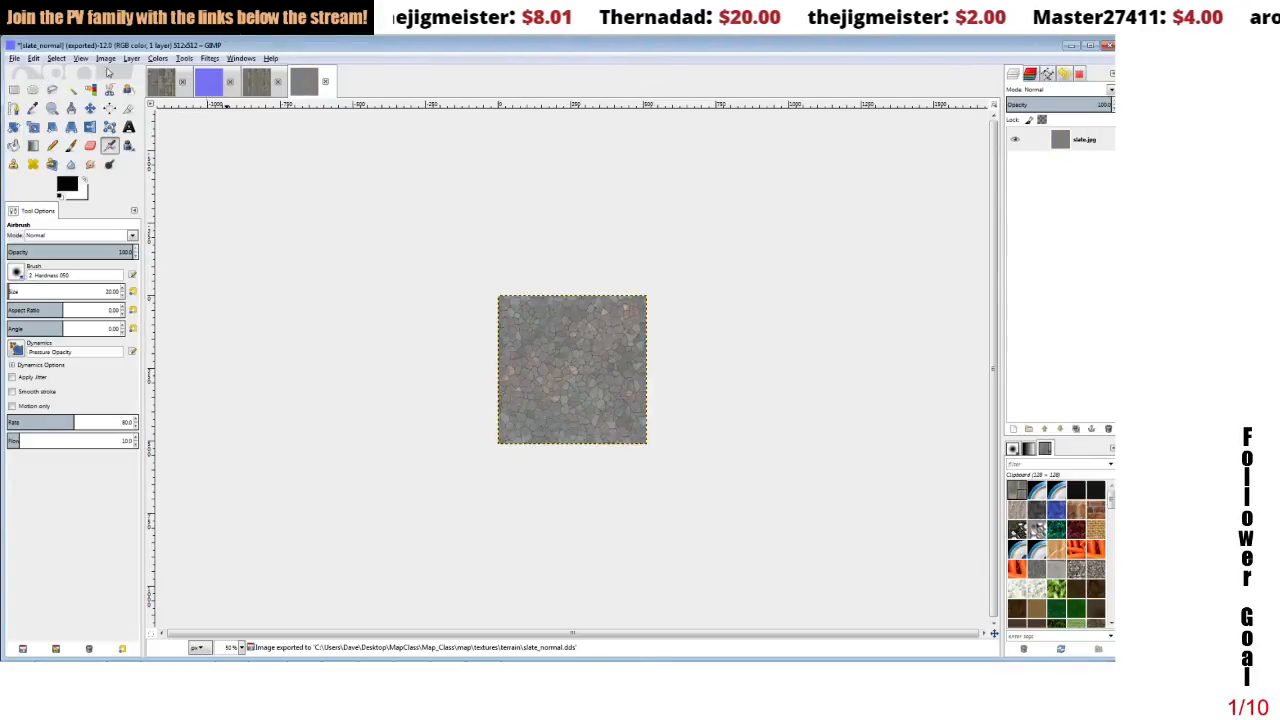
- Export the restored slate image over slate_diffuse.dds in the terrain folder with BC1 / DXT1 compression and generated mipmaps
{"action": "left_click", "coordinate": [15, 59]}
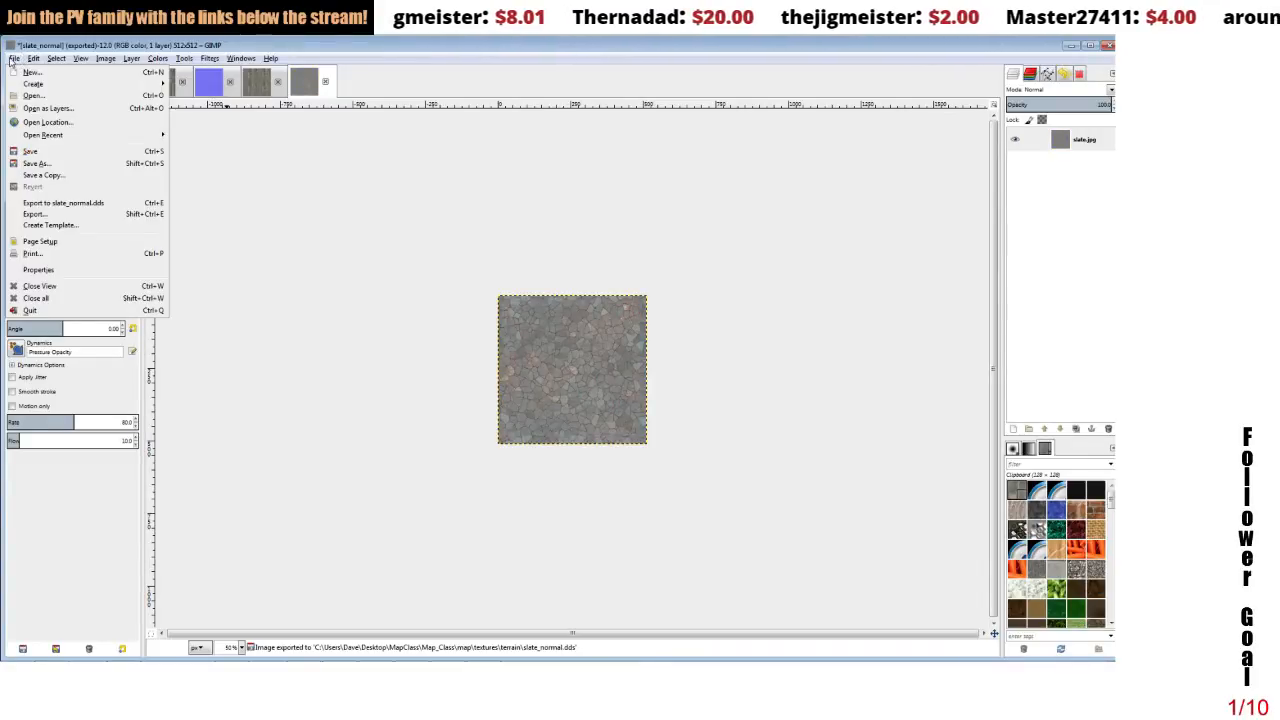
{"action": "left_click", "coordinate": [35, 215]}
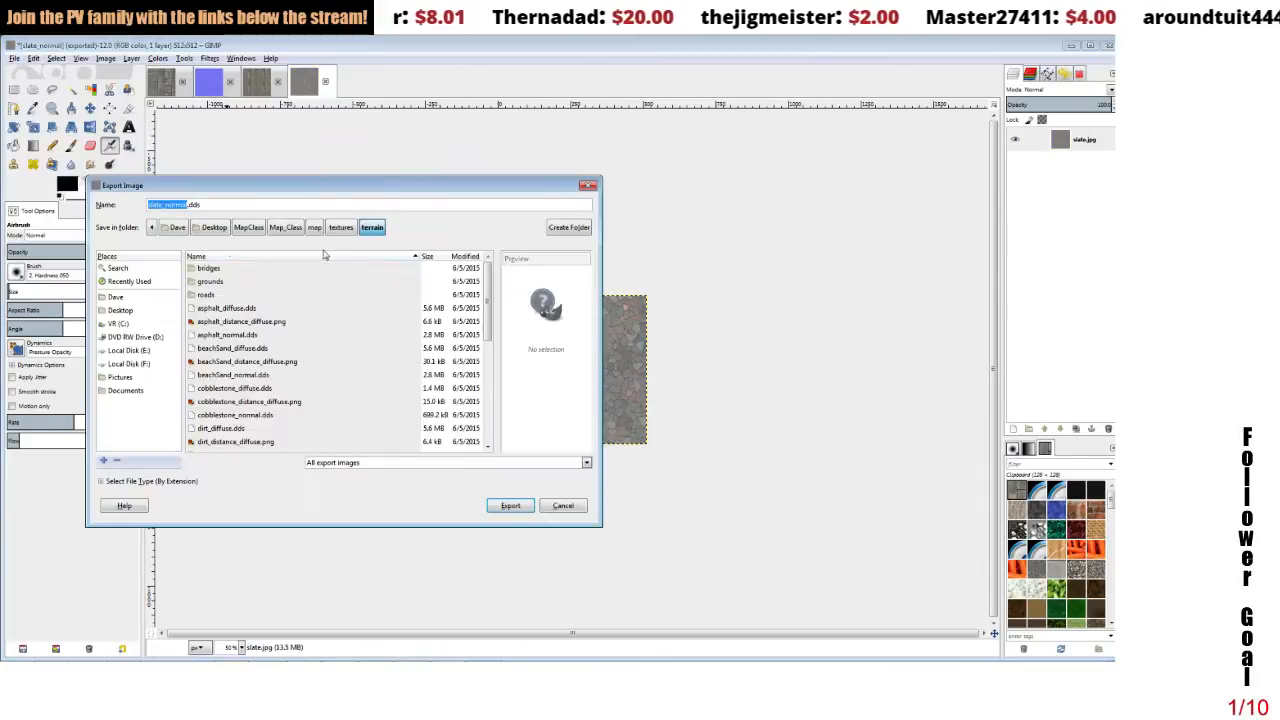
{"action": "scroll", "coordinate": [481, 432], "scroll_direction": "down", "scroll_amount": 5}
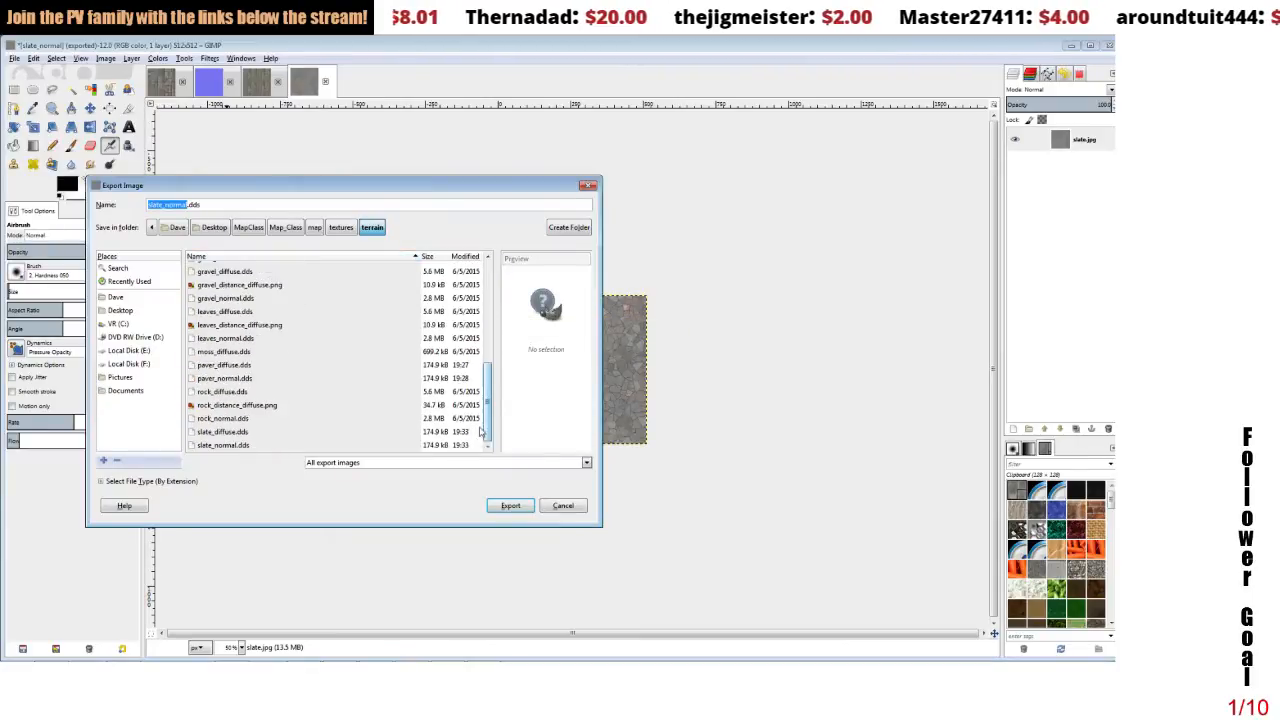
{"action": "left_click", "coordinate": [228, 431]}
{"action": "left_click", "coordinate": [510, 505]}
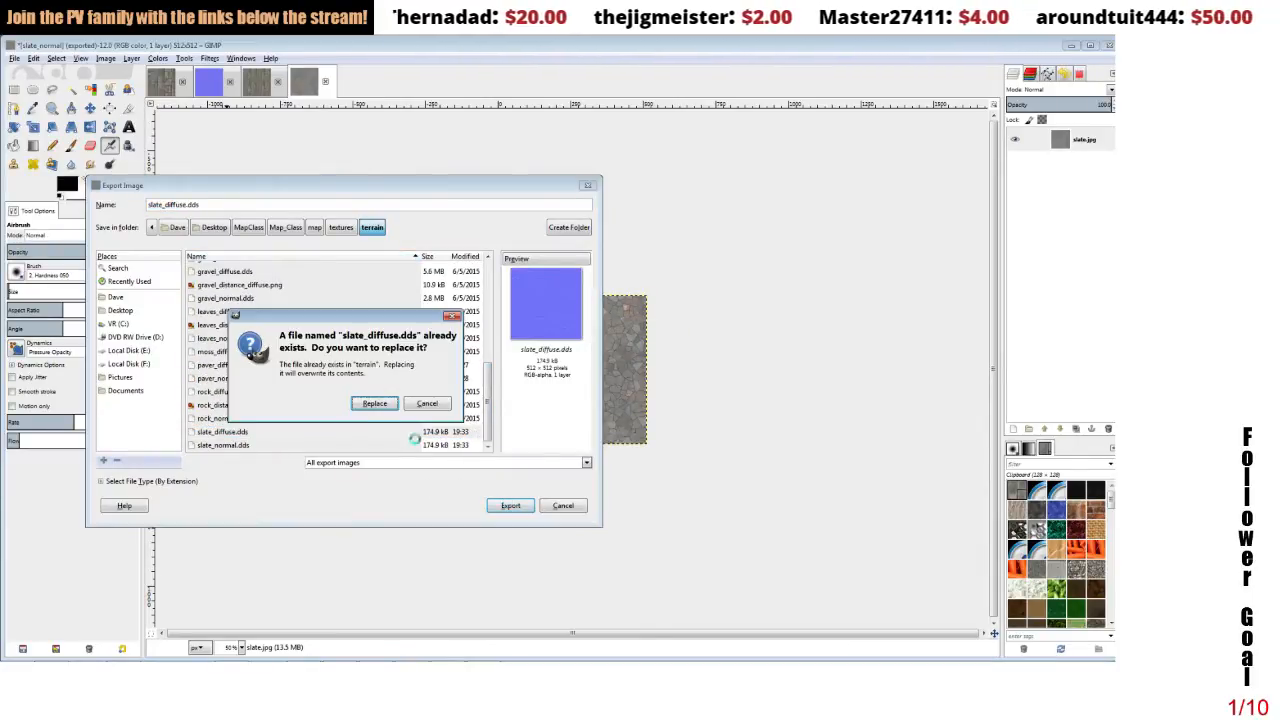
{"action": "left_click", "coordinate": [374, 403]}
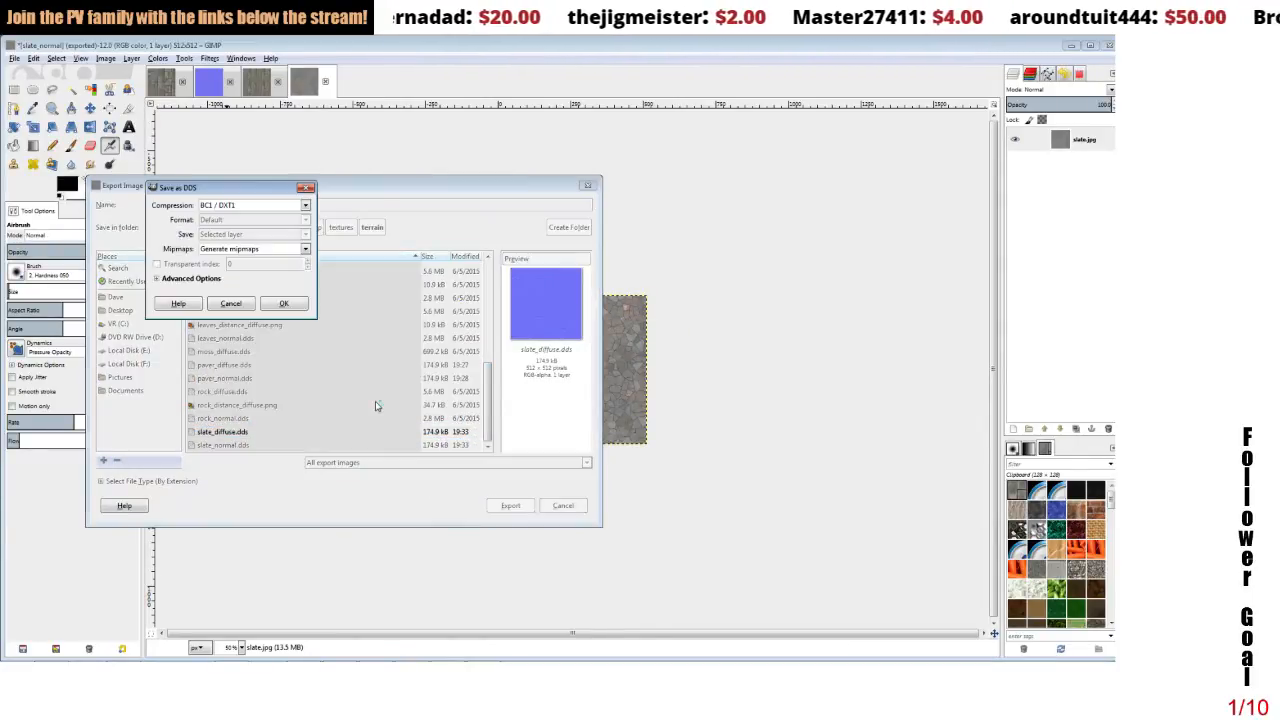
{"action": "left_click", "coordinate": [271, 303]}
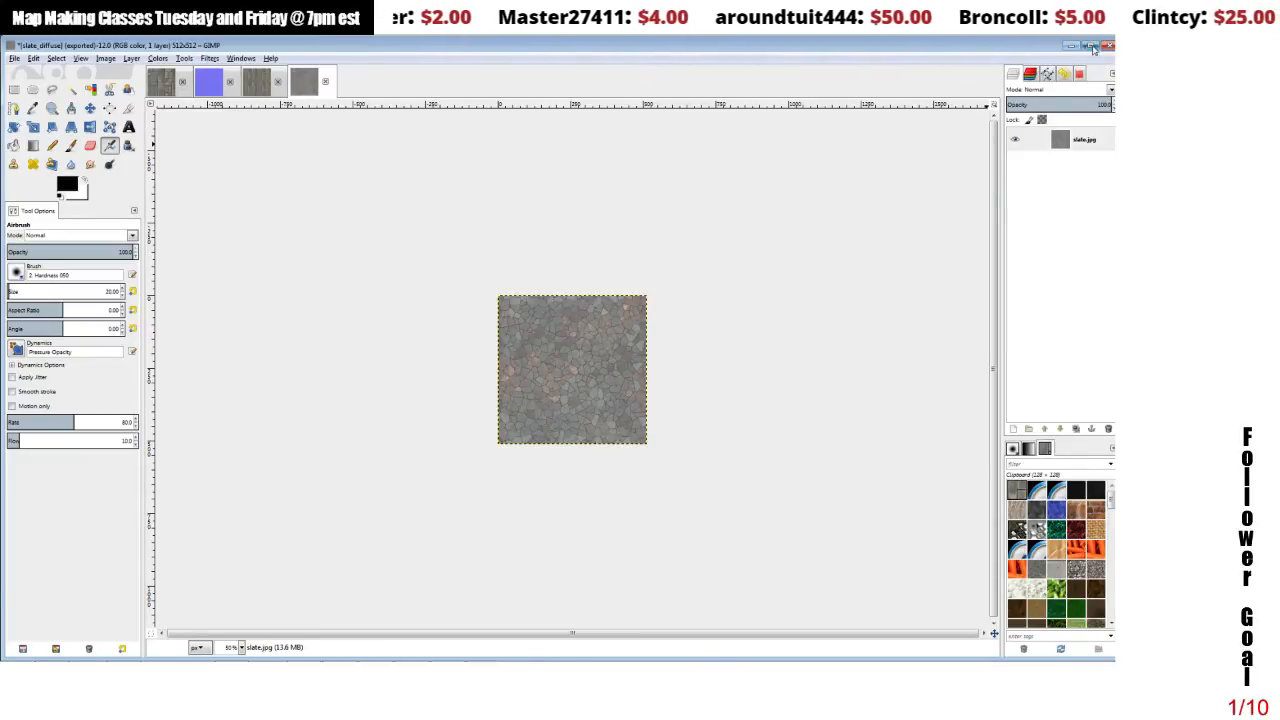
- Quit GIMP and discard the unsaved changes to all open images
{"action": "left_click", "coordinate": [1100, 46]}
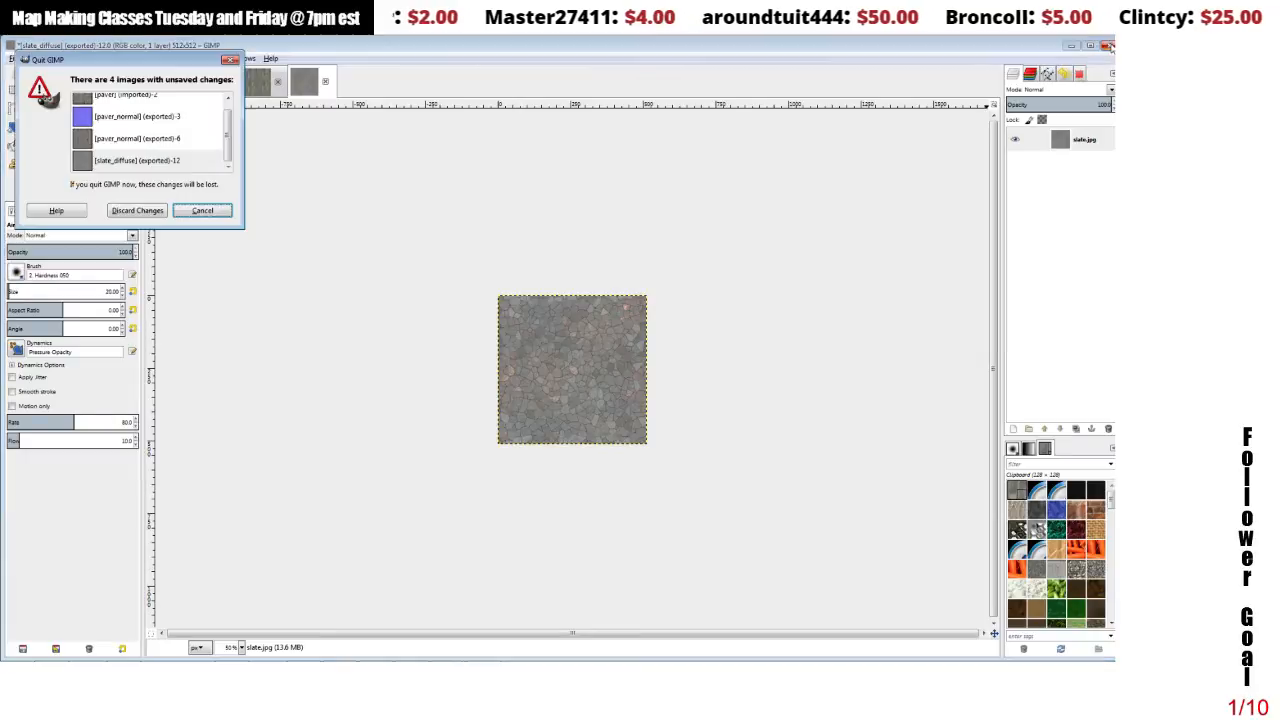
{"action": "left_click", "coordinate": [200, 211]}
{"action": "left_click", "coordinate": [1108, 46]}
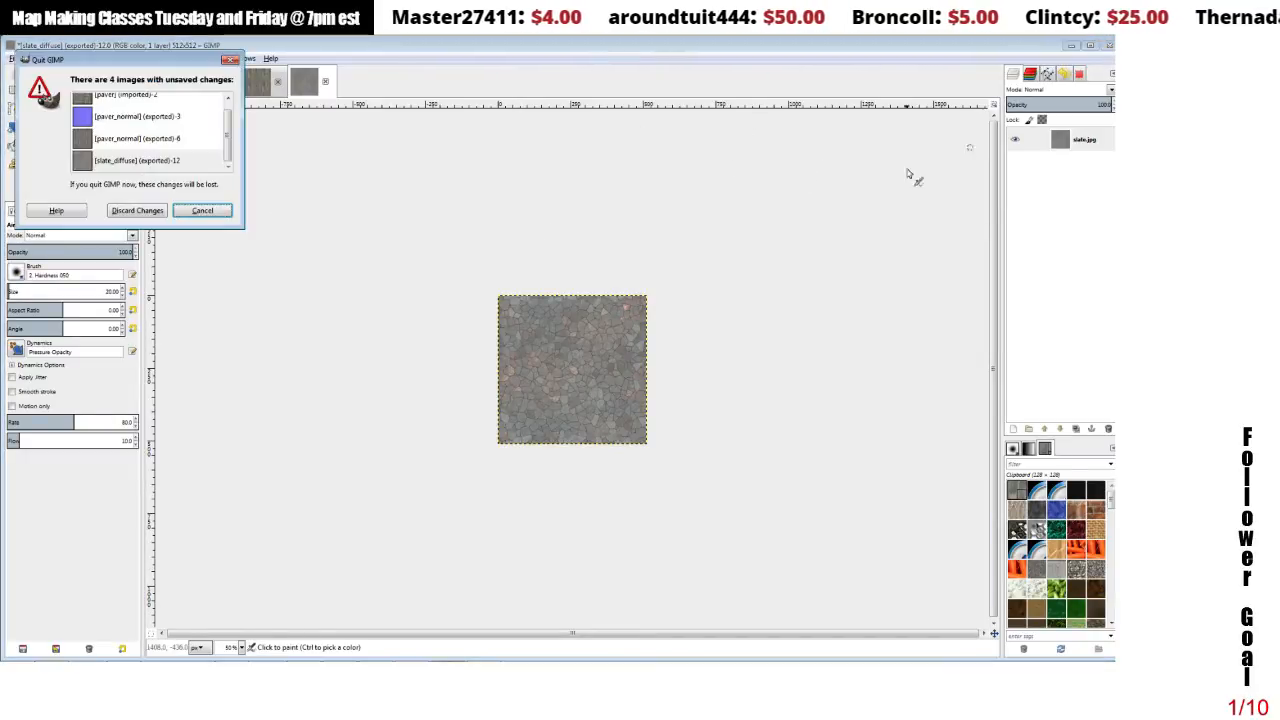
{"action": "left_click", "coordinate": [138, 211]}
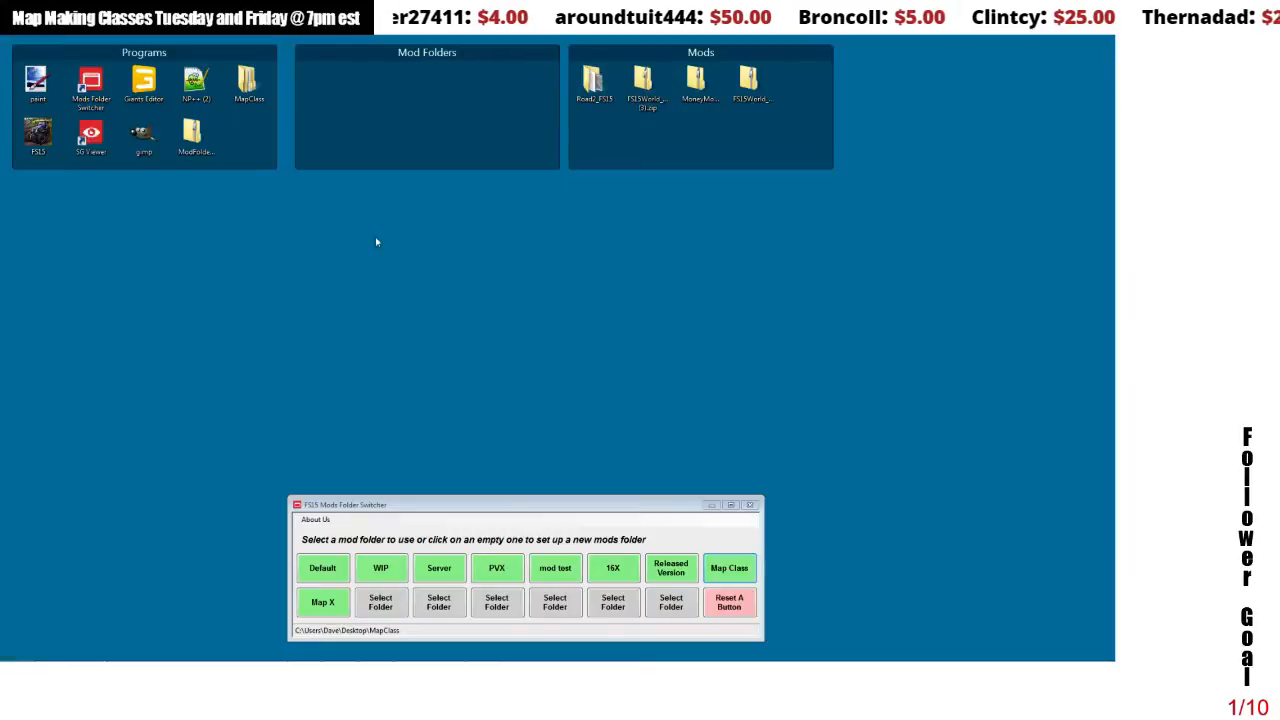
- Open the map01 folder inside MapClass, Map_Class, map
{"action": "double_click", "coordinate": [246, 84]}
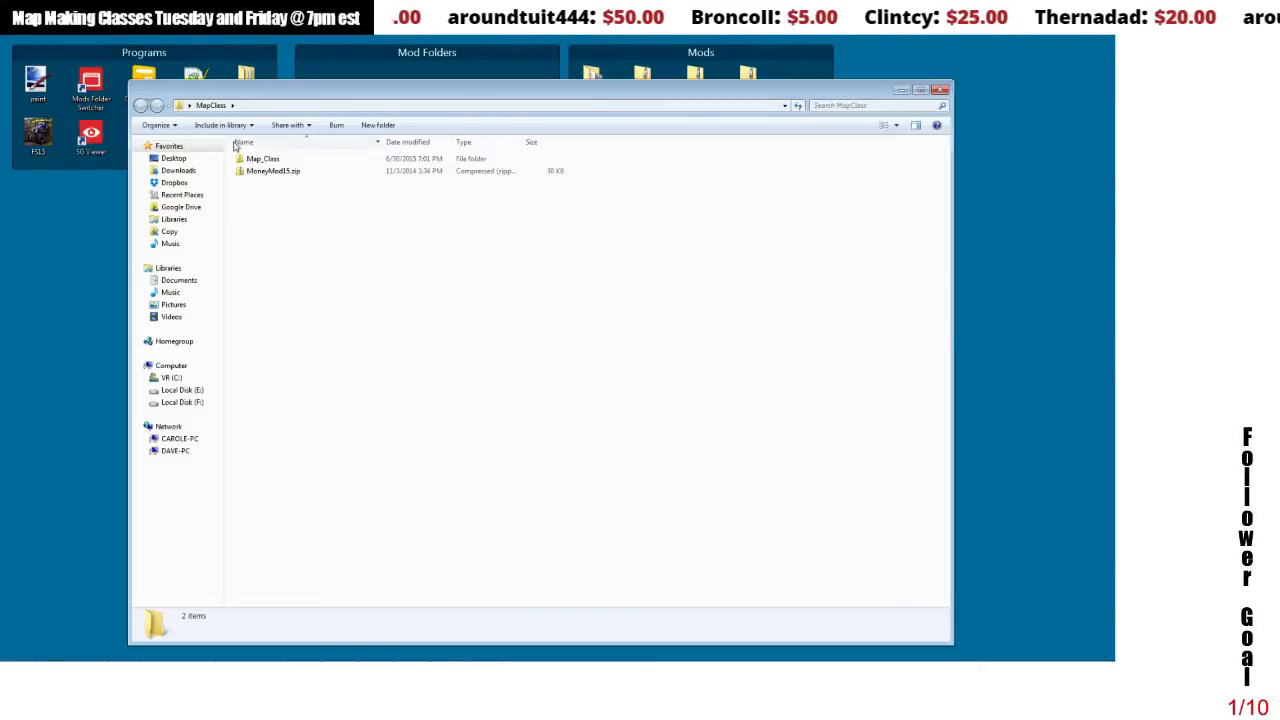
{"action": "double_click", "coordinate": [250, 158]}
{"action": "double_click", "coordinate": [252, 159]}
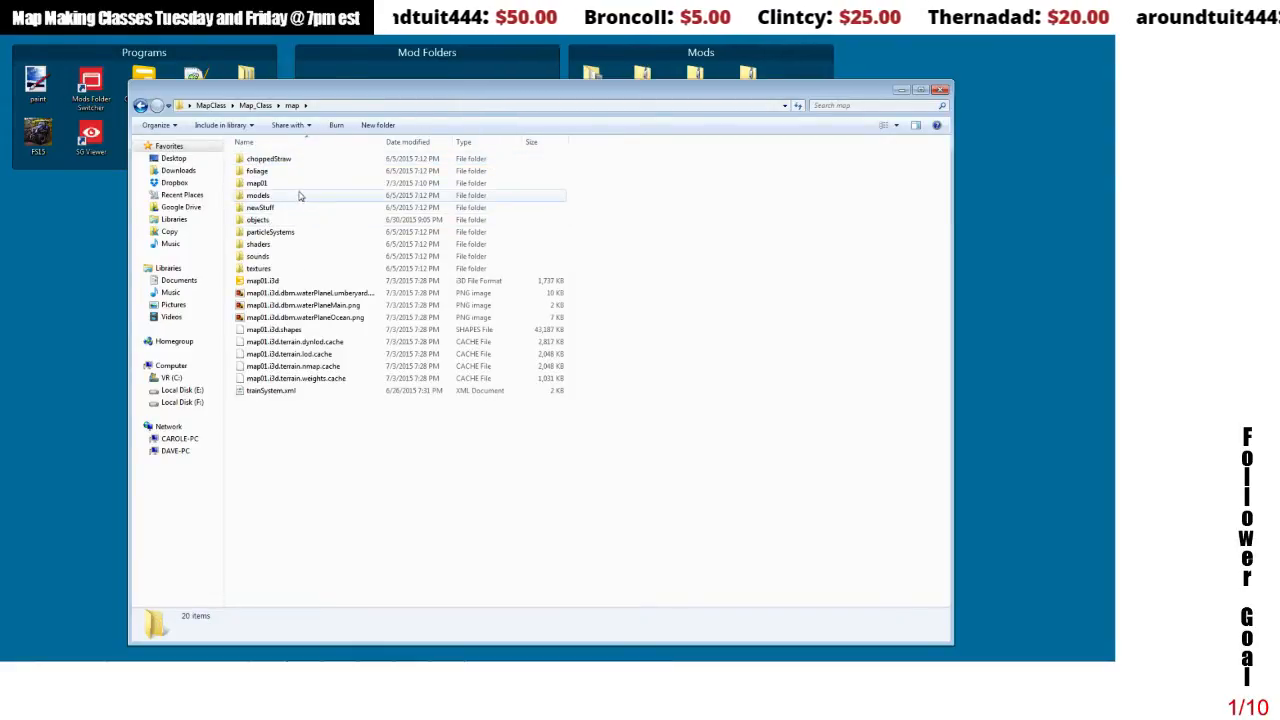
{"action": "double_click", "coordinate": [262, 183]}
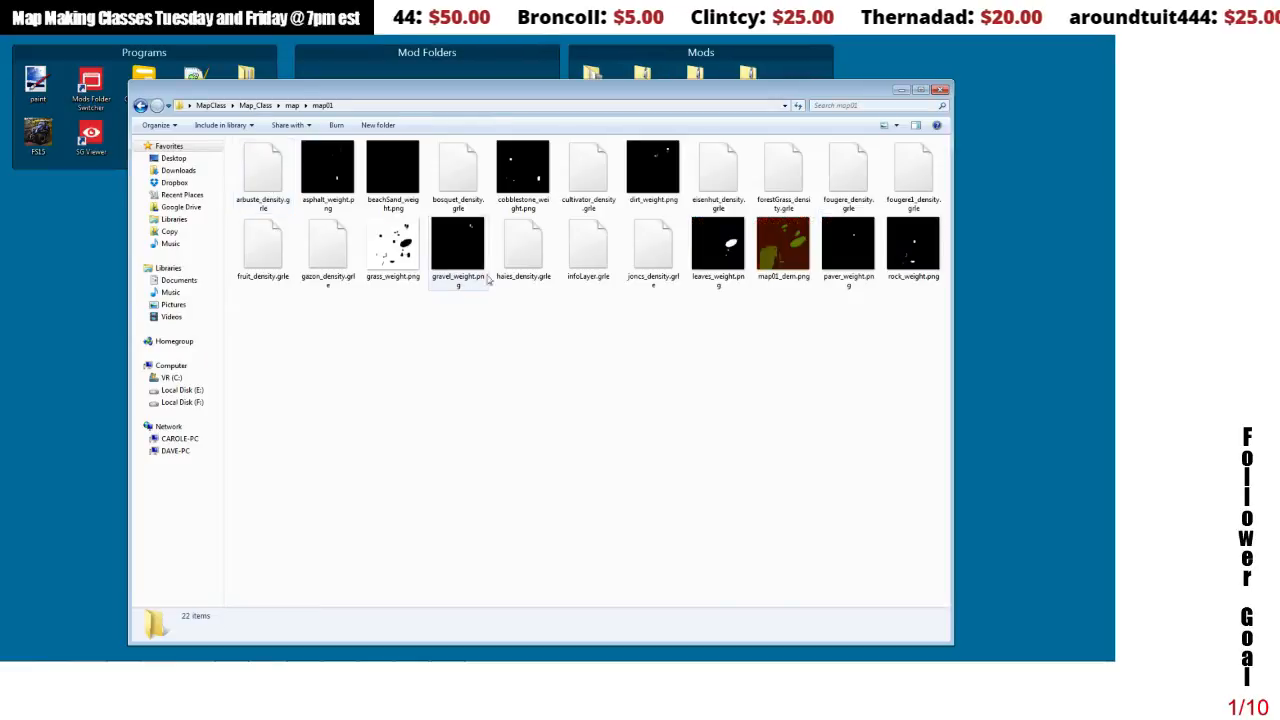
{"action": "left_click", "coordinate": [408, 180]}
{"action": "left_click", "coordinate": [415, 376]}
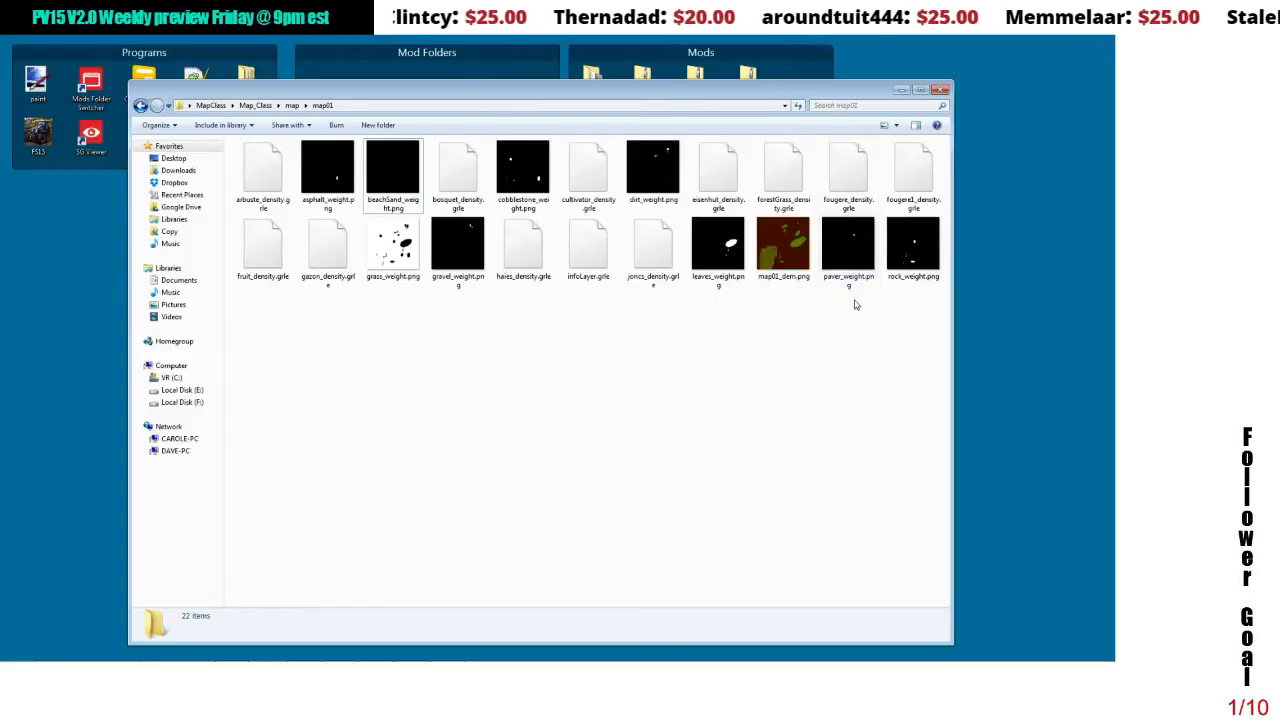
- Duplicate beachSand_weight.png within the map01 folder
{"action": "right_click", "coordinate": [386, 172]}
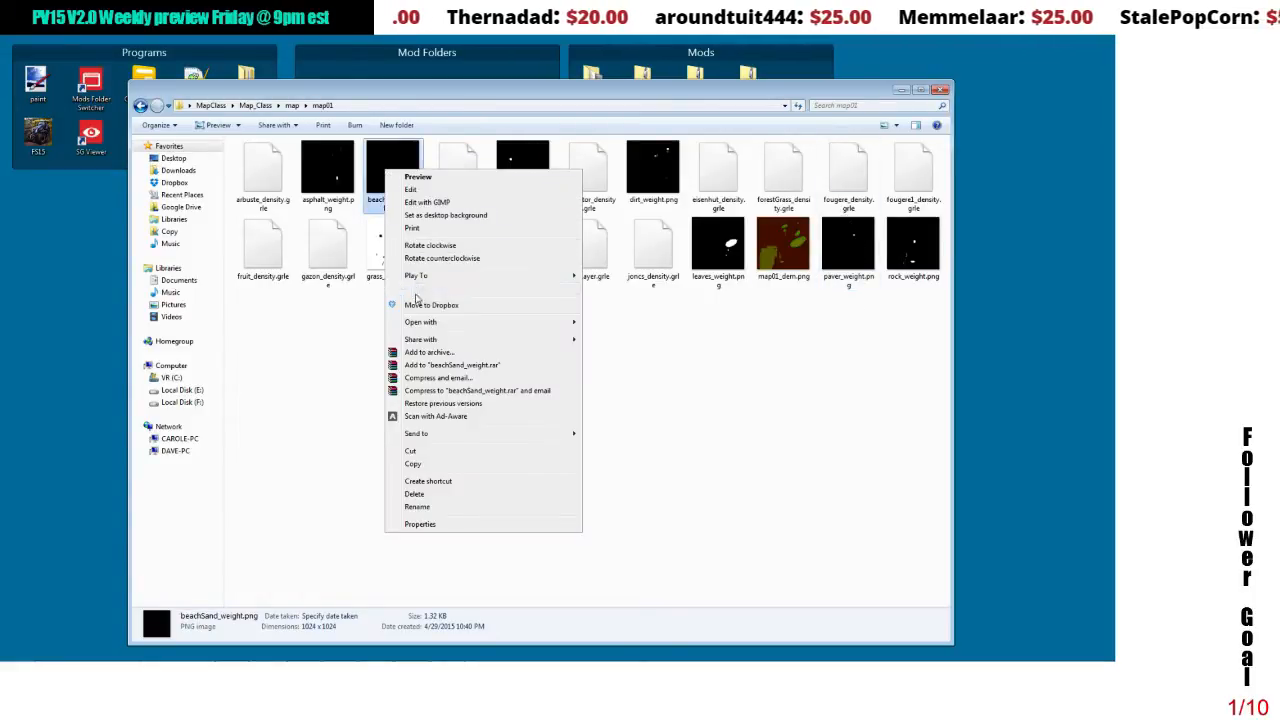
{"action": "left_click", "coordinate": [437, 467]}
{"action": "right_click", "coordinate": [436, 410]}
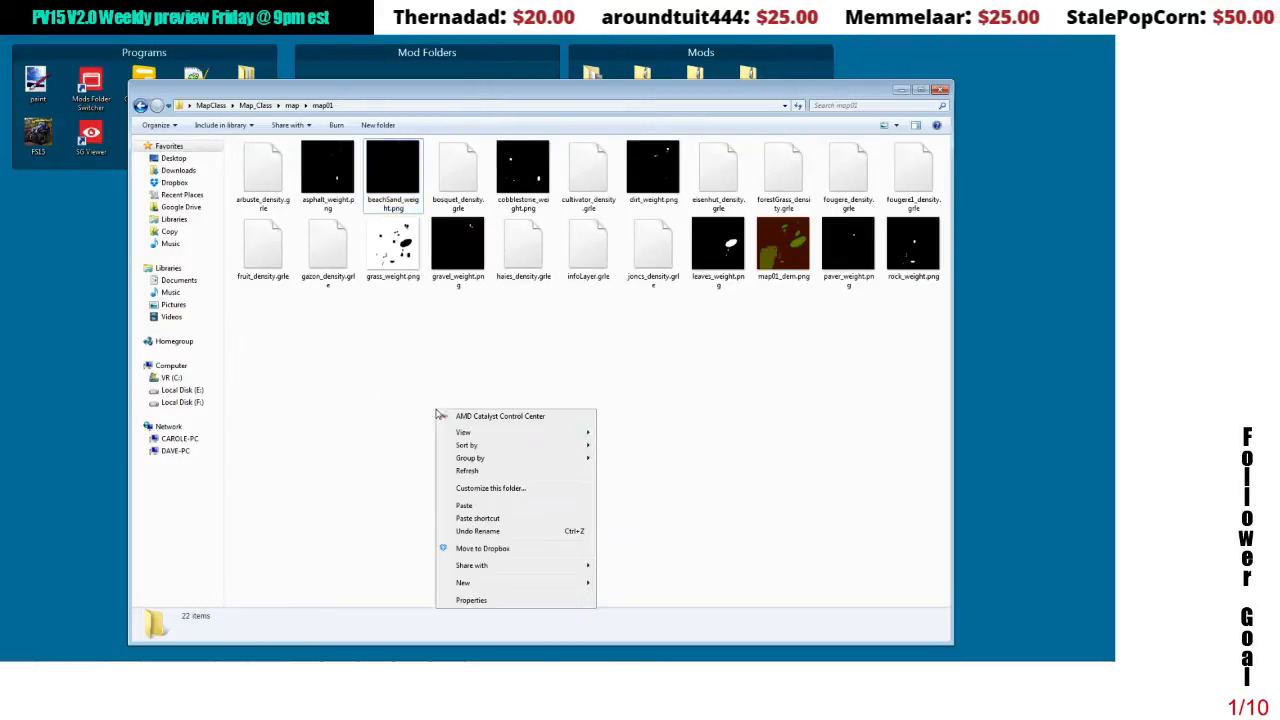
{"action": "left_click", "coordinate": [475, 508]}
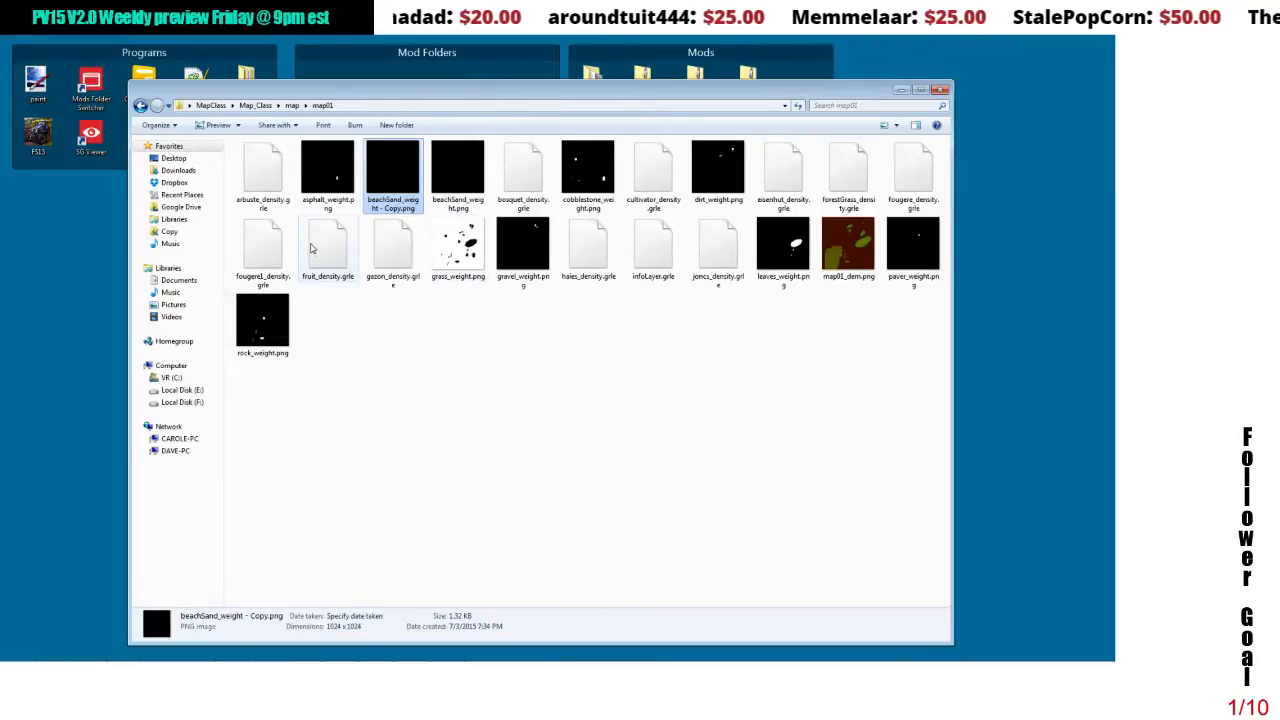
- Rename the copied beachSand weight file as slate_weight.png
{"action": "left_click", "coordinate": [385, 203]}
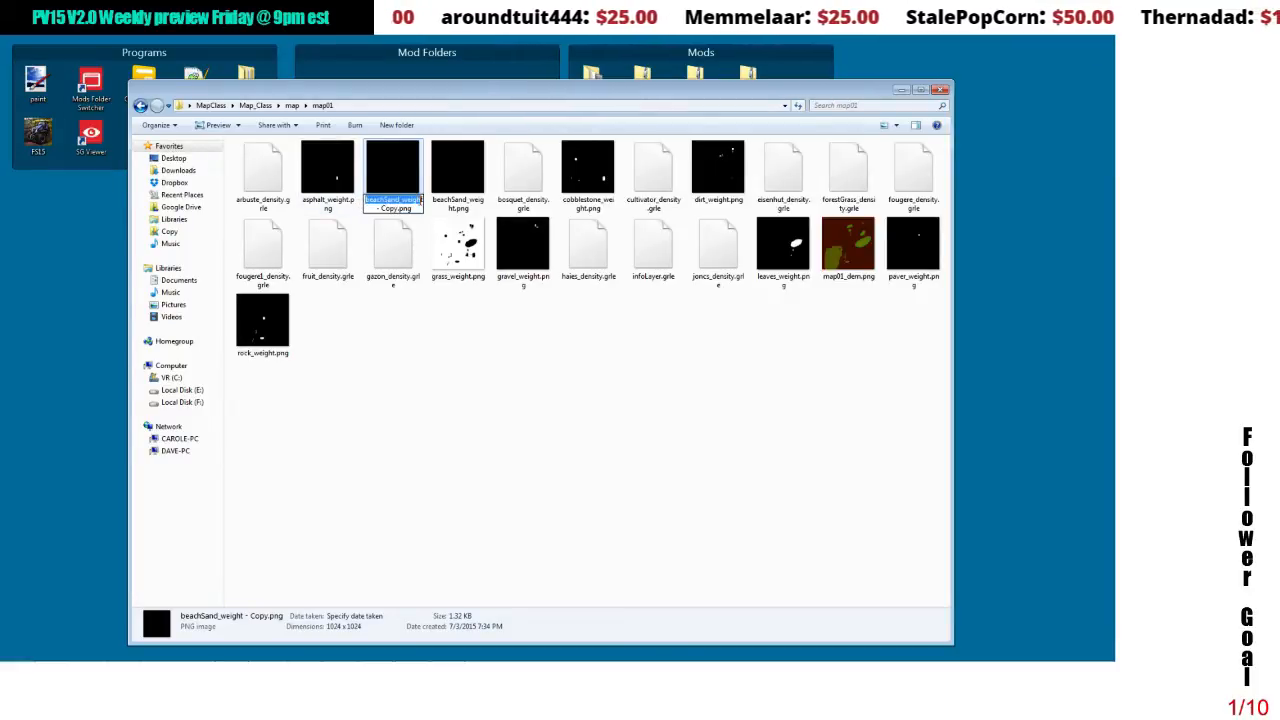
{"action": "left_click_drag", "start_coordinate": [413, 202], "coordinate": [400, 208]}
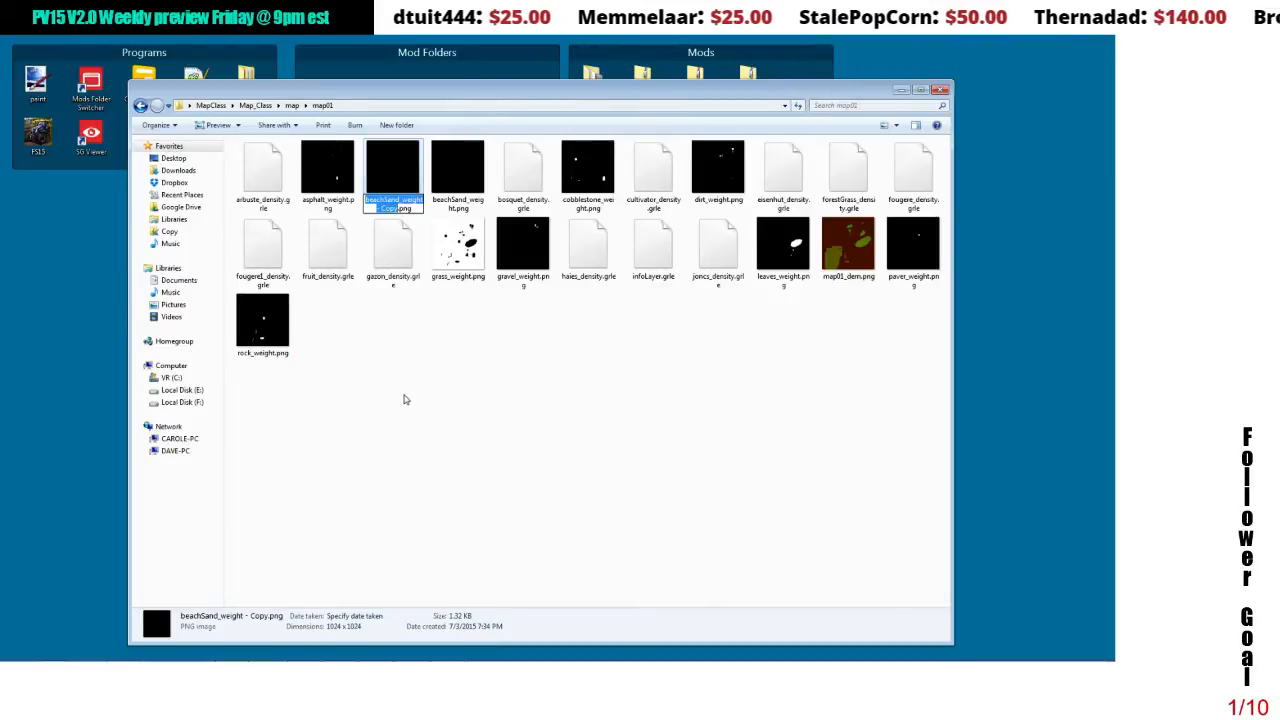
{"action": "key", "text": "BackSpace"}
{"action": "type", "text": "s"}
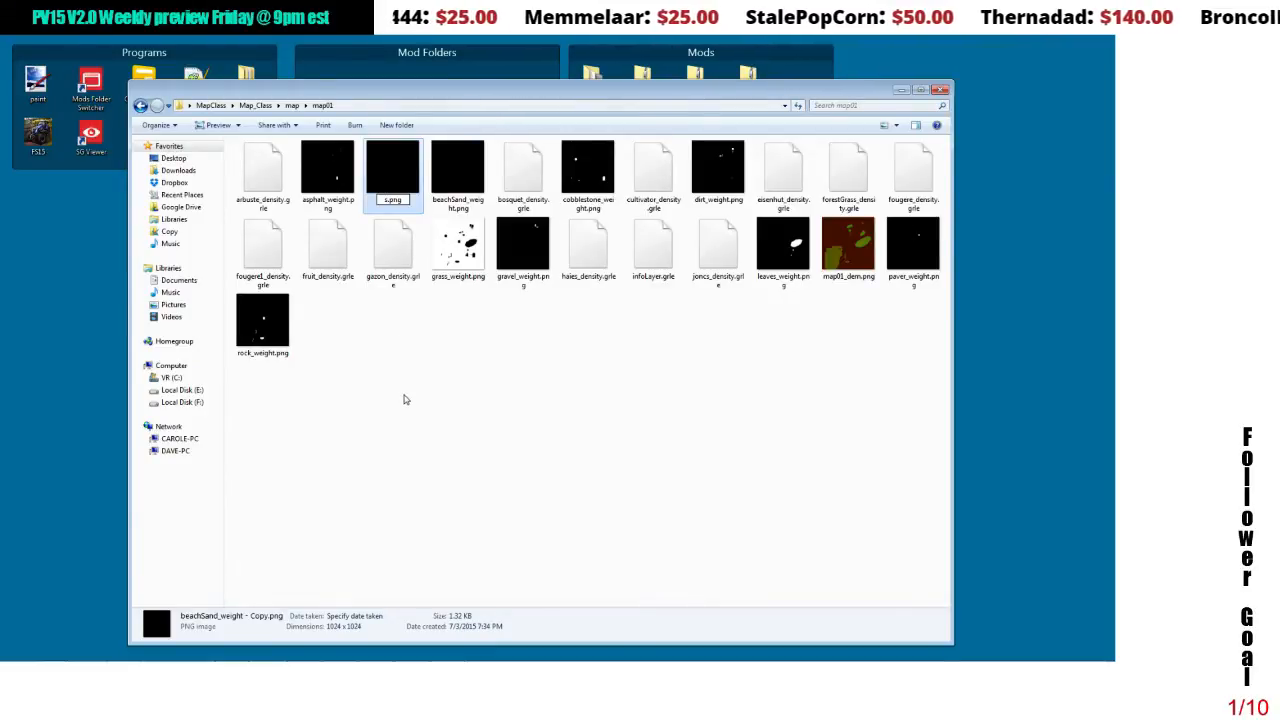
{"action": "type", "text": "late_w"}
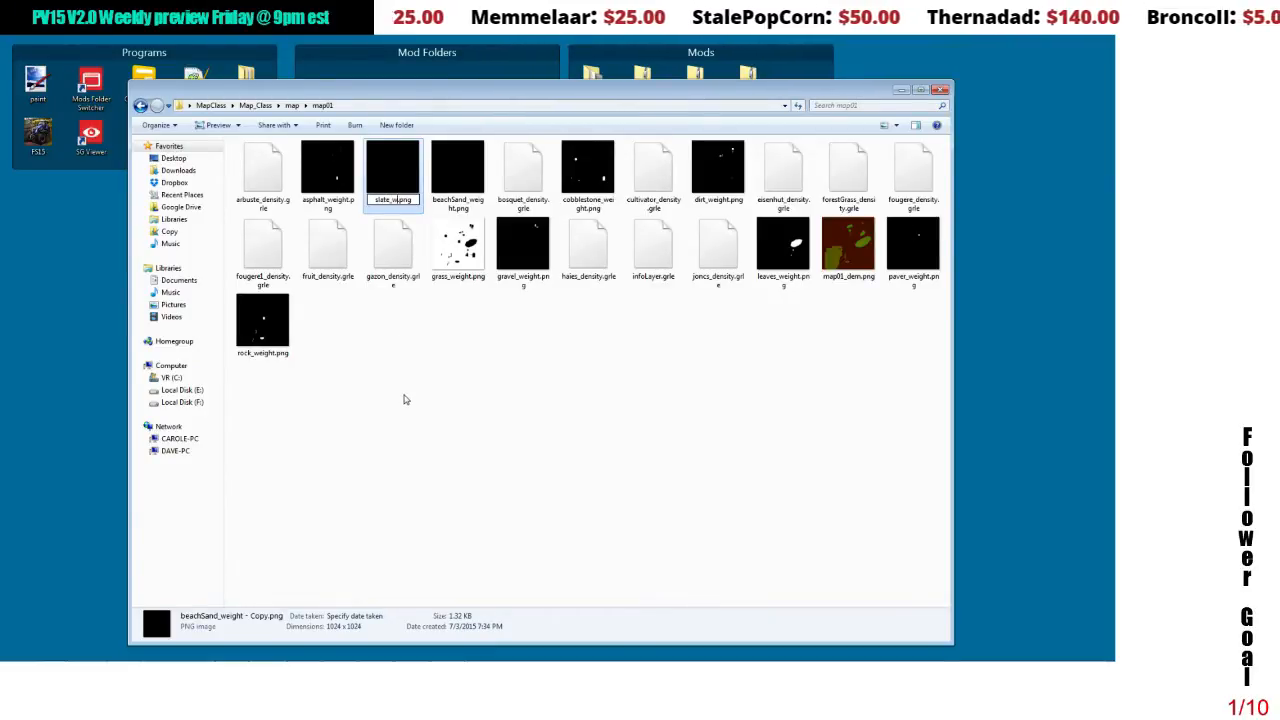
{"action": "type", "text": "eight"}
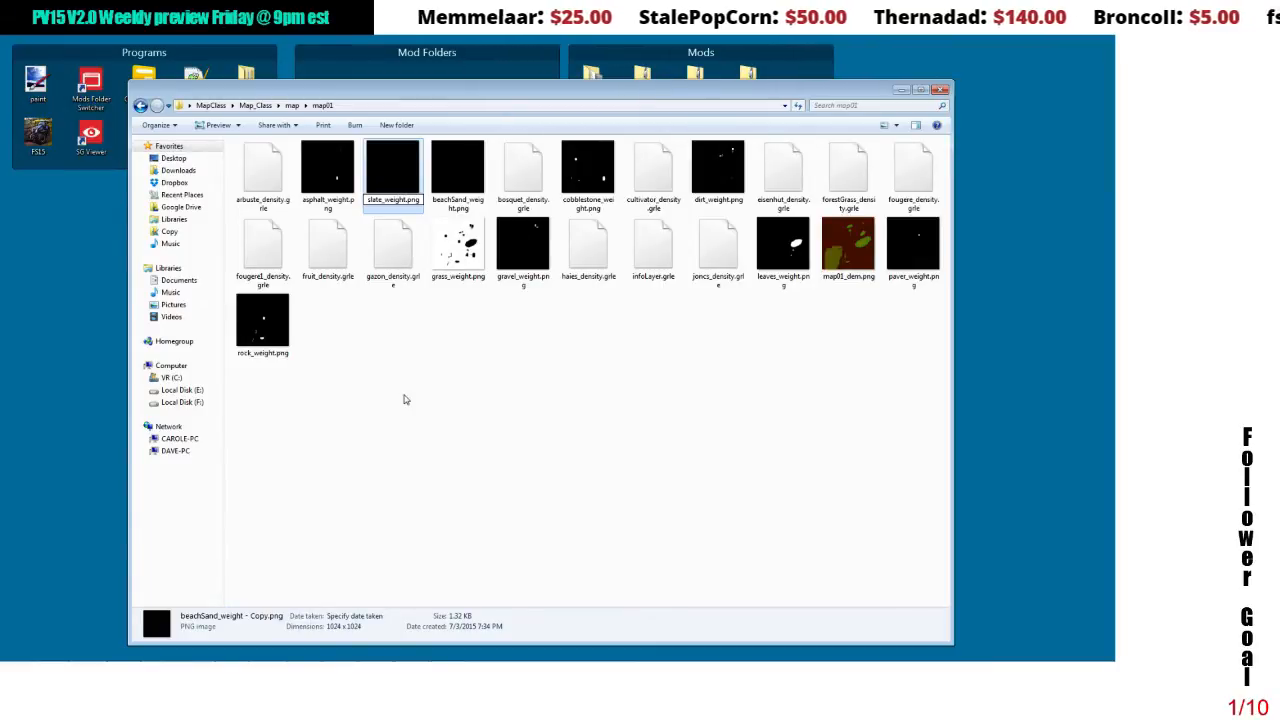
{"action": "left_click", "coordinate": [406, 317]}
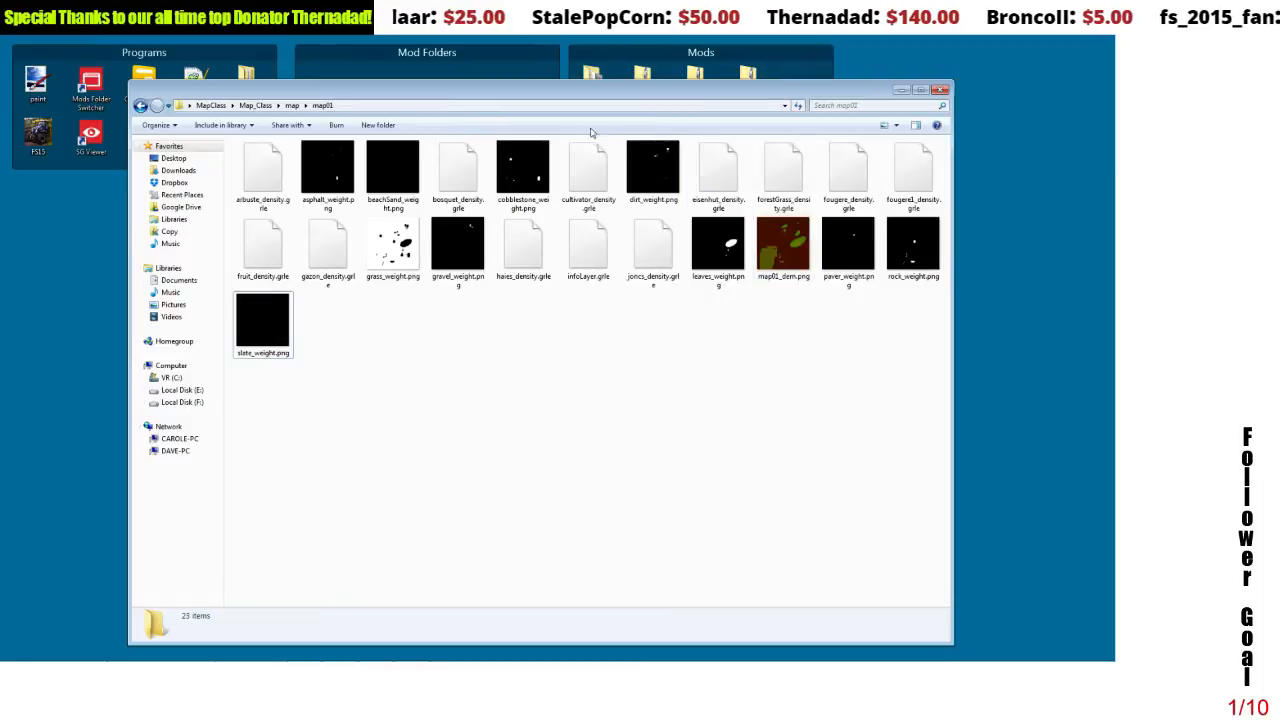
- Check the slate diffuse and normal files in the textures/terrain folder and return to the map folder
{"action": "left_click", "coordinate": [141, 104]}
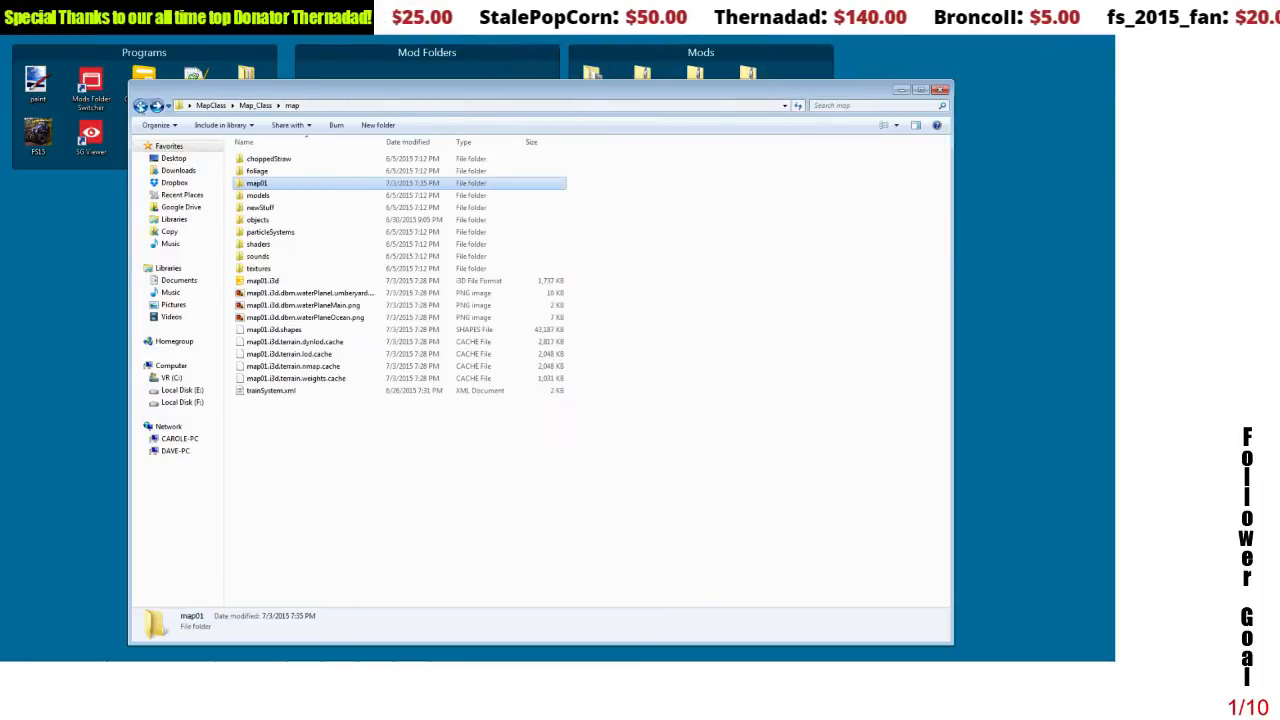
{"action": "double_click", "coordinate": [258, 275]}
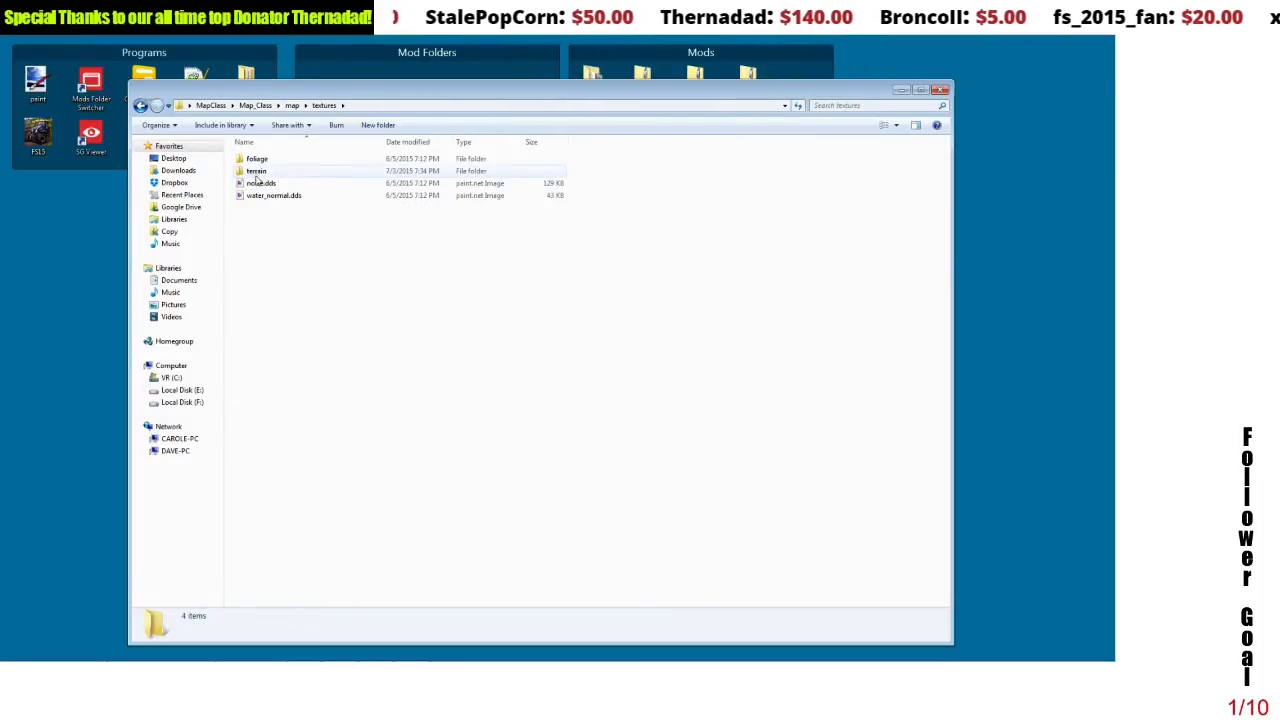
{"action": "double_click", "coordinate": [256, 171]}
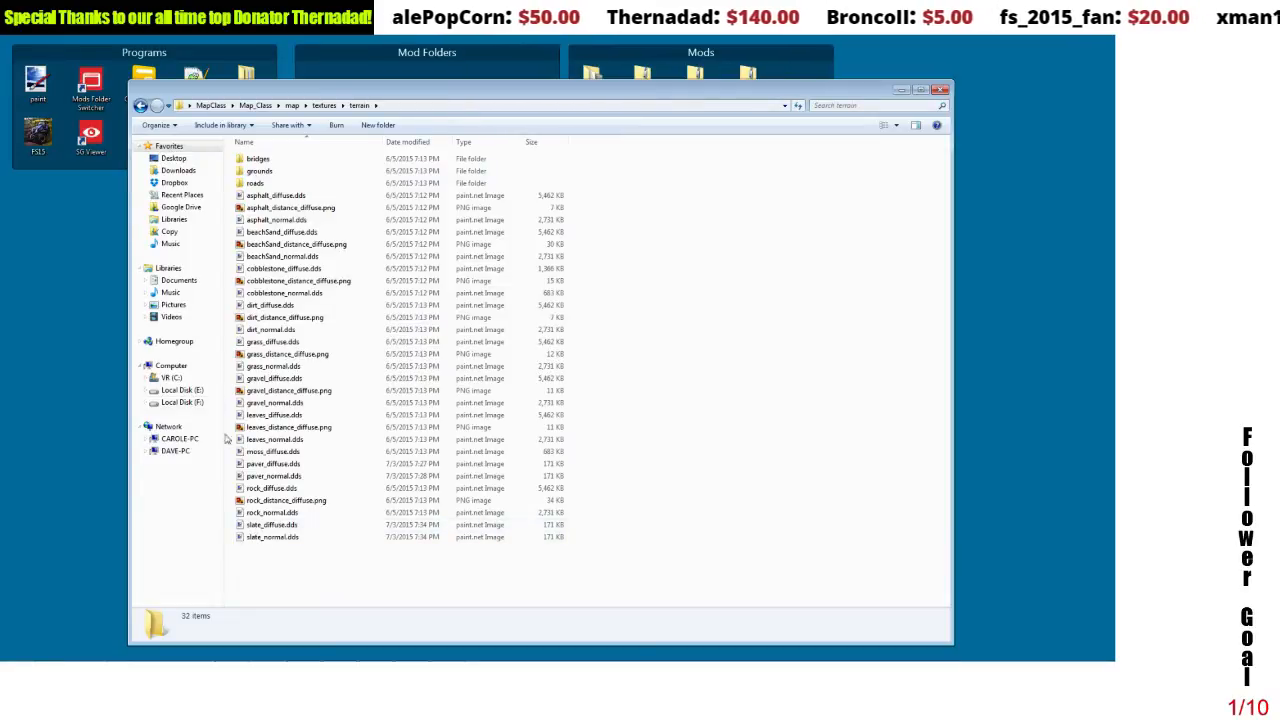
{"action": "left_click", "coordinate": [141, 105]}
{"action": "left_click", "coordinate": [141, 105]}
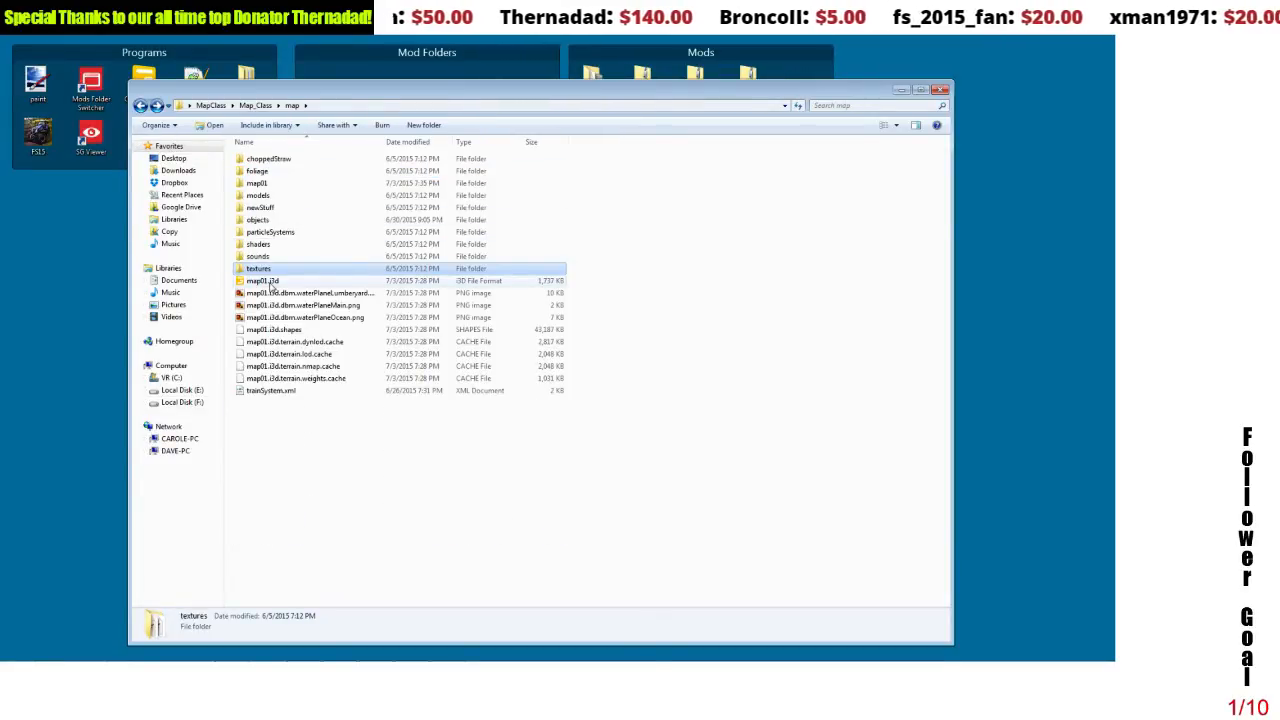
- Open map01.i3d in Notepad++ and locate the terrain texture entries in its Files section
{"action": "right_click", "coordinate": [268, 282]}
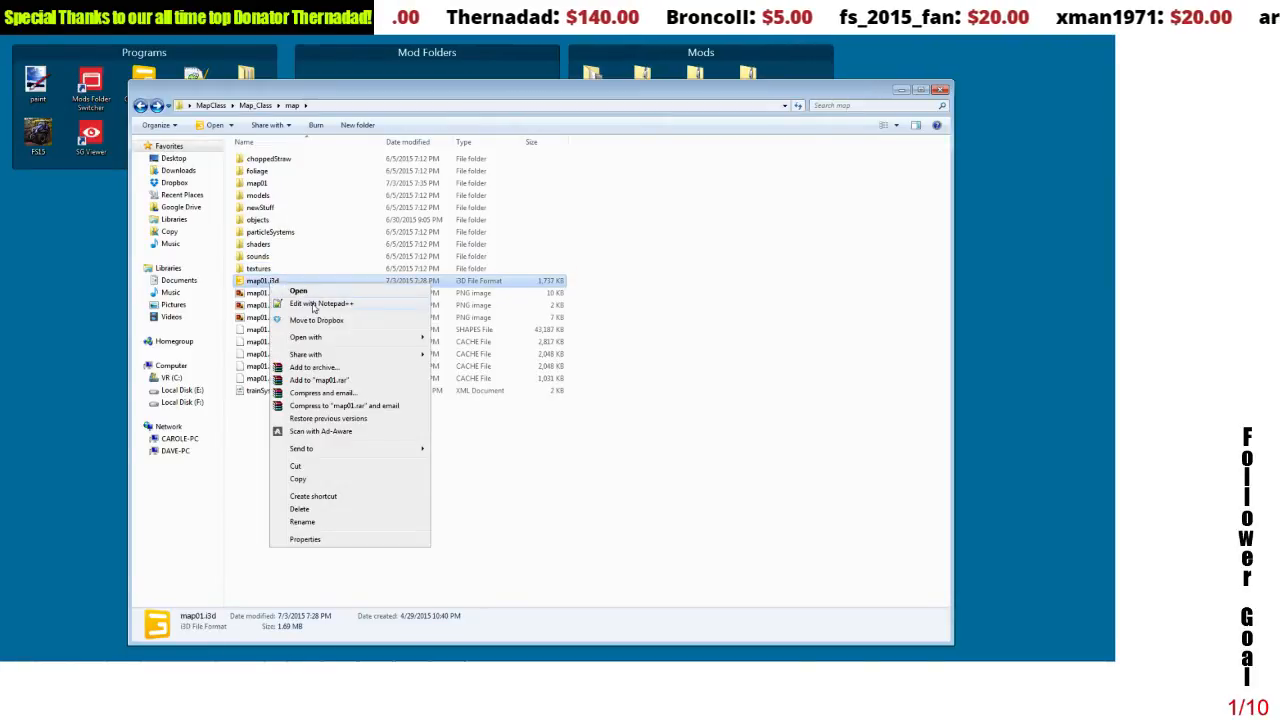
{"action": "left_click", "coordinate": [314, 303]}
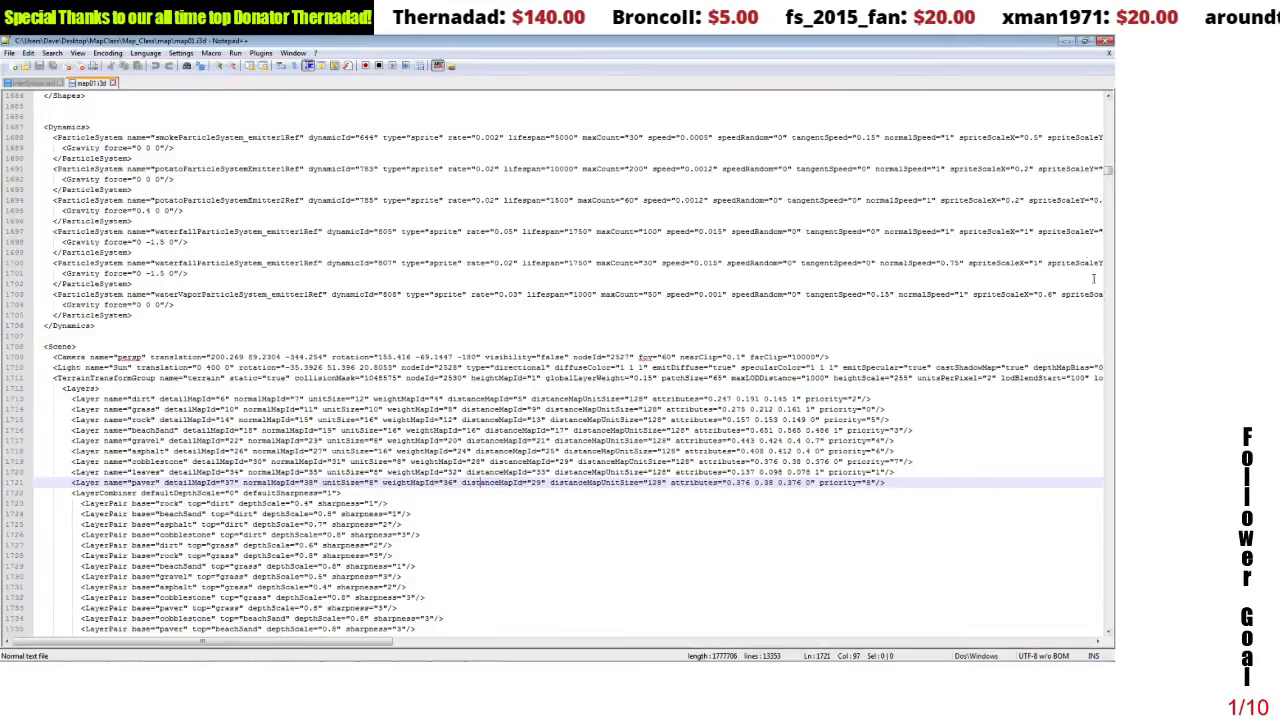
{"action": "left_click_drag", "start_coordinate": [1108, 176], "coordinate": [1108, 127]}
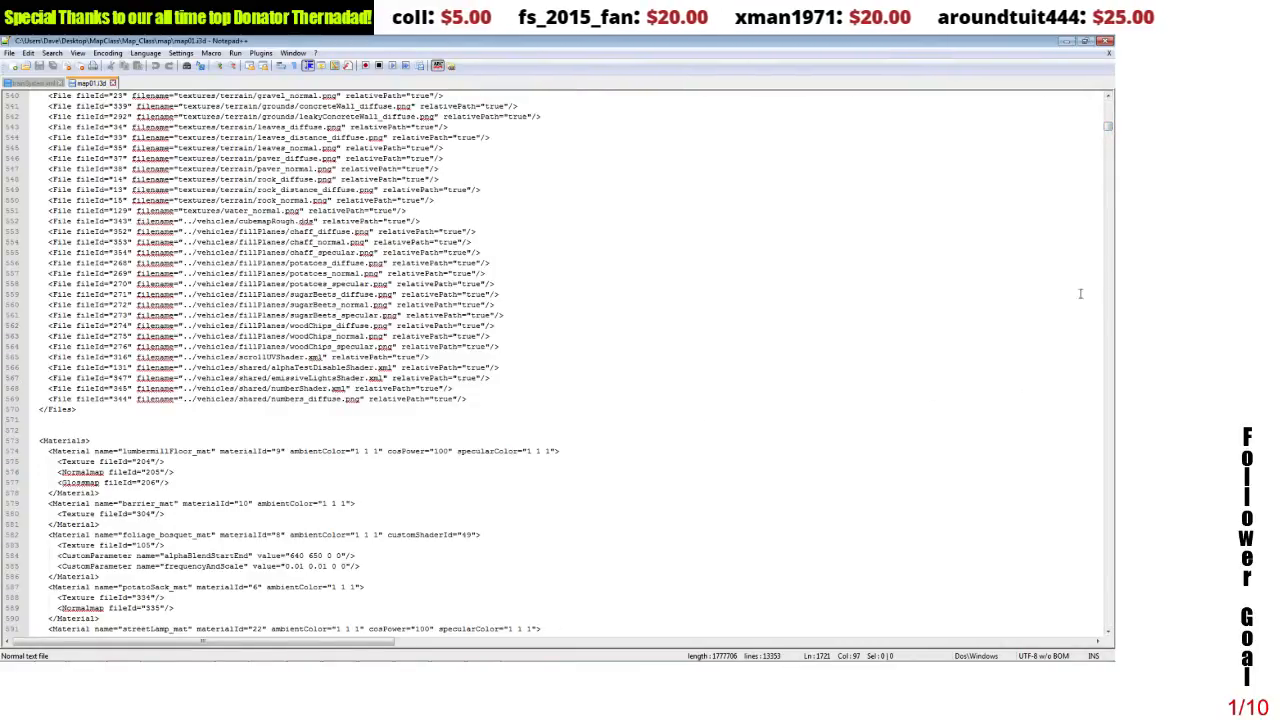
{"action": "mouse_move", "coordinate": [1108, 131]}
{"action": "left_mouse_down"}
{"action": "mouse_move", "coordinate": [1109, 104]}
{"action": "mouse_move", "coordinate": [1109, 126]}
{"action": "left_mouse_up"}
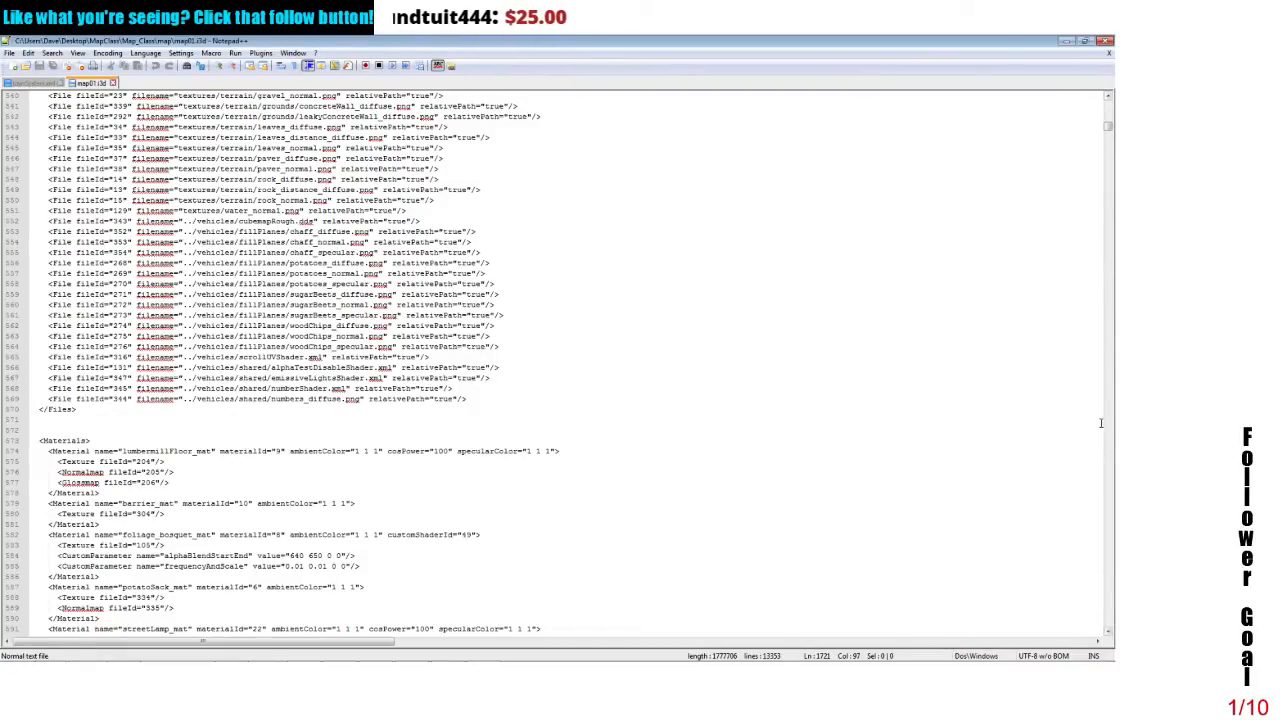
- Copy the complete paver Layer line from the terrain's Layers section
{"action": "left_click_drag", "start_coordinate": [1108, 133], "coordinate": [1108, 174]}
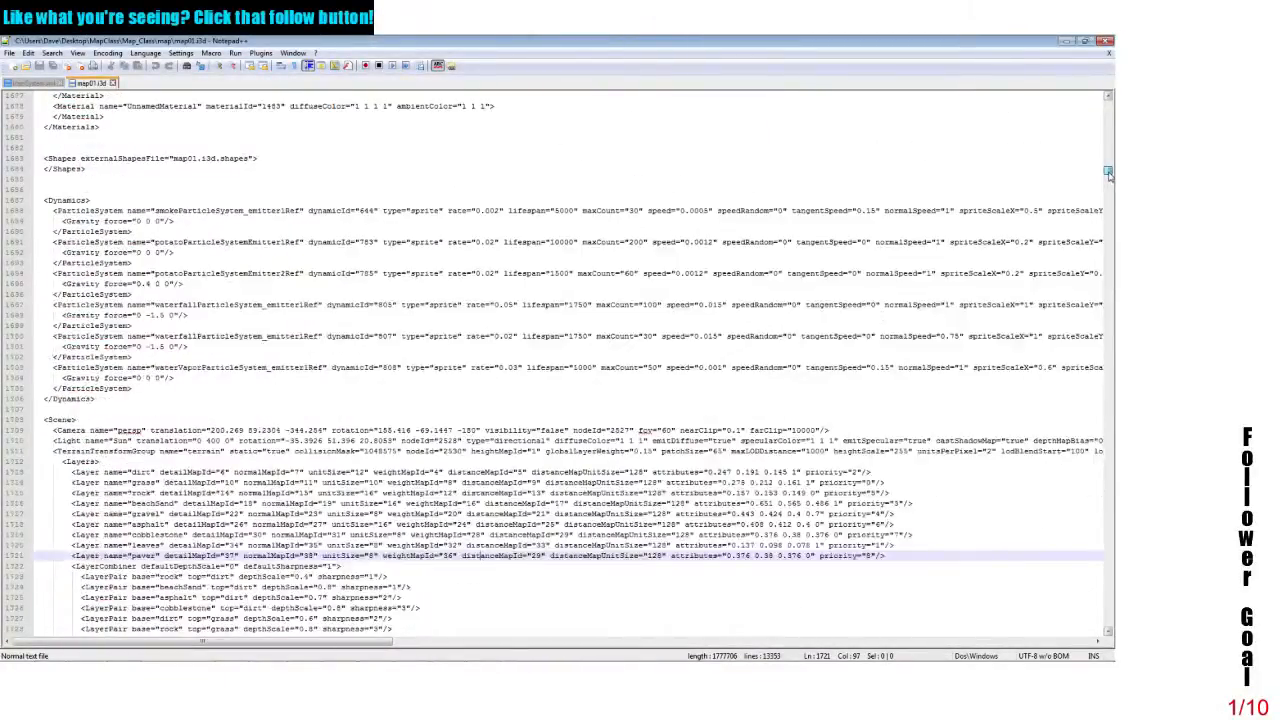
{"action": "left_click", "coordinate": [1108, 634]}
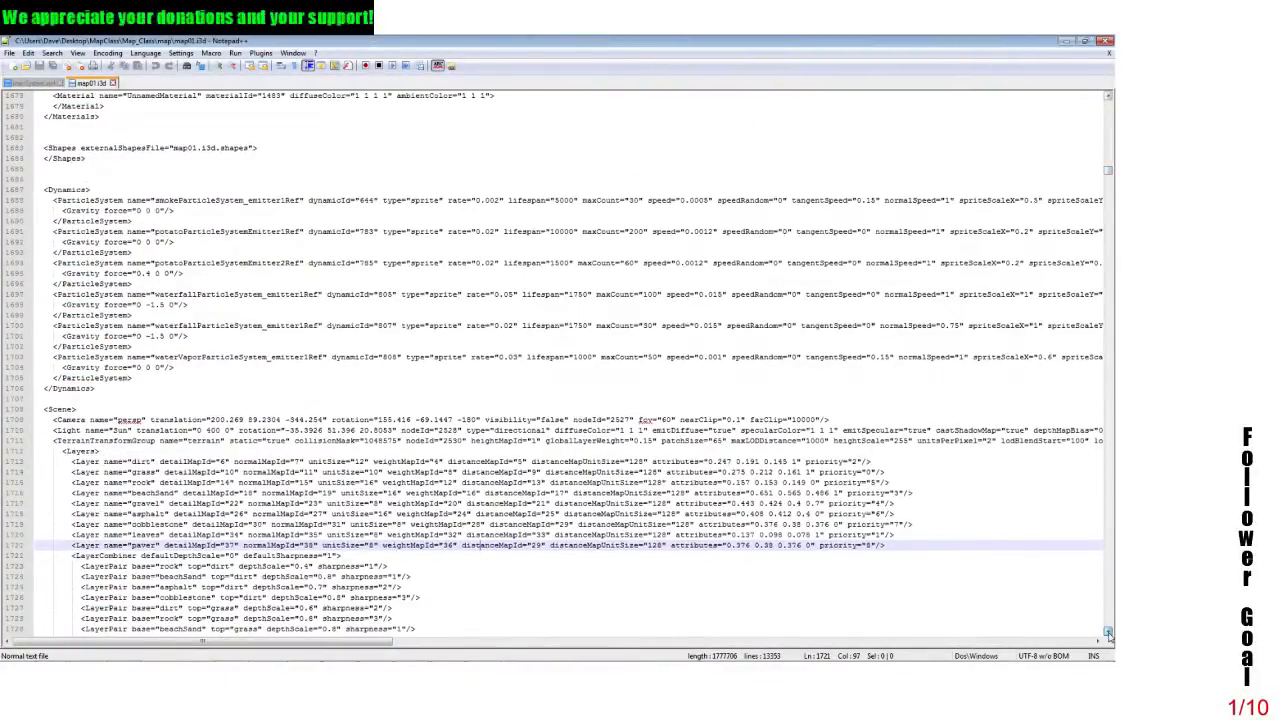
{"action": "left_click_drag", "start_coordinate": [1108, 634], "coordinate": [1108, 634]}
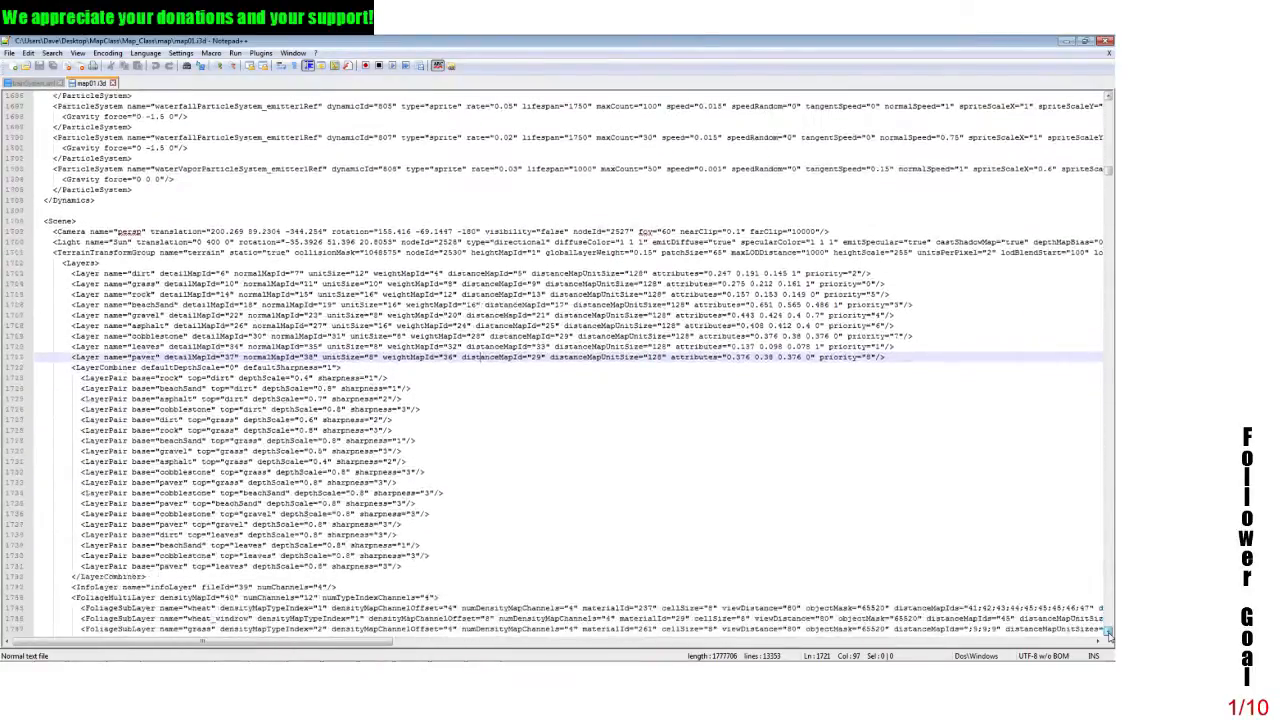
{"action": "left_click", "coordinate": [71, 357]}
{"action": "left_click_drag", "start_coordinate": [71, 357], "coordinate": [889, 360]}
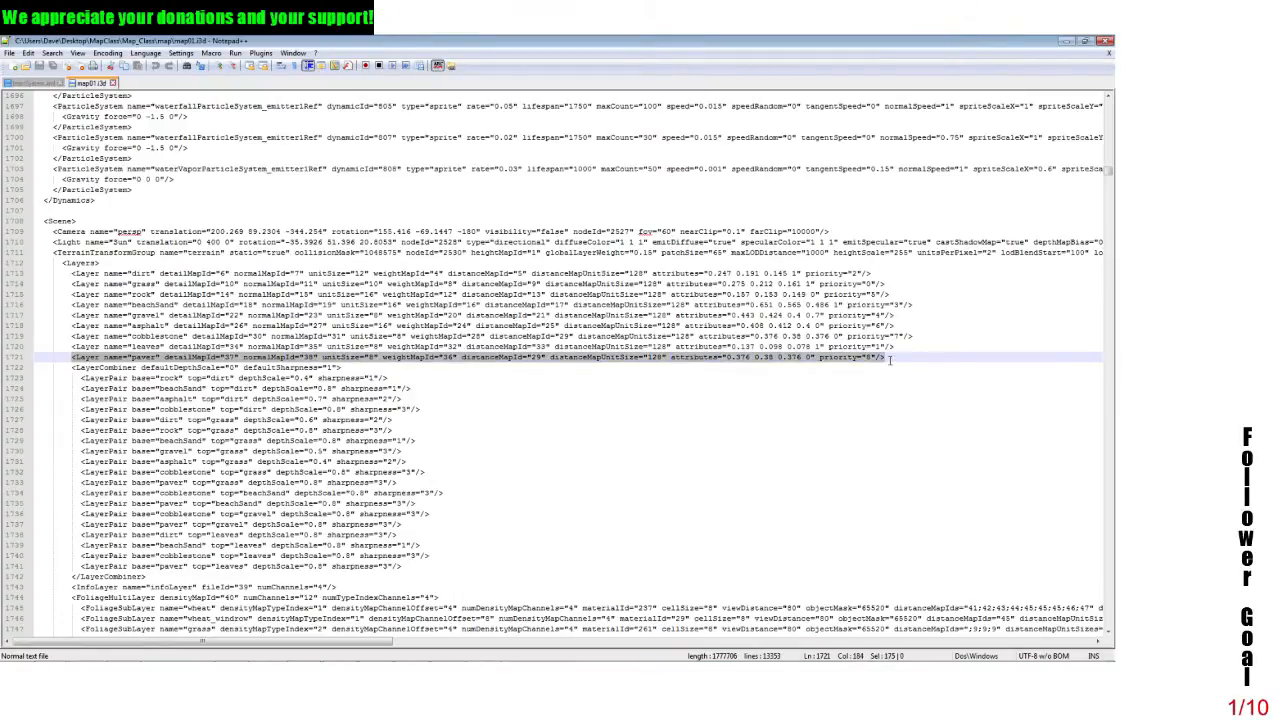
{"action": "right_click", "coordinate": [829, 358]}
{"action": "left_click", "coordinate": [850, 377]}
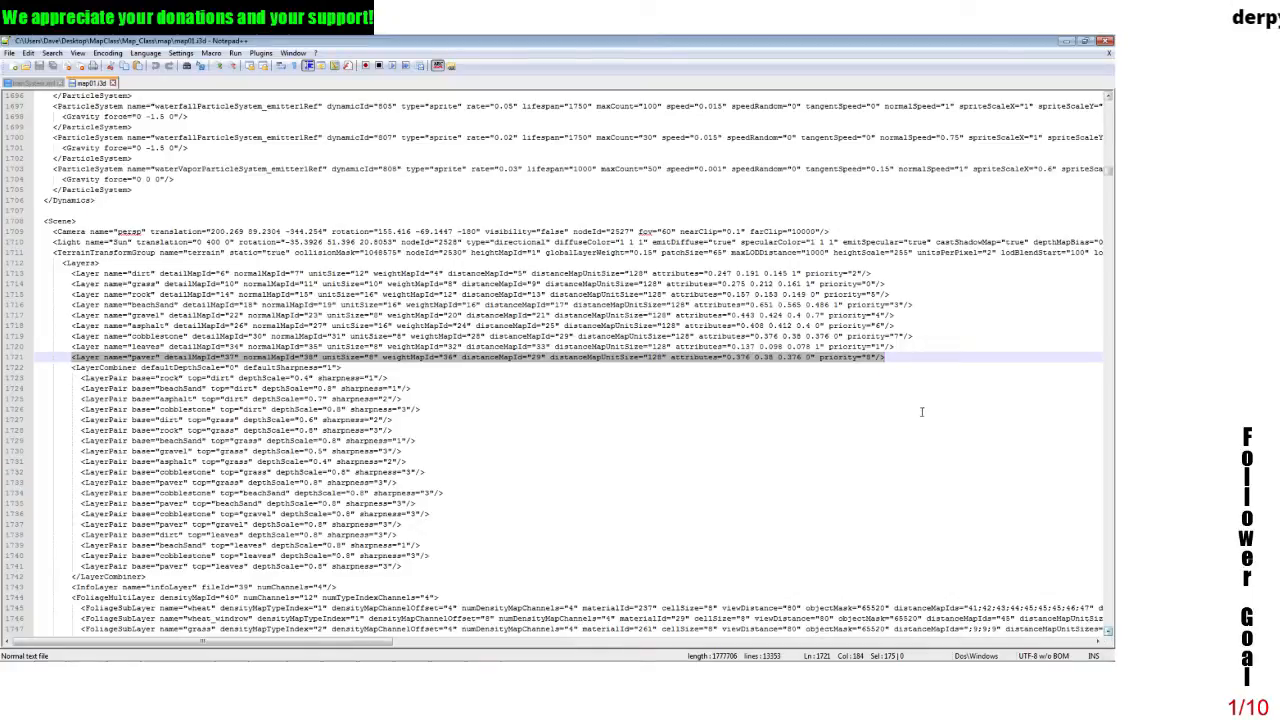
- Paste the copied Layer line on a new line below the paver layer and name the copy slate
{"action": "left_click", "coordinate": [891, 357]}
{"action": "key", "text": "Return"}
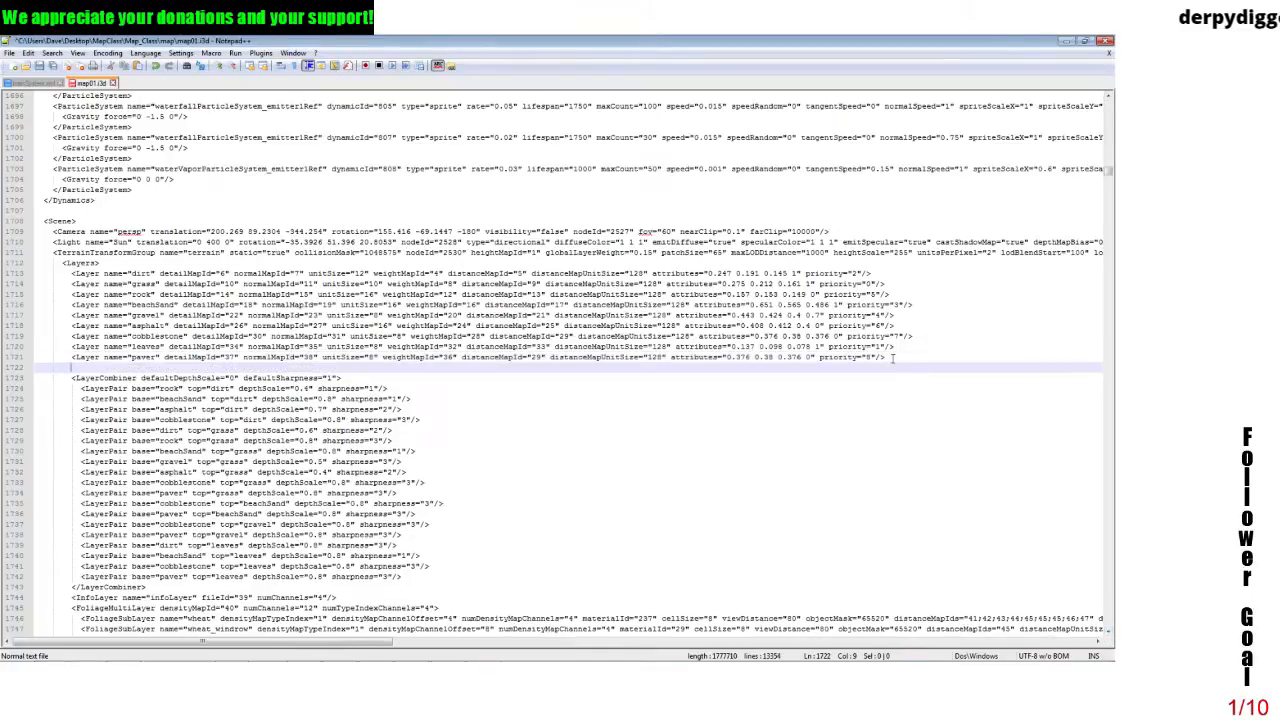
{"action": "key", "text": "ctrl+v"}
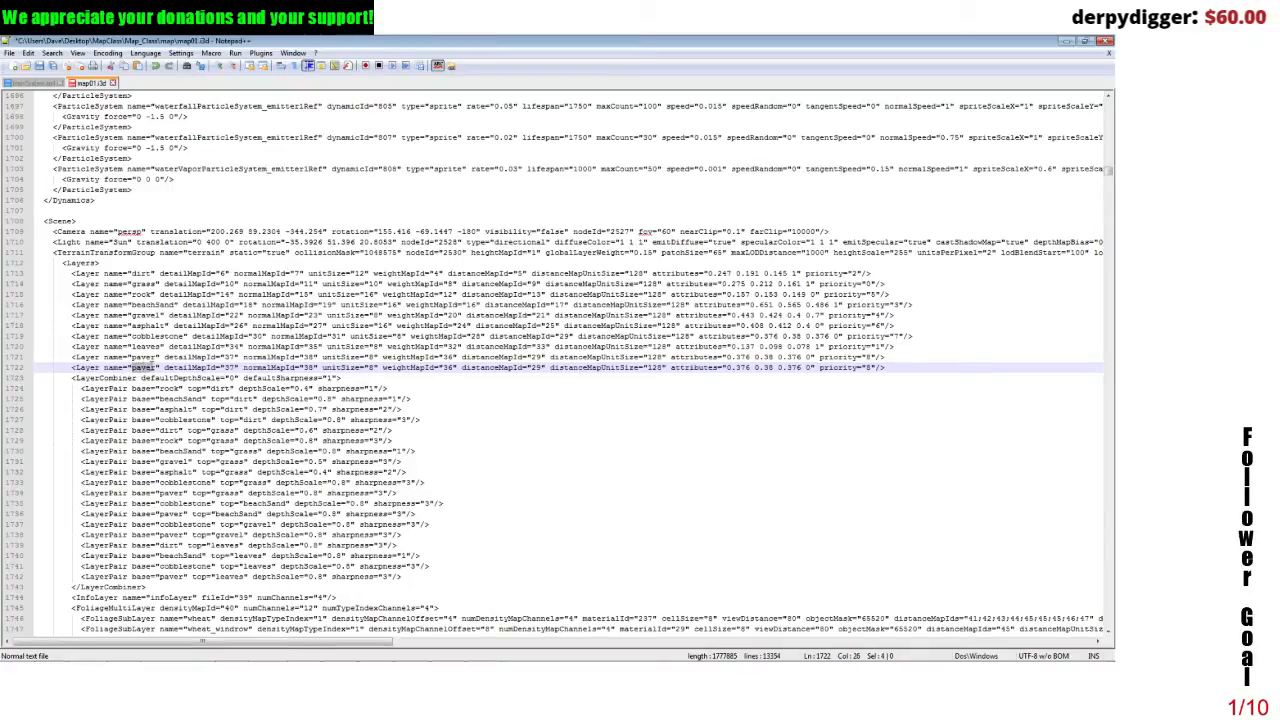
{"action": "double_click", "coordinate": [146, 367]}
{"action": "type", "text": "slate"}
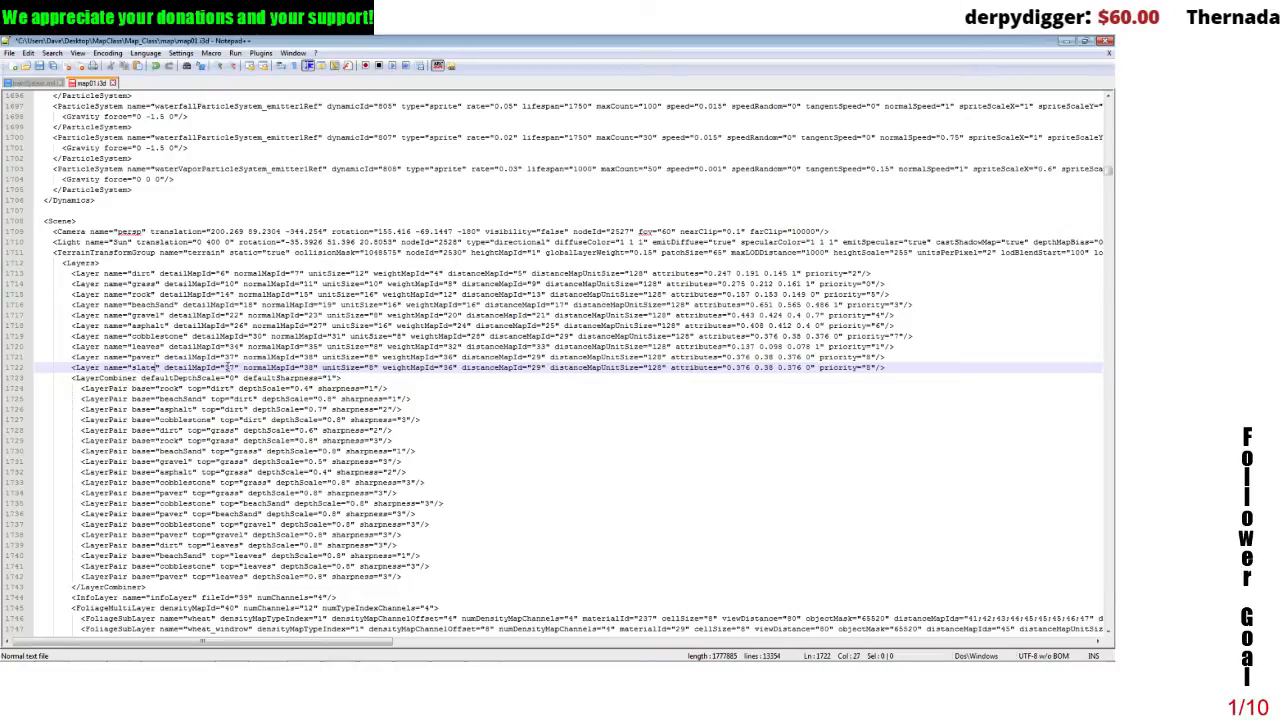
- Set the slate layer's detailMapId to 99937, normalMapId to 99938 and weightMapId to 99936
{"action": "left_click_drag", "start_coordinate": [231, 367], "coordinate": [226, 367]}
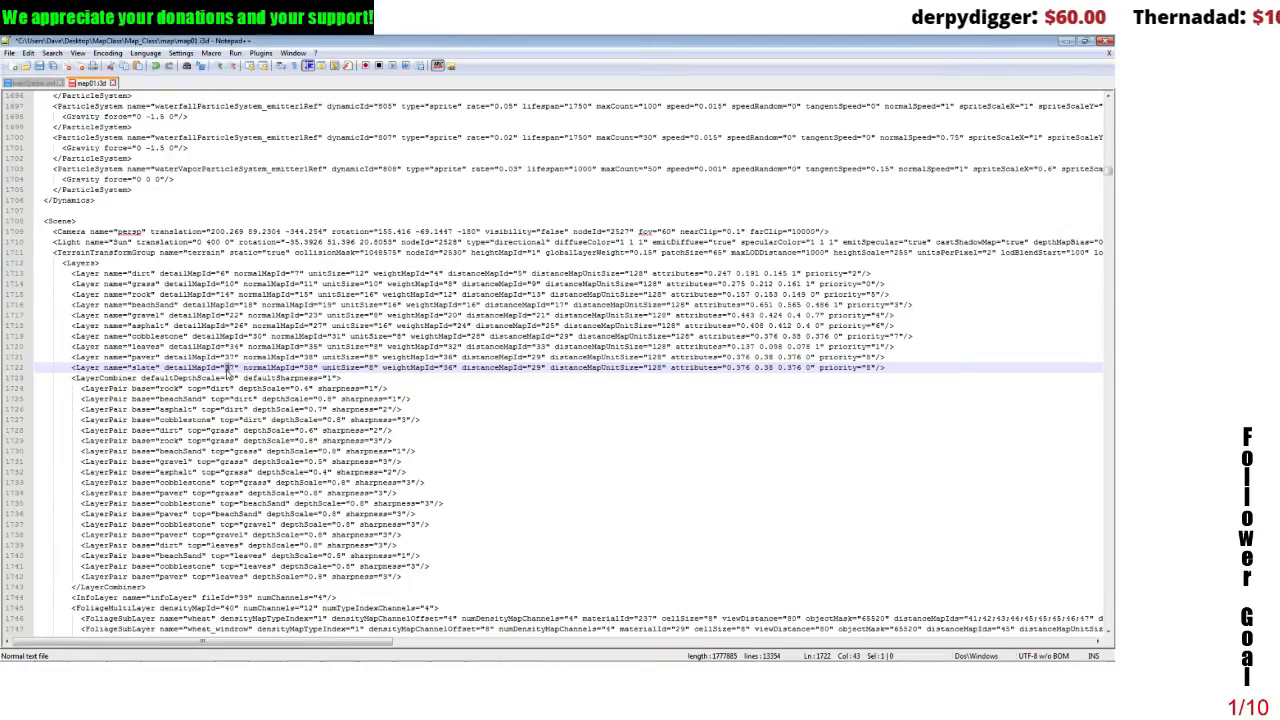
{"action": "left_click", "coordinate": [225, 367]}
{"action": "type", "text": "999"}
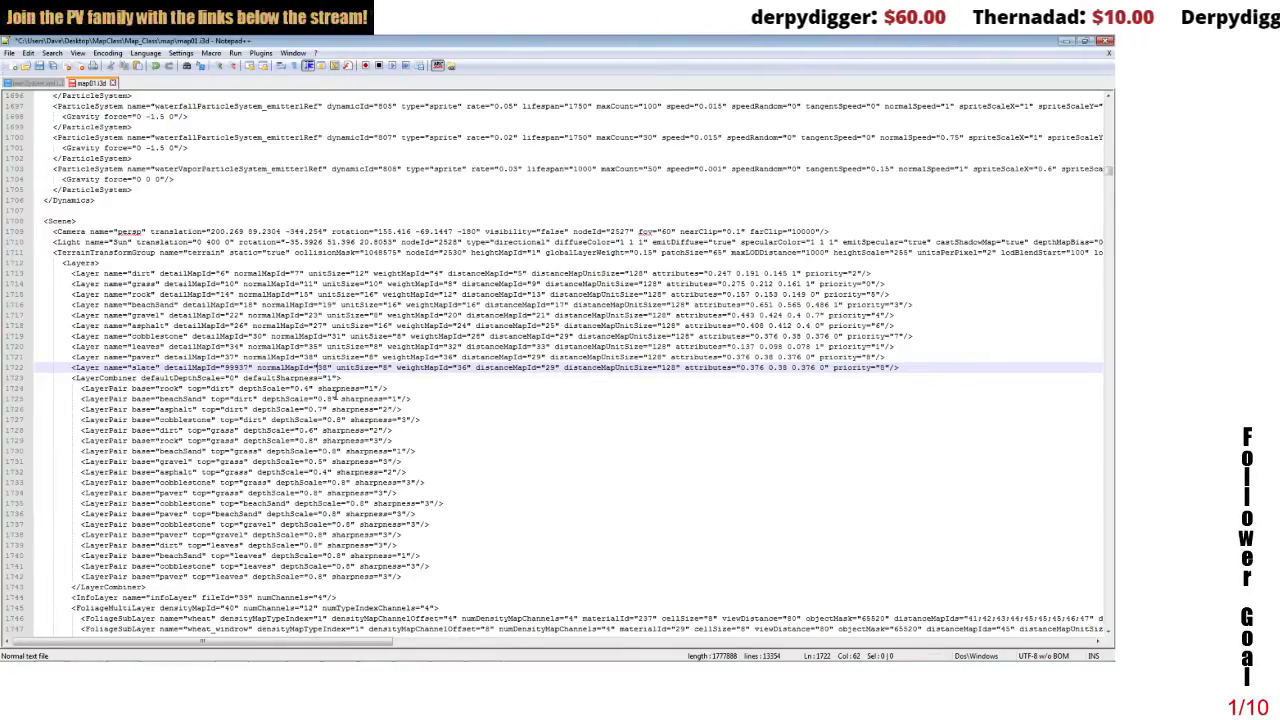
{"action": "left_click", "coordinate": [318, 367]}
{"action": "type", "text": "9999"}
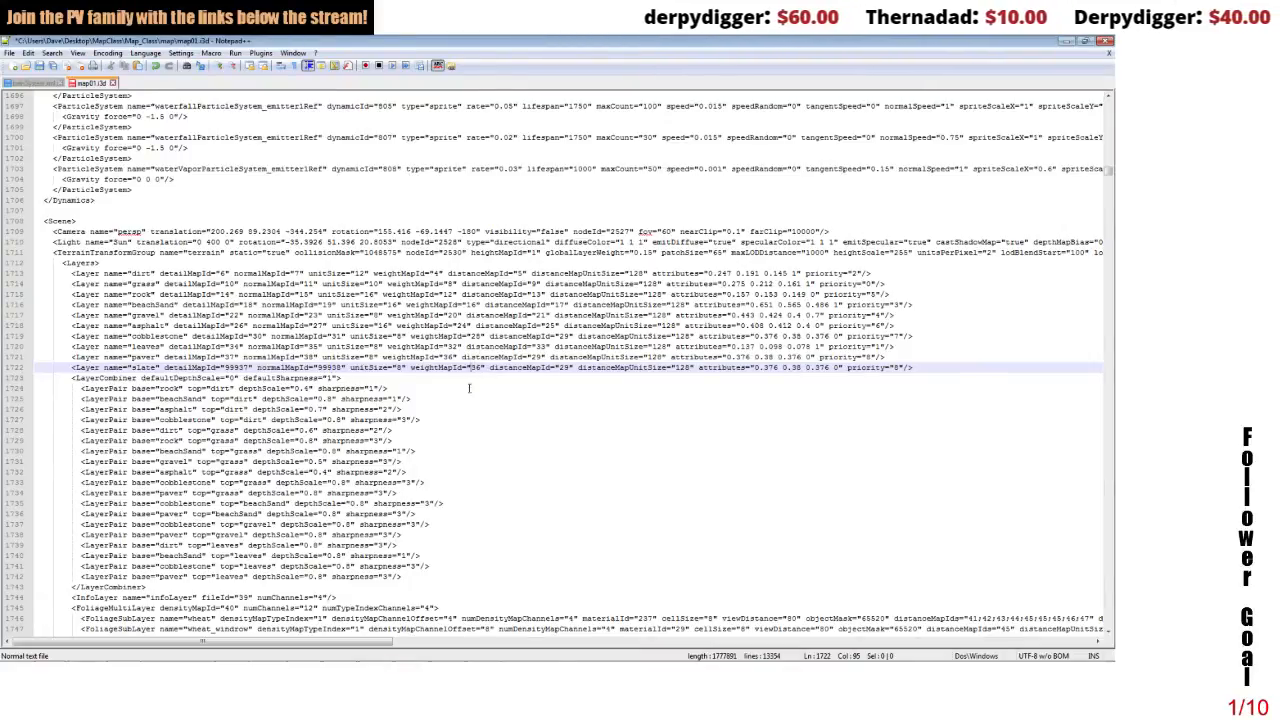
{"action": "type", "text": "999"}
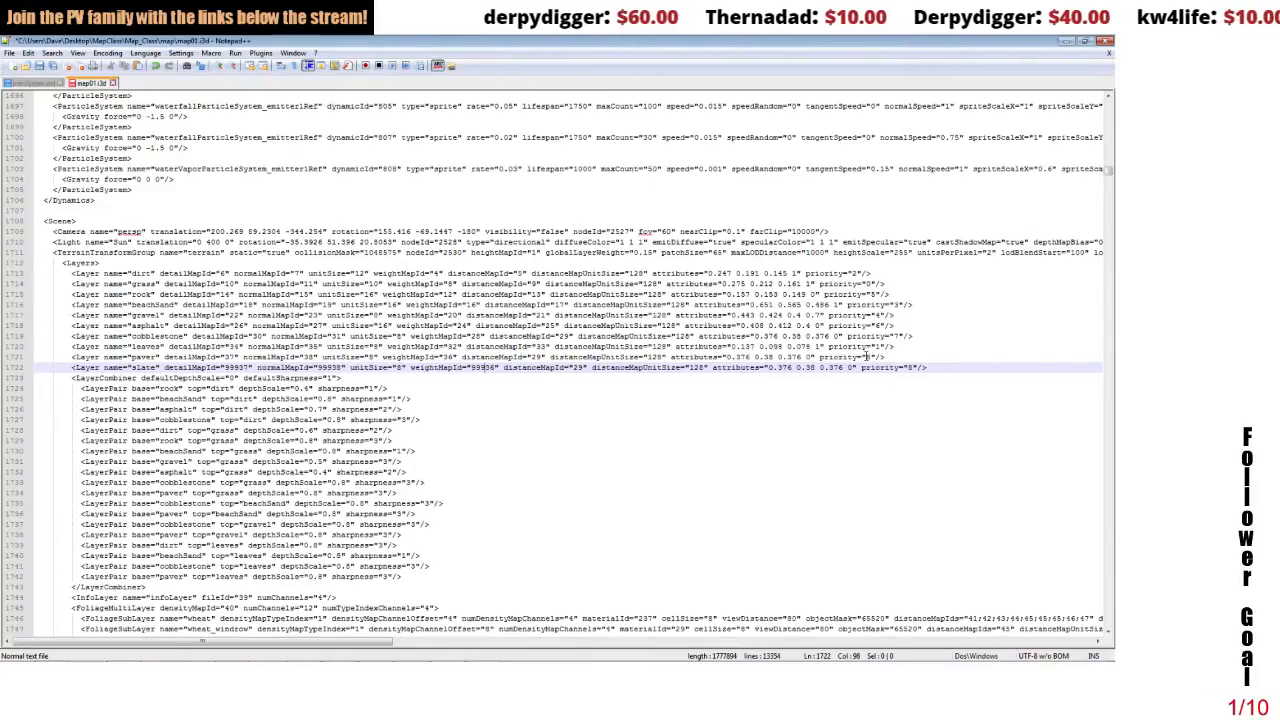
- Set the slate layer's priority to 9, one above the paver layer's priority
{"action": "double_click", "coordinate": [868, 357]}
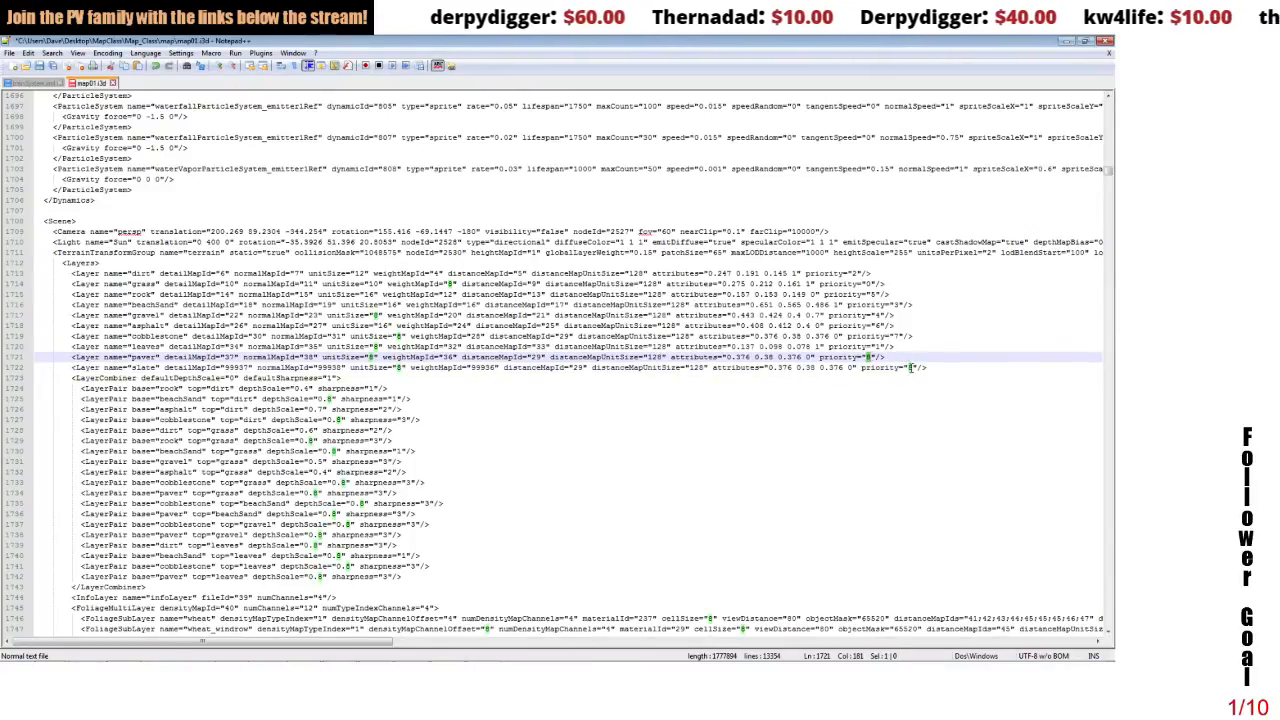
{"action": "double_click", "coordinate": [910, 367]}
{"action": "type", "text": "9"}
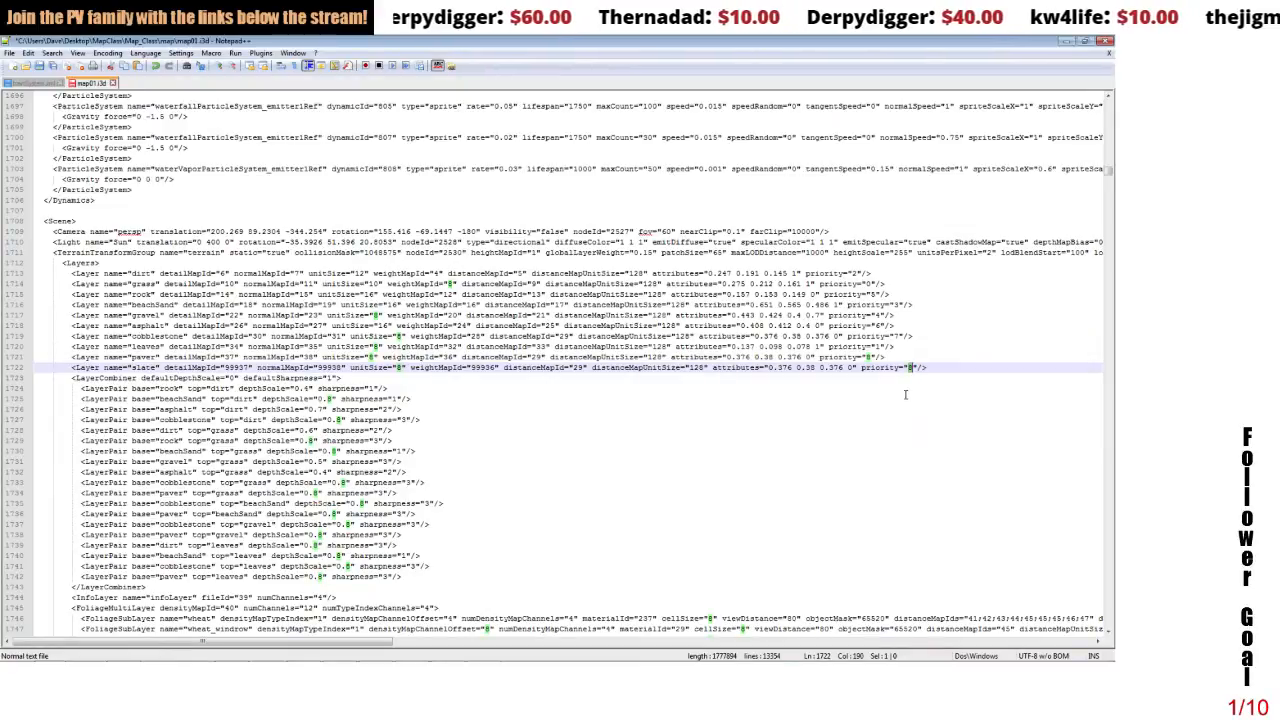
{"action": "left_click", "coordinate": [598, 407]}
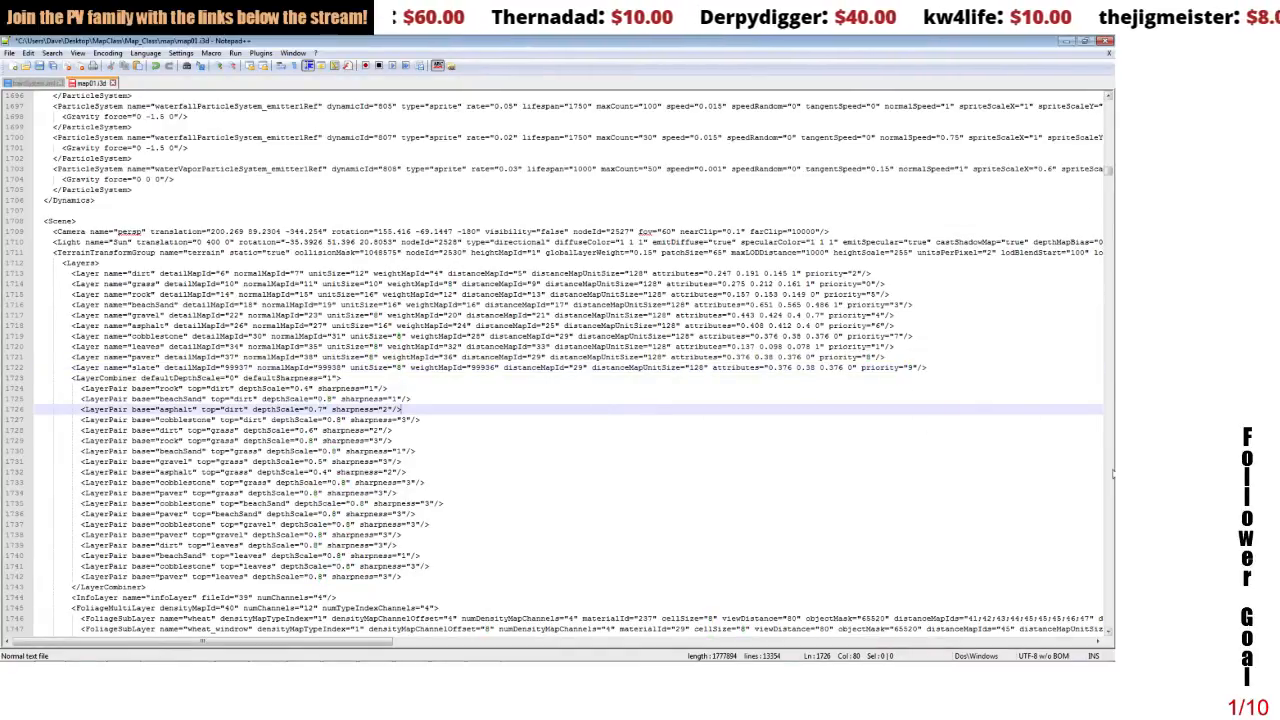
- Insert blank lines after the last LayerPair entry, just before the closing LayerCombiner tag
{"action": "left_click", "coordinate": [1108, 630]}
{"action": "left_click", "coordinate": [1108, 630]}
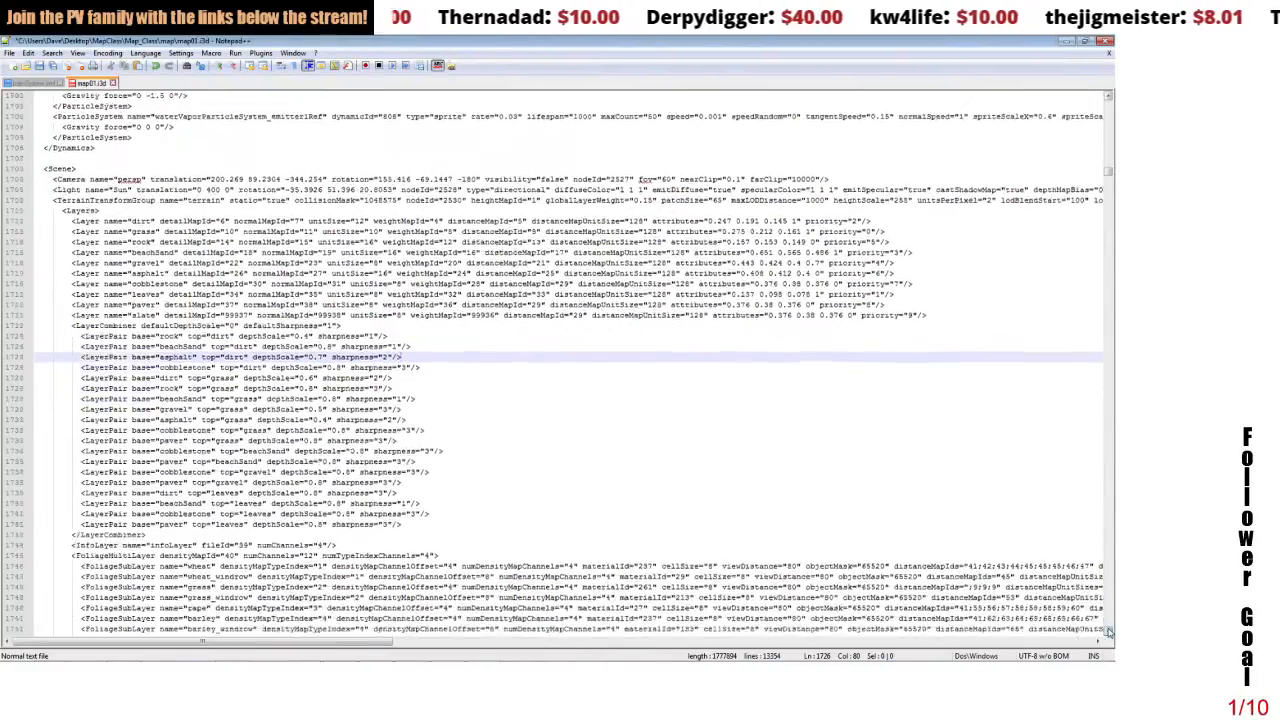
{"action": "left_click", "coordinate": [1108, 630]}
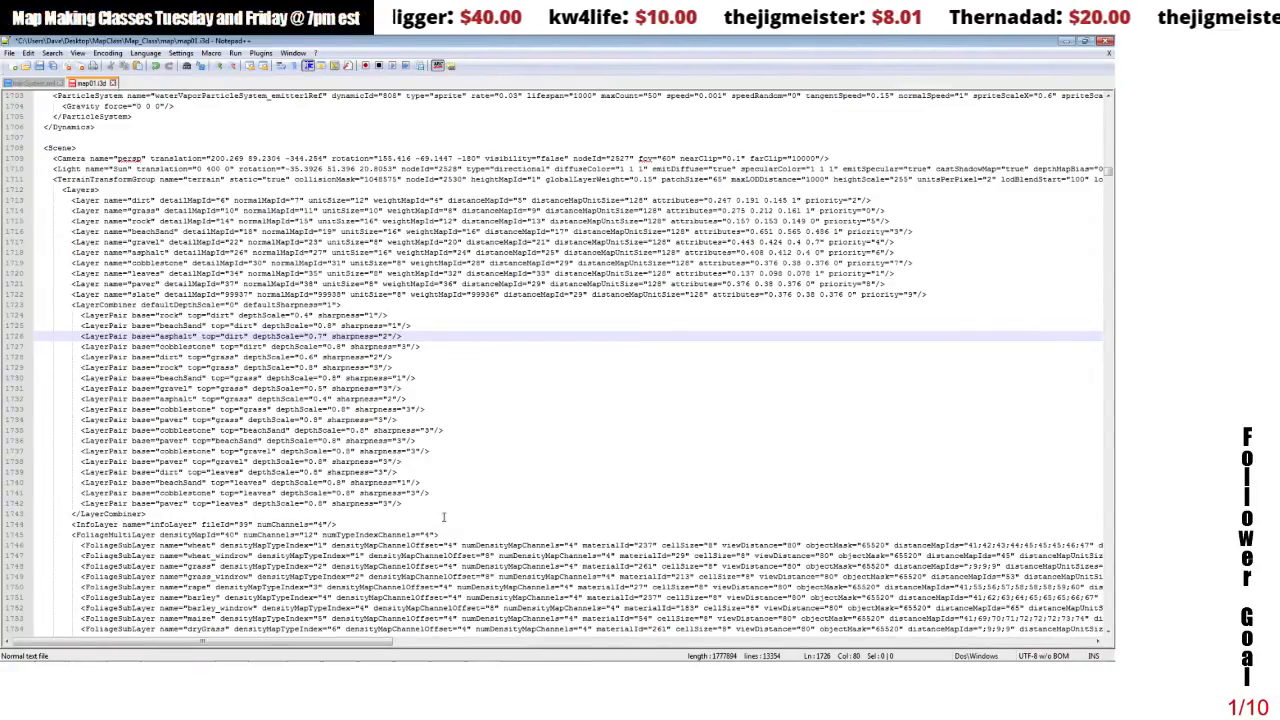
{"action": "left_click", "coordinate": [414, 505]}
{"action": "key", "text": "Return"}
{"action": "key", "text": "Return"}
{"action": "key", "text": "Return"}
{"action": "key", "text": "Return"}
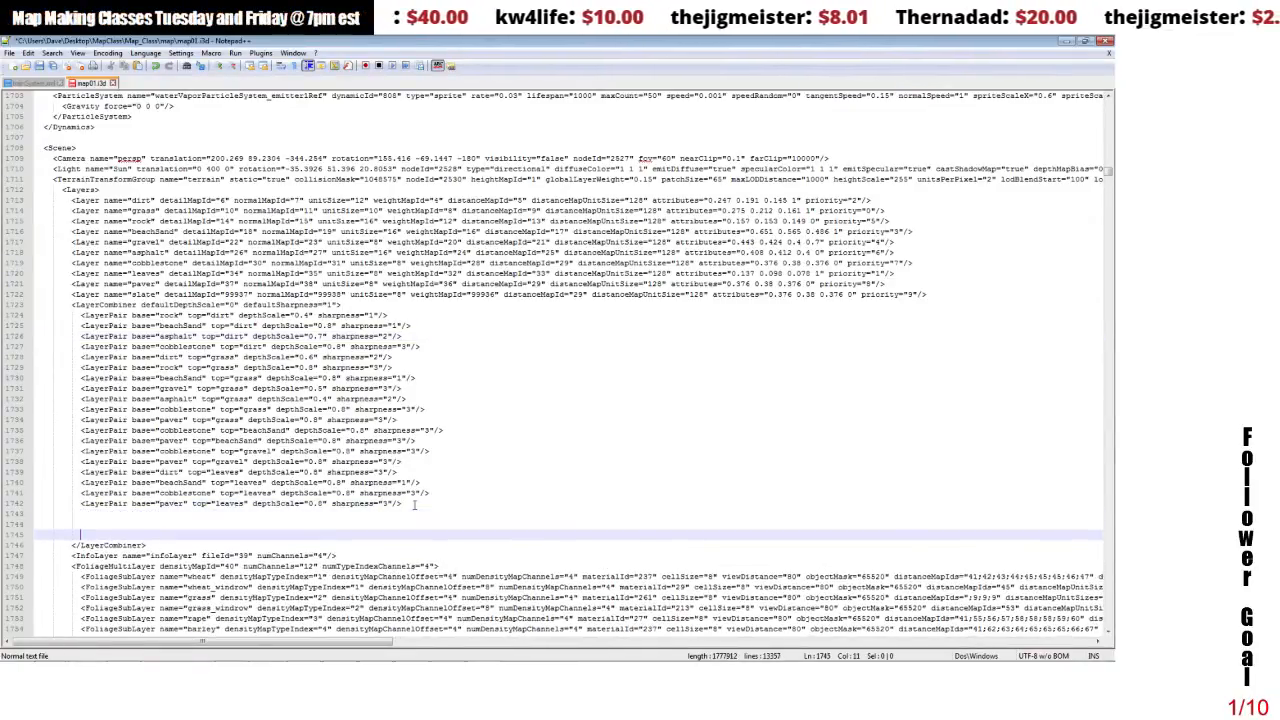
{"action": "key", "text": "Up"}
{"action": "key", "text": "Up"}
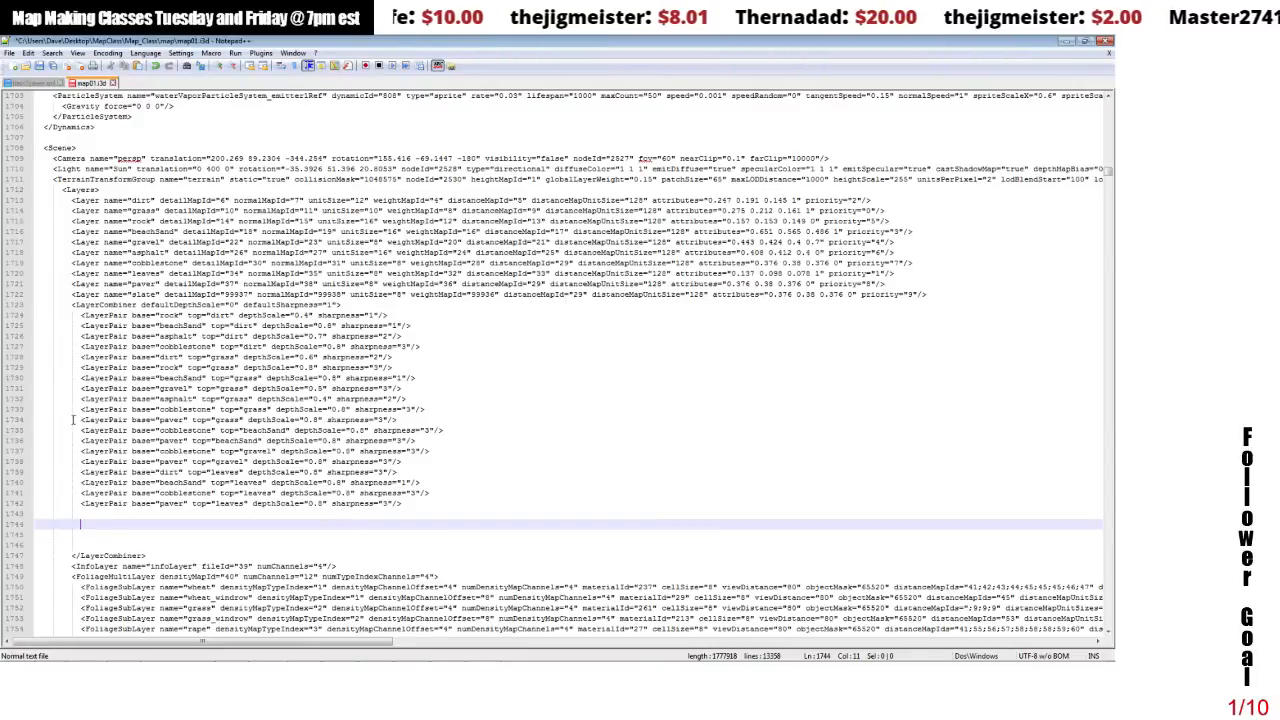
- Duplicate the paver-over-grass and paver-over-beachSand LayerPair lines into the blank lines at the end of LayerCombiner
{"action": "left_click_drag", "start_coordinate": [72, 419], "coordinate": [422, 419]}
{"action": "key", "text": "ctrl+c"}
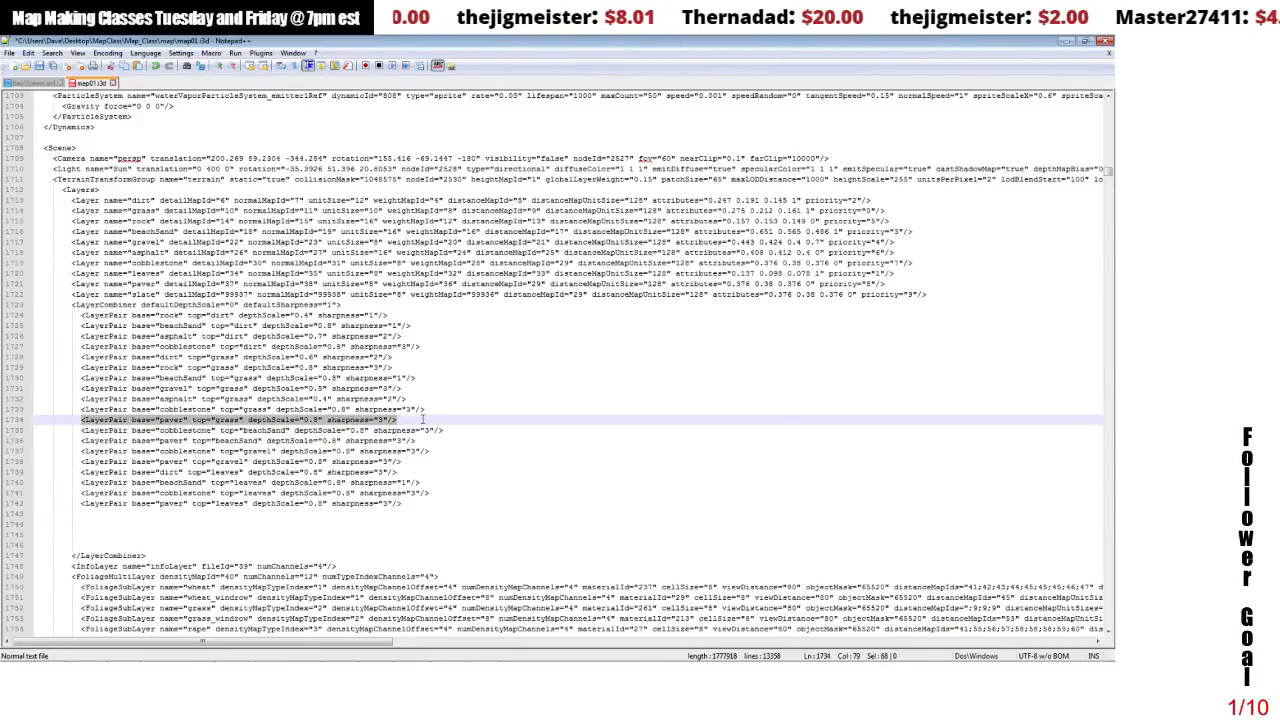
{"action": "left_click", "coordinate": [92, 520]}
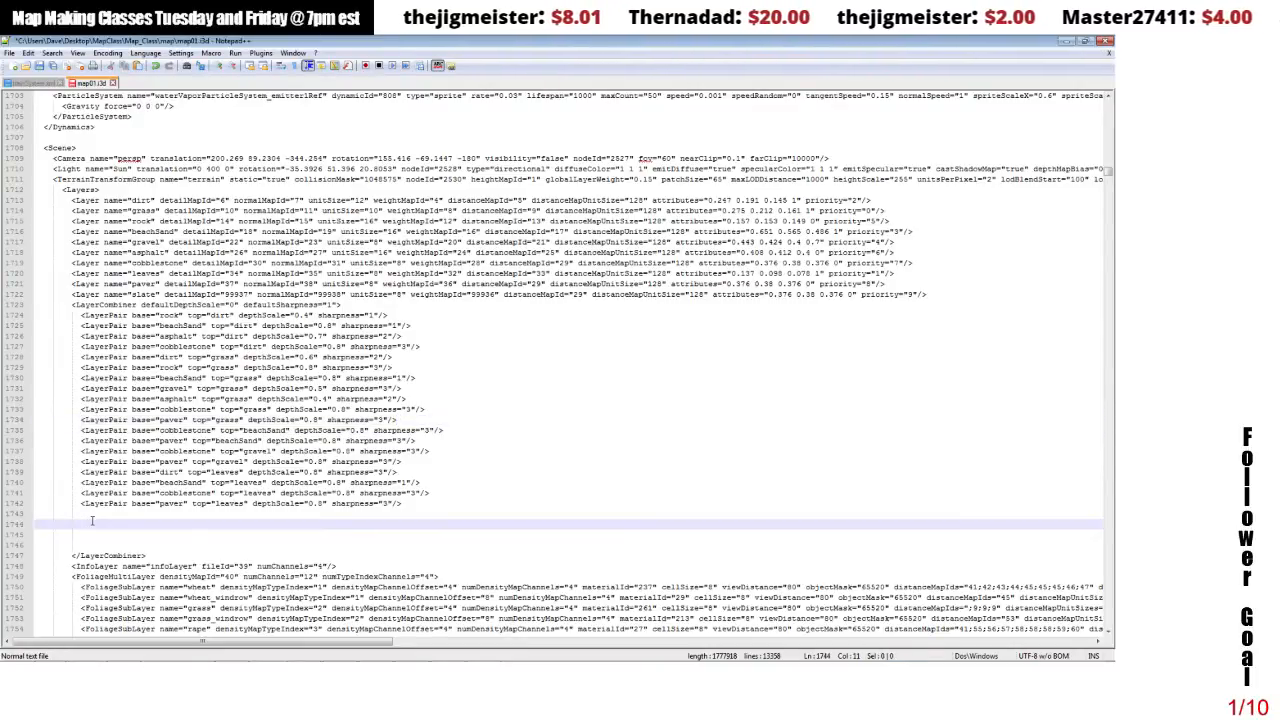
{"action": "key", "text": "ctrl+v"}
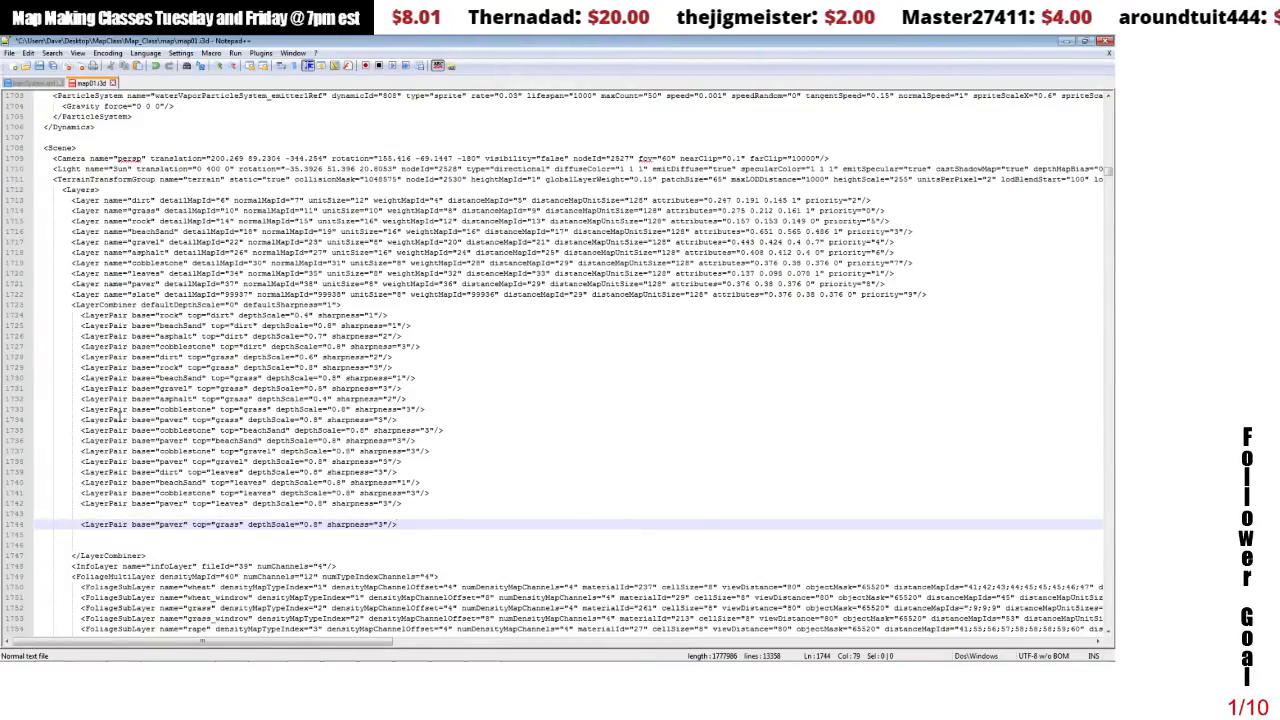
{"action": "left_click_drag", "start_coordinate": [80, 438], "coordinate": [418, 440]}
{"action": "key", "text": "ctrl+c"}
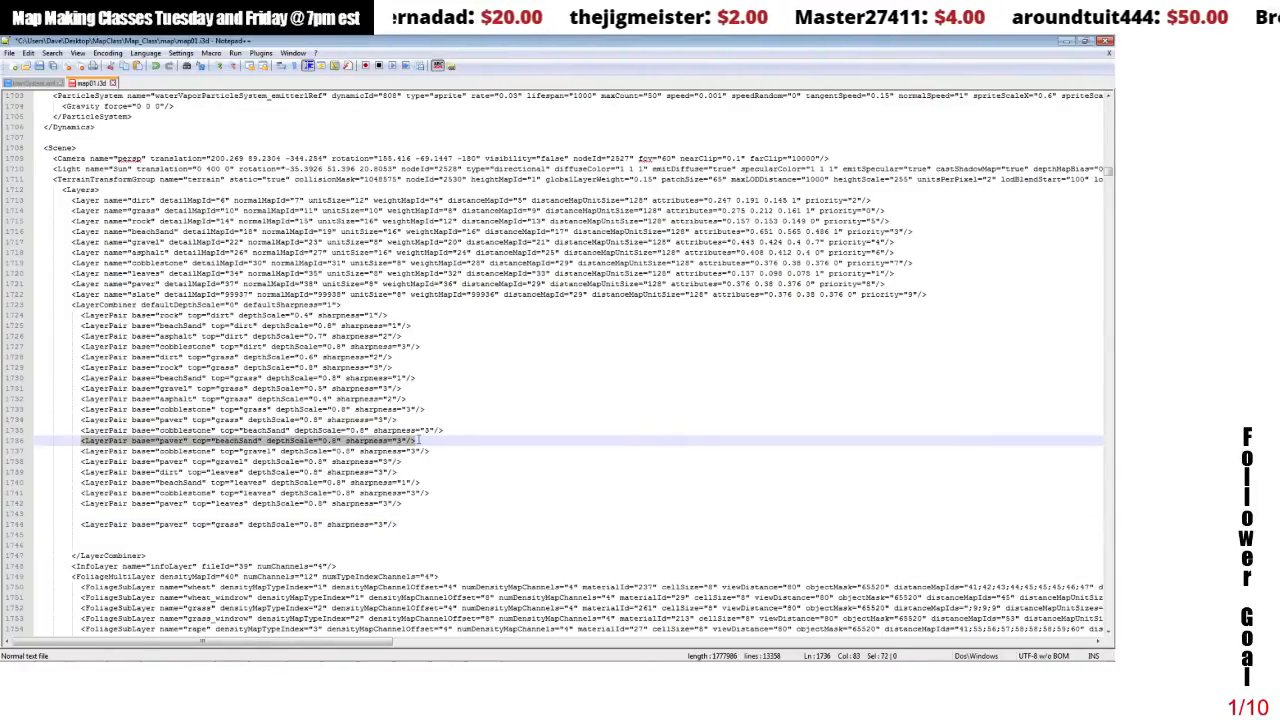
{"action": "left_click", "coordinate": [133, 532]}
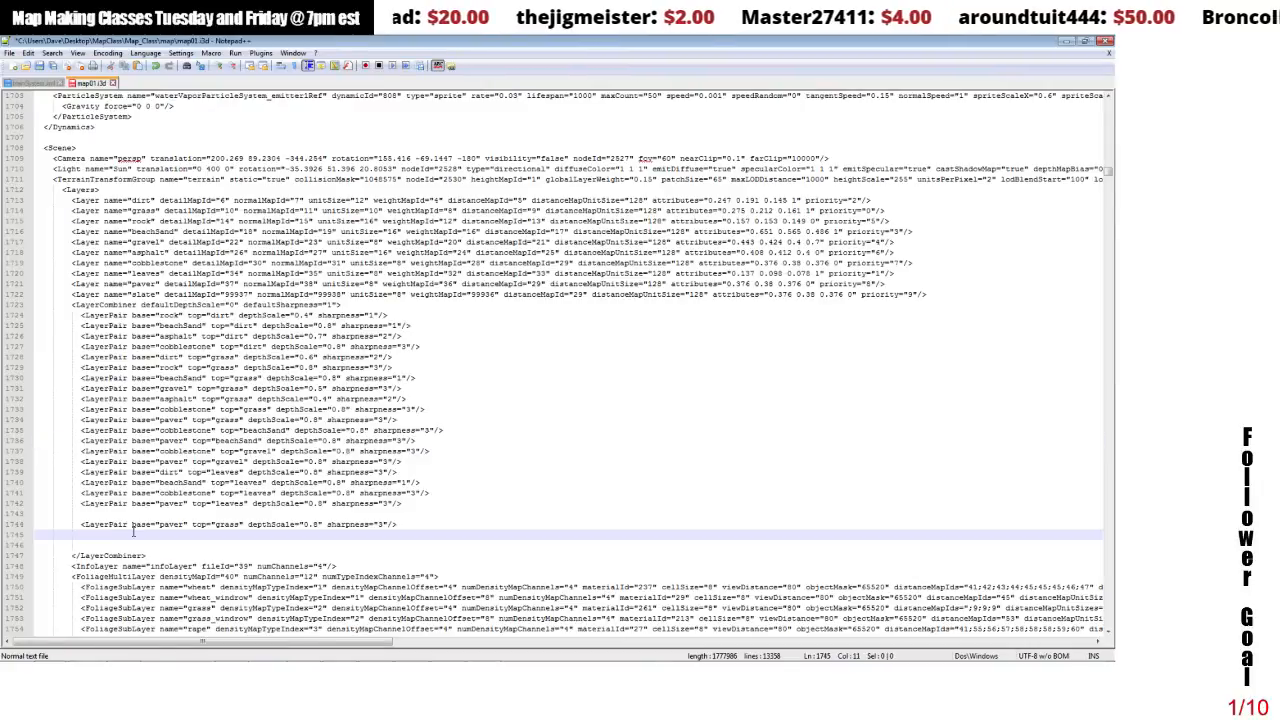
{"action": "key", "text": "ctrl+v"}
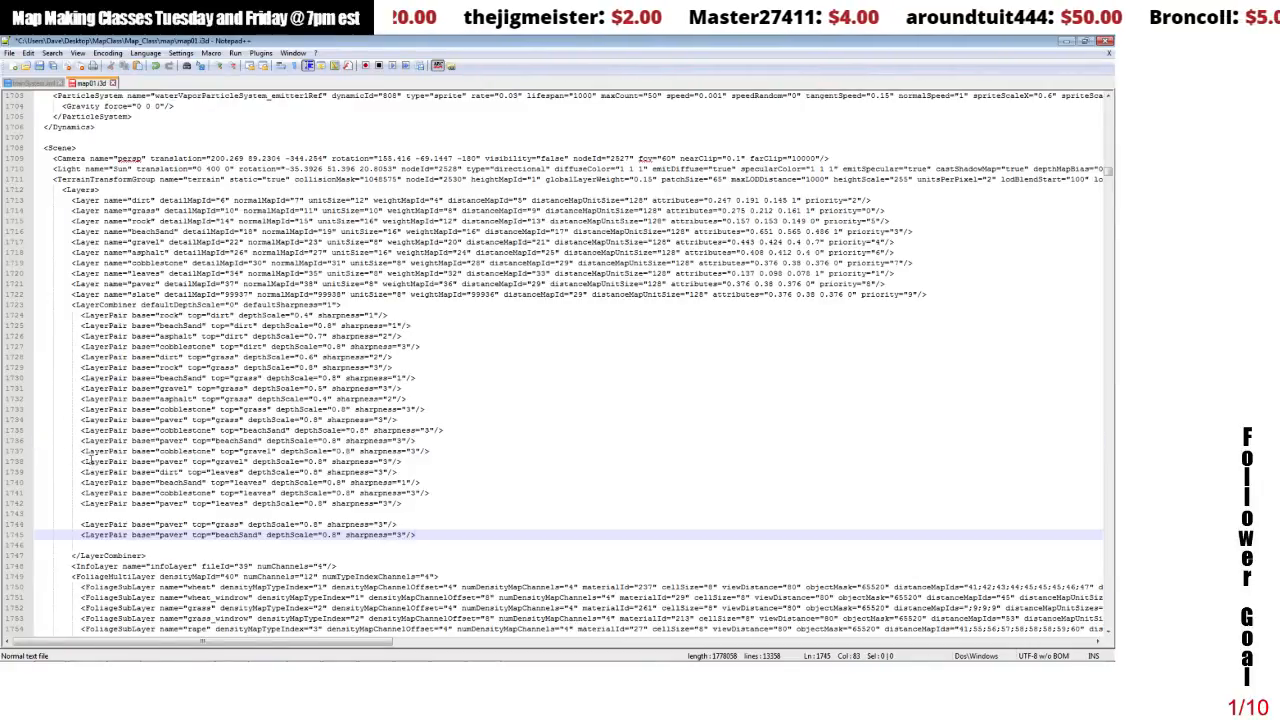
- Duplicate the paver LayerPair lines for gravel and leaves below the copied beachSand pair
{"action": "left_click_drag", "start_coordinate": [79, 462], "coordinate": [409, 463]}
{"action": "key", "text": "ctrl+c"}
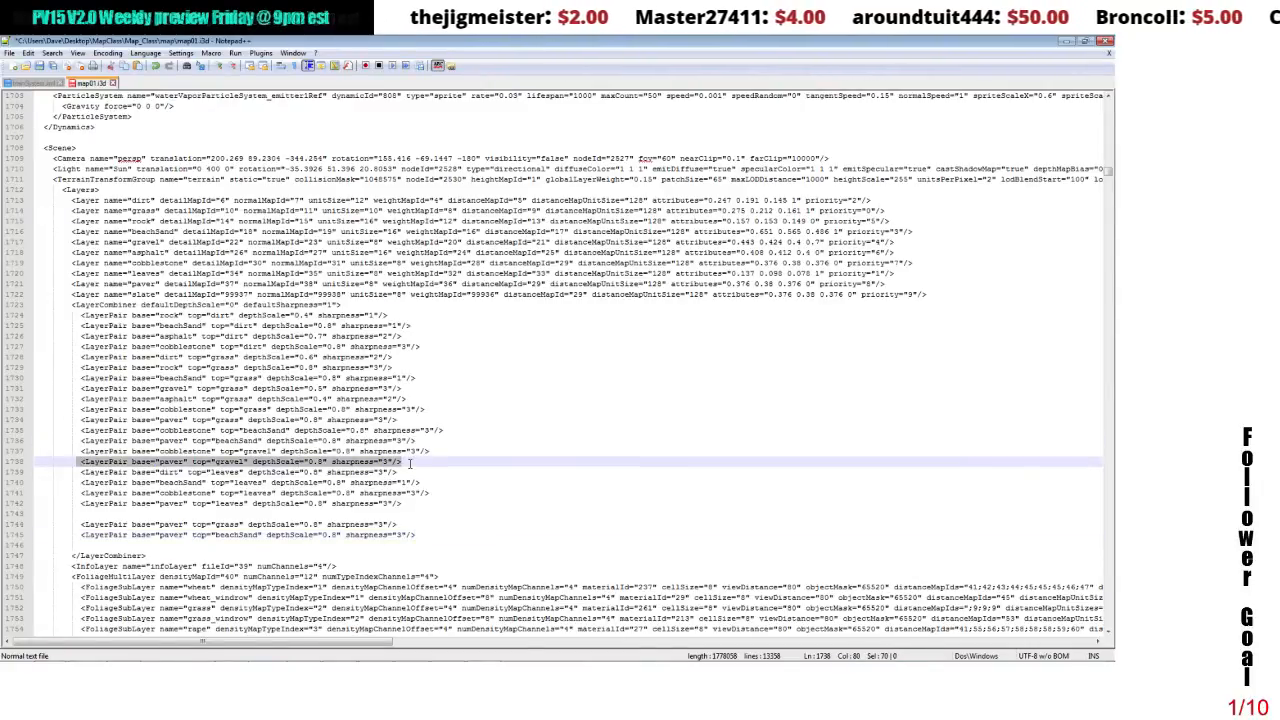
{"action": "left_click", "coordinate": [112, 544]}
{"action": "key", "text": "ctrl+v"}
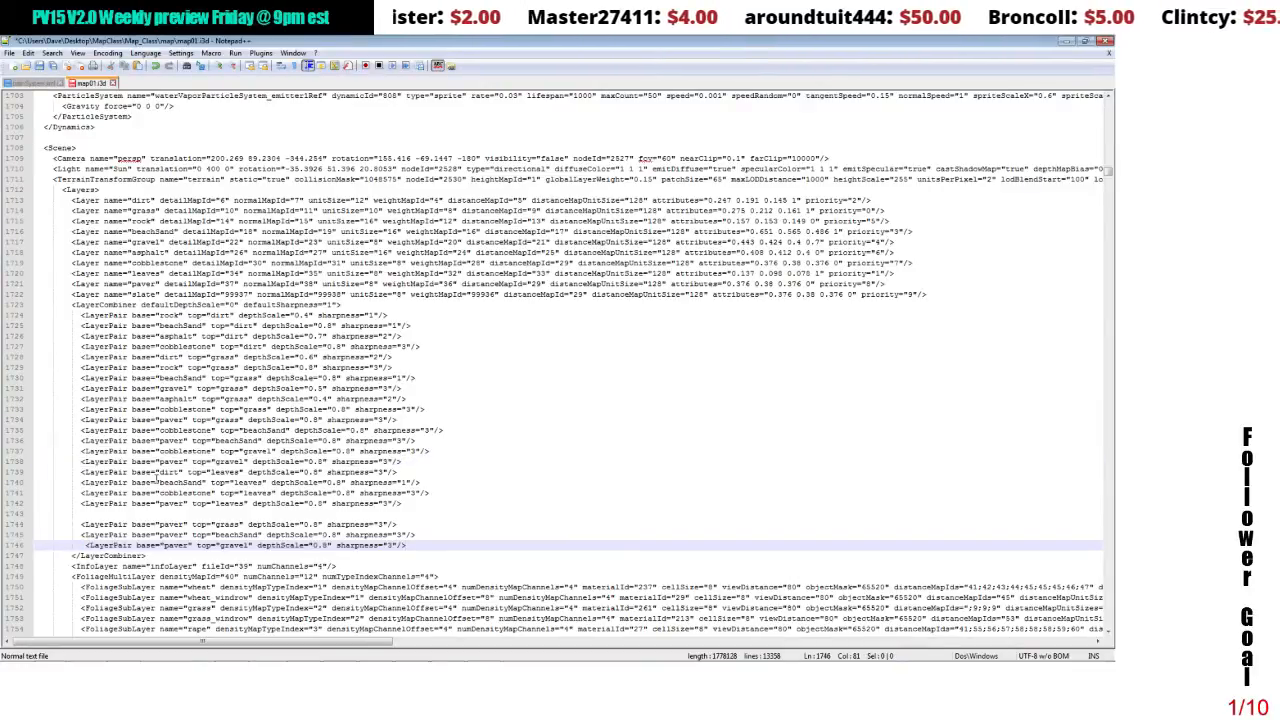
{"action": "left_click_drag", "start_coordinate": [85, 503], "coordinate": [407, 503]}
{"action": "key", "text": "ctrl+c"}
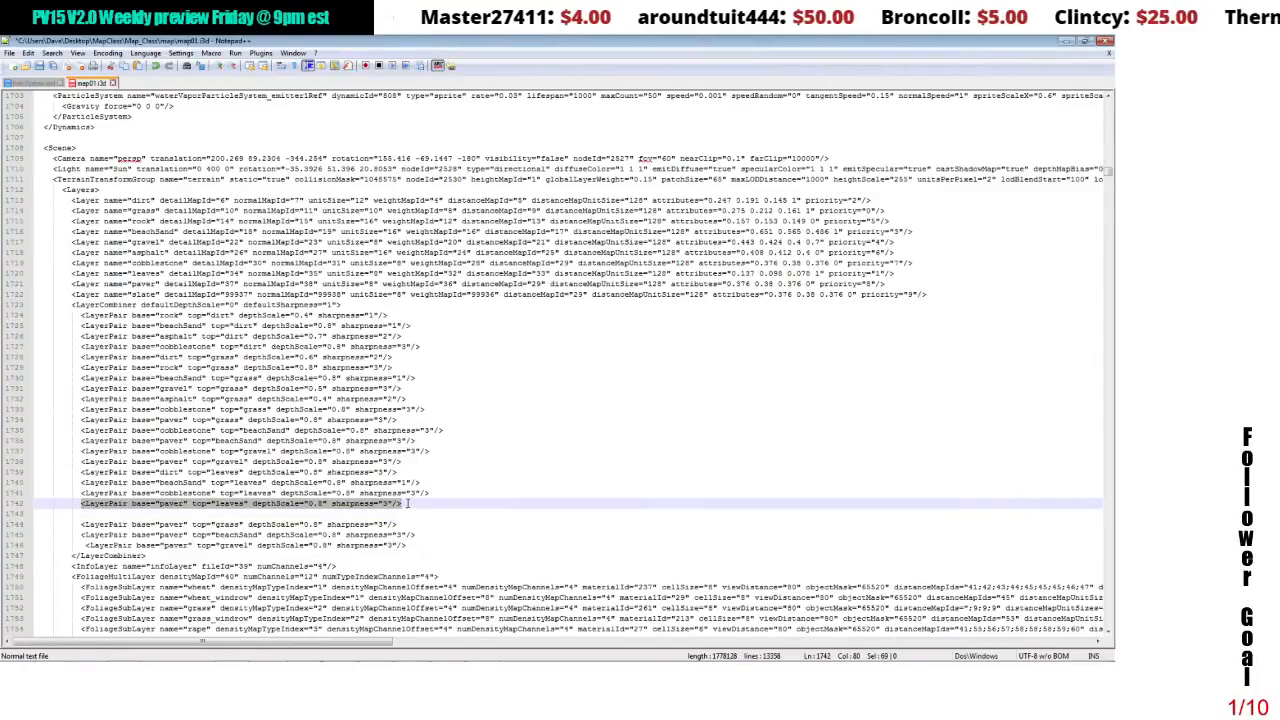
{"action": "left_click", "coordinate": [410, 545]}
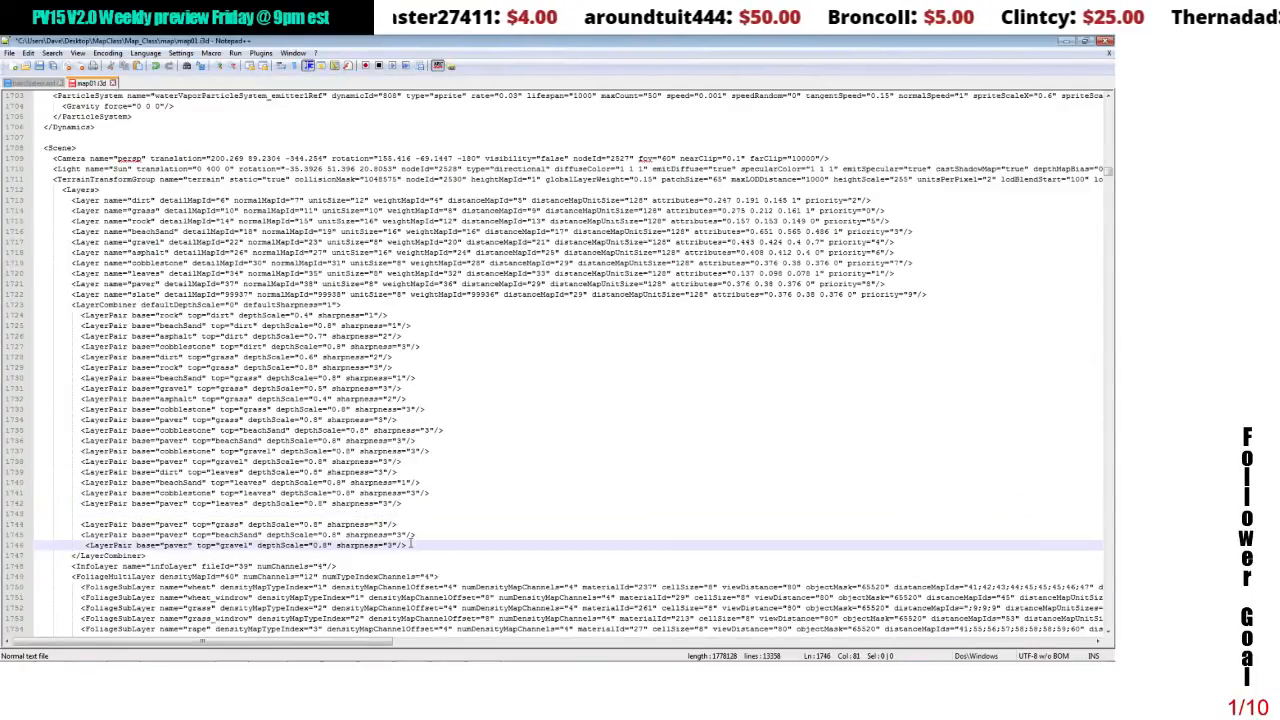
{"action": "key", "text": "Return"}
{"action": "key", "text": "ctrl+v"}
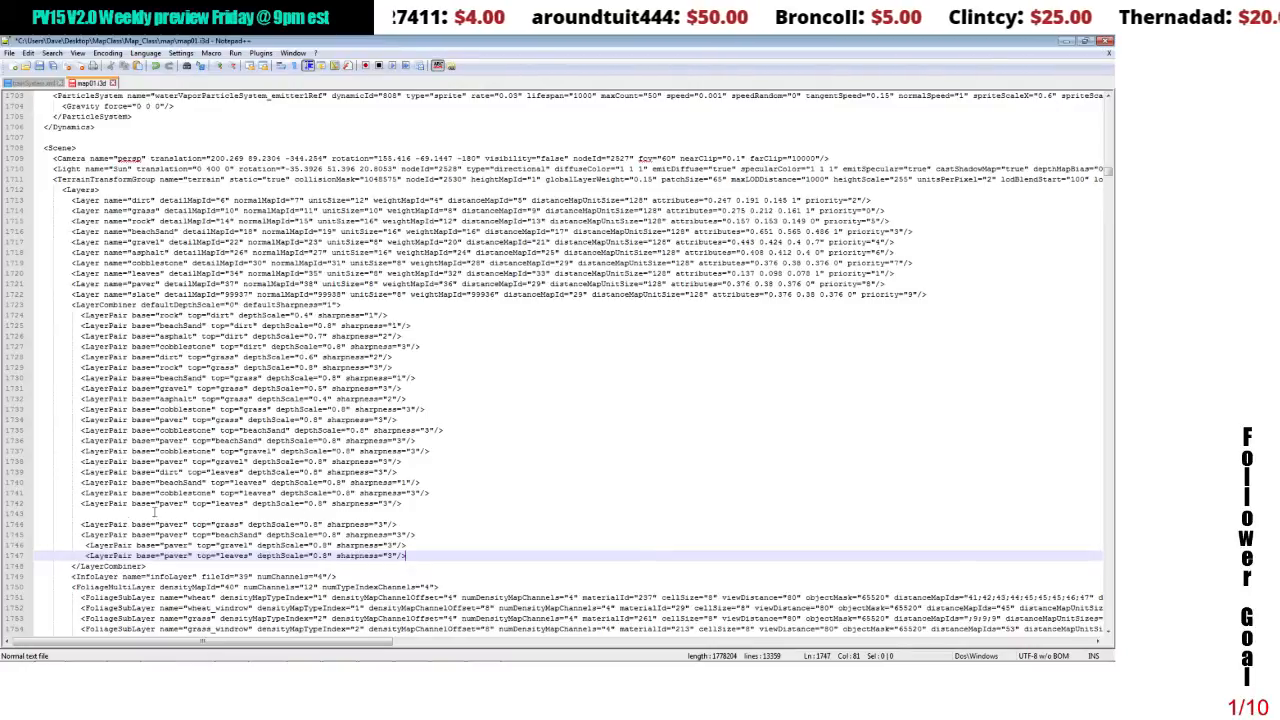
- Align the indentation of the copied gravel and leaves pairs and remove the blank line above the copied block
{"action": "left_click", "coordinate": [86, 545]}
{"action": "key", "text": "BackSpace"}
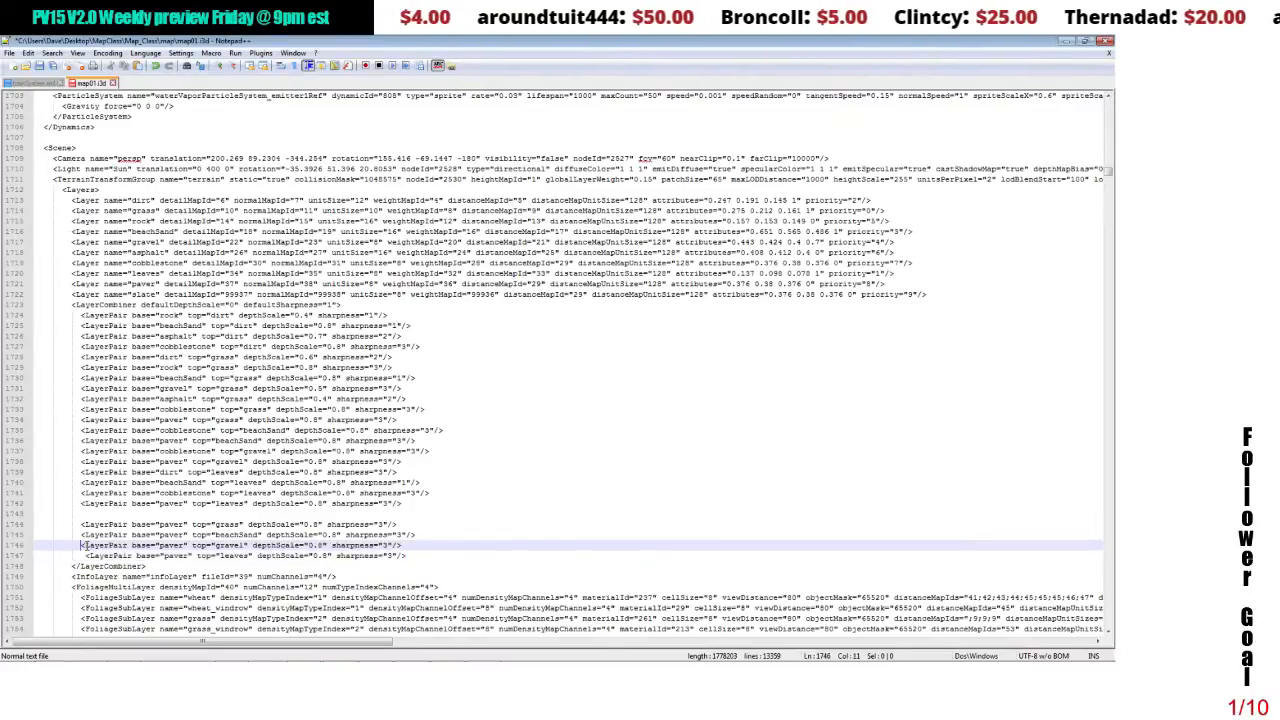
{"action": "left_click", "coordinate": [86, 555]}
{"action": "key", "text": "BackSpace"}
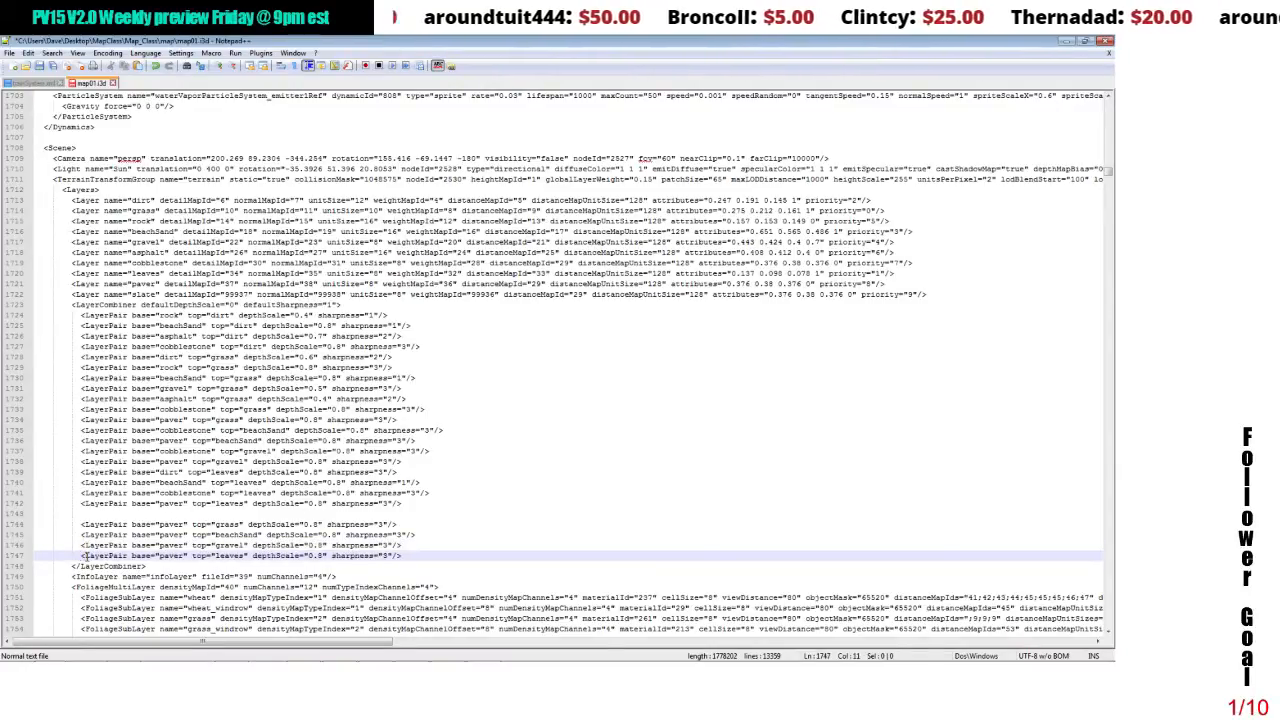
{"action": "left_click", "coordinate": [36, 516]}
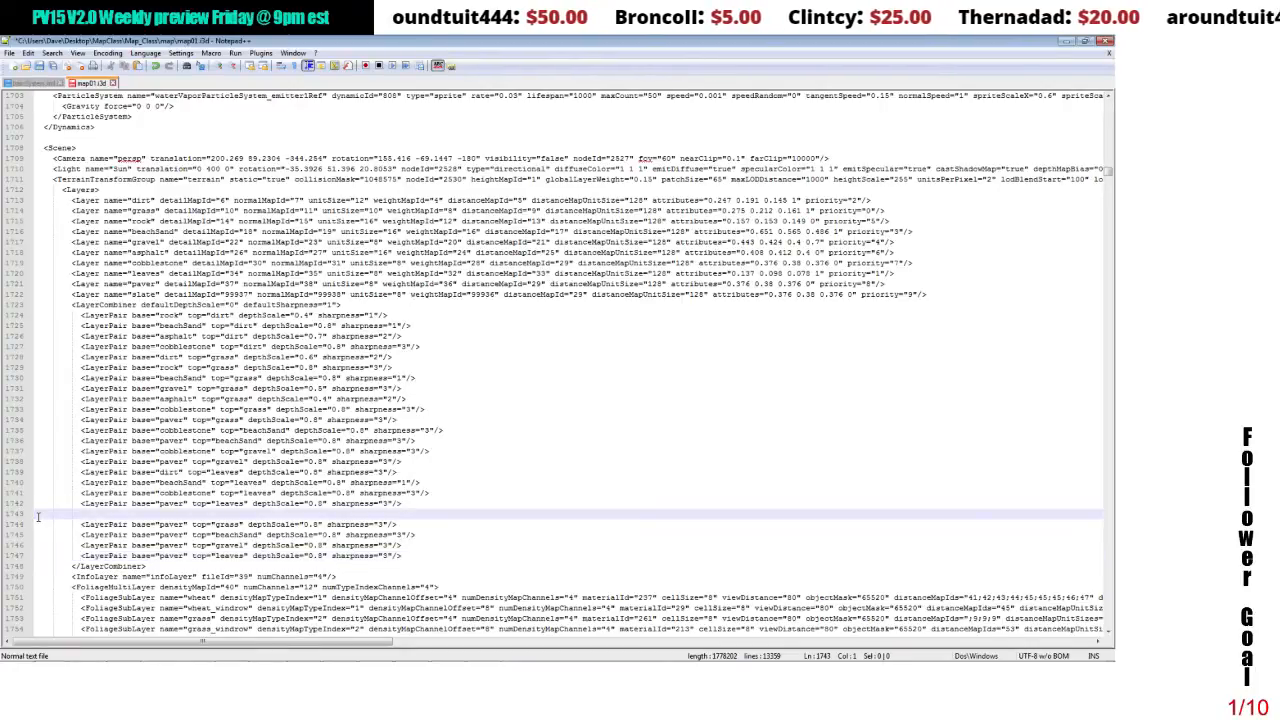
{"action": "key", "text": "BackSpace"}
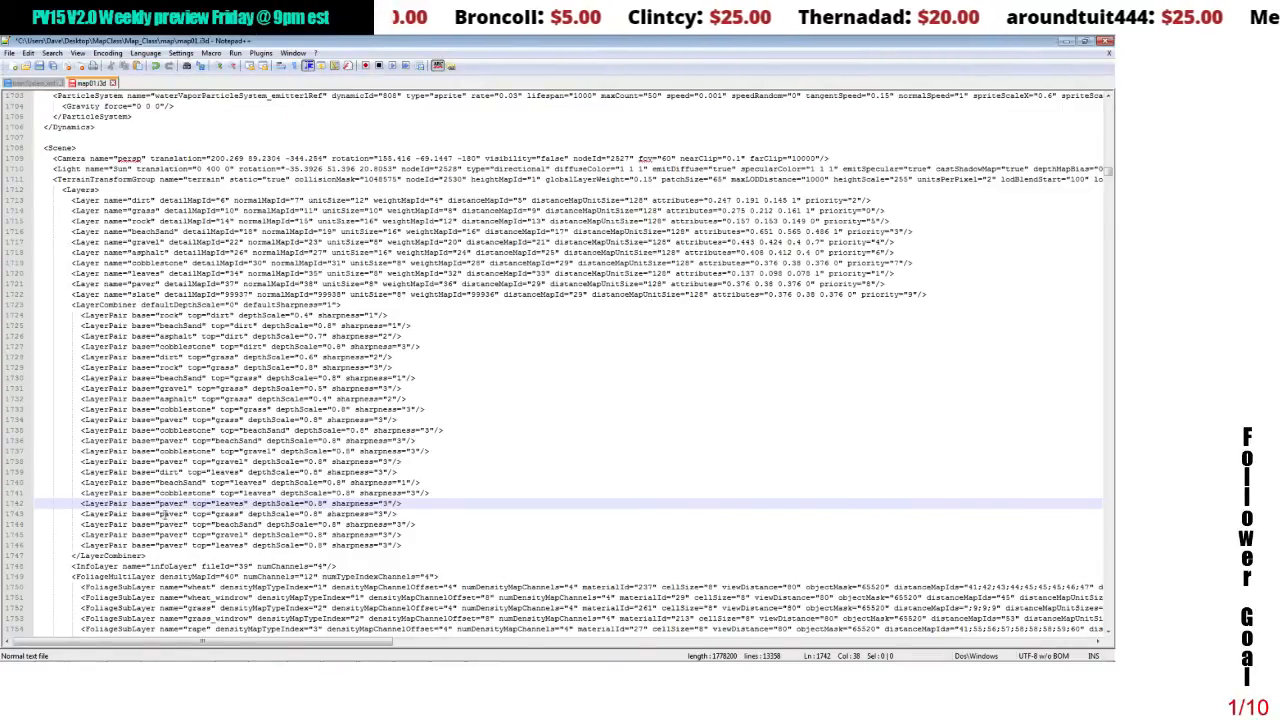
- Change the base to slate in the four copied LayerPair lines for grass, beachSand, gravel and leaves
{"action": "double_click", "coordinate": [170, 513]}
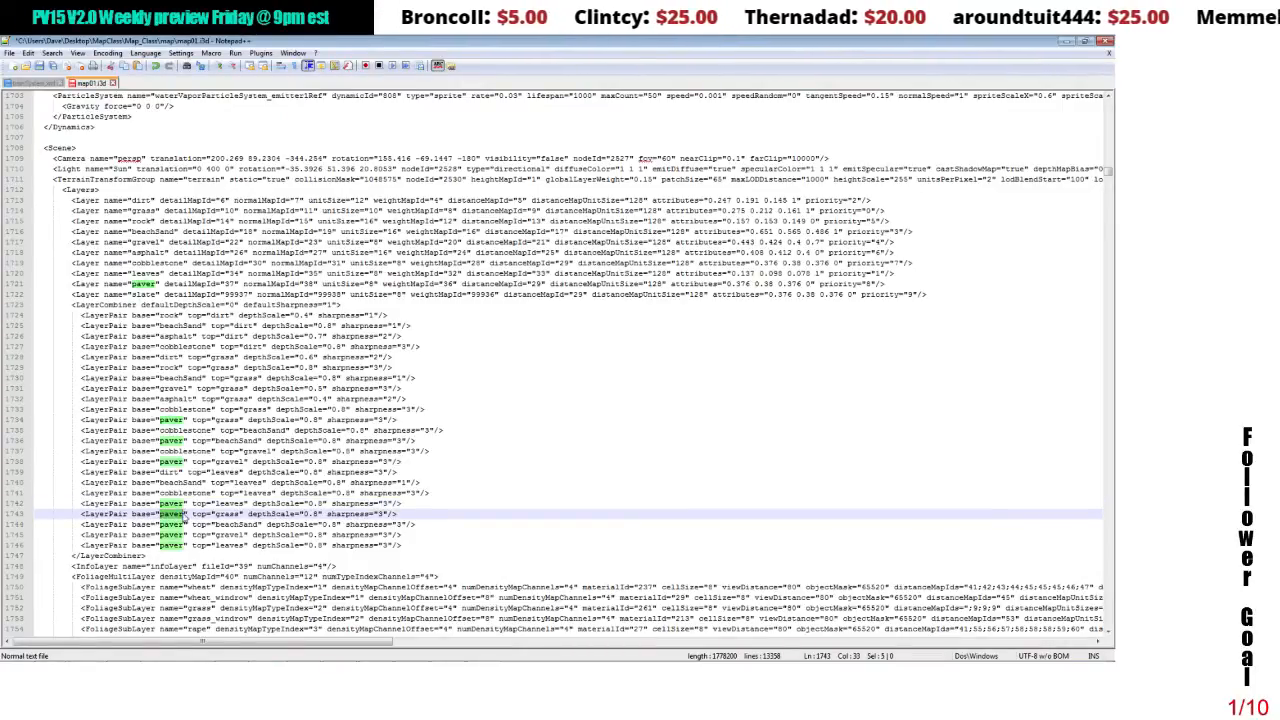
{"action": "type", "text": "slate"}
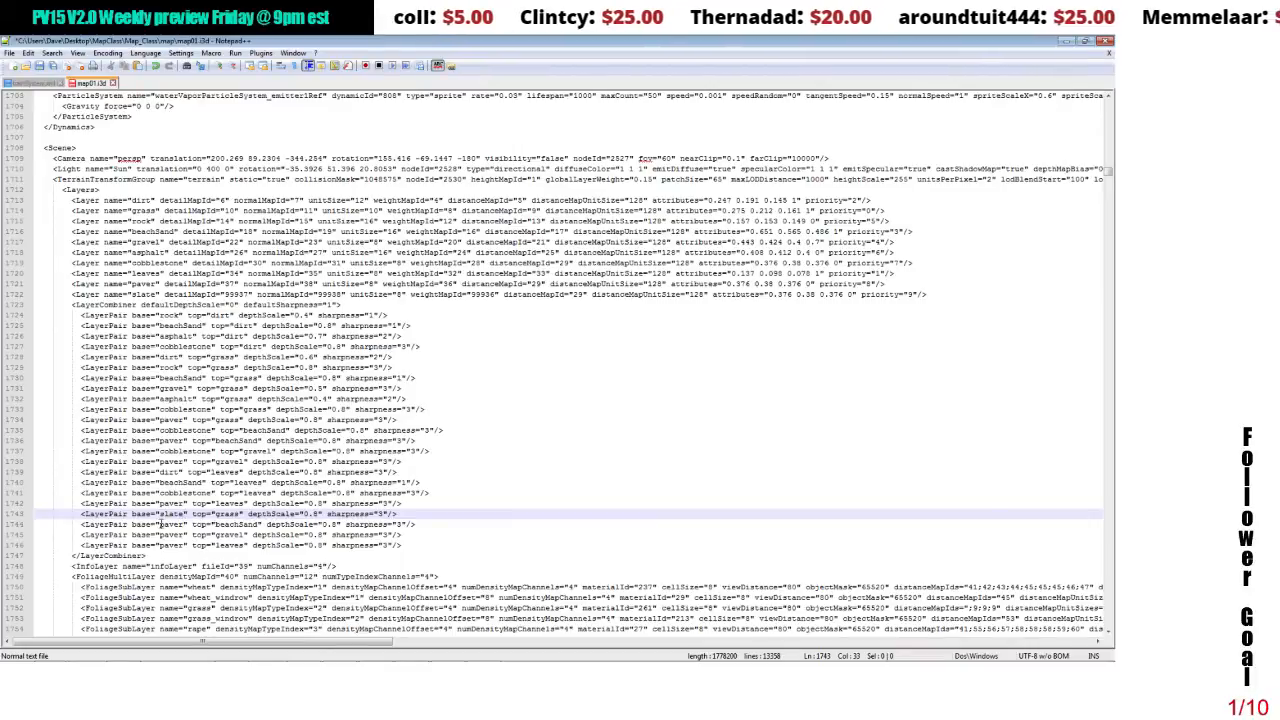
{"action": "double_click", "coordinate": [168, 524]}
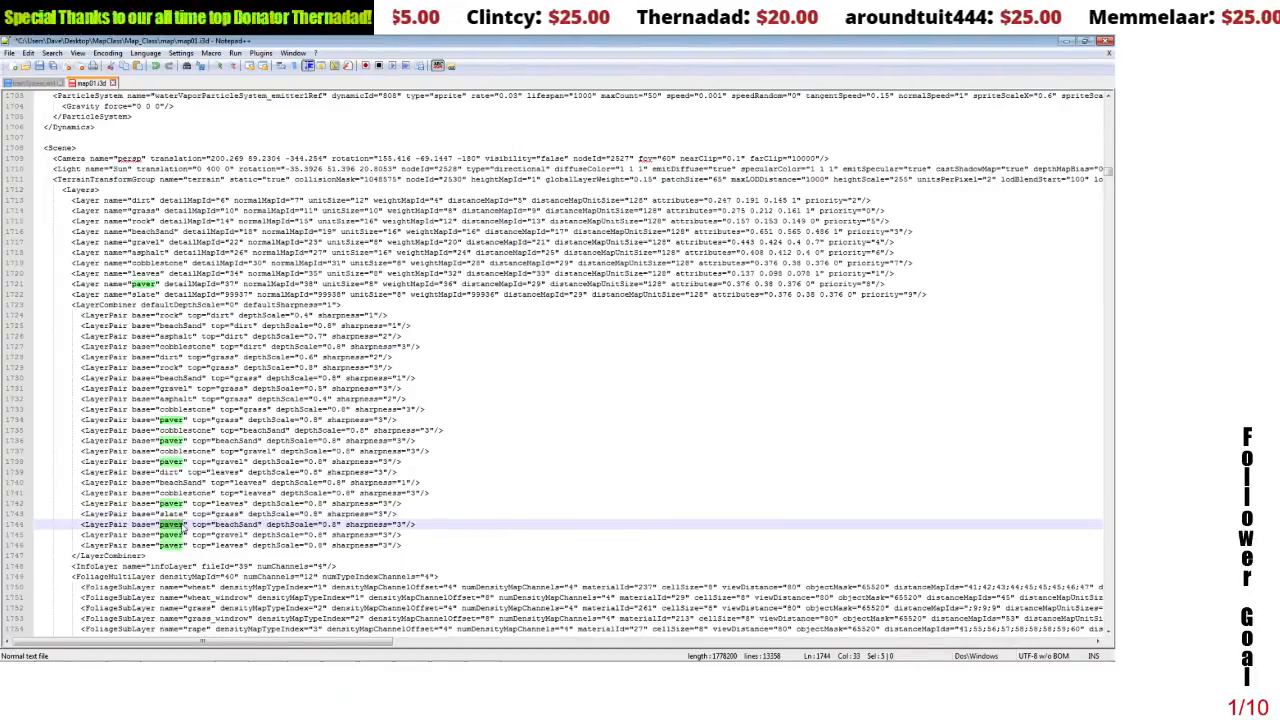
{"action": "type", "text": "slate"}
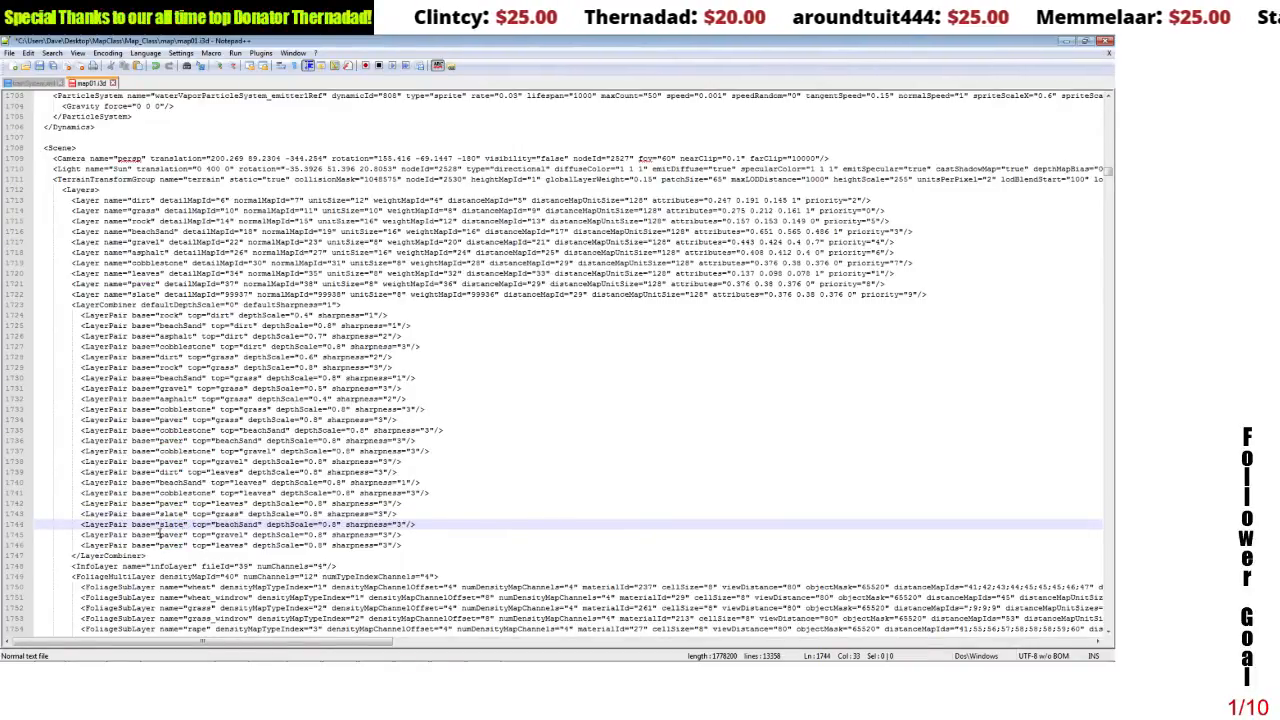
{"action": "double_click", "coordinate": [170, 535]}
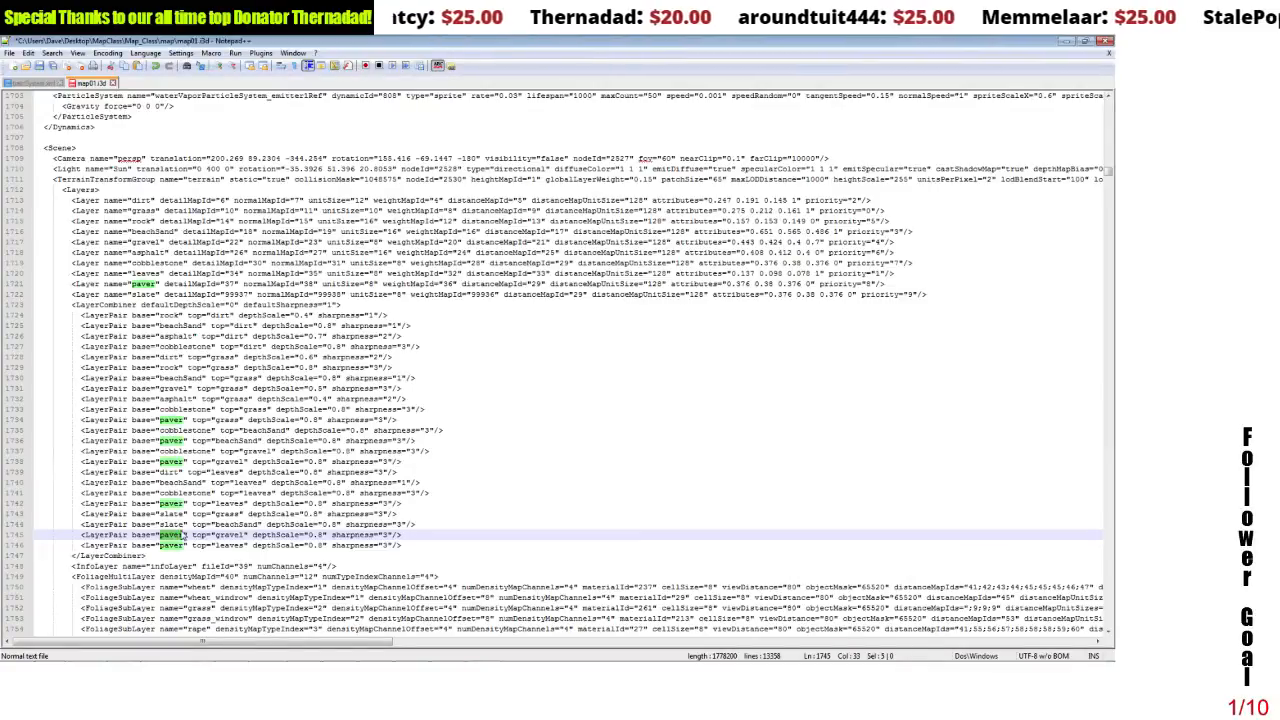
{"action": "type", "text": "slate"}
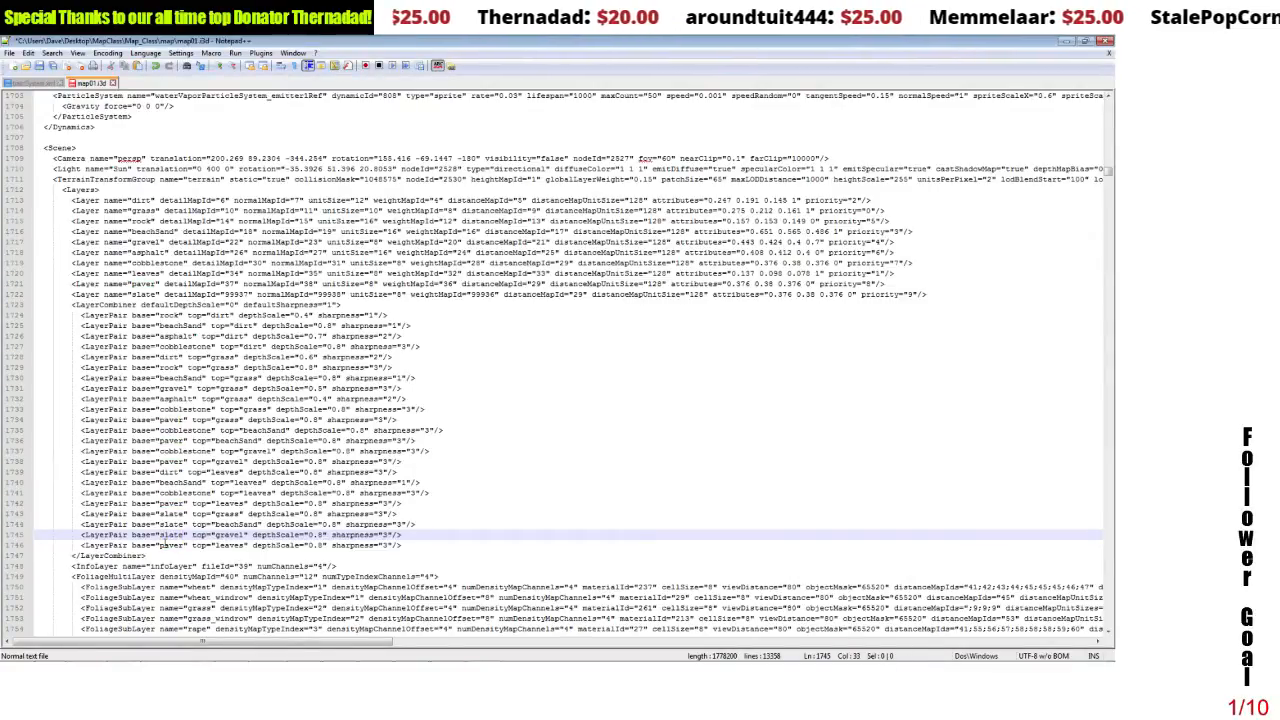
{"action": "double_click", "coordinate": [168, 545]}
{"action": "type", "text": "slat"}
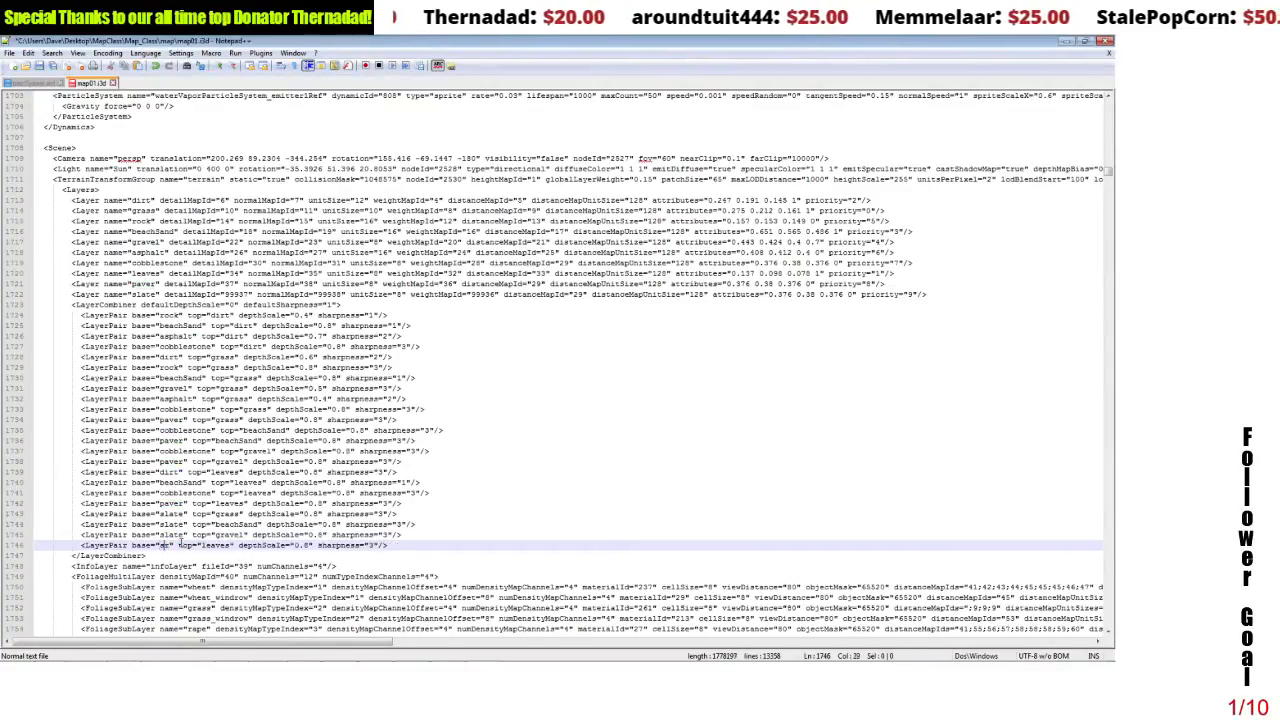
{"action": "type", "text": "tete"}
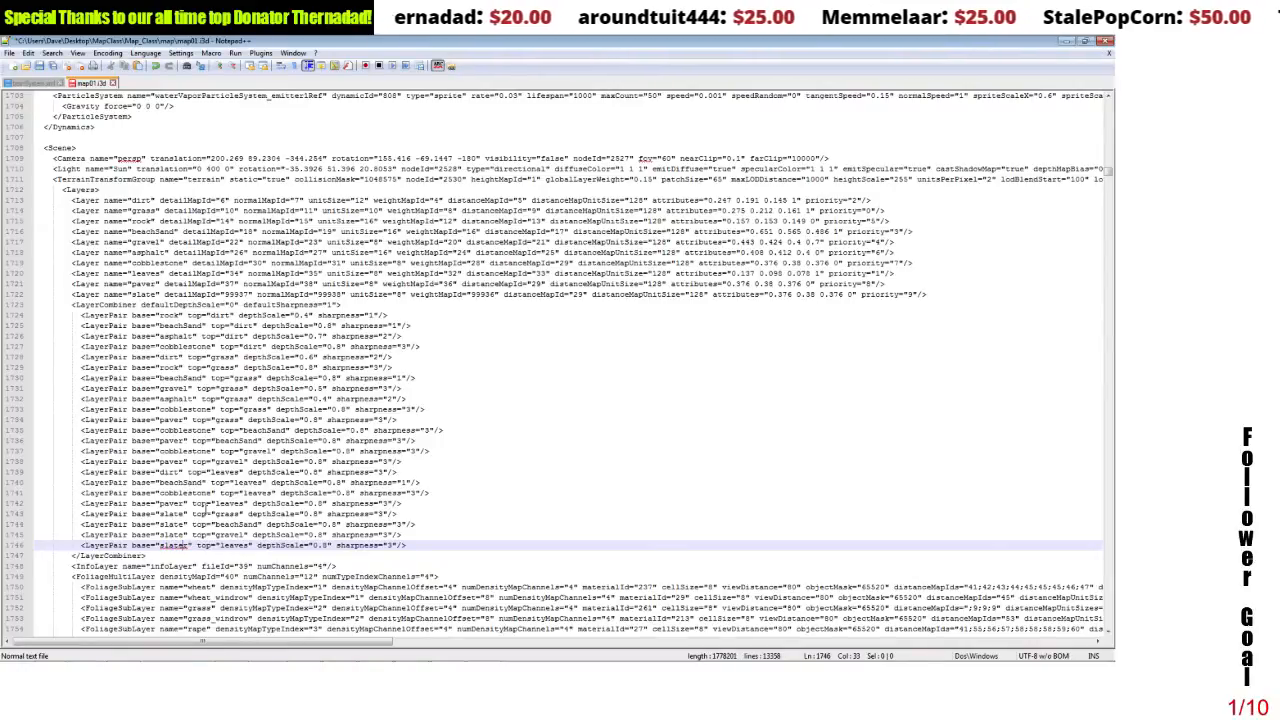
{"action": "key", "text": "BackSpace"}
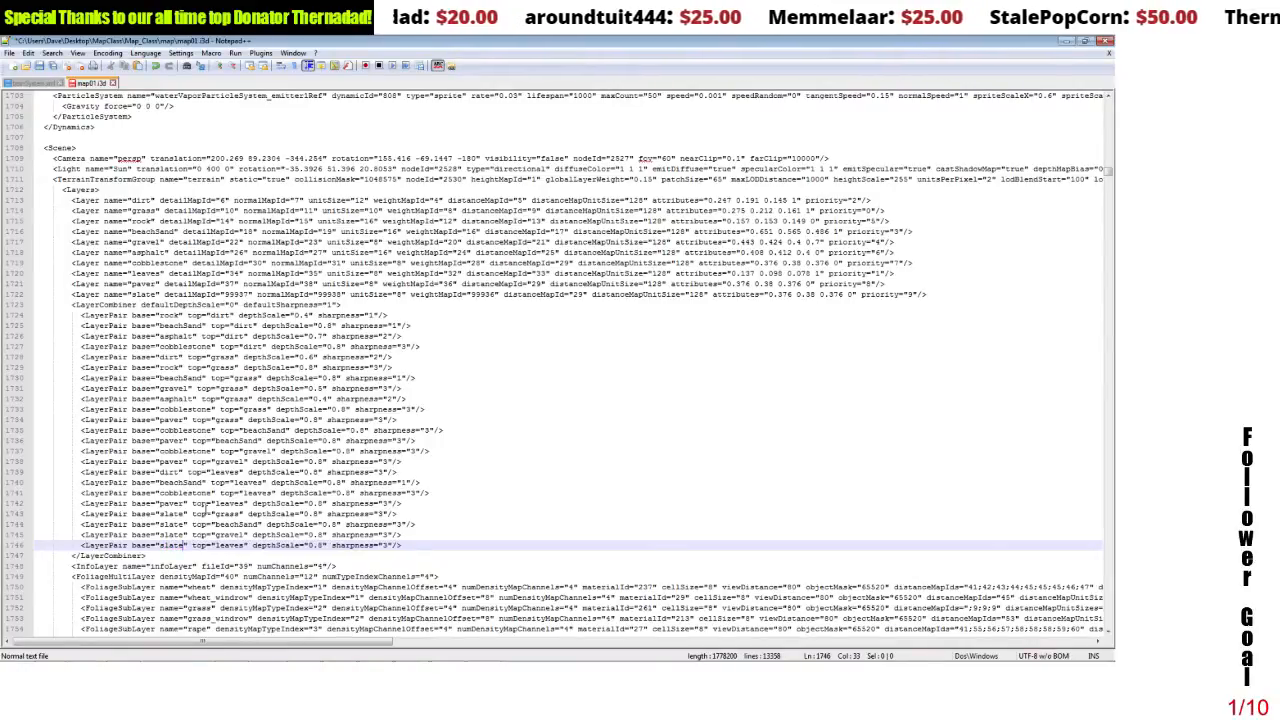
{"action": "left_click", "coordinate": [171, 524]}
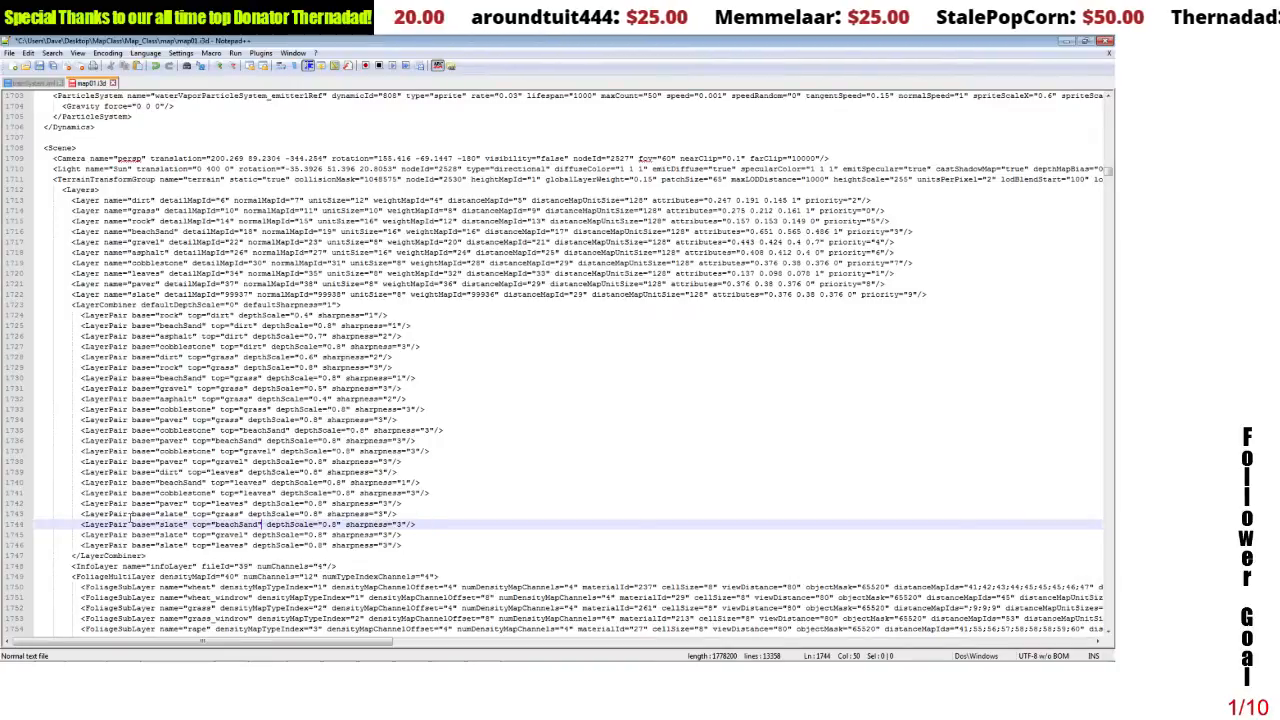
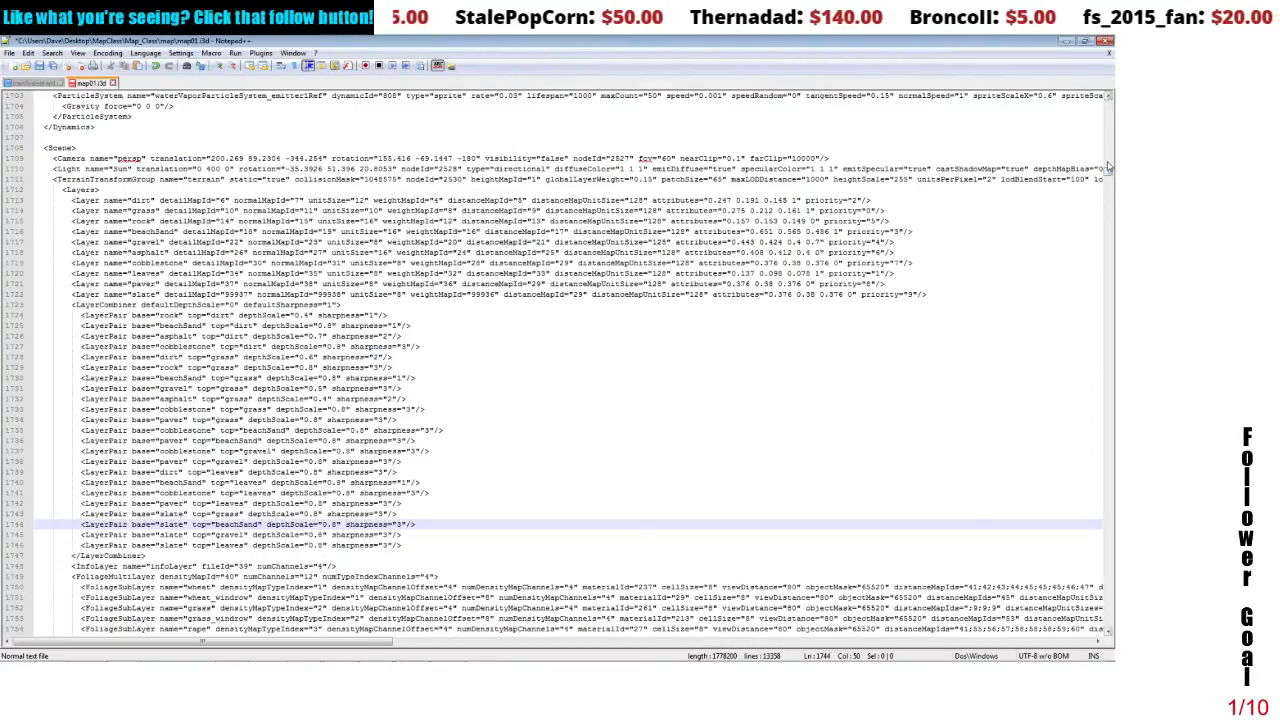
- Search from the top of the file for the paver diffuse texture's File entry using "37" with its quotation marks
{"action": "left_click_drag", "start_coordinate": [1108, 172], "coordinate": [1108, 103]}
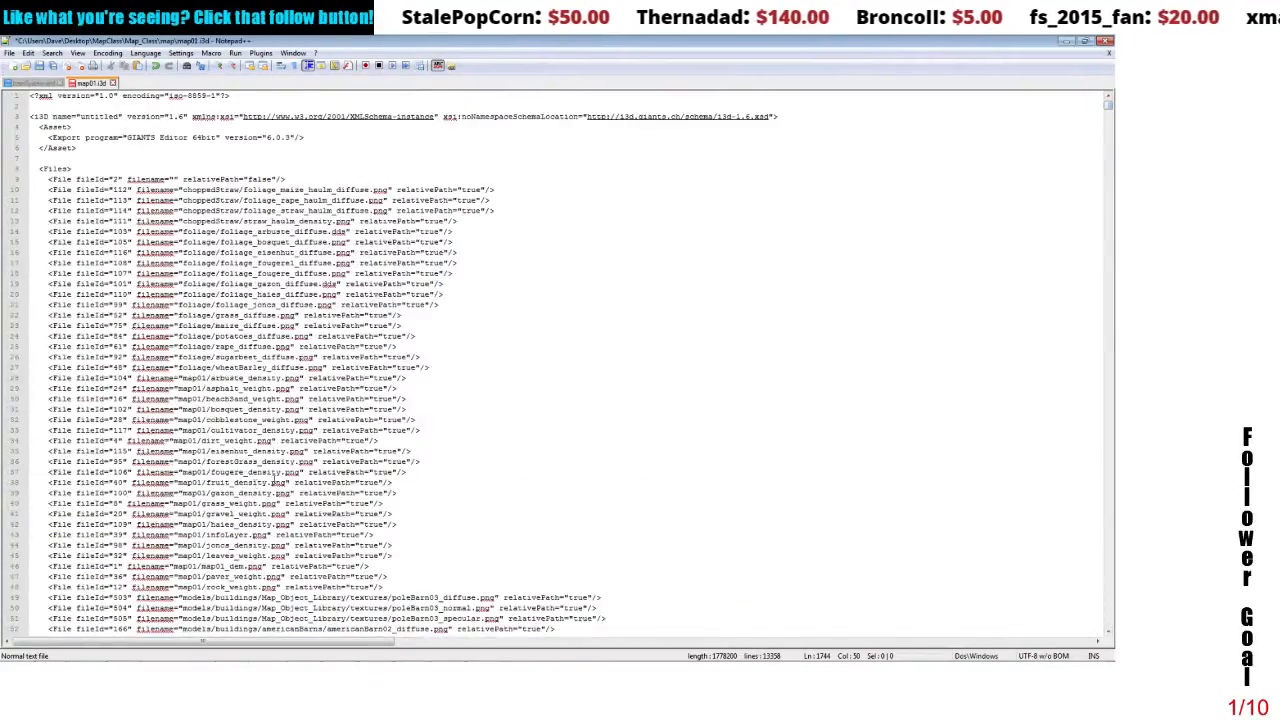
{"action": "left_click", "coordinate": [55, 53]}
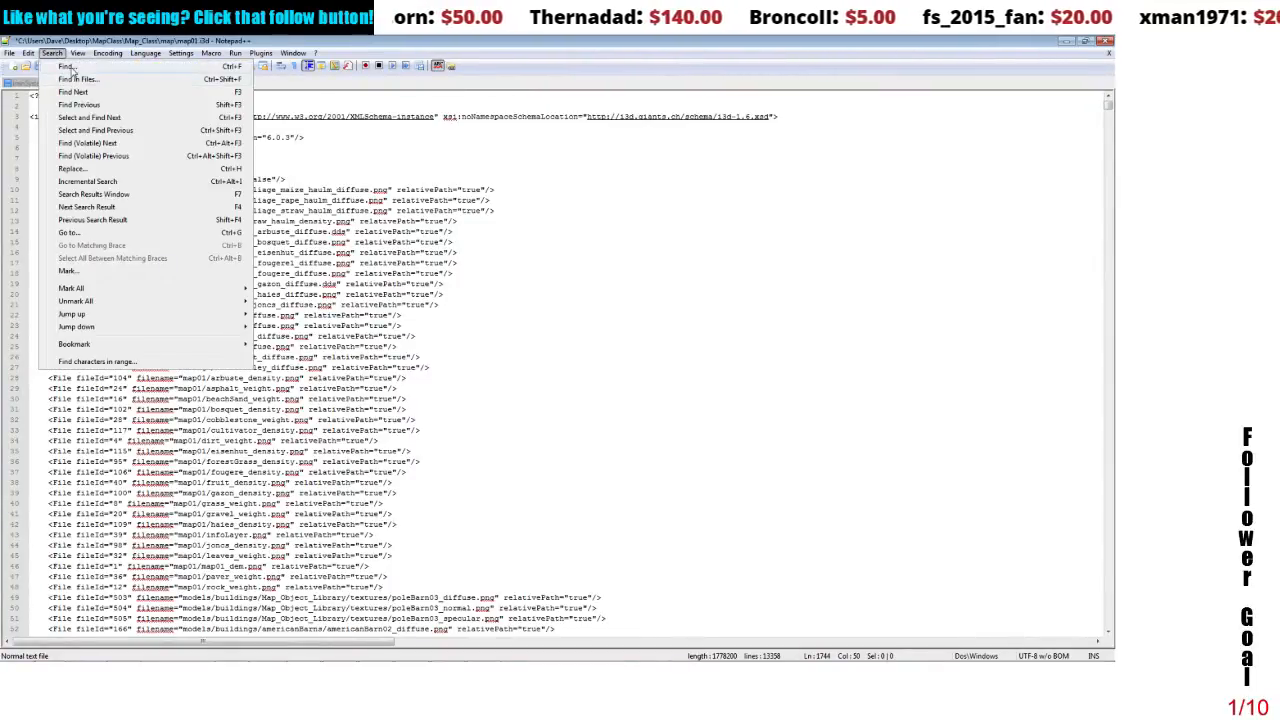
{"action": "left_click", "coordinate": [68, 68]}
{"action": "left_click", "coordinate": [205, 169]}
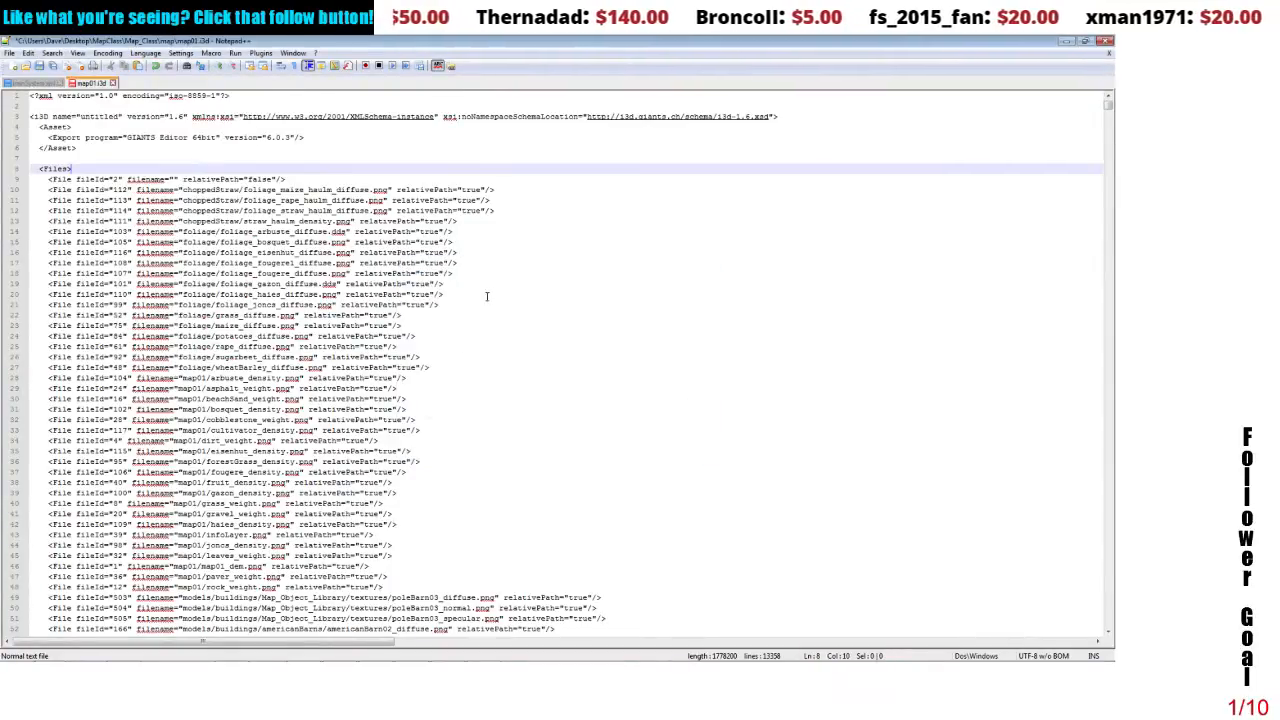
{"action": "key", "text": "ctrl+f"}
{"action": "type", "text": "17"}
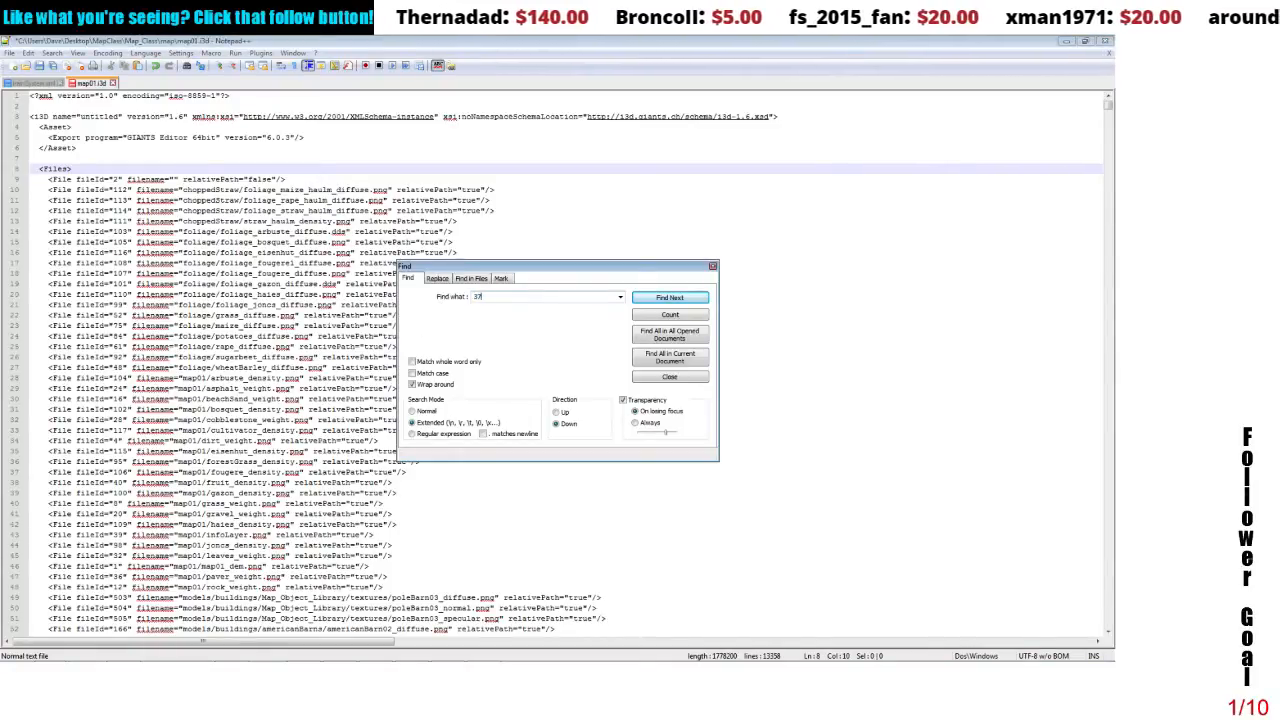
{"action": "key", "text": "Return"}
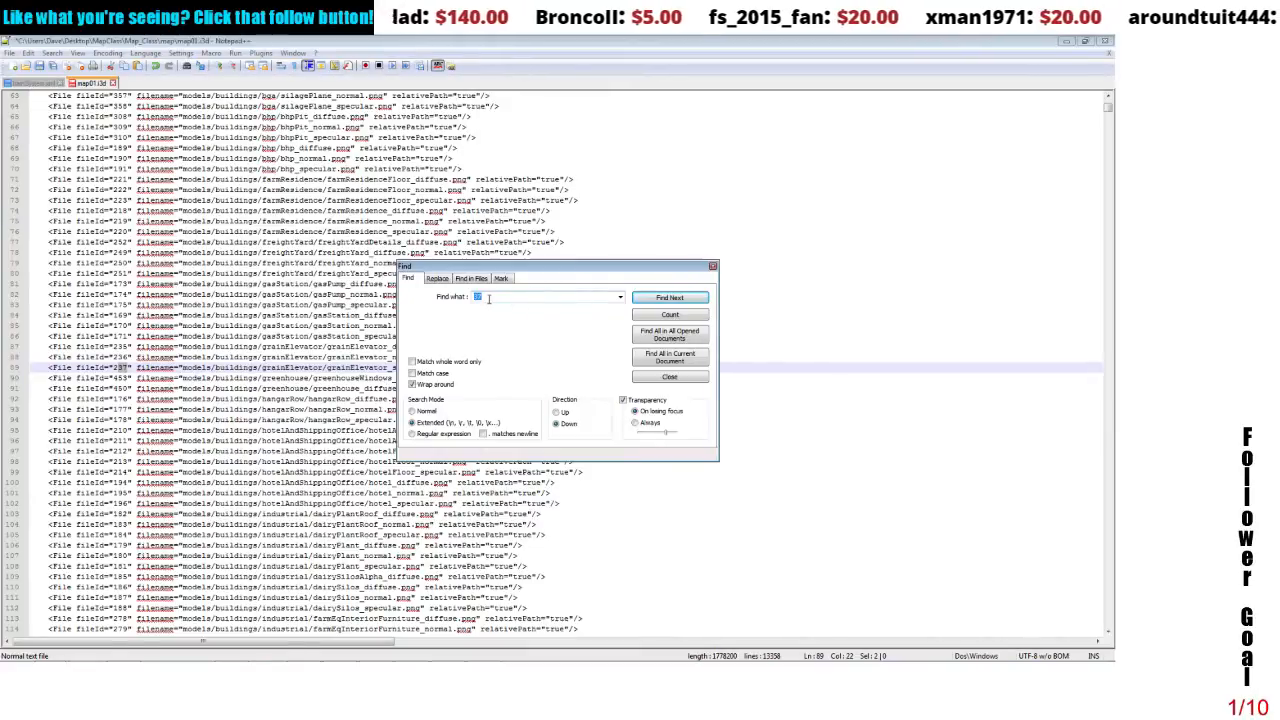
{"action": "left_click", "coordinate": [476, 297]}
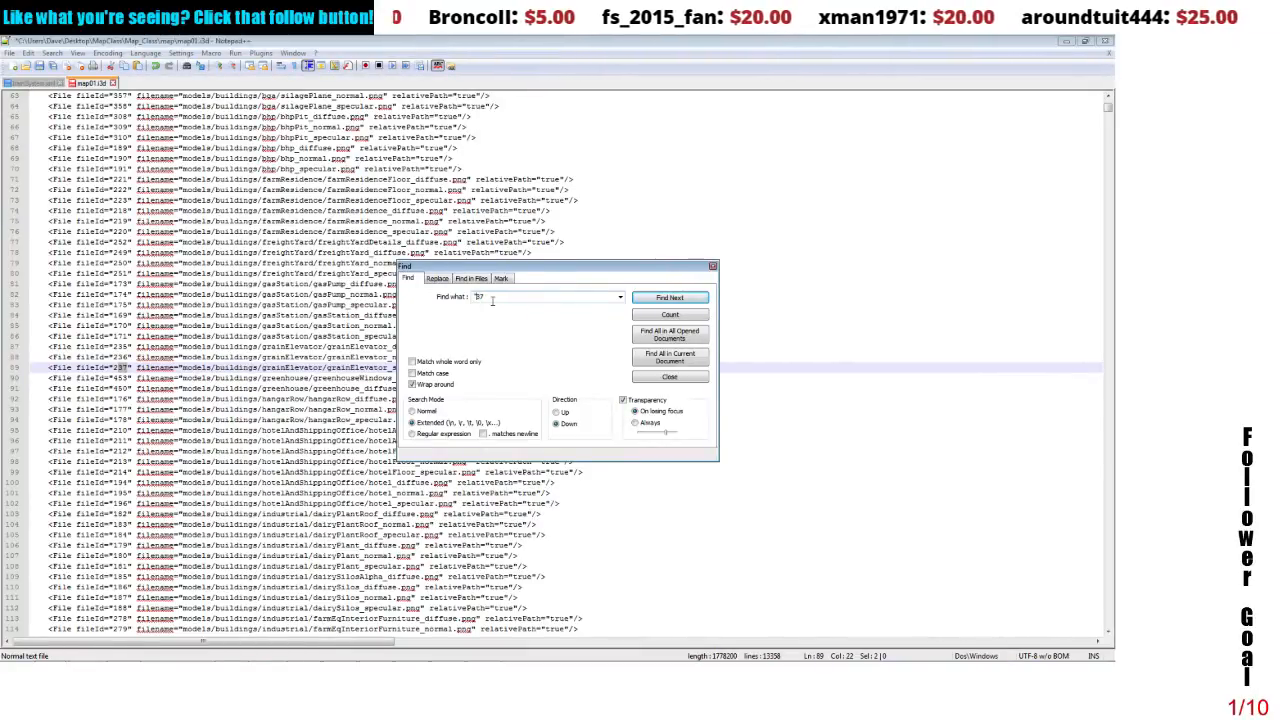
{"action": "type", "text": "\""}
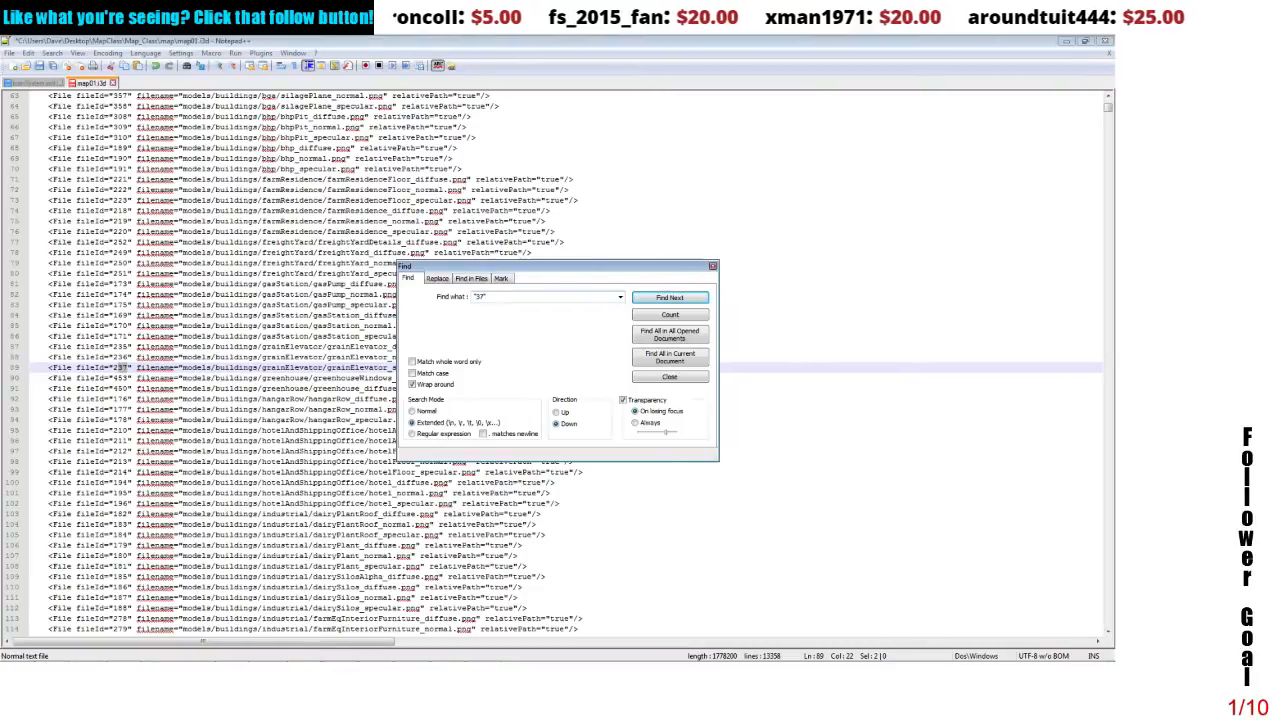
{"action": "left_click", "coordinate": [670, 298]}
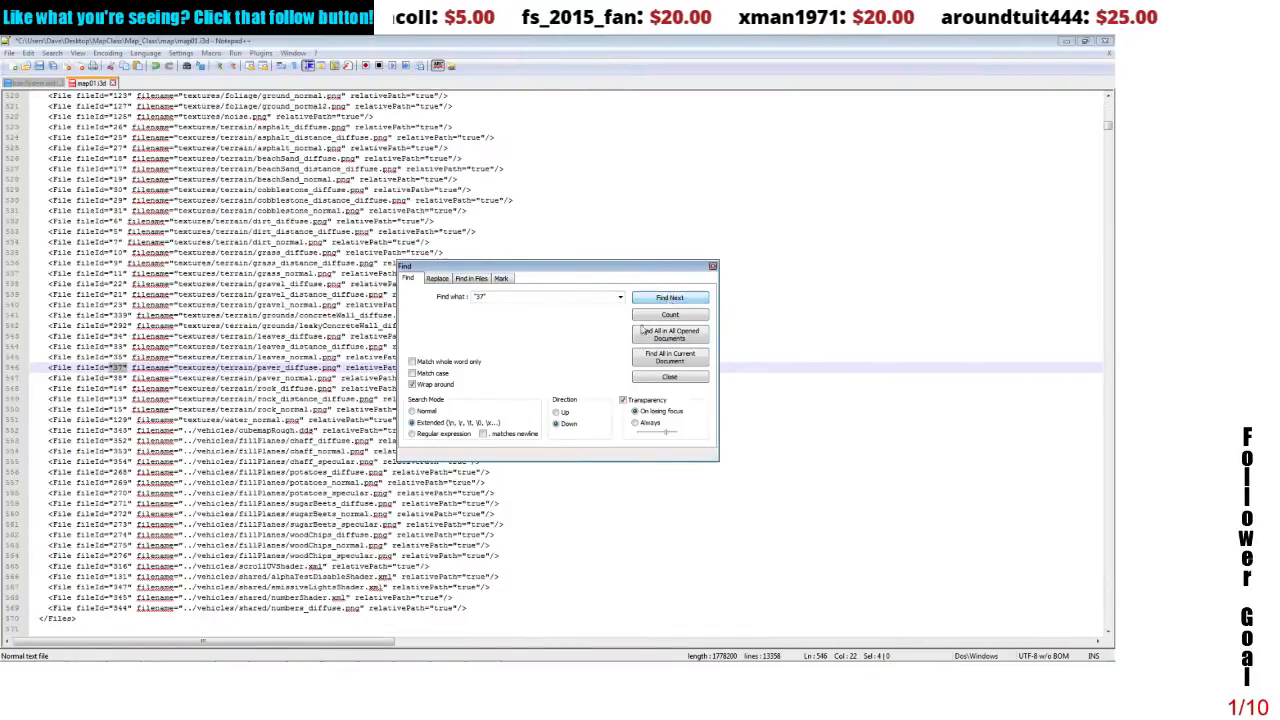
{"action": "left_click", "coordinate": [668, 377]}
- Copy the paver_diffuse.png and paver_normal.png File lines onto new lines after the last File entry
{"action": "left_click_drag", "start_coordinate": [48, 366], "coordinate": [458, 377]}
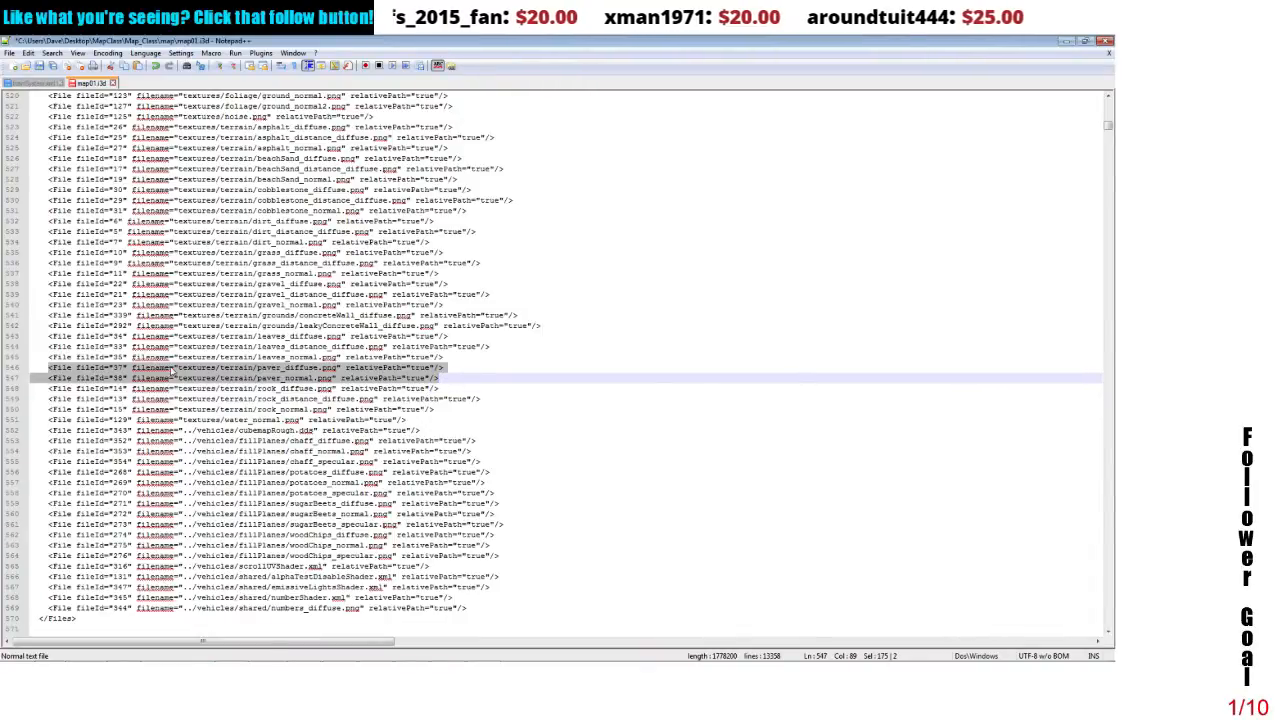
{"action": "right_click", "coordinate": [128, 374]}
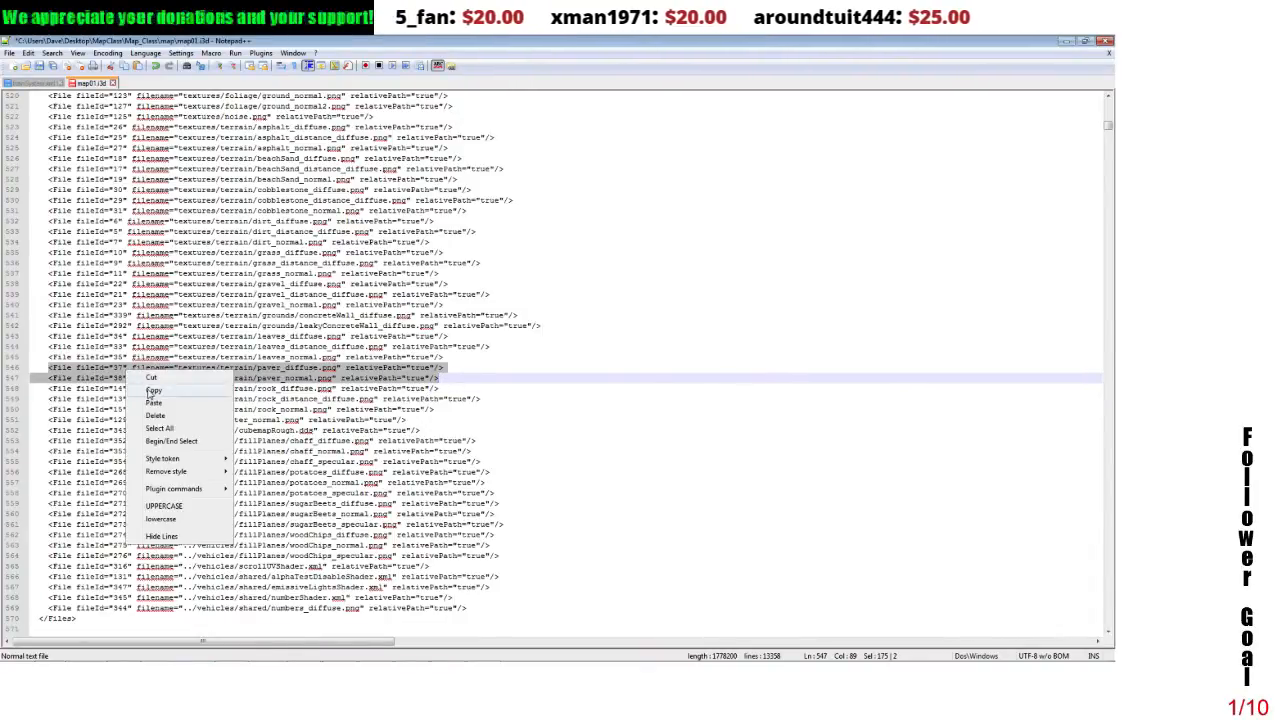
{"action": "left_click", "coordinate": [150, 390]}
{"action": "left_click", "coordinate": [484, 612]}
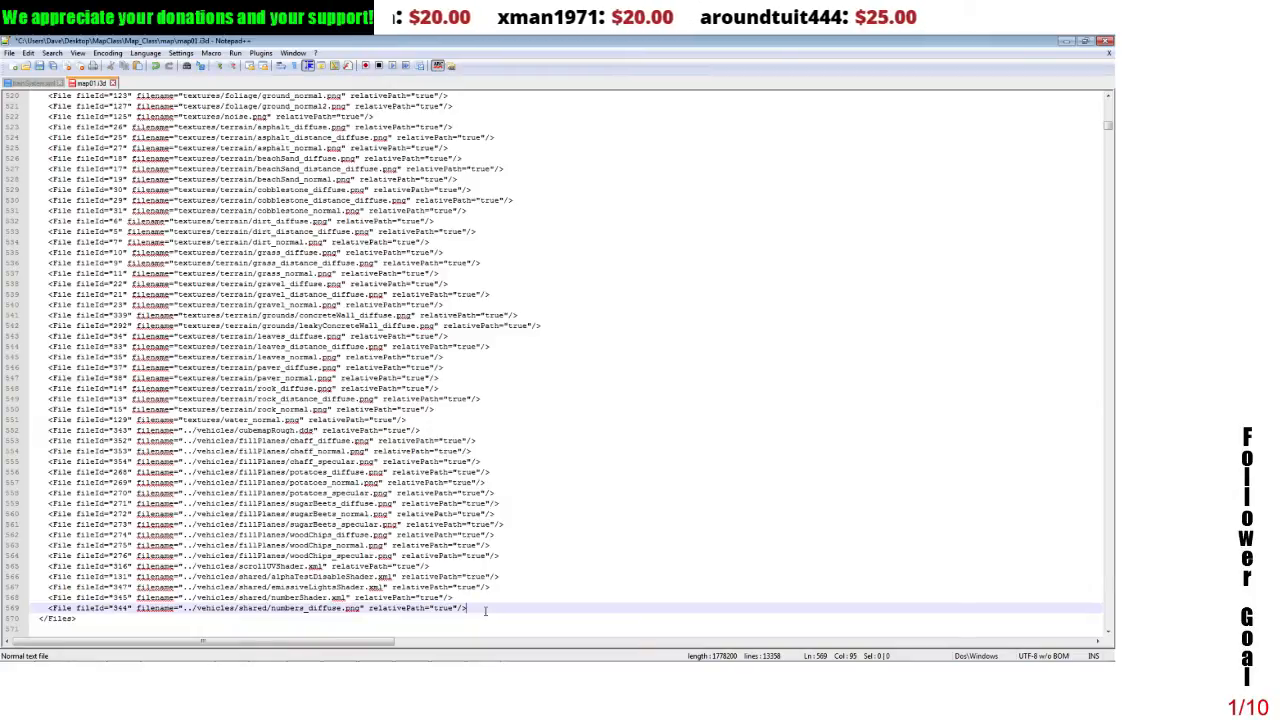
{"action": "key", "text": "Return"}
{"action": "key", "text": "ctrl+v"}
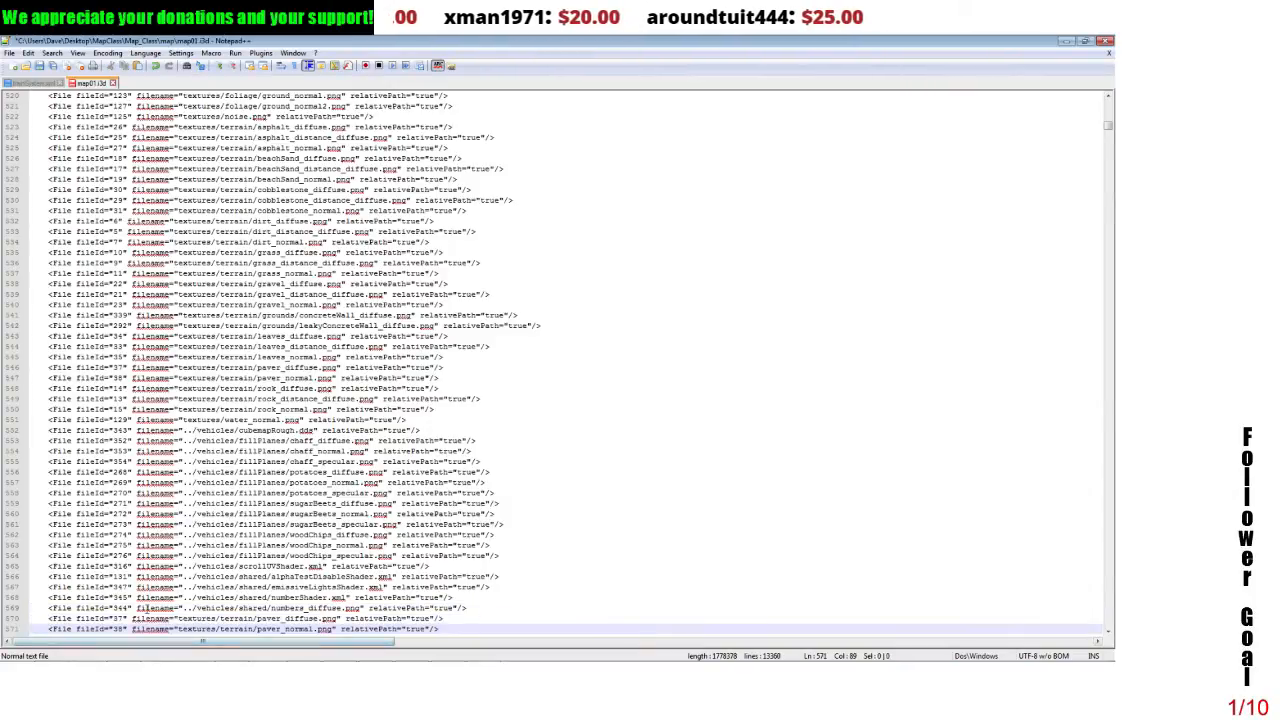
- Set the fileIds of the copied diffuse and normal File lines to 99937 and 99938
{"action": "left_click", "coordinate": [113, 618]}
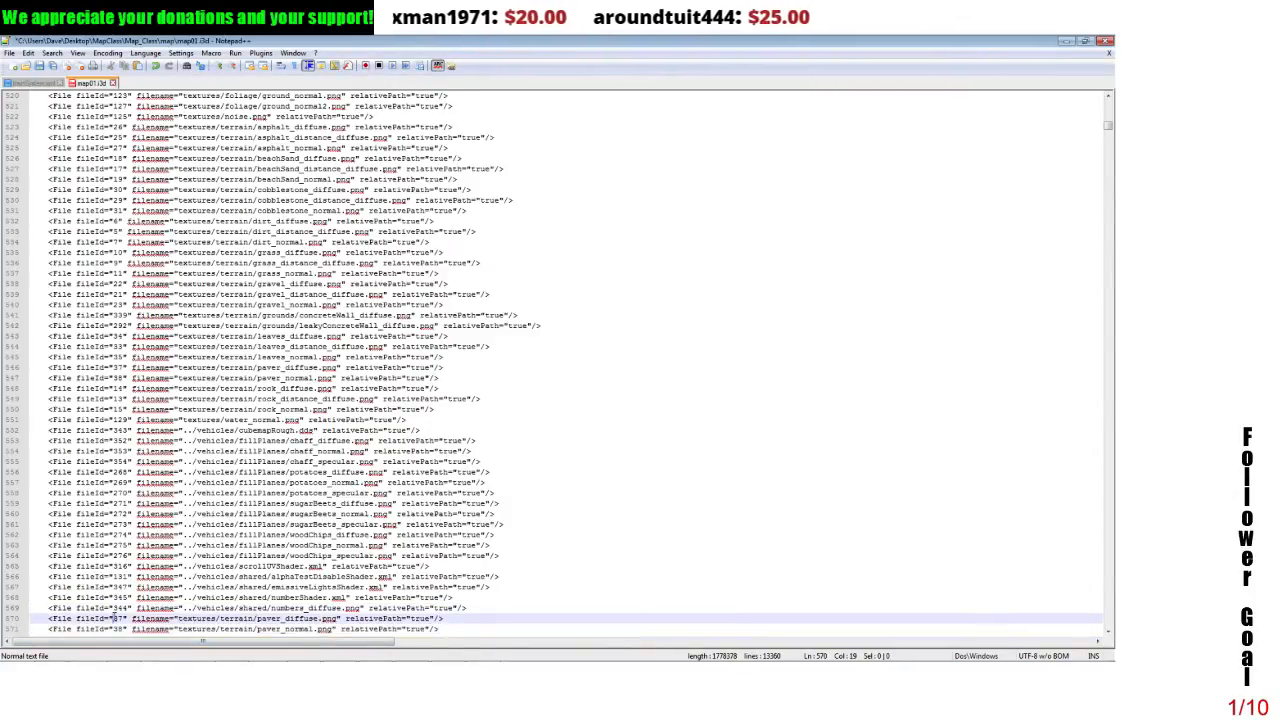
{"action": "type", "text": "339"}
{"action": "left_click", "coordinate": [114, 628]}
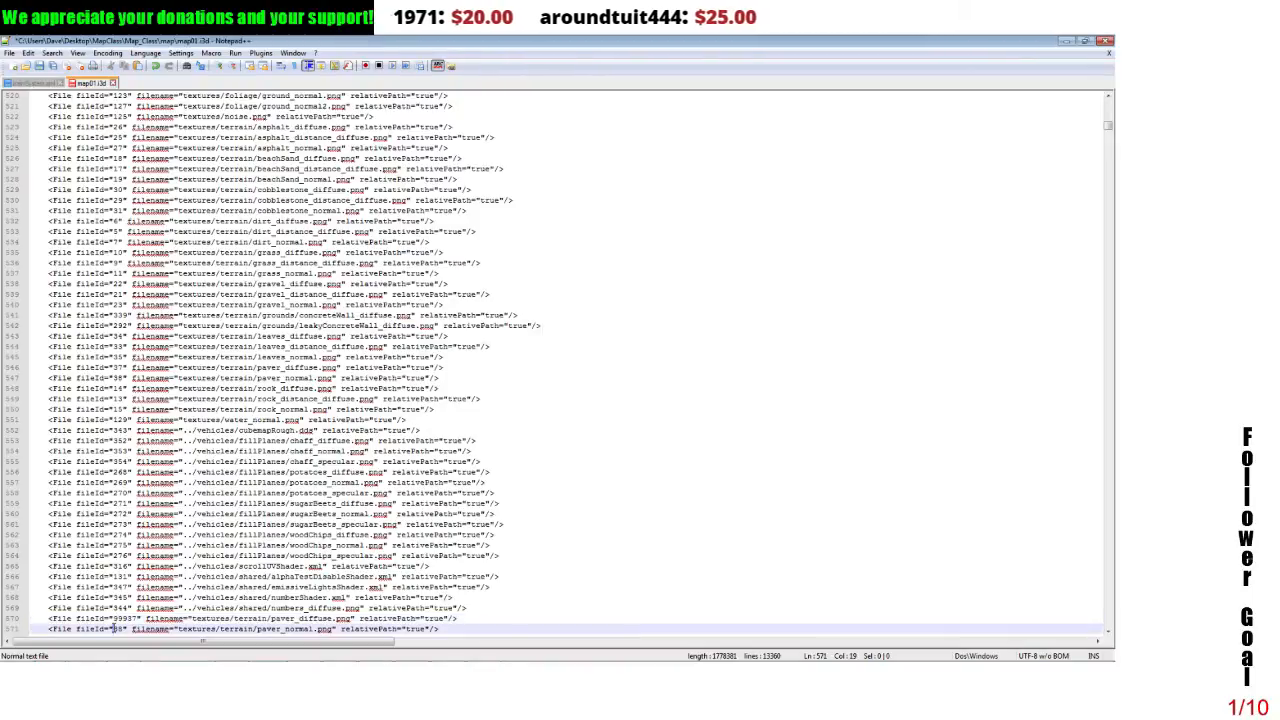
{"action": "type", "text": "339"}
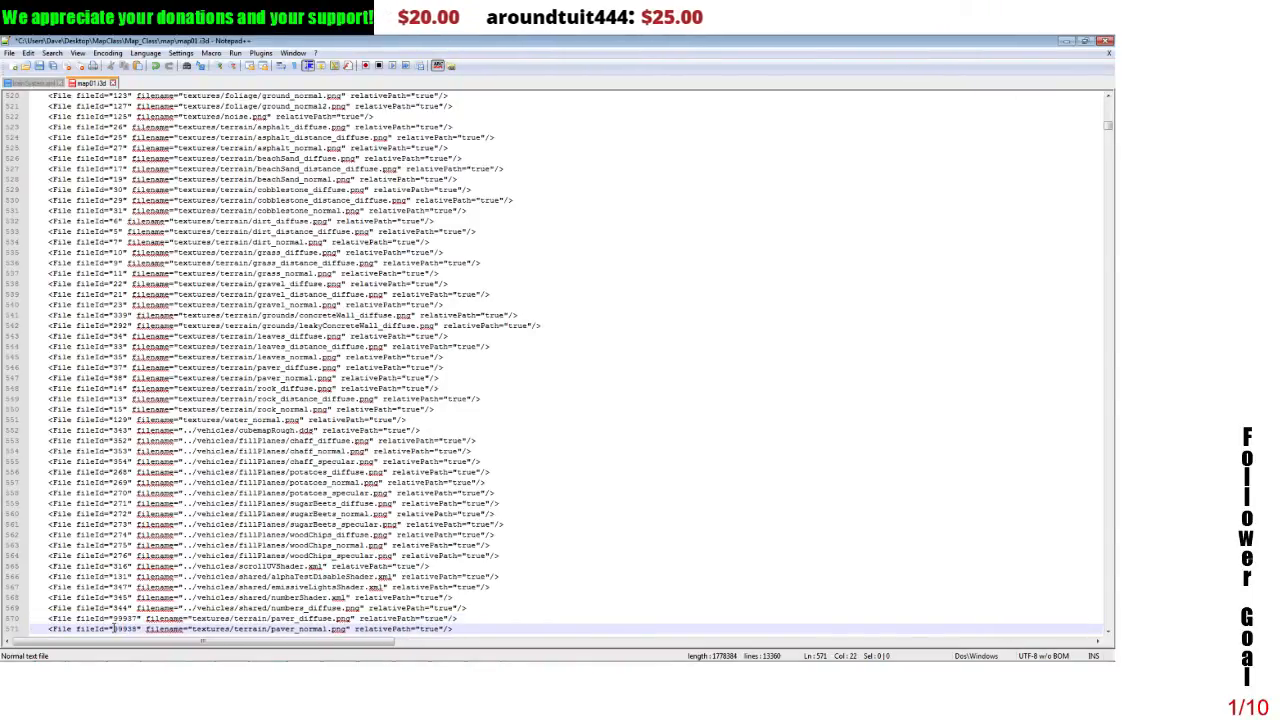
- Rename the textures in the two copied File lines to slate_diffuse.png and slate_normal.png
{"action": "left_click_drag", "start_coordinate": [271, 619], "coordinate": [296, 619]}
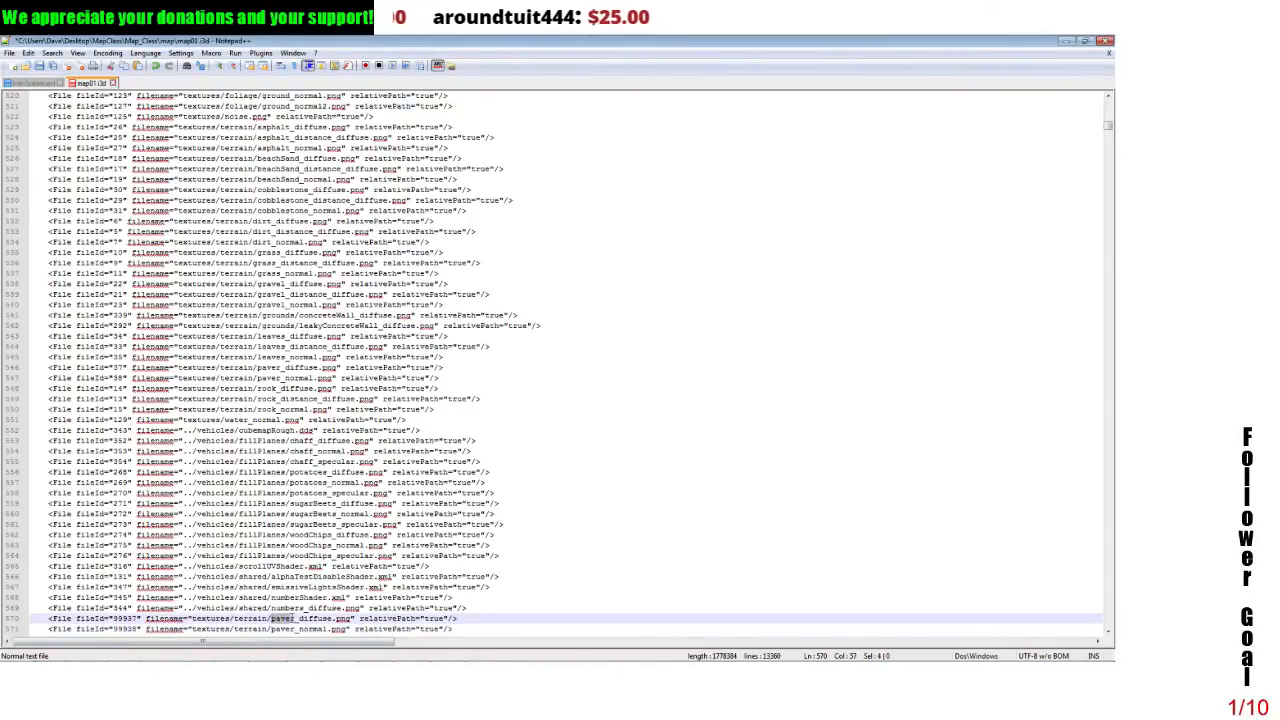
{"action": "type", "text": "slate"}
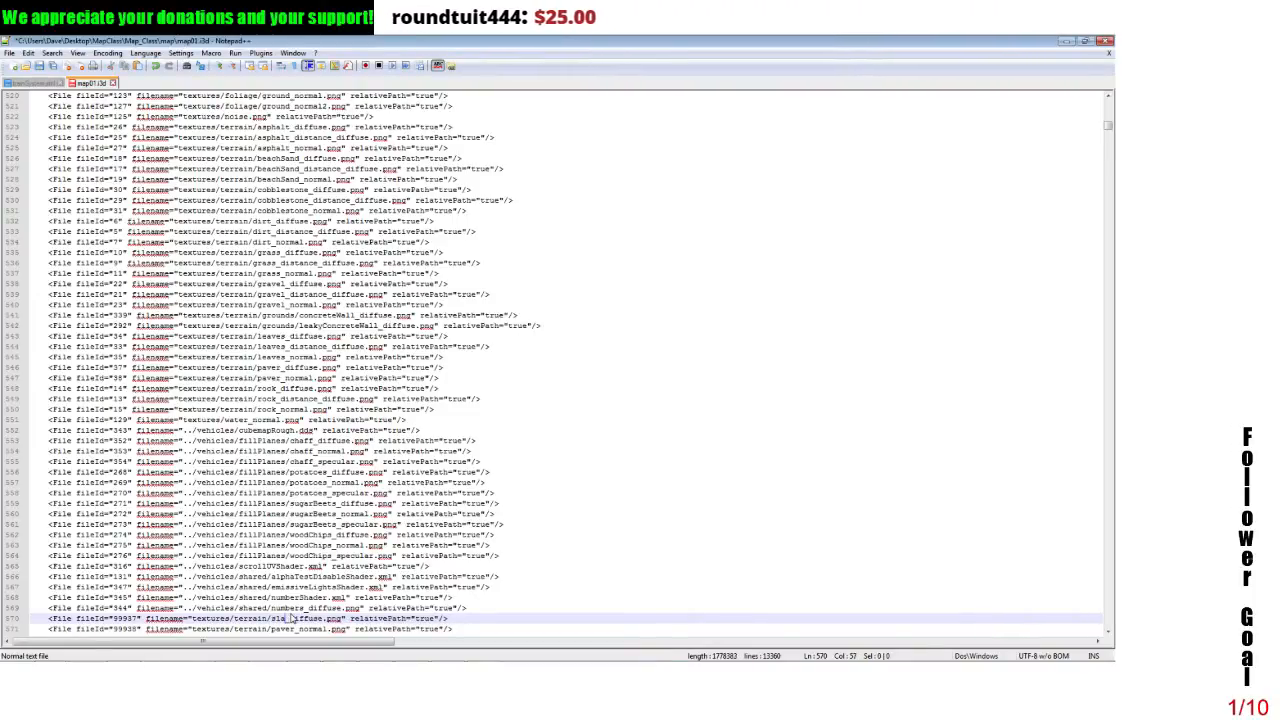
{"action": "left_click_drag", "start_coordinate": [270, 628], "coordinate": [287, 629]}
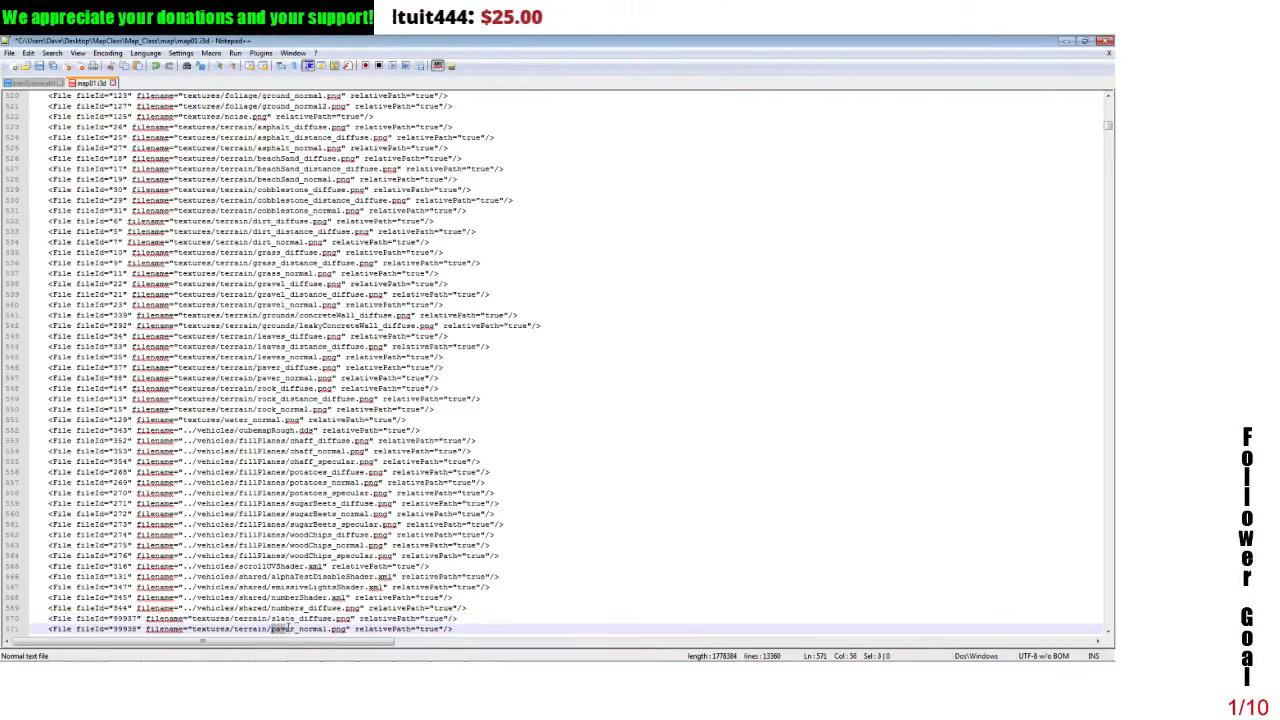
{"action": "type", "text": "slate"}
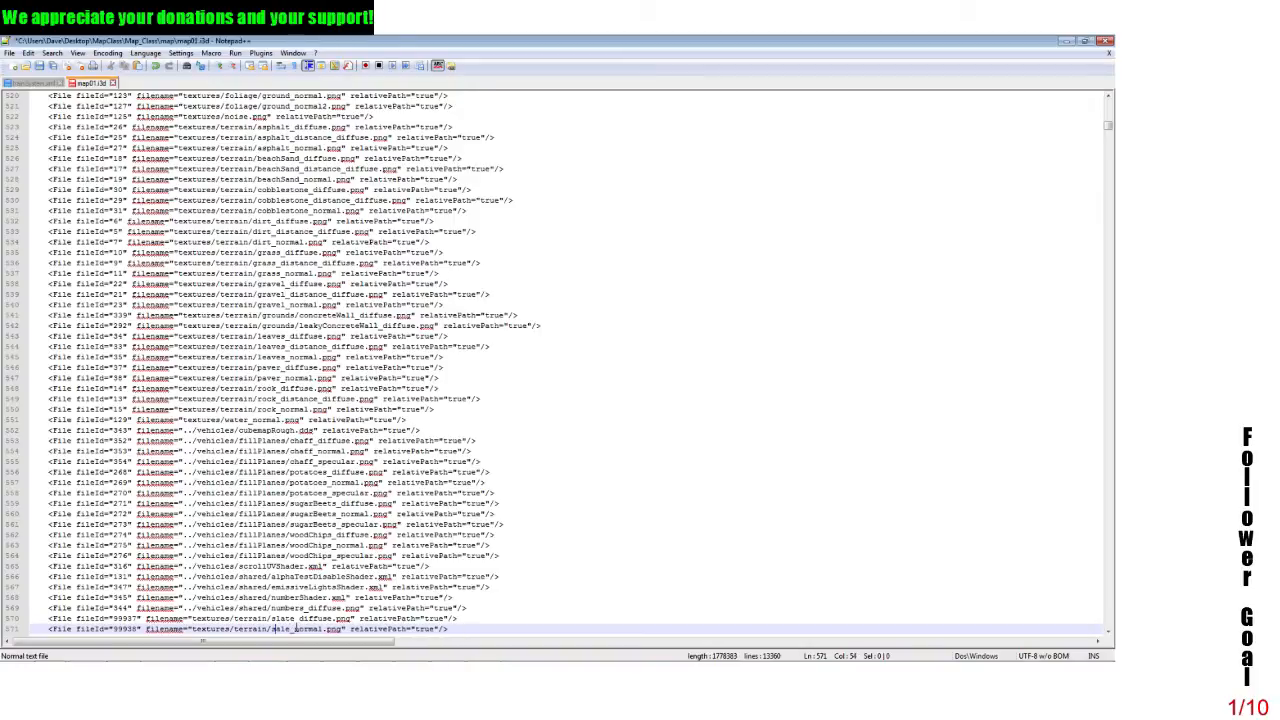
{"action": "key", "text": "BackSpace"}
{"action": "type", "text": "t"}
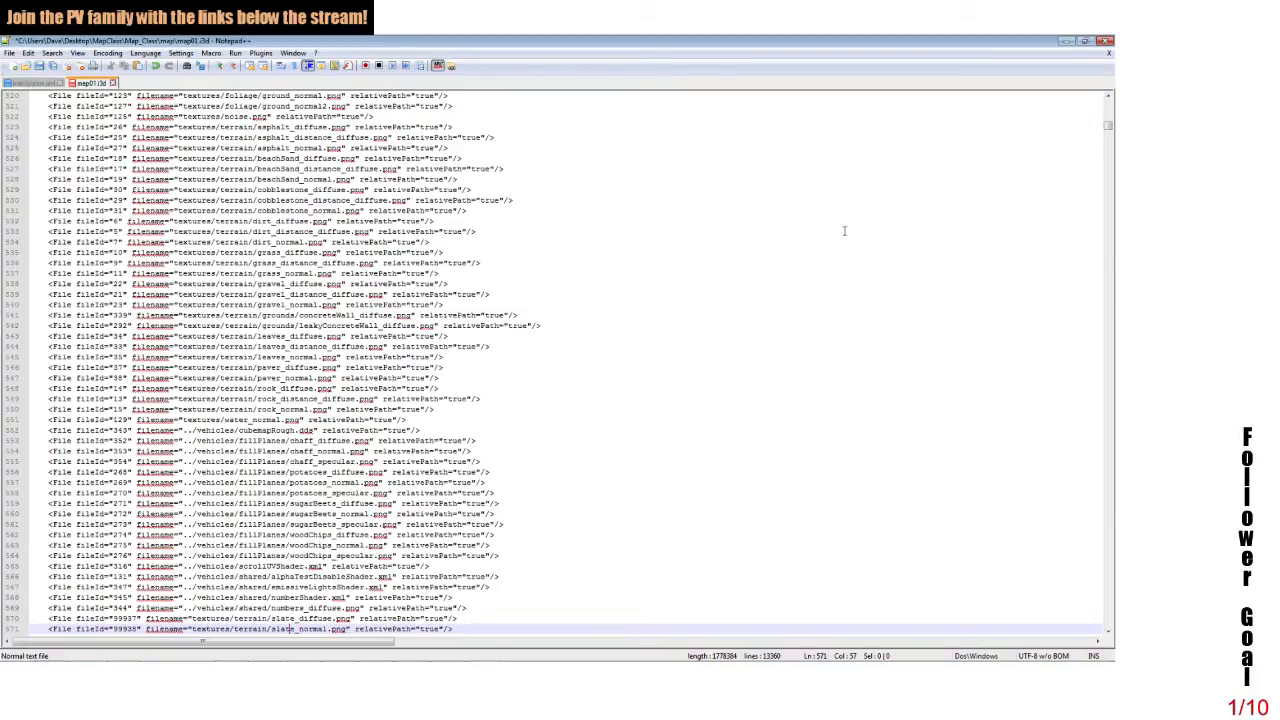
- Search from the top of the file for the paver weight texture's File entry using "36" with its quotation marks
{"action": "left_click_drag", "start_coordinate": [1110, 131], "coordinate": [1108, 99]}
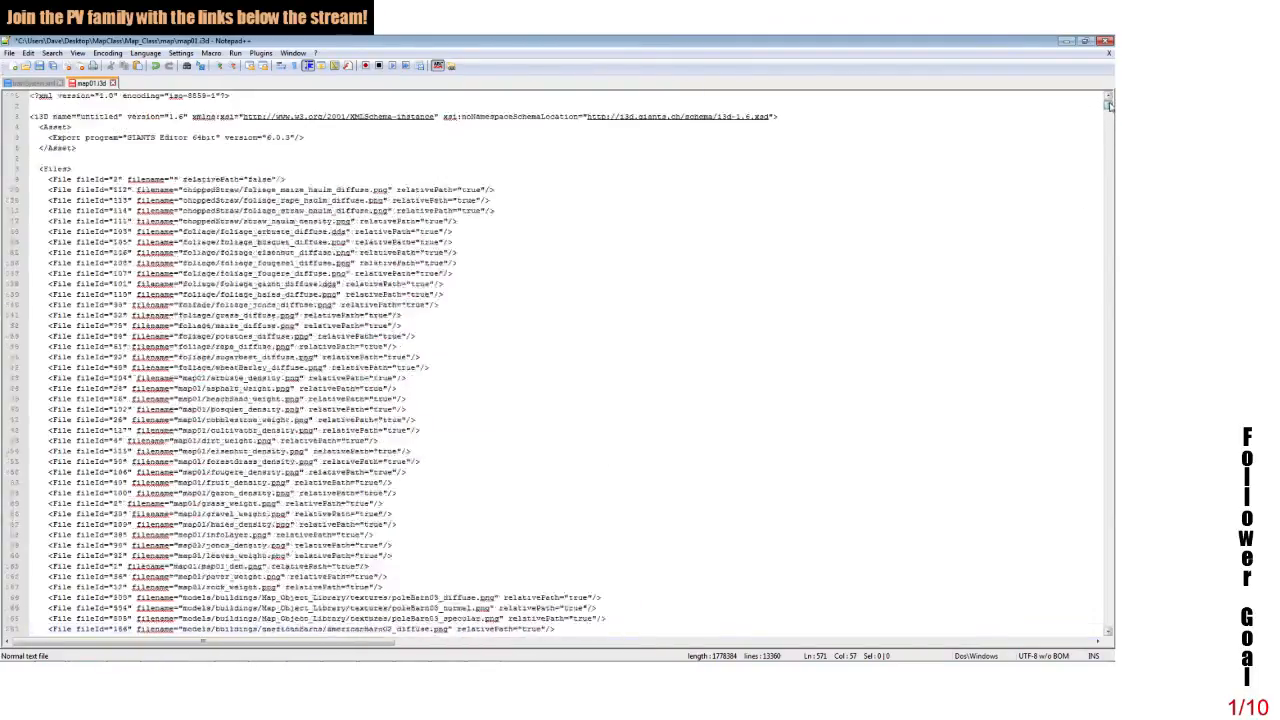
{"action": "left_click", "coordinate": [104, 168]}
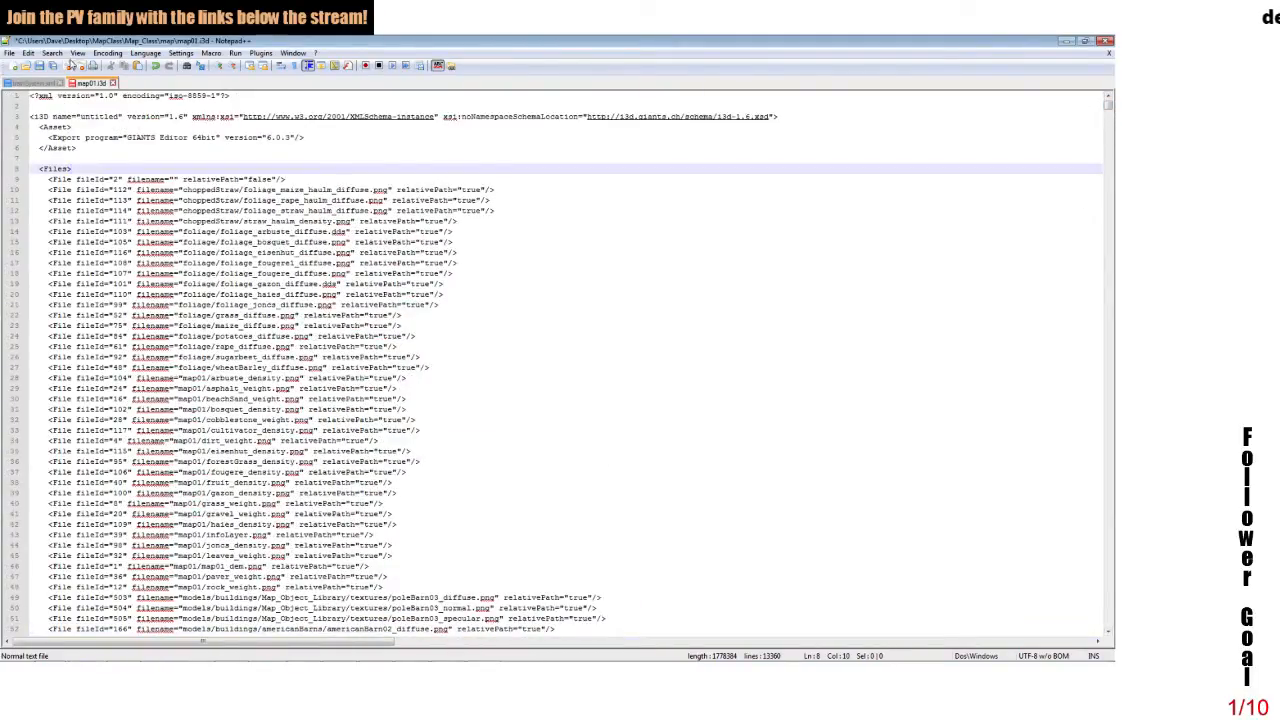
{"action": "left_click", "coordinate": [51, 55]}
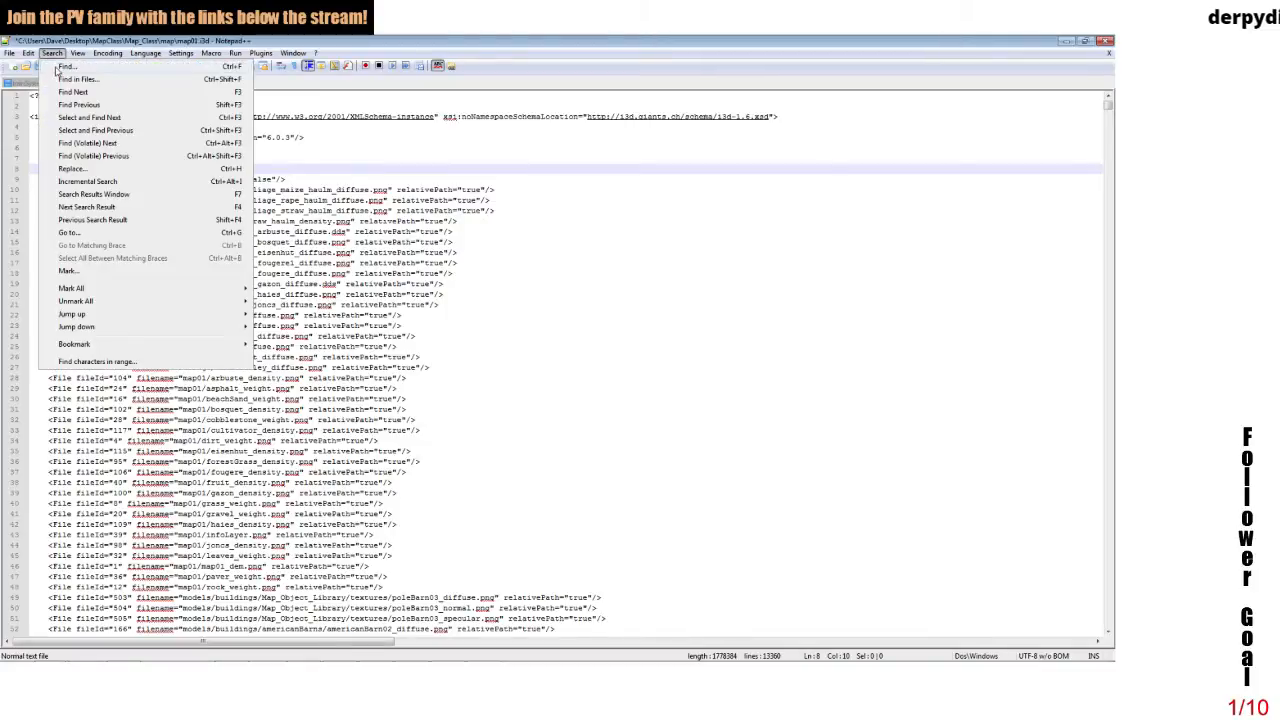
{"action": "left_click", "coordinate": [66, 66]}
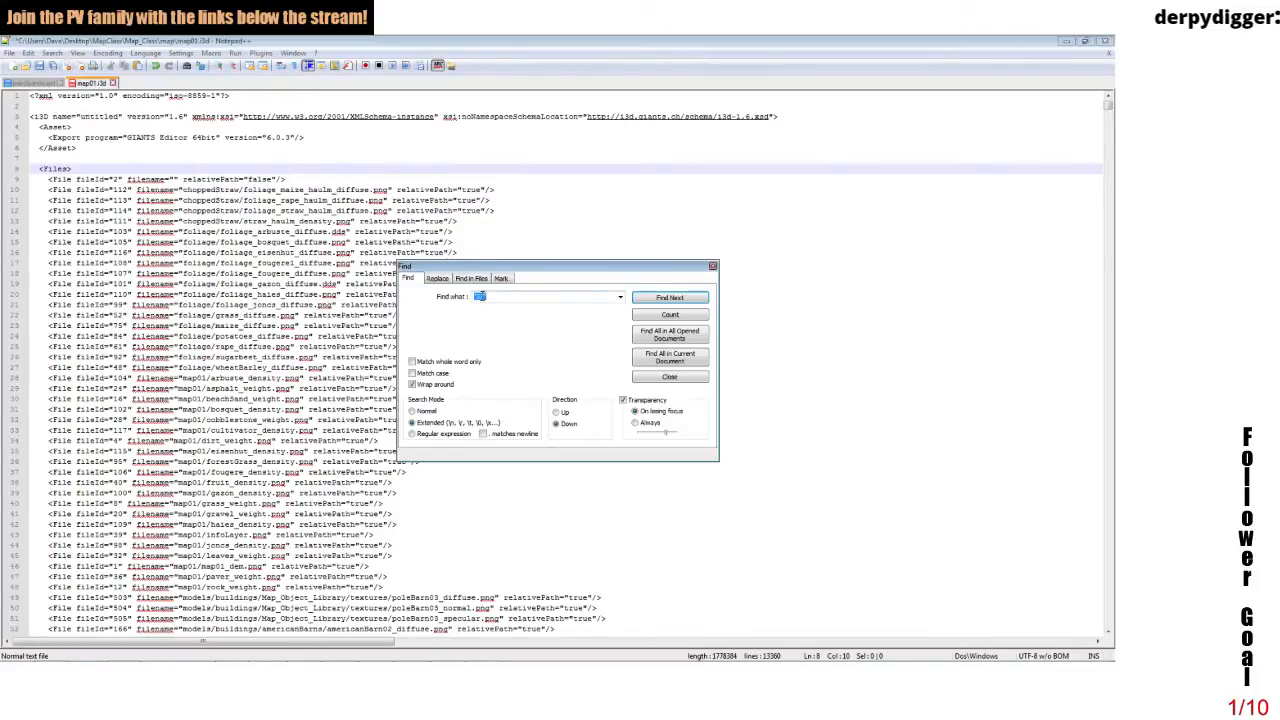
{"action": "left_click", "coordinate": [482, 296]}
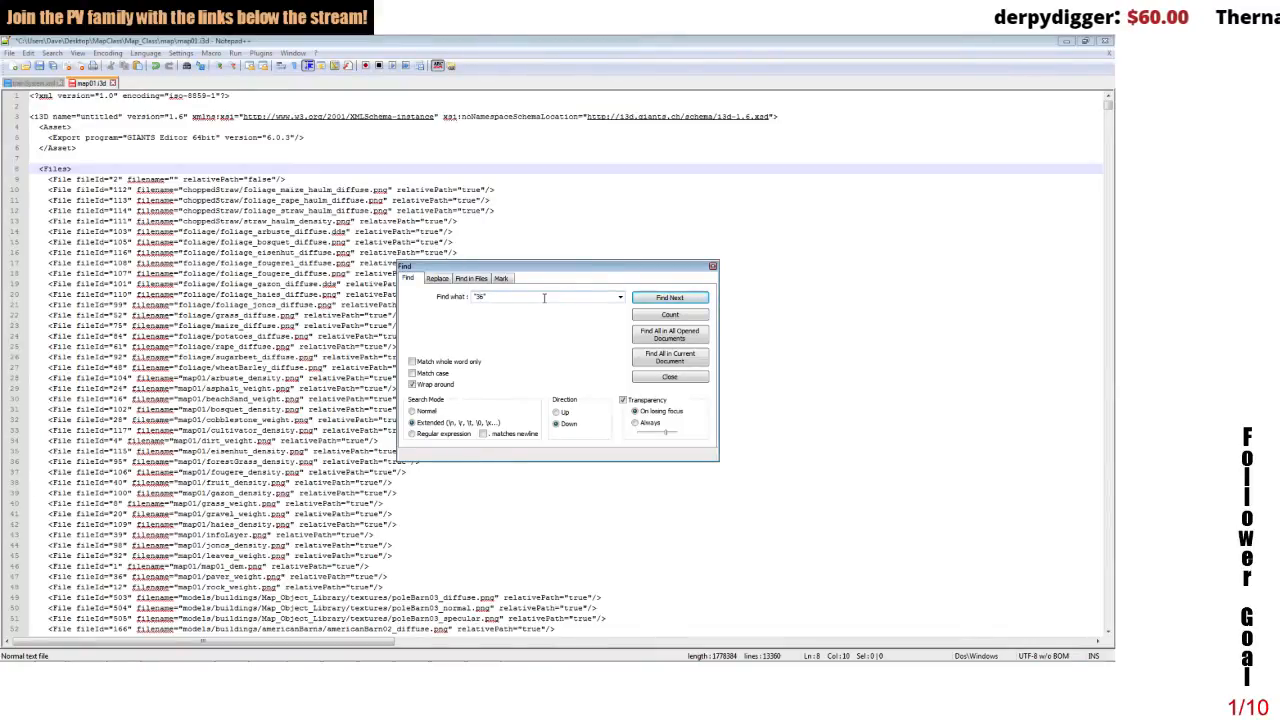
{"action": "left_click", "coordinate": [669, 297]}
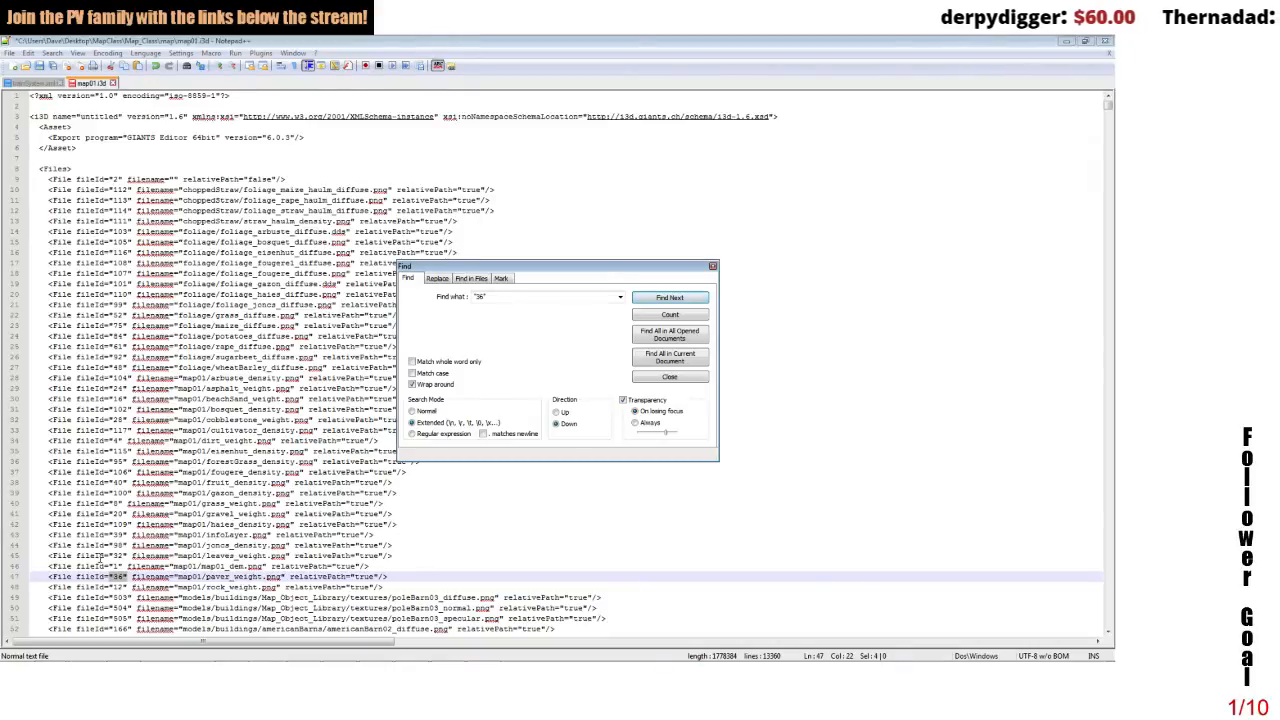
- Copy the paver_weight.png File line onto a new line after the slate_normal.png File entry
{"action": "key", "text": "Escape"}
{"action": "left_click_drag", "start_coordinate": [44, 577], "coordinate": [386, 577]}
{"action": "right_click", "coordinate": [356, 583]}
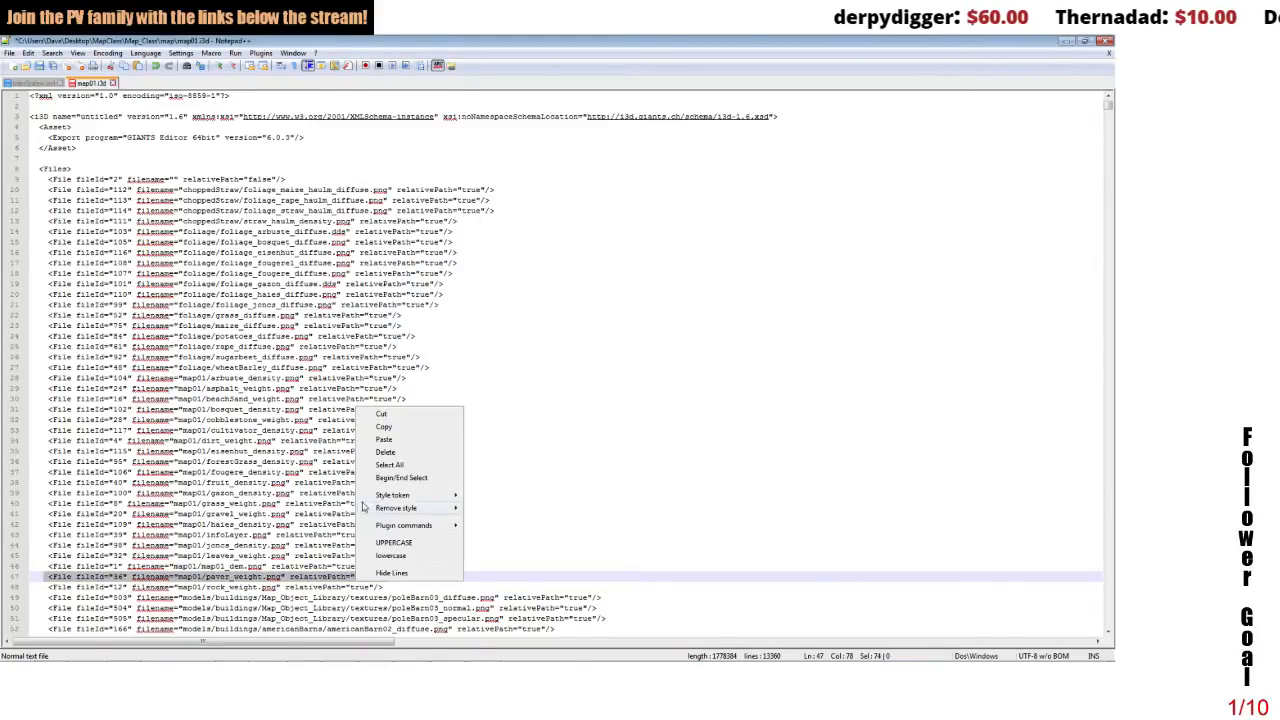
{"action": "left_click", "coordinate": [380, 427]}
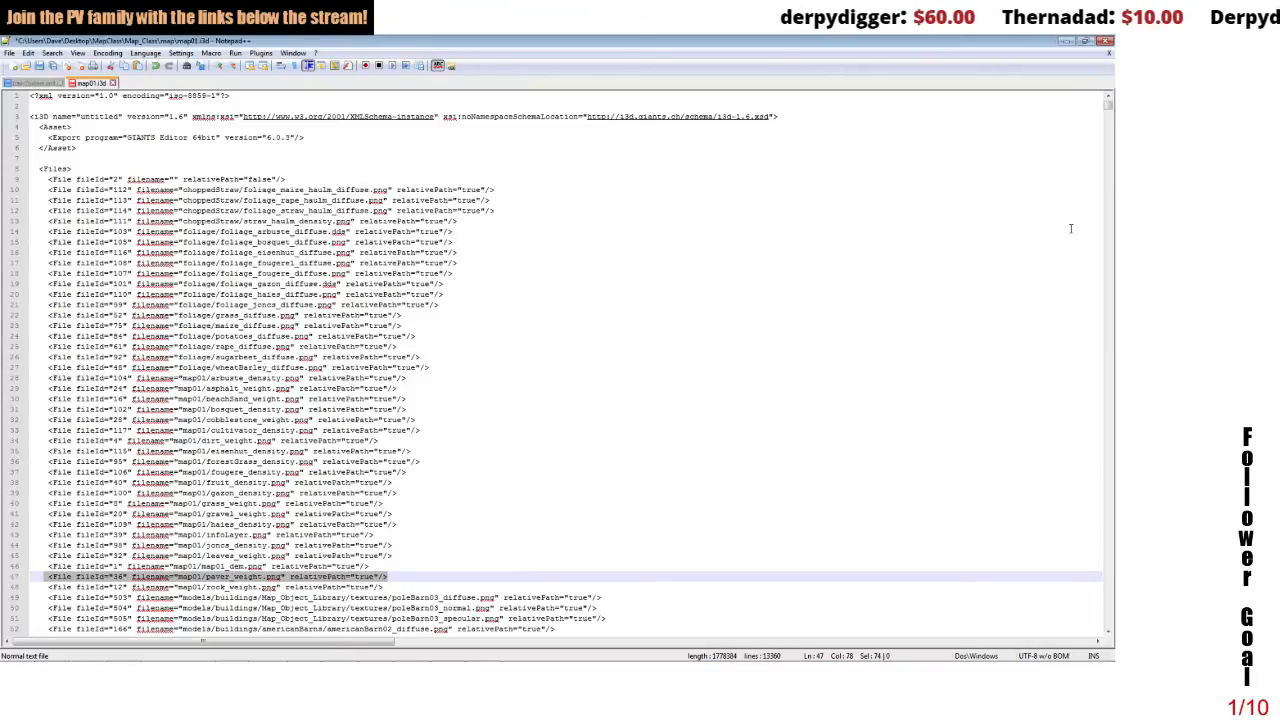
{"action": "left_click_drag", "start_coordinate": [1109, 104], "coordinate": [1109, 125]}
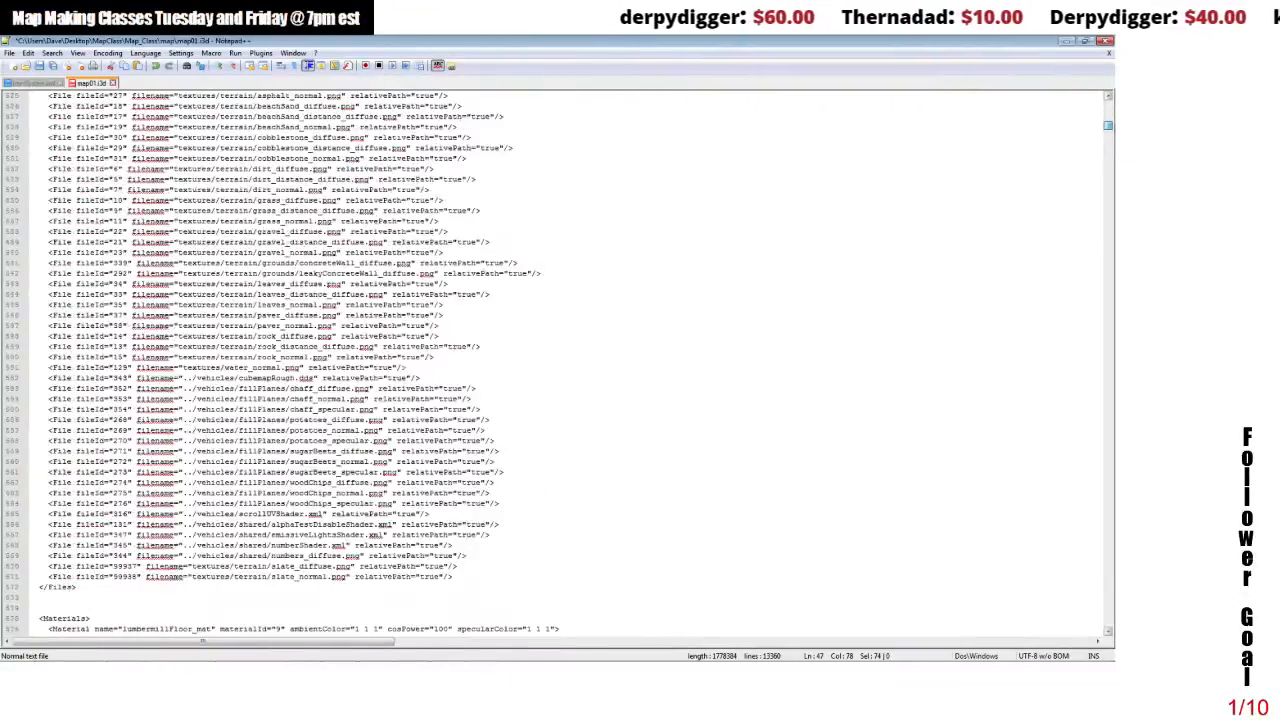
{"action": "left_click", "coordinate": [475, 577]}
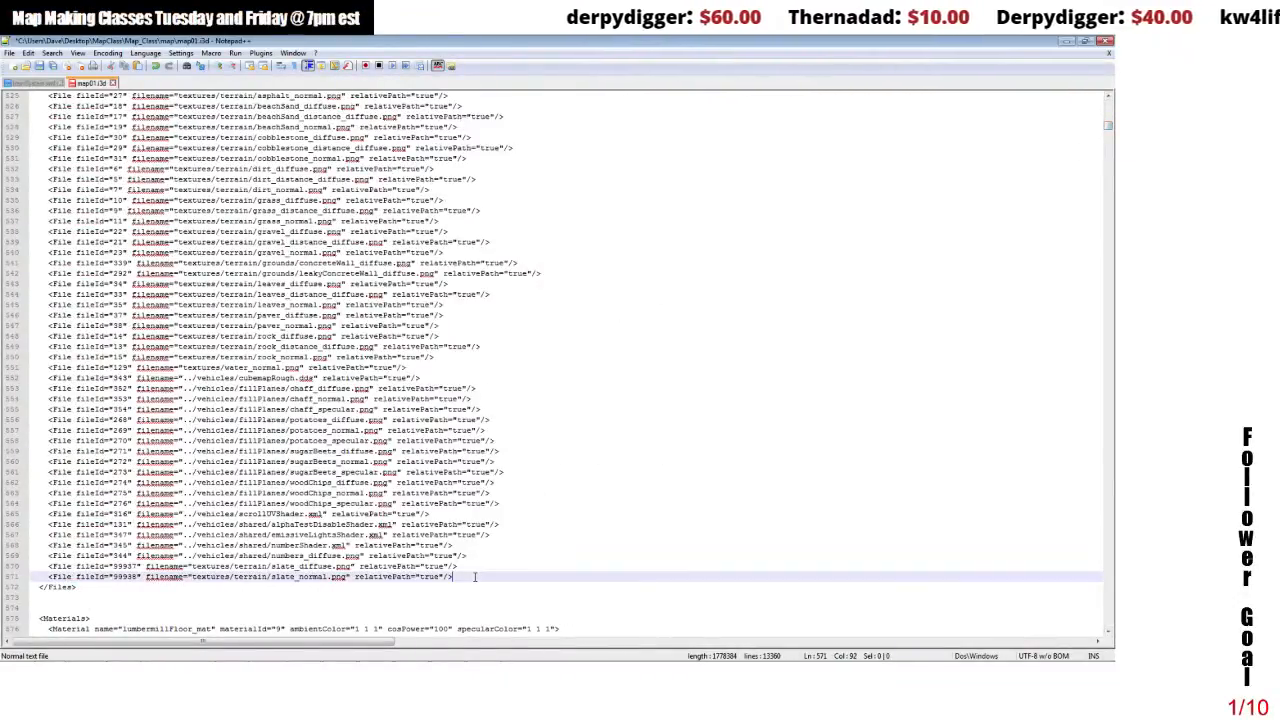
{"action": "key", "text": "Return"}
{"action": "key", "text": "ctrl+v"}
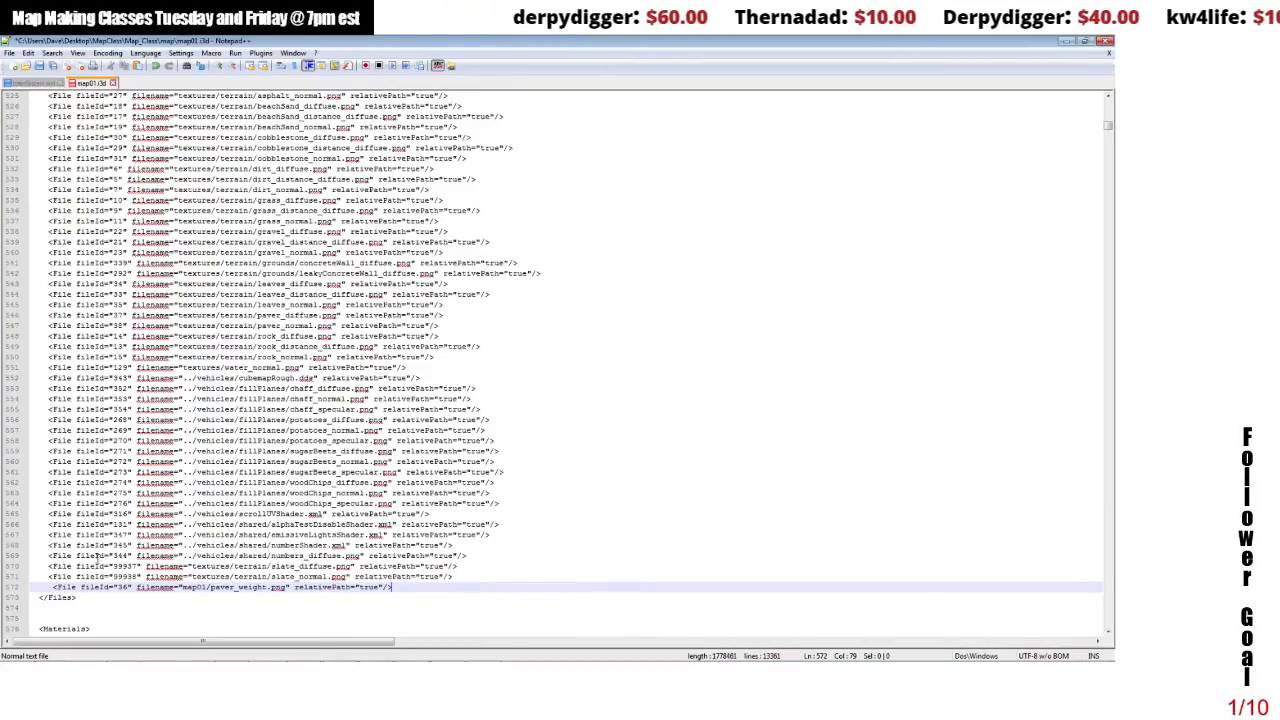
- Set the copied weight line's fileId to 99936 and rename its texture to slate_weight.png
{"action": "left_click", "coordinate": [118, 589]}
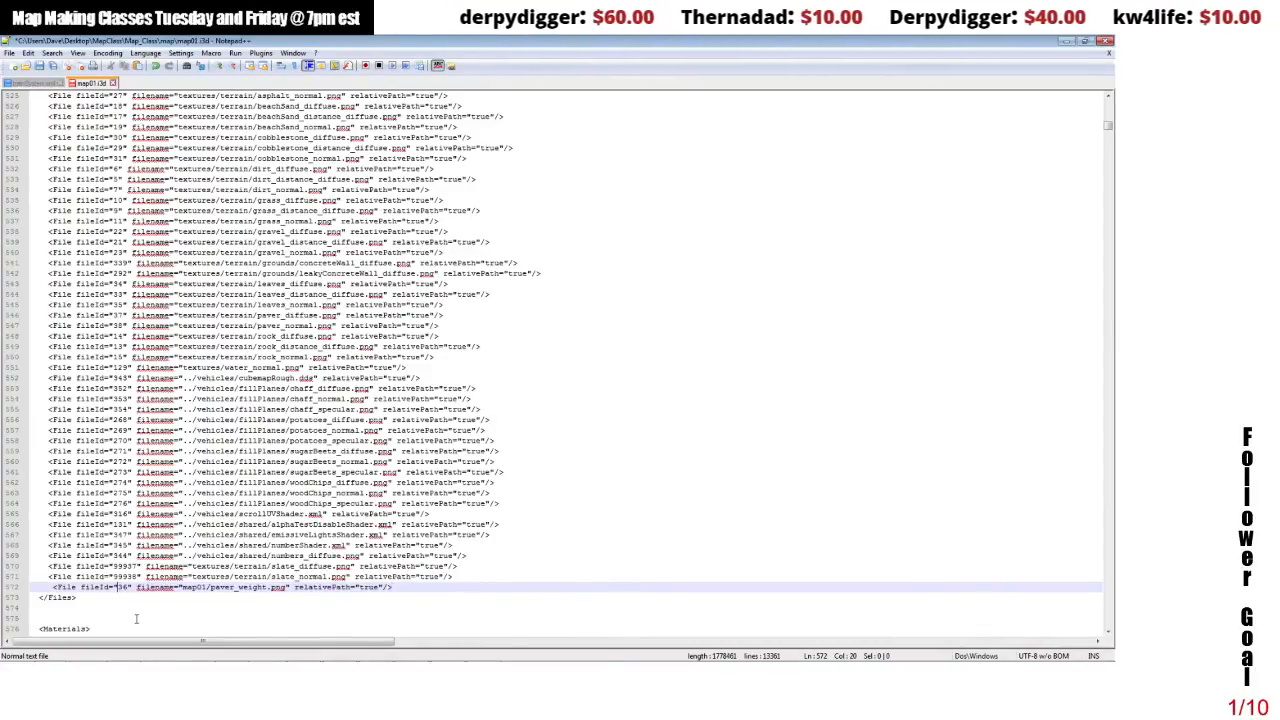
{"action": "type", "text": "999"}
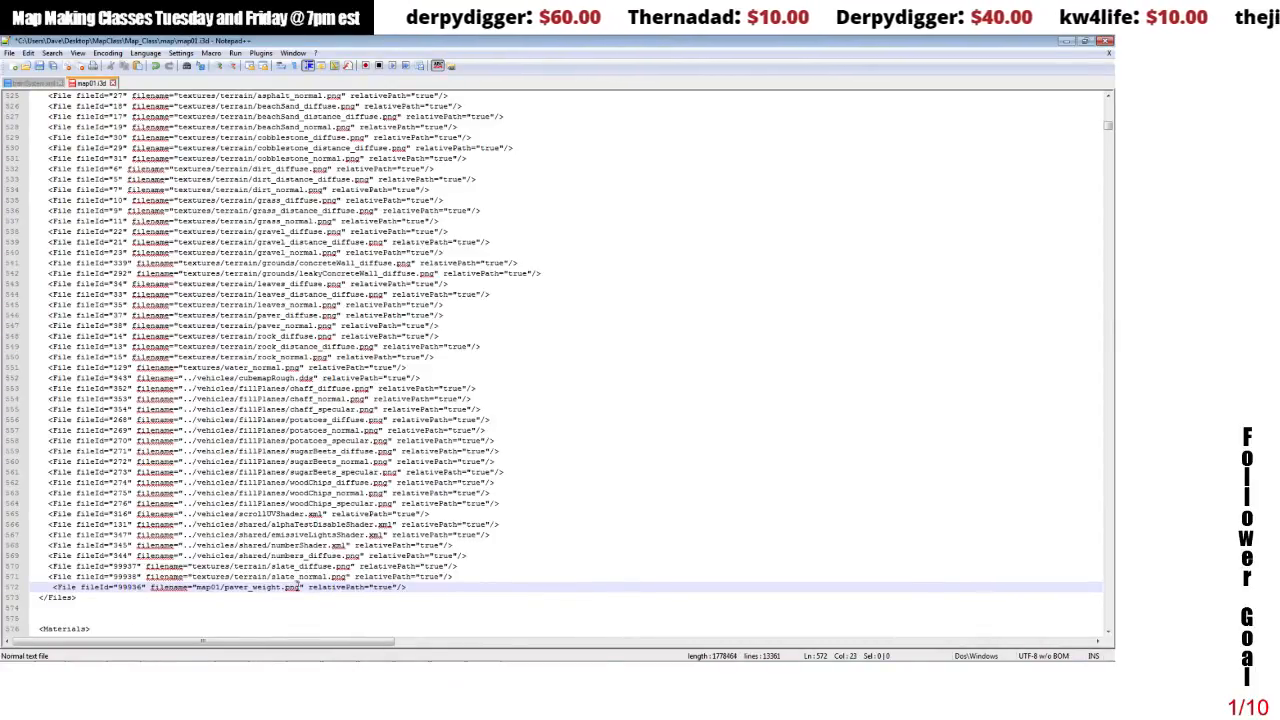
{"action": "left_click_drag", "start_coordinate": [224, 587], "coordinate": [250, 587]}
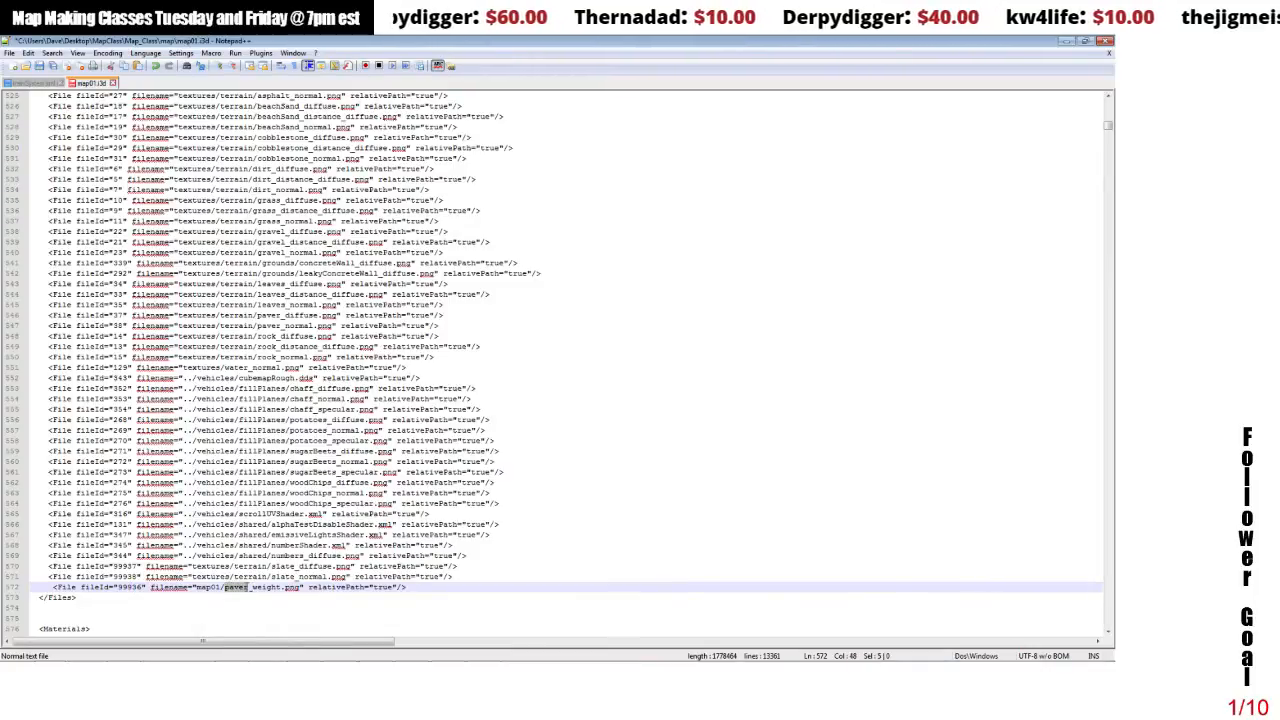
{"action": "type", "text": "slate"}
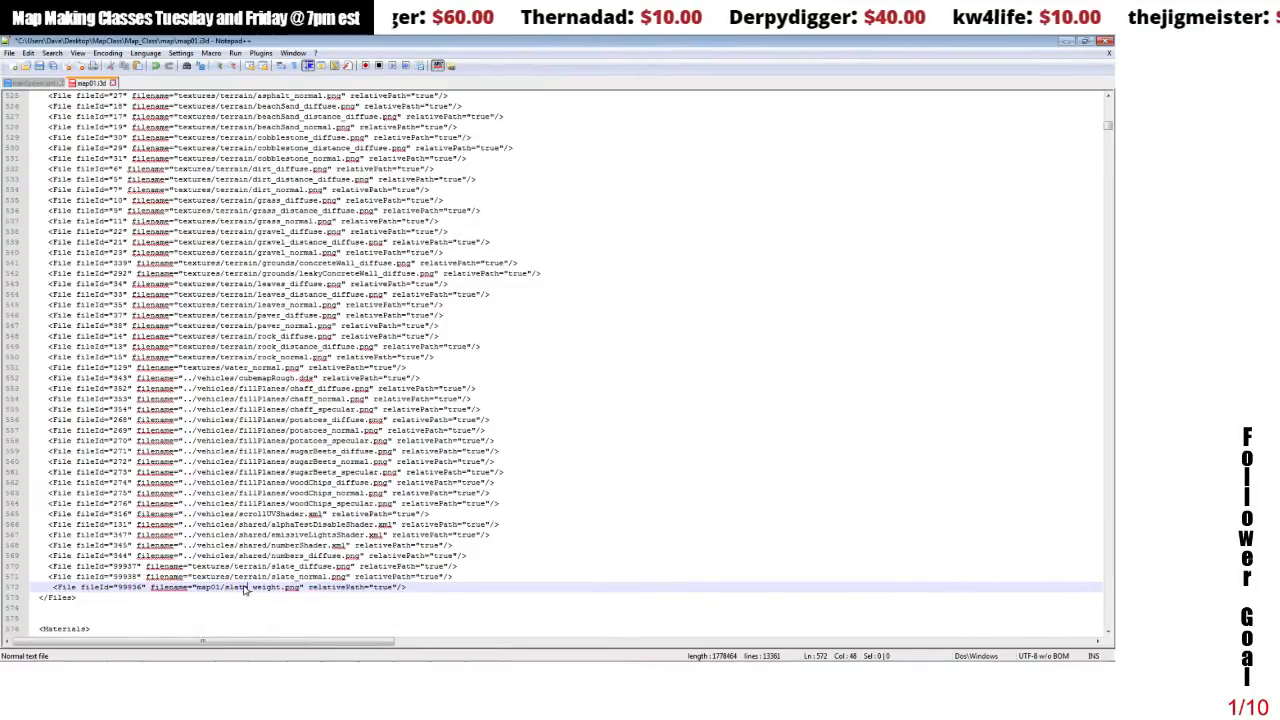
{"action": "left_click", "coordinate": [248, 606]}
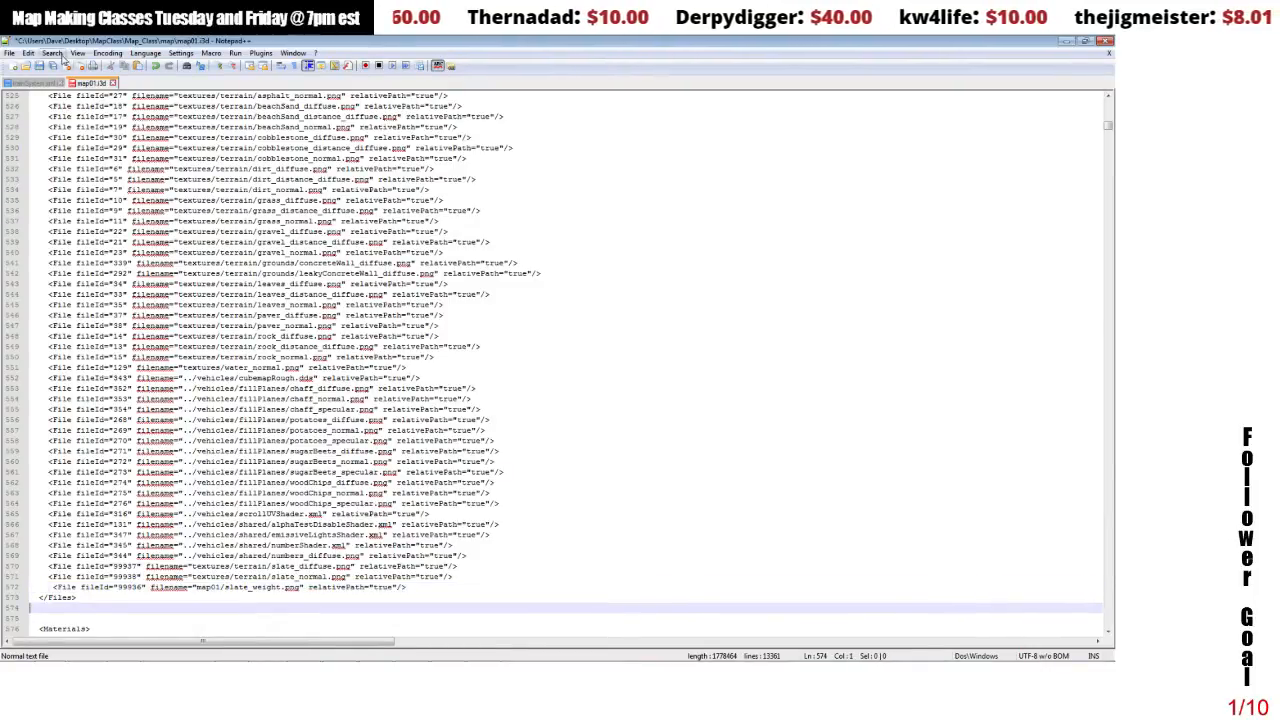
- Close the text editor and open map01.i3d from the map folder in GIANTS Editor
{"action": "left_click", "coordinate": [1104, 41]}
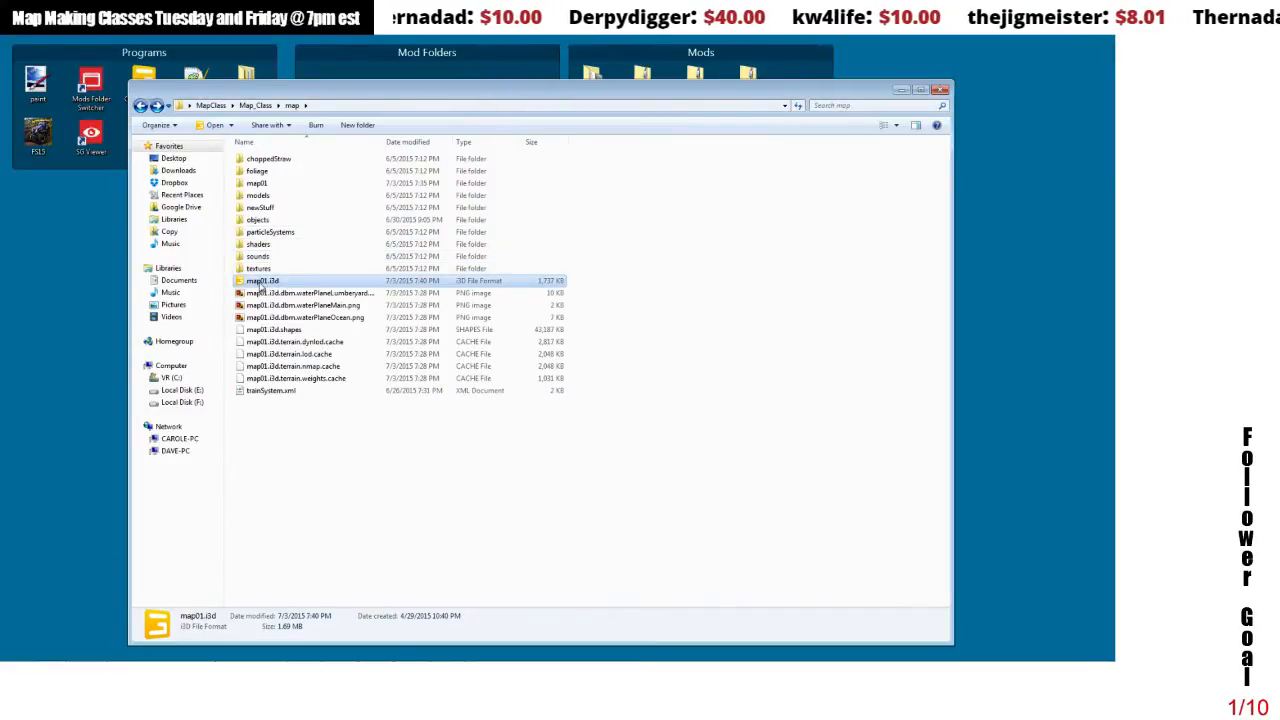
{"action": "double_click", "coordinate": [260, 287]}
{"action": "left_click", "coordinate": [561, 428]}
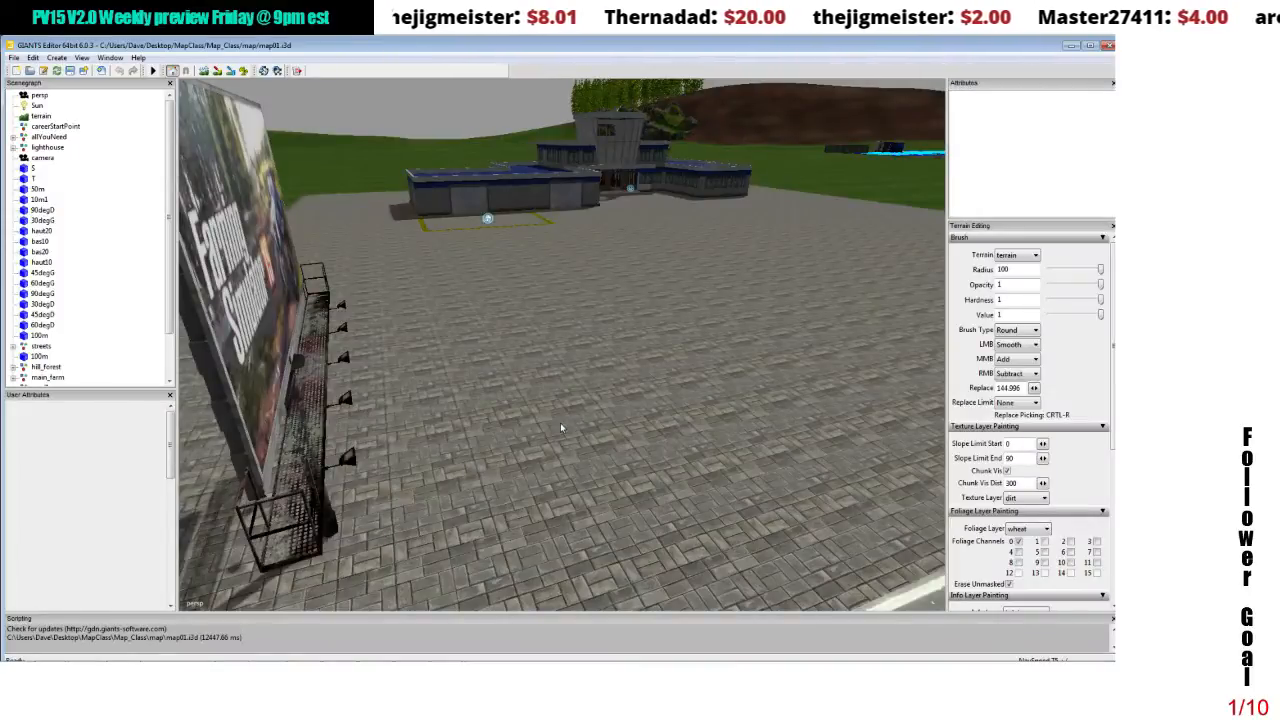
- Choose slate as the texture layer and activate terrain texture painting over the paved yard
{"action": "left_click_drag", "start_coordinate": [734, 368], "coordinate": [725, 436]}
{"action": "scroll", "coordinate": [725, 436], "scroll_direction": "down", "scroll_amount": 5}
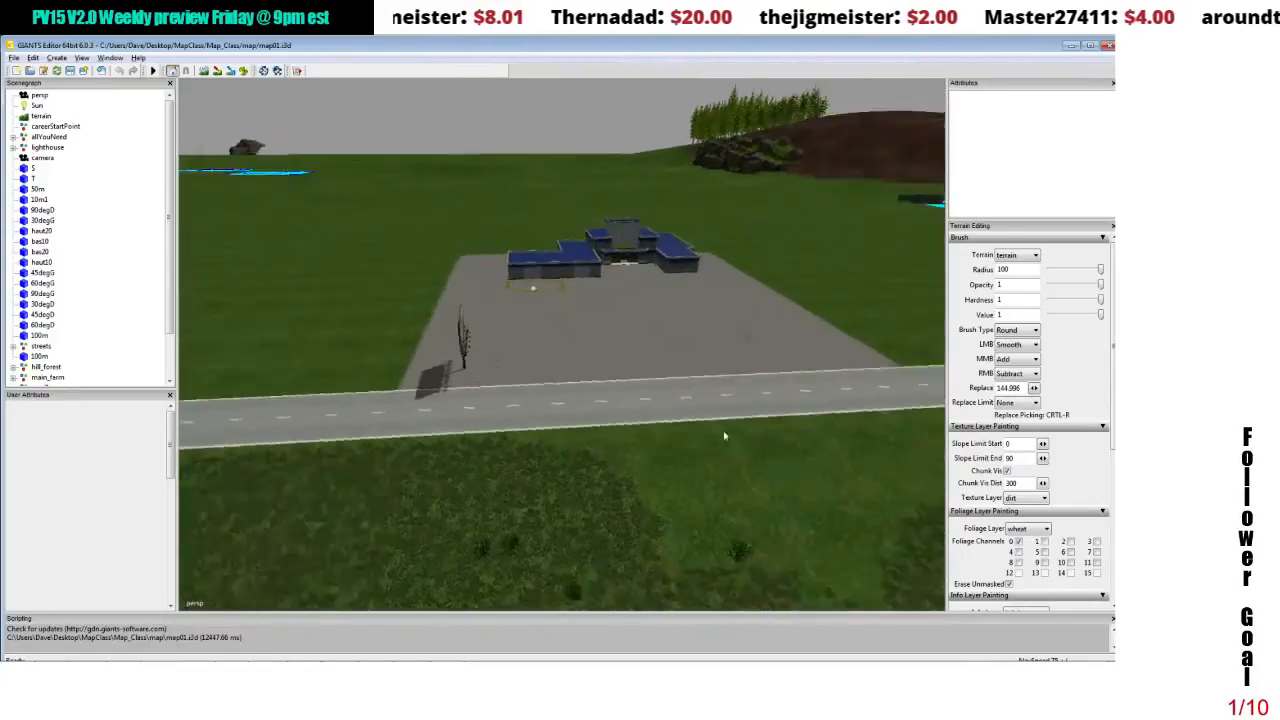
{"action": "scroll", "coordinate": [744, 400], "scroll_direction": "up", "scroll_amount": 8}
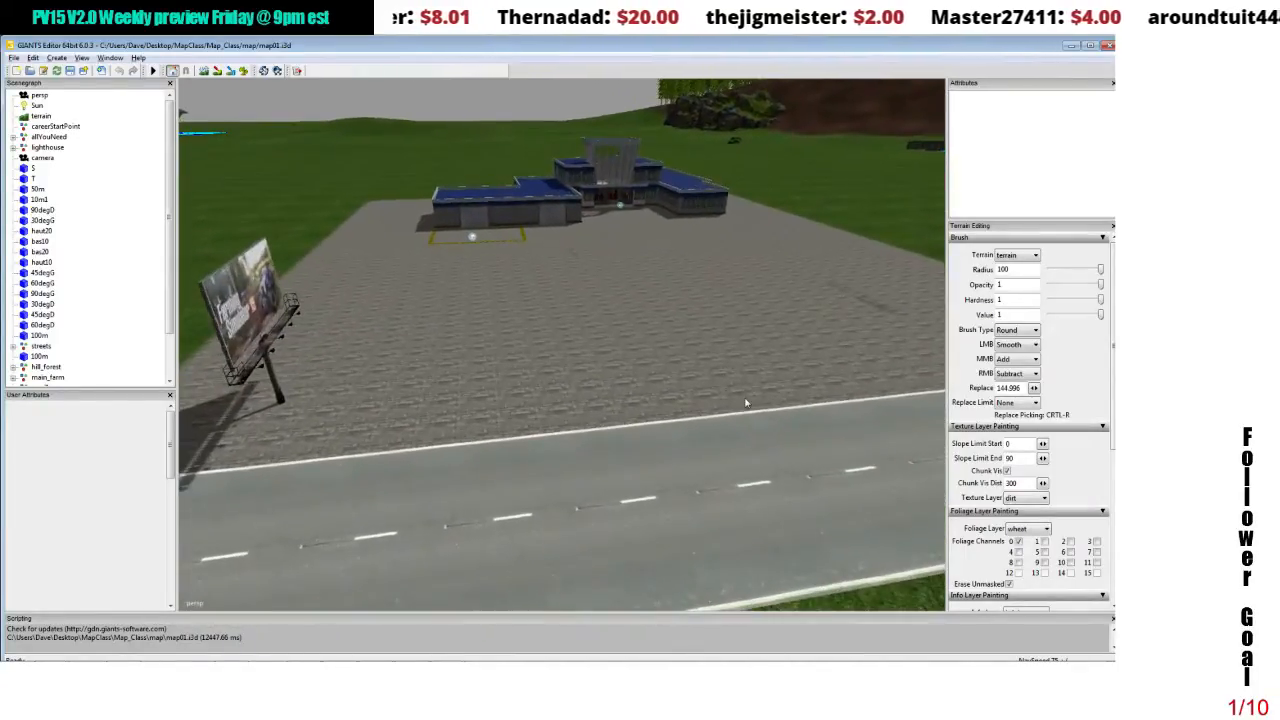
{"action": "scroll", "coordinate": [745, 403], "scroll_direction": "down", "scroll_amount": 4}
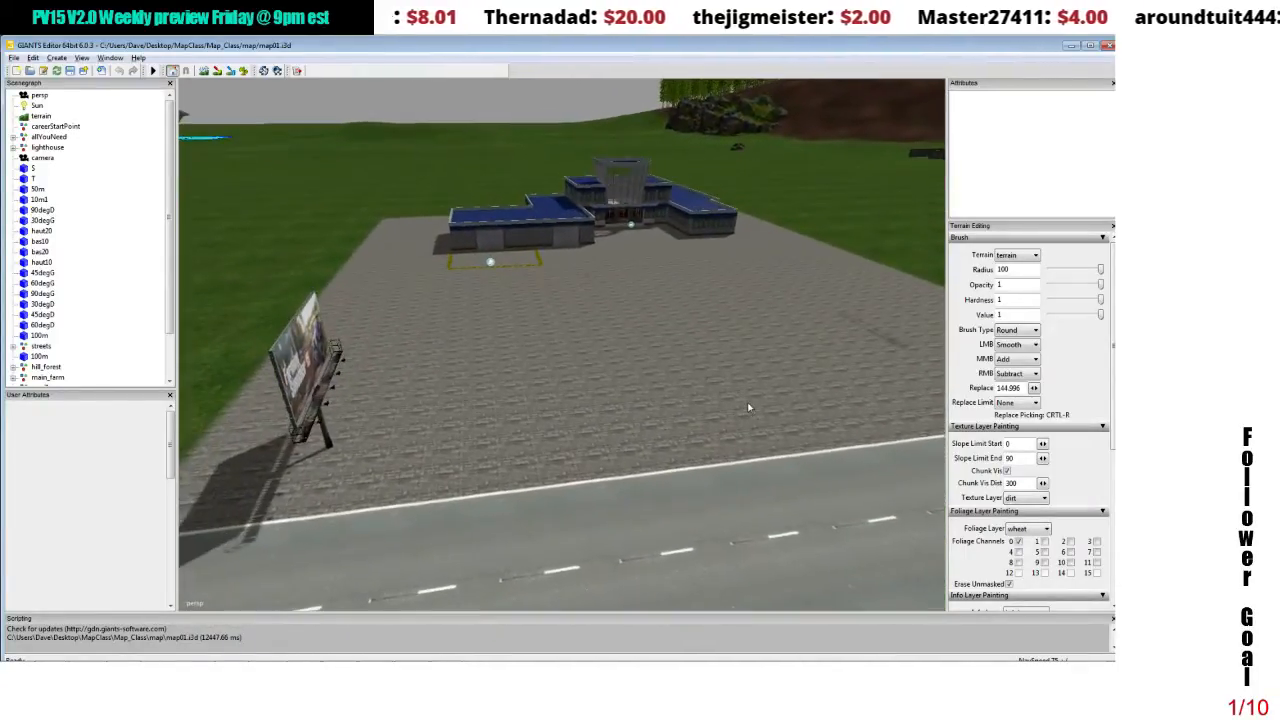
{"action": "left_click", "coordinate": [1043, 498]}
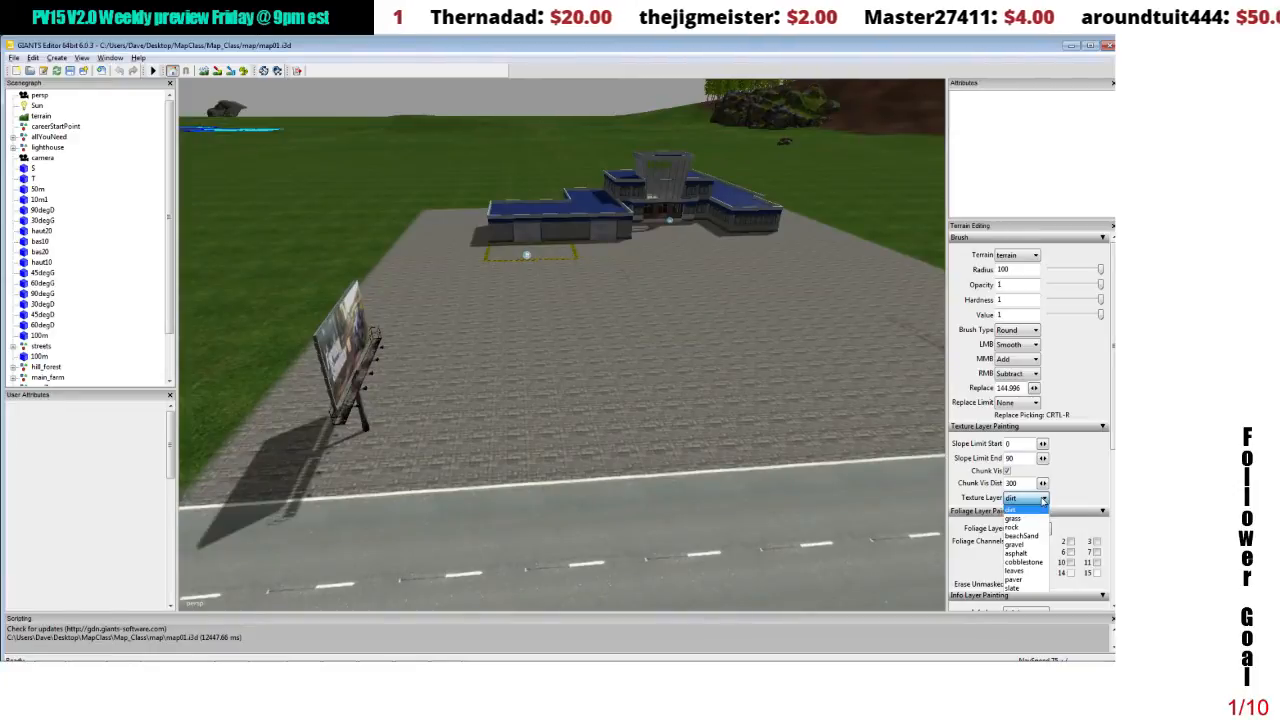
{"action": "left_click", "coordinate": [1029, 589]}
{"action": "left_click_drag", "start_coordinate": [794, 406], "coordinate": [653, 400]}
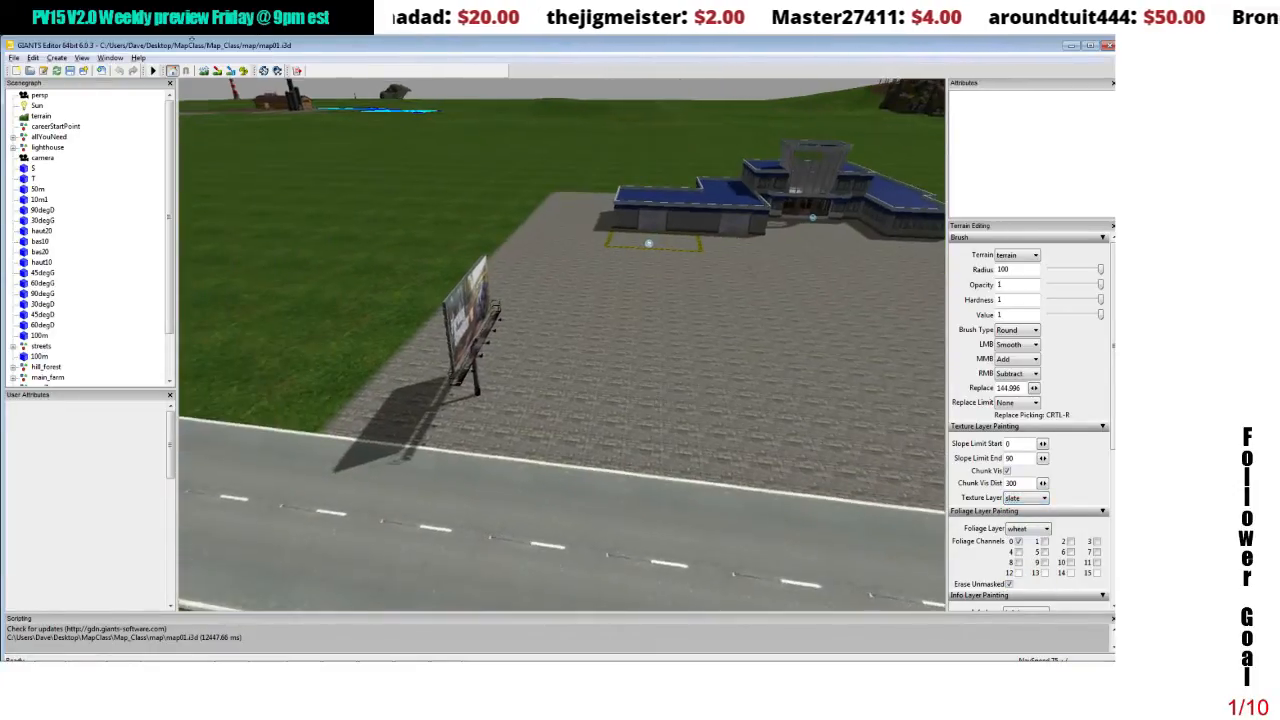
{"action": "left_click", "coordinate": [217, 71]}
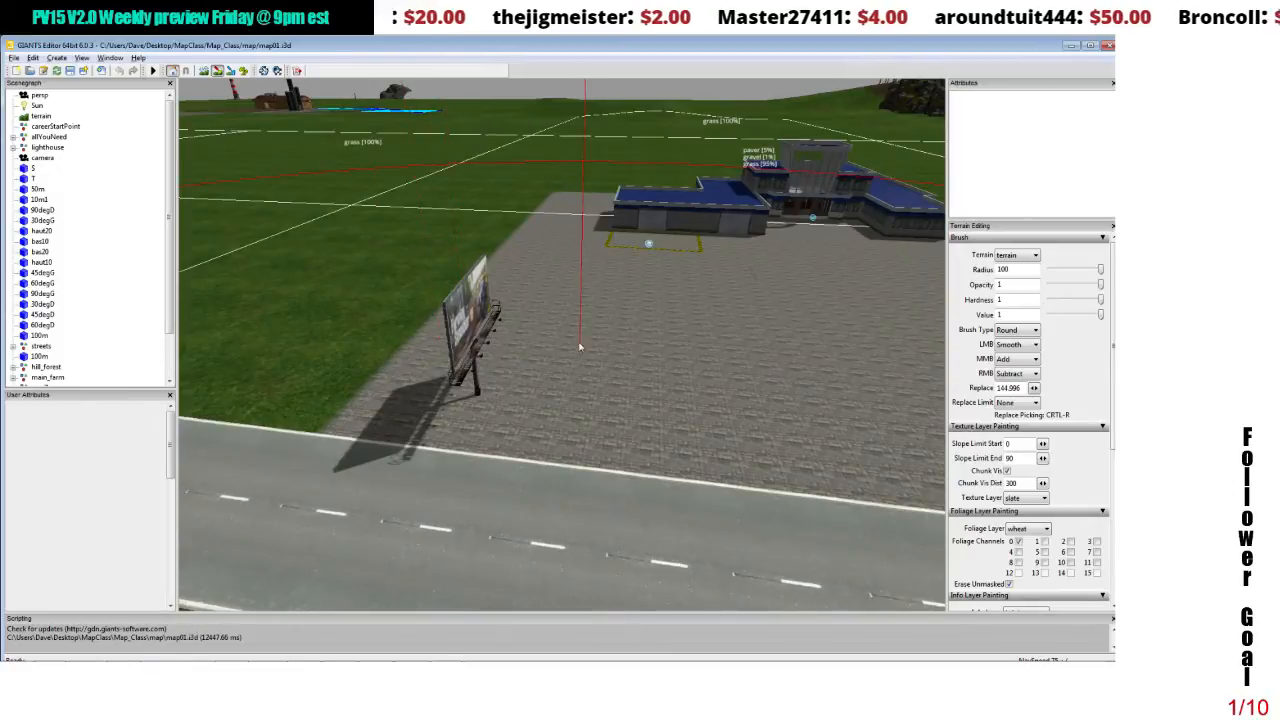
- Set the terrain brush to radius 10, square type, with Replace as the left mouse button action
{"action": "double_click", "coordinate": [1004, 269]}
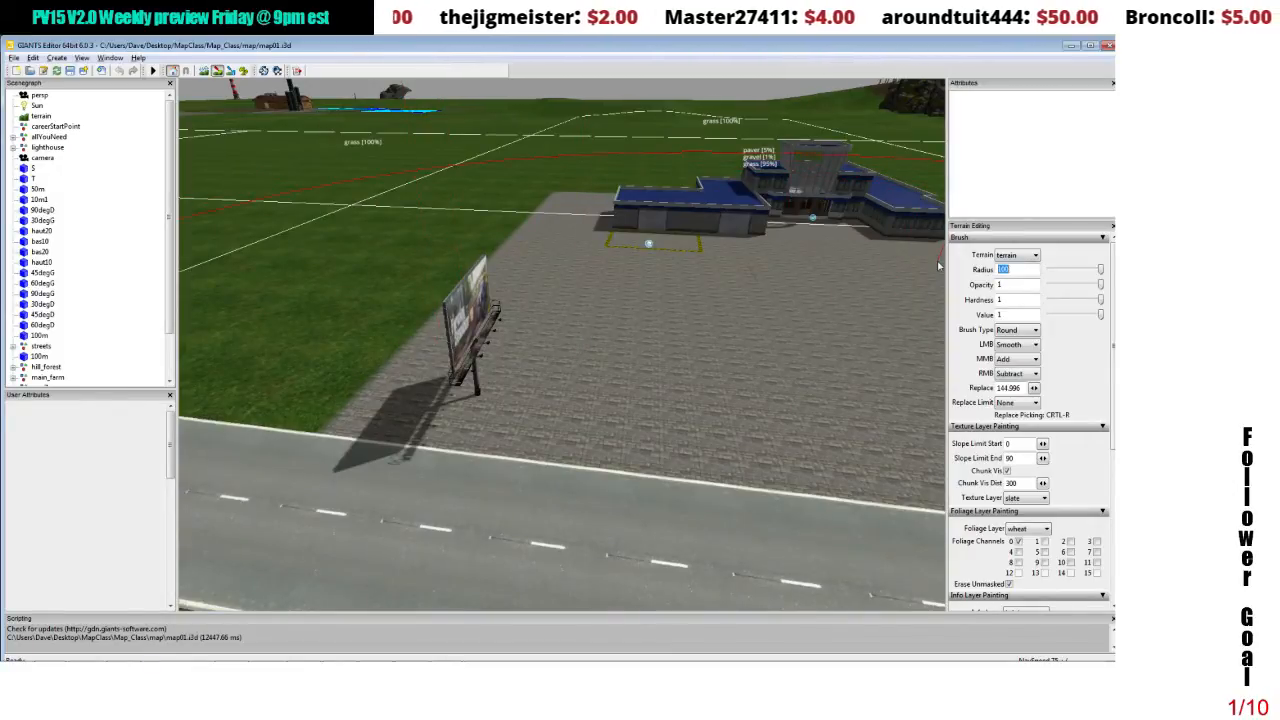
{"action": "type", "text": "10"}
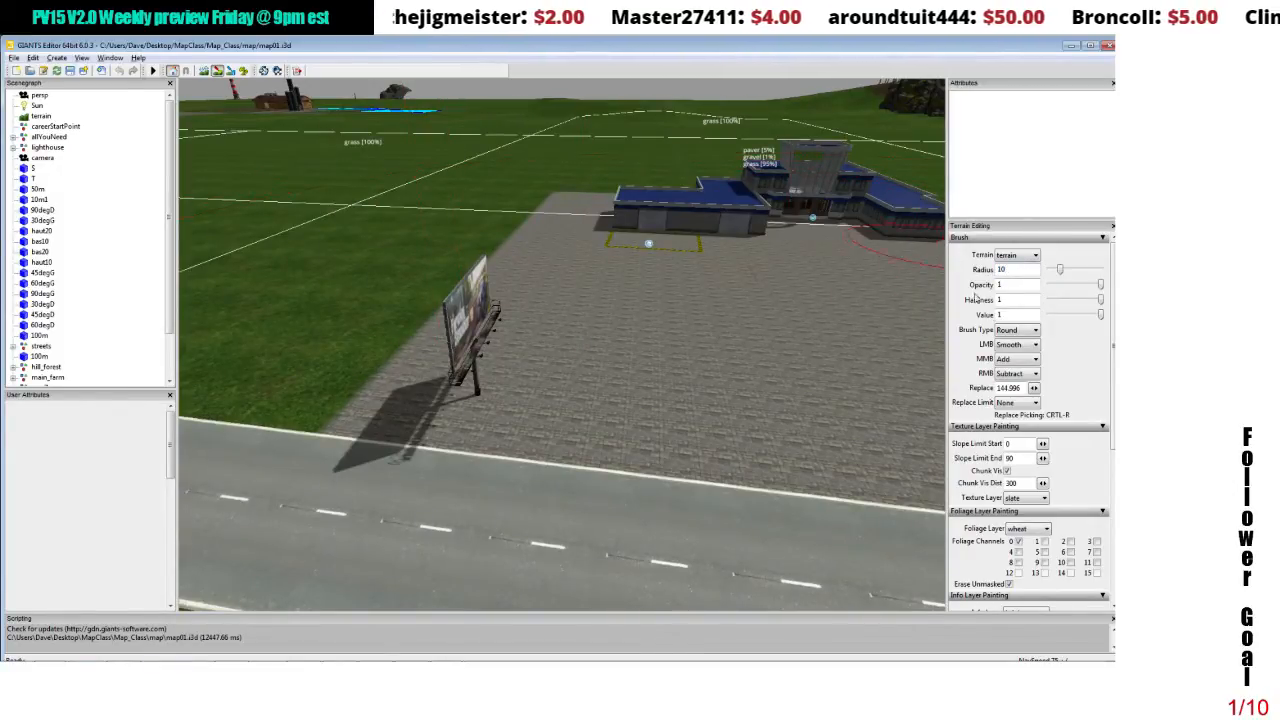
{"action": "left_click", "coordinate": [1010, 345]}
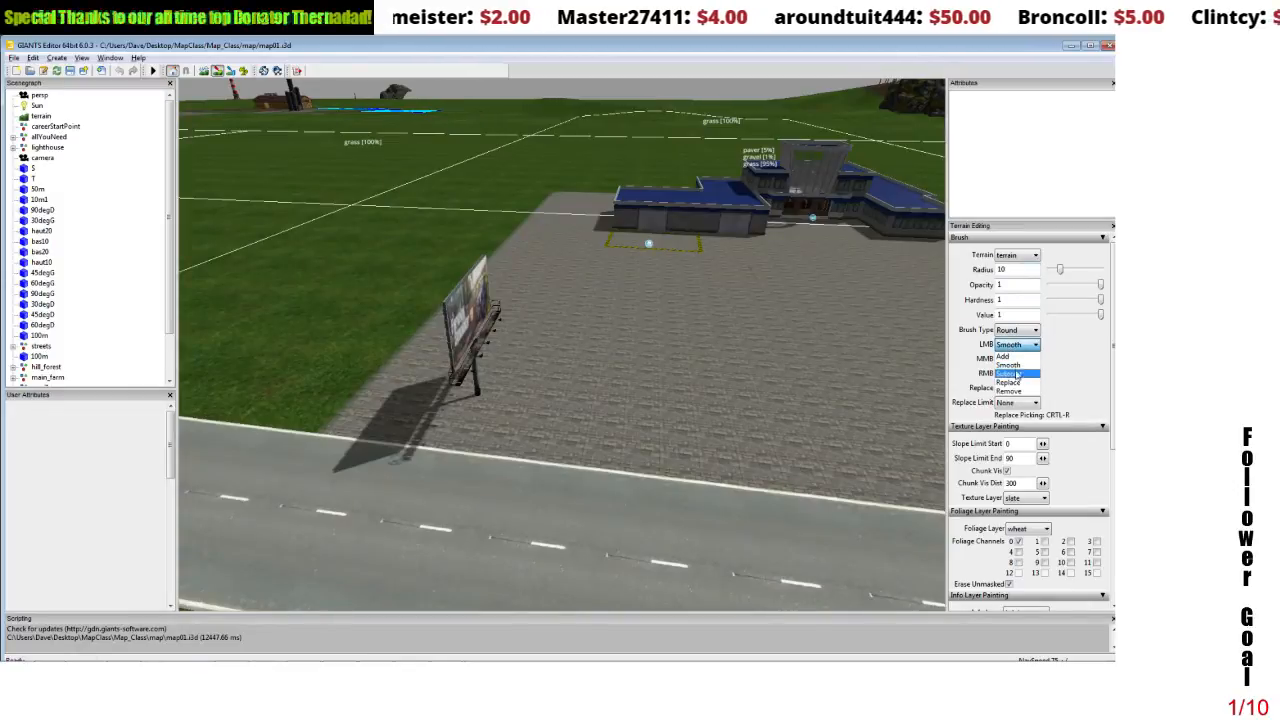
{"action": "left_click", "coordinate": [1010, 371]}
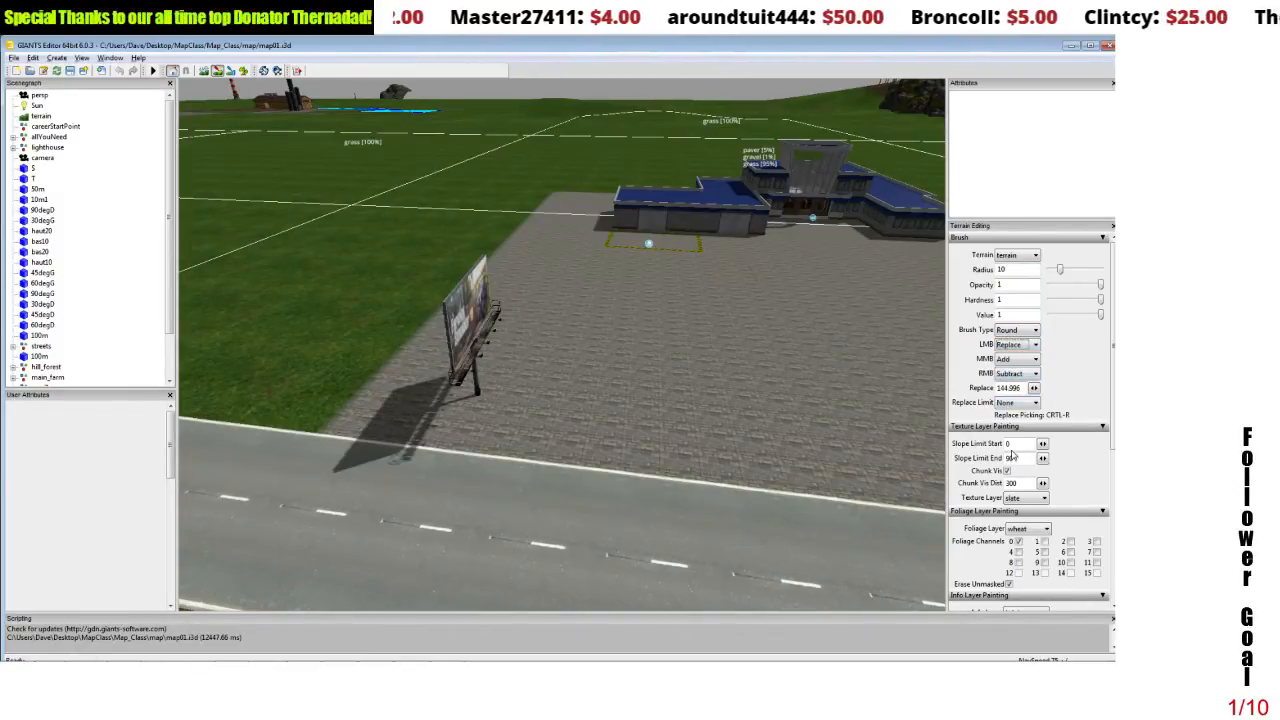
{"action": "left_click", "coordinate": [1028, 331]}
{"action": "left_click", "coordinate": [1022, 351]}
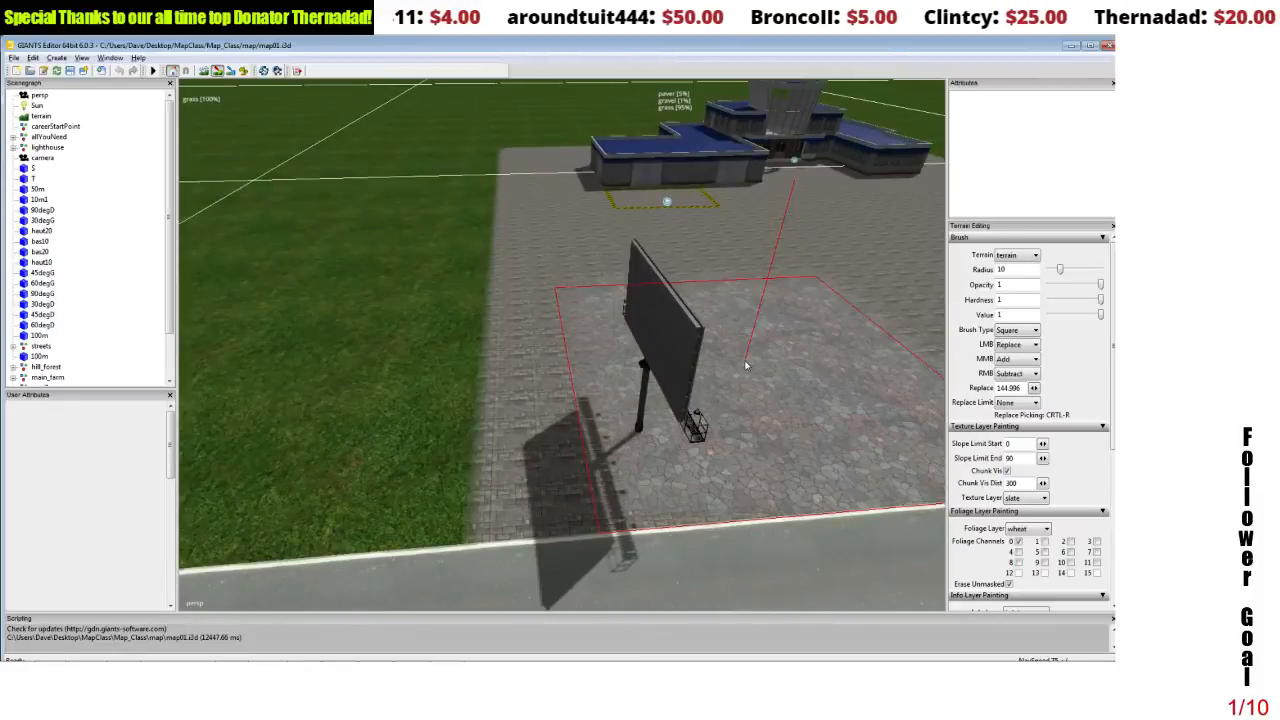
- Paint the slate texture over the paver yard between the road and the front of the blue-roofed building
{"action": "mouse_move", "coordinate": [701, 369]}
{"action": "left_mouse_down"}
{"action": "mouse_move", "coordinate": [676, 372]}
{"action": "mouse_move", "coordinate": [691, 400]}
{"action": "mouse_move", "coordinate": [735, 371]}
{"action": "mouse_move", "coordinate": [617, 331]}
{"action": "mouse_move", "coordinate": [631, 305]}
{"action": "mouse_move", "coordinate": [598, 306]}
{"action": "left_mouse_up"}
{"action": "mouse_move", "coordinate": [599, 306]}
{"action": "left_mouse_down"}
{"action": "mouse_move", "coordinate": [616, 348]}
{"action": "mouse_move", "coordinate": [414, 351]}
{"action": "left_mouse_up"}
{"action": "scroll", "coordinate": [595, 349], "scroll_direction": "up", "scroll_amount": 3}
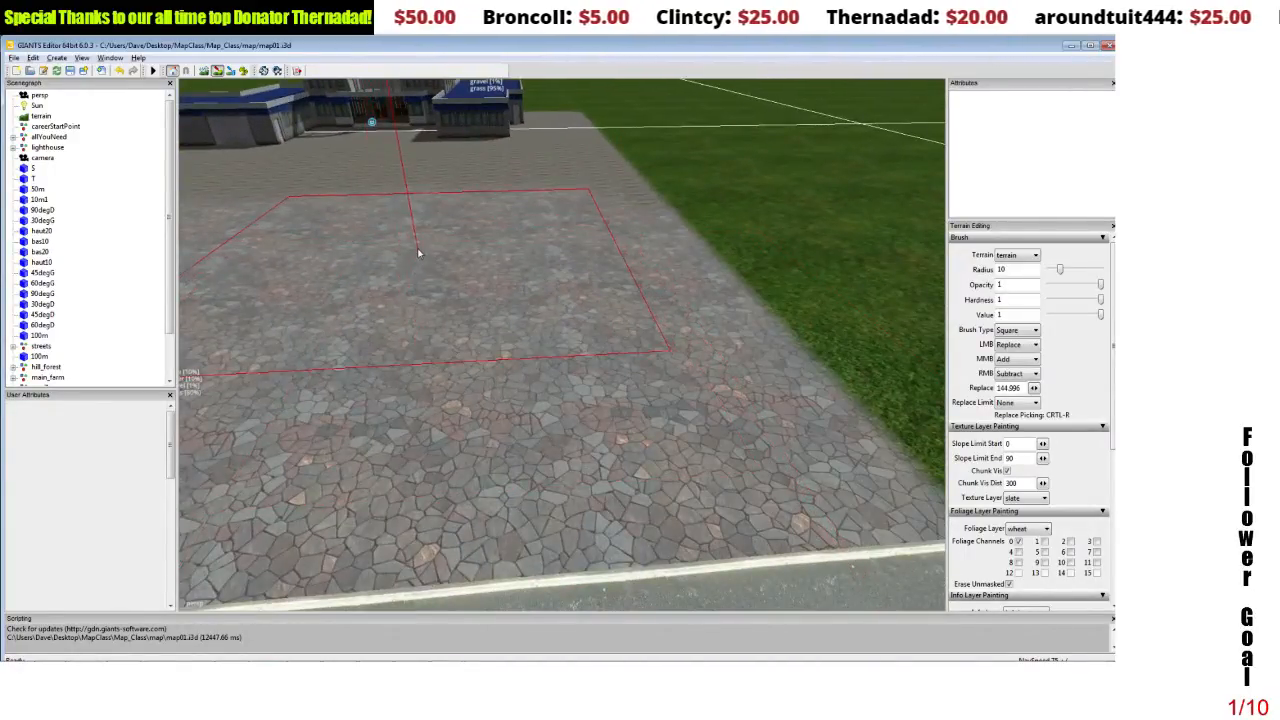
{"action": "mouse_move", "coordinate": [420, 251]}
{"action": "left_mouse_down"}
{"action": "mouse_move", "coordinate": [454, 277]}
{"action": "mouse_move", "coordinate": [497, 281]}
{"action": "left_mouse_up"}
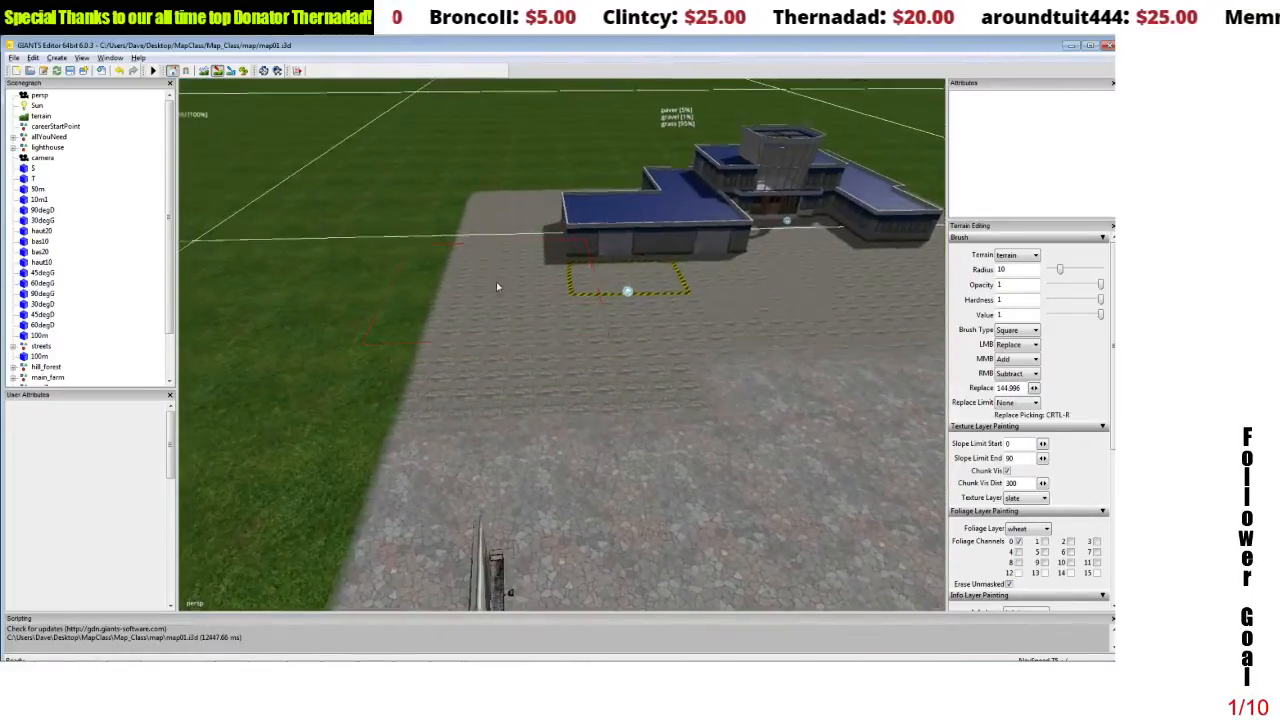
{"action": "scroll", "coordinate": [500, 277], "scroll_direction": "up", "scroll_amount": 1}
{"action": "mouse_move", "coordinate": [628, 381]}
{"action": "left_mouse_down"}
{"action": "mouse_move", "coordinate": [652, 384]}
{"action": "mouse_move", "coordinate": [558, 371]}
{"action": "mouse_move", "coordinate": [562, 278]}
{"action": "mouse_move", "coordinate": [546, 246]}
{"action": "mouse_move", "coordinate": [645, 254]}
{"action": "mouse_move", "coordinate": [735, 285]}
{"action": "left_mouse_up"}
{"action": "mouse_move", "coordinate": [735, 285]}
{"action": "left_mouse_down"}
{"action": "mouse_move", "coordinate": [756, 280]}
{"action": "mouse_move", "coordinate": [654, 268]}
{"action": "mouse_move", "coordinate": [711, 263]}
{"action": "mouse_move", "coordinate": [747, 279]}
{"action": "mouse_move", "coordinate": [636, 271]}
{"action": "mouse_move", "coordinate": [568, 342]}
{"action": "mouse_move", "coordinate": [680, 337]}
{"action": "mouse_move", "coordinate": [697, 350]}
{"action": "mouse_move", "coordinate": [731, 331]}
{"action": "mouse_move", "coordinate": [719, 359]}
{"action": "mouse_move", "coordinate": [827, 366]}
{"action": "mouse_move", "coordinate": [797, 397]}
{"action": "mouse_move", "coordinate": [850, 388]}
{"action": "left_mouse_up"}
- Paint slate over the remaining pavers alongside the wing of the blue-roofed building
{"action": "scroll", "coordinate": [714, 265], "scroll_direction": "down", "scroll_amount": 3}
{"action": "scroll", "coordinate": [747, 279], "scroll_direction": "up", "scroll_amount": 2}
{"action": "scroll", "coordinate": [700, 342], "scroll_direction": "up", "scroll_amount": 1}
{"action": "scroll", "coordinate": [742, 322], "scroll_direction": "up", "scroll_amount": 1}
{"action": "scroll", "coordinate": [800, 396], "scroll_direction": "up", "scroll_amount": 2}
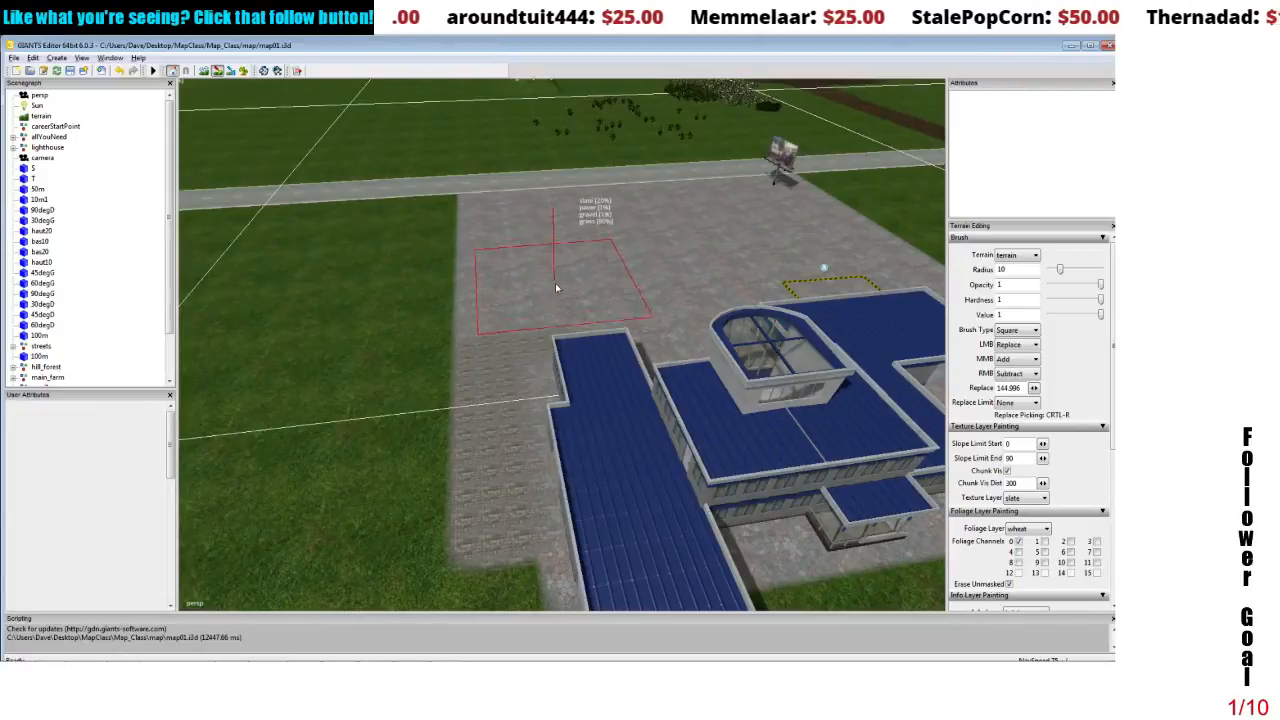
{"action": "left_click_drag", "start_coordinate": [588, 407], "coordinate": [597, 454]}
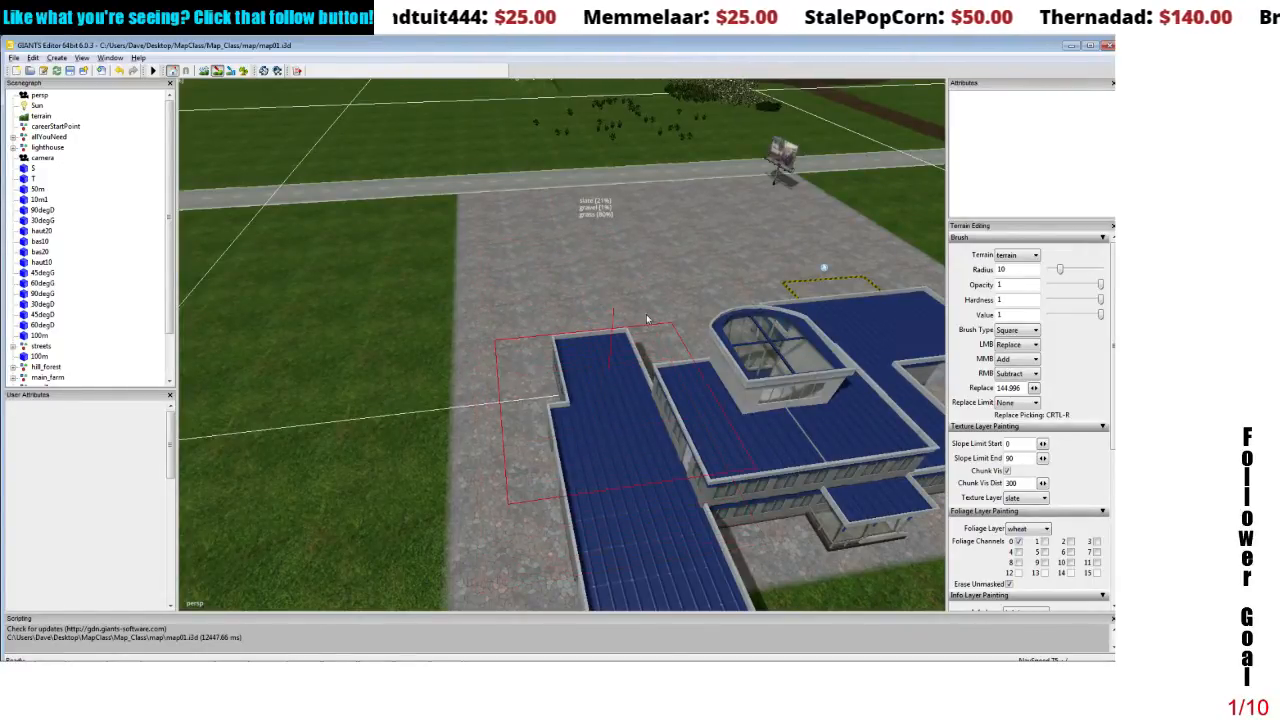
- Extend the slate texture onto the grass beside the outer wing of the building
{"action": "scroll", "coordinate": [645, 345], "scroll_direction": "down", "scroll_amount": 3}
{"action": "left_click_drag", "start_coordinate": [646, 358], "coordinate": [657, 325]}
{"action": "scroll", "coordinate": [657, 325], "scroll_direction": "up", "scroll_amount": 2}
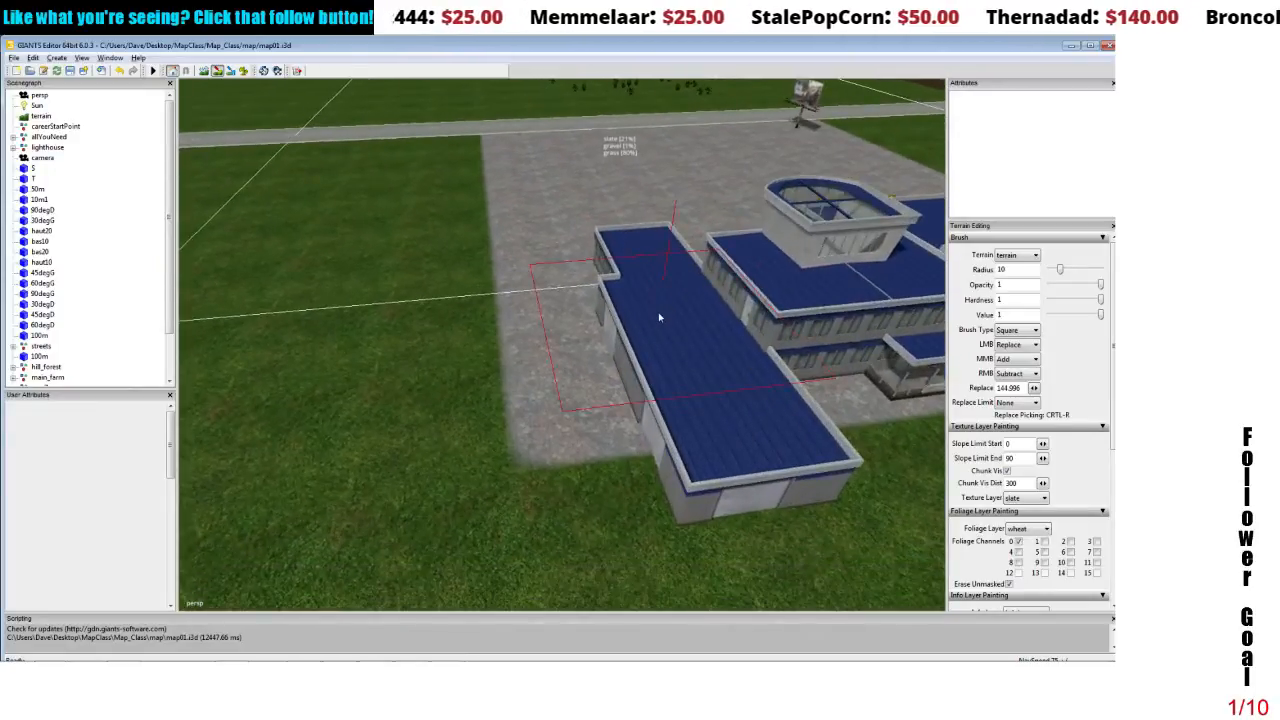
{"action": "mouse_move", "coordinate": [613, 267]}
{"action": "left_mouse_down"}
{"action": "mouse_move", "coordinate": [577, 240]}
{"action": "mouse_move", "coordinate": [583, 299]}
{"action": "left_mouse_up"}
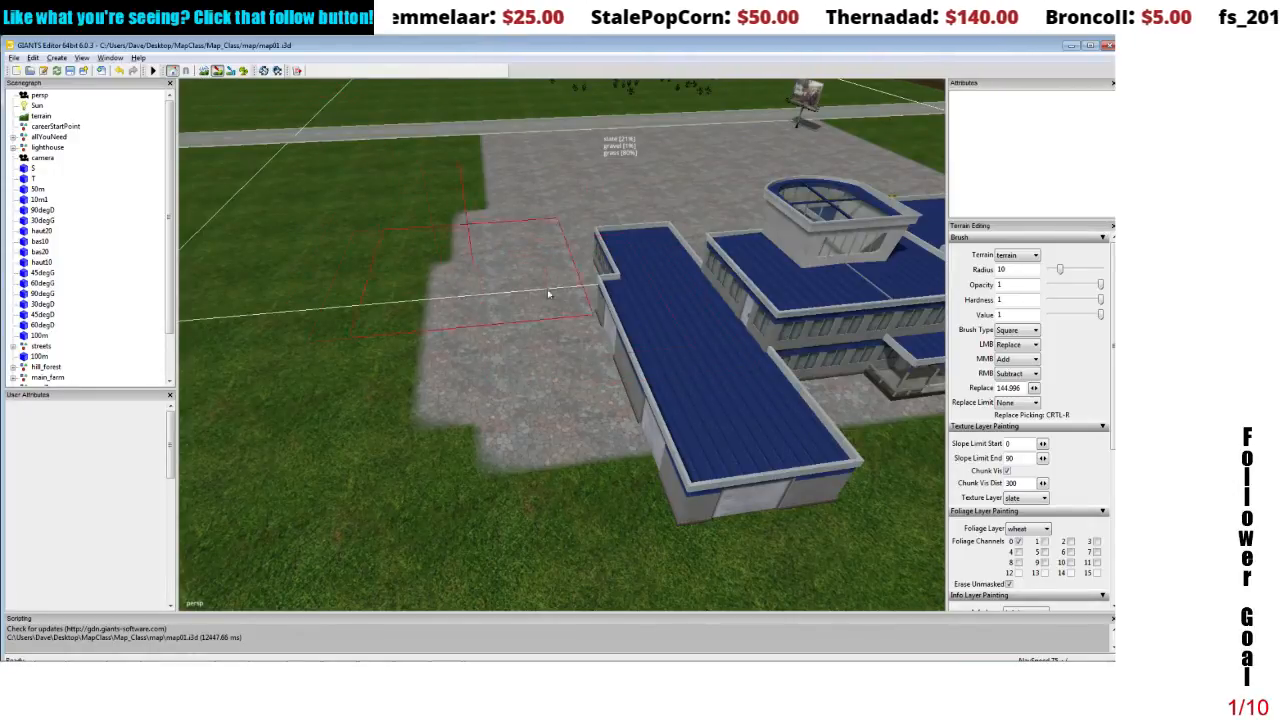
- Examine the slate-painted yard around the blue-roofed building and the texture layer percentages of its terrain chunks
{"action": "mouse_move", "coordinate": [591, 314]}
{"action": "left_mouse_down"}
{"action": "mouse_move", "coordinate": [594, 337]}
{"action": "mouse_move", "coordinate": [545, 255]}
{"action": "mouse_move", "coordinate": [517, 144]}
{"action": "mouse_move", "coordinate": [491, 188]}
{"action": "mouse_move", "coordinate": [709, 186]}
{"action": "left_mouse_up"}
{"action": "scroll", "coordinate": [708, 230], "scroll_direction": "down", "scroll_amount": 5}
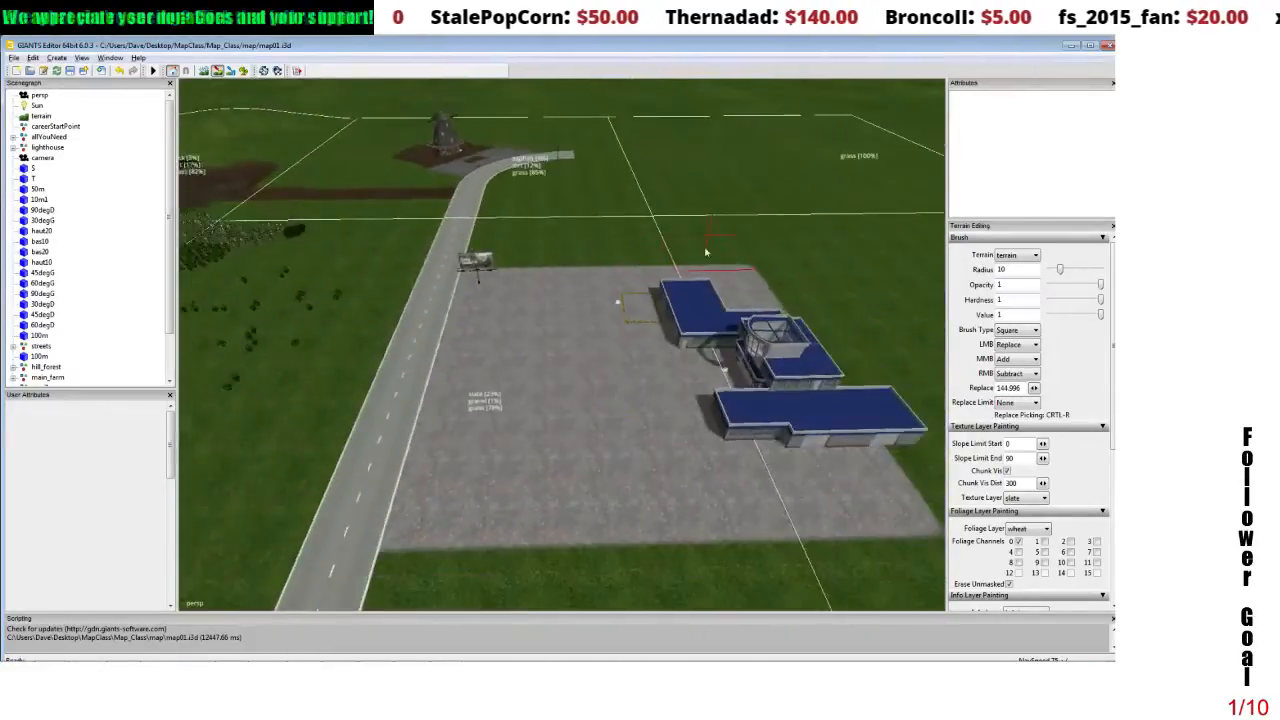
{"action": "left_click_drag", "start_coordinate": [706, 251], "coordinate": [683, 308]}
{"action": "scroll", "coordinate": [703, 276], "scroll_direction": "down", "scroll_amount": 5}
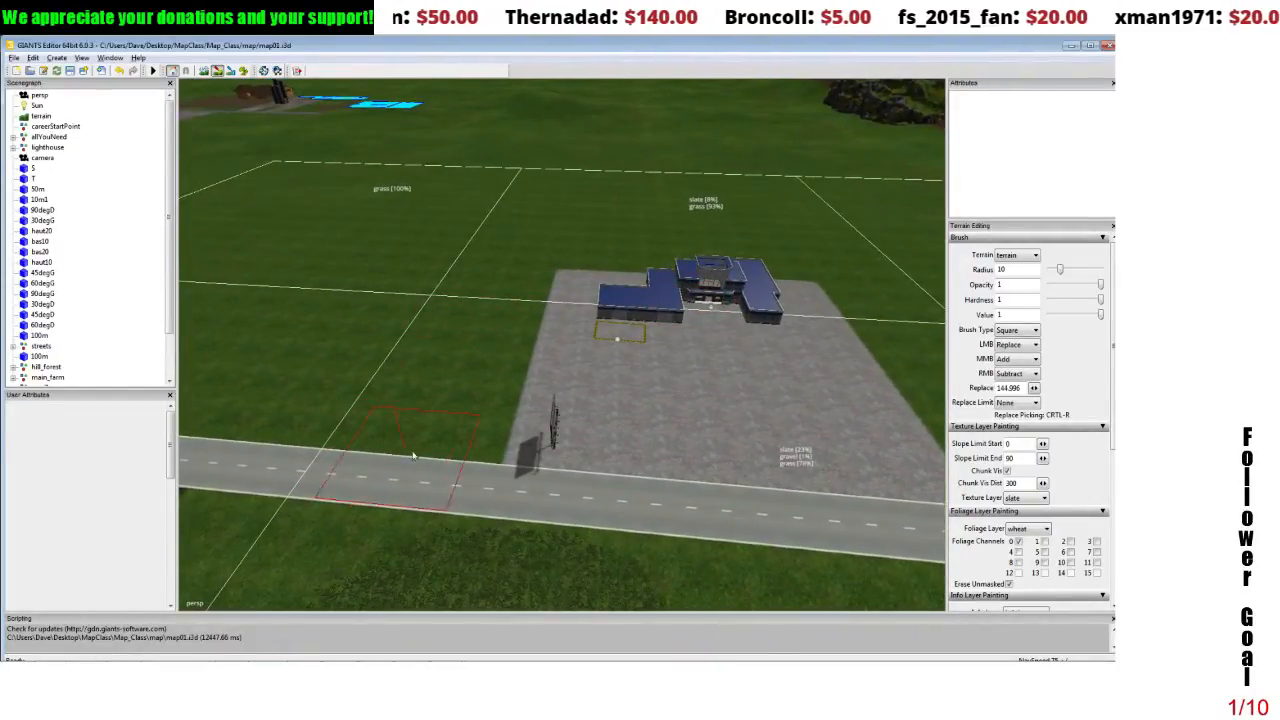
{"action": "scroll", "coordinate": [637, 432], "scroll_direction": "down", "scroll_amount": 5}
{"action": "left_click_drag", "start_coordinate": [636, 414], "coordinate": [463, 494]}
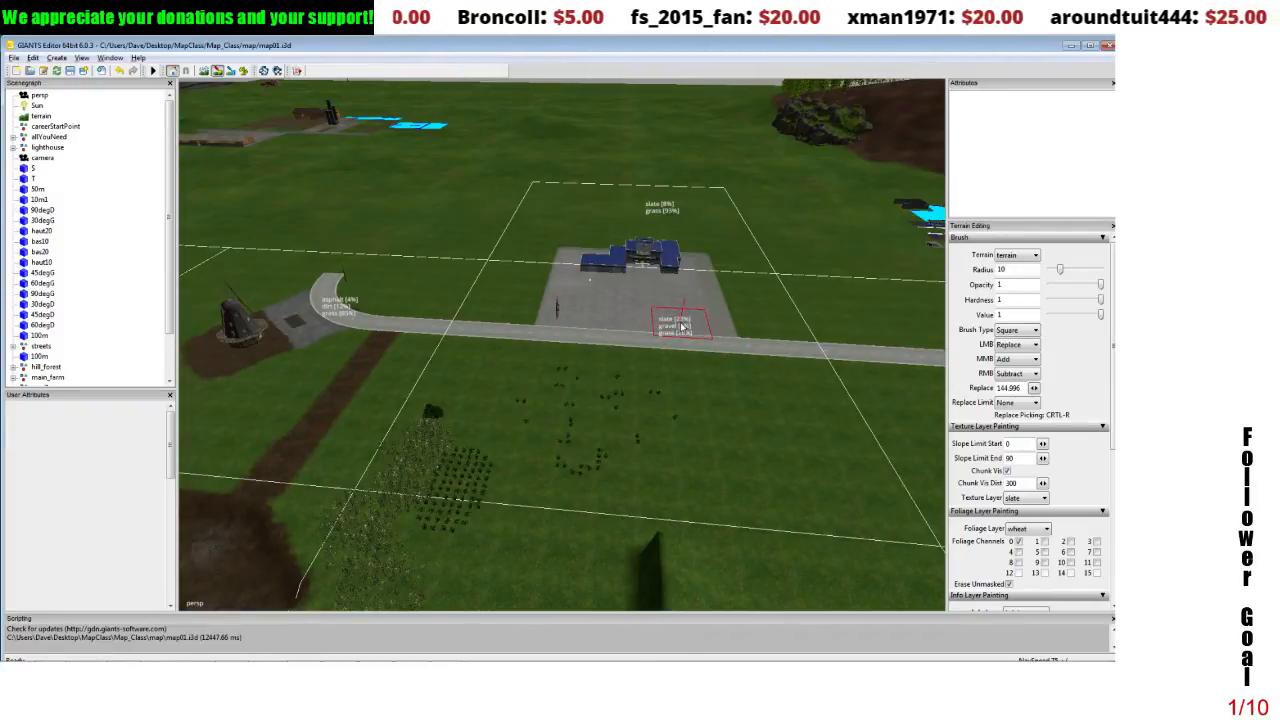
{"action": "mouse_move", "coordinate": [714, 373]}
{"action": "left_mouse_down"}
{"action": "mouse_move", "coordinate": [703, 363]}
{"action": "mouse_move", "coordinate": [727, 326]}
{"action": "mouse_move", "coordinate": [697, 331]}
{"action": "mouse_move", "coordinate": [717, 356]}
{"action": "left_mouse_up"}
{"action": "scroll", "coordinate": [777, 274], "scroll_direction": "up", "scroll_amount": 4}
{"action": "scroll", "coordinate": [705, 345], "scroll_direction": "down", "scroll_amount": 3}
{"action": "scroll", "coordinate": [726, 322], "scroll_direction": "up", "scroll_amount": 3}
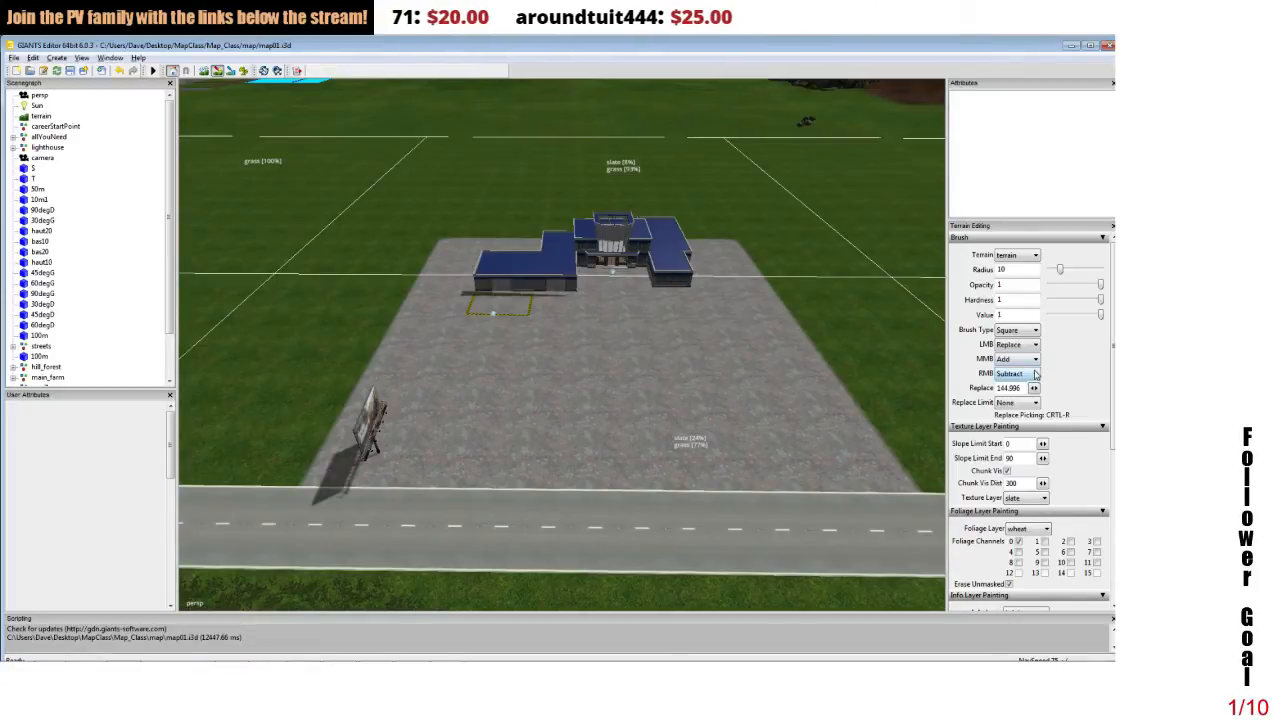
{"action": "left_click", "coordinate": [1016, 373]}
{"action": "left_click", "coordinate": [1012, 412]}
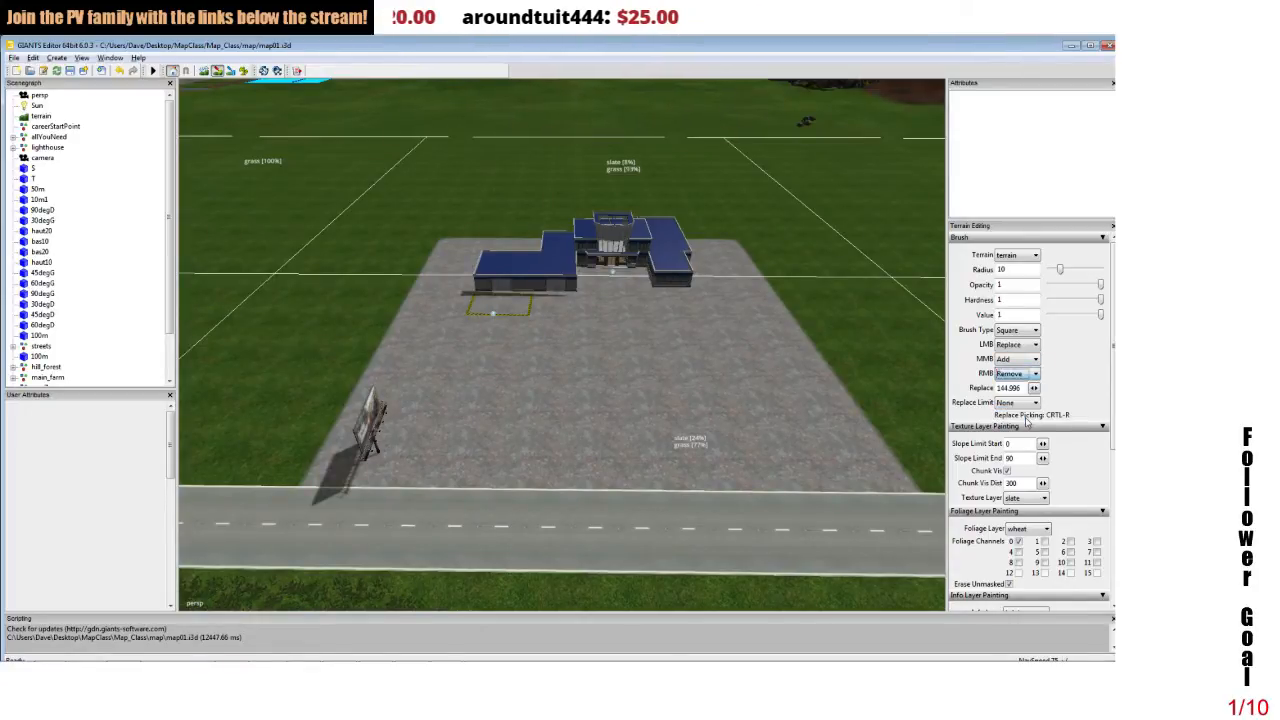
{"action": "left_click", "coordinate": [1025, 499]}
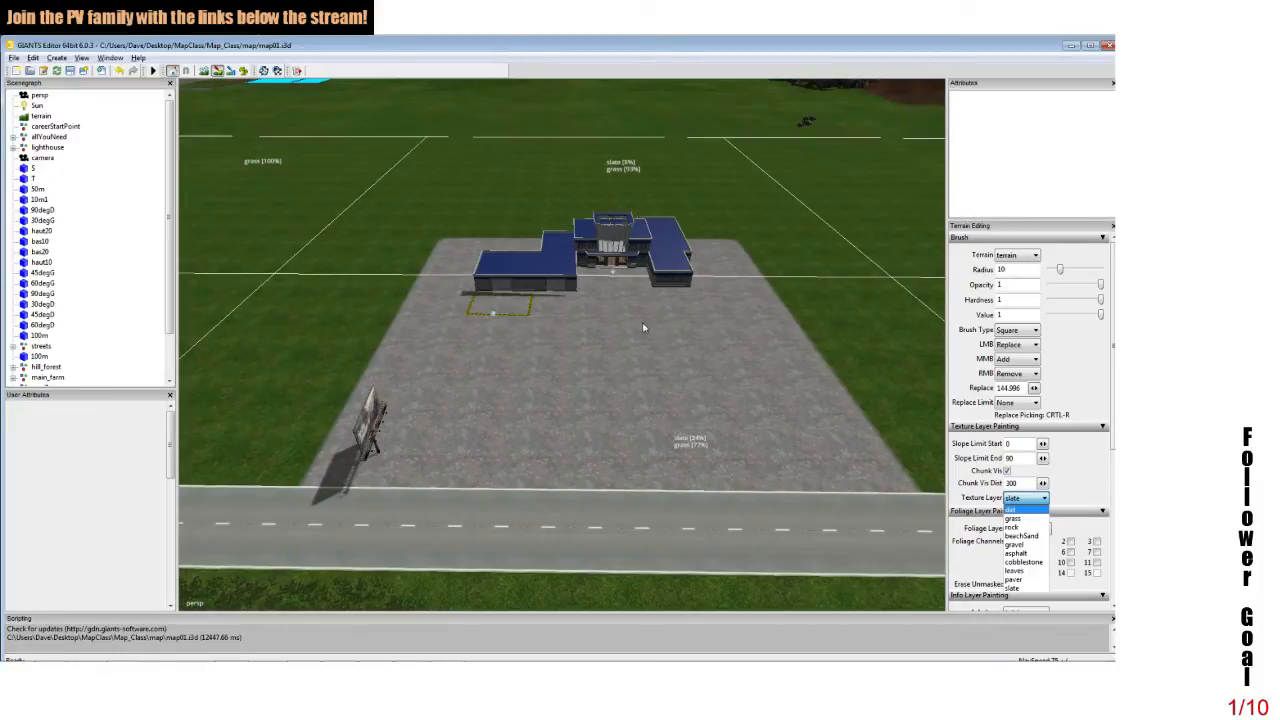
{"action": "left_click", "coordinate": [609, 278]}
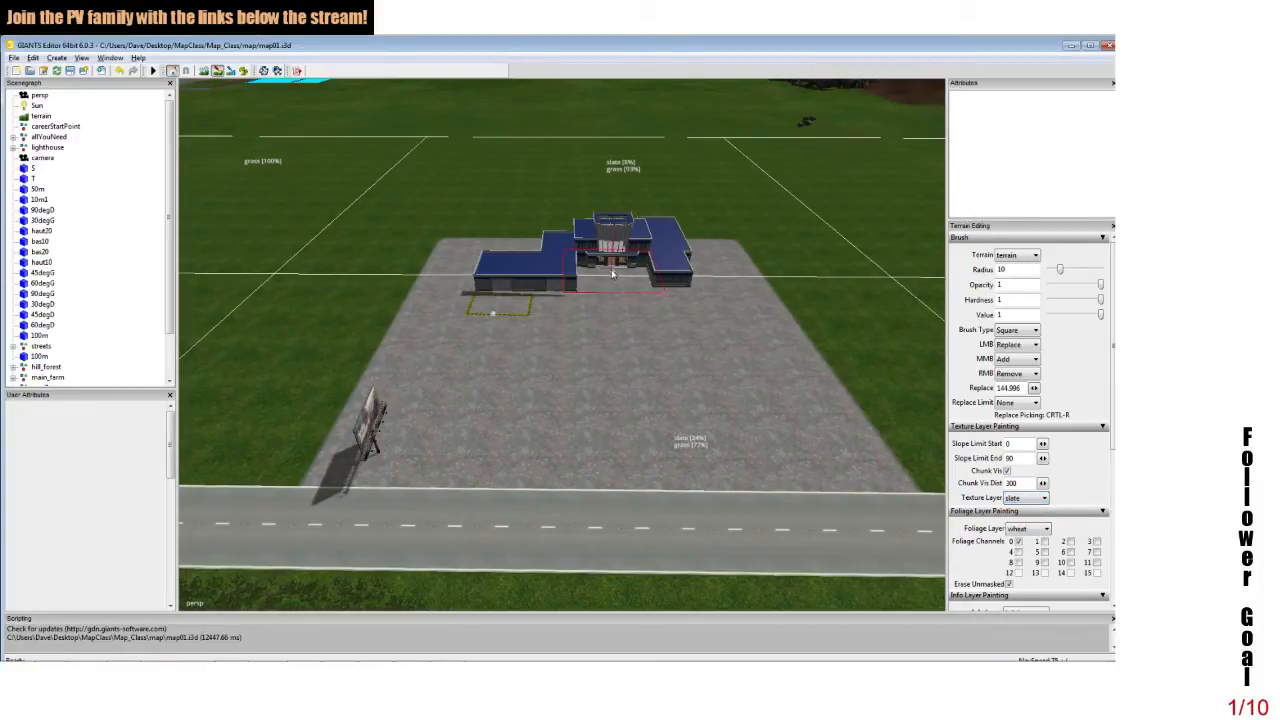
{"action": "left_click", "coordinate": [1019, 374]}
{"action": "left_click", "coordinate": [1008, 405]}
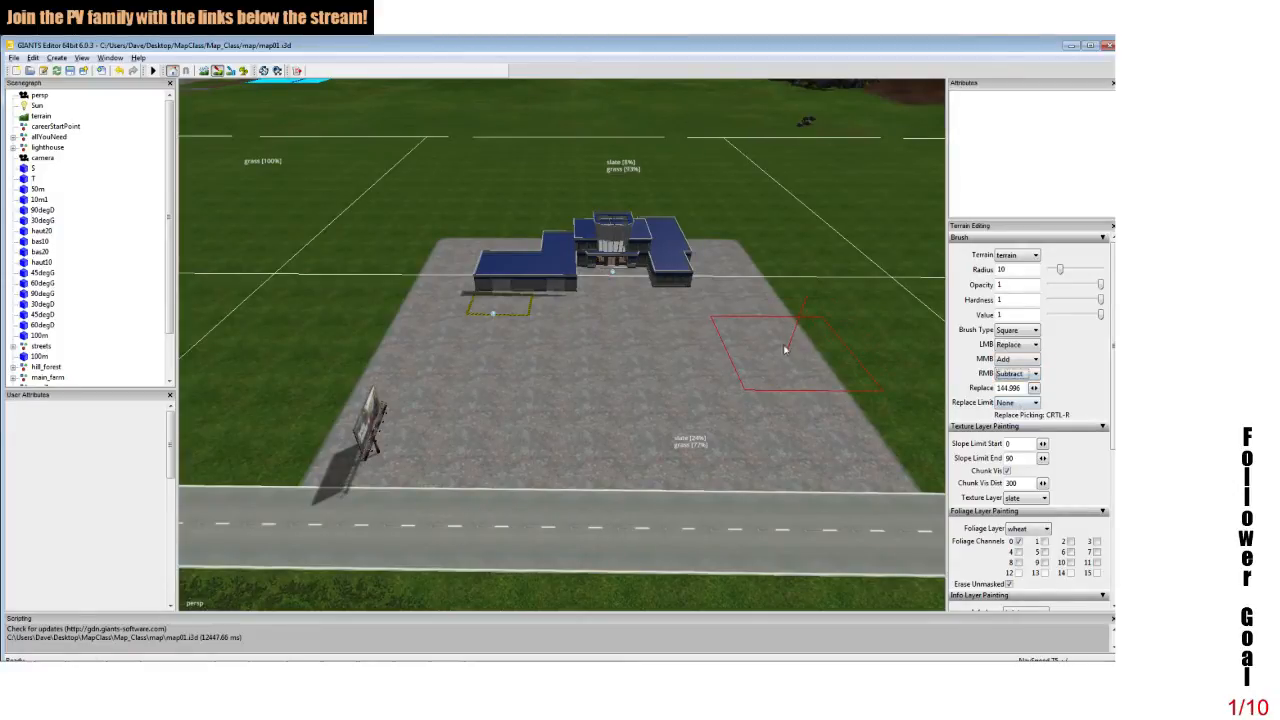
- Paint a gravel patch on the grass beside the slate yard, near the billboard
{"action": "scroll", "coordinate": [785, 349], "scroll_direction": "down", "scroll_amount": 5}
{"action": "mouse_move", "coordinate": [729, 366]}
{"action": "left_mouse_down"}
{"action": "mouse_move", "coordinate": [766, 326]}
{"action": "mouse_move", "coordinate": [760, 369]}
{"action": "mouse_move", "coordinate": [737, 347]}
{"action": "mouse_move", "coordinate": [758, 357]}
{"action": "mouse_move", "coordinate": [763, 345]}
{"action": "mouse_move", "coordinate": [752, 366]}
{"action": "left_mouse_up"}
{"action": "scroll", "coordinate": [757, 358], "scroll_direction": "up", "scroll_amount": 5}
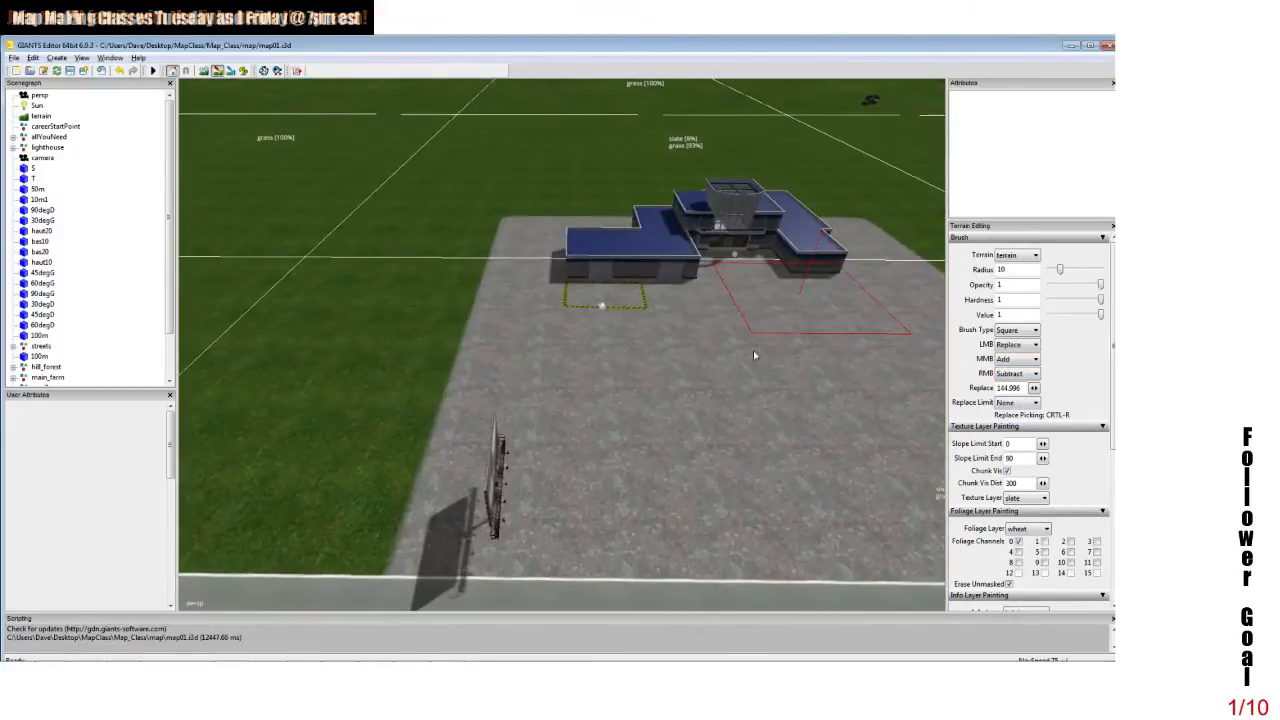
{"action": "scroll", "coordinate": [763, 349], "scroll_direction": "down", "scroll_amount": 3}
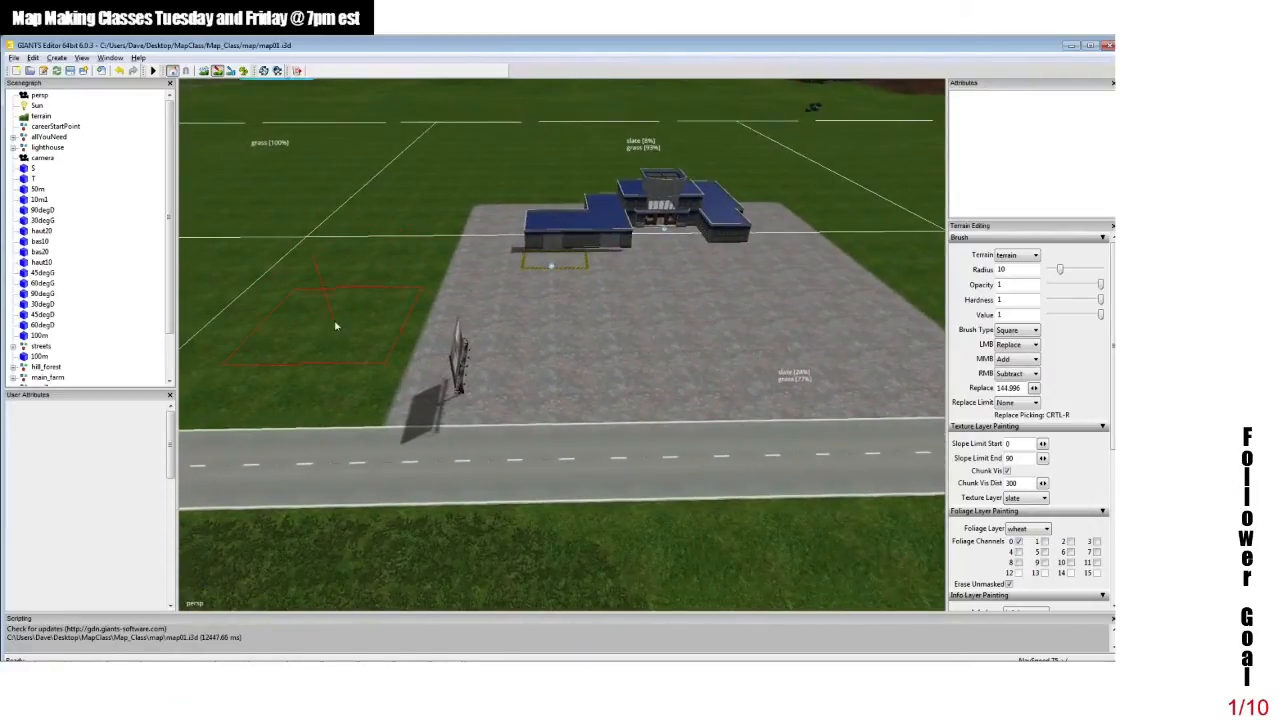
{"action": "left_click_drag", "start_coordinate": [459, 282], "coordinate": [584, 279]}
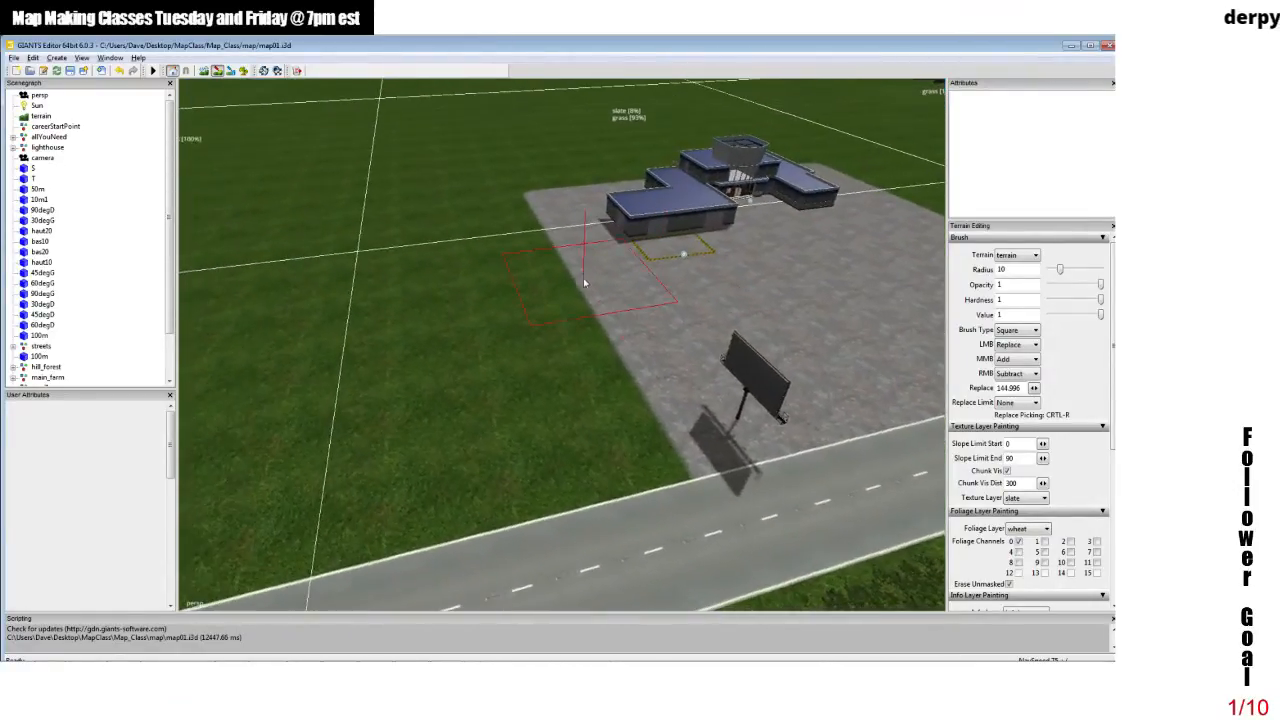
{"action": "left_click", "coordinate": [1021, 498]}
{"action": "left_click", "coordinate": [1023, 545]}
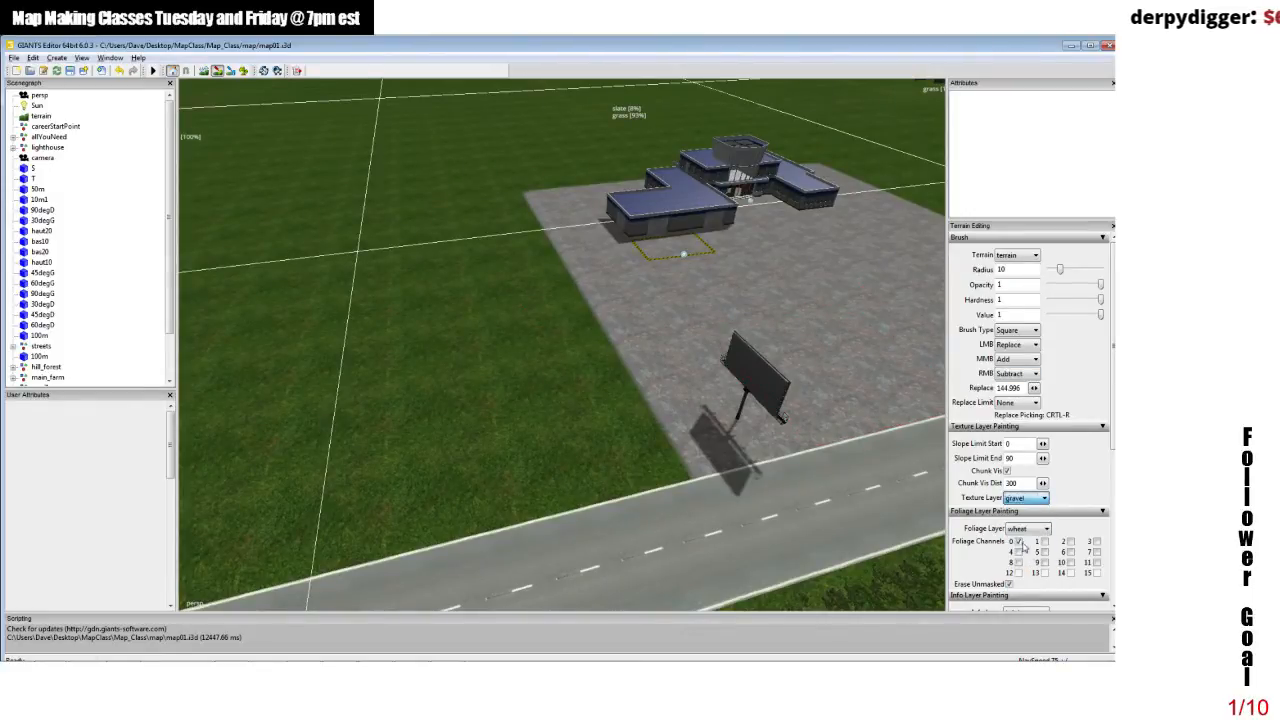
{"action": "left_click", "coordinate": [477, 385]}
{"action": "mouse_move", "coordinate": [481, 348]}
{"action": "left_mouse_down"}
{"action": "mouse_move", "coordinate": [560, 329]}
{"action": "mouse_move", "coordinate": [546, 325]}
{"action": "mouse_move", "coordinate": [754, 343]}
{"action": "left_mouse_up"}
- Paint an asphalt patch over the overgrown ground across the road from the slate yard
{"action": "left_click", "coordinate": [1016, 498]}
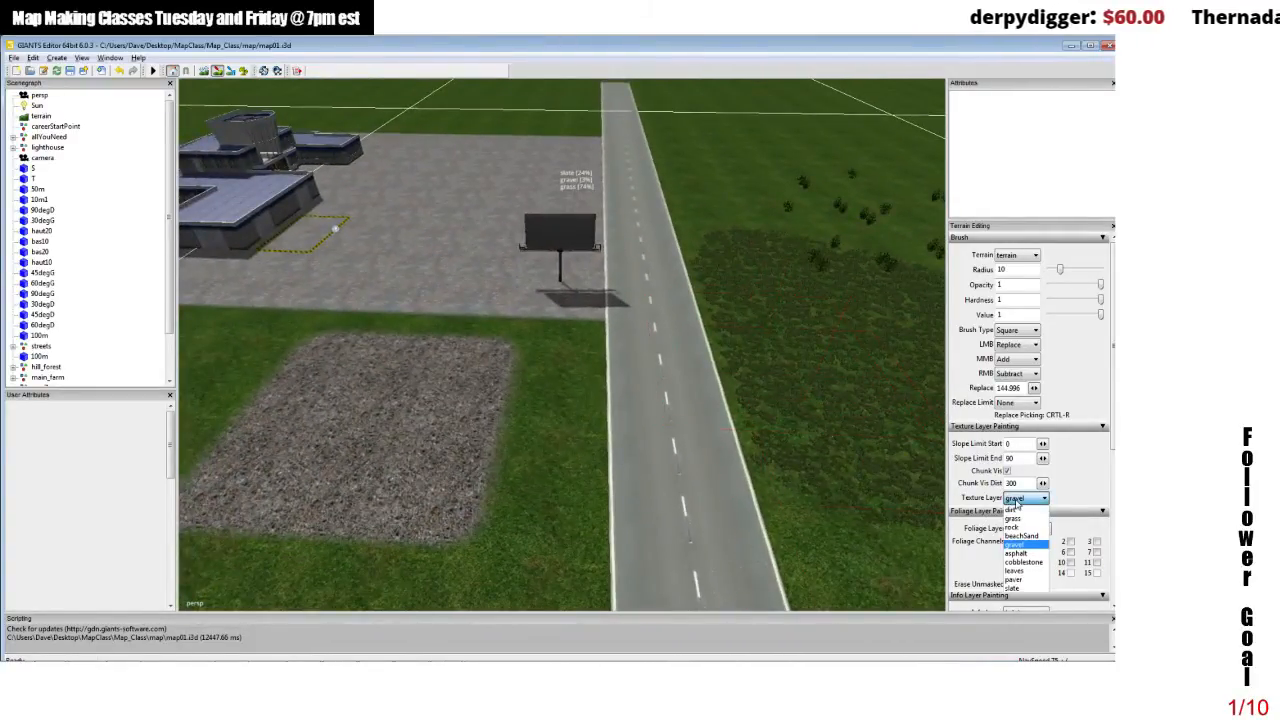
{"action": "left_click", "coordinate": [1018, 554]}
{"action": "left_click_drag", "start_coordinate": [858, 400], "coordinate": [776, 345]}
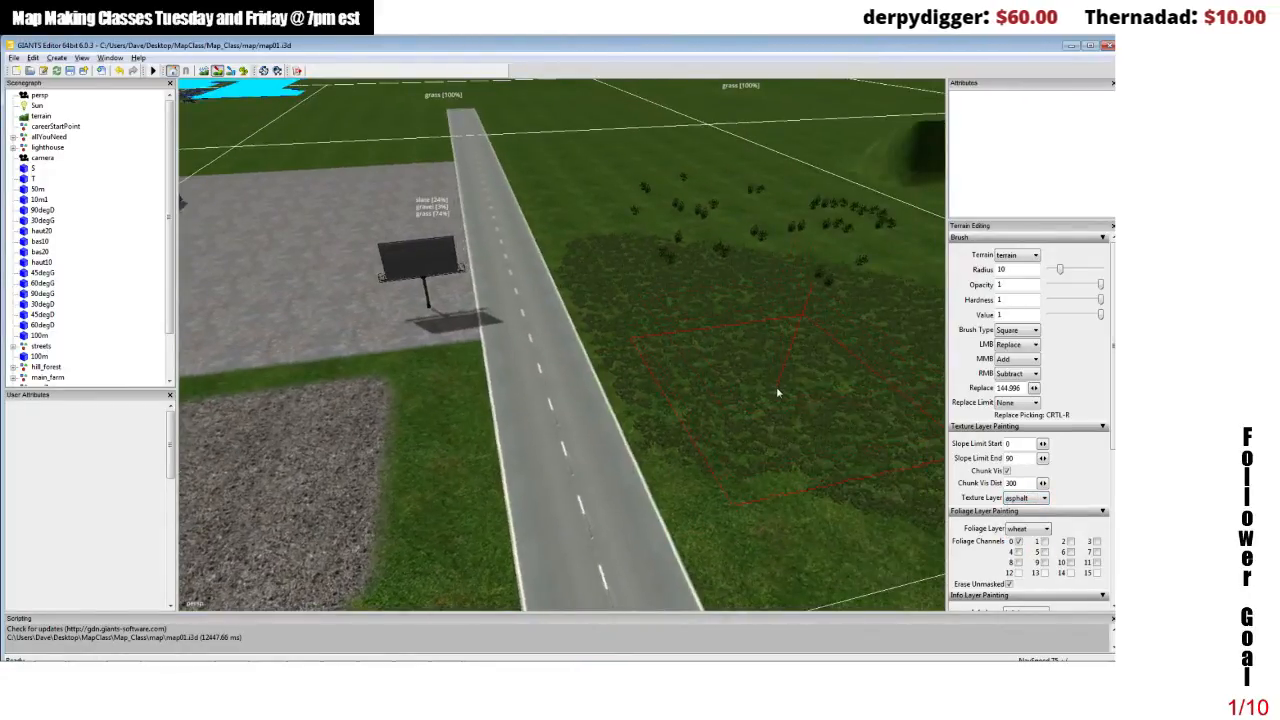
{"action": "left_click", "coordinate": [777, 391]}
{"action": "mouse_move", "coordinate": [777, 391]}
{"action": "left_mouse_down"}
{"action": "mouse_move", "coordinate": [746, 361]}
{"action": "mouse_move", "coordinate": [721, 369]}
{"action": "mouse_move", "coordinate": [717, 357]}
{"action": "mouse_move", "coordinate": [754, 363]}
{"action": "mouse_move", "coordinate": [730, 403]}
{"action": "left_mouse_up"}
{"action": "scroll", "coordinate": [736, 394], "scroll_direction": "down", "scroll_amount": 3}
{"action": "scroll", "coordinate": [721, 370], "scroll_direction": "up", "scroll_amount": 4}
{"action": "left_click", "coordinate": [714, 389]}
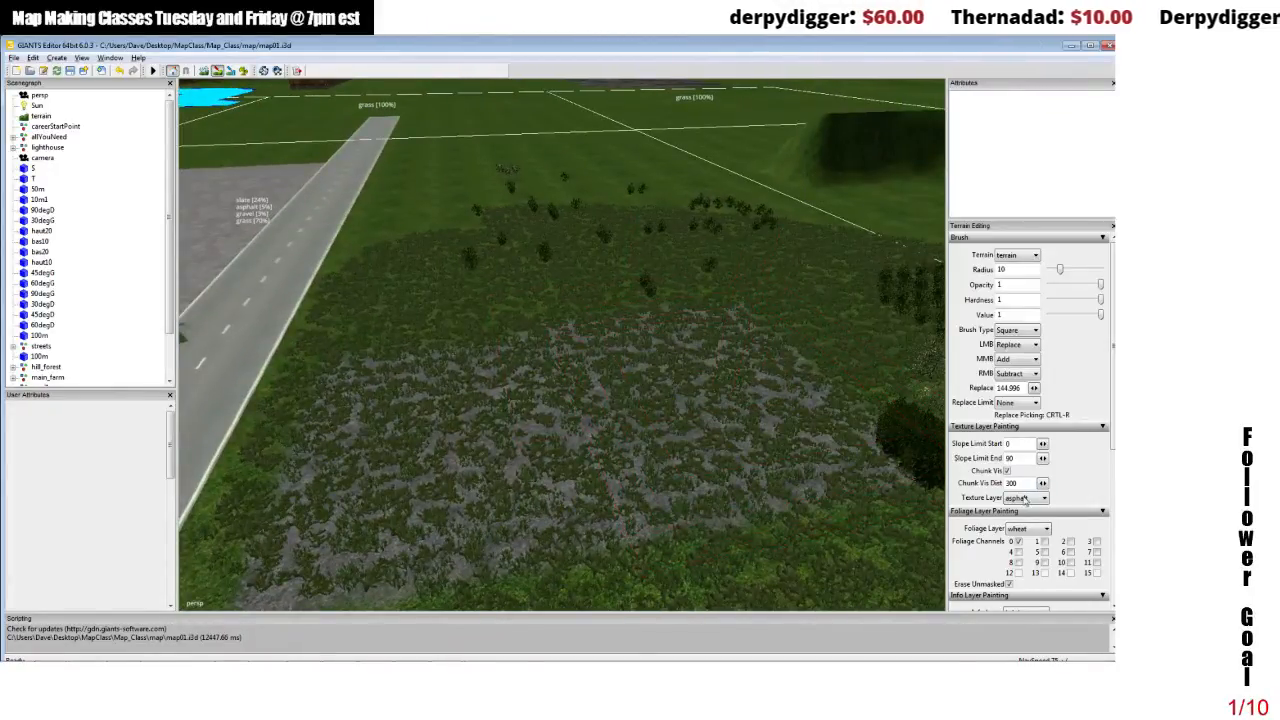
- Paint a beachSand patch on the grass beyond the gravel patch
{"action": "left_click", "coordinate": [1025, 498]}
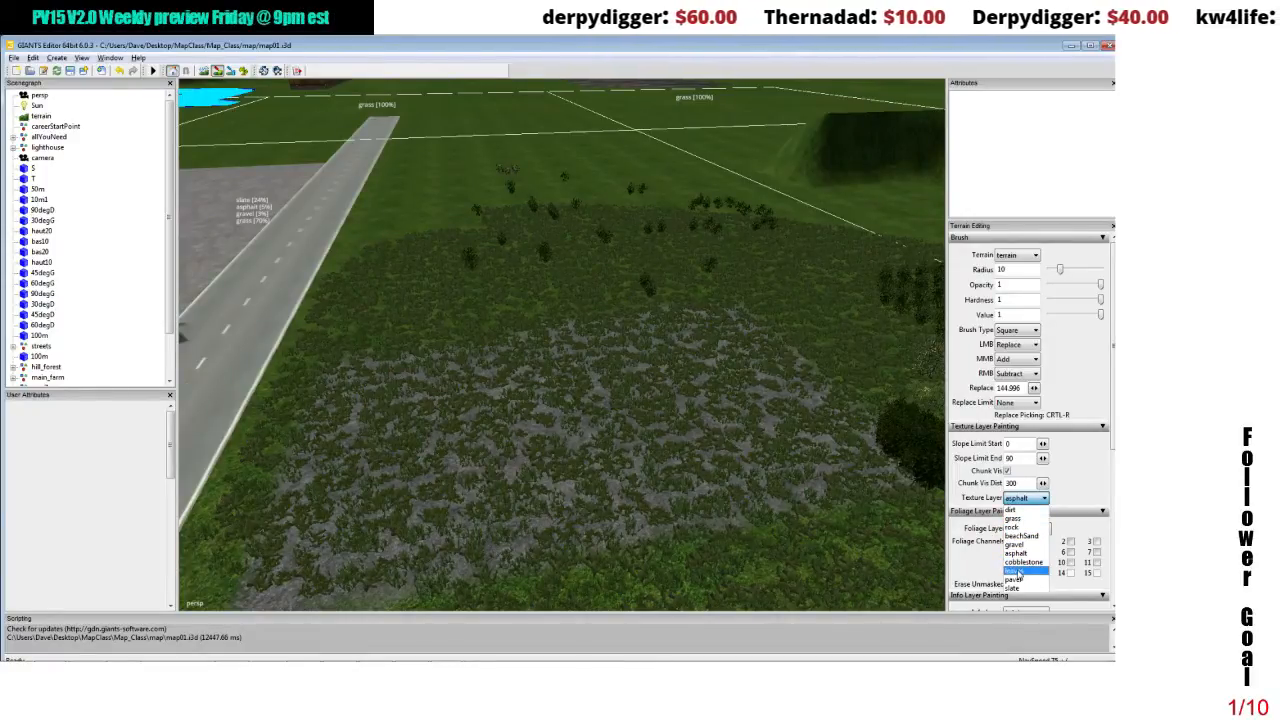
{"action": "left_click", "coordinate": [1022, 536]}
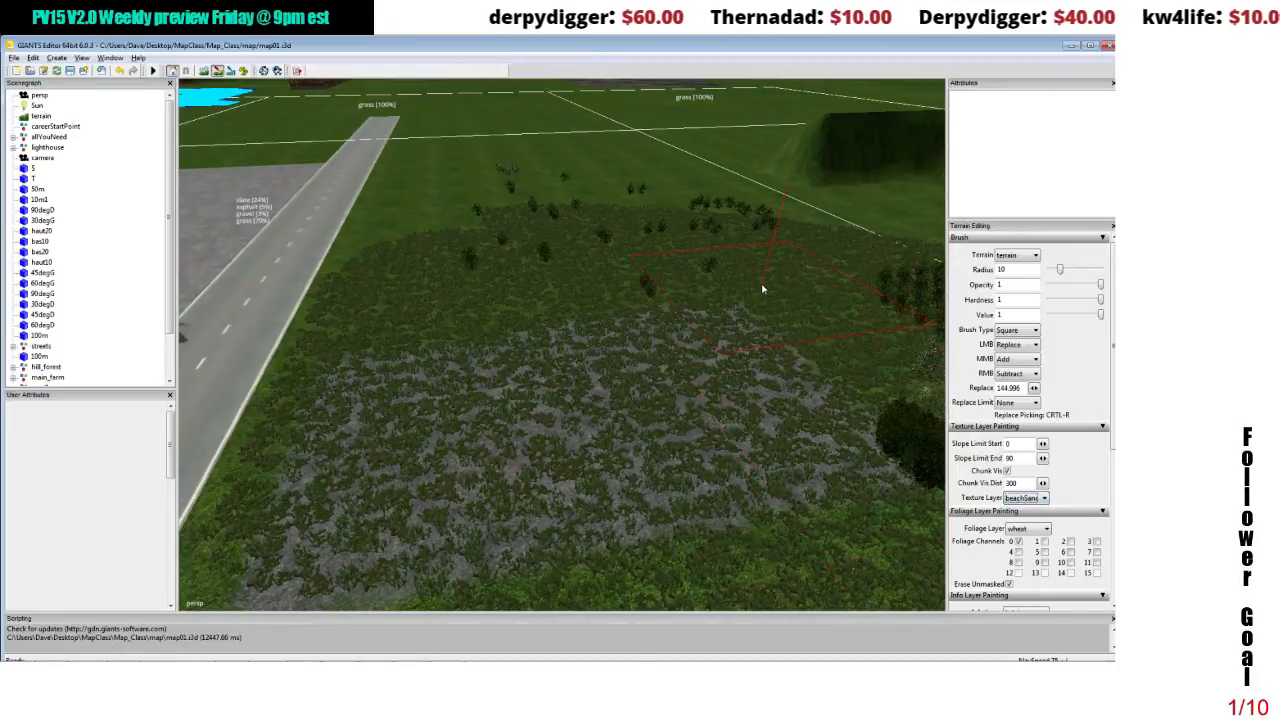
{"action": "mouse_move", "coordinate": [586, 265]}
{"action": "left_mouse_down"}
{"action": "mouse_move", "coordinate": [428, 264]}
{"action": "mouse_move", "coordinate": [491, 291]}
{"action": "mouse_move", "coordinate": [691, 299]}
{"action": "left_mouse_up"}
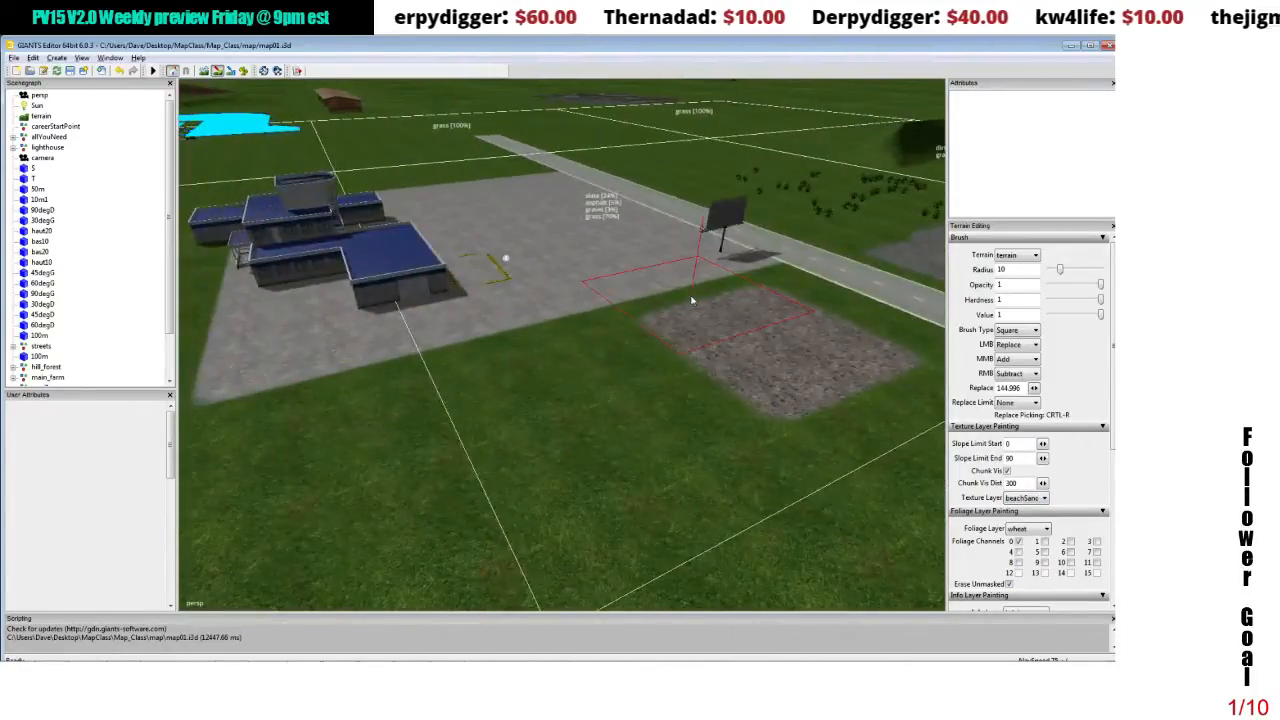
{"action": "left_click_drag", "start_coordinate": [640, 214], "coordinate": [718, 230]}
{"action": "left_click", "coordinate": [835, 400]}
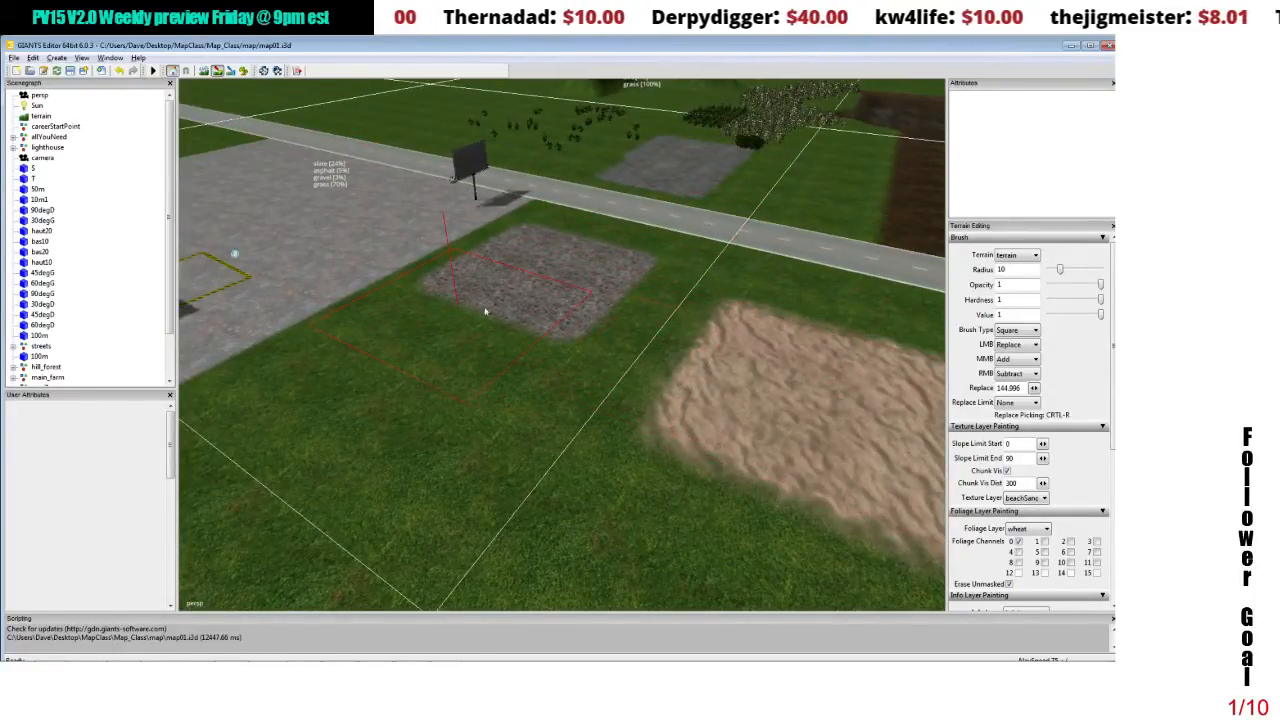
- Set the terrain brush's right mouse button action to Remove
{"action": "left_click_drag", "start_coordinate": [486, 311], "coordinate": [513, 328]}
{"action": "scroll", "coordinate": [515, 330], "scroll_direction": "up", "scroll_amount": 3}
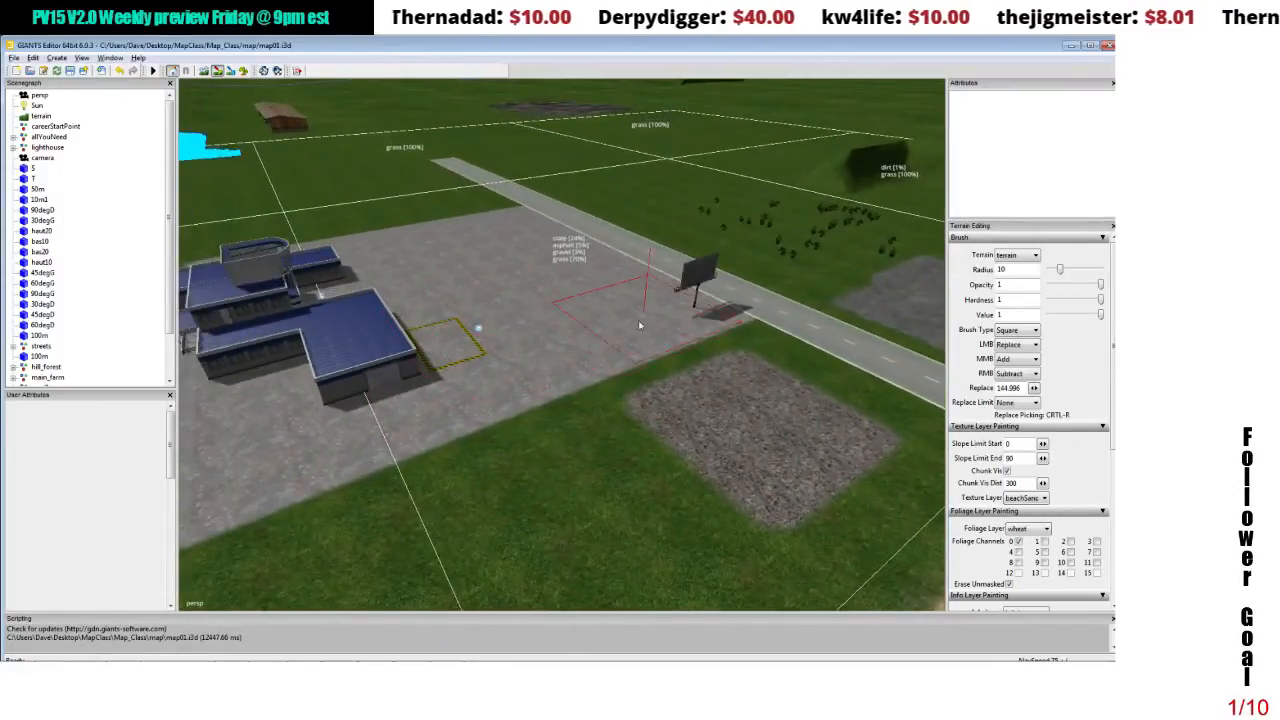
{"action": "mouse_move", "coordinate": [398, 333]}
{"action": "left_mouse_down"}
{"action": "mouse_move", "coordinate": [569, 323]}
{"action": "mouse_move", "coordinate": [551, 323]}
{"action": "left_mouse_up"}
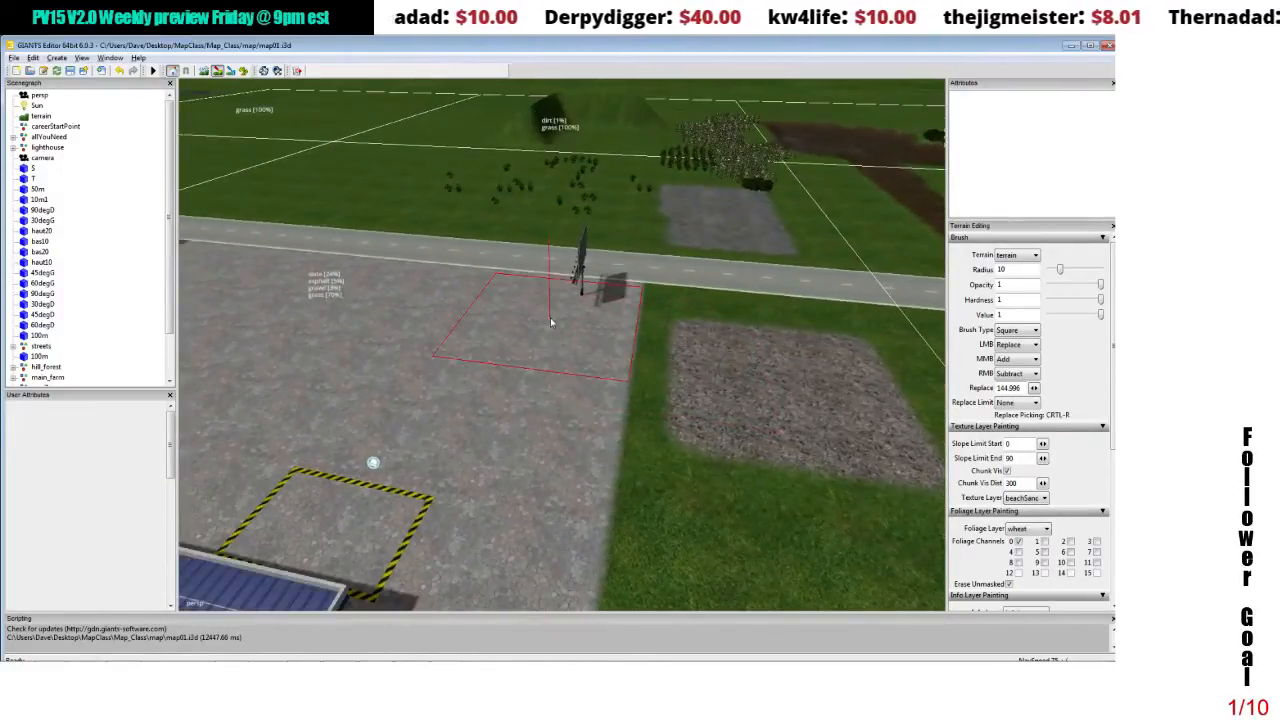
{"action": "scroll", "coordinate": [551, 322], "scroll_direction": "down", "scroll_amount": 2}
{"action": "left_click", "coordinate": [997, 377]}
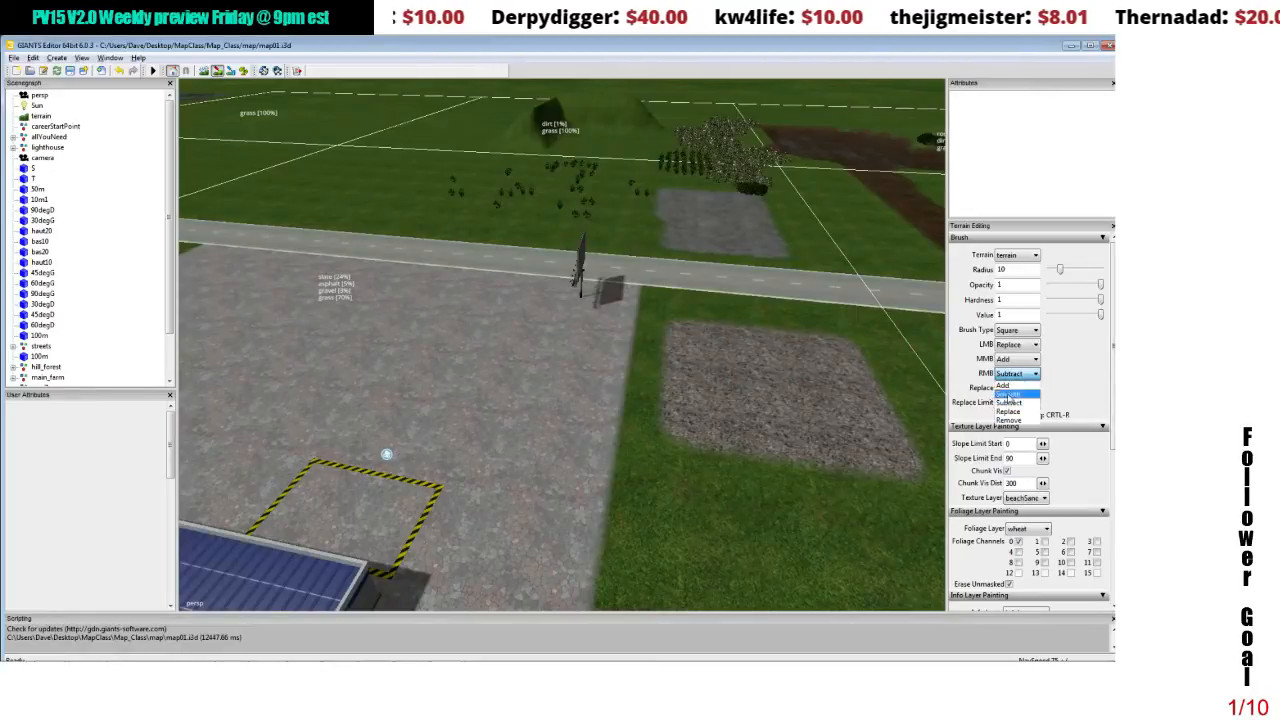
{"action": "left_click", "coordinate": [1010, 398]}
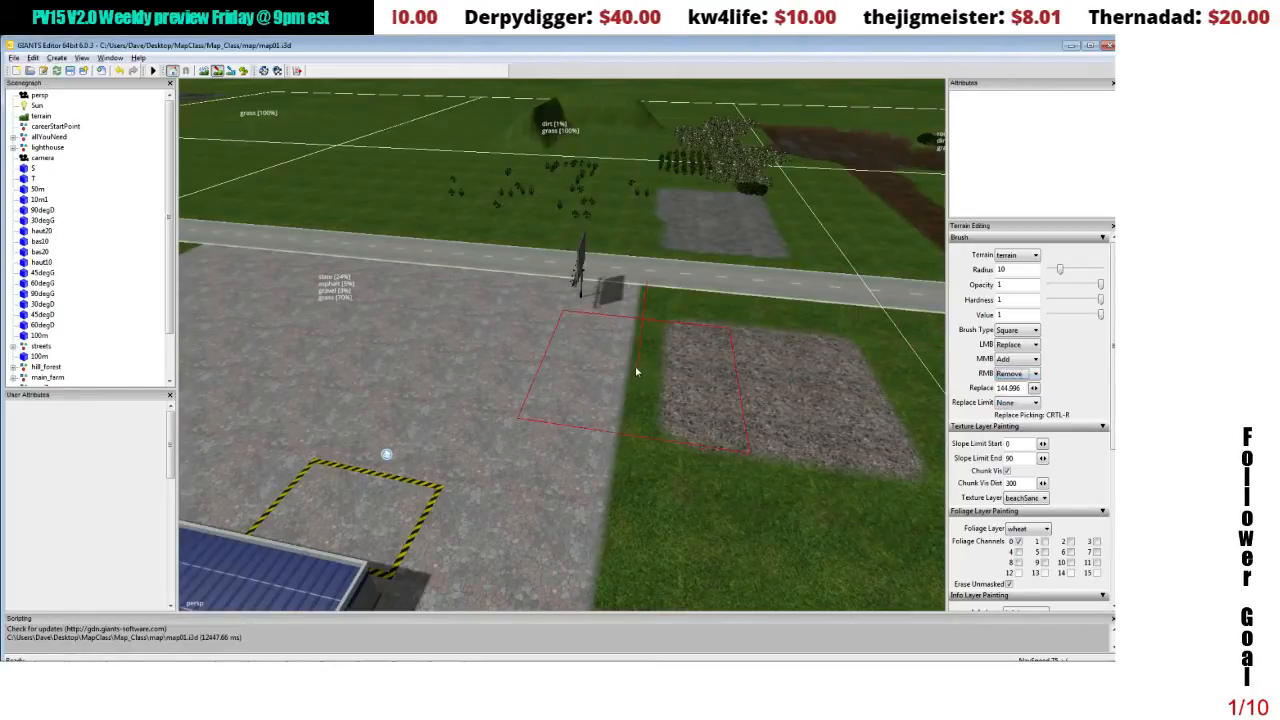
{"action": "left_click", "coordinate": [1020, 528]}
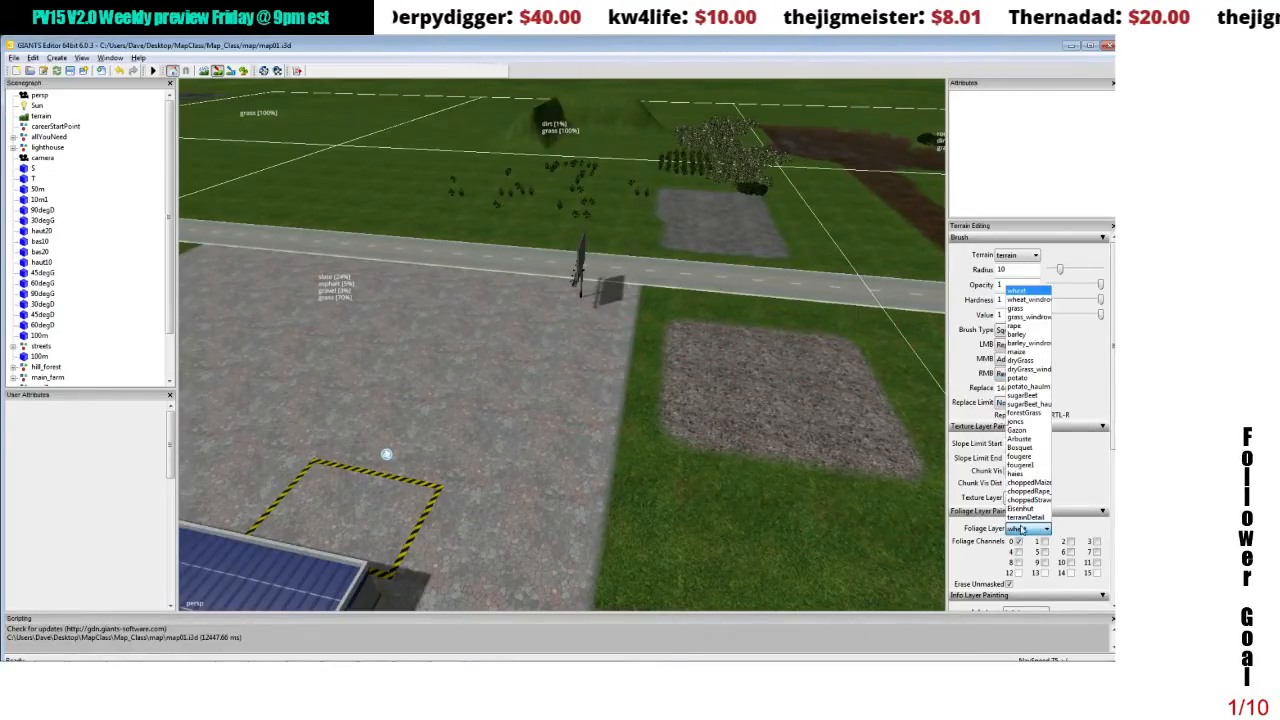
{"action": "left_click", "coordinate": [1021, 530]}
- Try to remove the gravel texture layer from the terrain chunk at the gravel patch
{"action": "left_click", "coordinate": [1043, 497]}
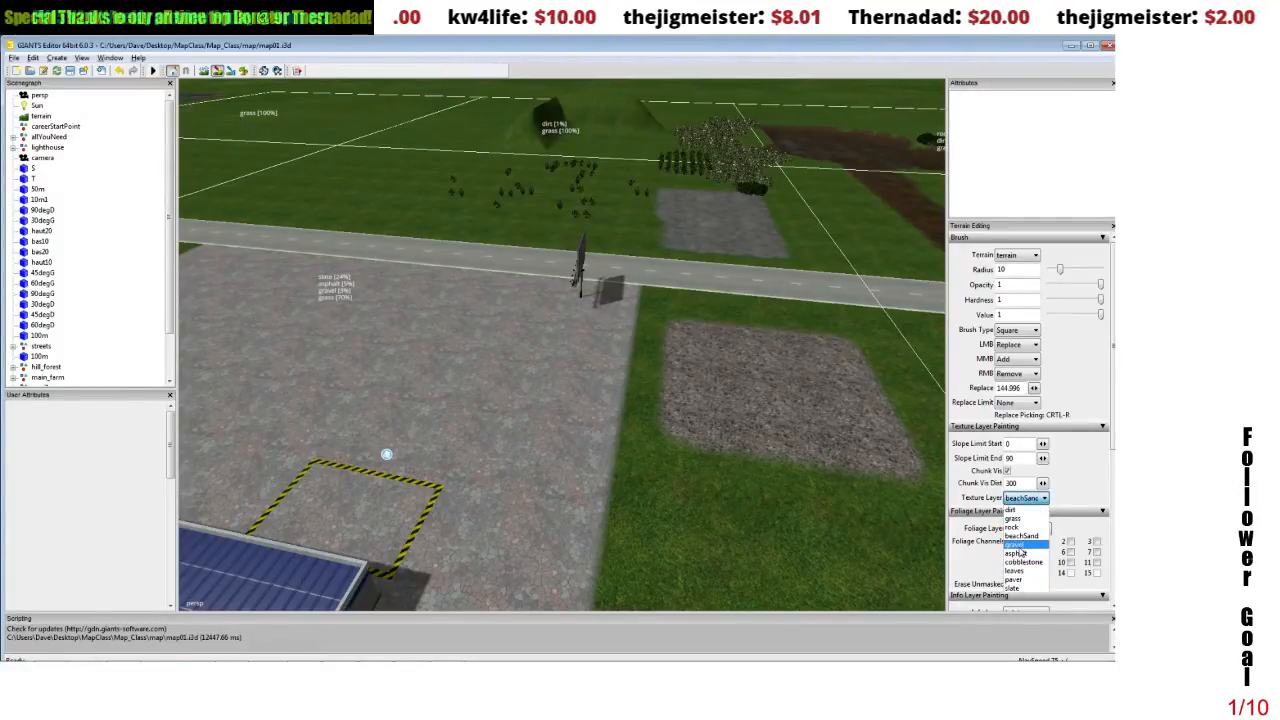
{"action": "left_click", "coordinate": [1019, 547]}
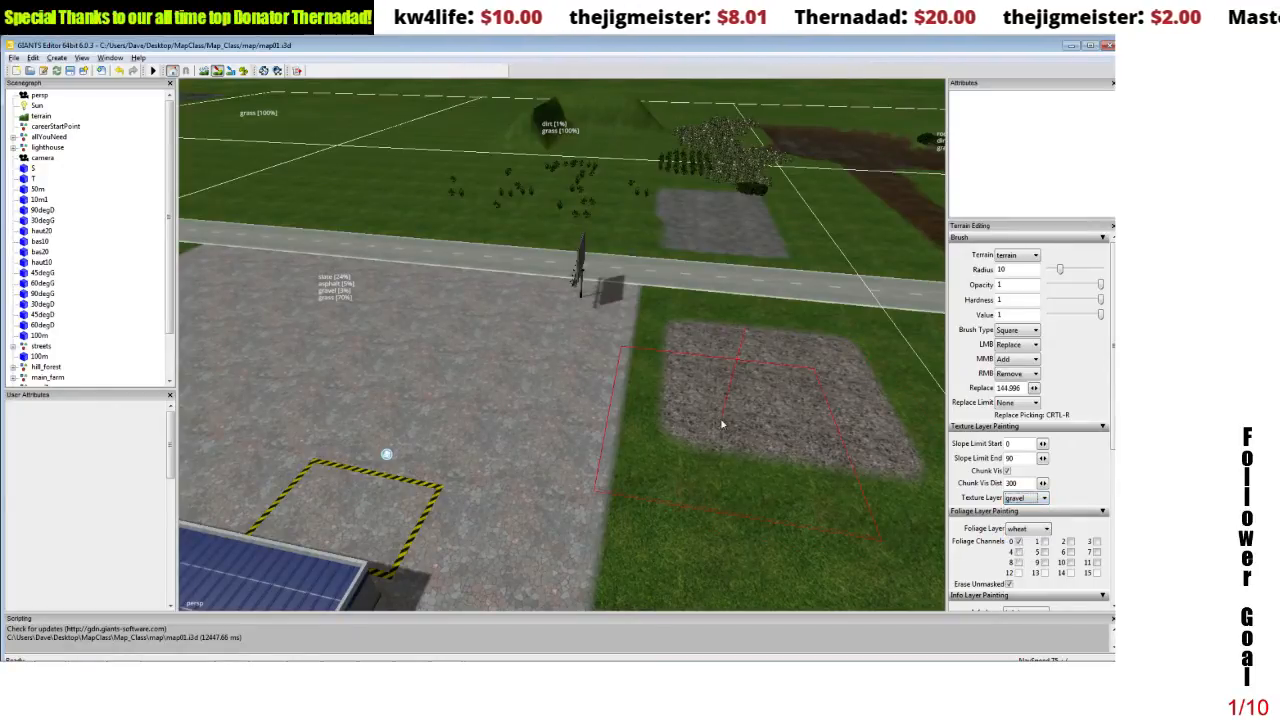
{"action": "key", "text": "Delete"}
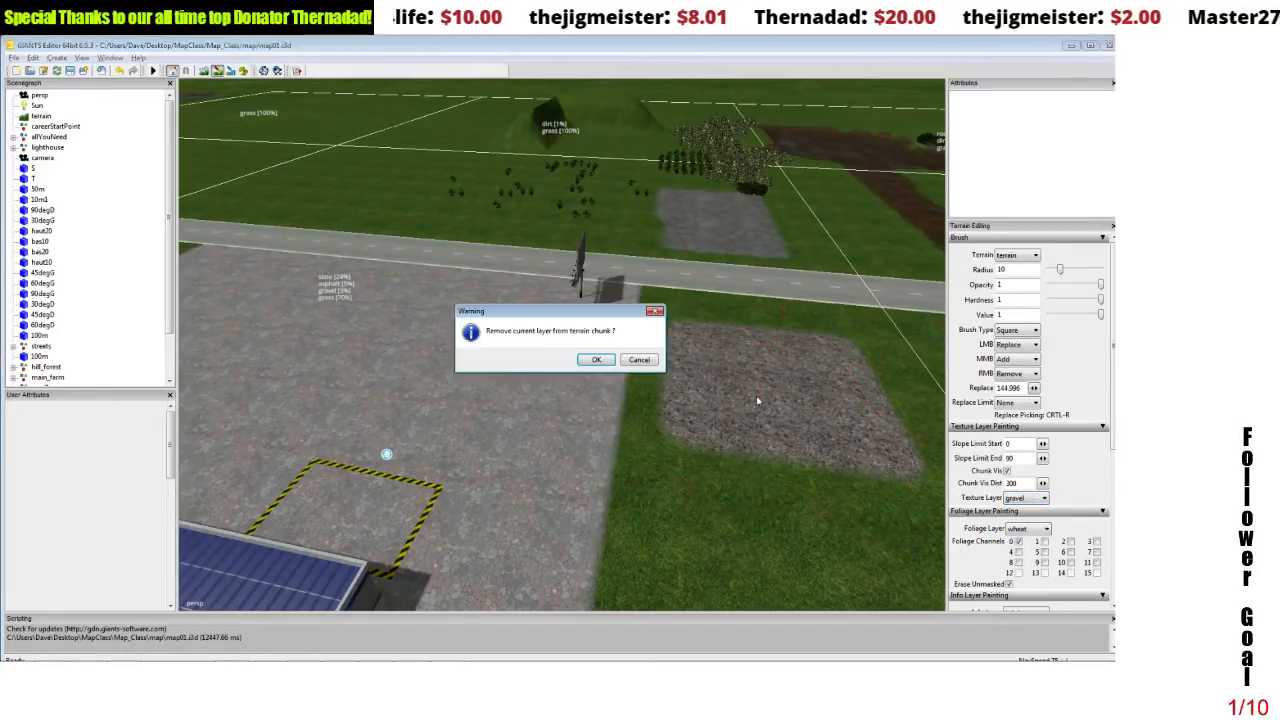
{"action": "left_click", "coordinate": [592, 361]}
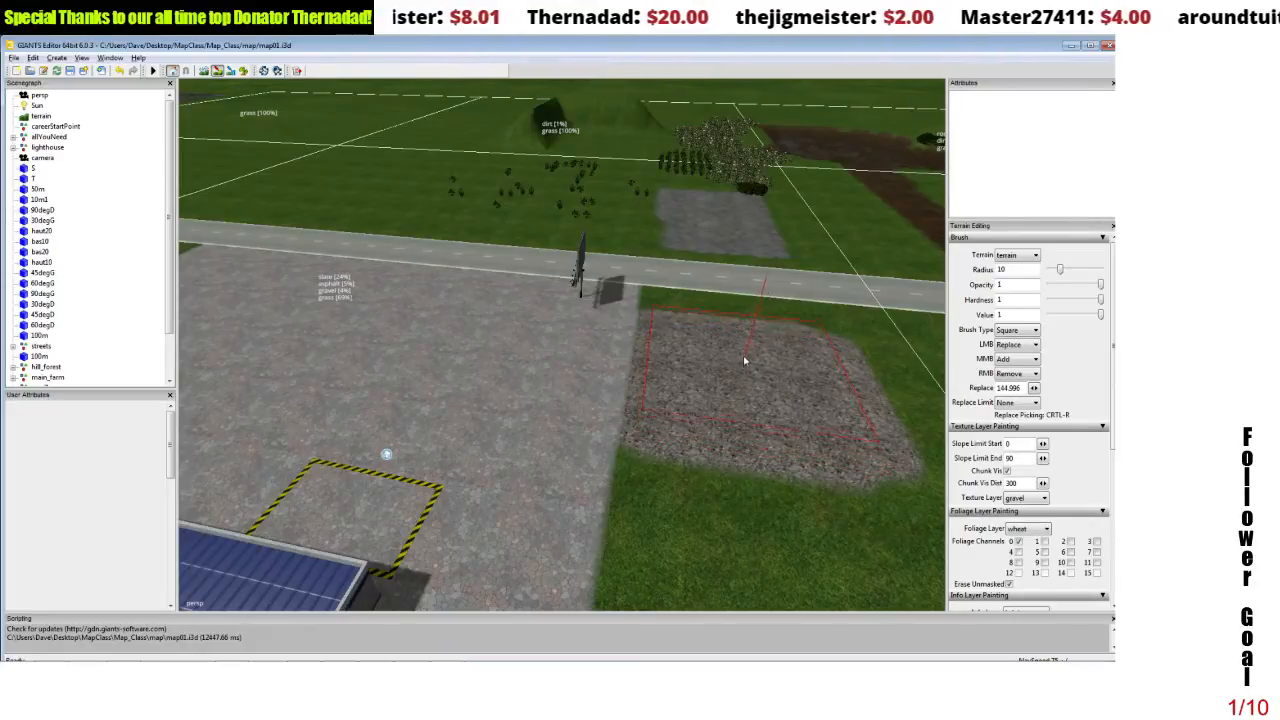
- Retry removing the gravel layer from the terrain chunk between the slate yard and the sand patch
{"action": "left_click_drag", "start_coordinate": [742, 346], "coordinate": [832, 326]}
{"action": "scroll", "coordinate": [830, 326], "scroll_direction": "down", "scroll_amount": 8}
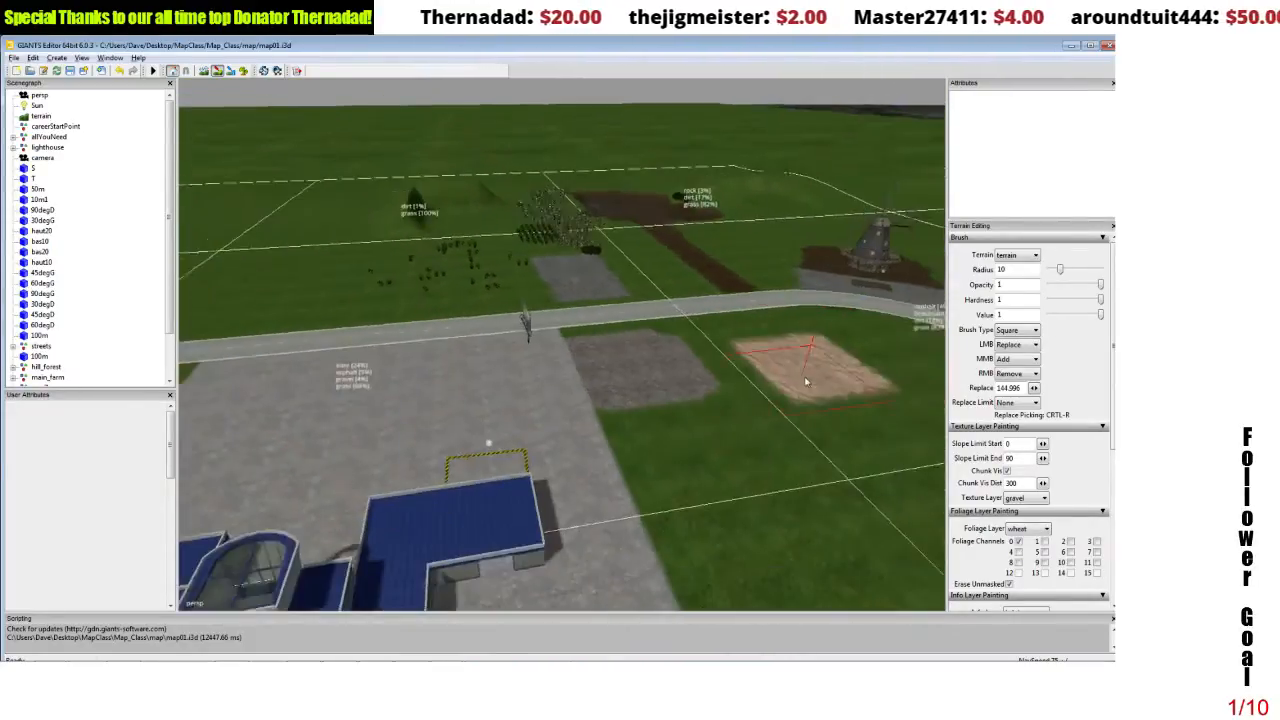
{"action": "mouse_move", "coordinate": [806, 380]}
{"action": "left_mouse_down"}
{"action": "mouse_move", "coordinate": [831, 354]}
{"action": "mouse_move", "coordinate": [887, 364]}
{"action": "mouse_move", "coordinate": [794, 378]}
{"action": "mouse_move", "coordinate": [765, 351]}
{"action": "left_mouse_up"}
{"action": "scroll", "coordinate": [803, 360], "scroll_direction": "up", "scroll_amount": 3}
{"action": "scroll", "coordinate": [764, 351], "scroll_direction": "up", "scroll_amount": 4}
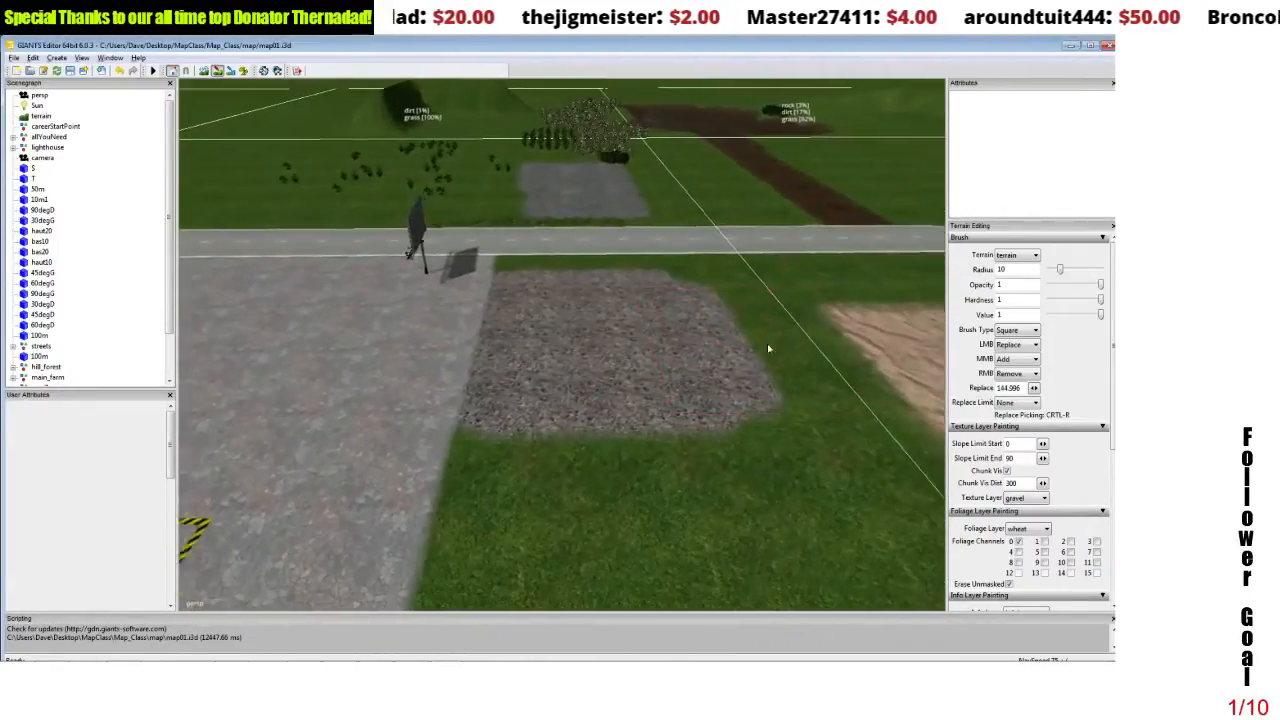
{"action": "left_click", "coordinate": [1026, 506]}
{"action": "left_click", "coordinate": [1026, 506]}
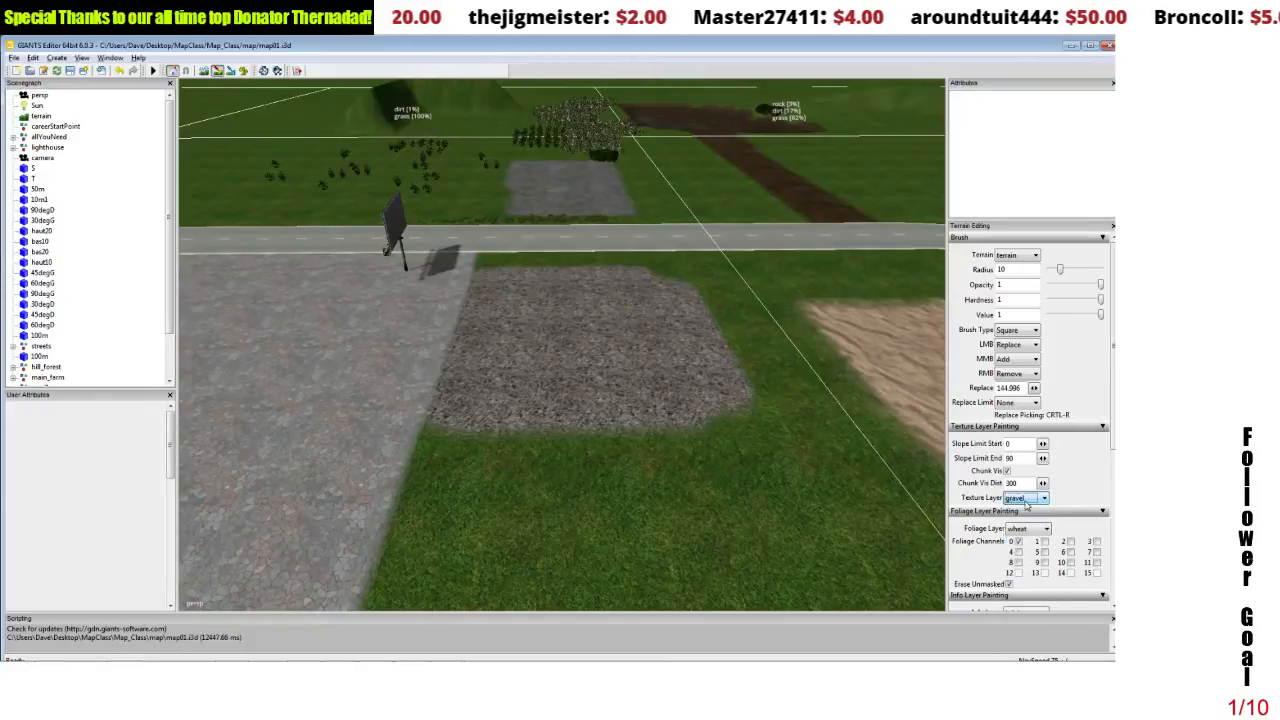
{"action": "right_click", "coordinate": [563, 356]}
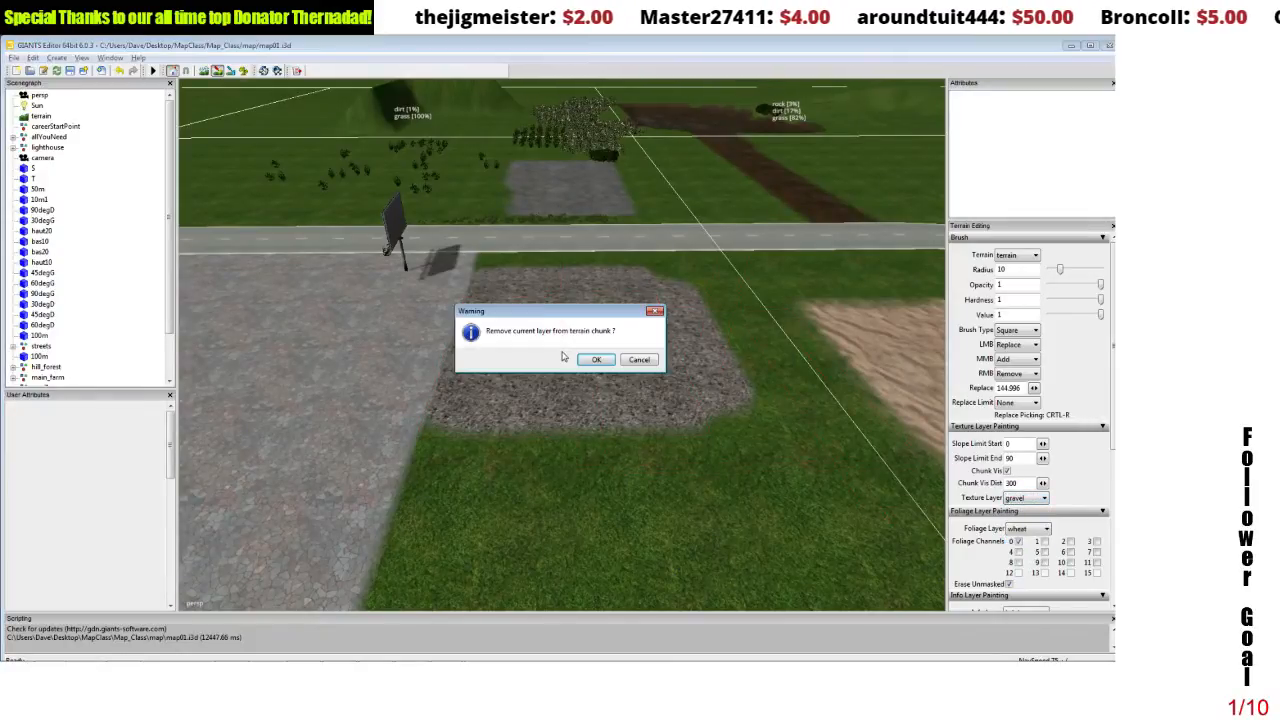
{"action": "left_click", "coordinate": [587, 360]}
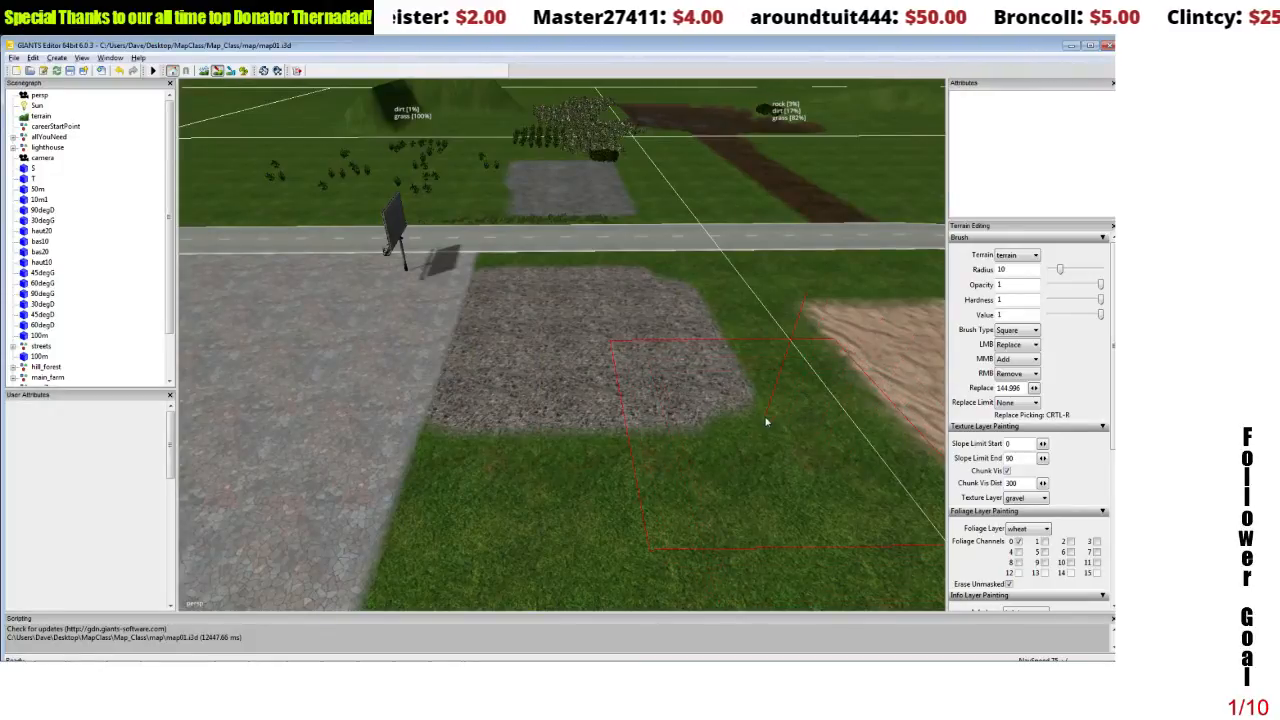
{"action": "scroll", "coordinate": [764, 408], "scroll_direction": "down", "scroll_amount": 5}
{"action": "mouse_move", "coordinate": [758, 401]}
{"action": "left_mouse_down"}
{"action": "mouse_move", "coordinate": [651, 386]}
{"action": "mouse_move", "coordinate": [640, 451]}
{"action": "left_mouse_up"}
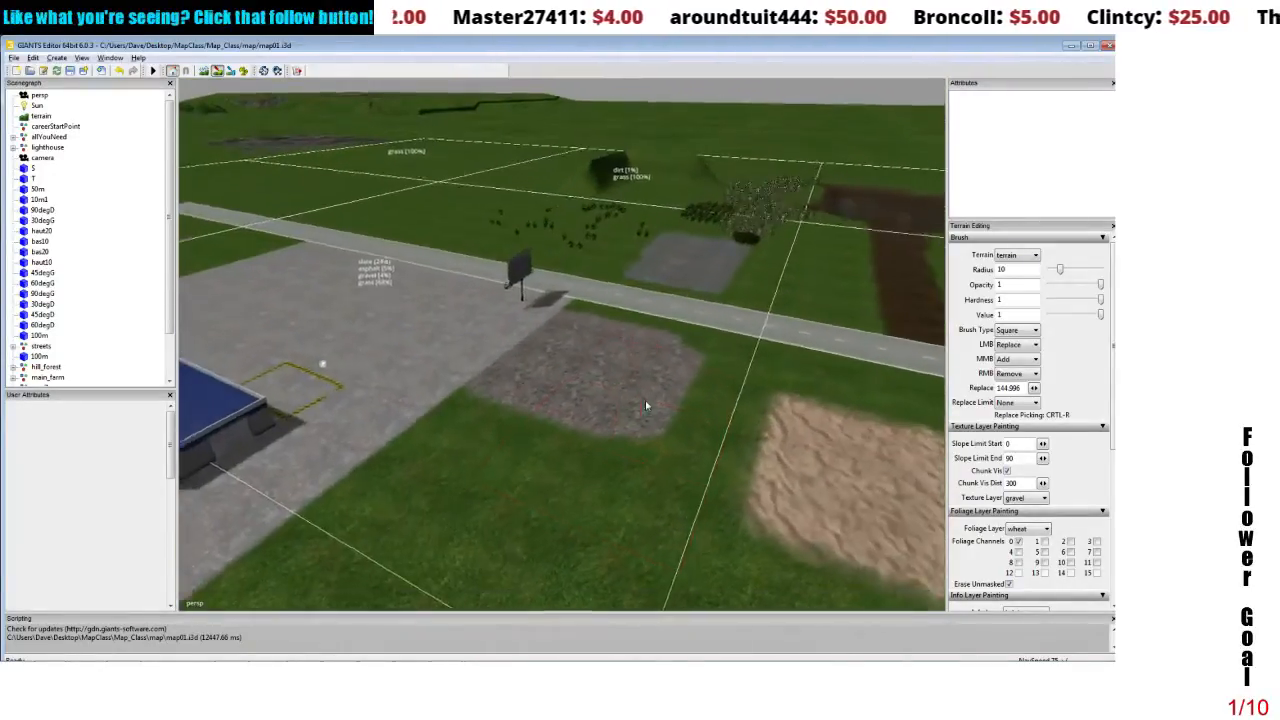
{"action": "scroll", "coordinate": [650, 395], "scroll_direction": "up", "scroll_amount": 3}
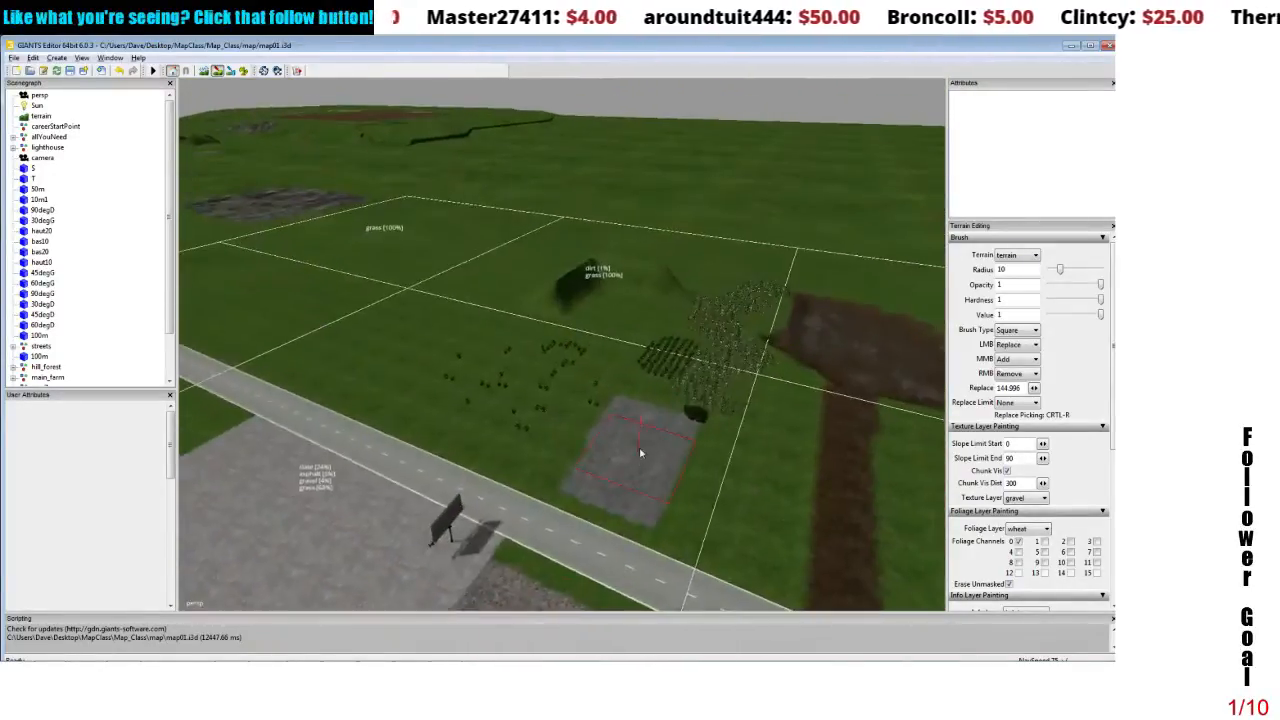
- Try to remove the gravel texture layer from the terrain chunk containing the beachSand patch
{"action": "scroll", "coordinate": [680, 420], "scroll_direction": "up", "scroll_amount": 3}
{"action": "mouse_move", "coordinate": [694, 403]}
{"action": "left_mouse_down"}
{"action": "mouse_move", "coordinate": [683, 428]}
{"action": "mouse_move", "coordinate": [686, 391]}
{"action": "left_mouse_up"}
{"action": "scroll", "coordinate": [683, 403], "scroll_direction": "down", "scroll_amount": 6}
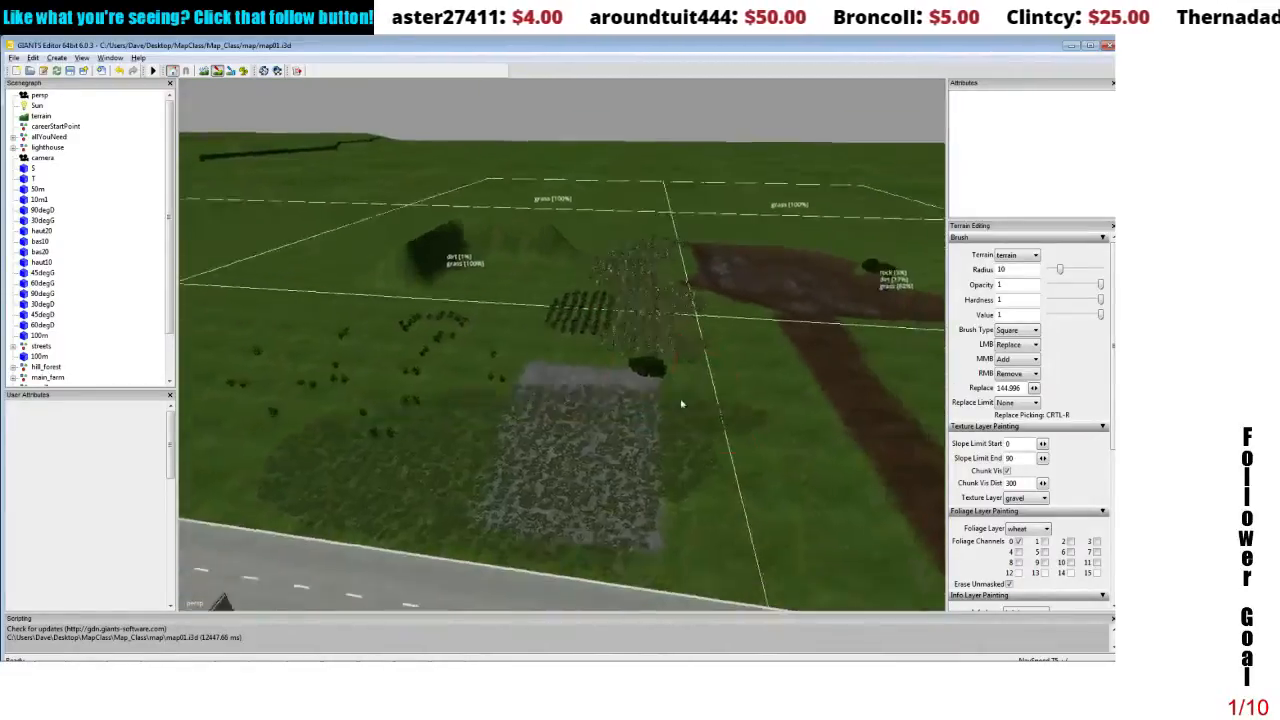
{"action": "mouse_move", "coordinate": [677, 437]}
{"action": "left_mouse_down"}
{"action": "mouse_move", "coordinate": [694, 437]}
{"action": "mouse_move", "coordinate": [694, 413]}
{"action": "left_mouse_up"}
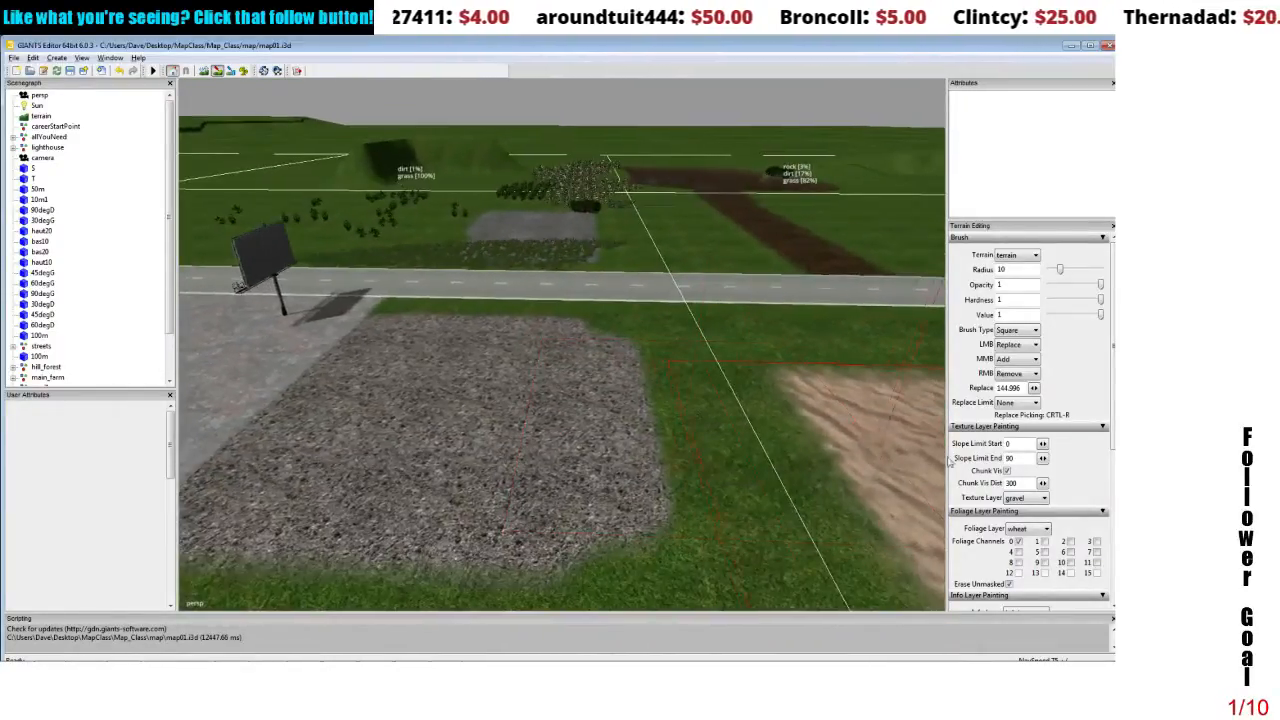
{"action": "left_click_drag", "start_coordinate": [878, 421], "coordinate": [803, 406]}
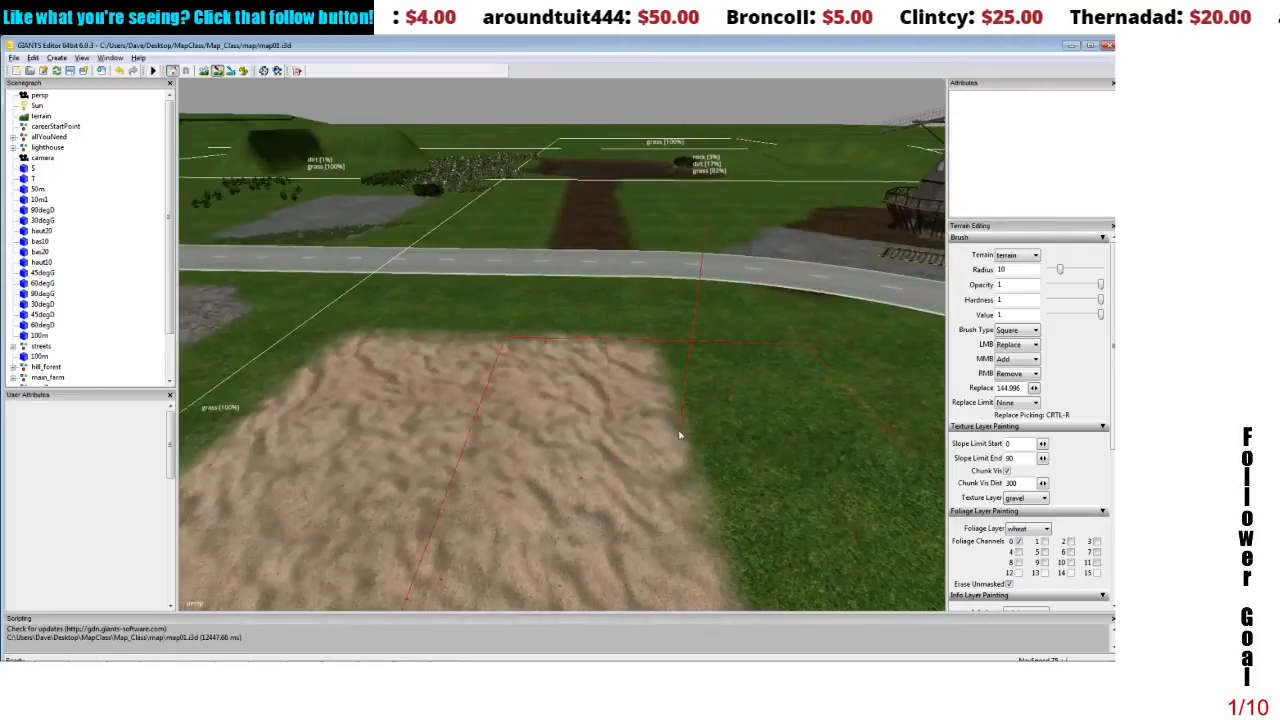
{"action": "key", "text": "Delete"}
{"action": "left_click", "coordinate": [594, 362]}
{"action": "scroll", "coordinate": [605, 385], "scroll_direction": "down", "scroll_amount": 5}
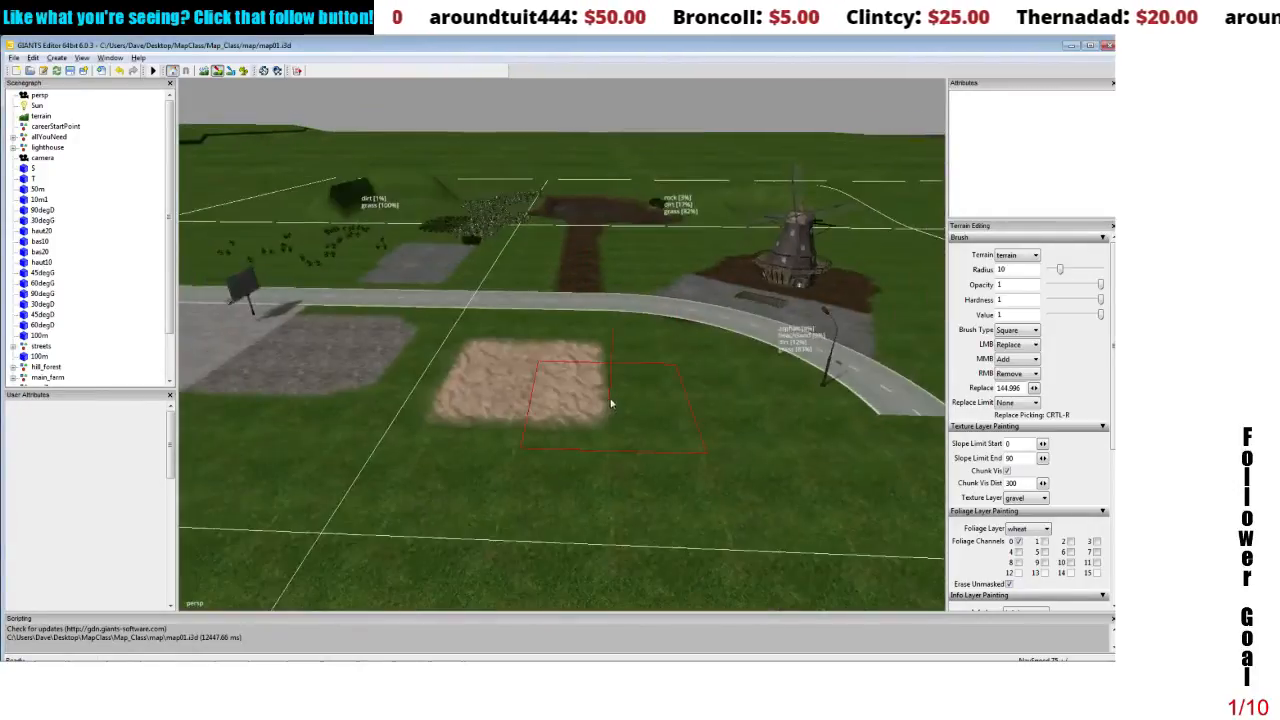
{"action": "mouse_move", "coordinate": [609, 403]}
{"action": "left_mouse_down"}
{"action": "mouse_move", "coordinate": [673, 399]}
{"action": "mouse_move", "coordinate": [683, 380]}
{"action": "mouse_move", "coordinate": [649, 383]}
{"action": "mouse_move", "coordinate": [686, 380]}
{"action": "mouse_move", "coordinate": [709, 397]}
{"action": "left_mouse_up"}
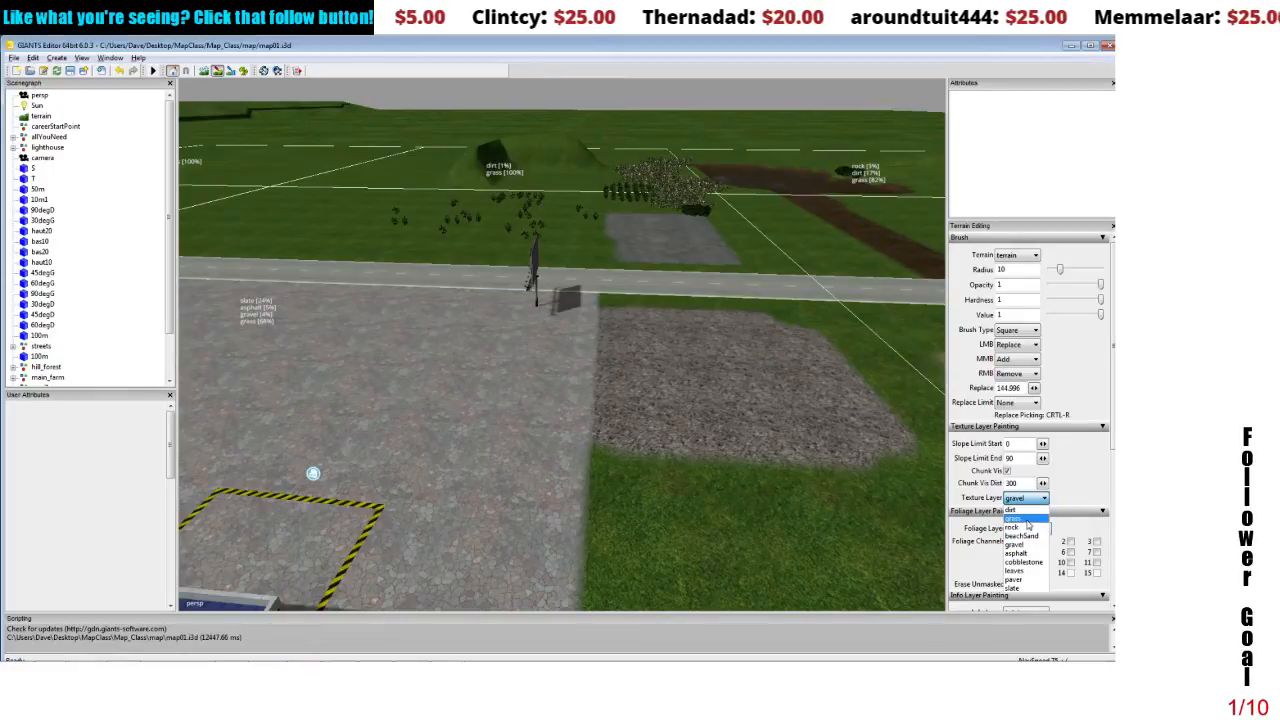
- Choose the asphalt texture layer and try to remove it from the terrain chunk at the grey patch across the road
{"action": "left_click", "coordinate": [1024, 554]}
{"action": "left_click_drag", "start_coordinate": [767, 503], "coordinate": [771, 474]}
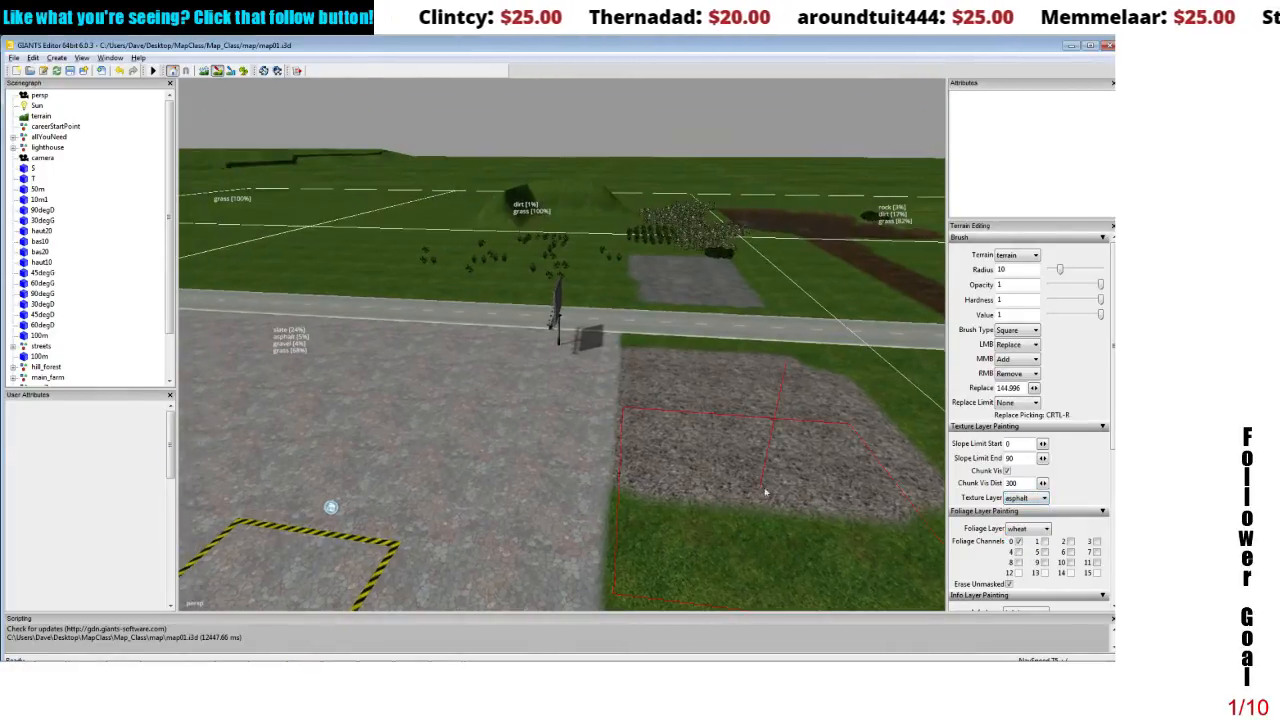
{"action": "scroll", "coordinate": [771, 474], "scroll_direction": "up", "scroll_amount": 5}
{"action": "key", "text": "Delete"}
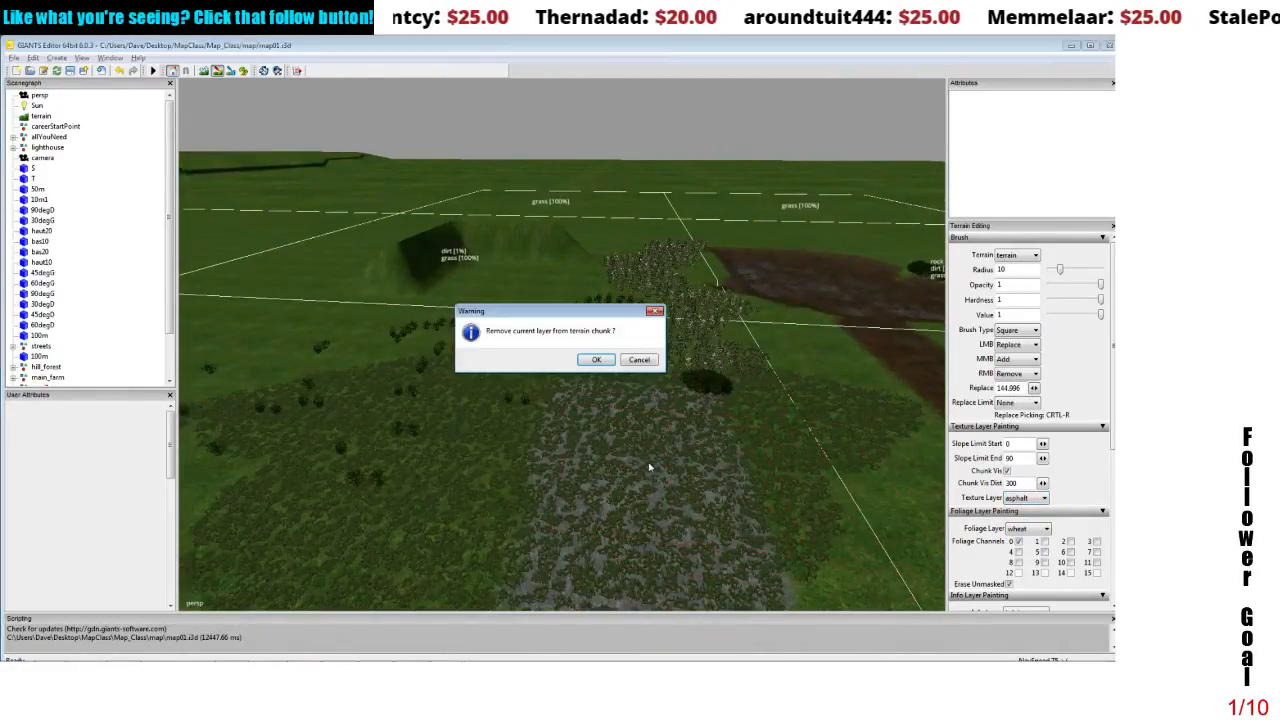
{"action": "left_click", "coordinate": [593, 364]}
{"action": "left_click_drag", "start_coordinate": [614, 420], "coordinate": [620, 449]}
- Set the terrain brush's right mouse button action to Subtract and subtract asphalt from the near part of the patch across the road
{"action": "left_click", "coordinate": [1020, 379]}
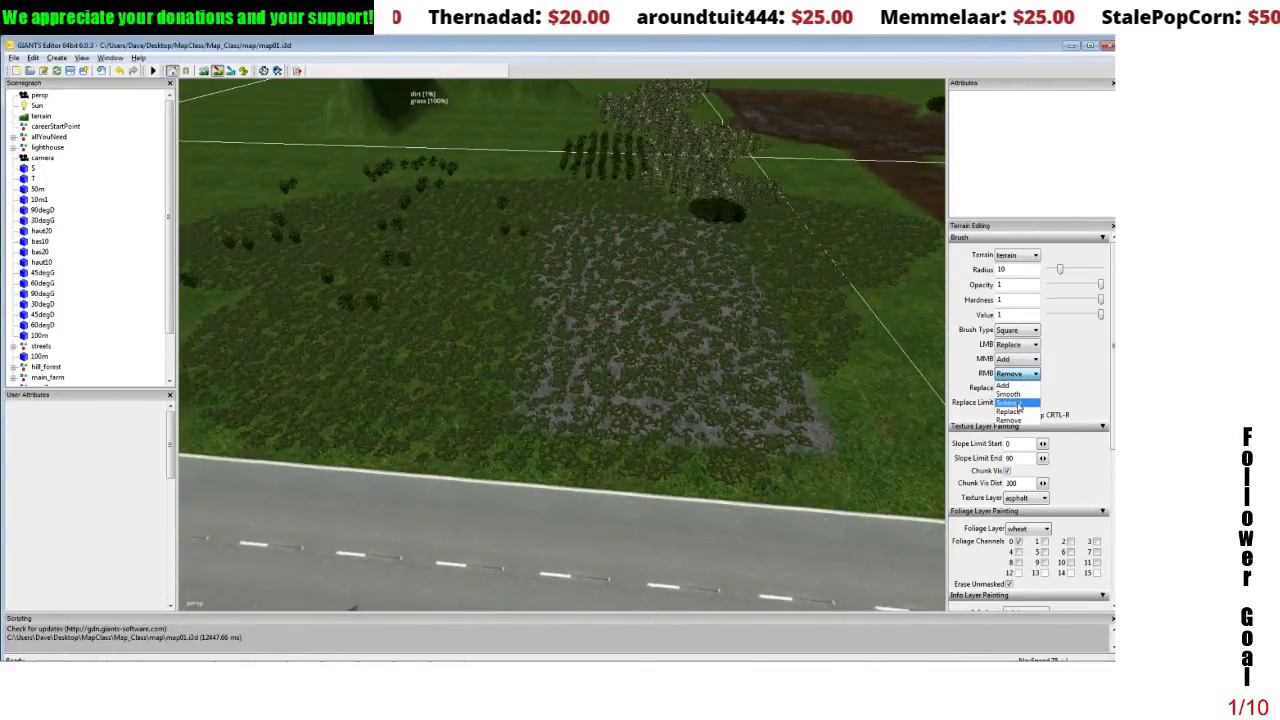
{"action": "left_click", "coordinate": [1012, 403]}
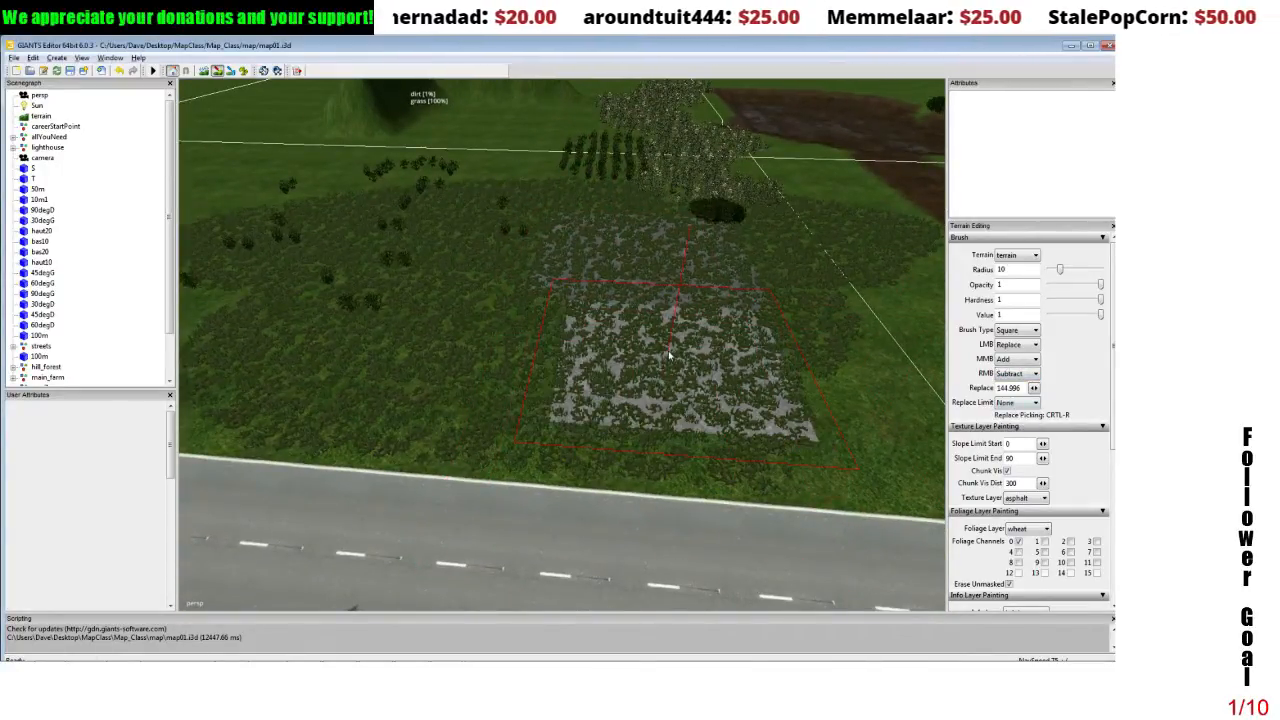
{"action": "left_click_drag", "start_coordinate": [670, 355], "coordinate": [657, 308]}
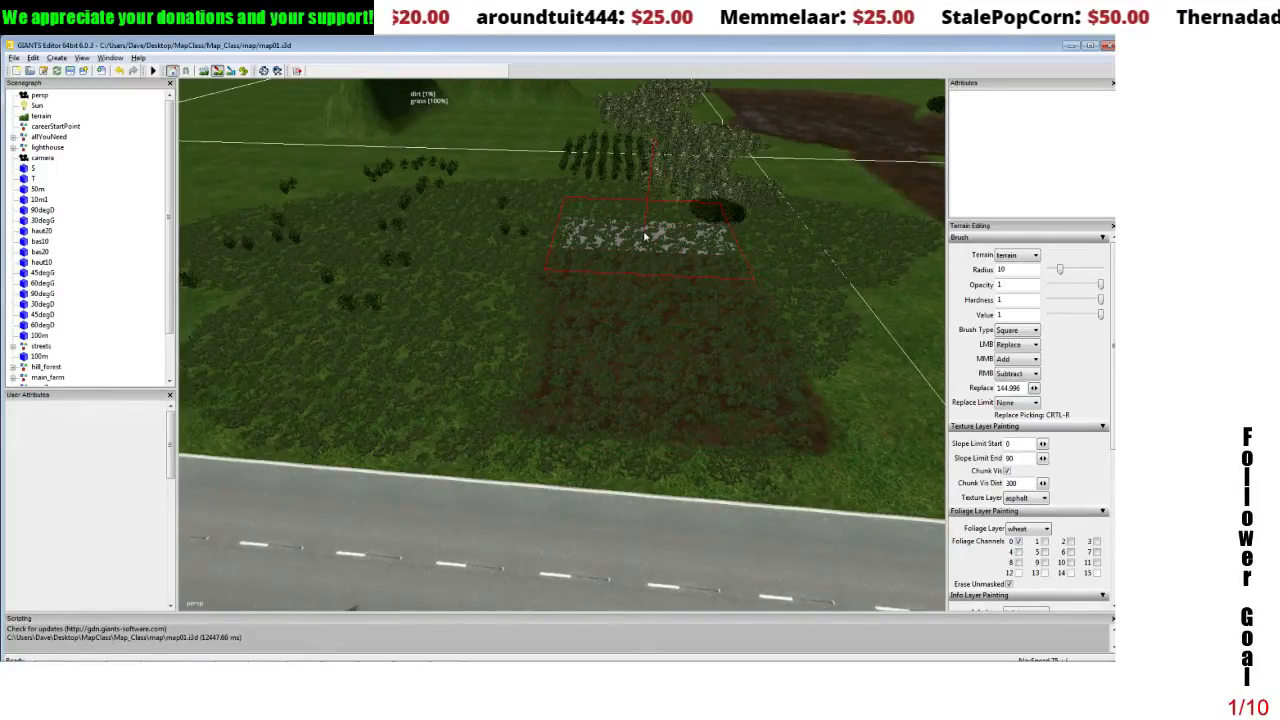
{"action": "scroll", "coordinate": [645, 236], "scroll_direction": "down", "scroll_amount": 4}
{"action": "left_click_drag", "start_coordinate": [645, 236], "coordinate": [674, 328]}
{"action": "scroll", "coordinate": [676, 322], "scroll_direction": "up", "scroll_amount": 8}
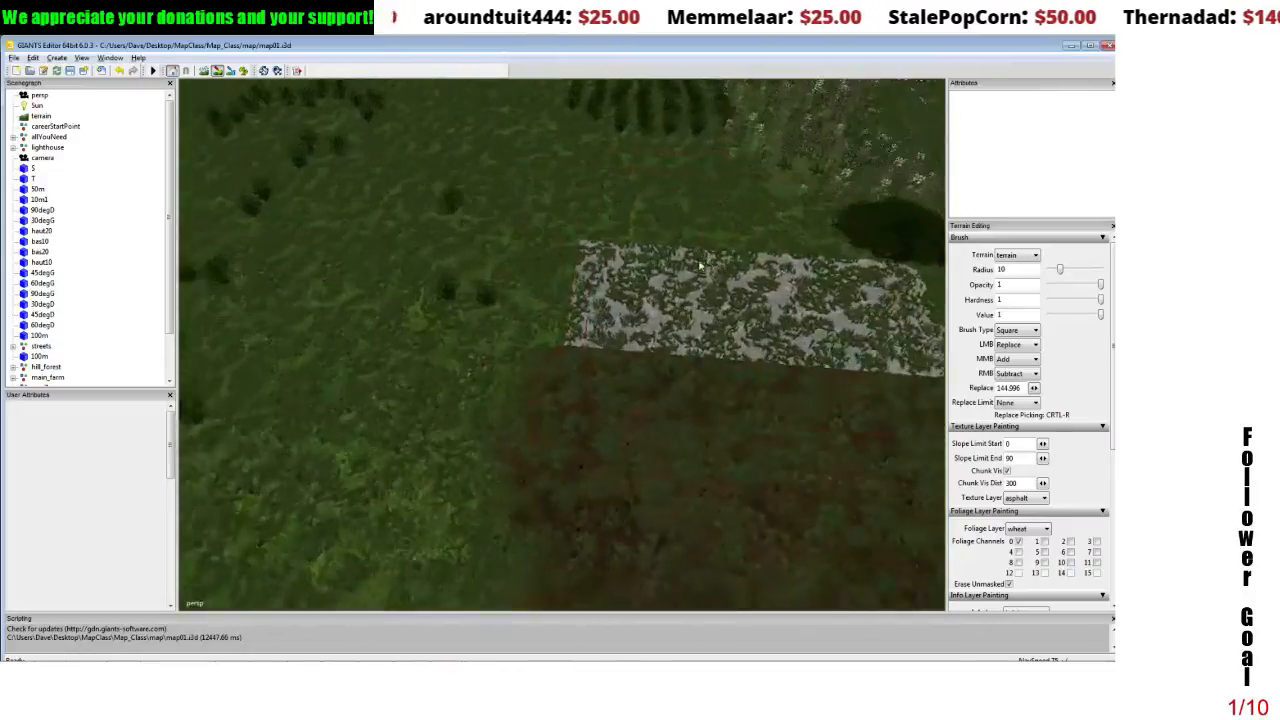
{"action": "mouse_move", "coordinate": [700, 265]}
{"action": "left_mouse_down"}
{"action": "mouse_move", "coordinate": [668, 306]}
{"action": "mouse_move", "coordinate": [671, 349]}
{"action": "mouse_move", "coordinate": [681, 294]}
{"action": "left_mouse_up"}
{"action": "scroll", "coordinate": [700, 258], "scroll_direction": "up", "scroll_amount": 4}
{"action": "scroll", "coordinate": [668, 306], "scroll_direction": "down", "scroll_amount": 10}
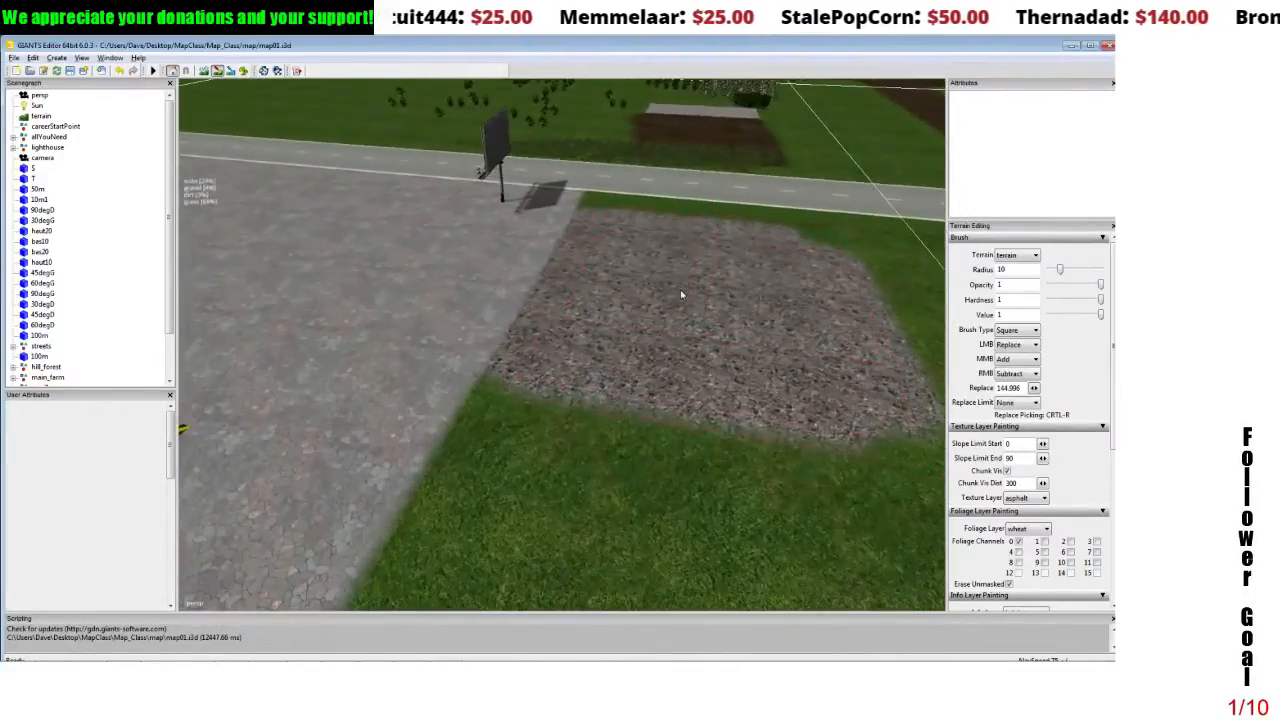
- Choose the gravel texture layer and subtract it from most of the gravel patch beside the slate yard
{"action": "scroll", "coordinate": [720, 328], "scroll_direction": "down", "scroll_amount": 3}
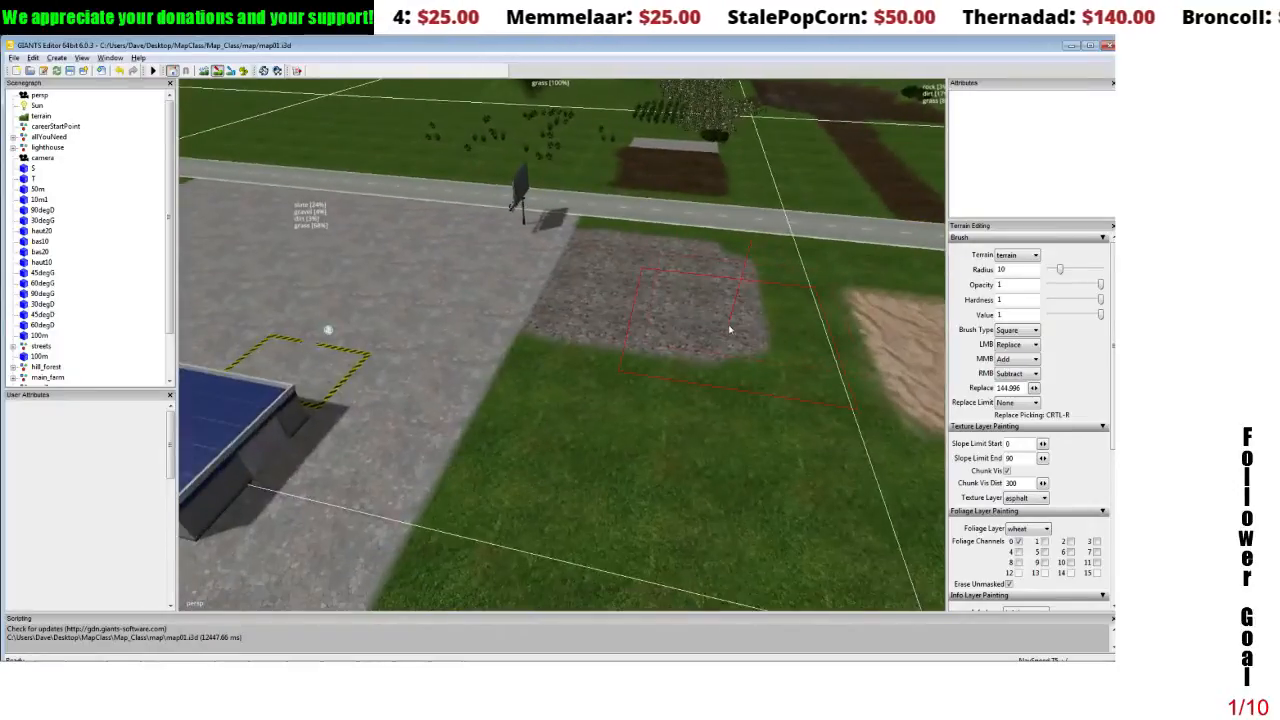
{"action": "left_click", "coordinate": [1023, 499]}
{"action": "left_click", "coordinate": [1024, 537]}
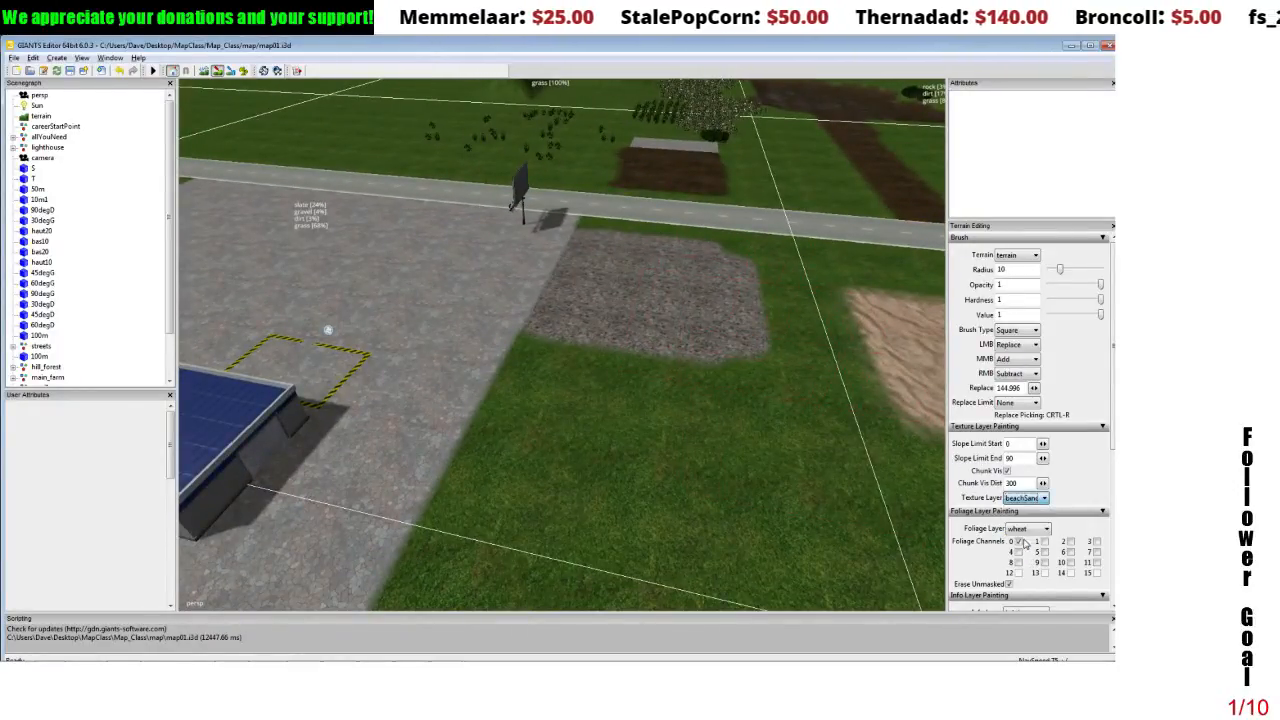
{"action": "left_click", "coordinate": [1023, 498]}
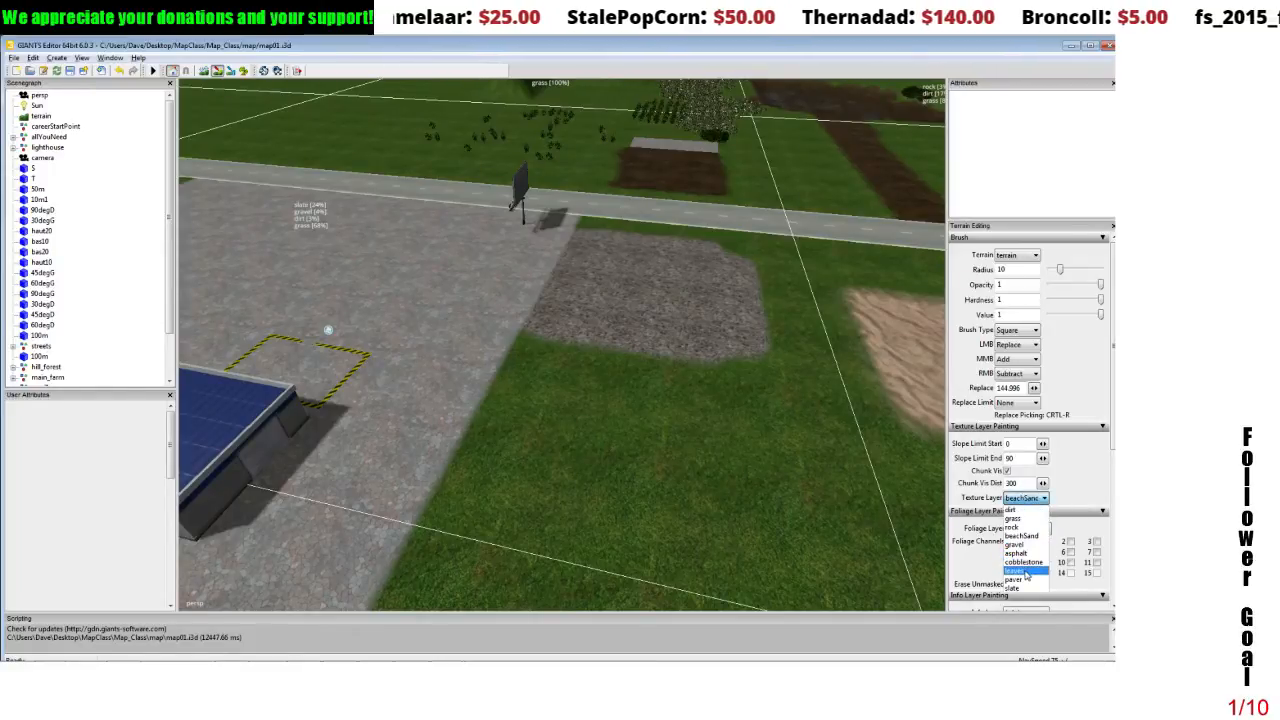
{"action": "left_click", "coordinate": [1015, 545]}
{"action": "left_click_drag", "start_coordinate": [730, 300], "coordinate": [679, 298]}
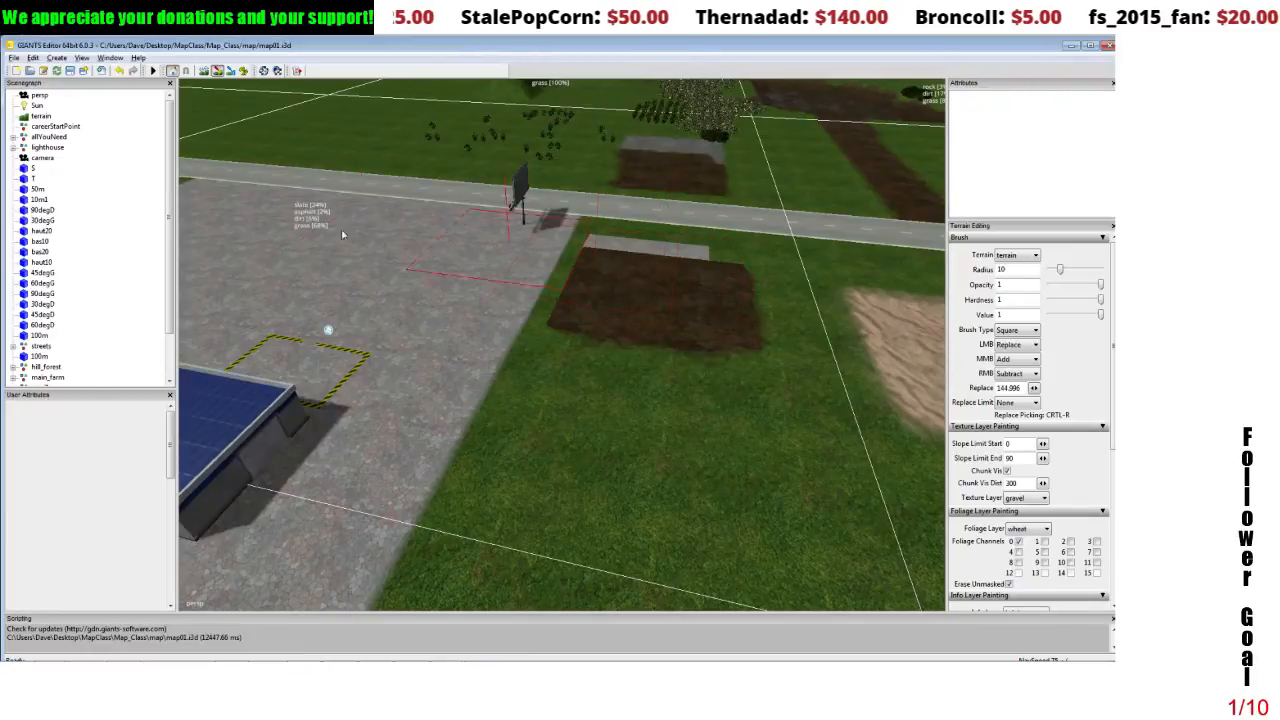
- Choose the grass texture layer and paint grass over the test patches on both sides of the road
{"action": "scroll", "coordinate": [571, 288], "scroll_direction": "up", "scroll_amount": 3}
{"action": "mouse_move", "coordinate": [571, 294]}
{"action": "left_mouse_down"}
{"action": "mouse_move", "coordinate": [647, 311]}
{"action": "mouse_move", "coordinate": [660, 272]}
{"action": "mouse_move", "coordinate": [710, 312]}
{"action": "mouse_move", "coordinate": [868, 334]}
{"action": "mouse_move", "coordinate": [754, 349]}
{"action": "mouse_move", "coordinate": [667, 339]}
{"action": "left_mouse_up"}
{"action": "scroll", "coordinate": [655, 297], "scroll_direction": "up", "scroll_amount": 2}
{"action": "scroll", "coordinate": [664, 290], "scroll_direction": "down", "scroll_amount": 3}
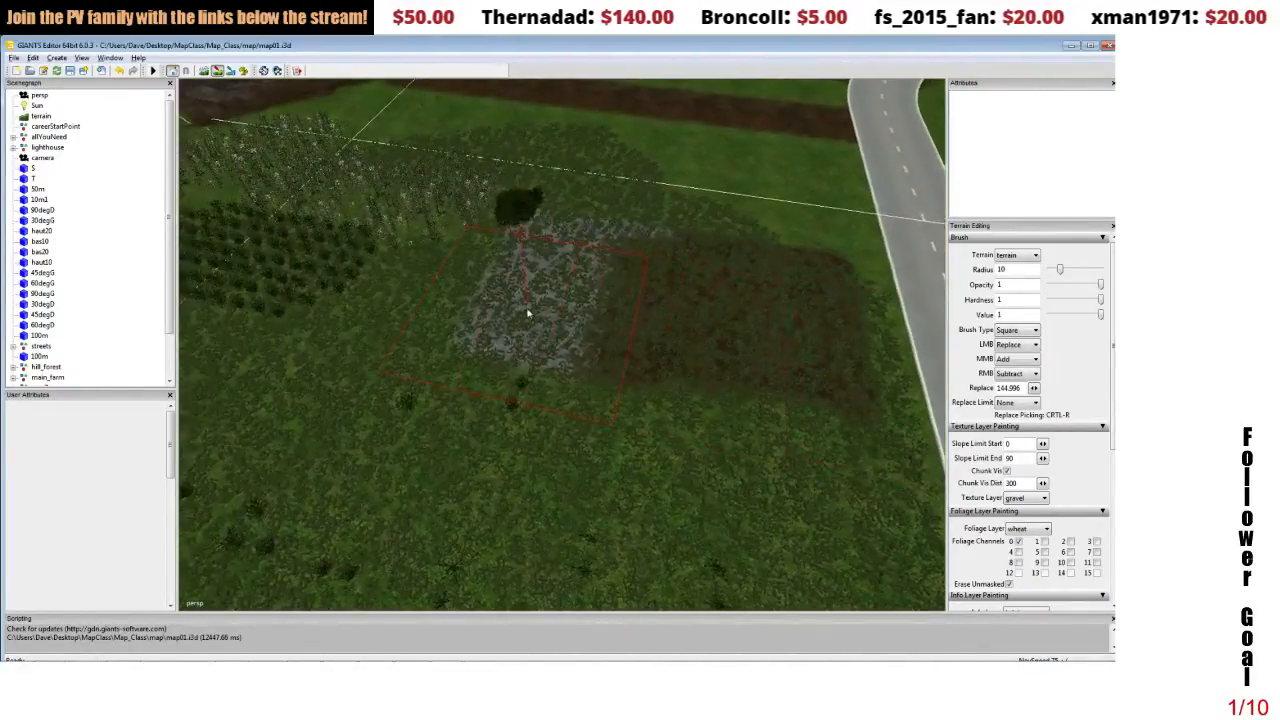
{"action": "left_click_drag", "start_coordinate": [568, 281], "coordinate": [785, 297]}
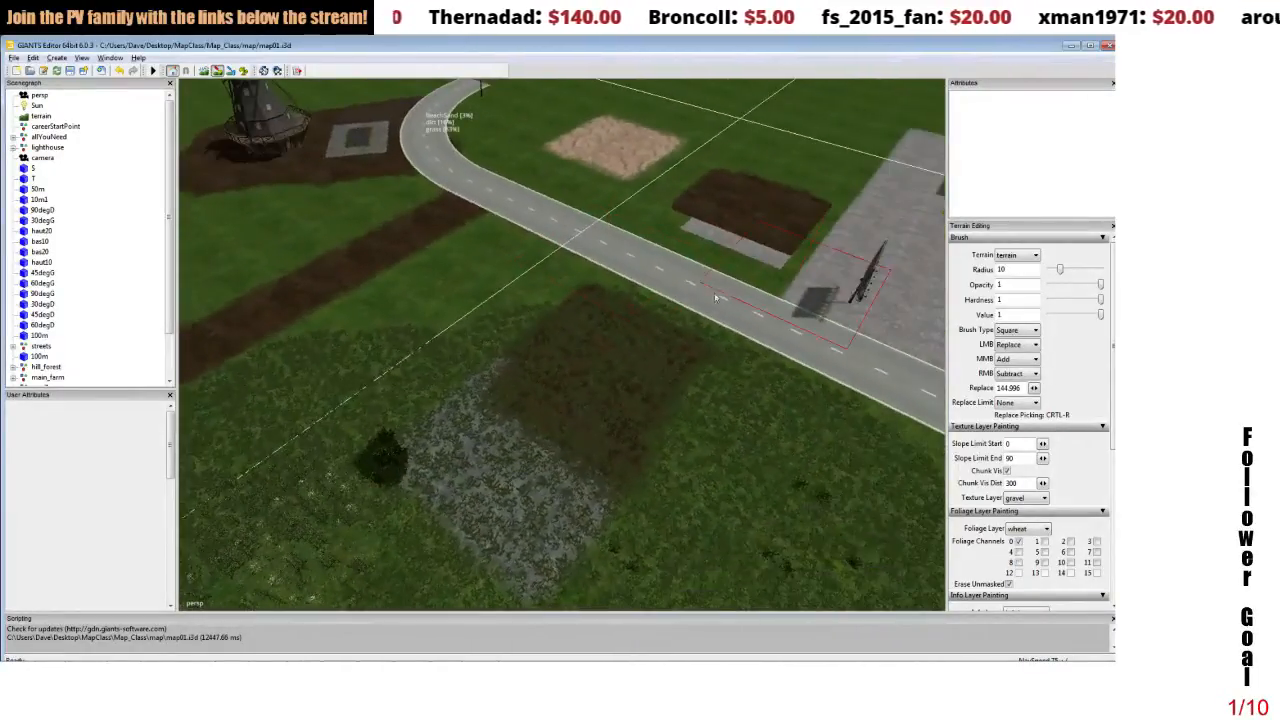
{"action": "left_click", "coordinate": [1021, 498]}
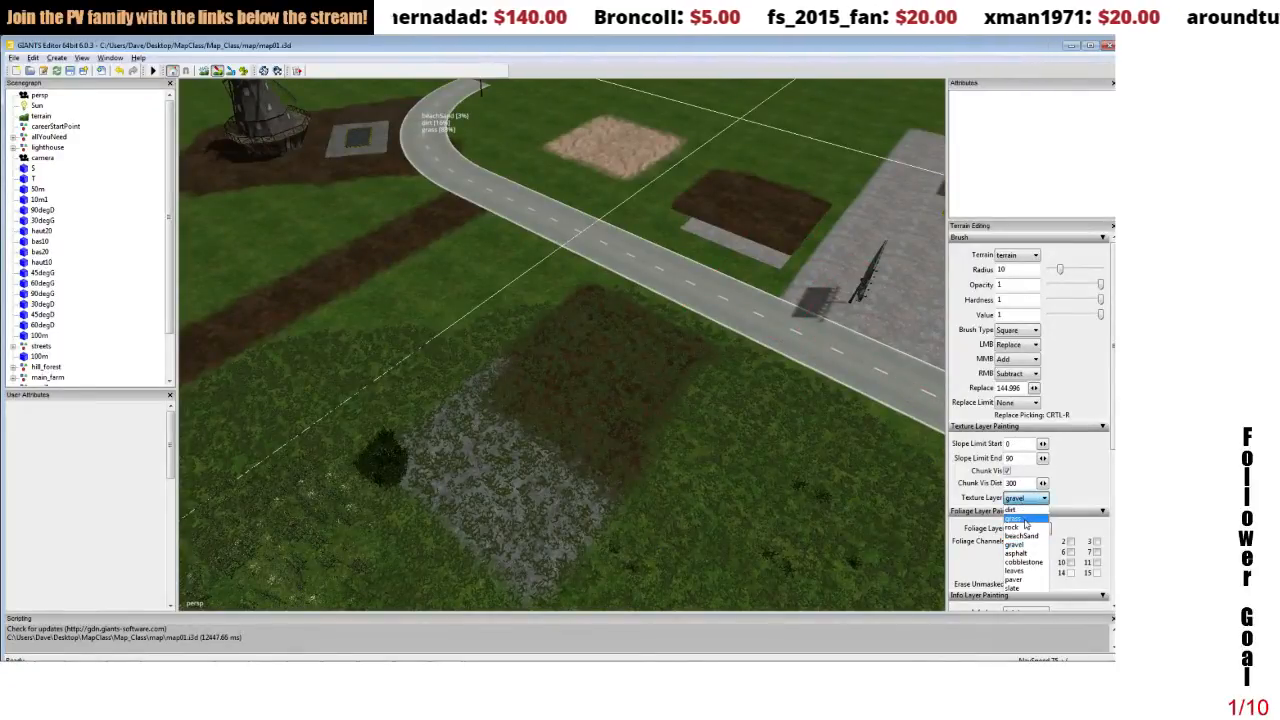
{"action": "left_click", "coordinate": [1025, 520]}
{"action": "left_click", "coordinate": [606, 363]}
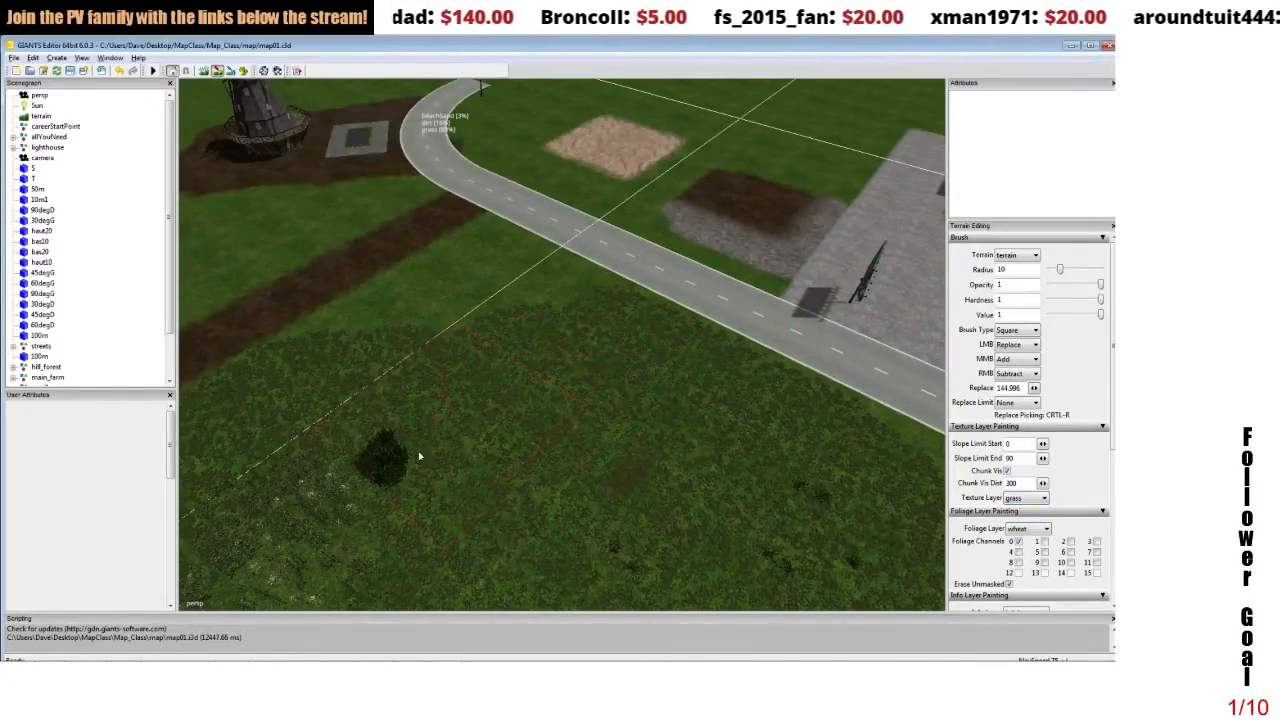
{"action": "mouse_move", "coordinate": [535, 405]}
{"action": "left_mouse_down"}
{"action": "mouse_move", "coordinate": [623, 397]}
{"action": "mouse_move", "coordinate": [614, 330]}
{"action": "mouse_move", "coordinate": [640, 283]}
{"action": "mouse_move", "coordinate": [654, 294]}
{"action": "mouse_move", "coordinate": [623, 349]}
{"action": "left_mouse_up"}
{"action": "scroll", "coordinate": [640, 380], "scroll_direction": "up", "scroll_amount": 4}
{"action": "left_click_drag", "start_coordinate": [585, 290], "coordinate": [676, 303]}
{"action": "left_click_drag", "start_coordinate": [590, 295], "coordinate": [455, 335]}
{"action": "left_click_drag", "start_coordinate": [500, 330], "coordinate": [681, 313]}
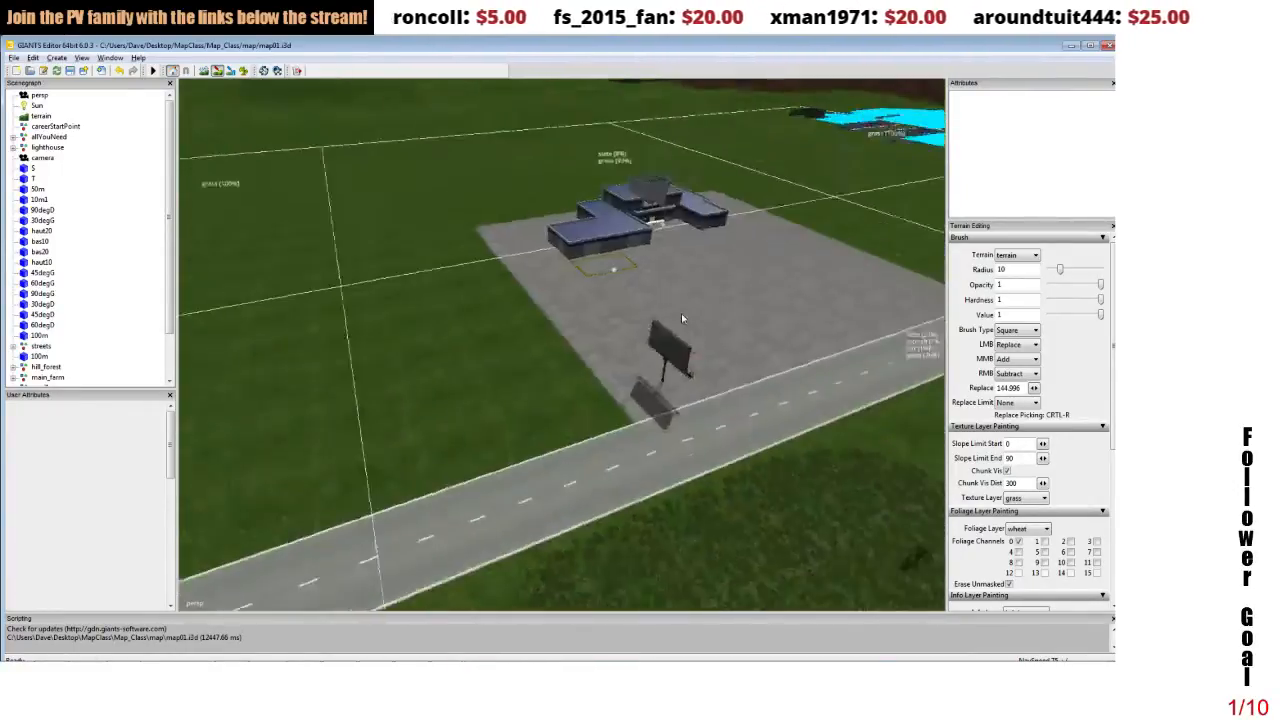
- Leave terrain painting mode and examine the slate yard, the road and the surrounding terrain from several sides
{"action": "scroll", "coordinate": [670, 345], "scroll_direction": "down", "scroll_amount": 4}
{"action": "left_click_drag", "start_coordinate": [663, 355], "coordinate": [640, 371]}
{"action": "scroll", "coordinate": [655, 440], "scroll_direction": "down", "scroll_amount": 4}
{"action": "scroll", "coordinate": [684, 375], "scroll_direction": "up", "scroll_amount": 6}
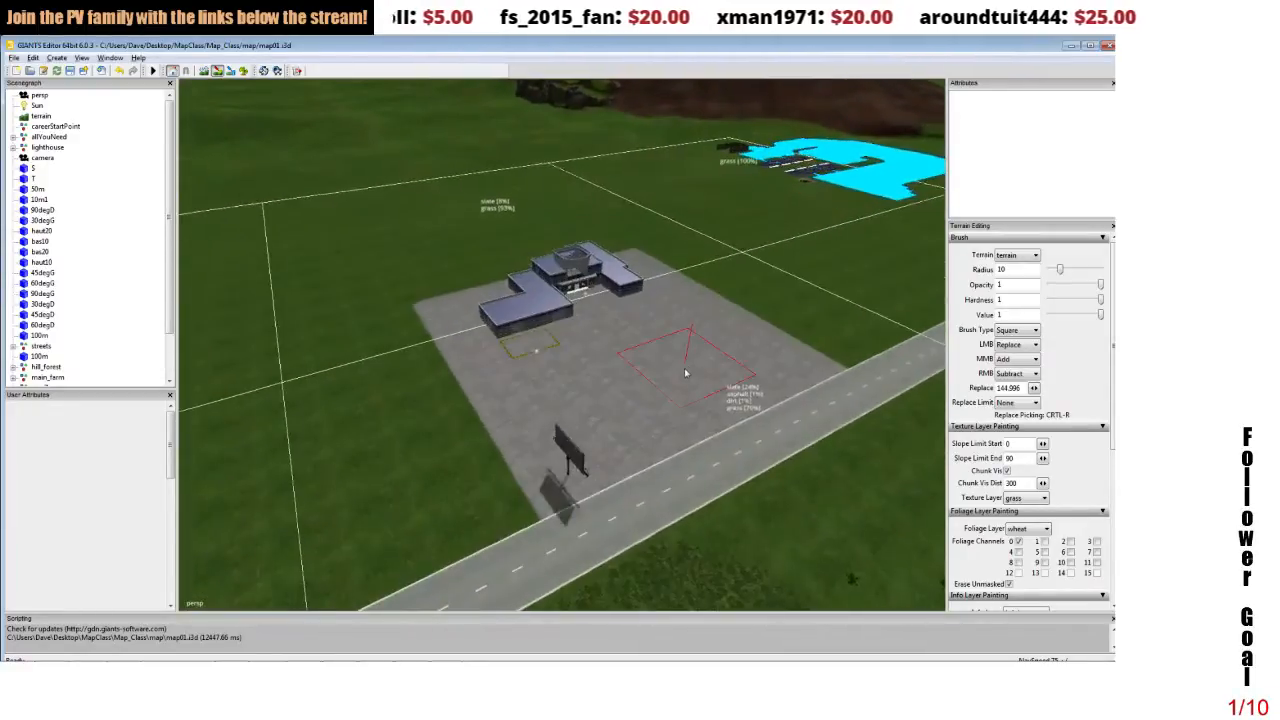
{"action": "left_click_drag", "start_coordinate": [676, 435], "coordinate": [563, 338]}
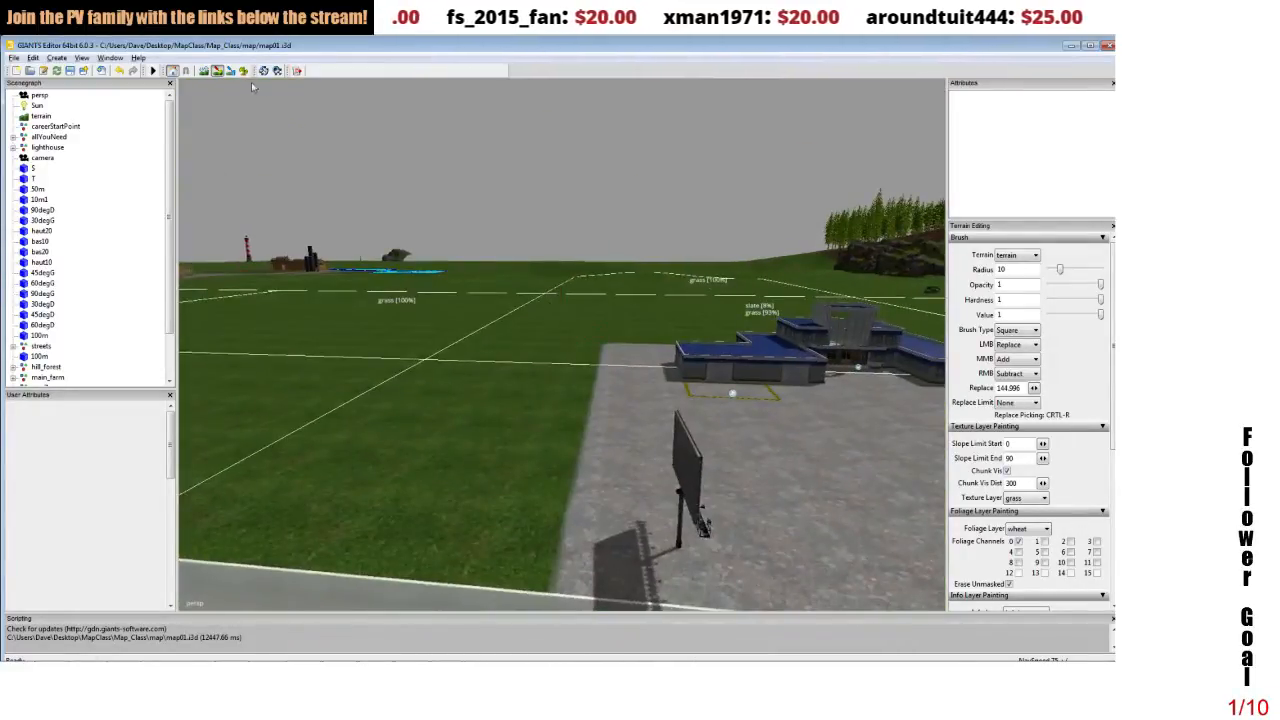
{"action": "scroll", "coordinate": [428, 306], "scroll_direction": "down", "scroll_amount": 4}
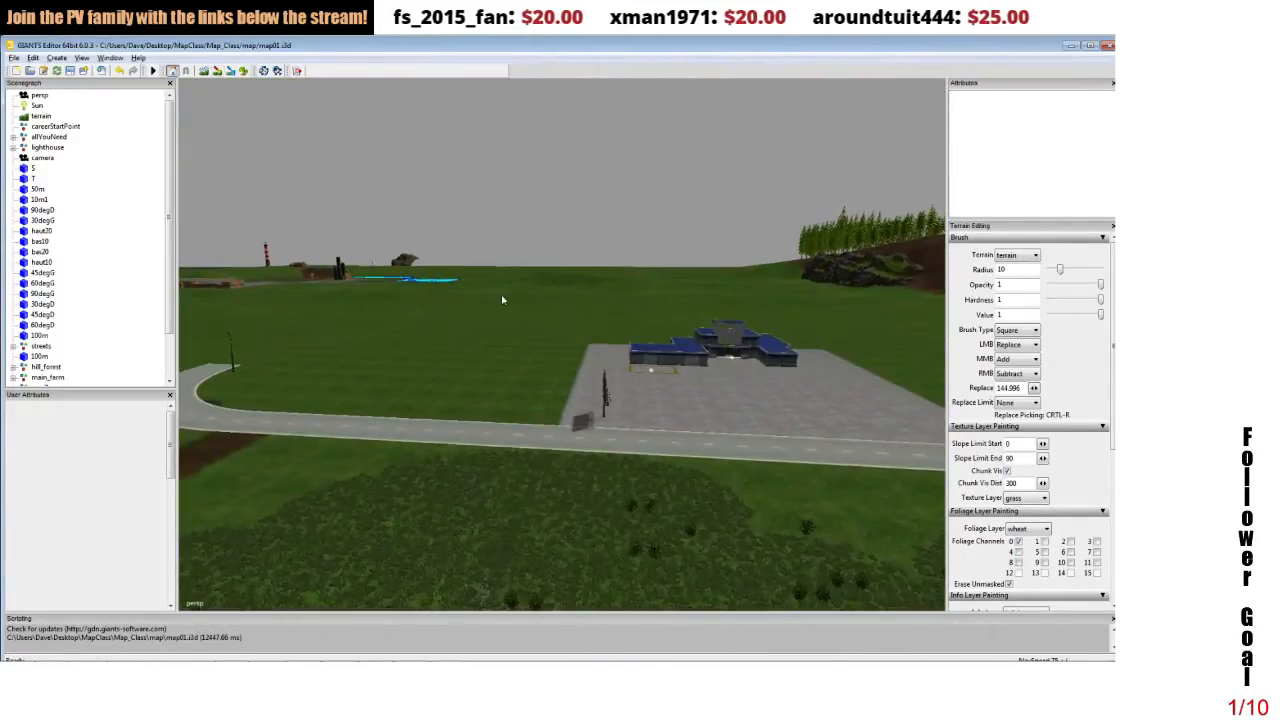
{"action": "scroll", "coordinate": [503, 320], "scroll_direction": "down", "scroll_amount": 5}
{"action": "left_click_drag", "start_coordinate": [546, 363], "coordinate": [658, 461]}
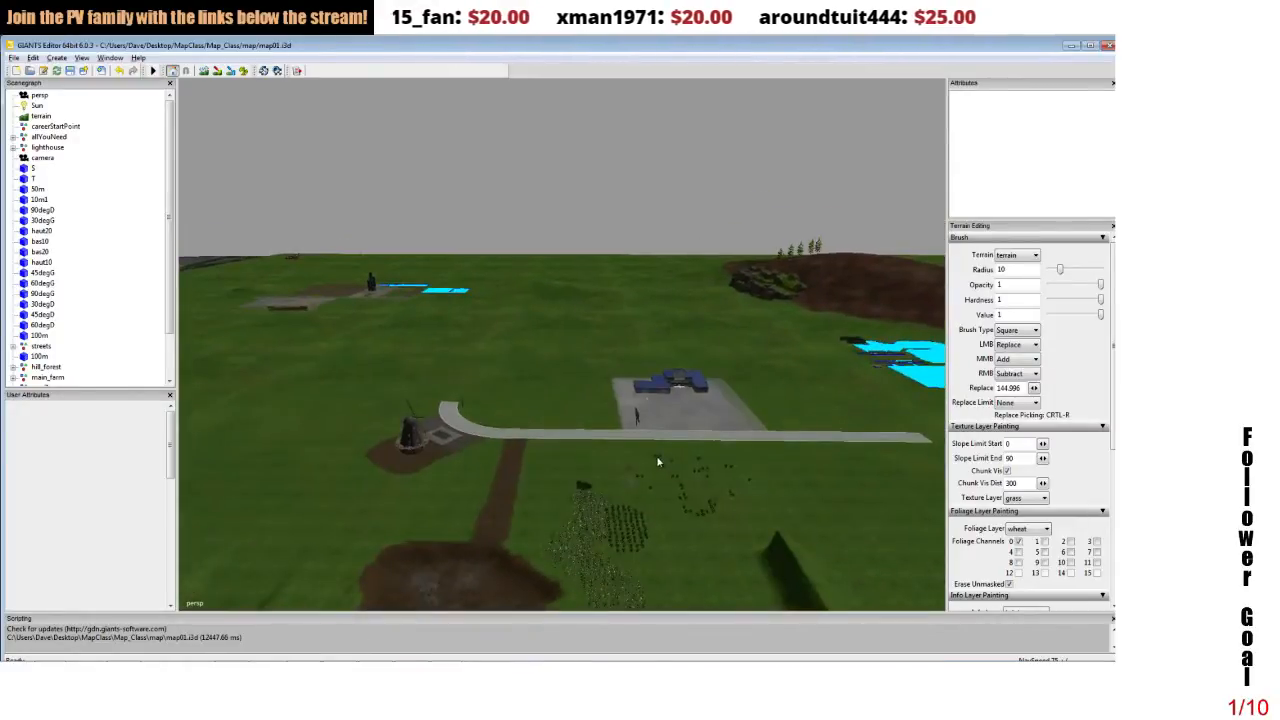
{"action": "mouse_move", "coordinate": [674, 400]}
{"action": "left_mouse_down"}
{"action": "mouse_move", "coordinate": [677, 558]}
{"action": "mouse_move", "coordinate": [671, 440]}
{"action": "mouse_move", "coordinate": [705, 294]}
{"action": "mouse_move", "coordinate": [697, 466]}
{"action": "mouse_move", "coordinate": [772, 421]}
{"action": "mouse_move", "coordinate": [759, 380]}
{"action": "mouse_move", "coordinate": [806, 397]}
{"action": "mouse_move", "coordinate": [764, 403]}
{"action": "mouse_move", "coordinate": [783, 383]}
{"action": "mouse_move", "coordinate": [766, 466]}
{"action": "left_mouse_up"}
{"action": "left_click_drag", "start_coordinate": [766, 400], "coordinate": [783, 311]}
{"action": "mouse_move", "coordinate": [718, 500]}
{"action": "left_mouse_down"}
{"action": "mouse_move", "coordinate": [715, 431]}
{"action": "mouse_move", "coordinate": [746, 372]}
{"action": "mouse_move", "coordinate": [803, 357]}
{"action": "mouse_move", "coordinate": [780, 350]}
{"action": "mouse_move", "coordinate": [814, 410]}
{"action": "mouse_move", "coordinate": [706, 443]}
{"action": "mouse_move", "coordinate": [713, 482]}
{"action": "left_mouse_up"}
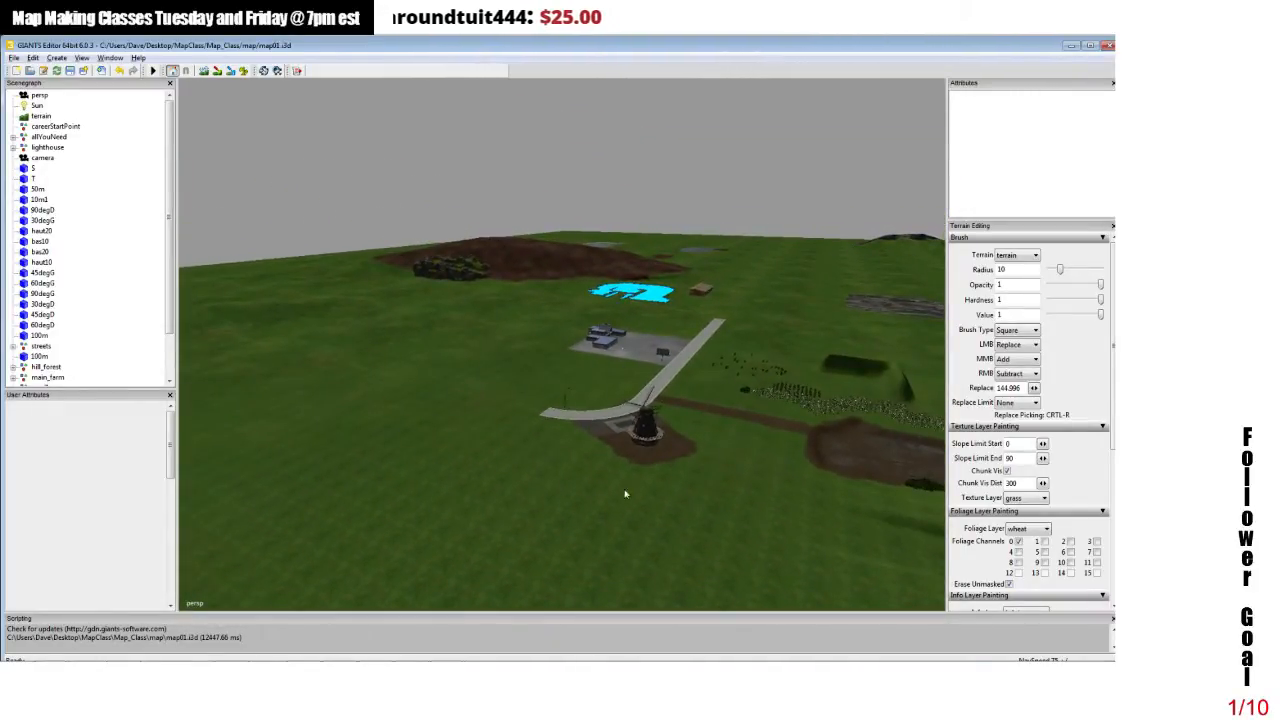
{"action": "scroll", "coordinate": [628, 492], "scroll_direction": "up", "scroll_amount": 6}
{"action": "left_click_drag", "start_coordinate": [671, 406], "coordinate": [655, 594]}
{"action": "left_click_drag", "start_coordinate": [650, 478], "coordinate": [644, 365]}
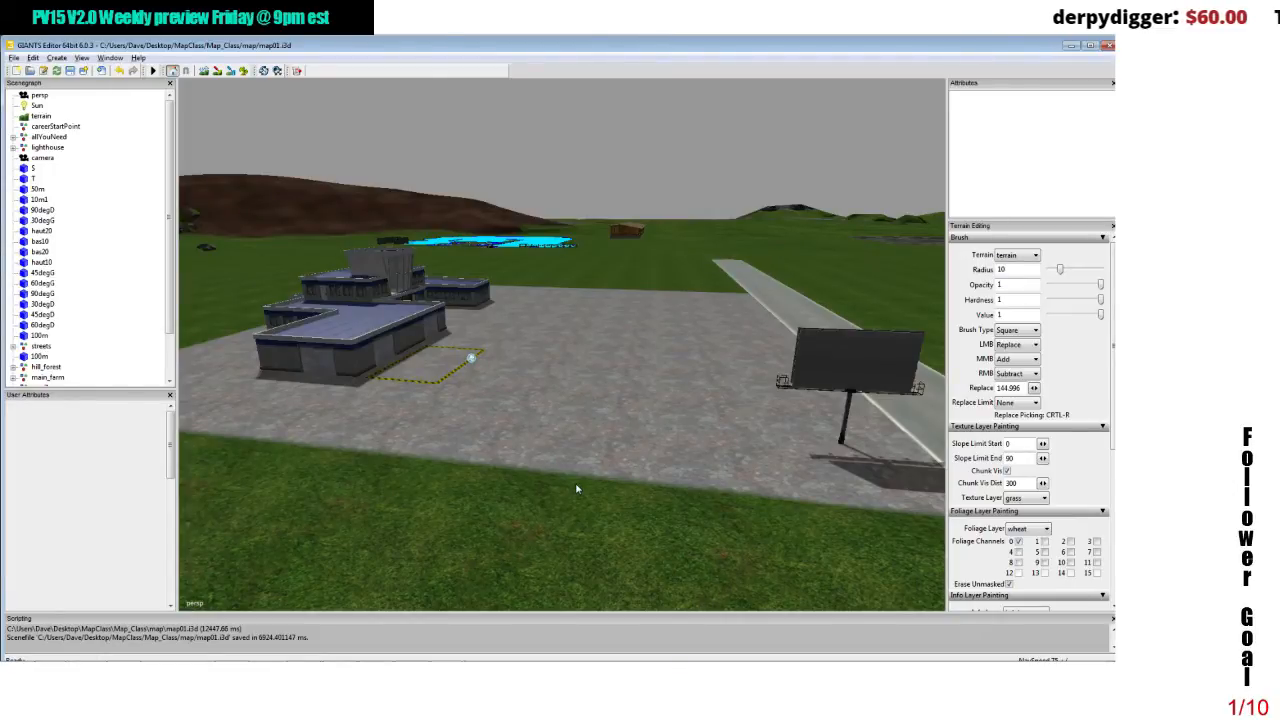
- Launch Farming Simulator 15 to test the map in the game
{"action": "mouse_move", "coordinate": [591, 663]}
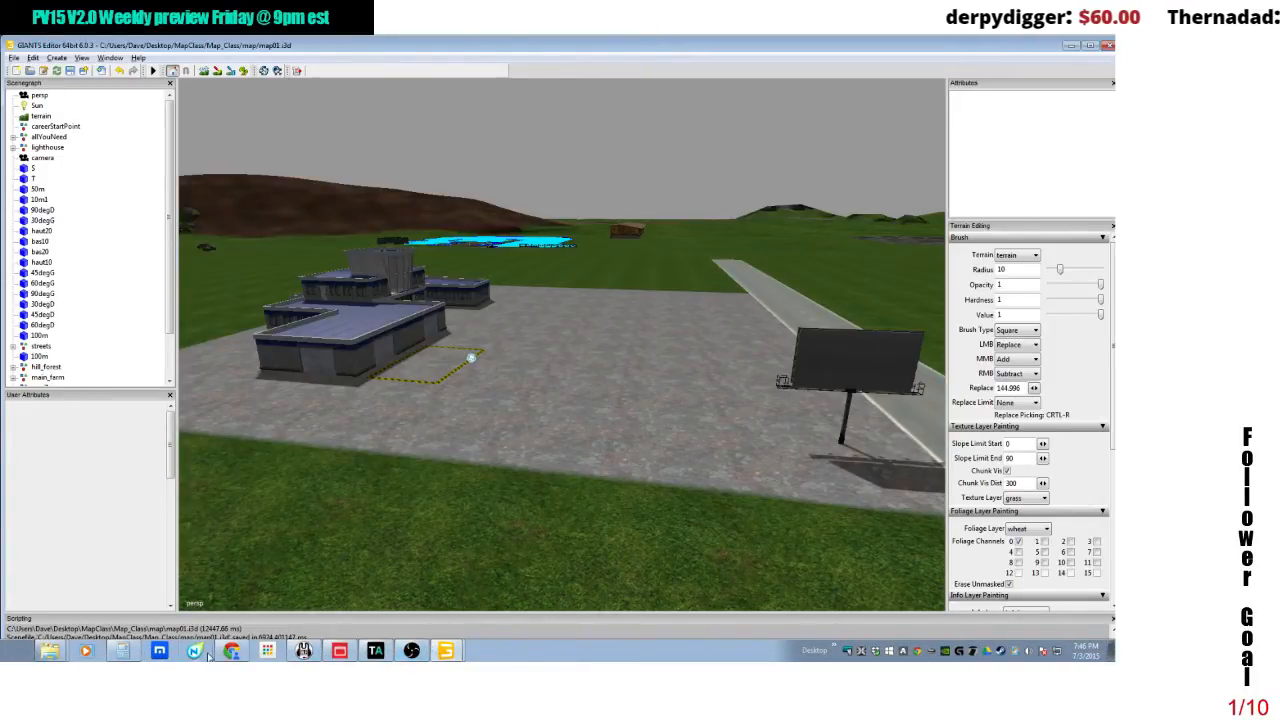
{"action": "left_click", "coordinate": [18, 651]}
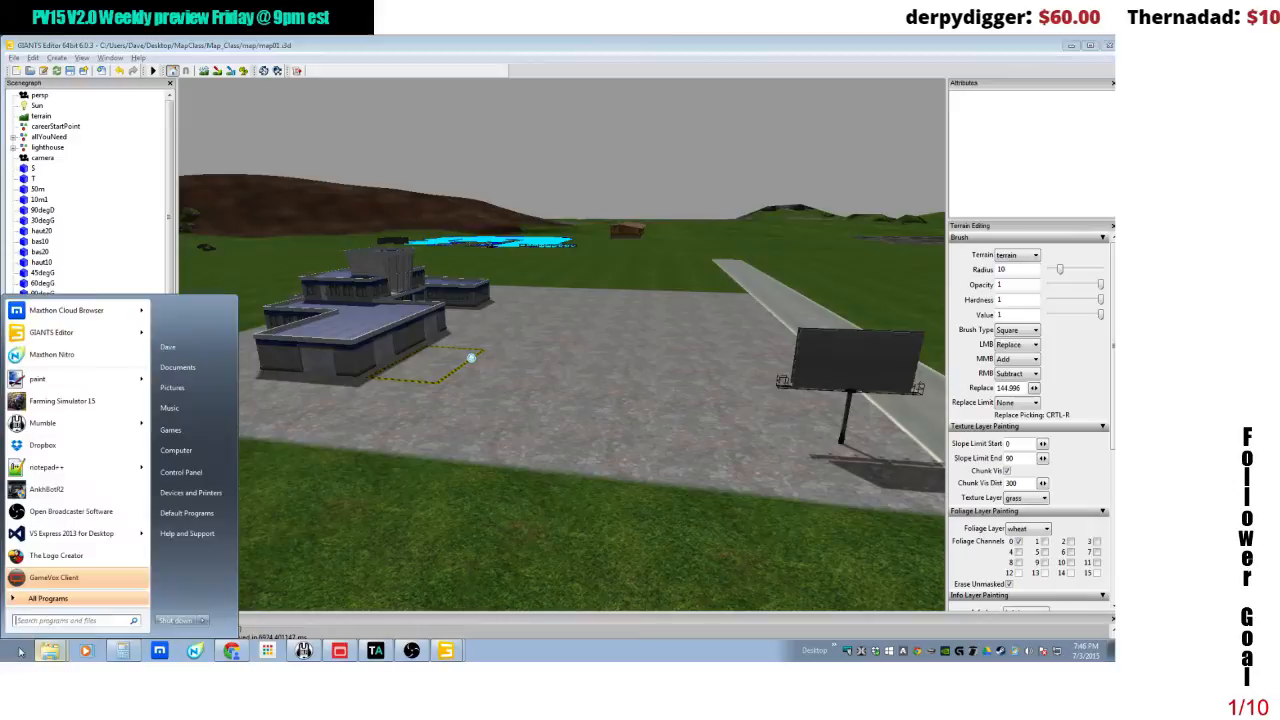
{"action": "left_click", "coordinate": [94, 405]}
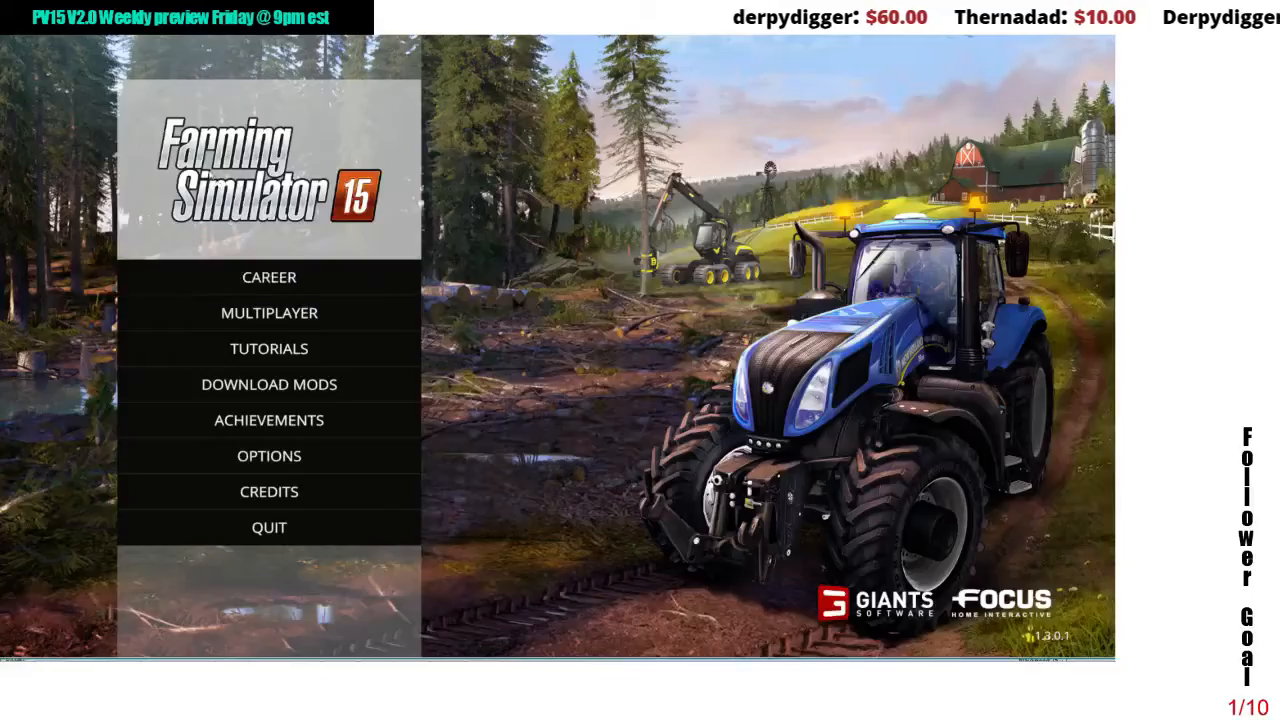
- Start a new career in an unused savegame slot on Easy difficulty with the Sample Mod Map
{"action": "left_click", "coordinate": [238, 268]}
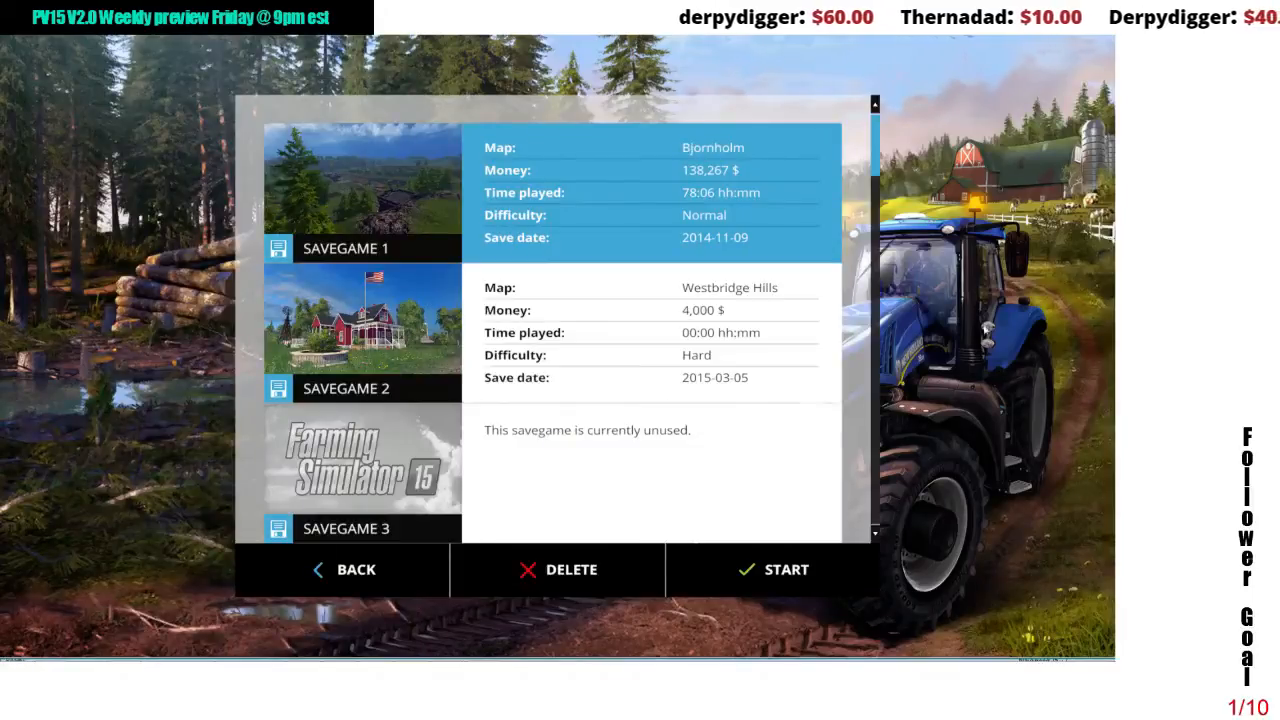
{"action": "left_click_drag", "start_coordinate": [878, 160], "coordinate": [885, 348]}
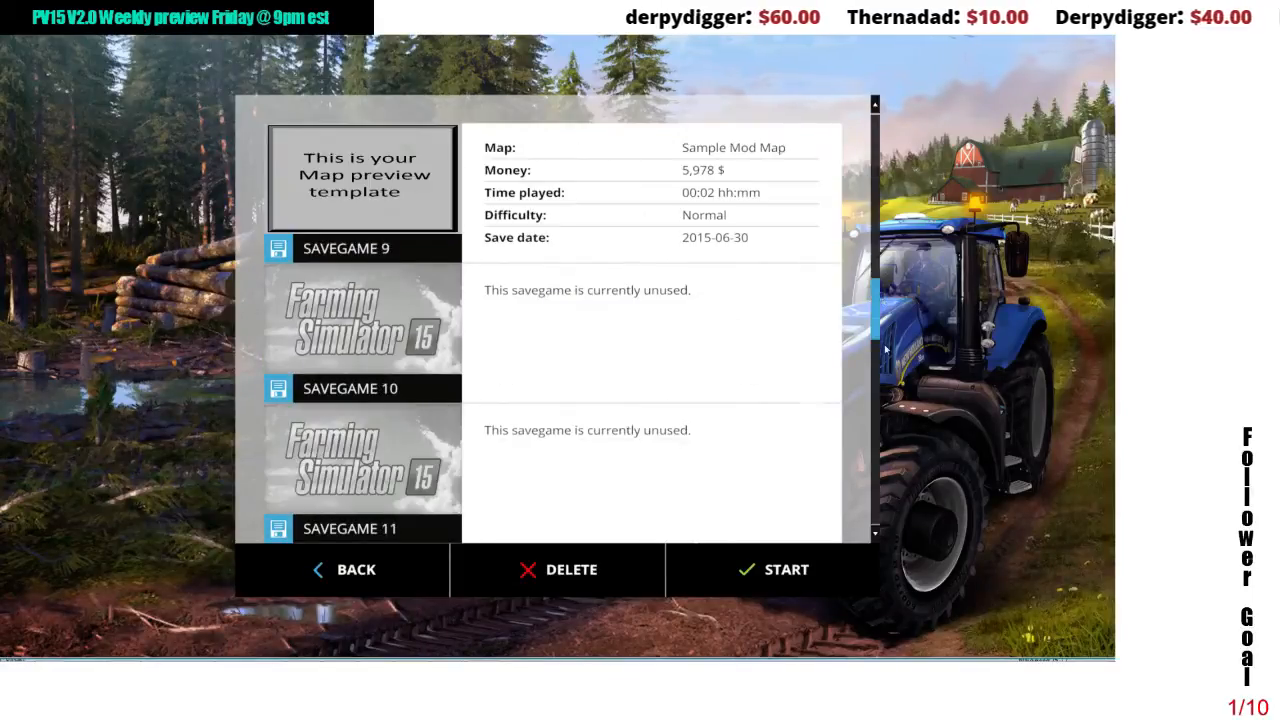
{"action": "left_click", "coordinate": [786, 569]}
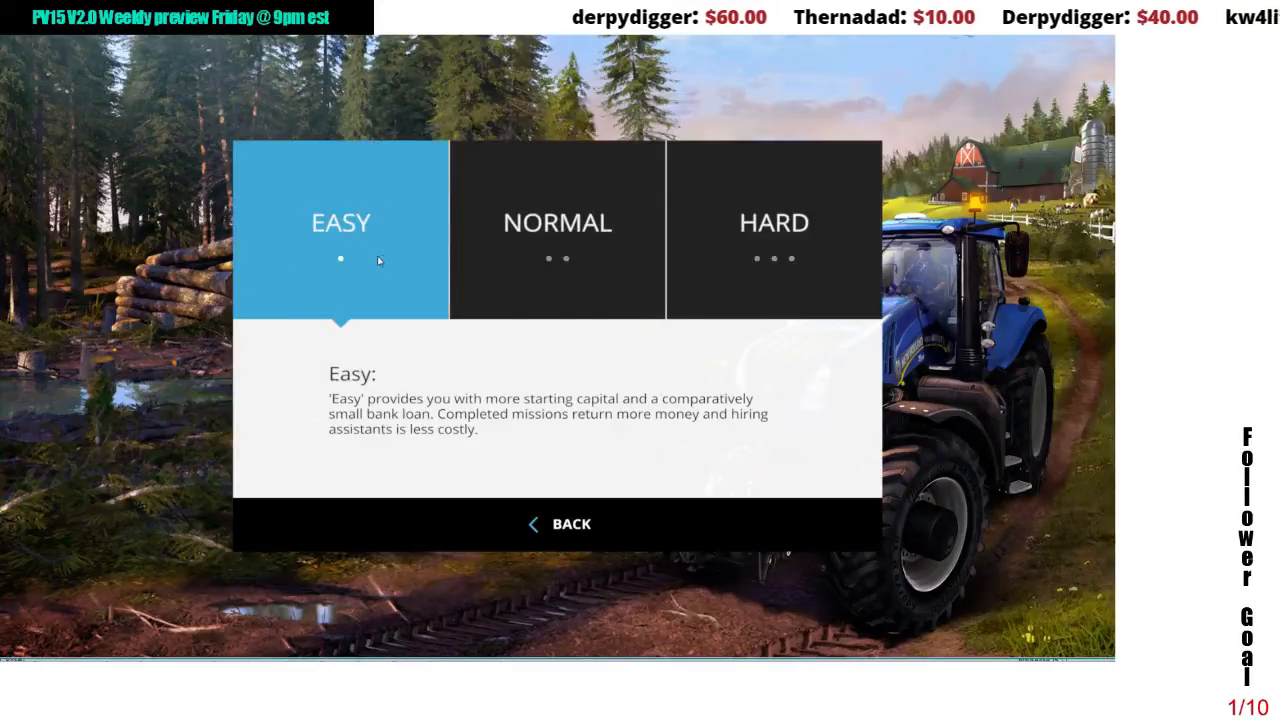
{"action": "left_click", "coordinate": [397, 283]}
{"action": "left_click", "coordinate": [591, 471]}
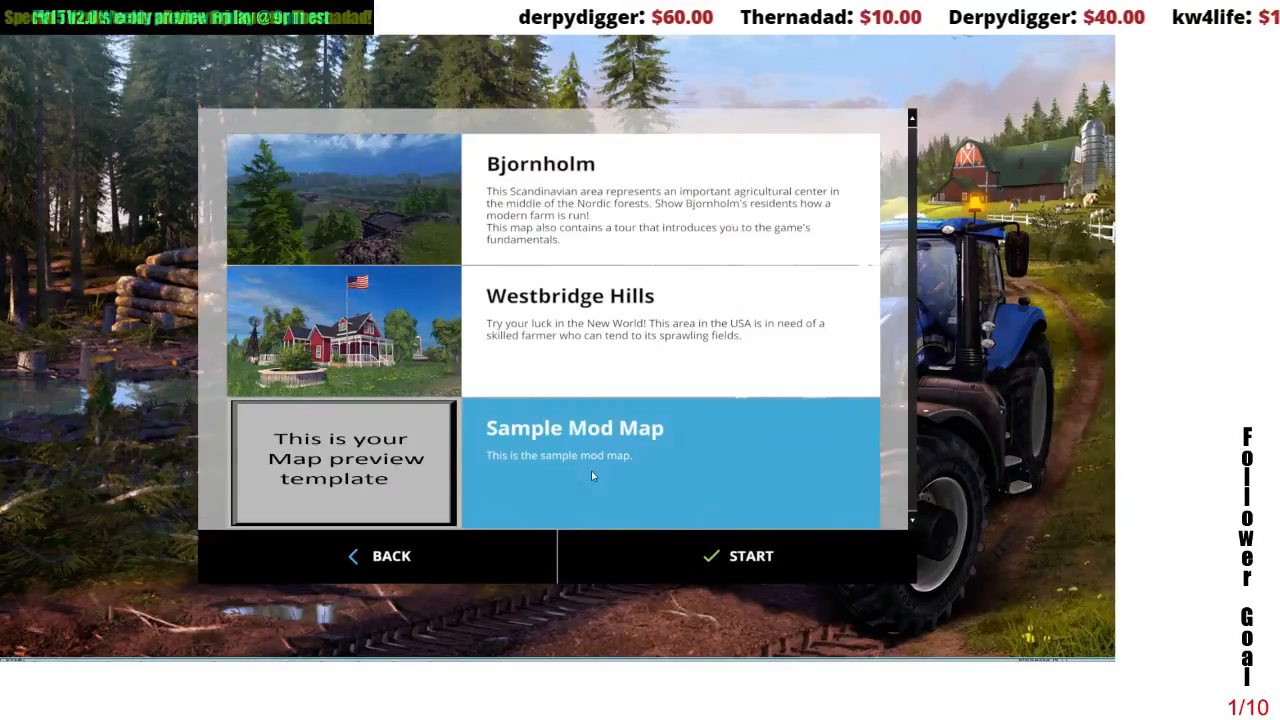
{"action": "left_click", "coordinate": [689, 562]}
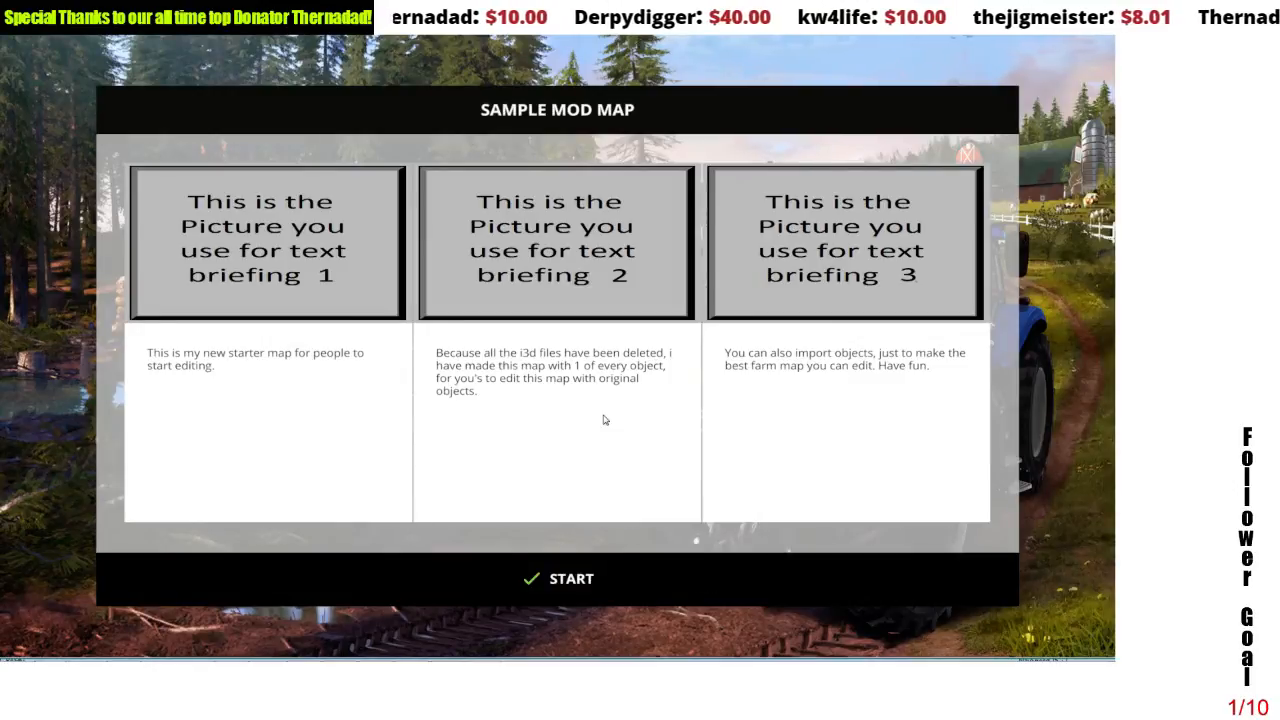
- Start the Sample Mod Map, decline the guided tour and dismiss the tour notice
{"action": "left_click", "coordinate": [598, 576]}
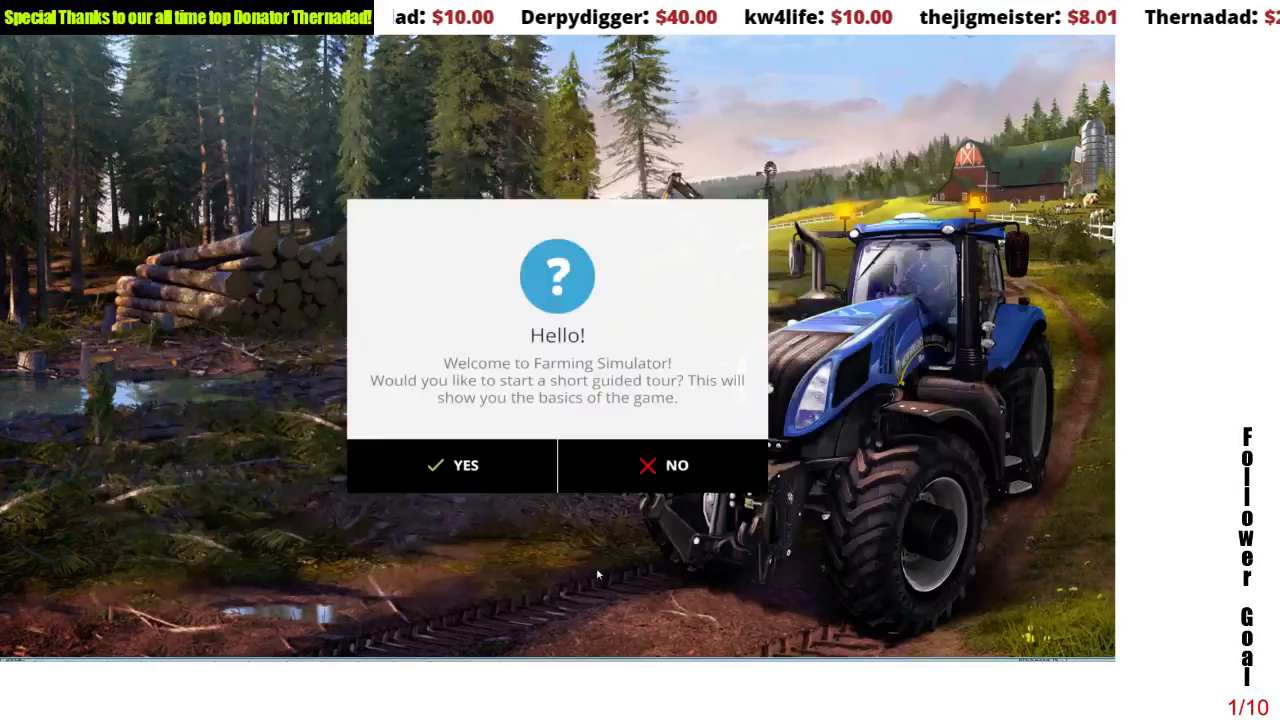
{"action": "left_click", "coordinate": [664, 465]}
{"action": "left_click", "coordinate": [558, 620]}
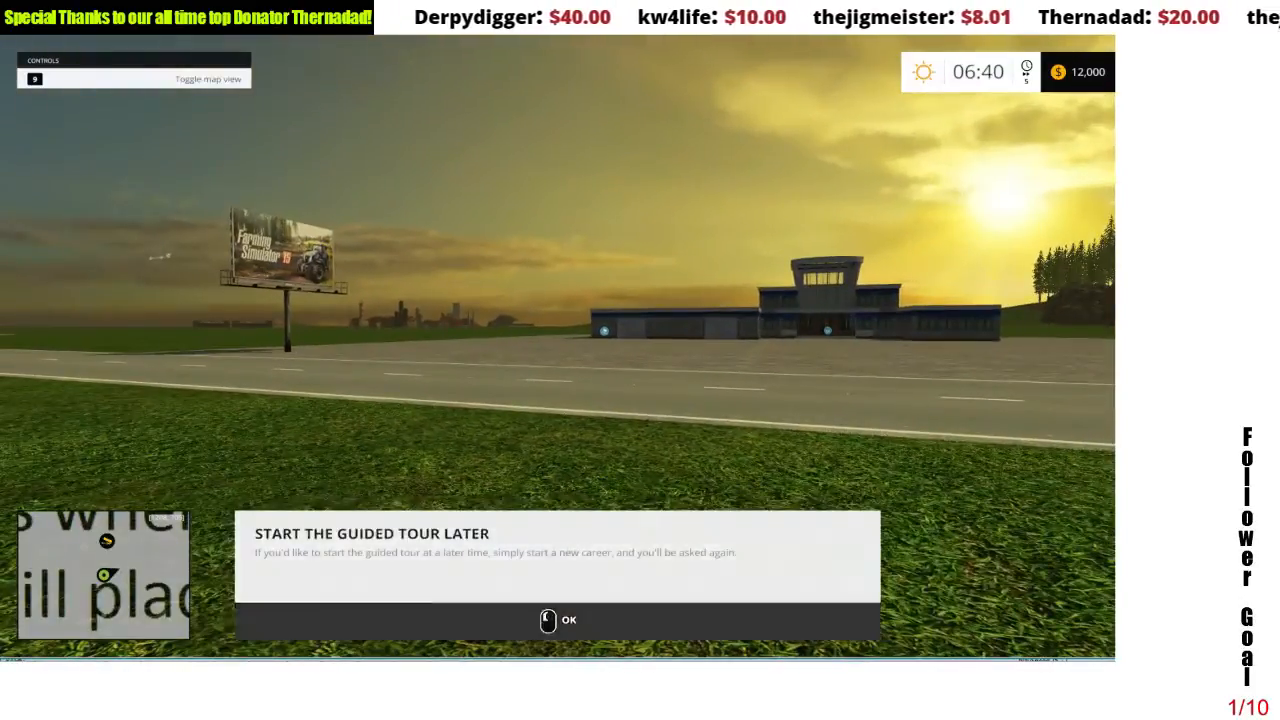
{"action": "left_click", "coordinate": [558, 620]}
- Walk from the spawn point across the road onto the slate yard and examine the new ground texture in the game
{"action": "key", "text": "w"}
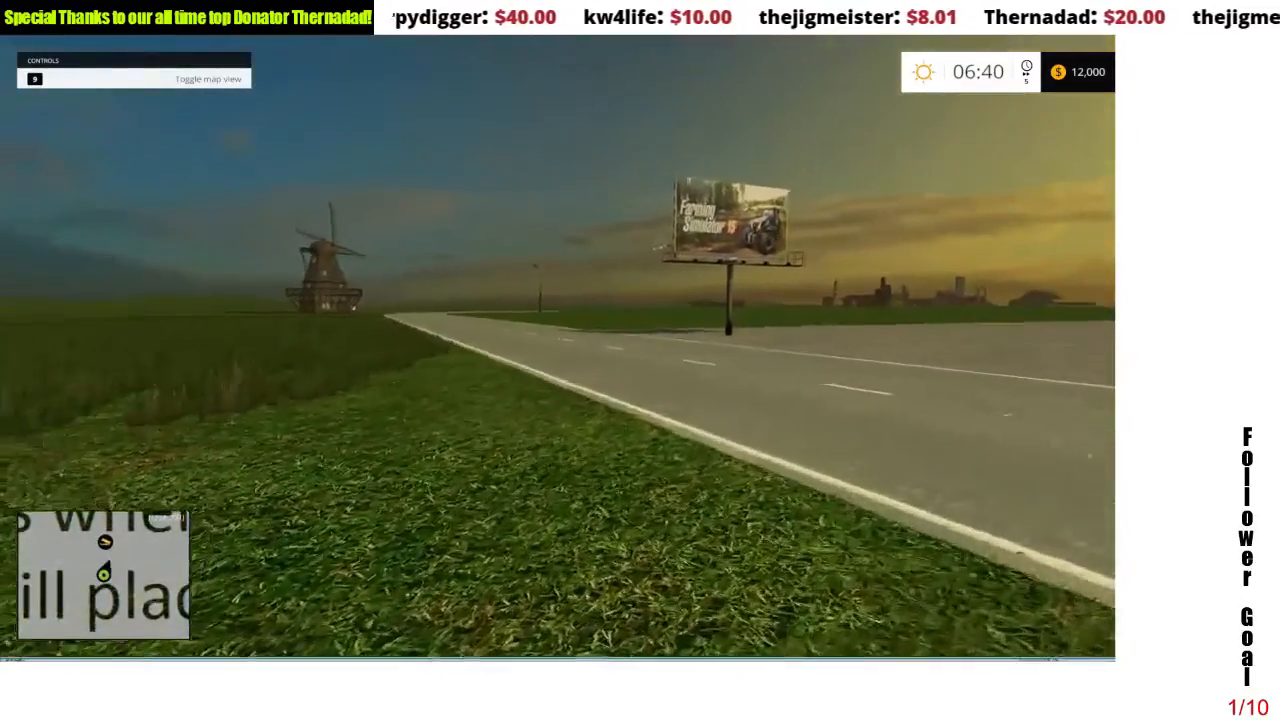
{"action": "key", "text": "w"}
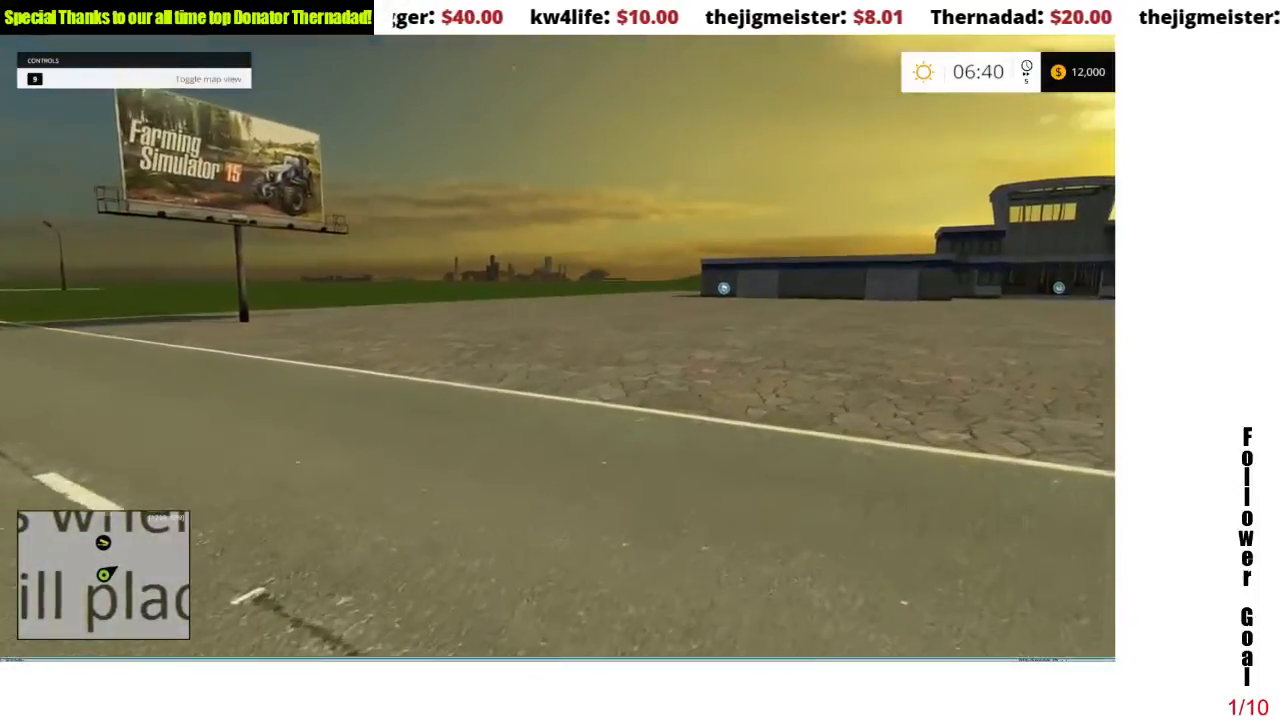
{"action": "key", "text": "w"}
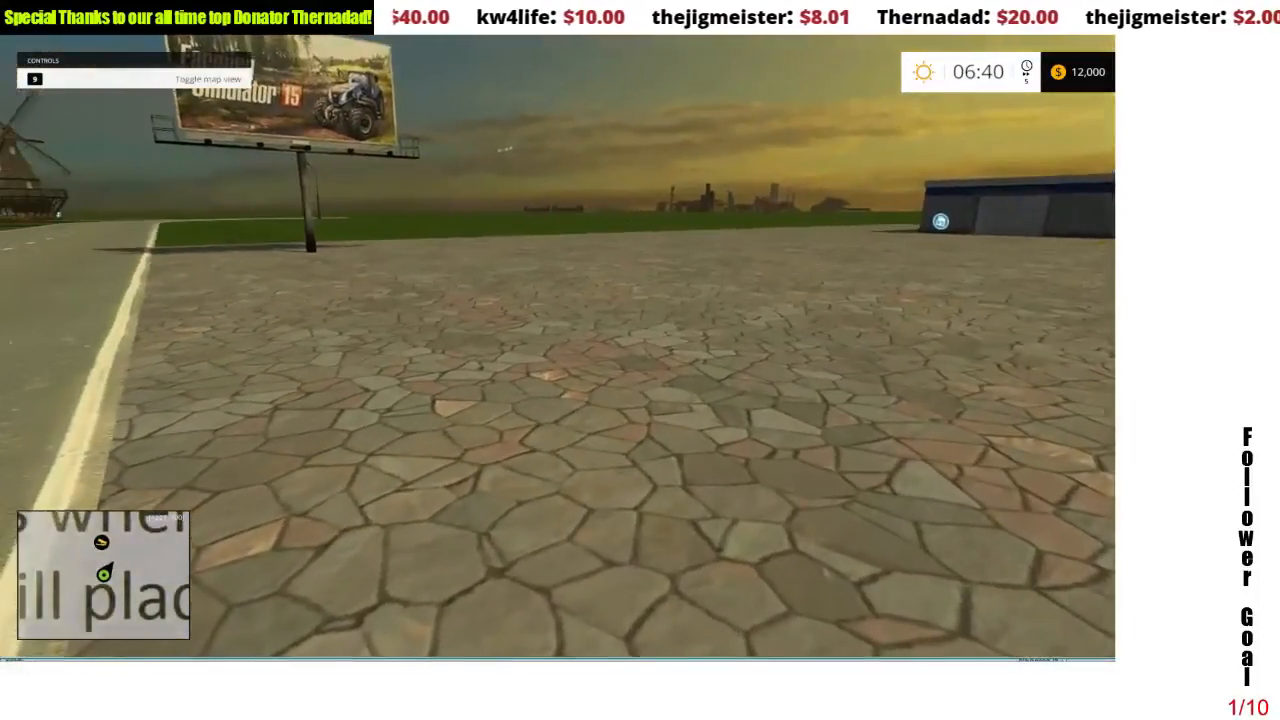
{"action": "key", "text": "w"}
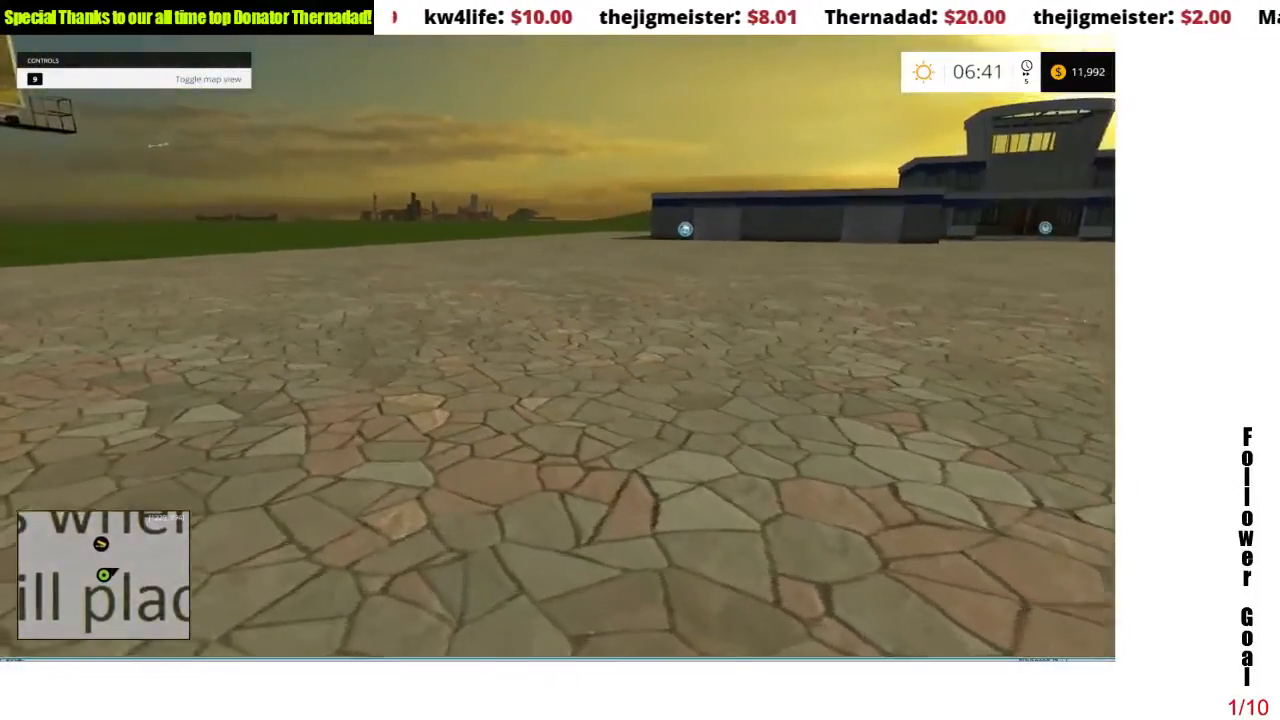
{"action": "key", "text": "w"}
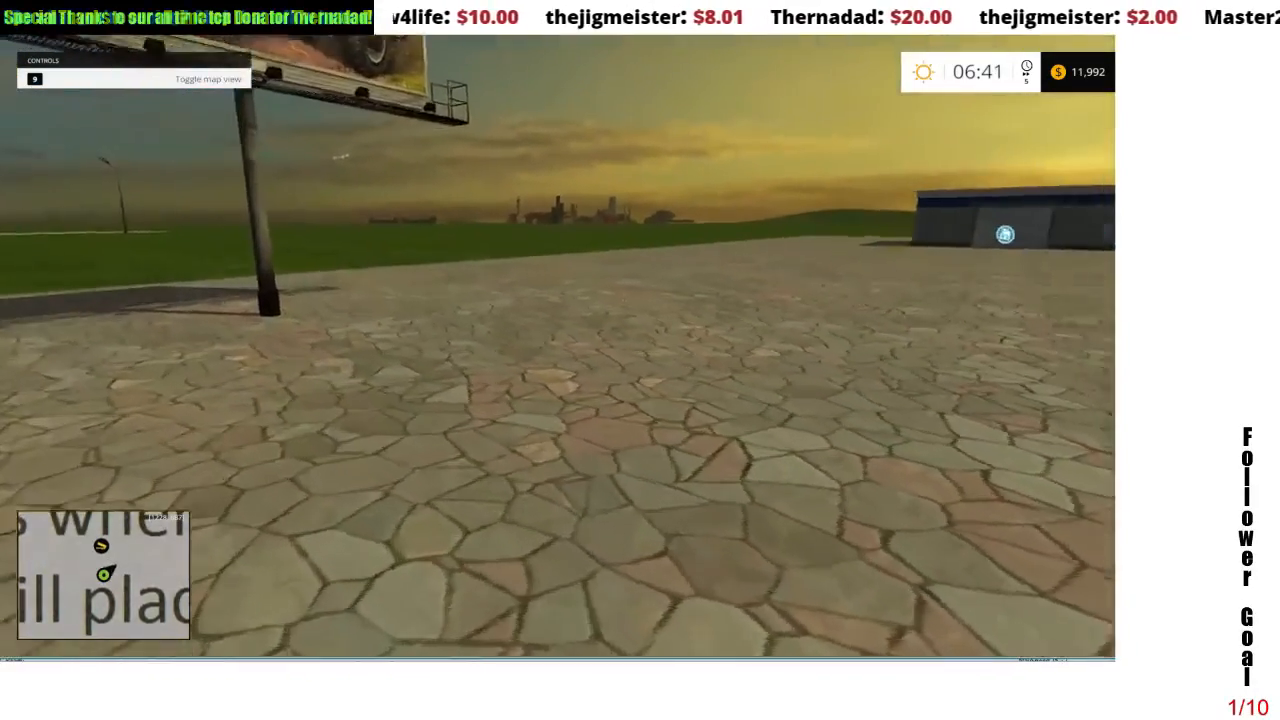
{"action": "key", "text": "w"}
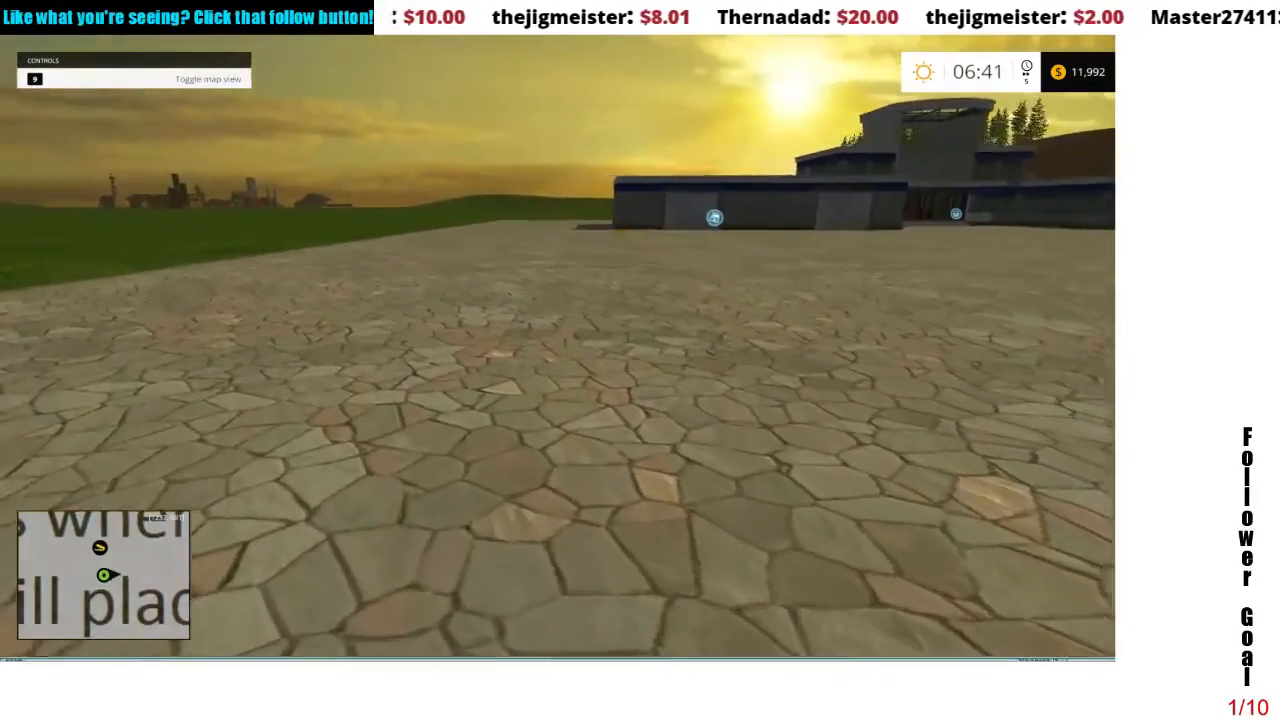
{"action": "key", "text": "w"}
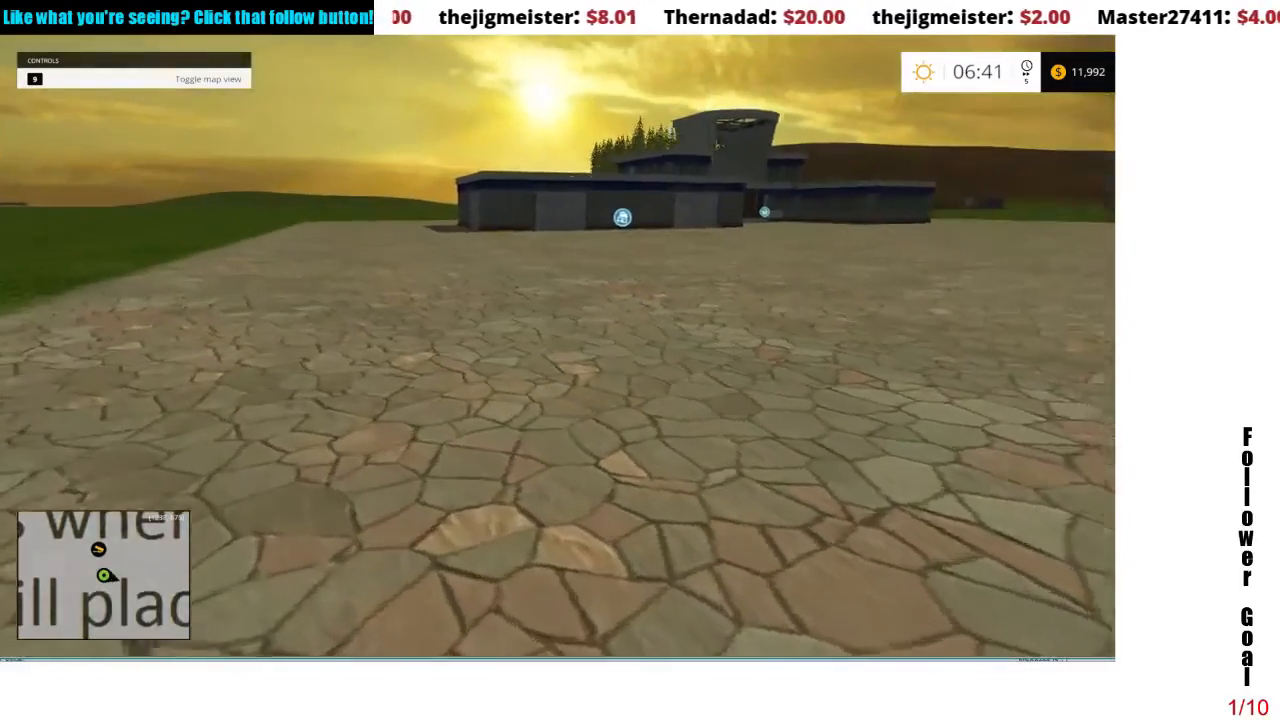
{"action": "key", "text": "w"}
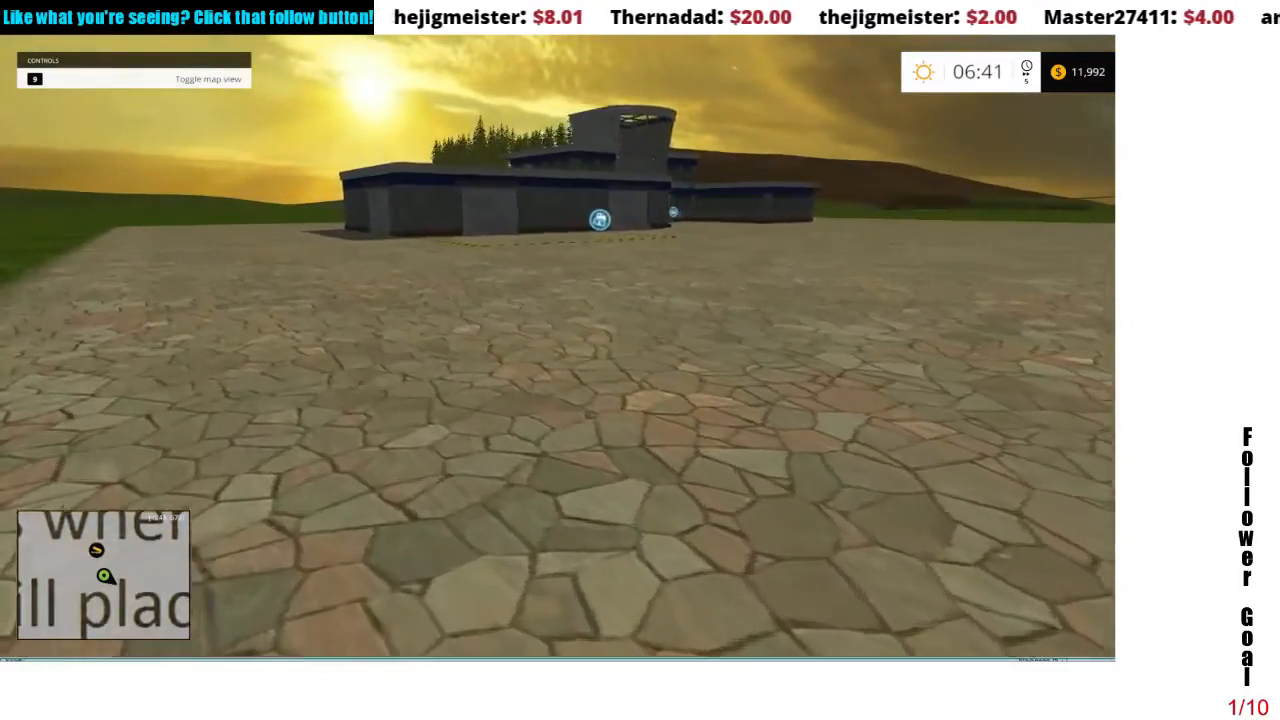
- Walk through the striped vehicle sell area and past the shop building, examining the slate around them
{"action": "key", "text": "w"}
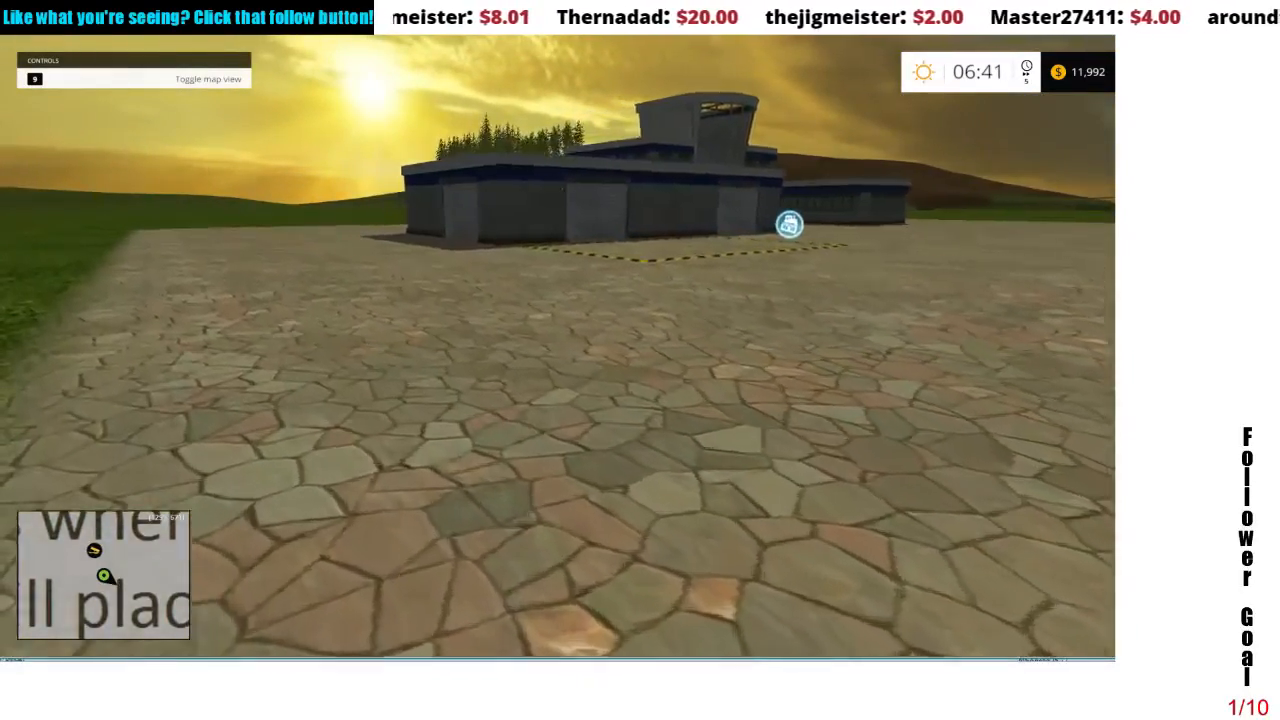
{"action": "key", "text": "w"}
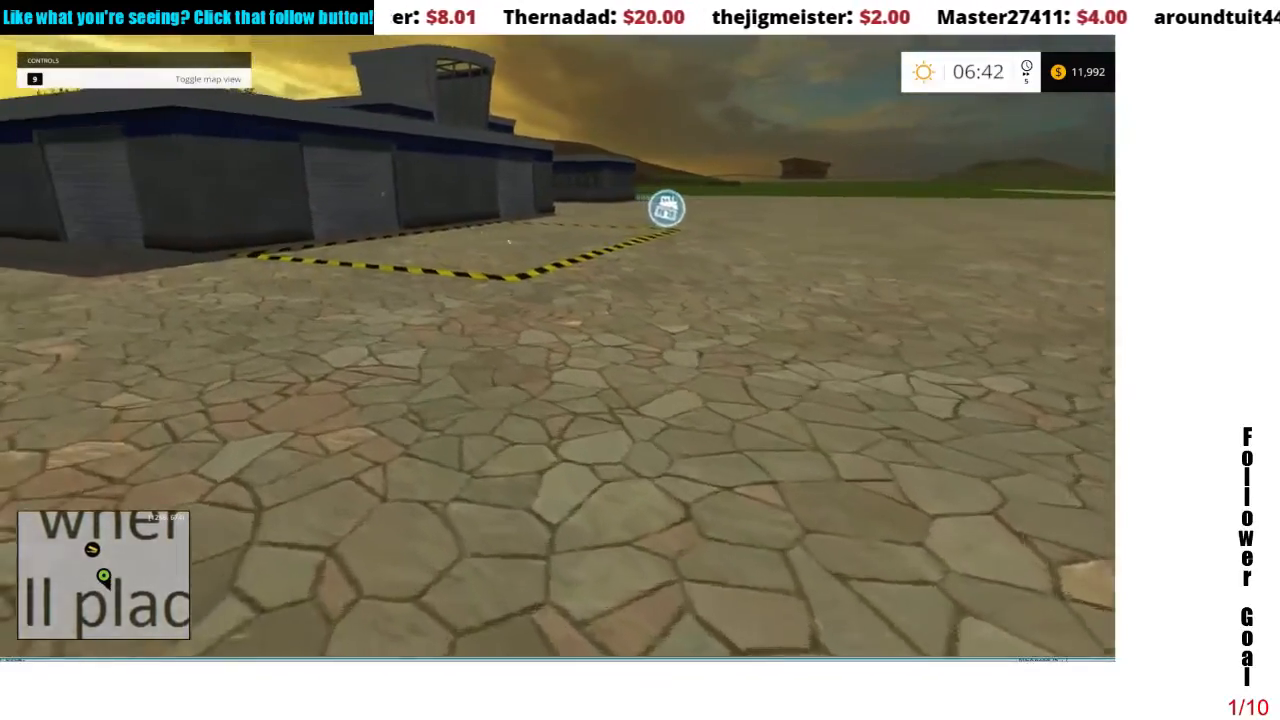
{"action": "key", "text": "w"}
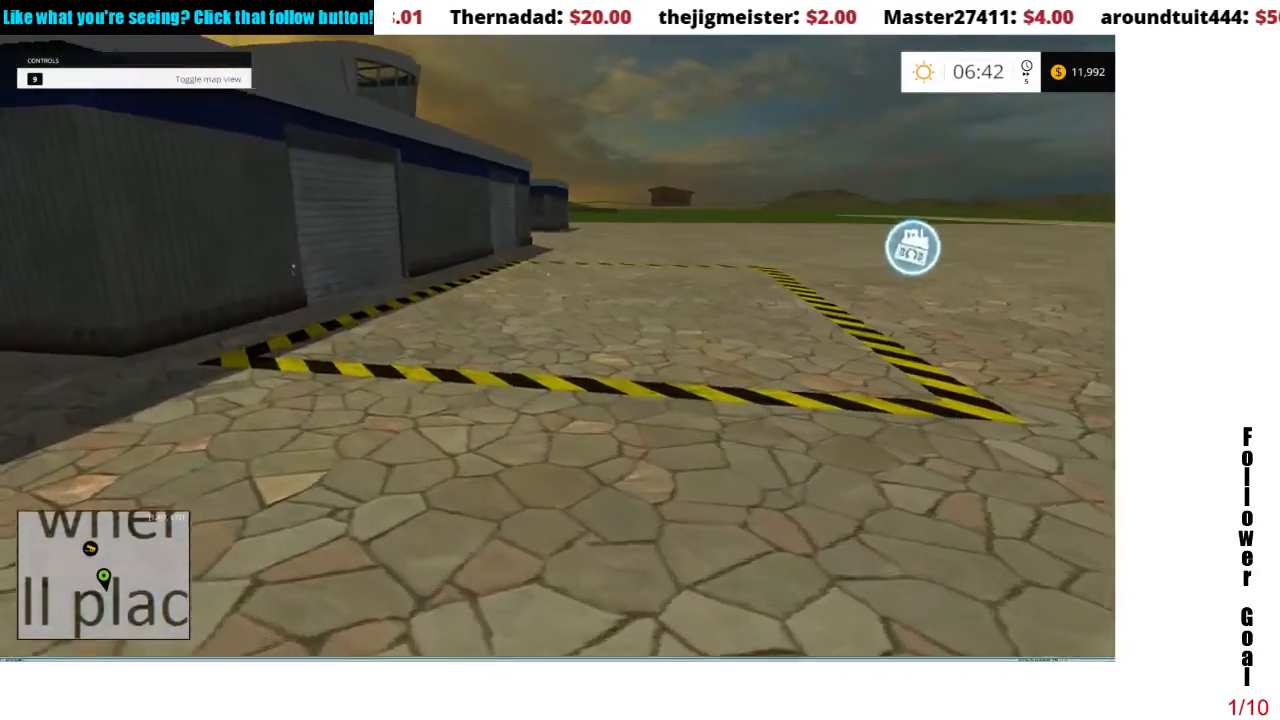
{"action": "key", "text": "w"}
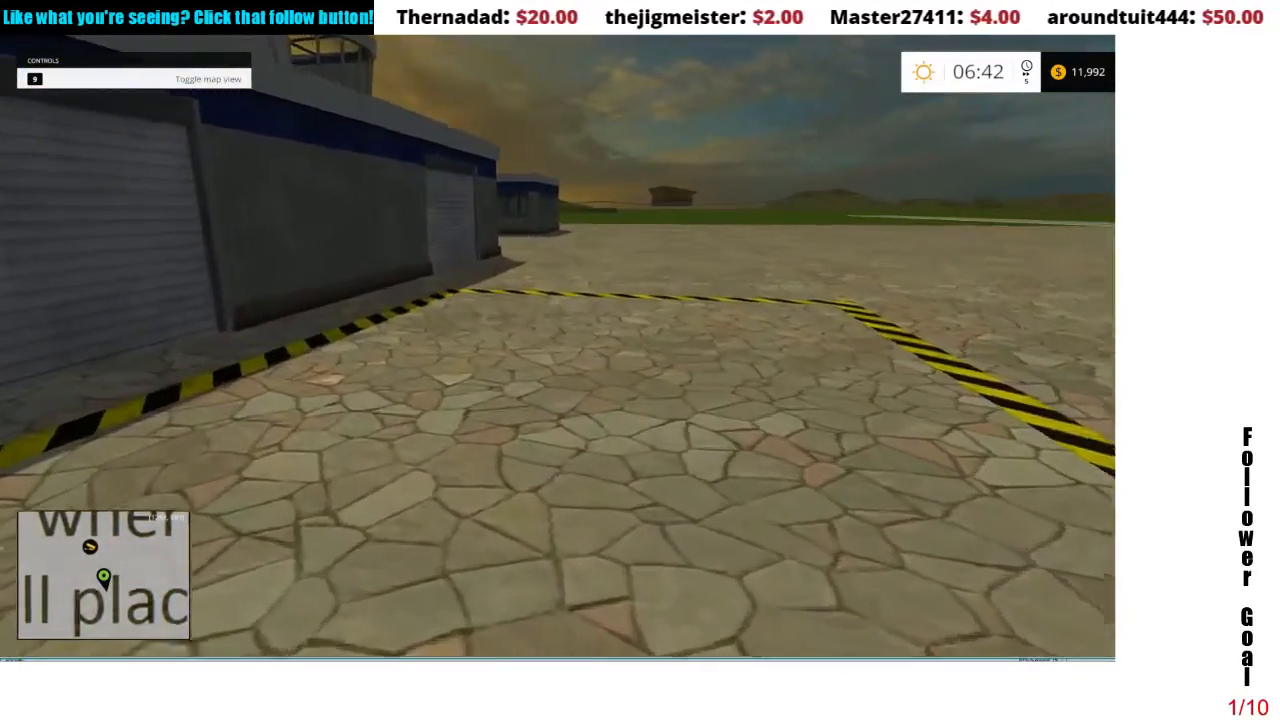
{"action": "key", "text": "w"}
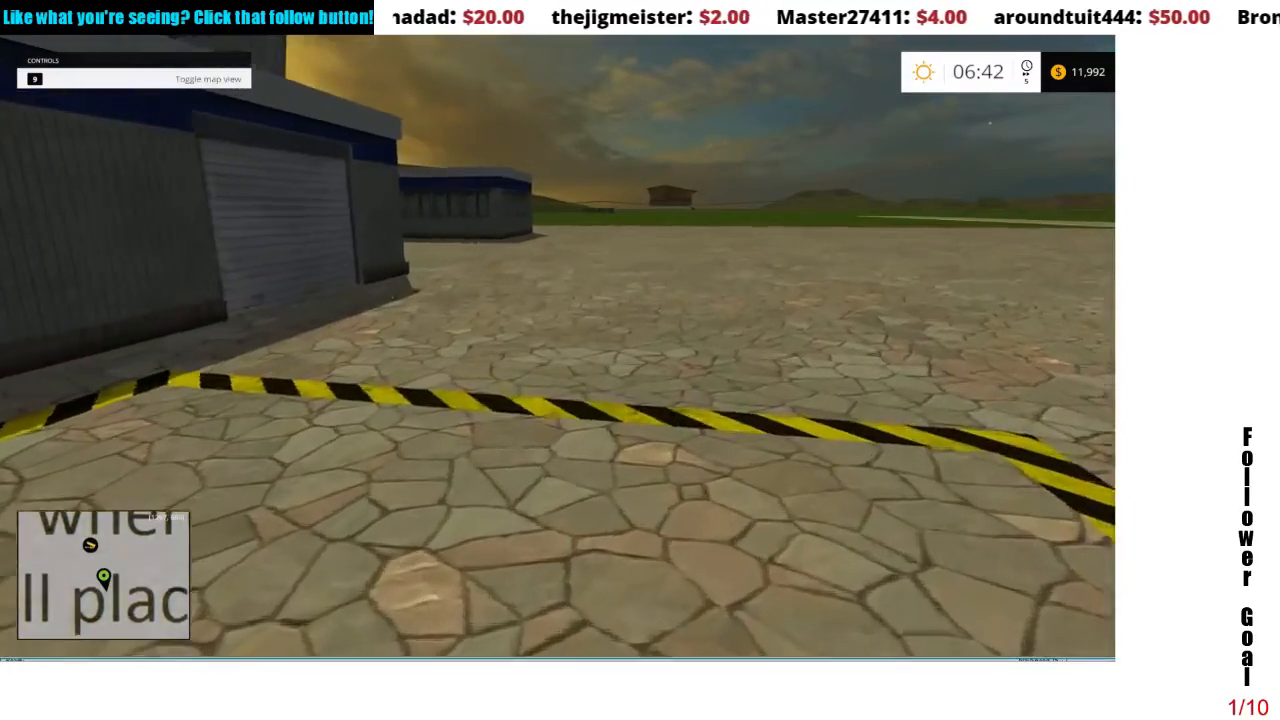
{"action": "key", "text": "w"}
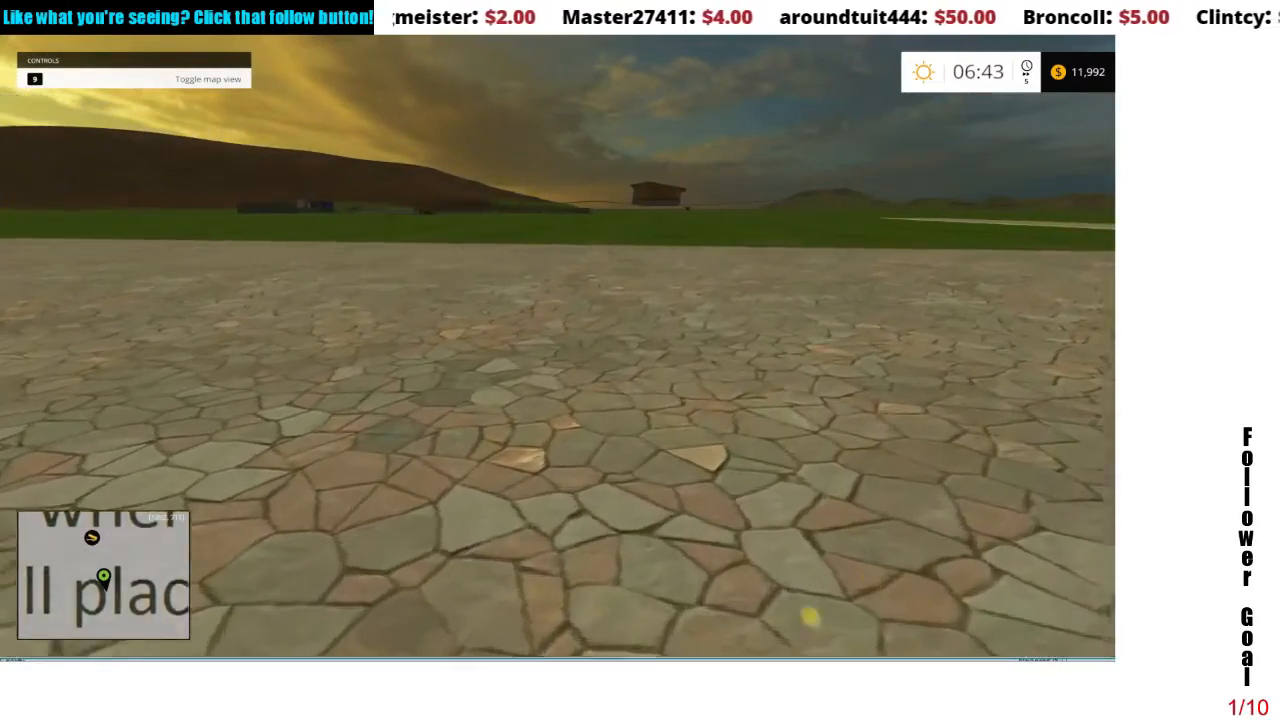
{"action": "key", "text": "w"}
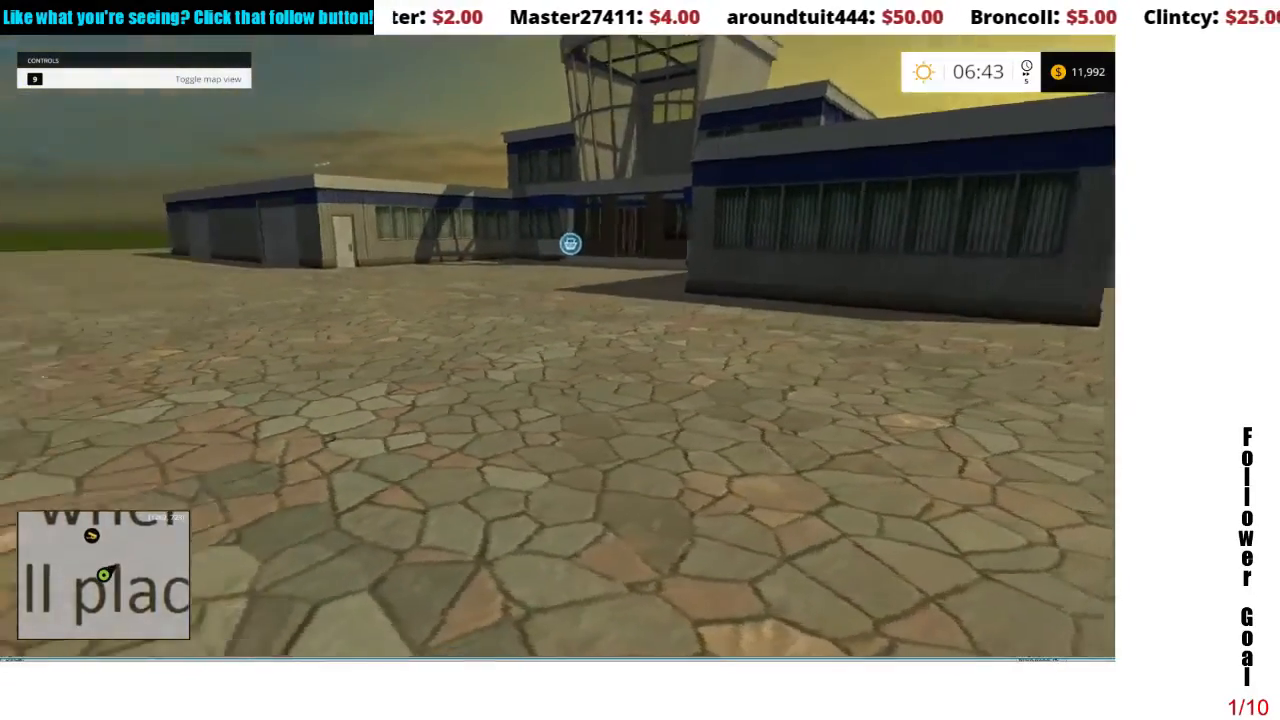
- Back away from the shop building to the road and inspect the slate's border along the roadside near the billboard
{"action": "key", "text": "s"}
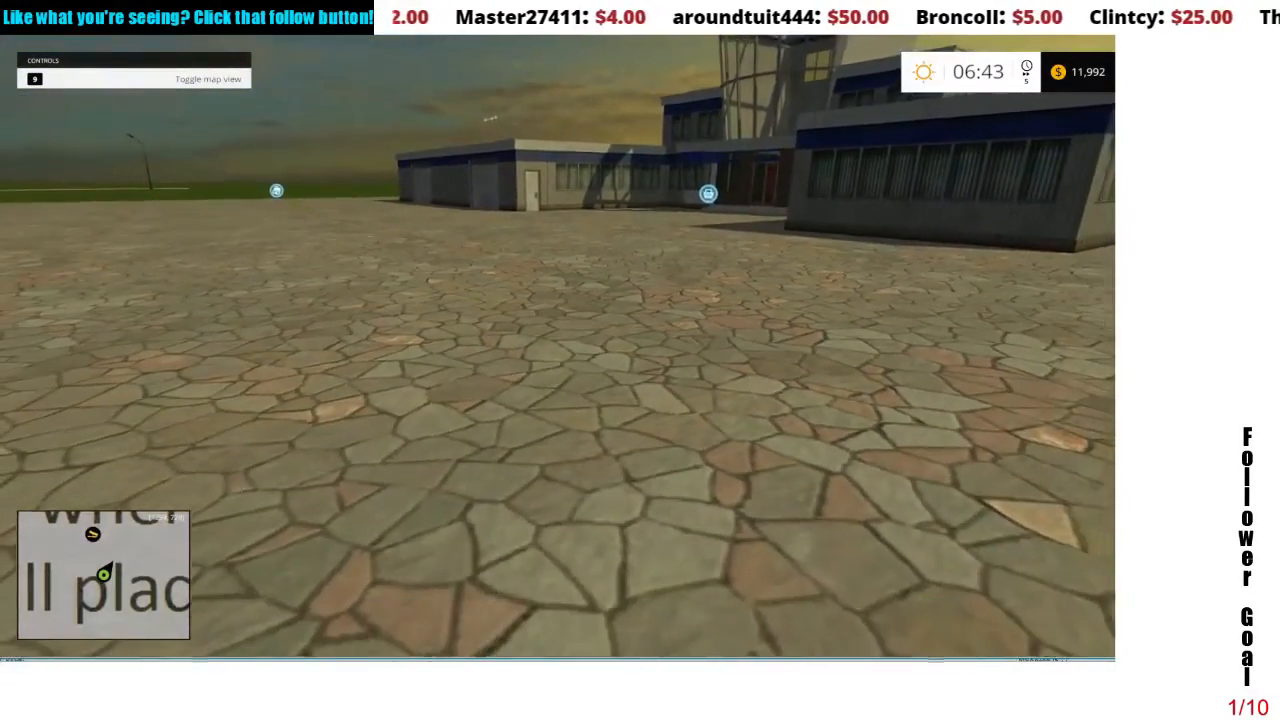
{"action": "key", "text": "s"}
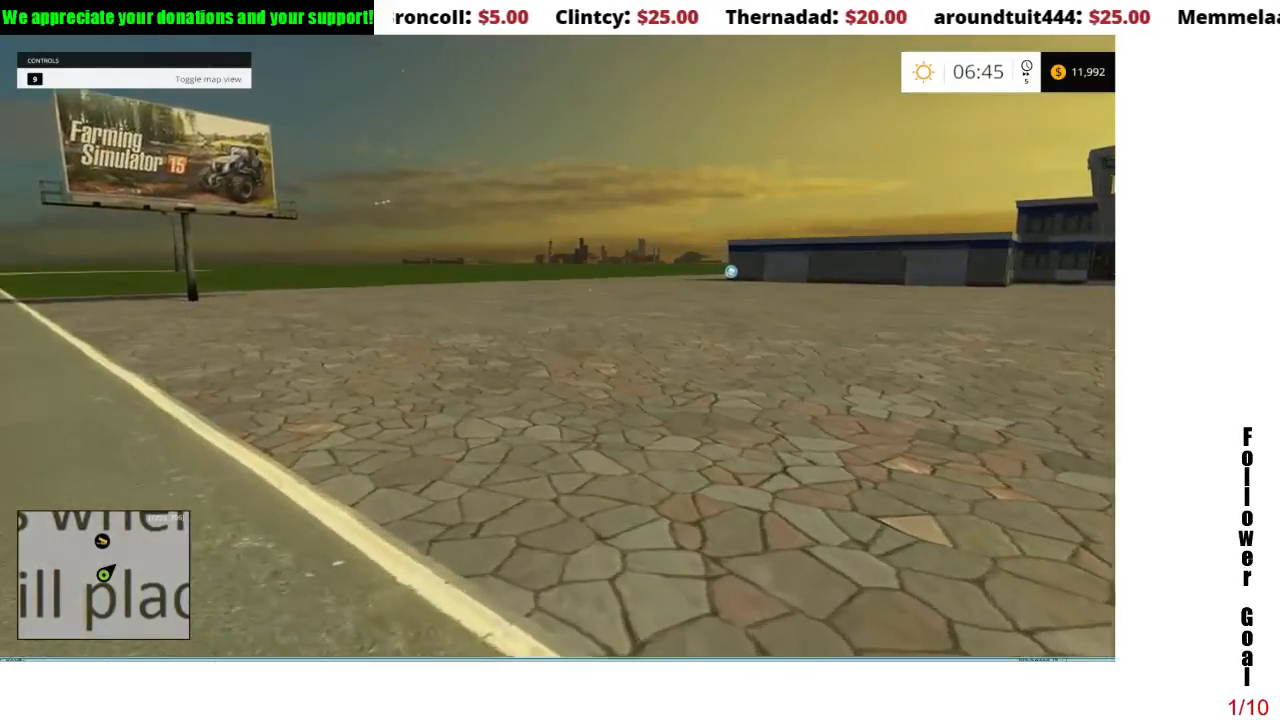
{"action": "key", "text": "w"}
{"action": "key", "text": "a"}
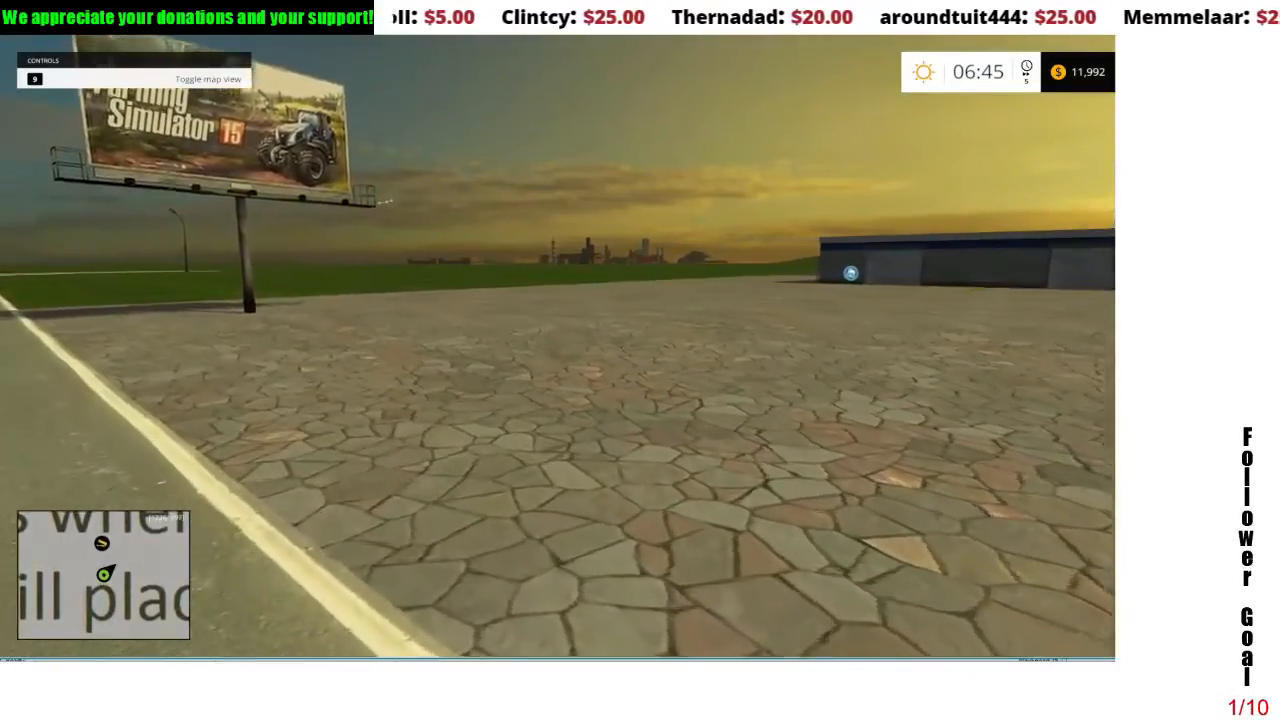
{"action": "key", "text": "a"}
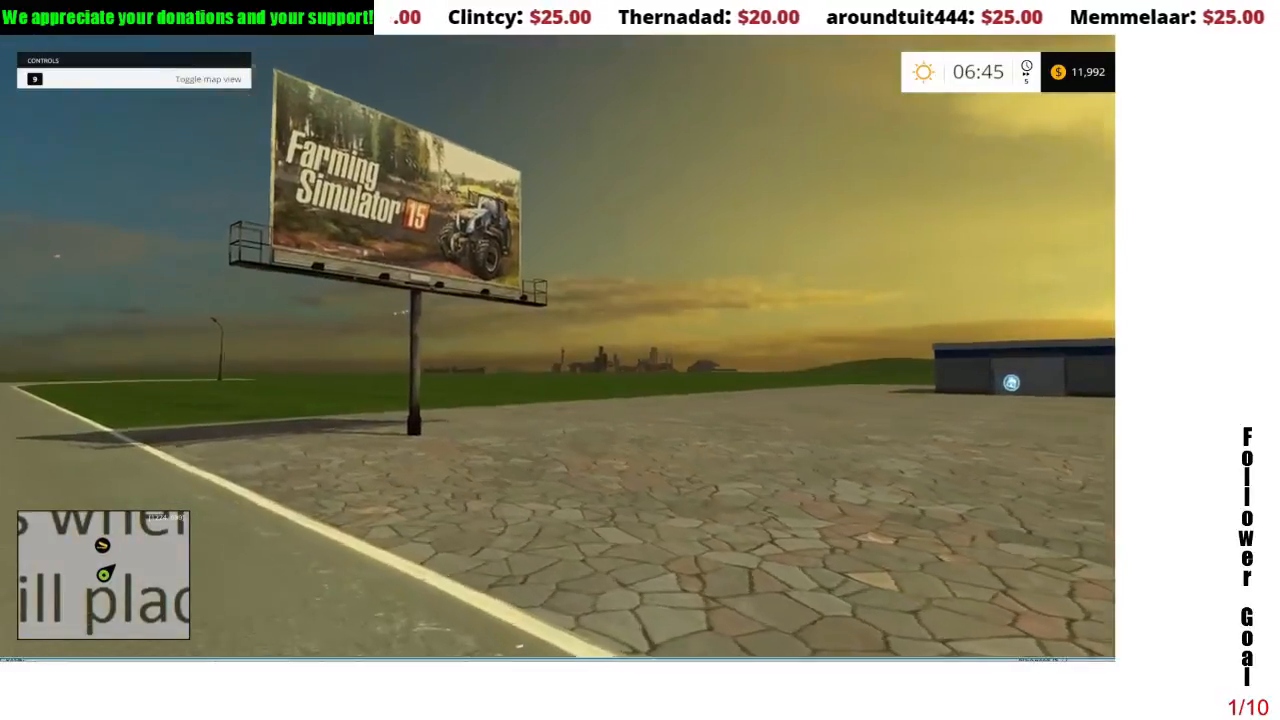
{"action": "key", "text": "w"}
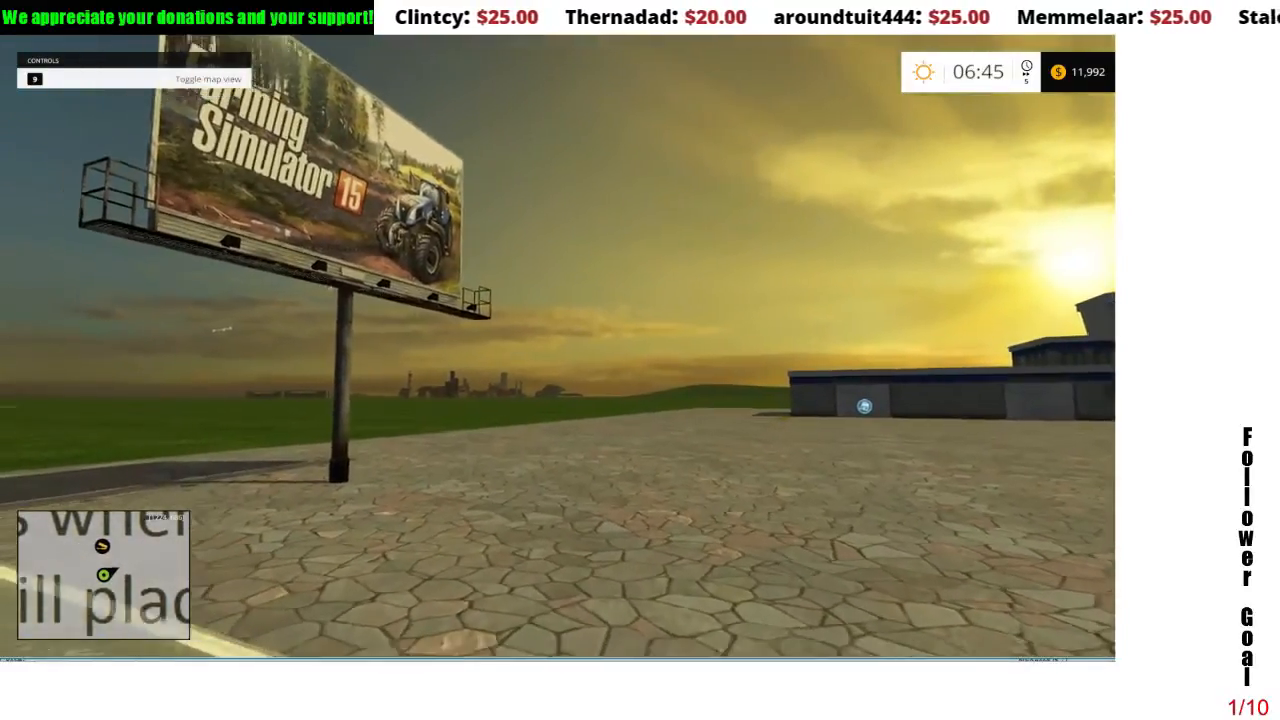
{"action": "key", "text": "s"}
{"action": "key", "text": "w"}
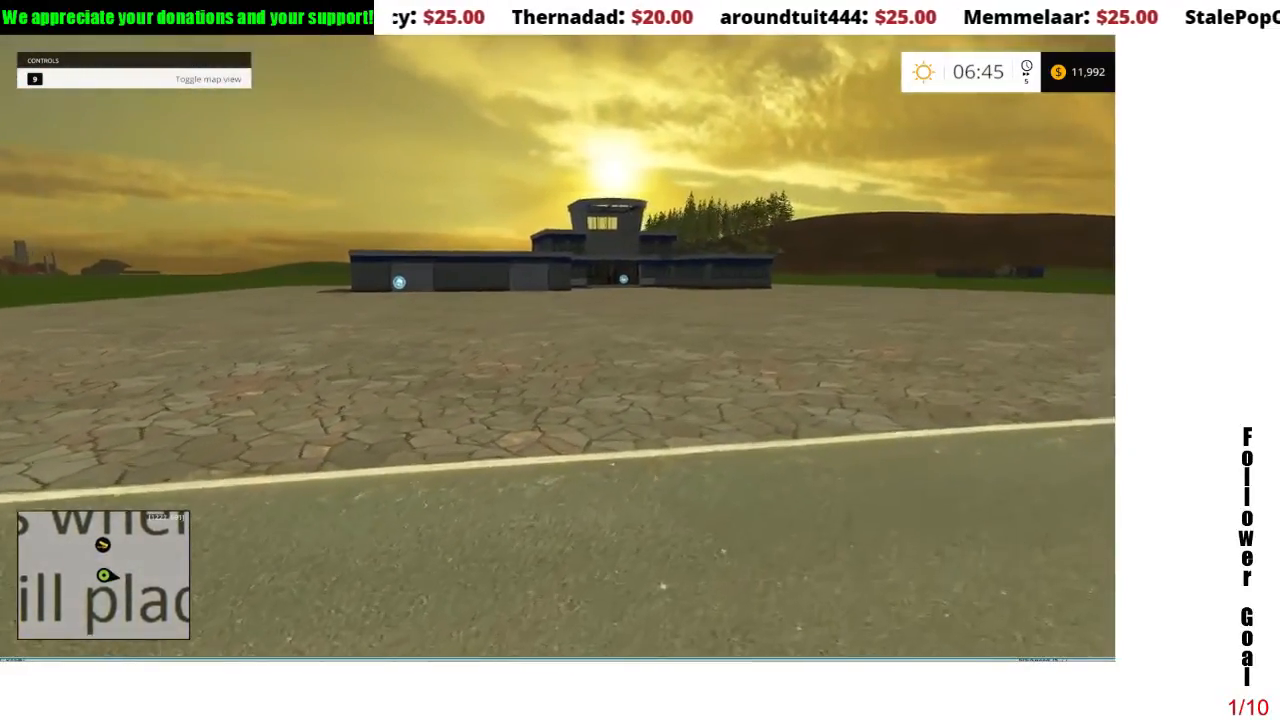
- Cross the slate yard from the road towards the shop building and inspect how the texture repeats over the large area
{"action": "key", "text": "w"}
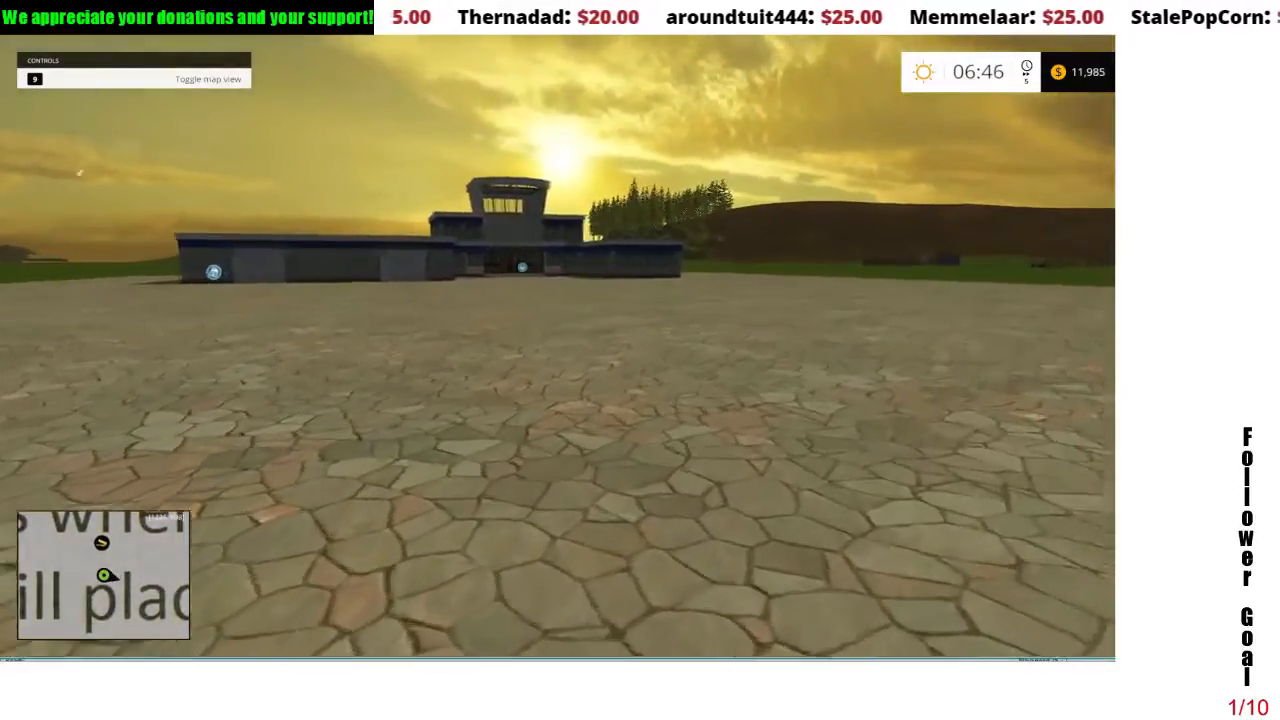
{"action": "key", "text": "w"}
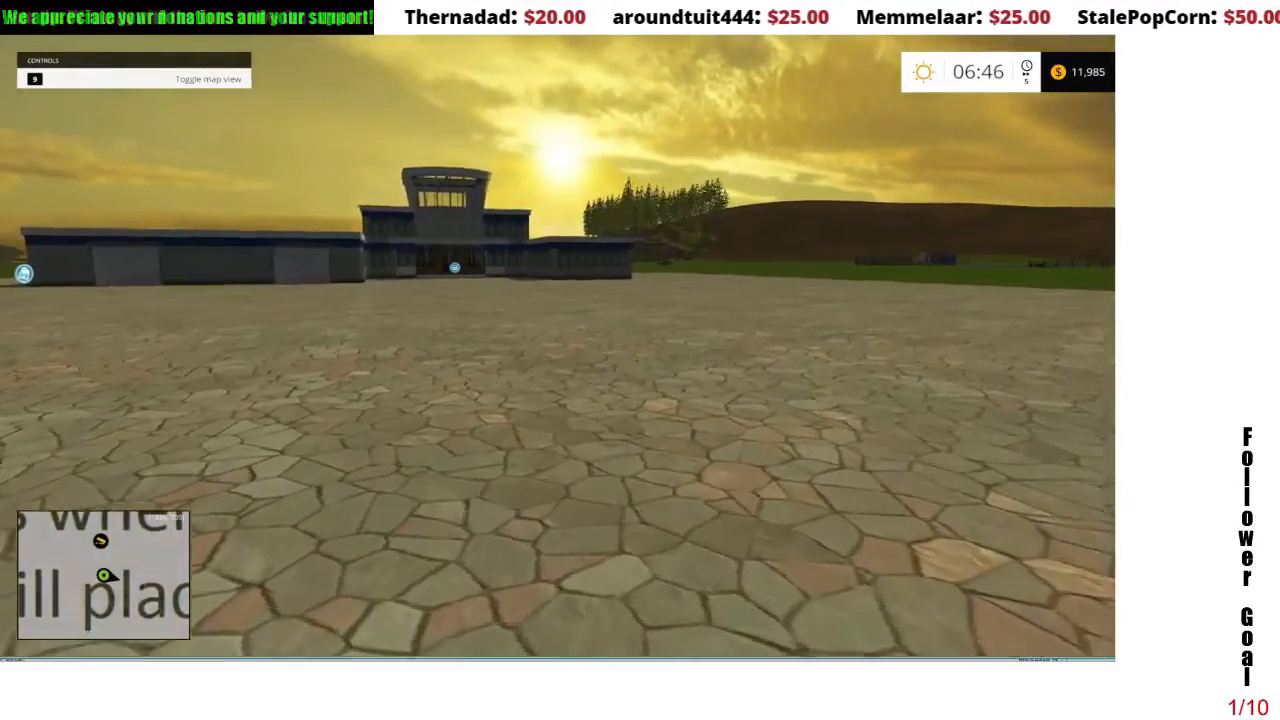
{"action": "key", "text": "w"}
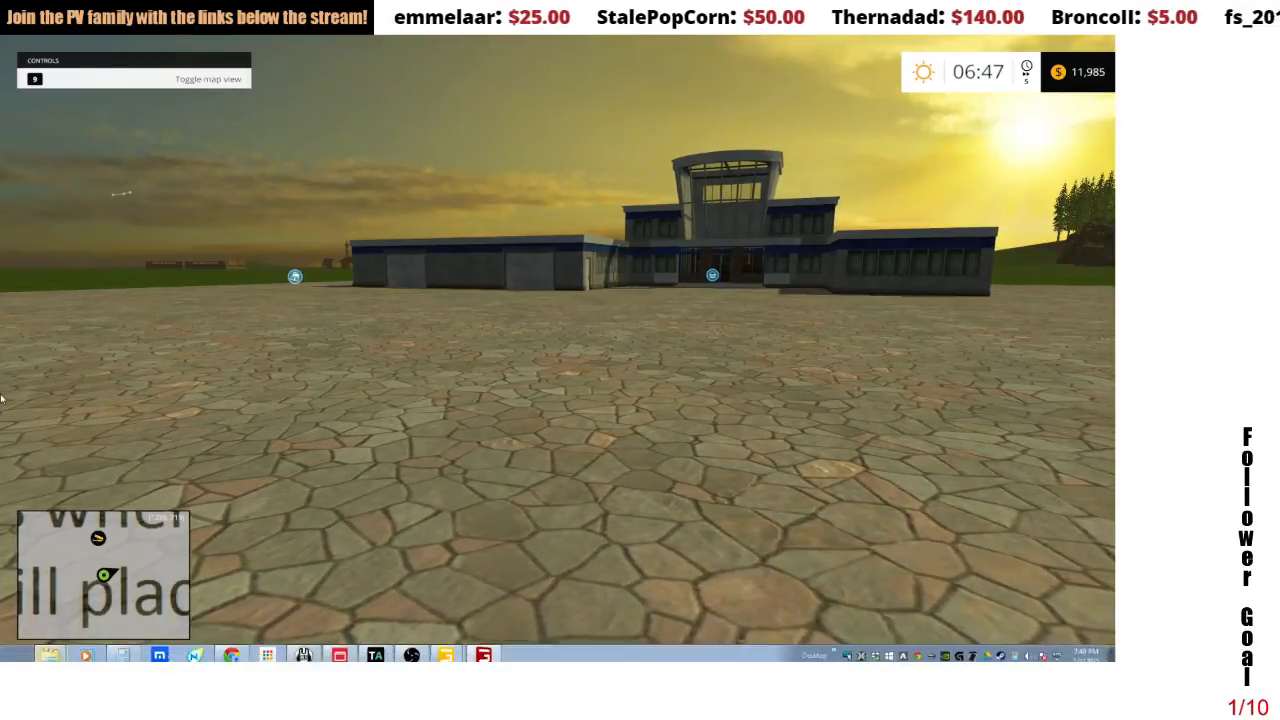
{"action": "key", "text": "super"}
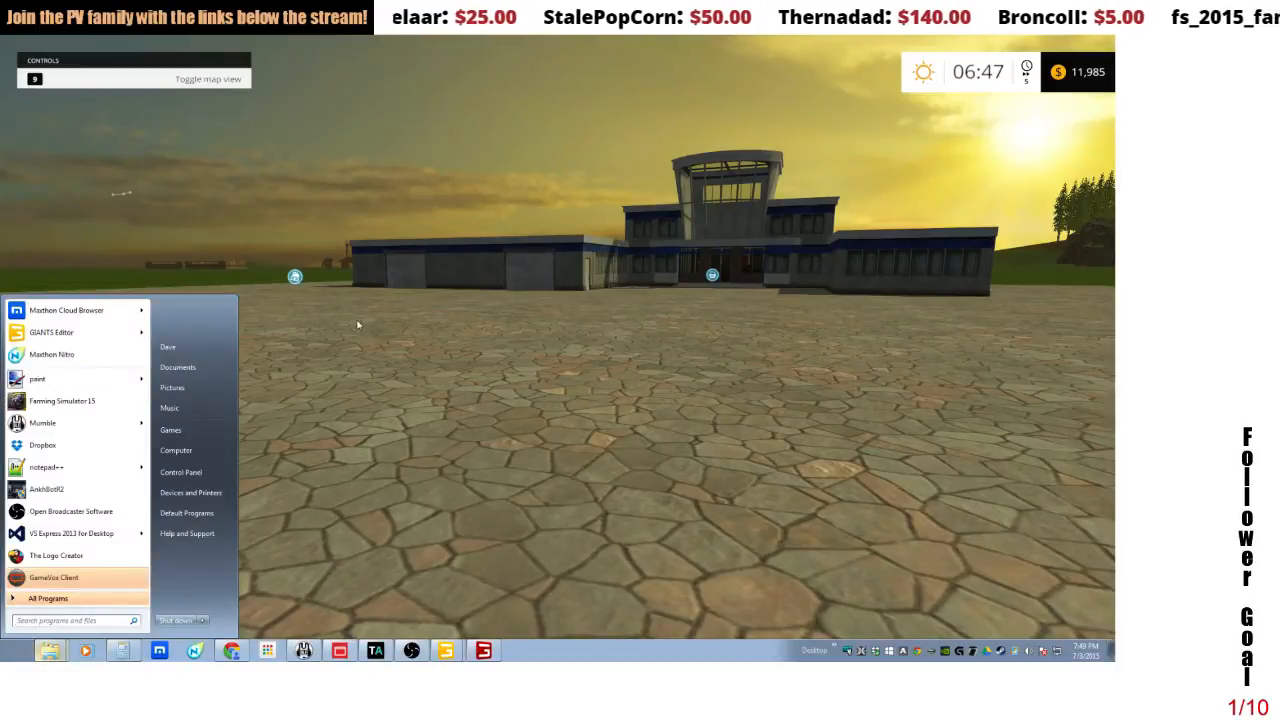
{"action": "key", "text": "w"}
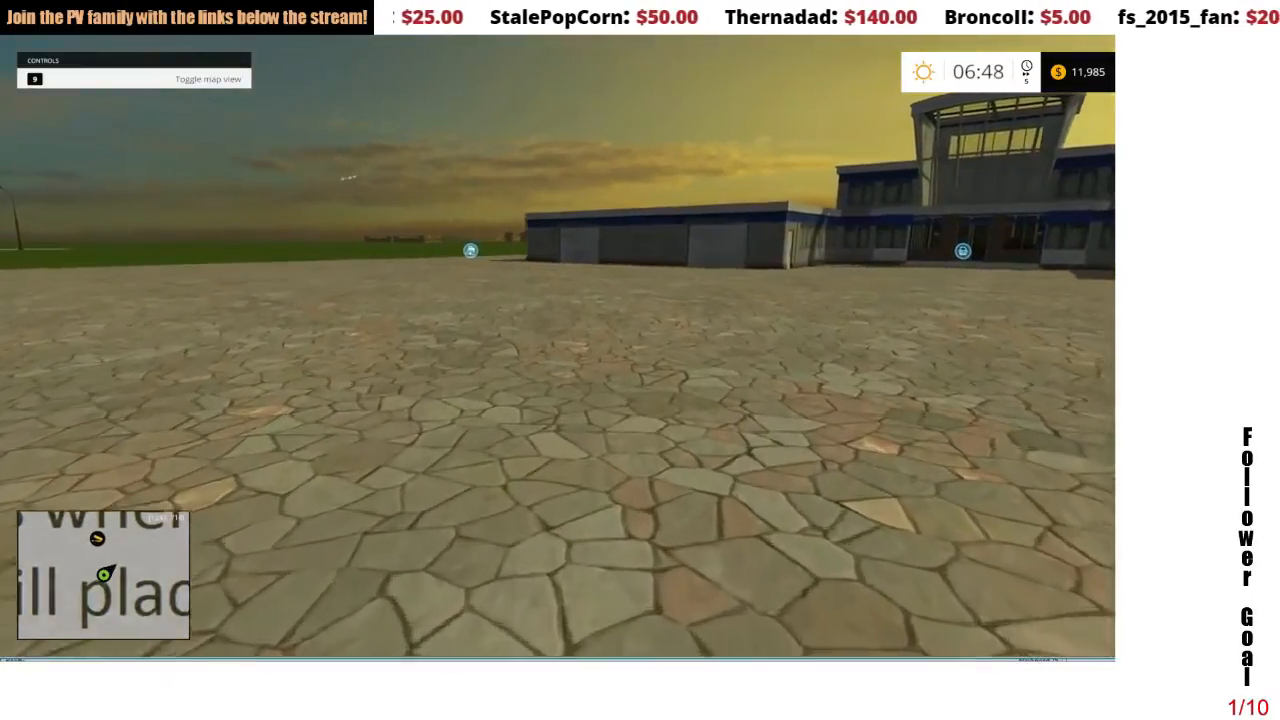
{"action": "key", "text": "w"}
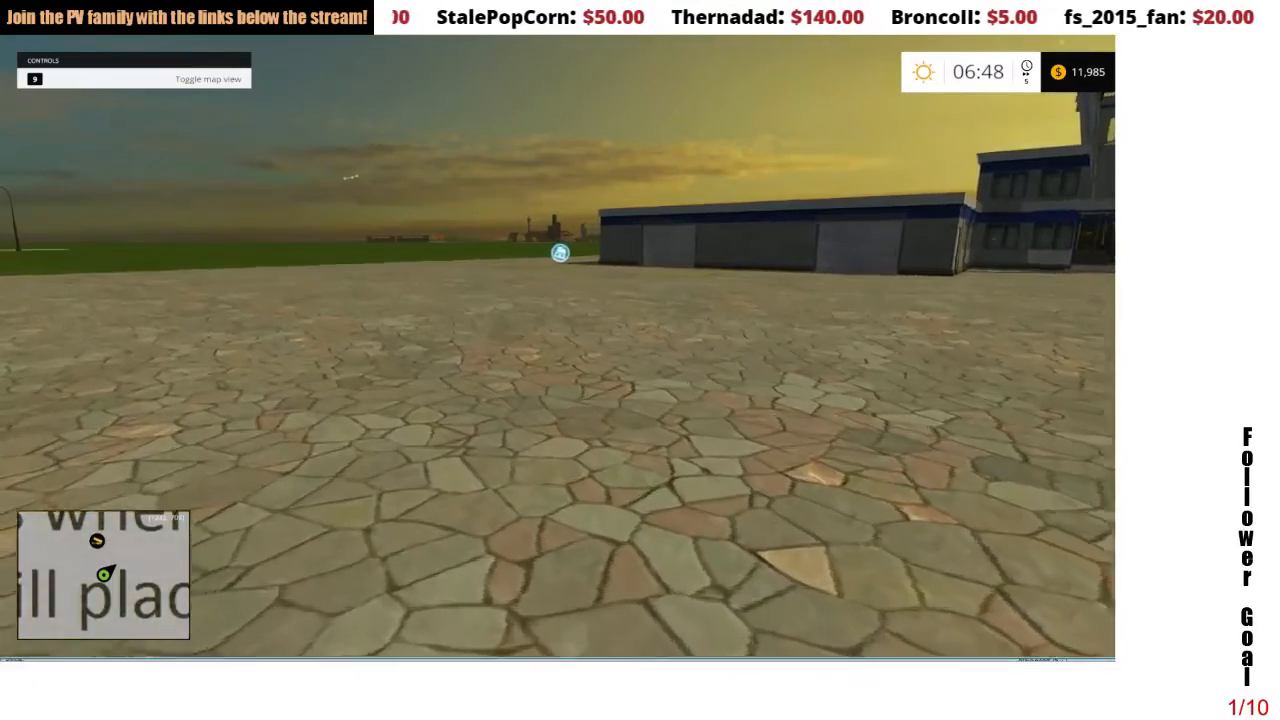
{"action": "key", "text": "w"}
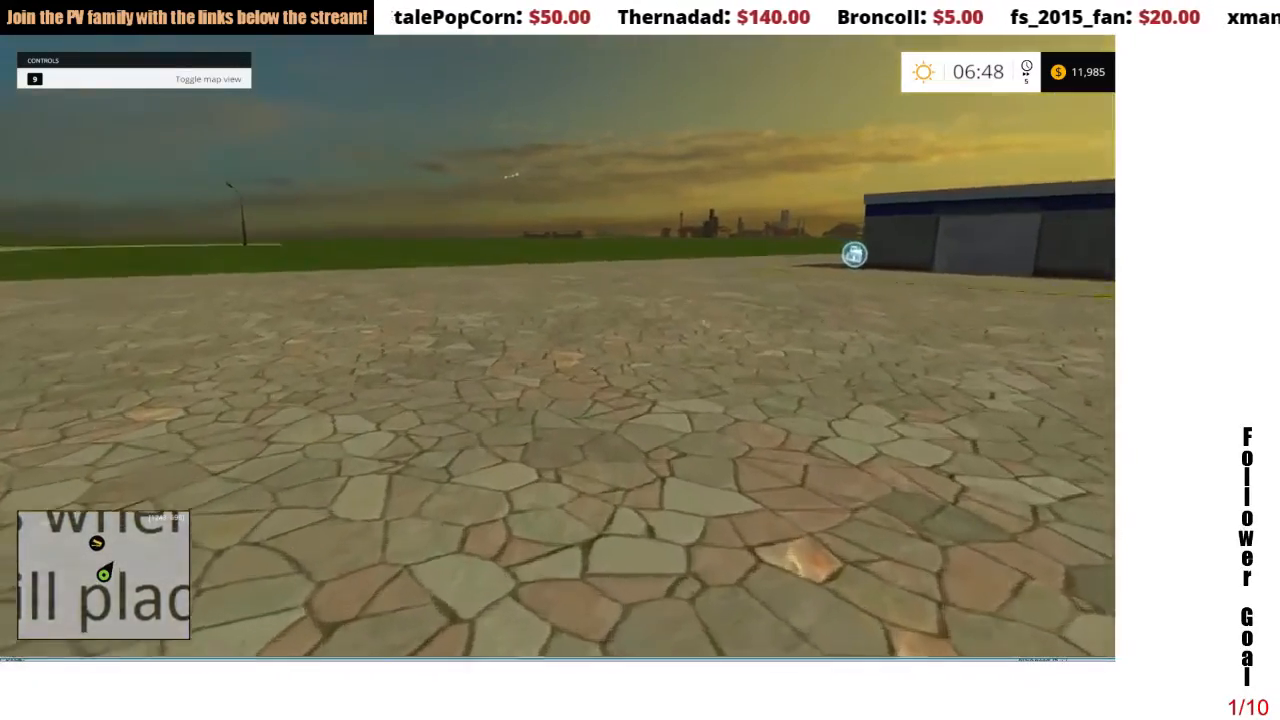
- Inspect the slate and its grass edge behind the shop building, returning past the vehicle sell marker
{"action": "key", "text": "w"}
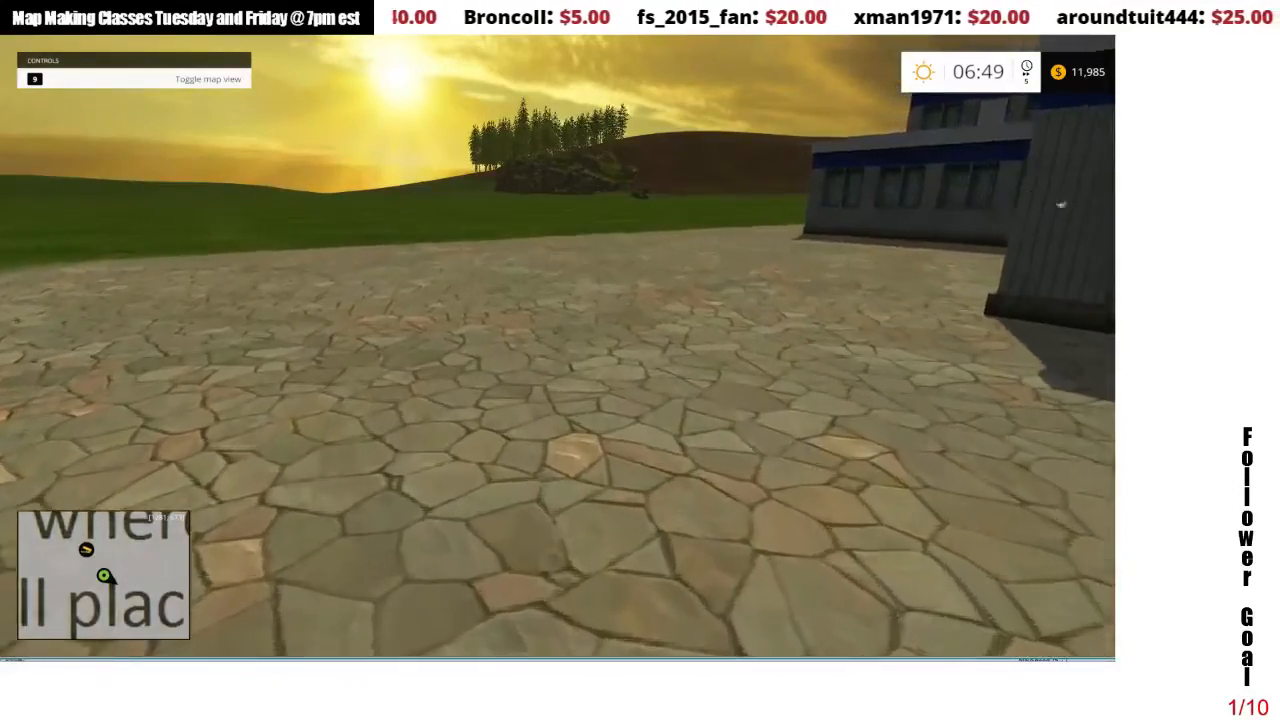
{"action": "key", "text": "w"}
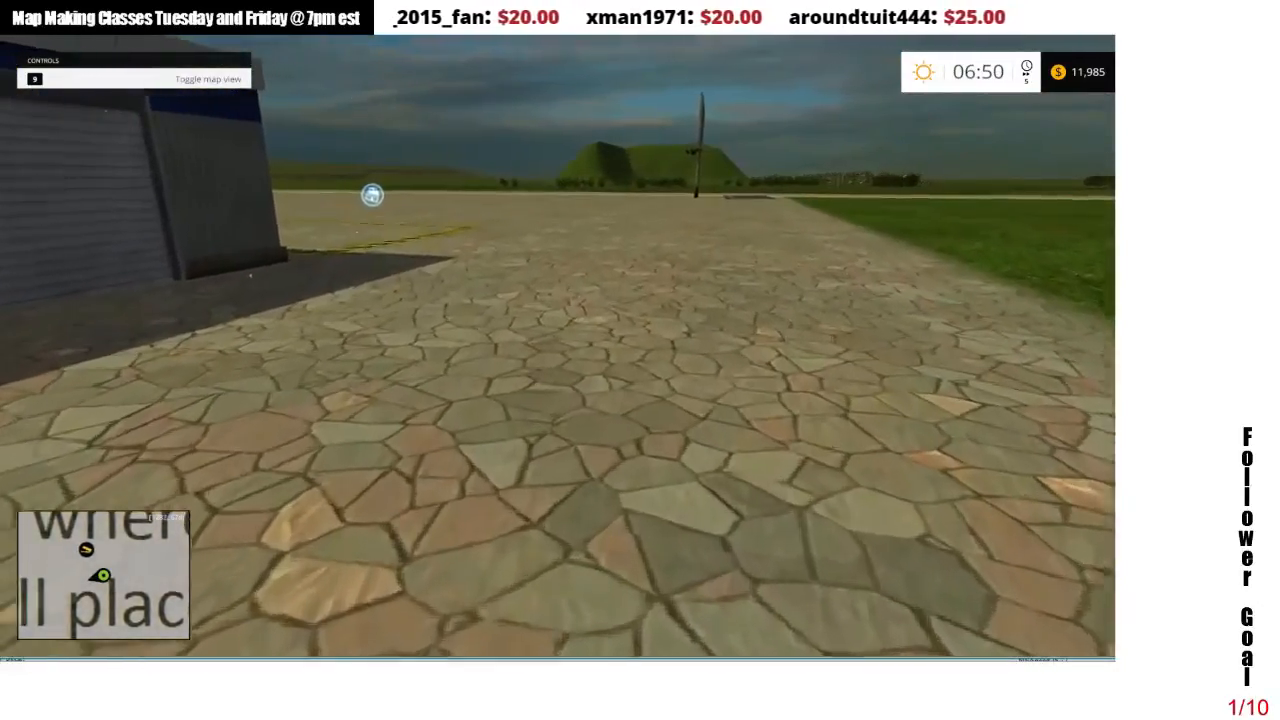
{"action": "key", "text": "w"}
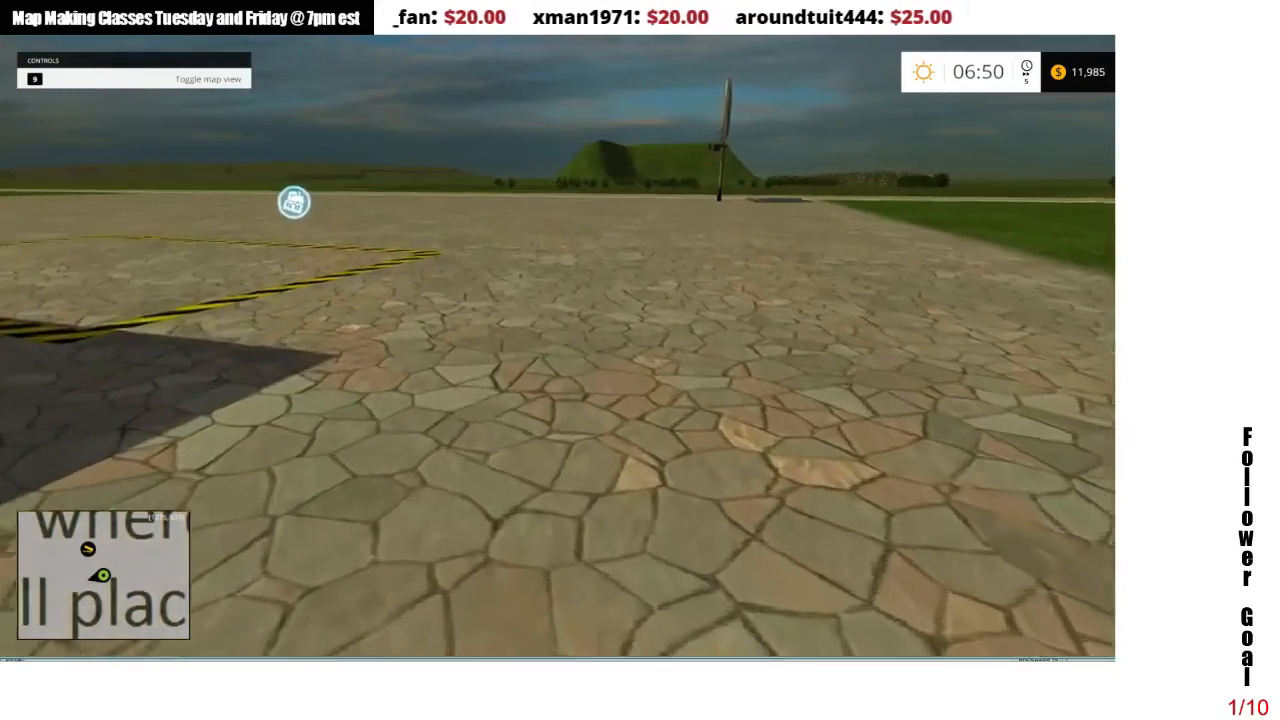
{"action": "key", "text": "a"}
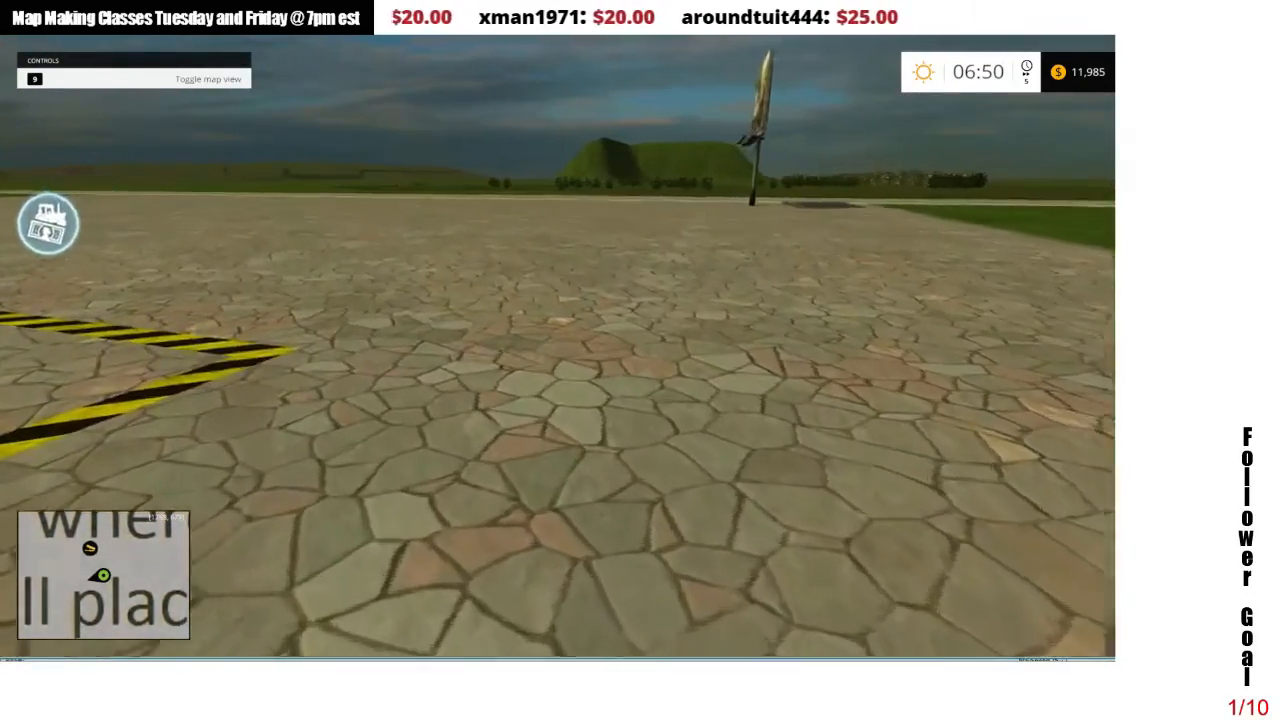
{"action": "key", "text": "a"}
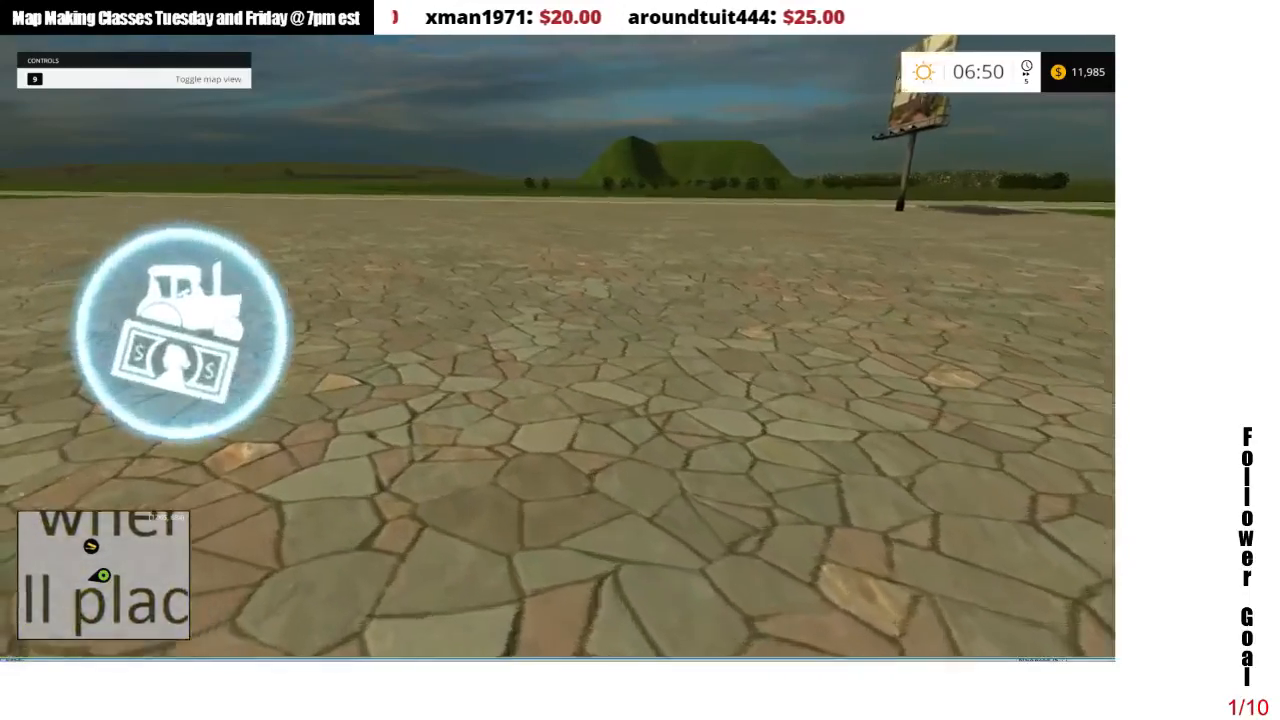
- Walk from the vehicle sell marker across the slate to the road and examine the surface up to the white road line
{"action": "key", "text": "a"}
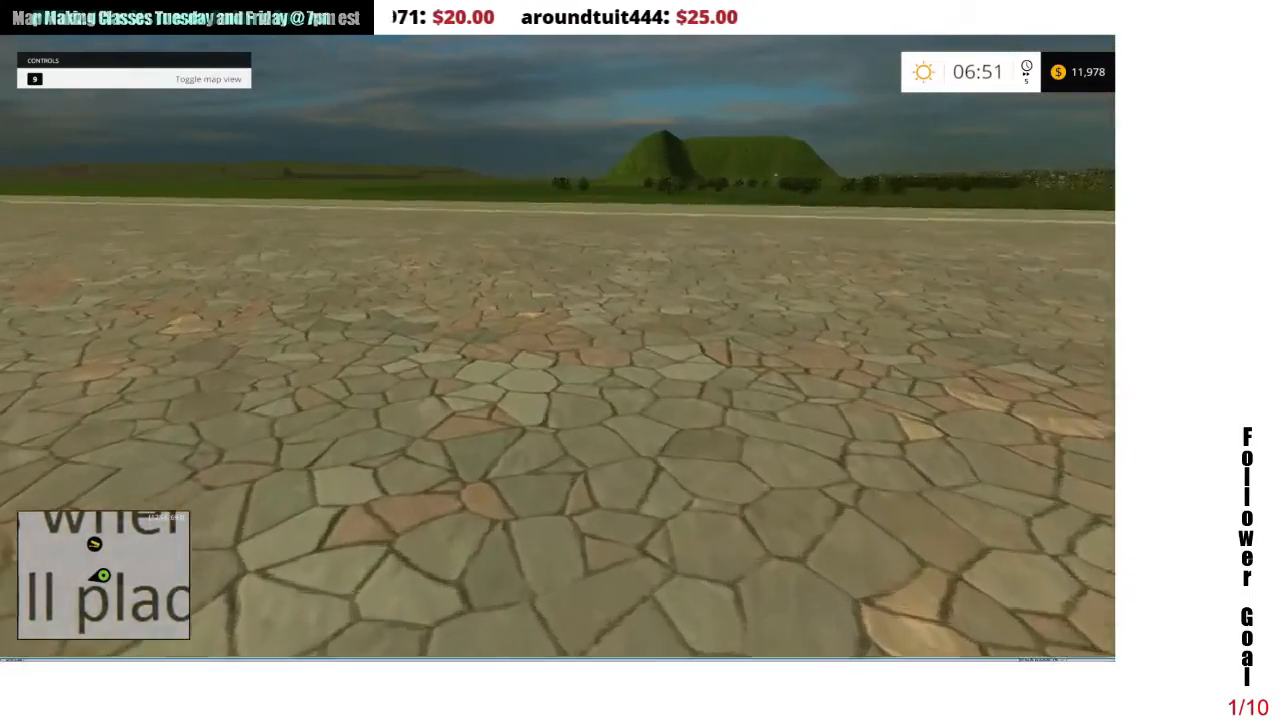
{"action": "key", "text": "w"}
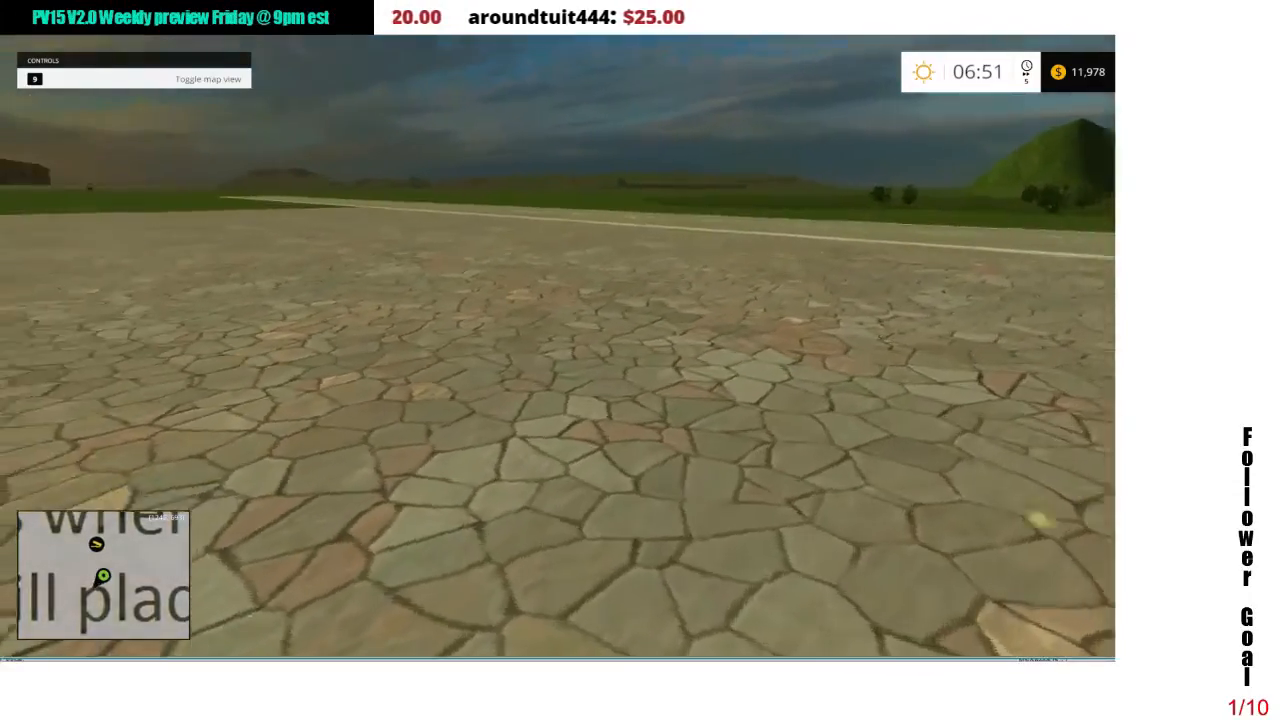
{"action": "key", "text": "w"}
{"action": "key", "text": "d"}
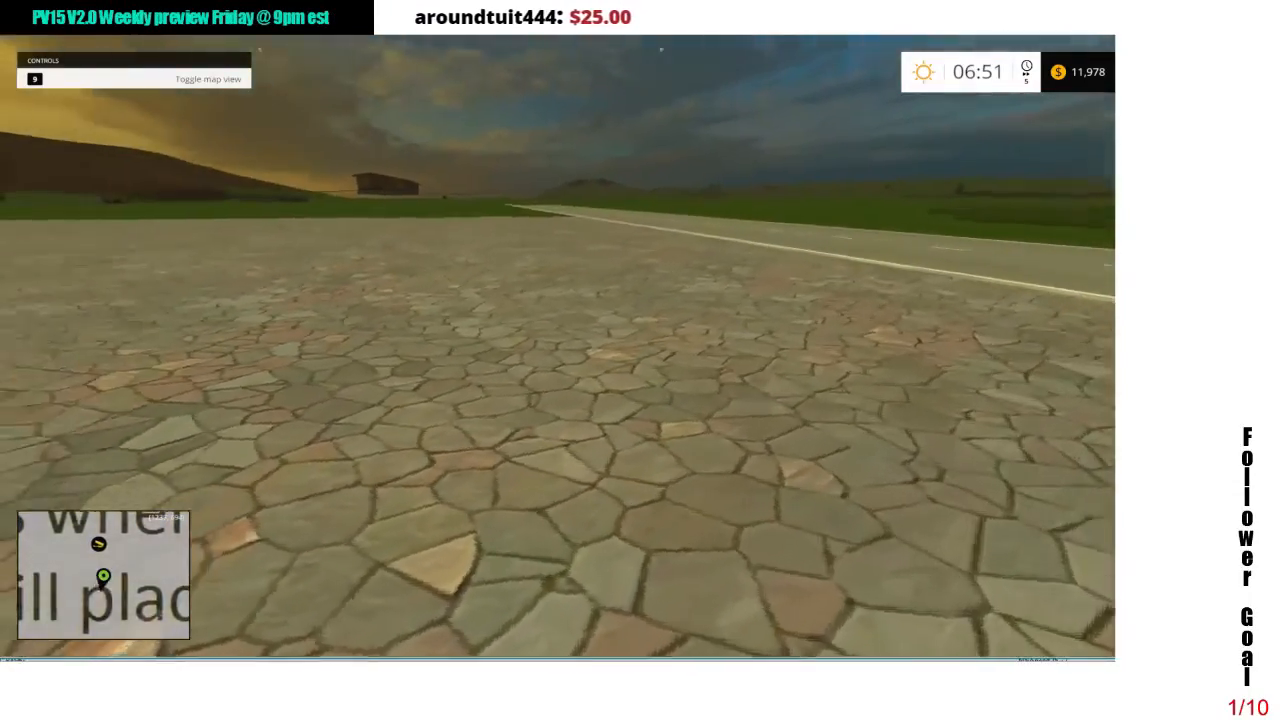
{"action": "key", "text": "d"}
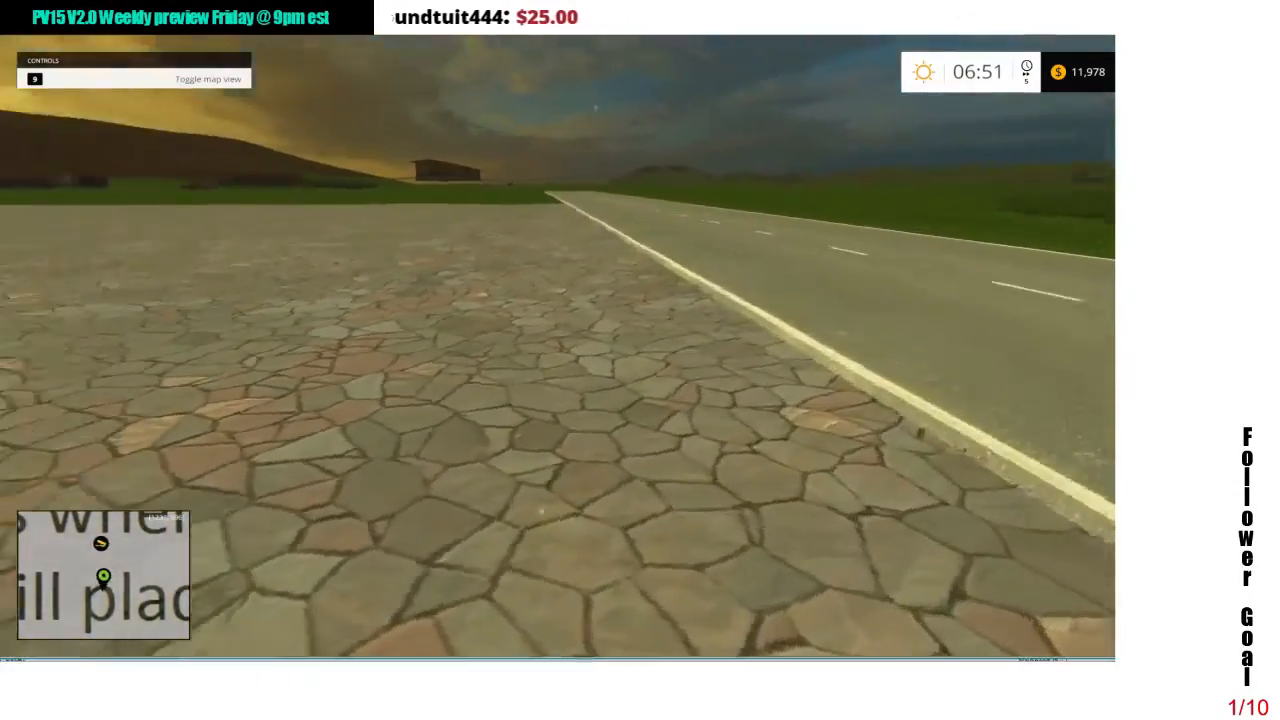
{"action": "key", "text": "d"}
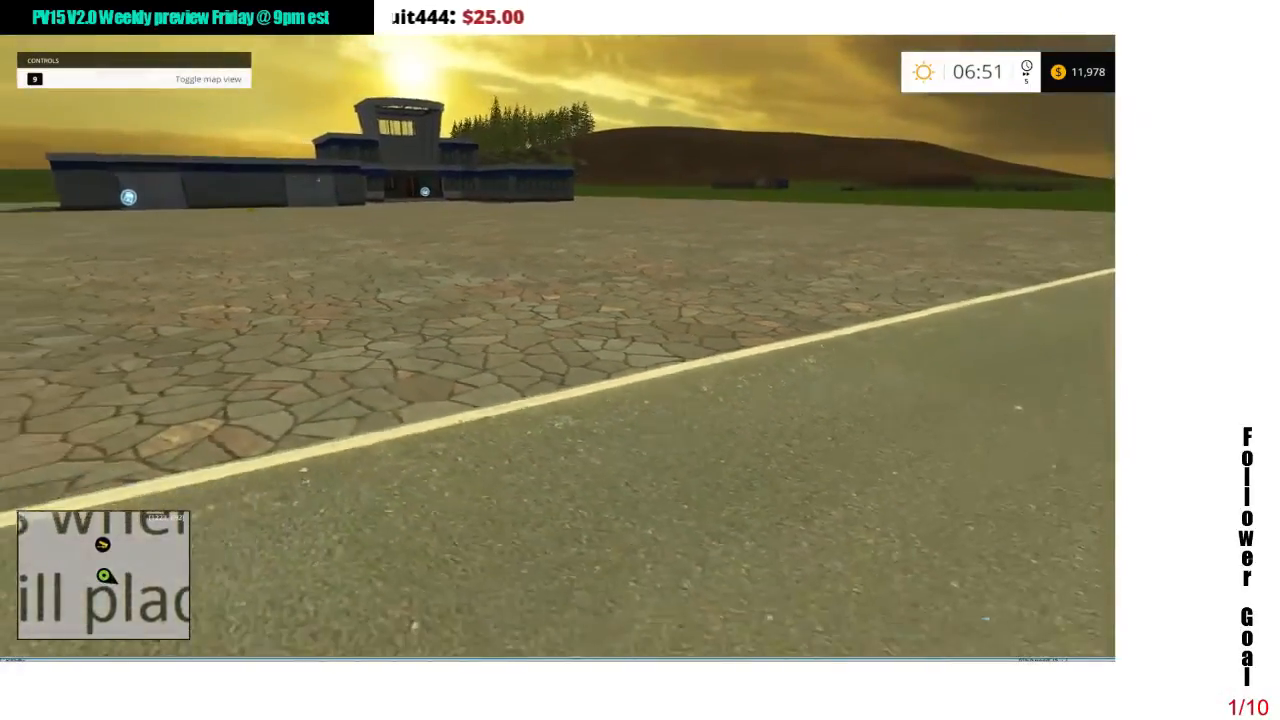
- Move along the roadside to the billboard and inspect where the slate meets the road and the grass
{"action": "key", "text": "a"}
{"action": "key", "text": "s"}
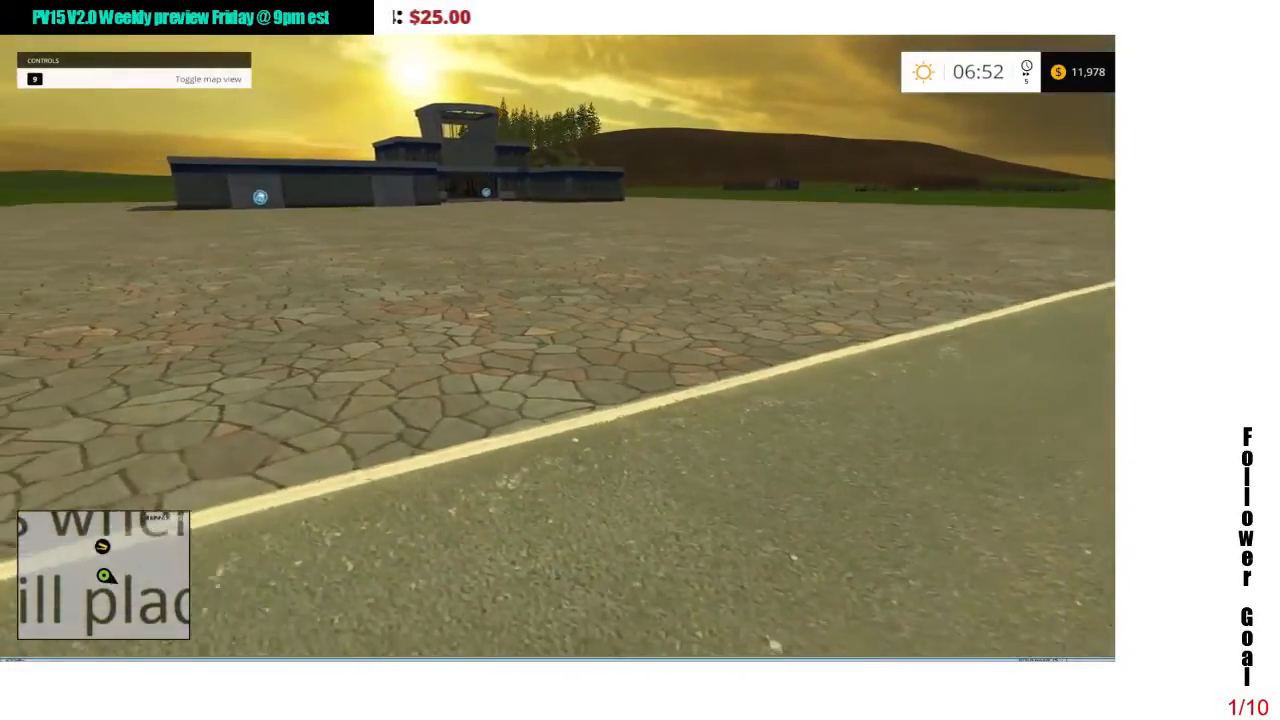
{"action": "key", "text": "s"}
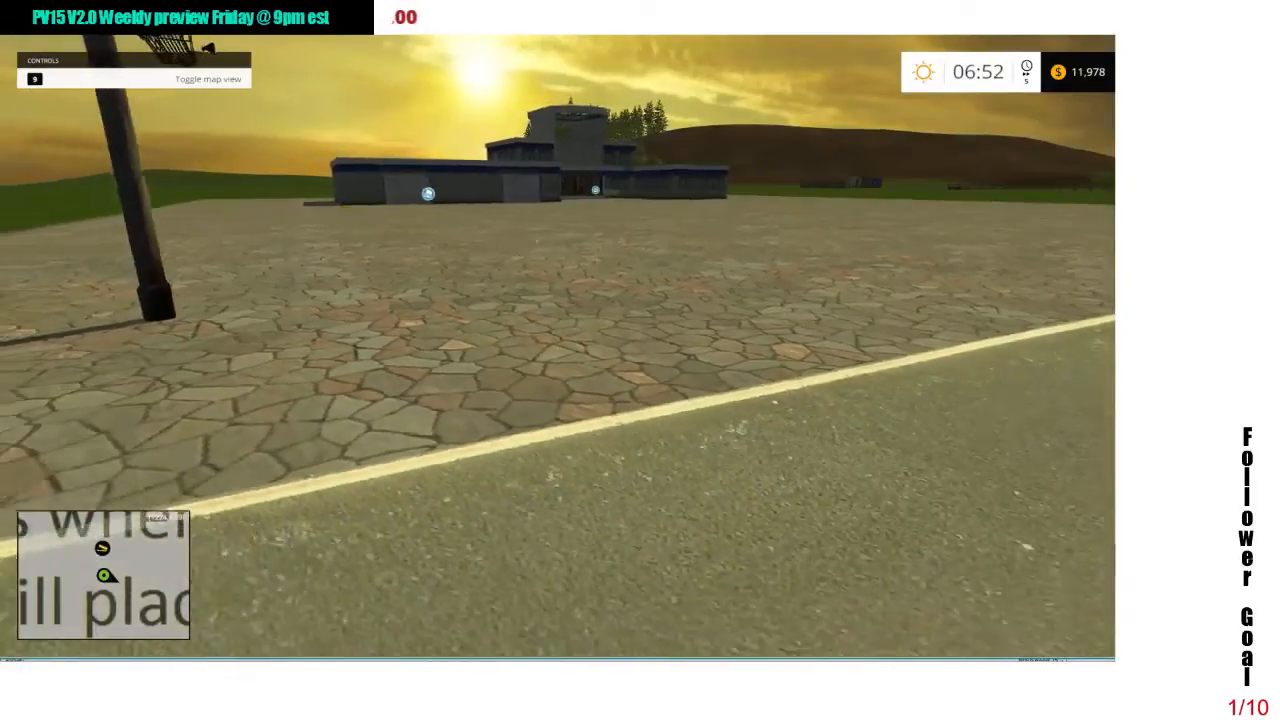
{"action": "key", "text": "a"}
{"action": "key", "text": "a"}
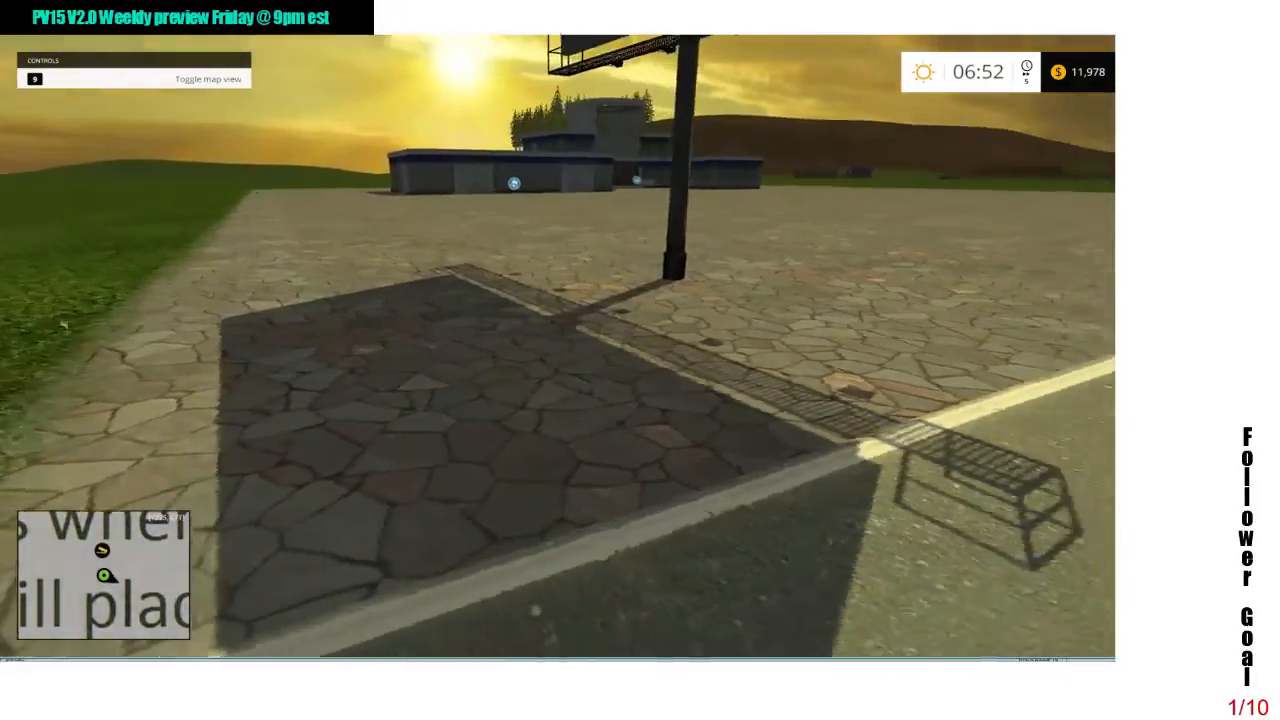
{"action": "key", "text": "w"}
{"action": "key", "text": "w"}
{"action": "key", "text": "d"}
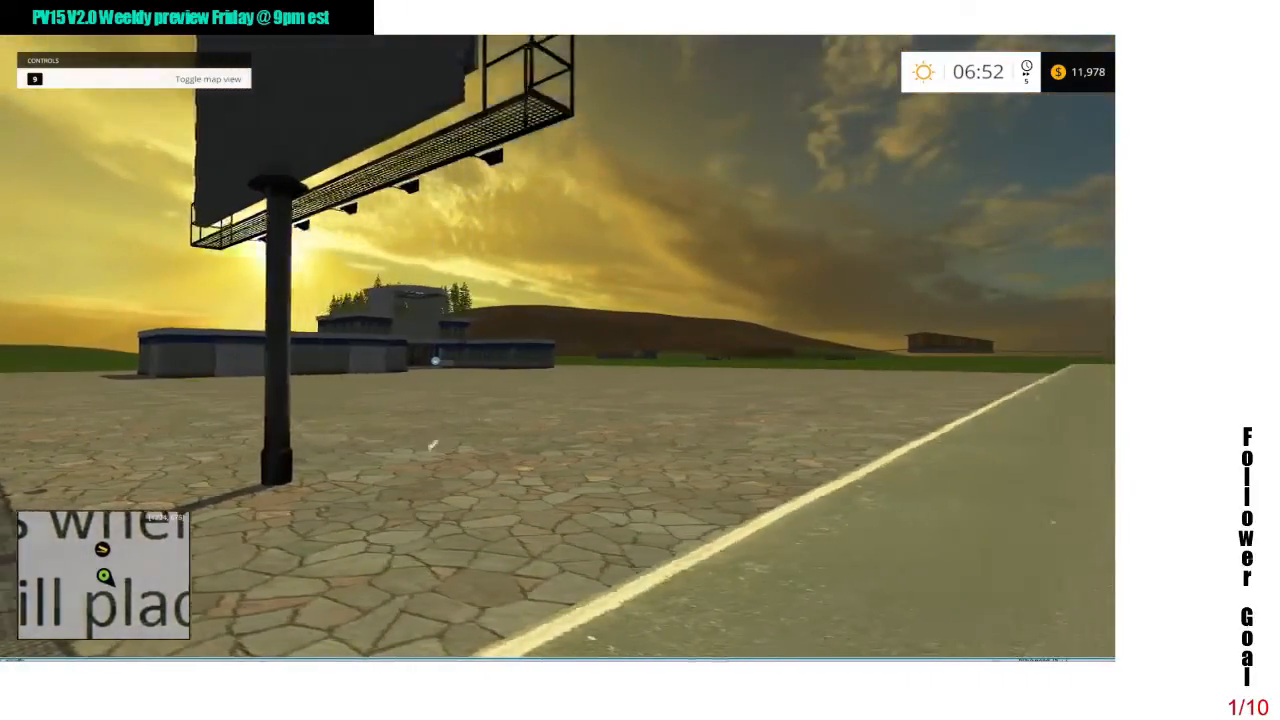
- Cross the slate from the billboard to the front of the shop building, examining the texture at closer range
{"action": "key", "text": "w"}
{"action": "key", "text": "d"}
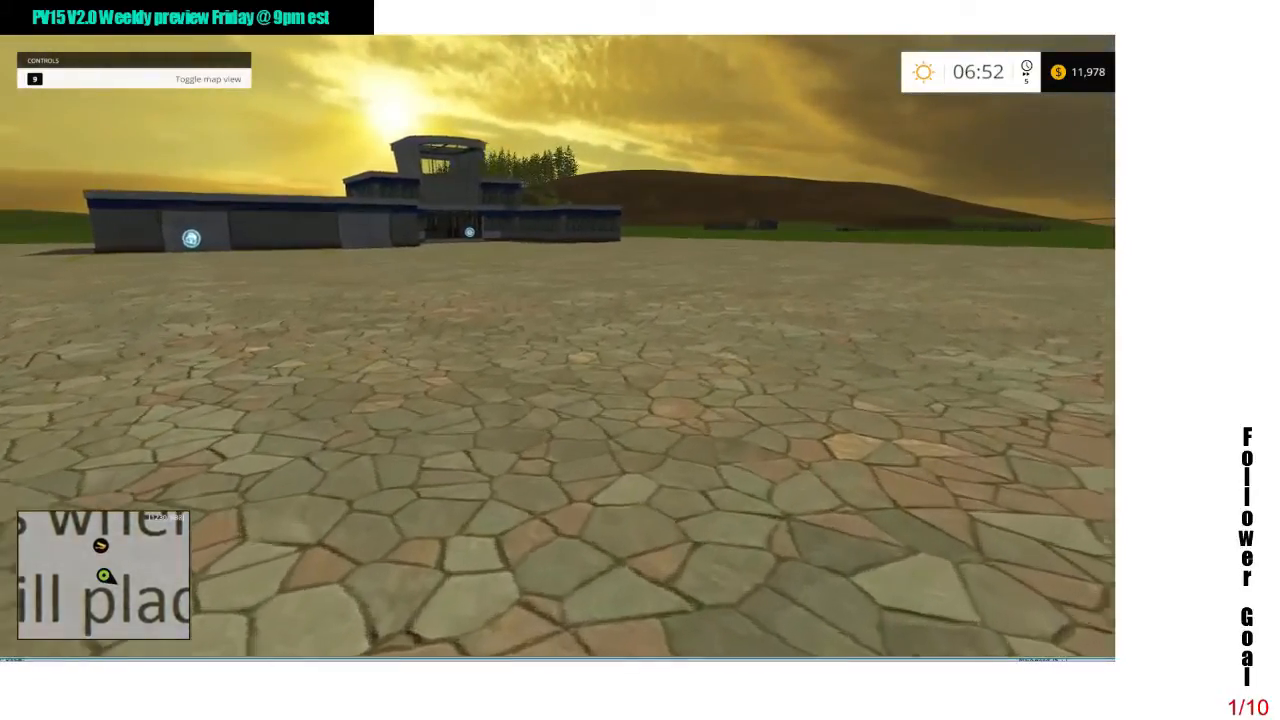
{"action": "key", "text": "d"}
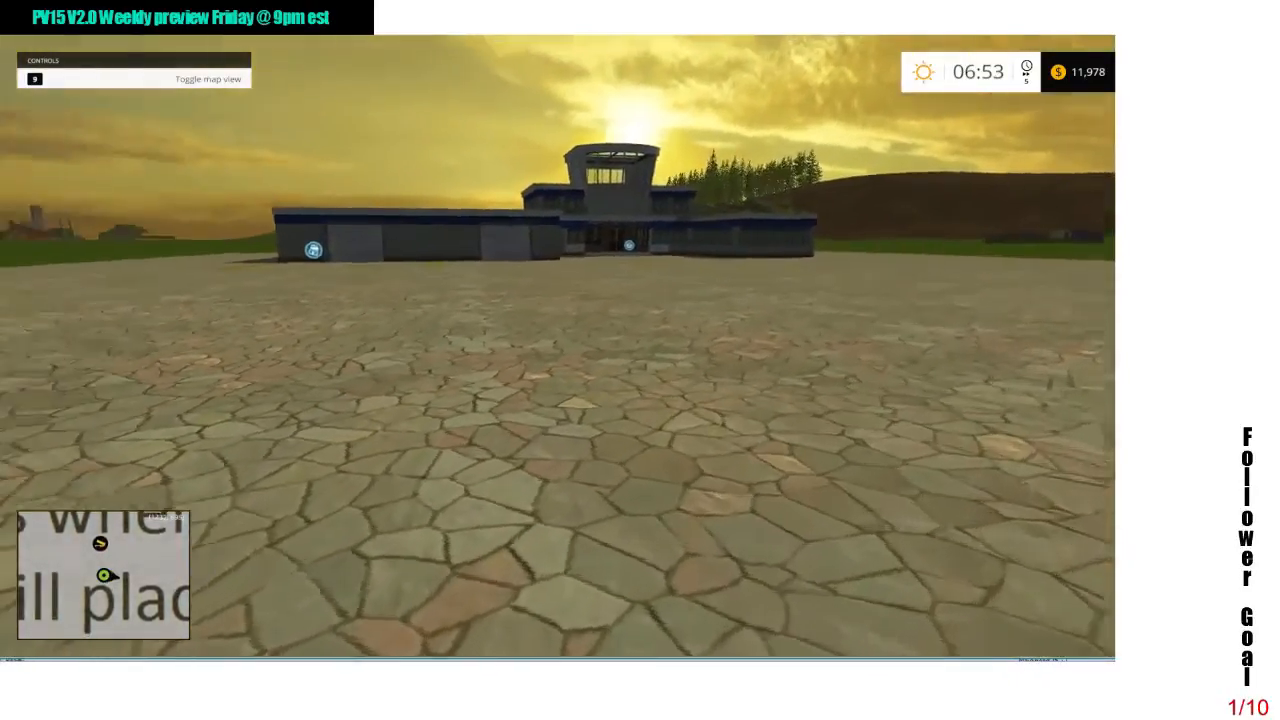
{"action": "key", "text": "w"}
{"action": "key", "text": "w"}
{"action": "key", "text": "d"}
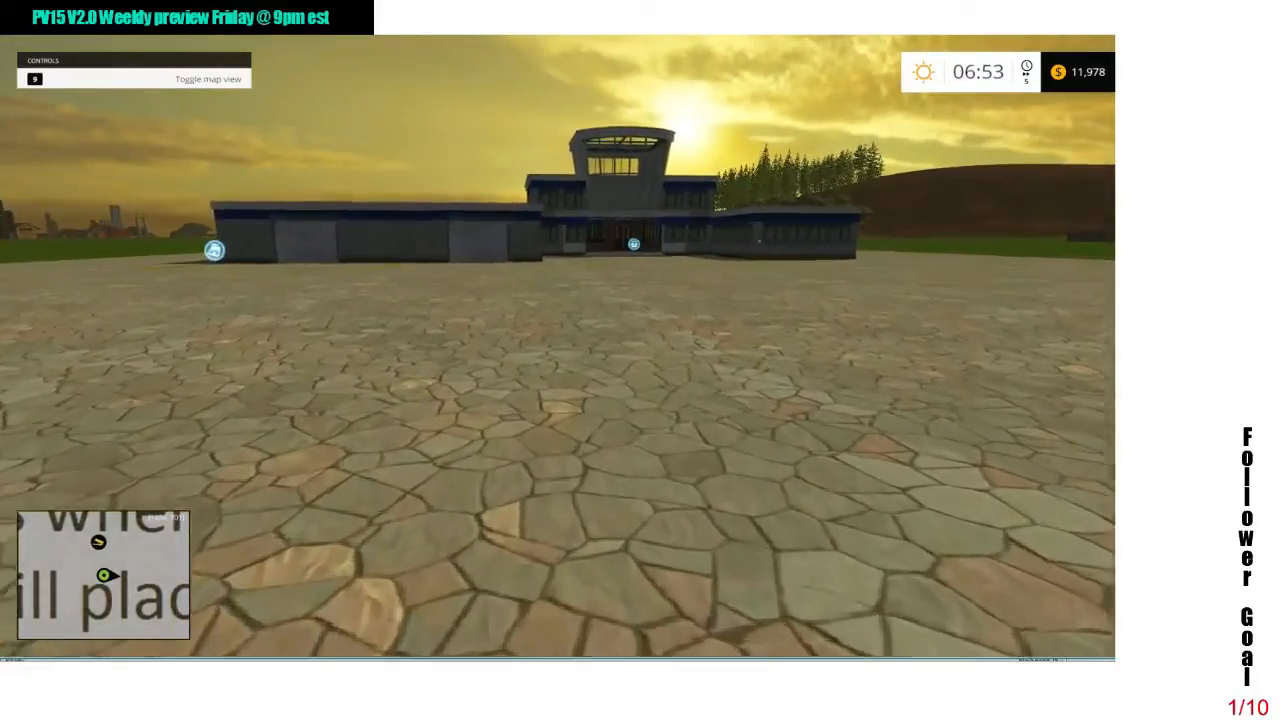
{"action": "key", "text": "w"}
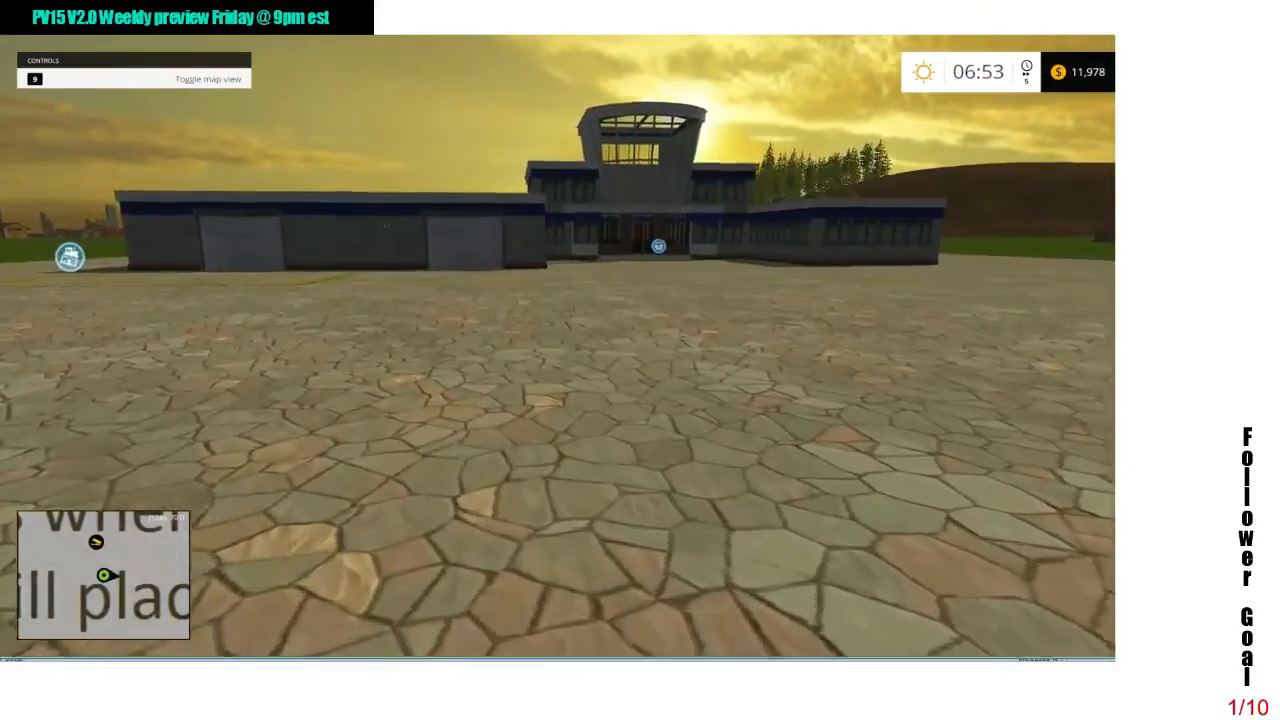
{"action": "key", "text": "w"}
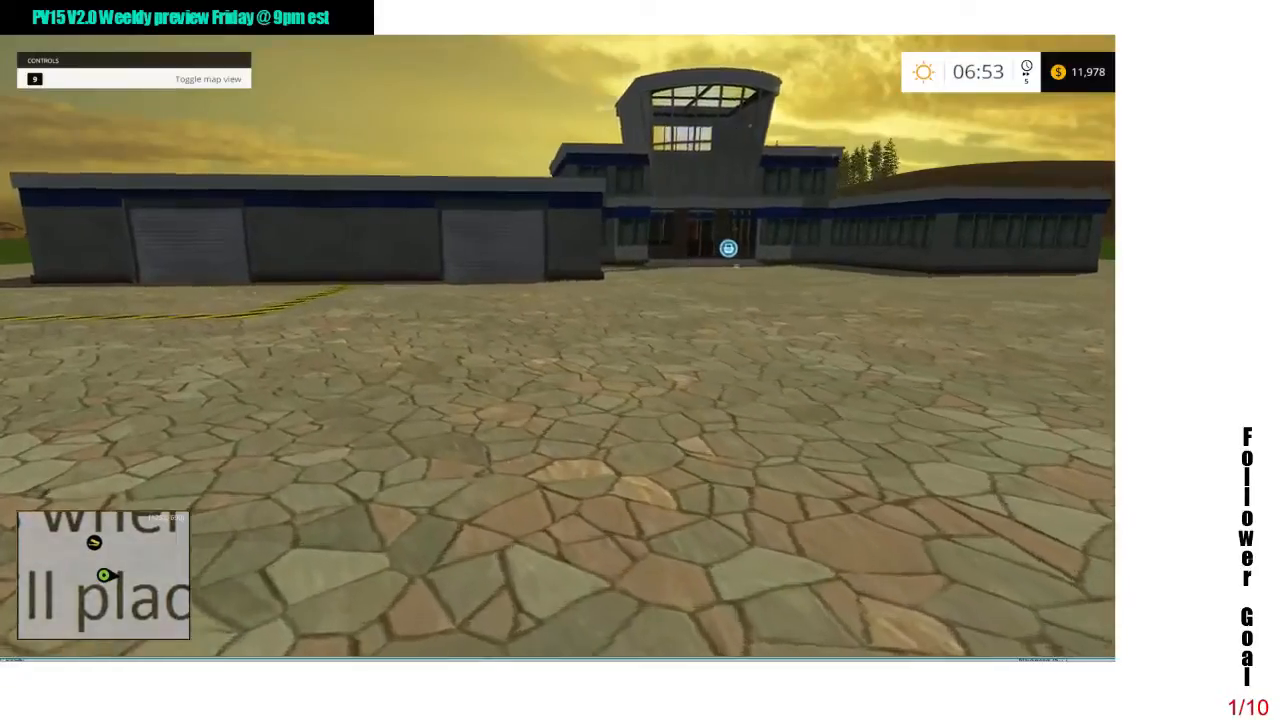
{"action": "key", "text": "w"}
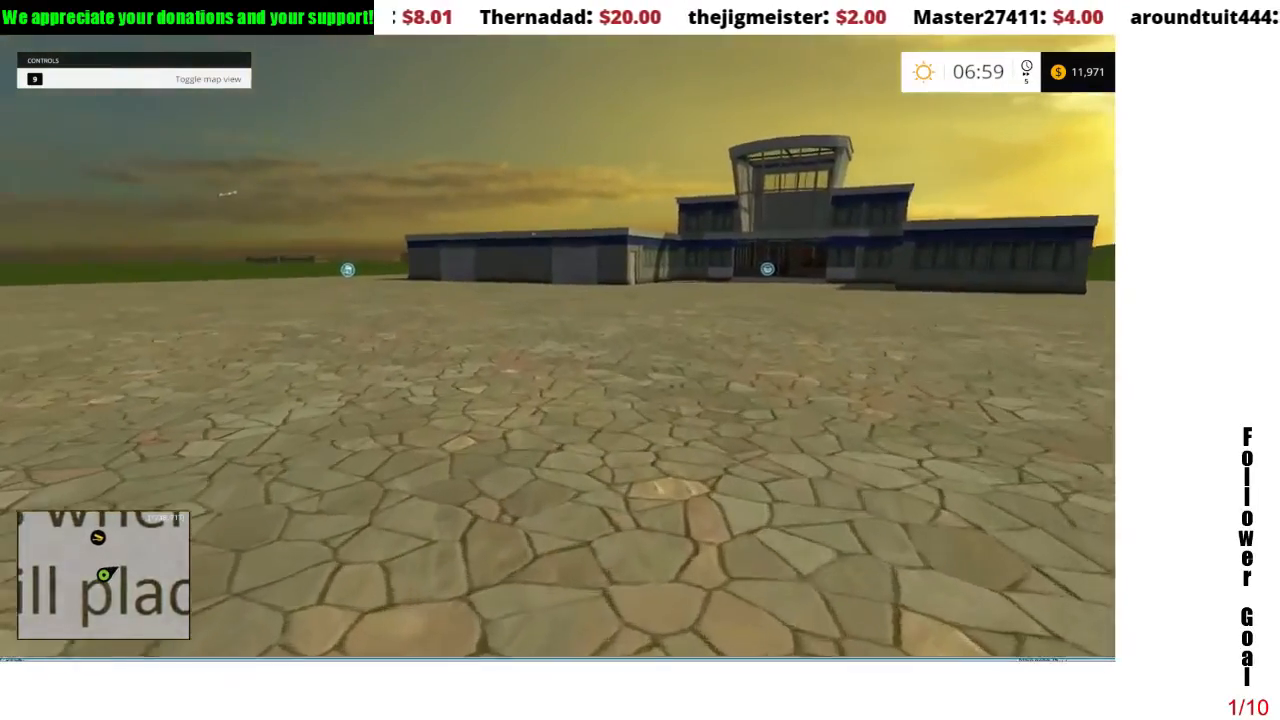
- Survey the slate between the shop entrance, the grass edge and the billboard, and bring up the Windows Start menu over the game
{"action": "key", "text": "w"}
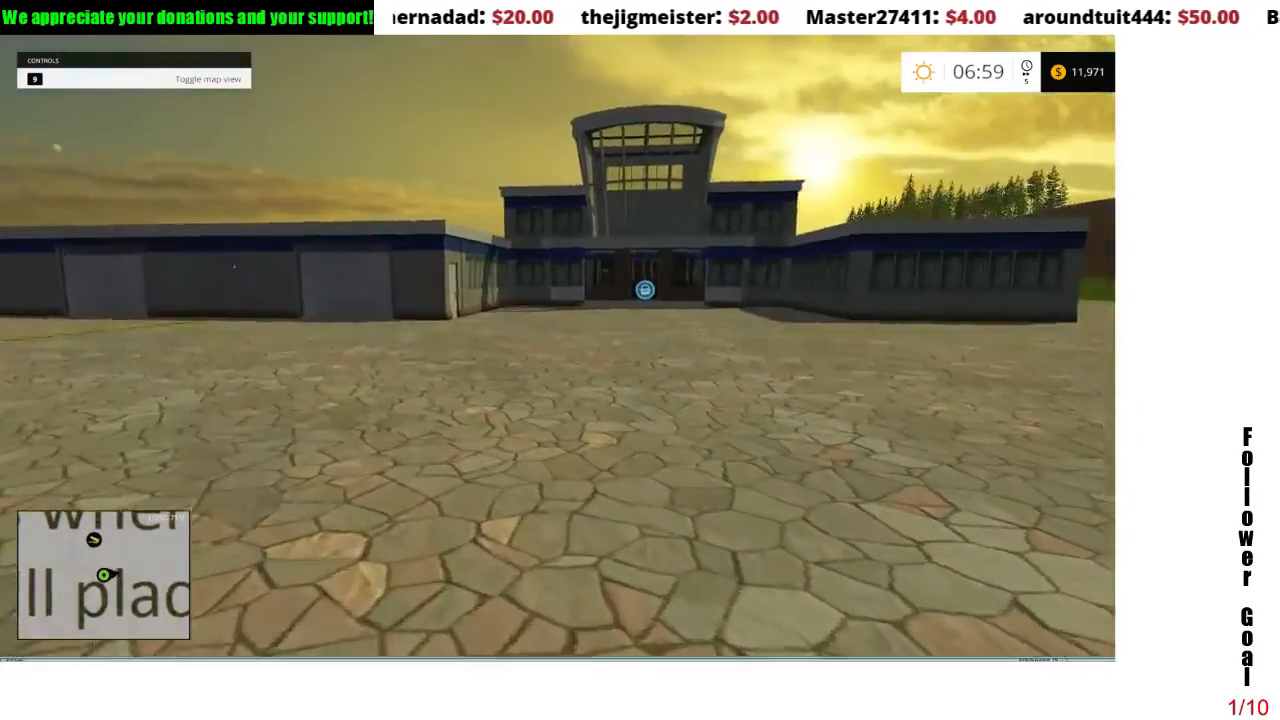
{"action": "key", "text": "w"}
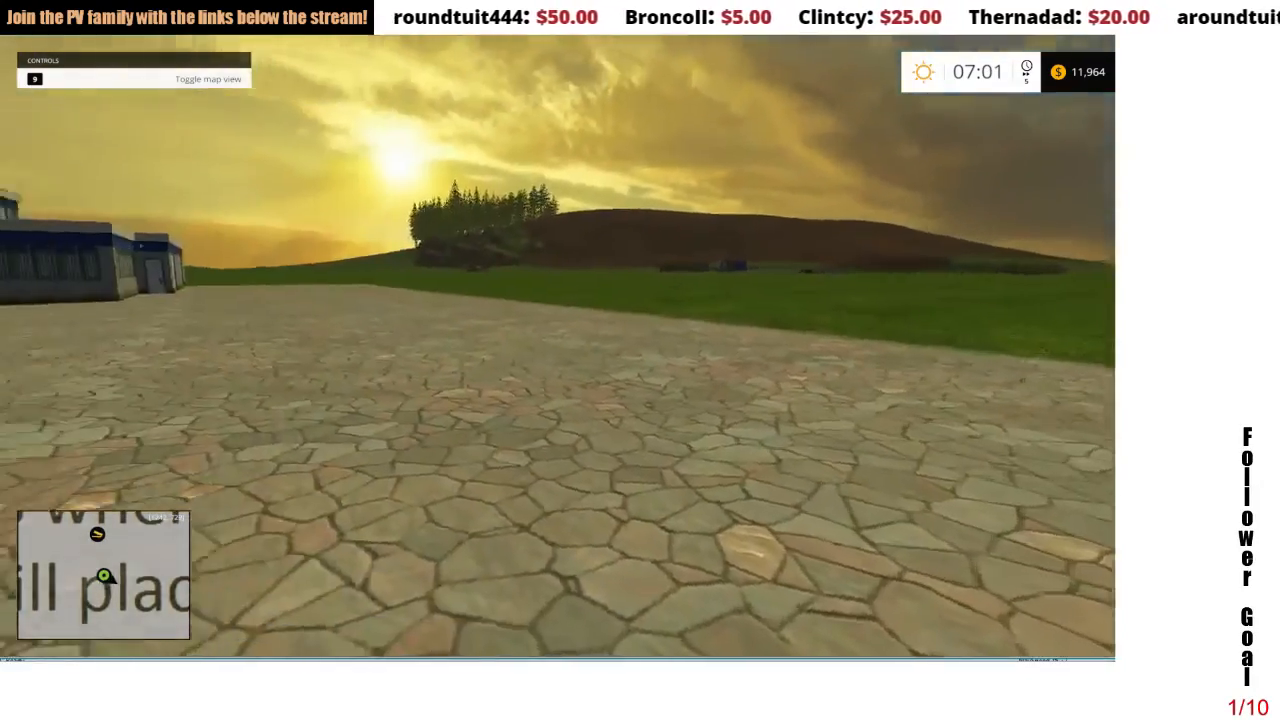
{"action": "key", "text": "w"}
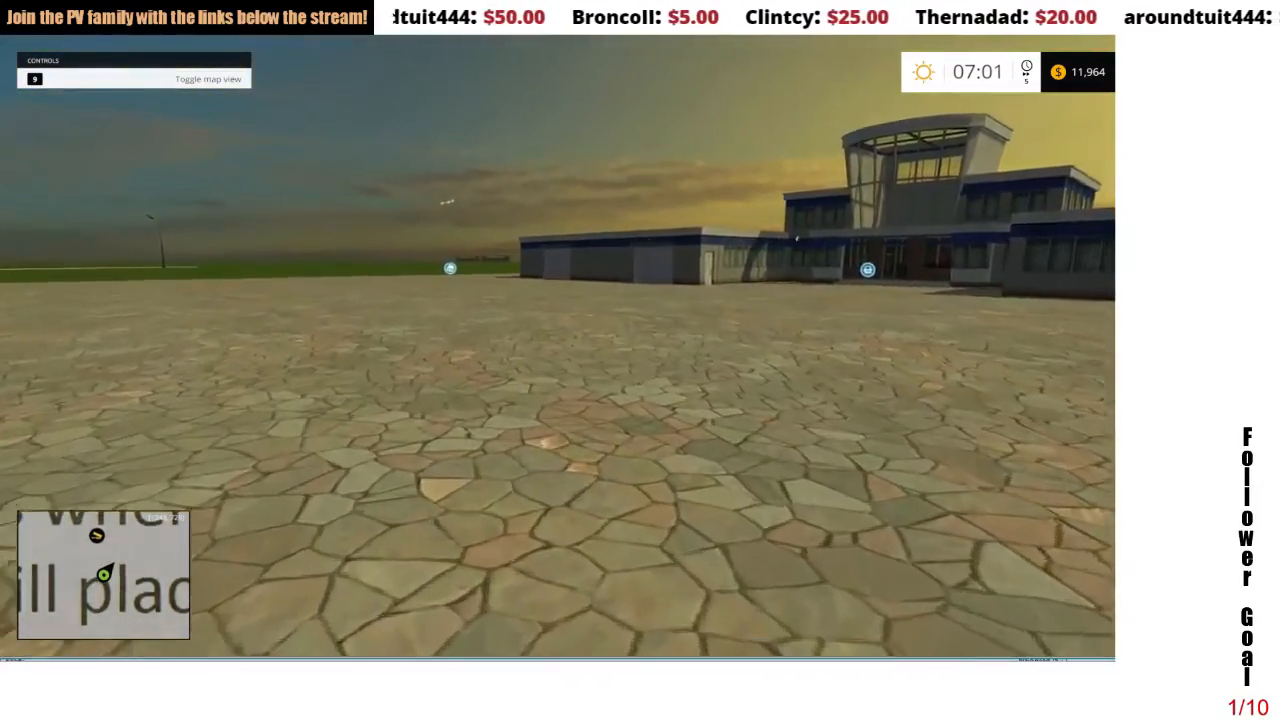
{"action": "key", "text": "w"}
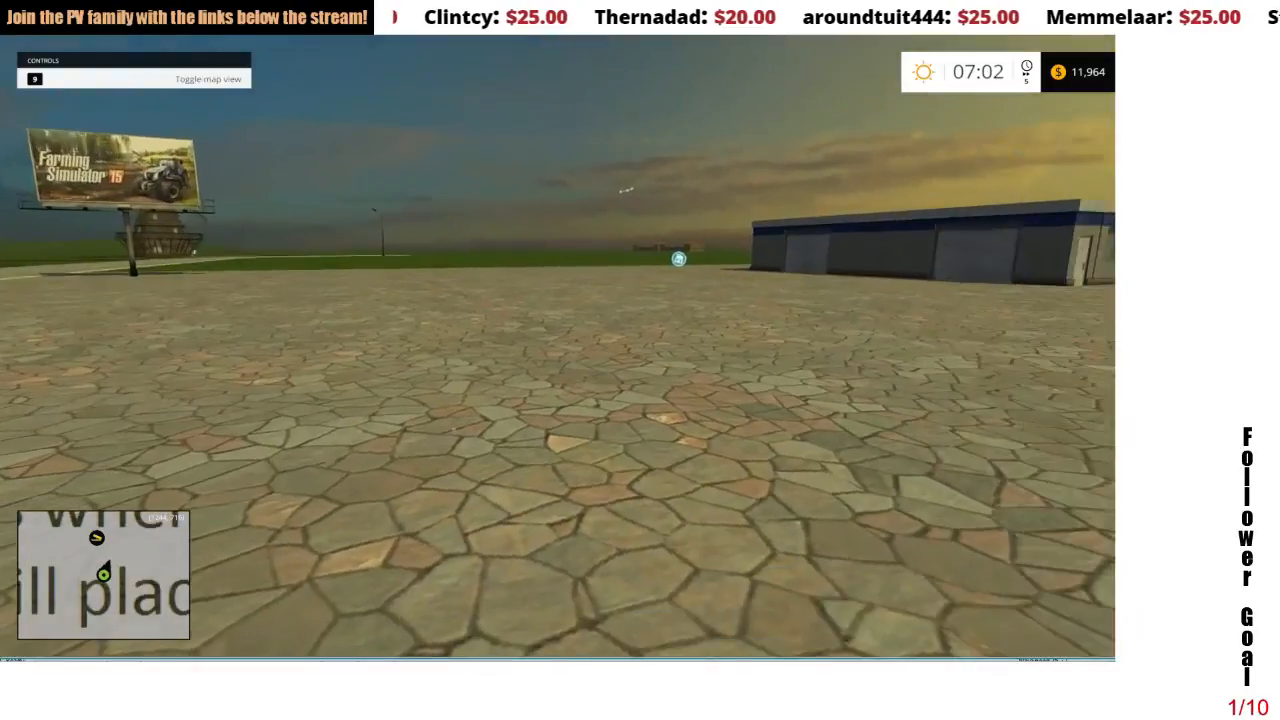
{"action": "key", "text": "super"}
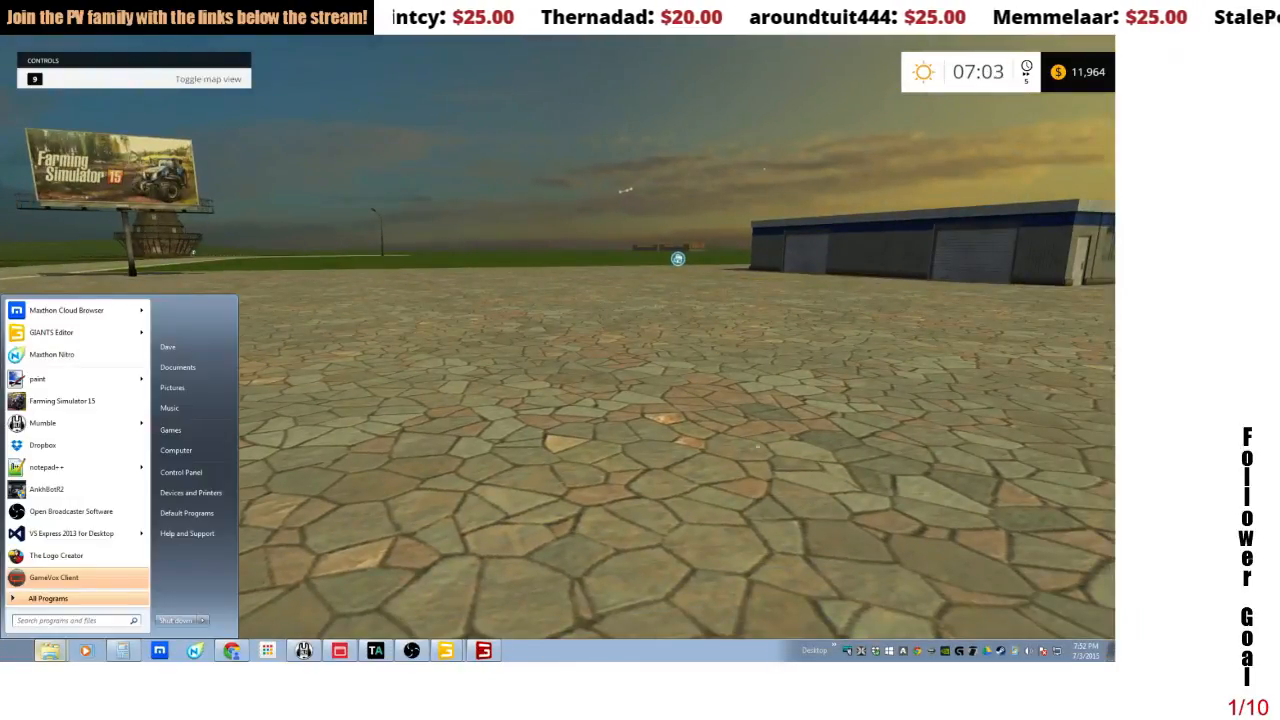